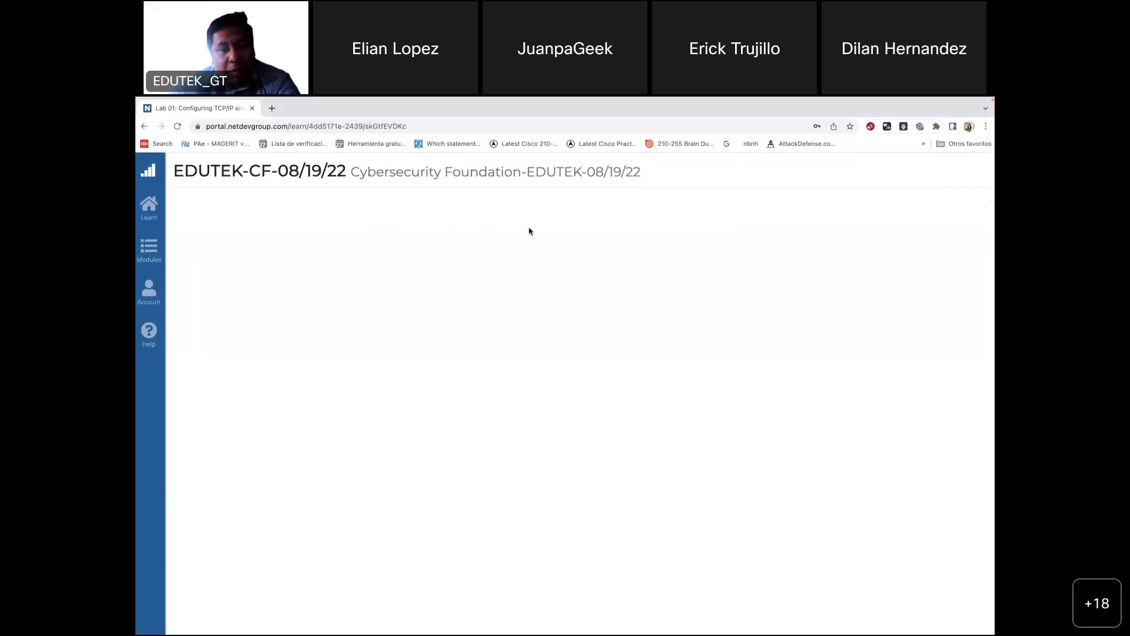
# Step: Reload the Lab 01 page so the pod starts initializing, then take Chrome out of full screen
pyautogui.click(178, 129)
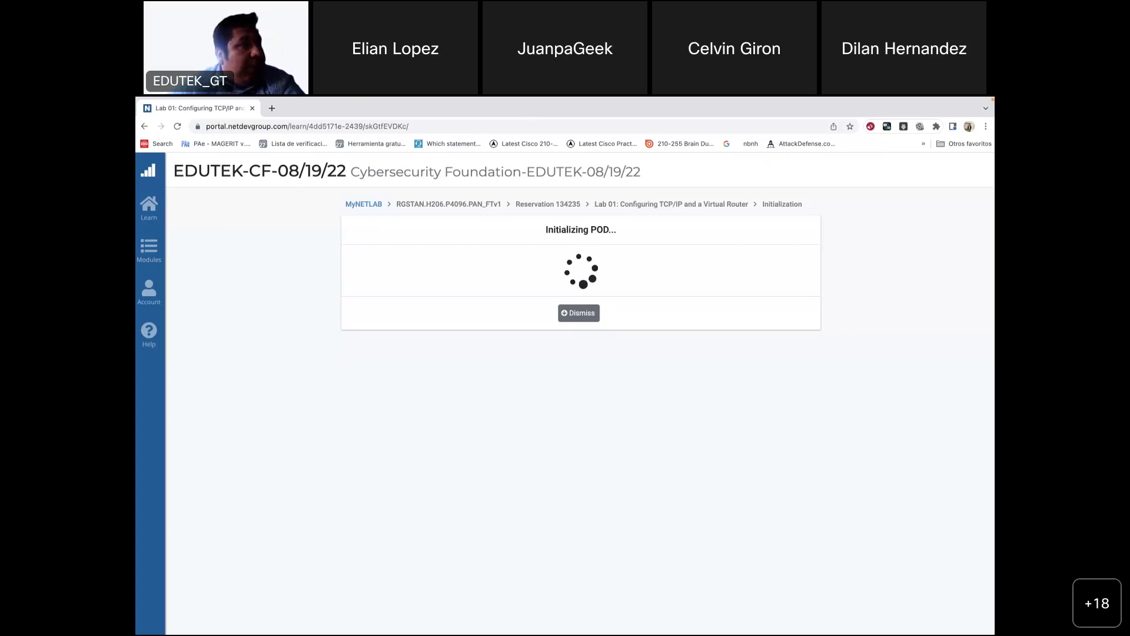
pyautogui.moveTo(170, 101)
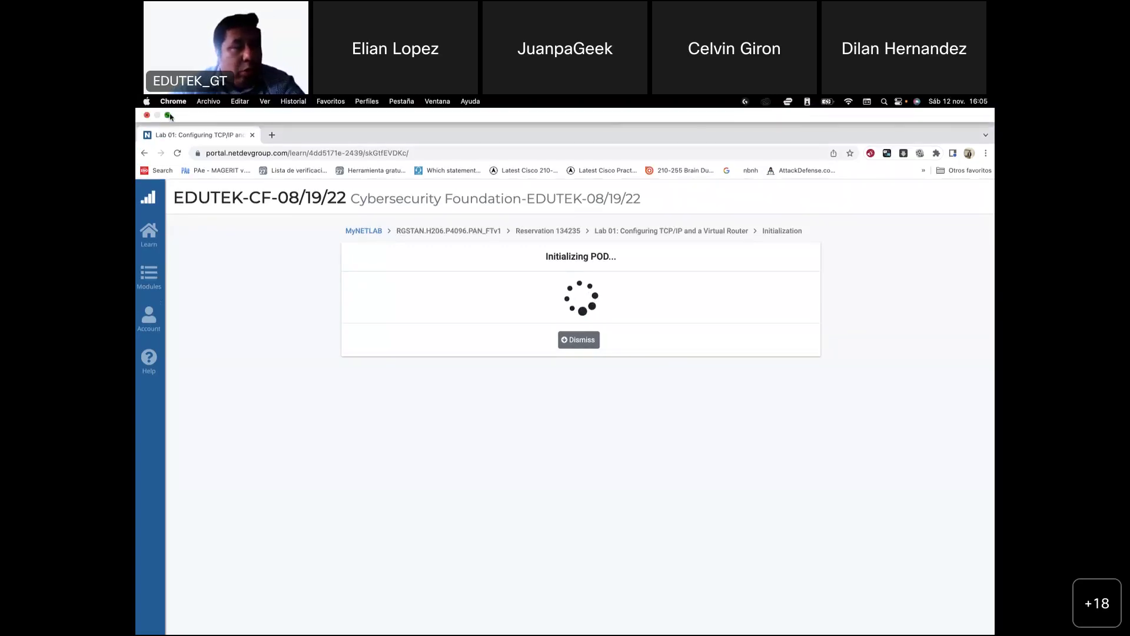
pyautogui.click(169, 116)
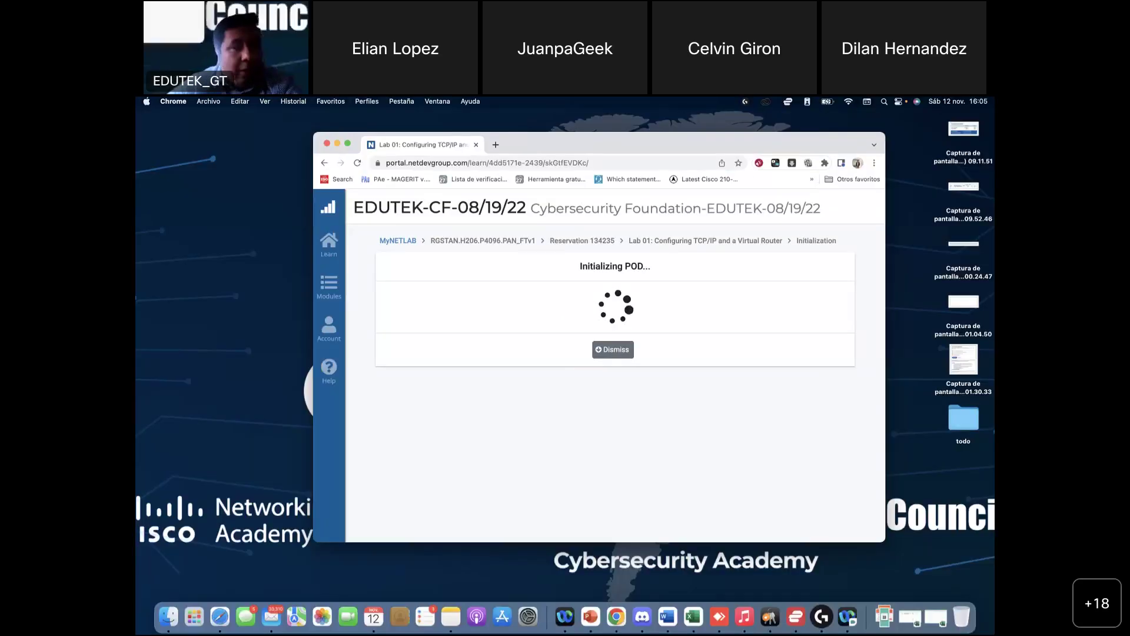
# Step: Bring the course window forward, scroll to Lab: Configuring TCP/IP and a Virtual Router, and go full screen
pyautogui.moveTo(269, 181); pyautogui.dragTo(306, 168)
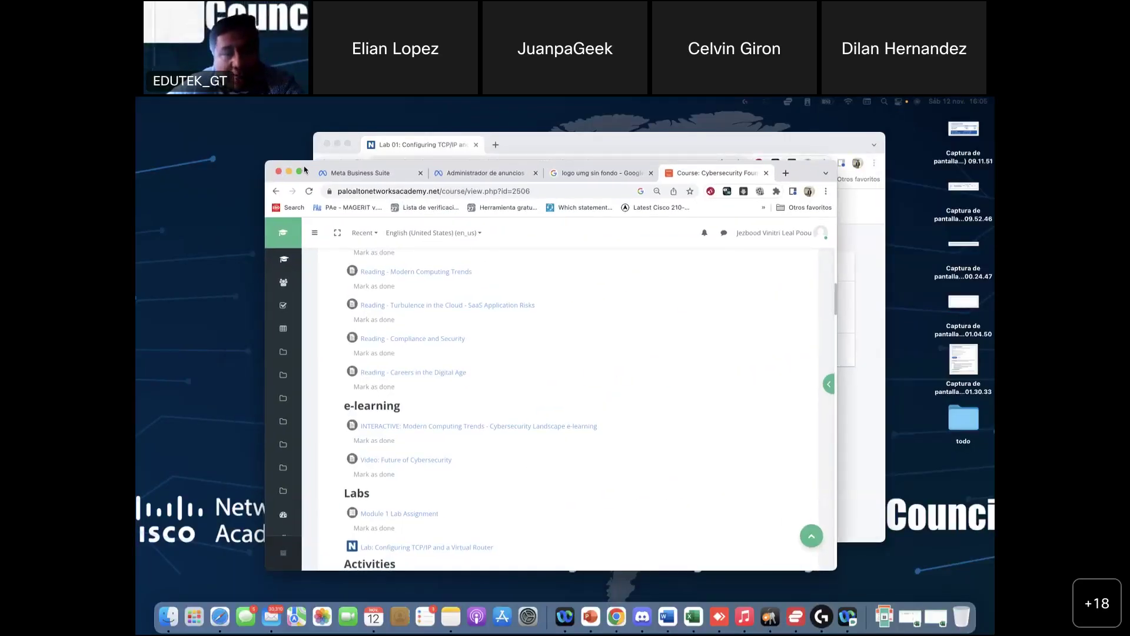
pyautogui.scroll(-10, 309, 349)
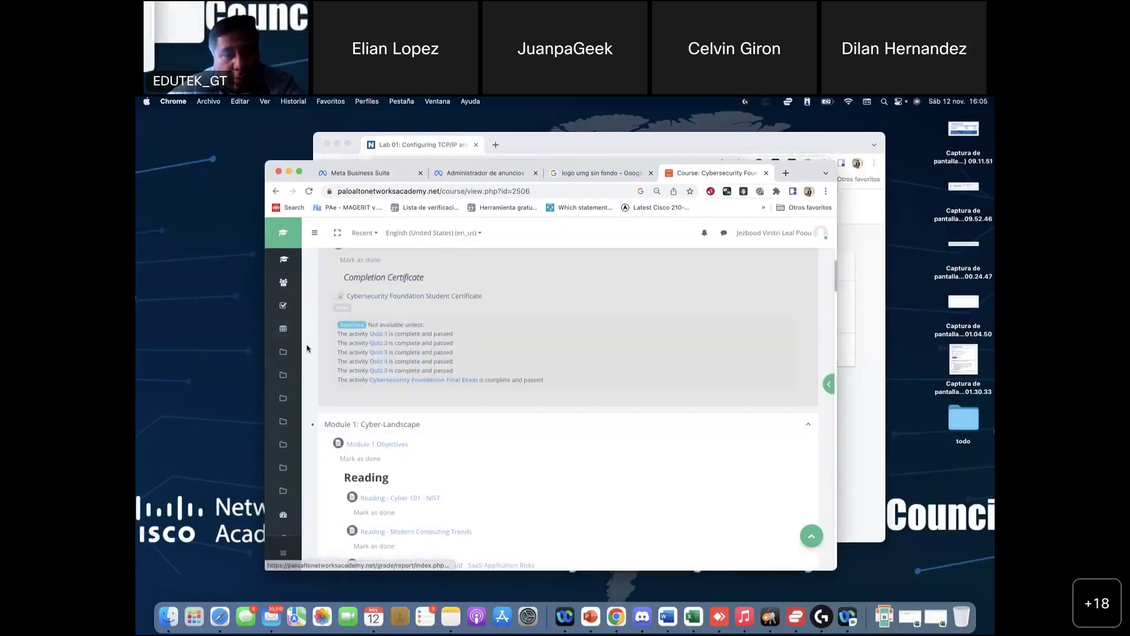
pyautogui.scroll(-4, 396, 397)
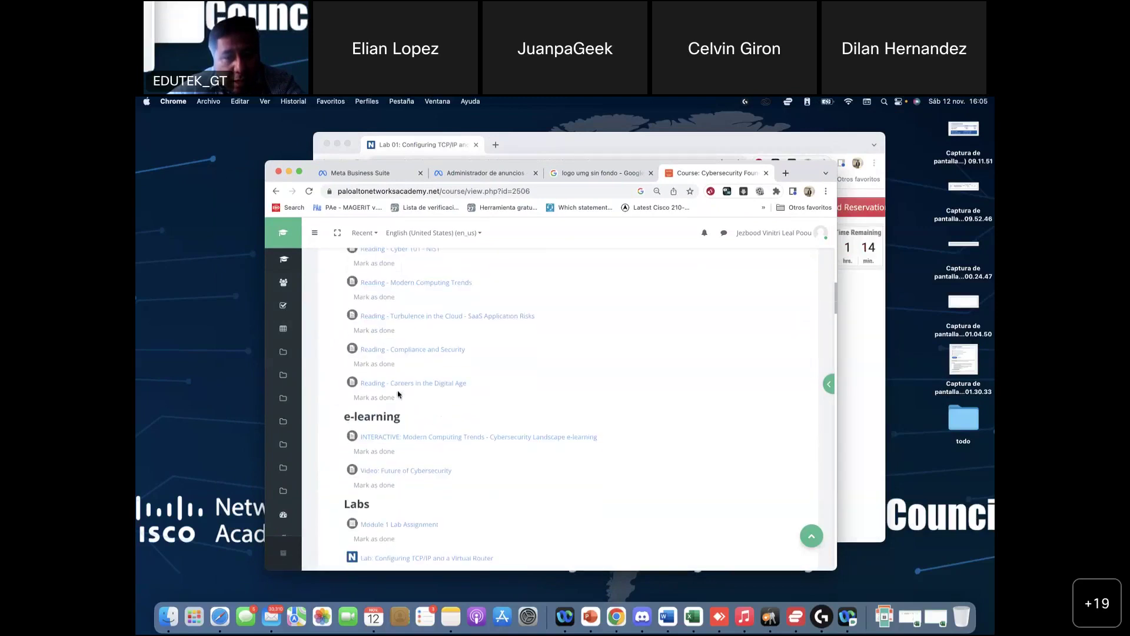
pyautogui.scroll(-1, 380, 462)
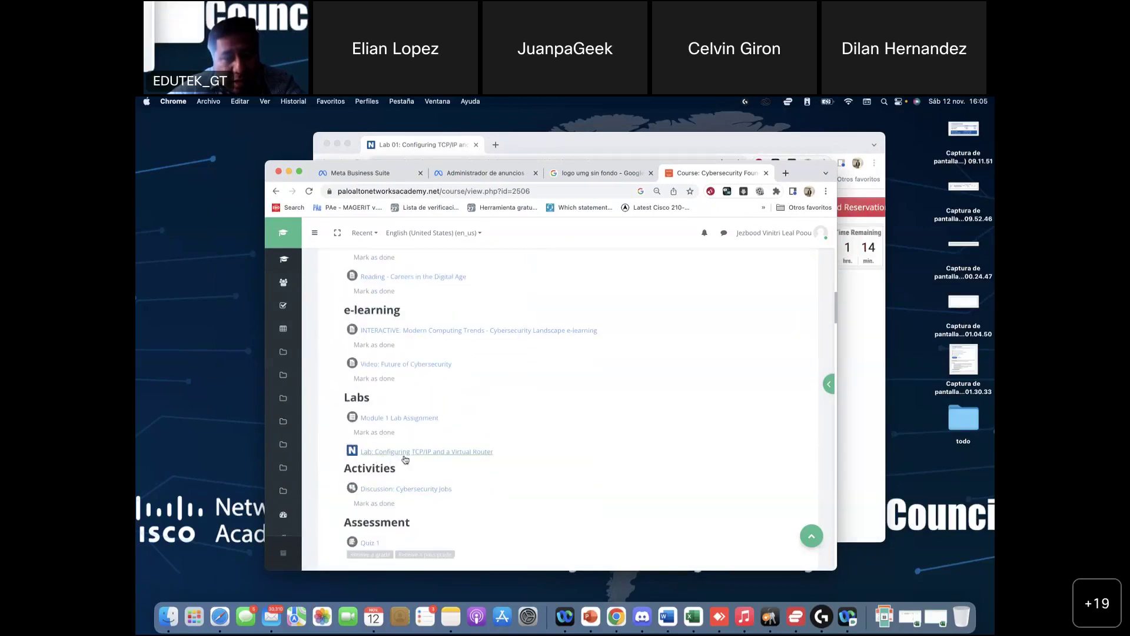
pyautogui.scroll(2, 388, 435)
pyautogui.scroll(5, 394, 417)
pyautogui.scroll(-5, 389, 424)
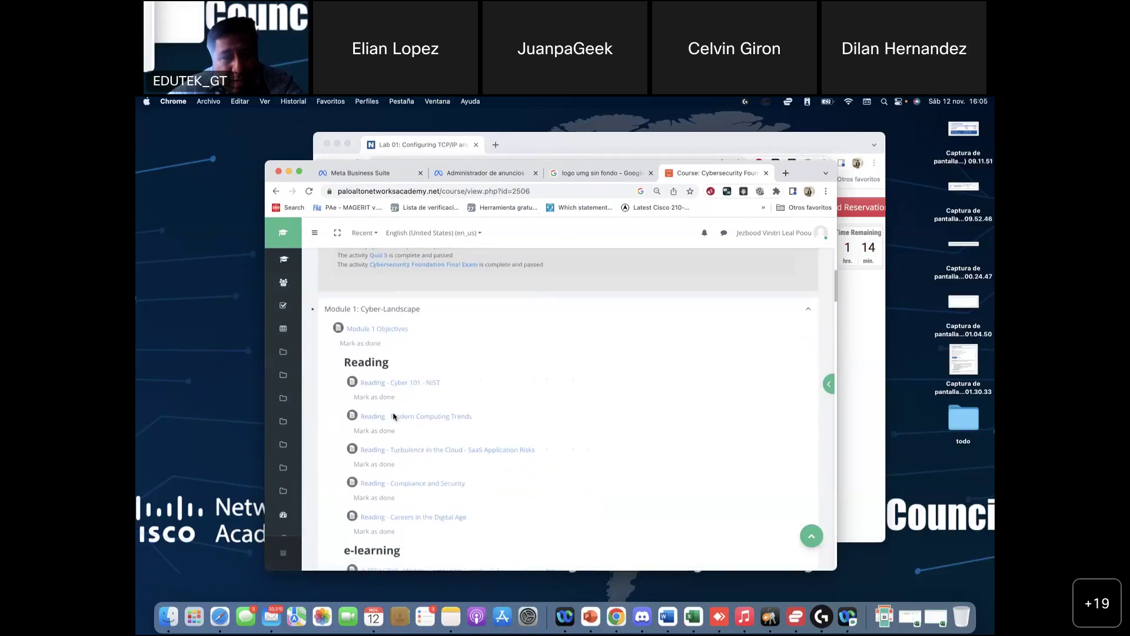
pyautogui.scroll(-3, 374, 445)
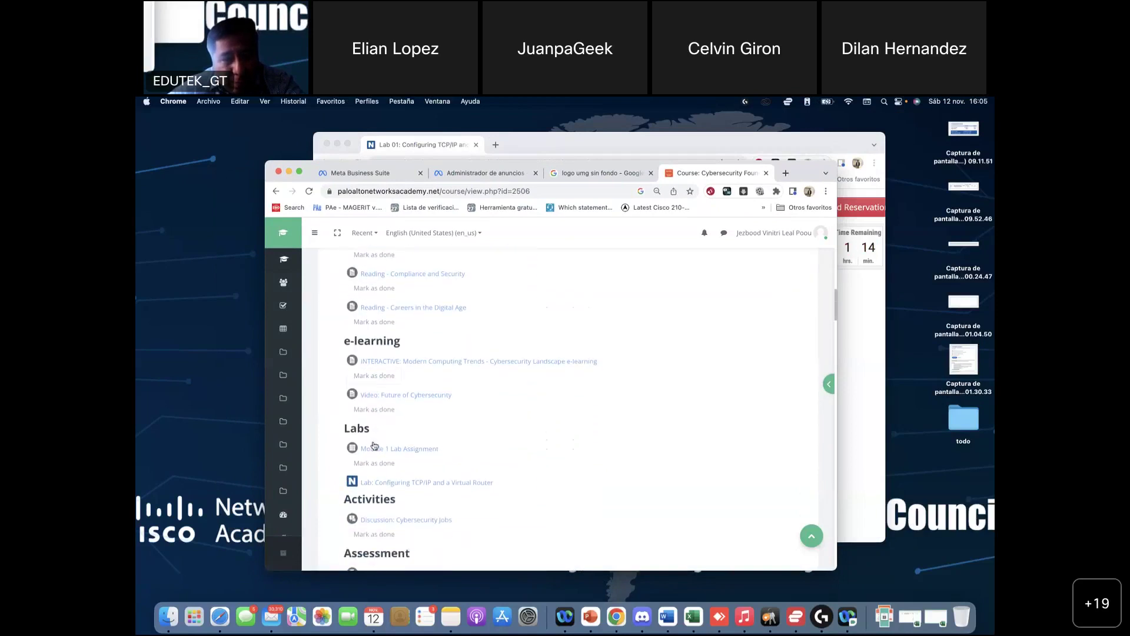
pyautogui.scroll(-2, 352, 481)
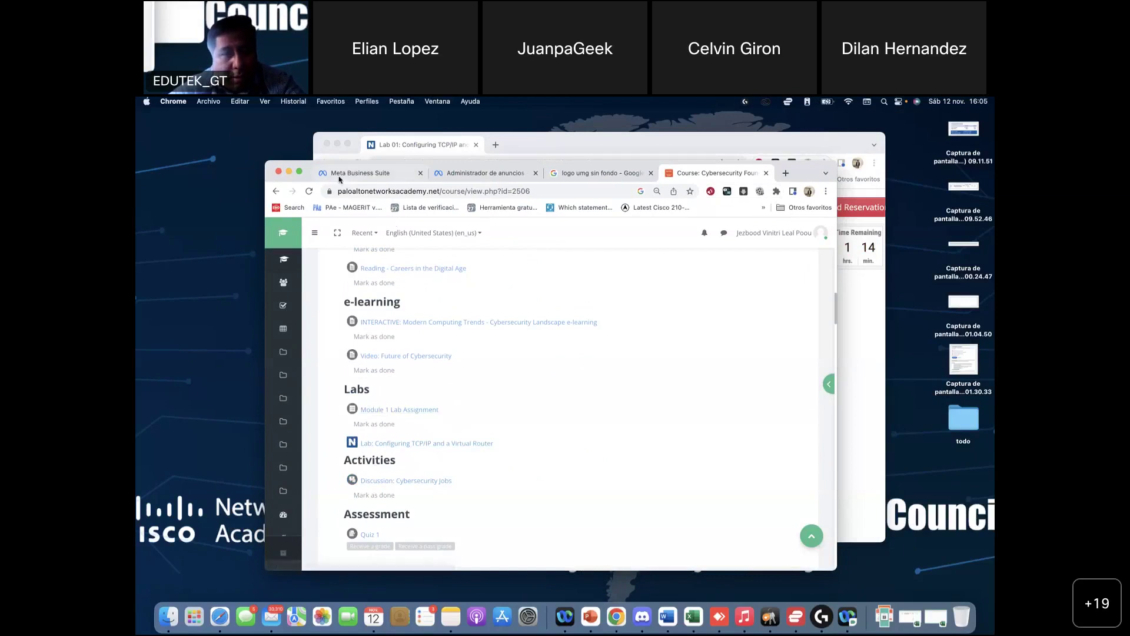
pyautogui.moveTo(310, 171); pyautogui.dragTo(340, 153)
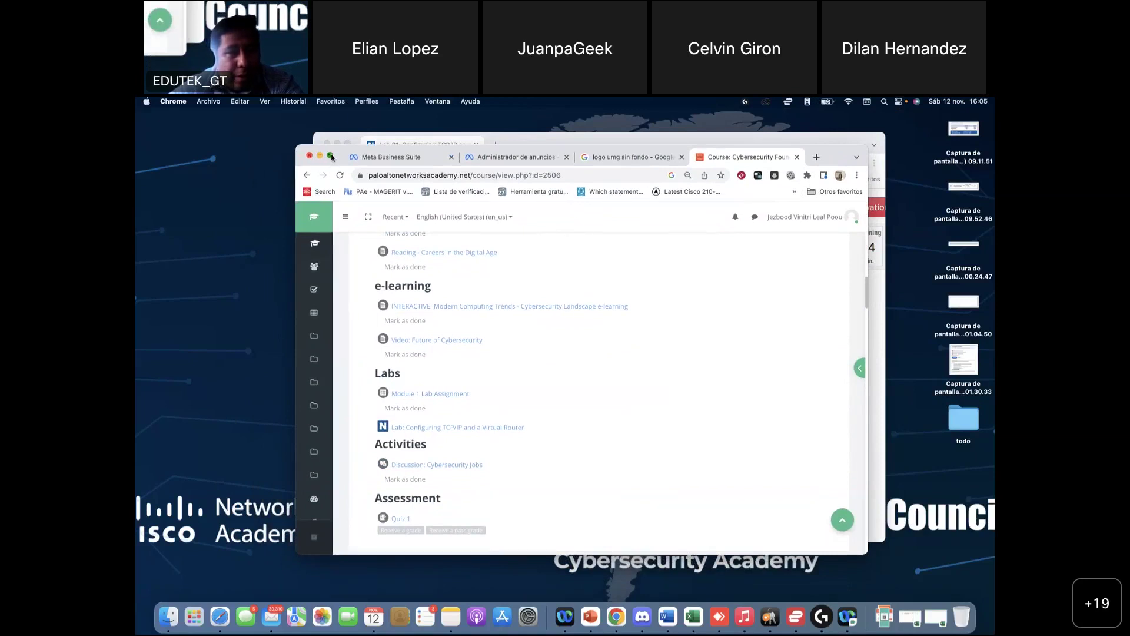
pyautogui.click(331, 156)
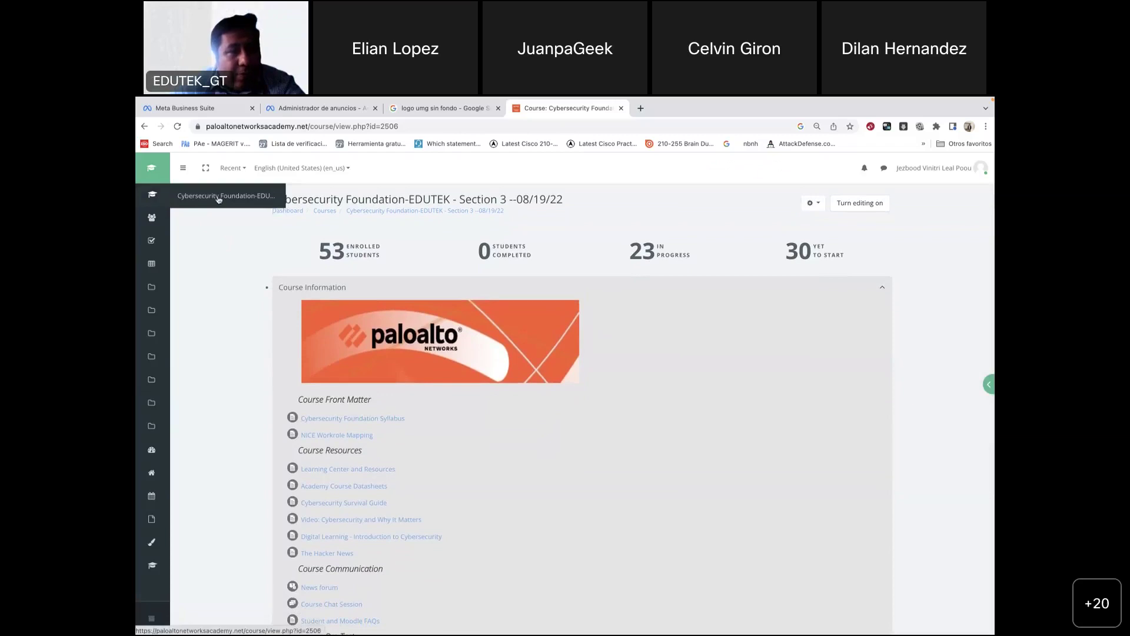
# Step: Reload the Cybersecurity Foundation course page from the sidebar link and scroll through it
pyautogui.click(218, 200)
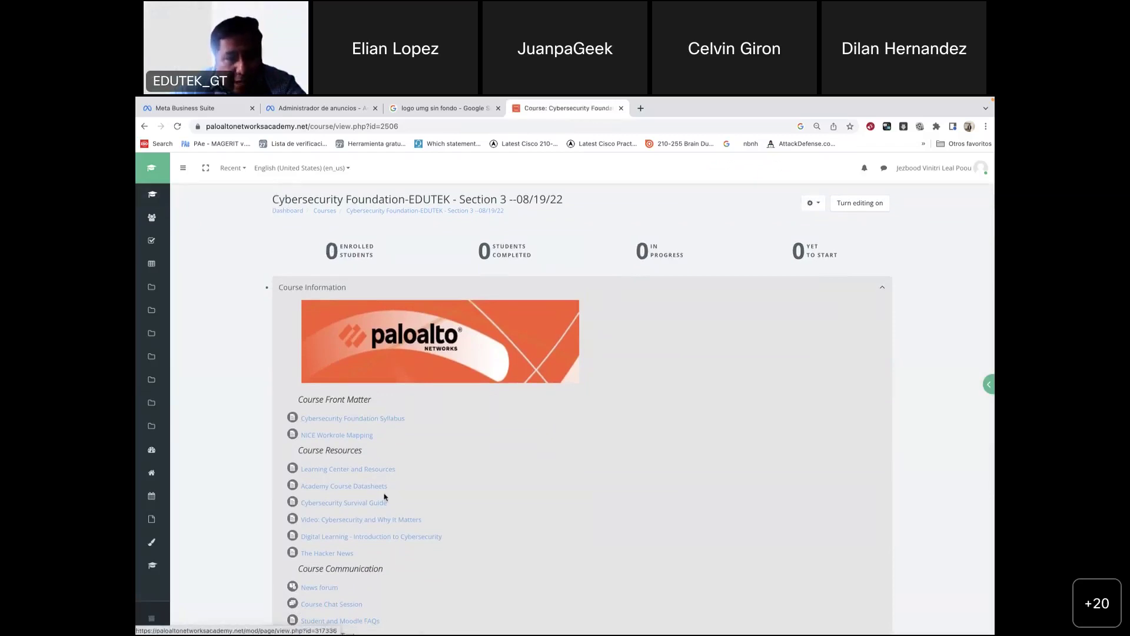
pyautogui.scroll(-2, 384, 496)
pyautogui.scroll(2, 384, 496)
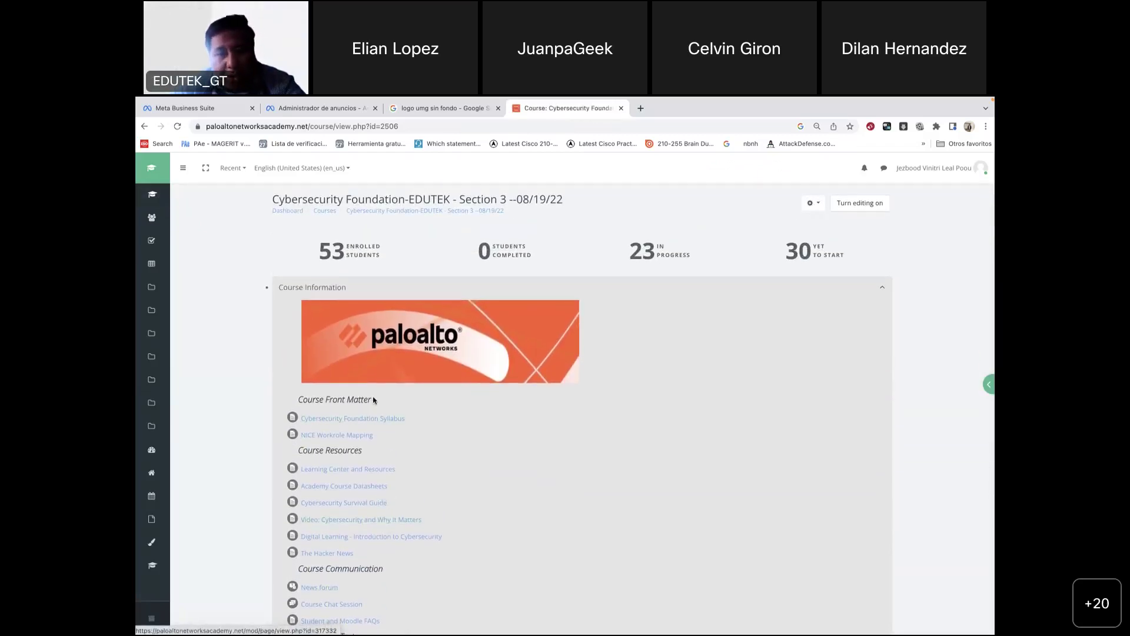
pyautogui.scroll(-6, 432, 532)
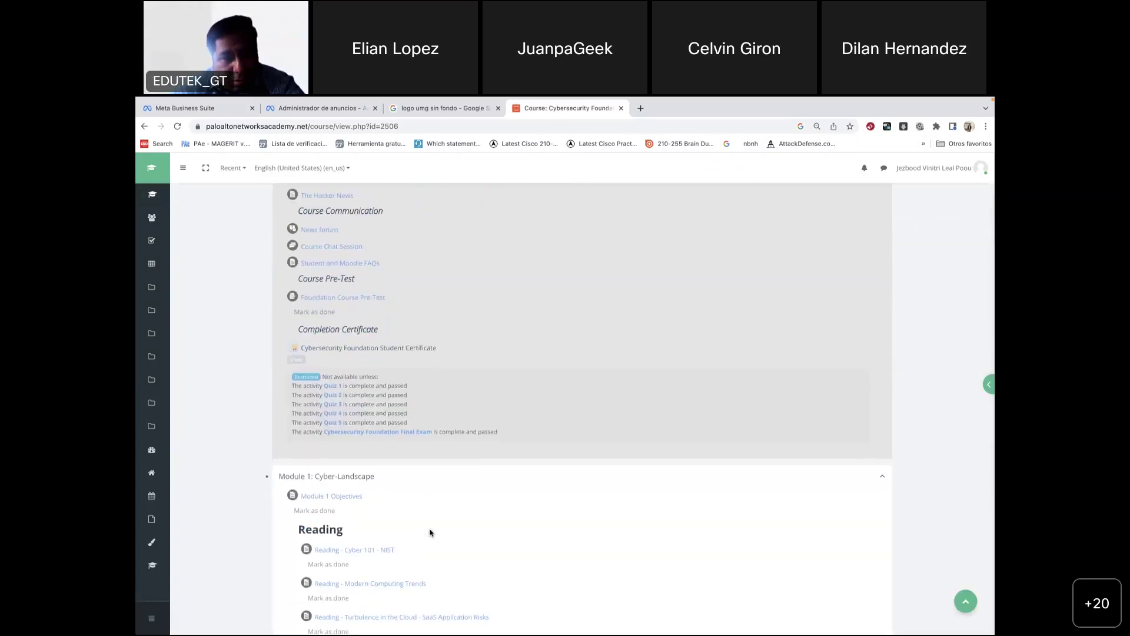
pyautogui.scroll(-4, 429, 533)
pyautogui.scroll(10, 430, 533)
pyautogui.scroll(-6, 432, 533)
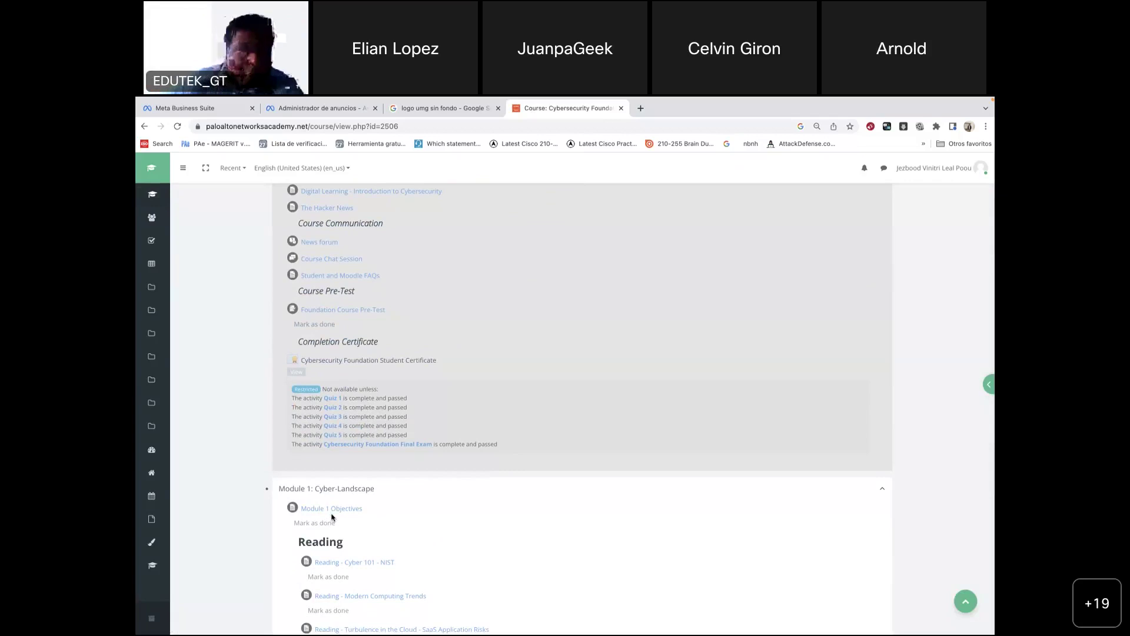
# Step: Exit full screen and switch back to the Lab 01 topology window
pyautogui.moveTo(235, 98)
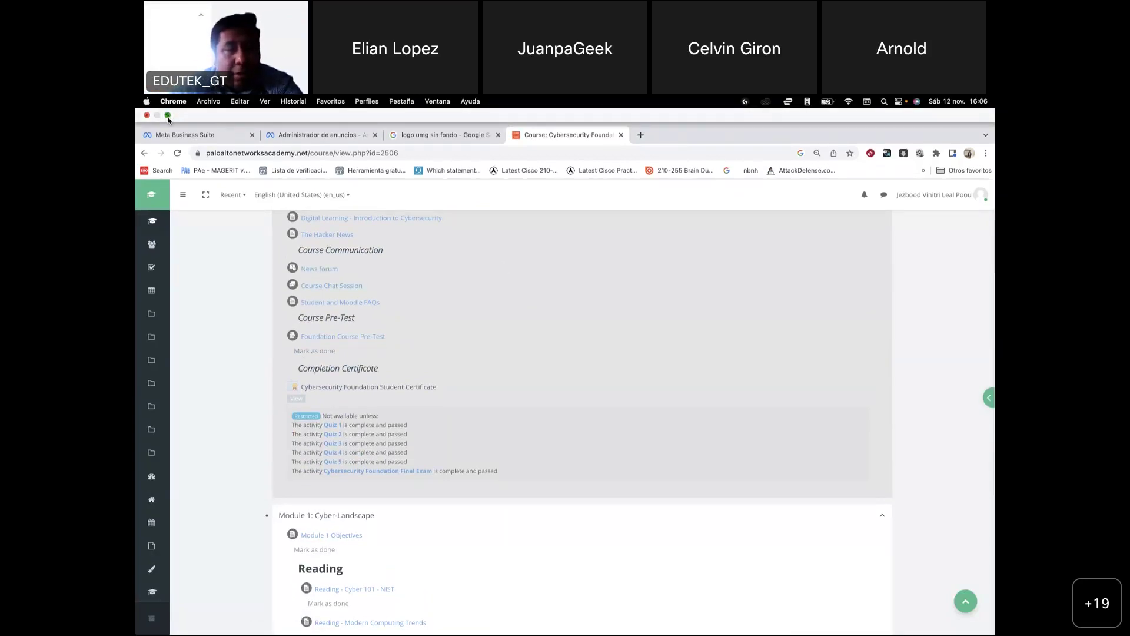
pyautogui.click(168, 117)
pyautogui.press('super+grave')
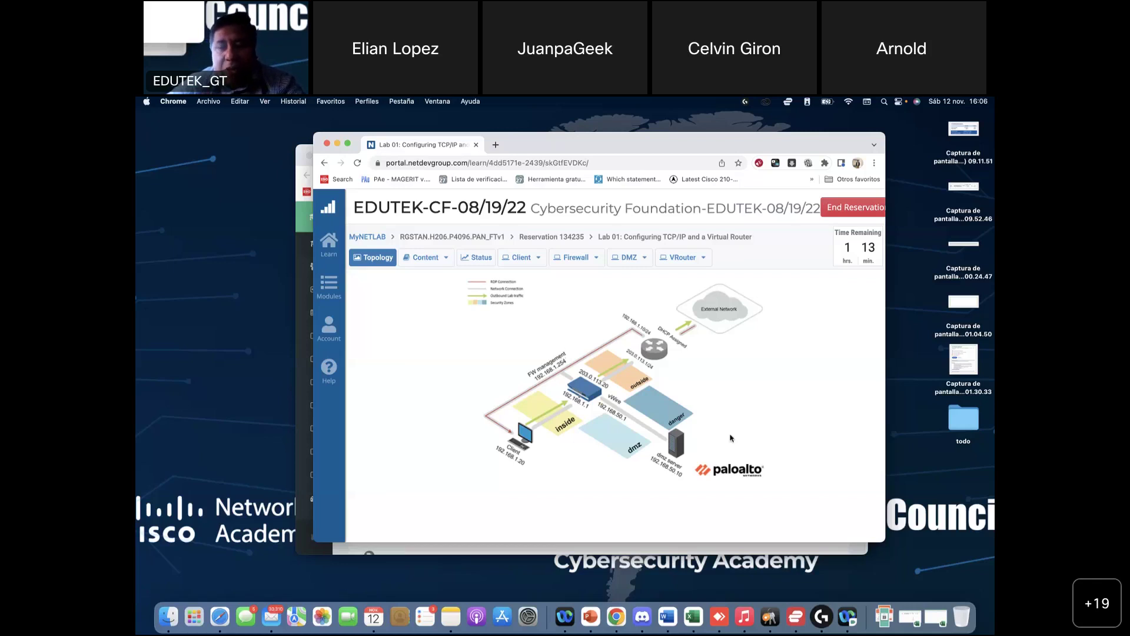
# Step: Move and enlarge the Lab 01 window so the whole network topology is visible
pyautogui.moveTo(588, 146); pyautogui.dragTo(520, 139)
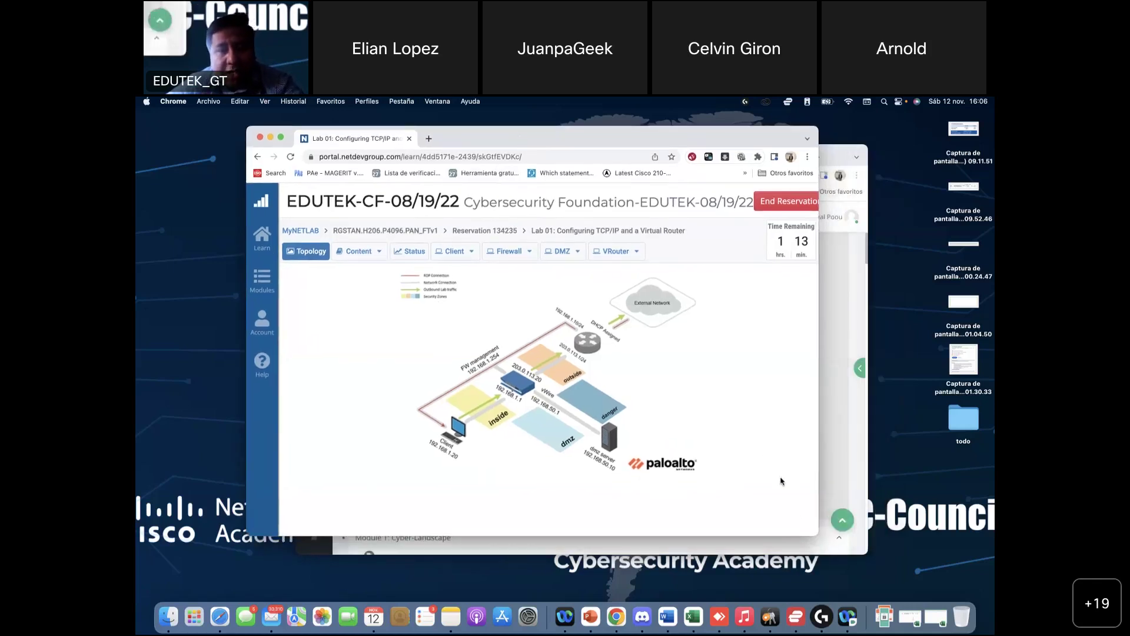
pyautogui.moveTo(819, 535); pyautogui.dragTo(904, 591)
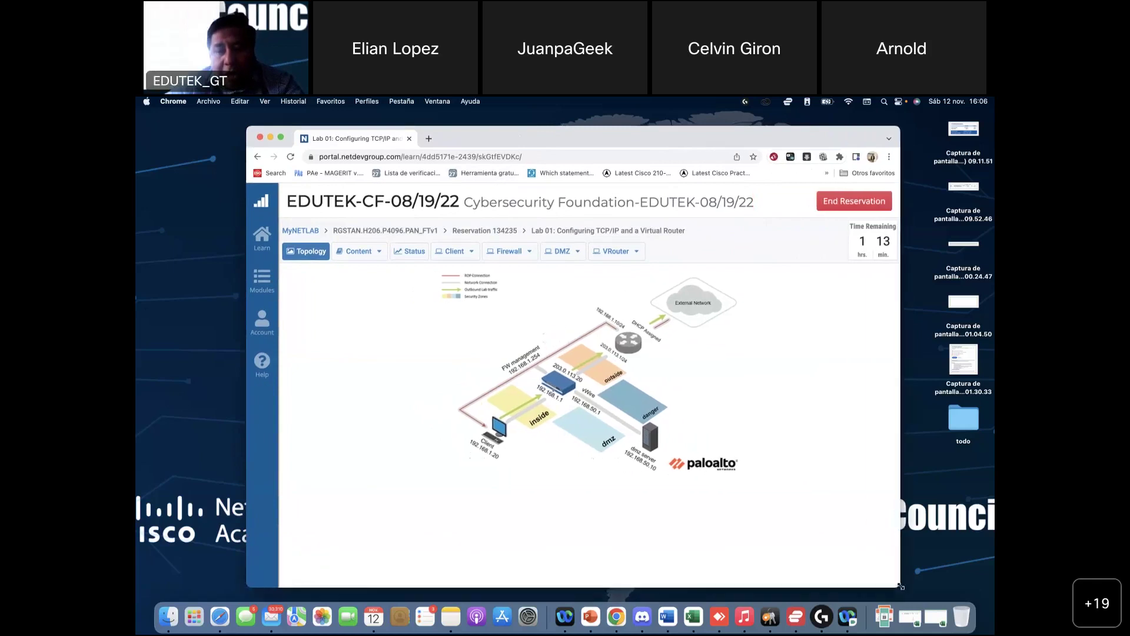
pyautogui.moveTo(745, 136); pyautogui.dragTo(724, 126)
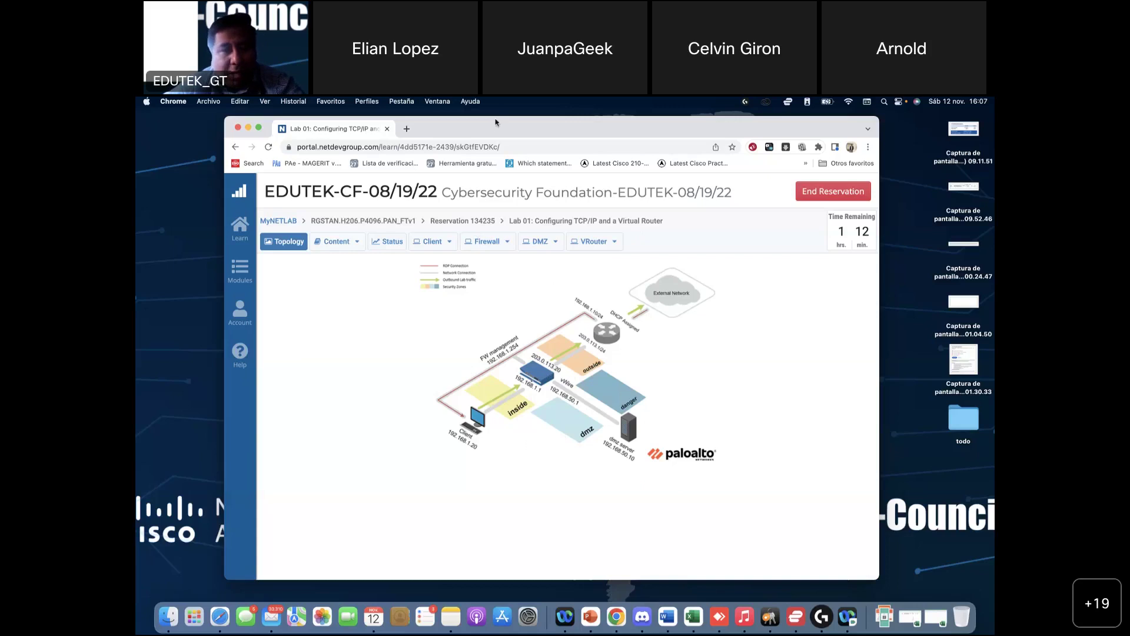
pyautogui.scroll(-1, 480, 350)
pyautogui.scroll(1, 484, 341)
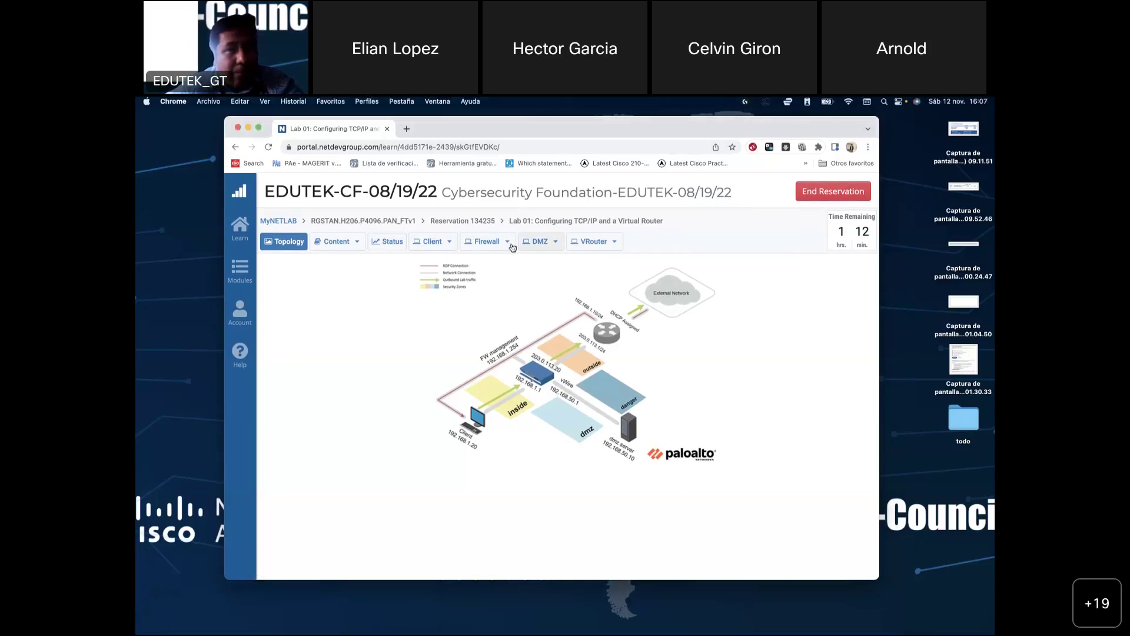
# Step: Refocus the lab window and show Chrome's list of open windows from the Dock
pyautogui.moveTo(479, 133); pyautogui.dragTo(479, 132)
pyautogui.click(176, 278)
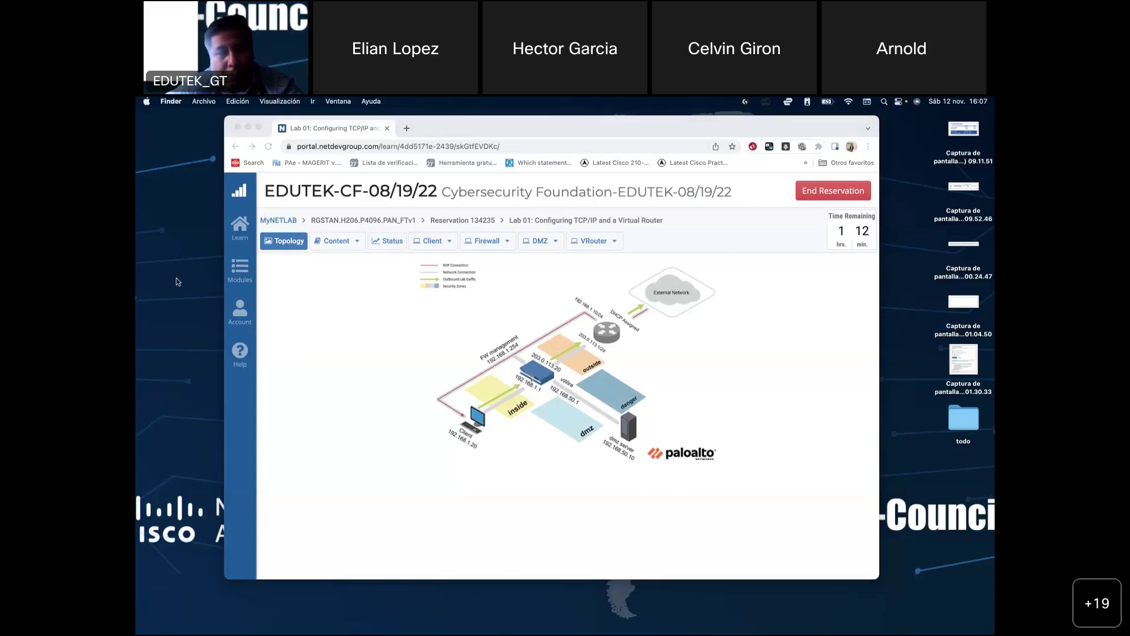
pyautogui.click(404, 212)
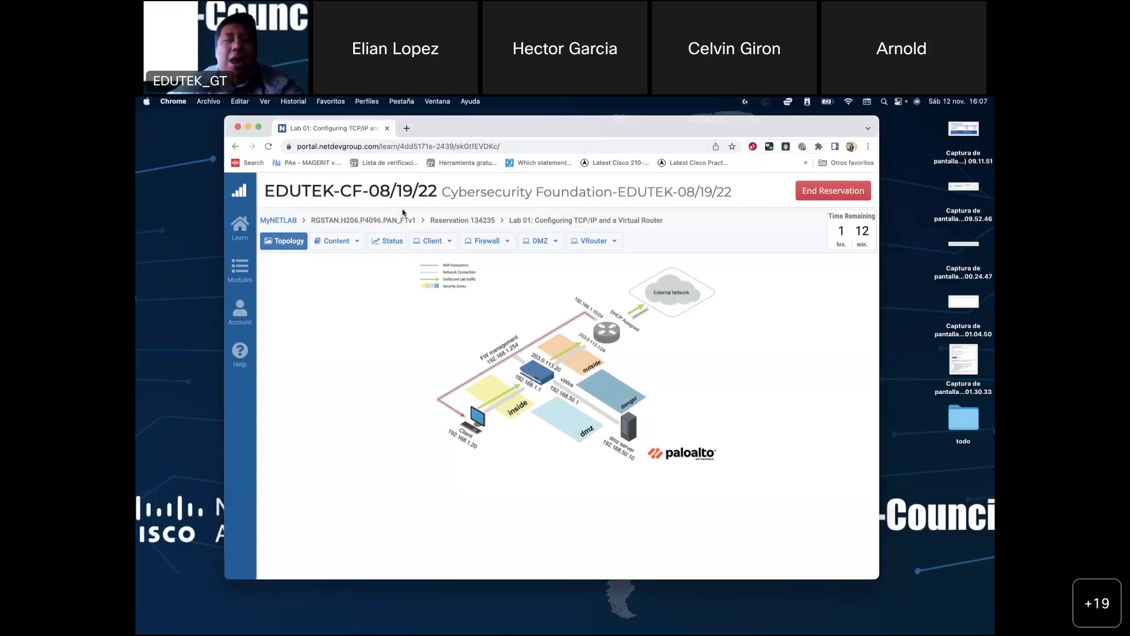
pyautogui.moveTo(704, 620)
pyautogui.click(616, 617)
pyautogui.rightClick(616, 618)
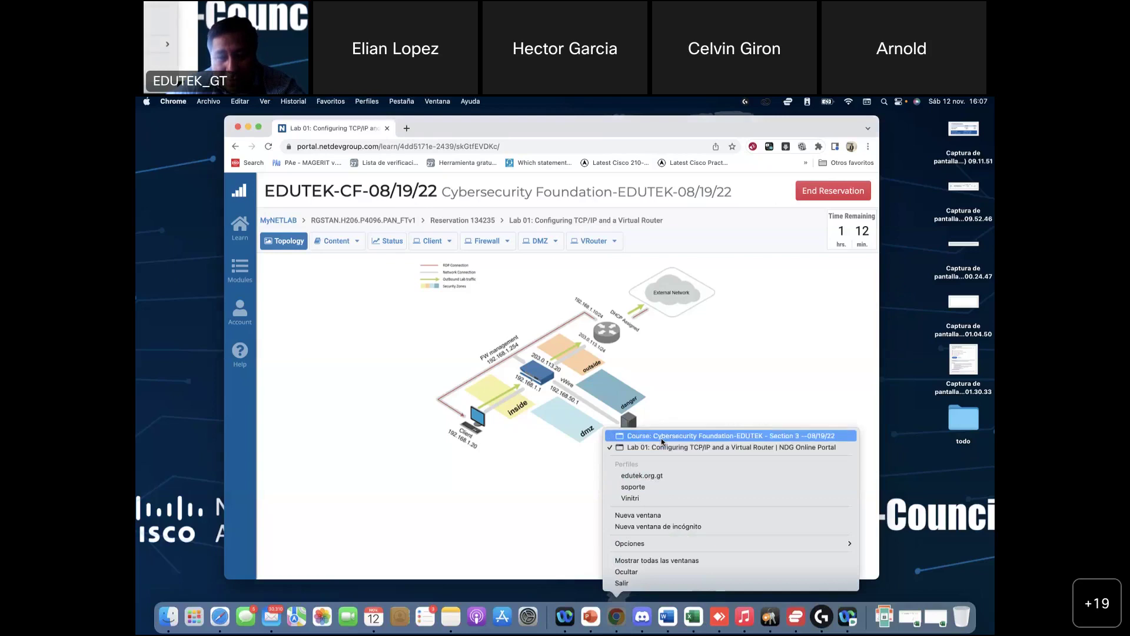
# Step: Switch to the Cybersecurity Foundation course window, reposition it, and scroll through the course page
pyautogui.click(662, 441)
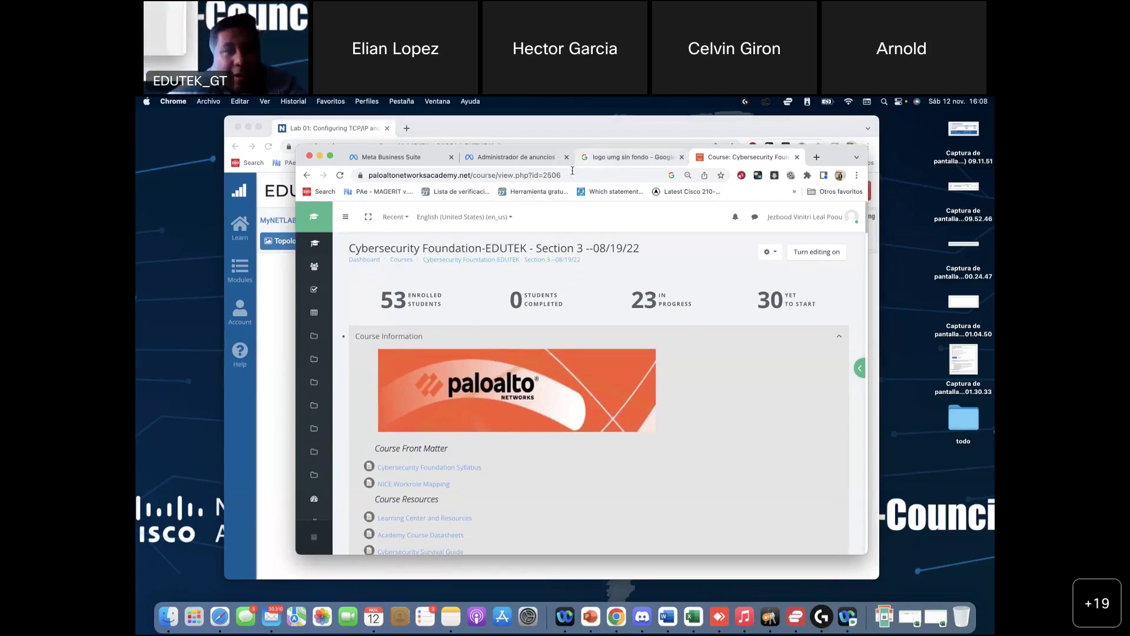
pyautogui.moveTo(829, 154)
pyautogui.mouseDown()
pyautogui.moveTo(798, 112)
pyautogui.moveTo(820, 134)
pyautogui.mouseUp()
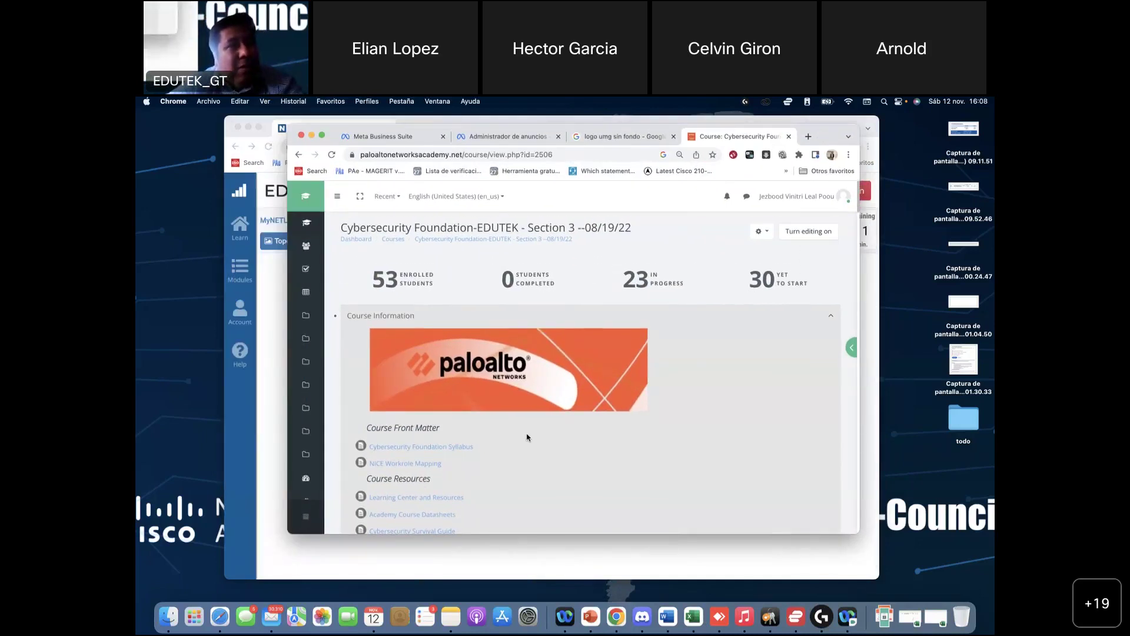
pyautogui.scroll(-15, 528, 436)
pyautogui.scroll(-8, 527, 437)
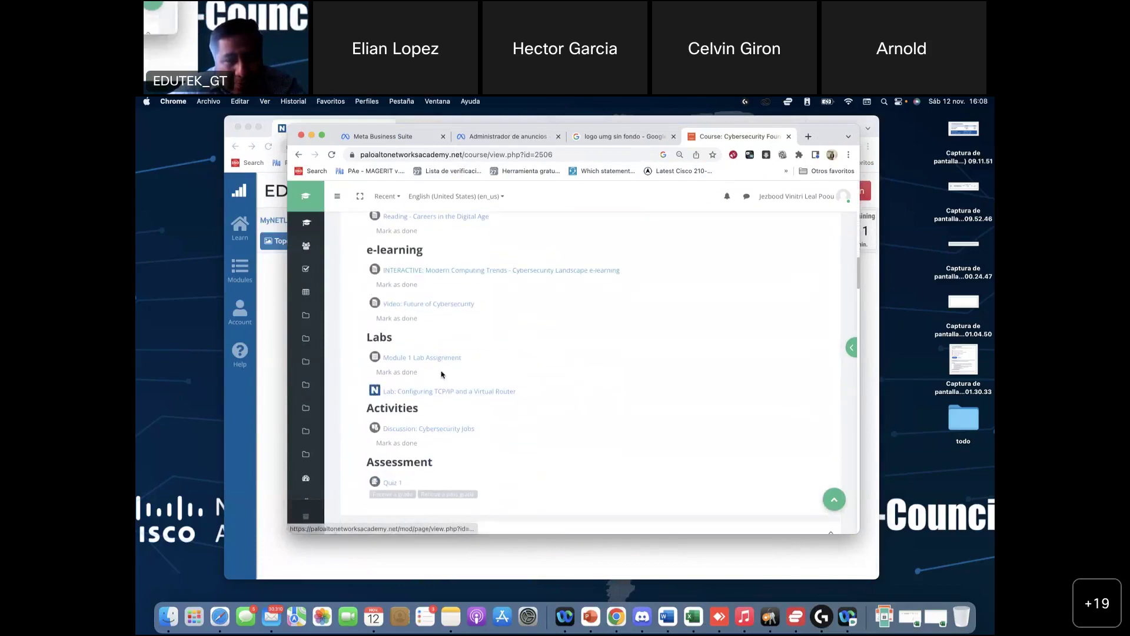
pyautogui.scroll(5, 442, 374)
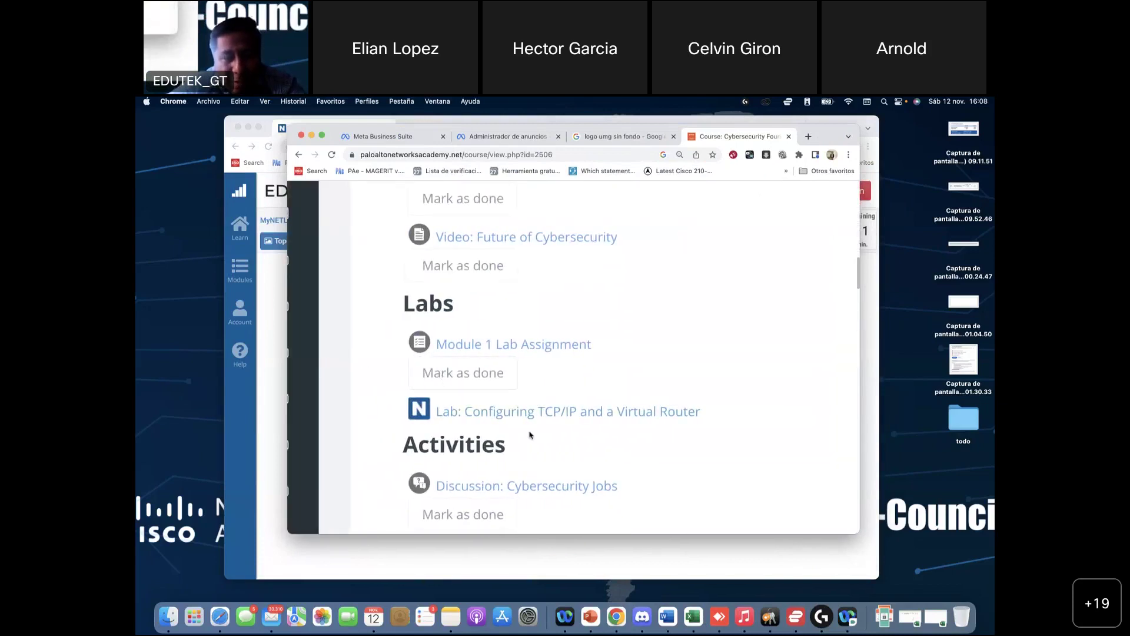
pyautogui.scroll(-1, 530, 435)
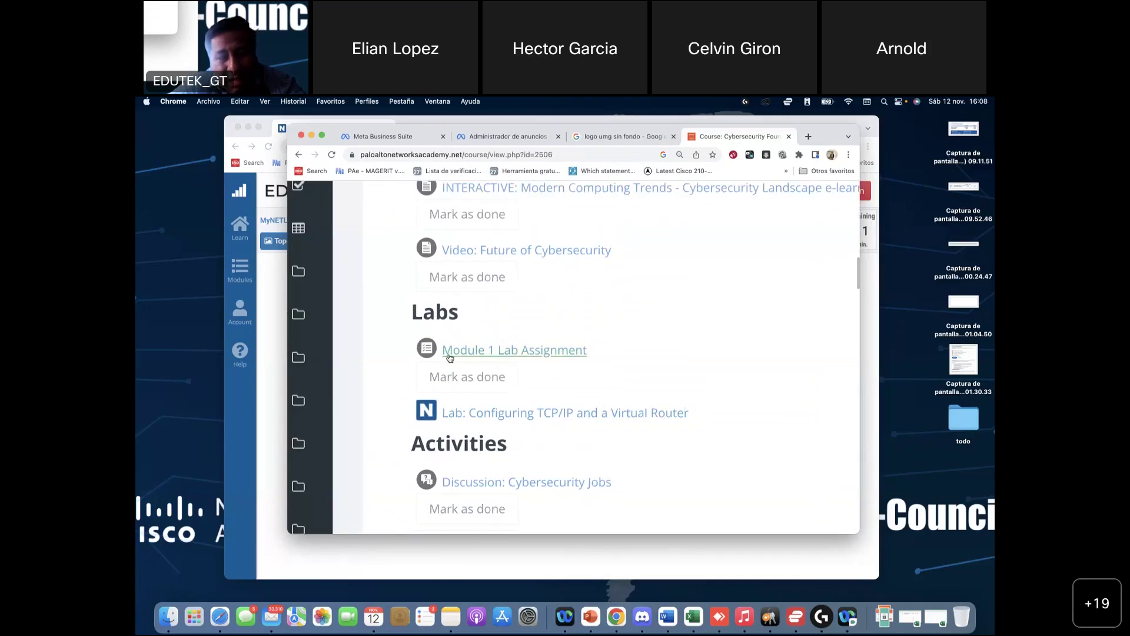
pyautogui.hscroll(1, 489, 362)
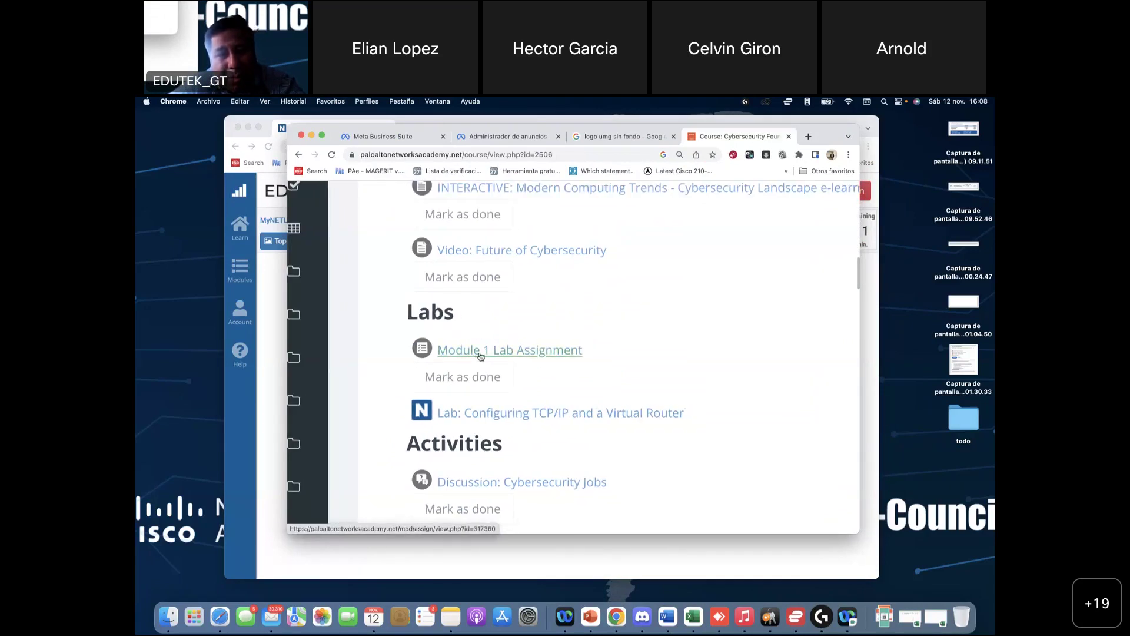
# Step: Look over the Module 1 Lab Assignment page, then go back to the course page
pyautogui.click(505, 355)
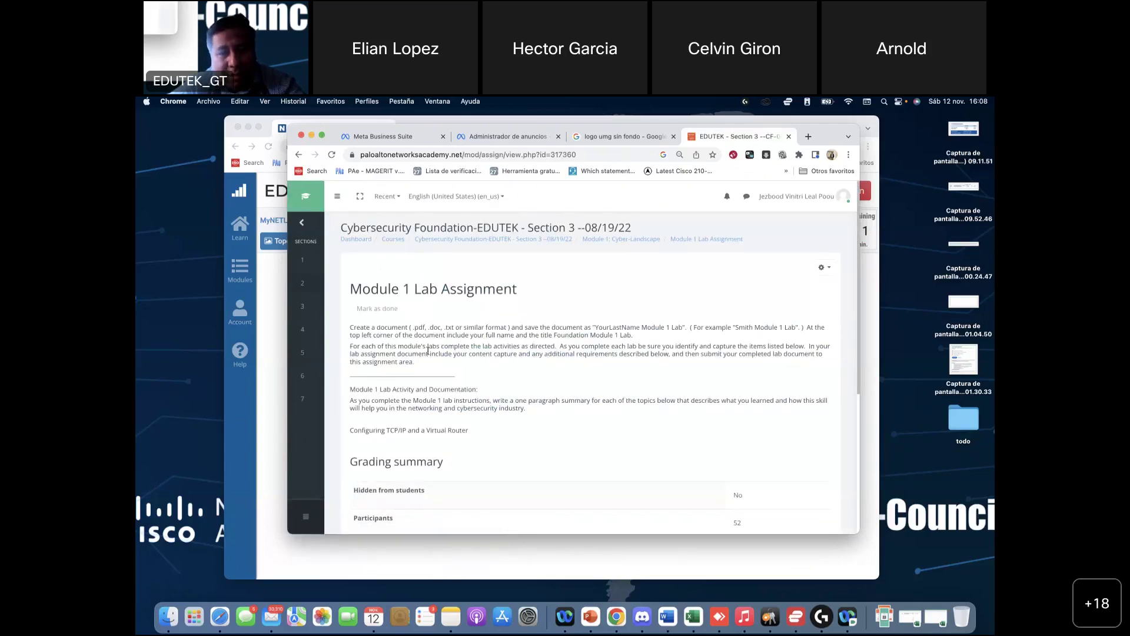
pyautogui.scroll(-3, 428, 351)
pyautogui.scroll(3, 428, 364)
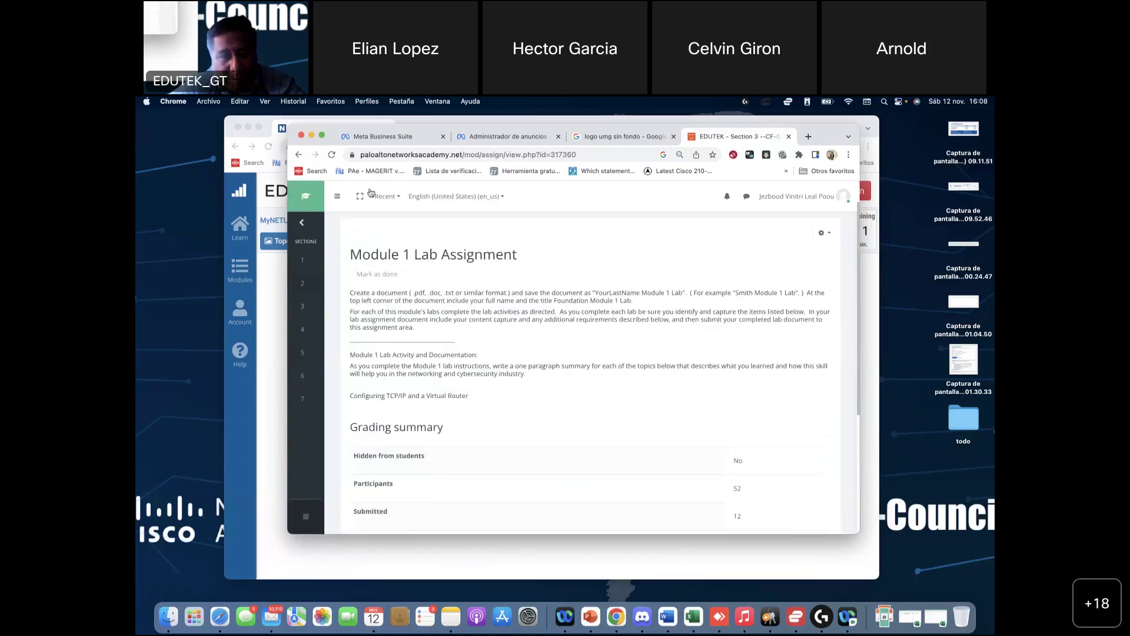
pyautogui.click(299, 154)
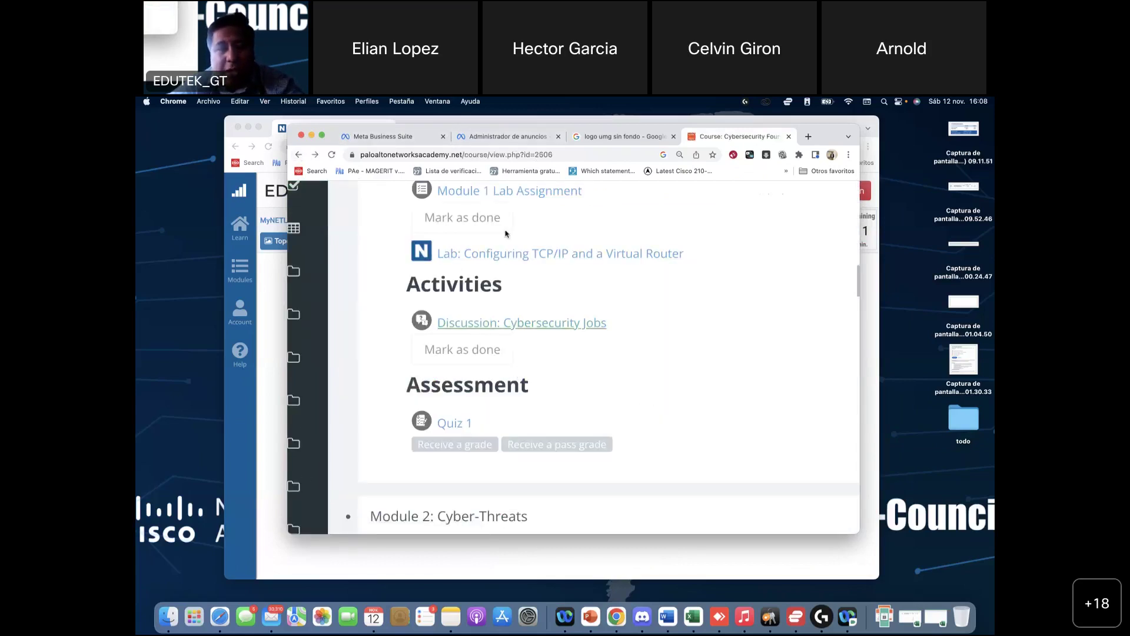
pyautogui.scroll(15, 796, 193)
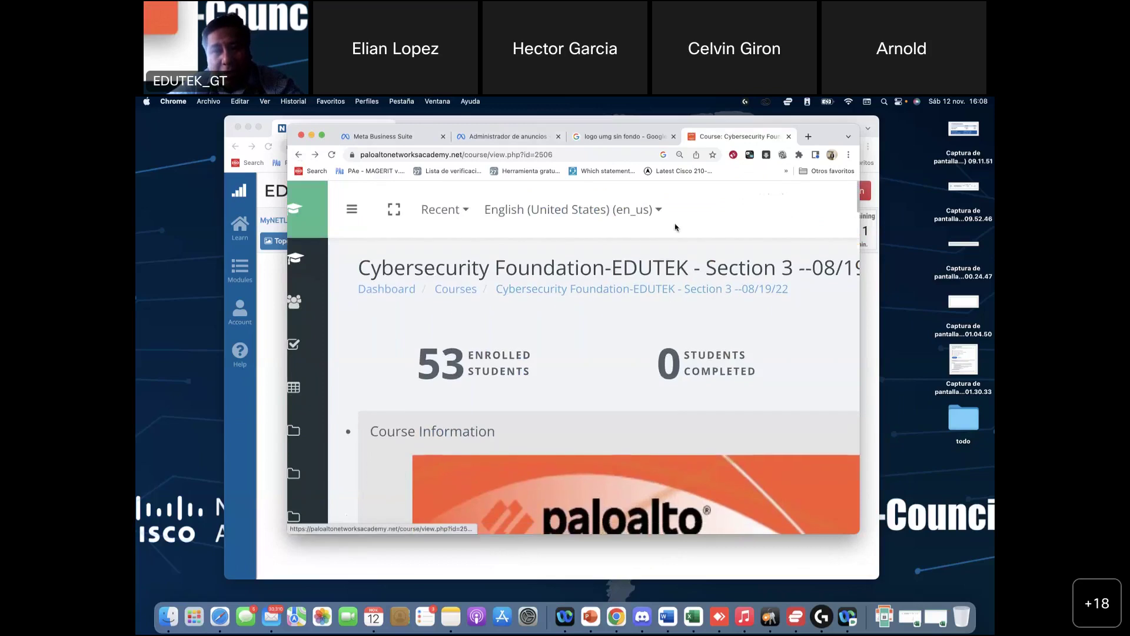
pyautogui.scroll(3, 815, 211)
# Step: Log out, then sign in with the other saved account from Chrome's autofill list via Acceder
pyautogui.click(827, 214)
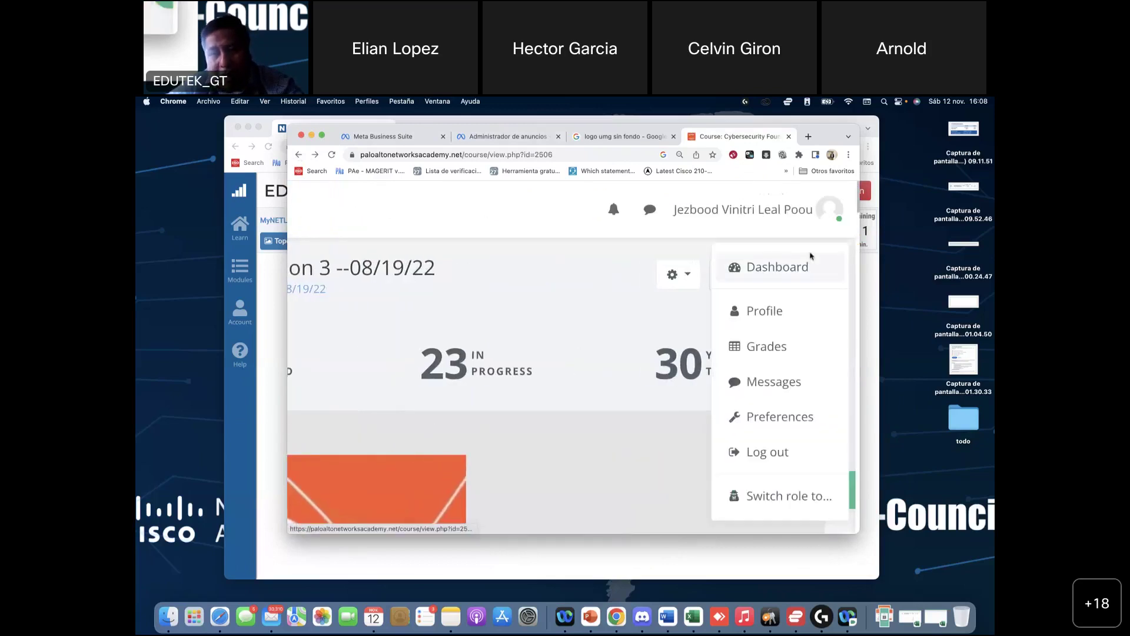
pyautogui.click(782, 454)
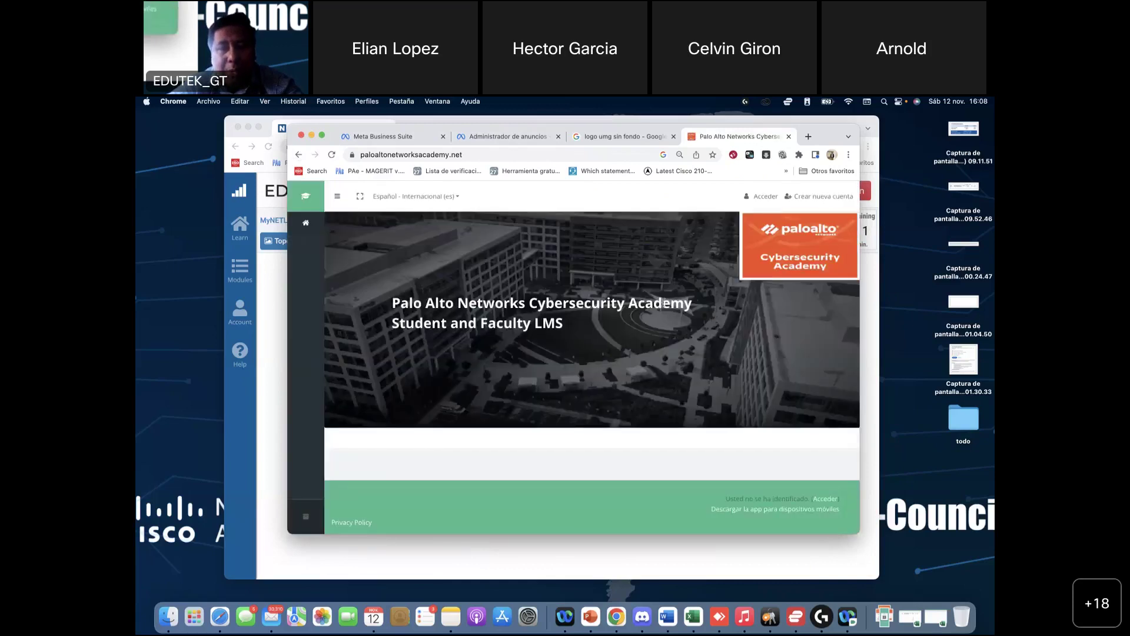
pyautogui.click(768, 197)
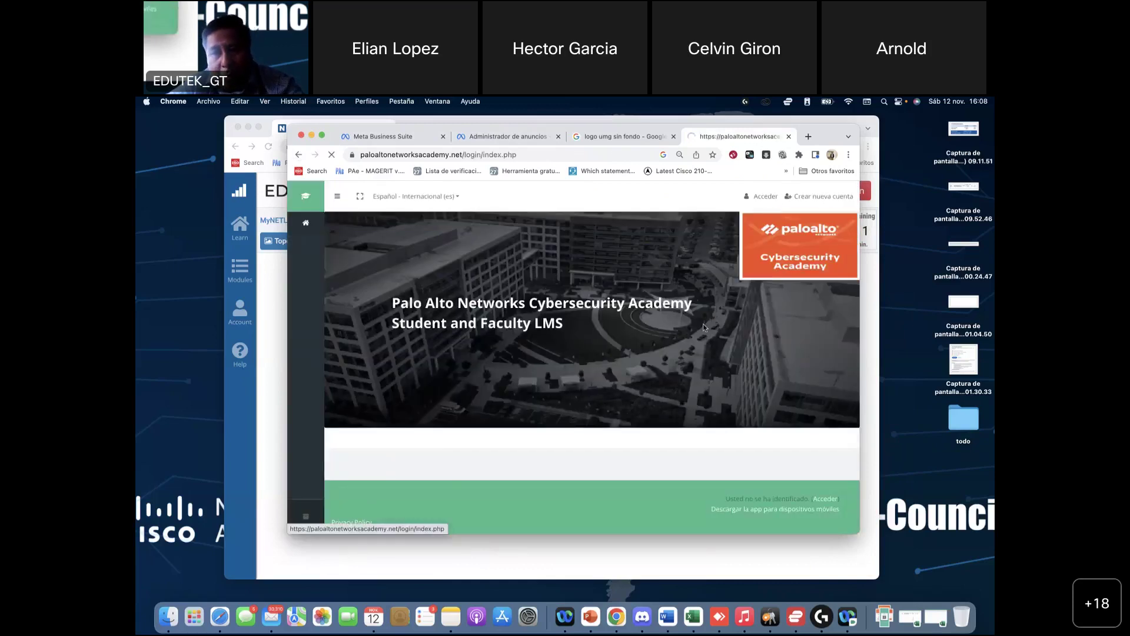
pyautogui.click(785, 358)
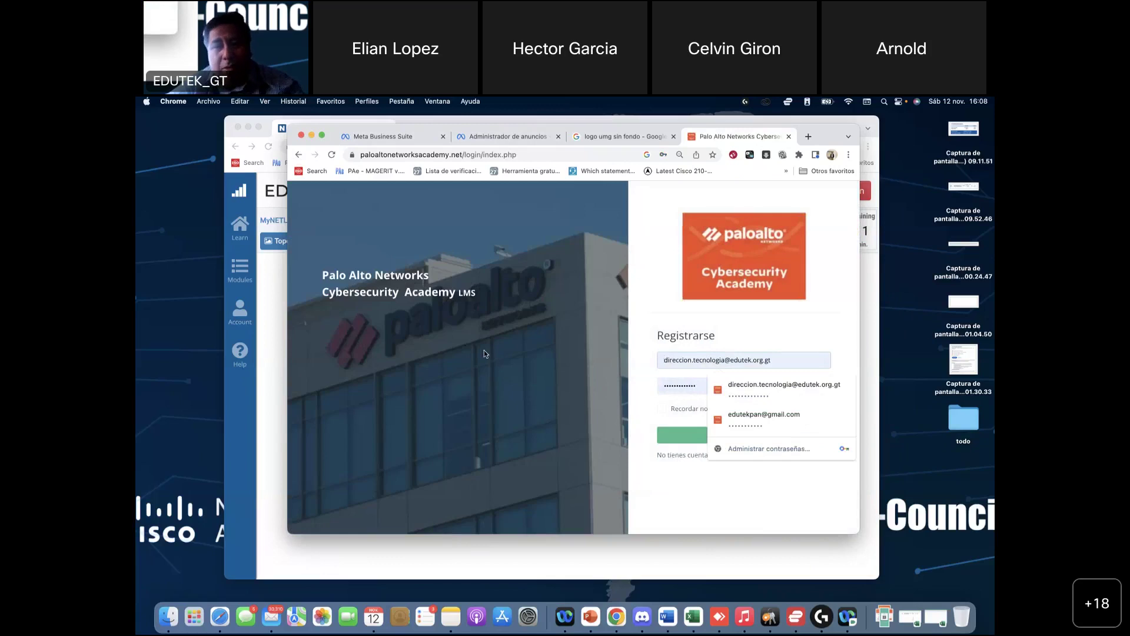
pyautogui.click(756, 416)
pyautogui.click(743, 438)
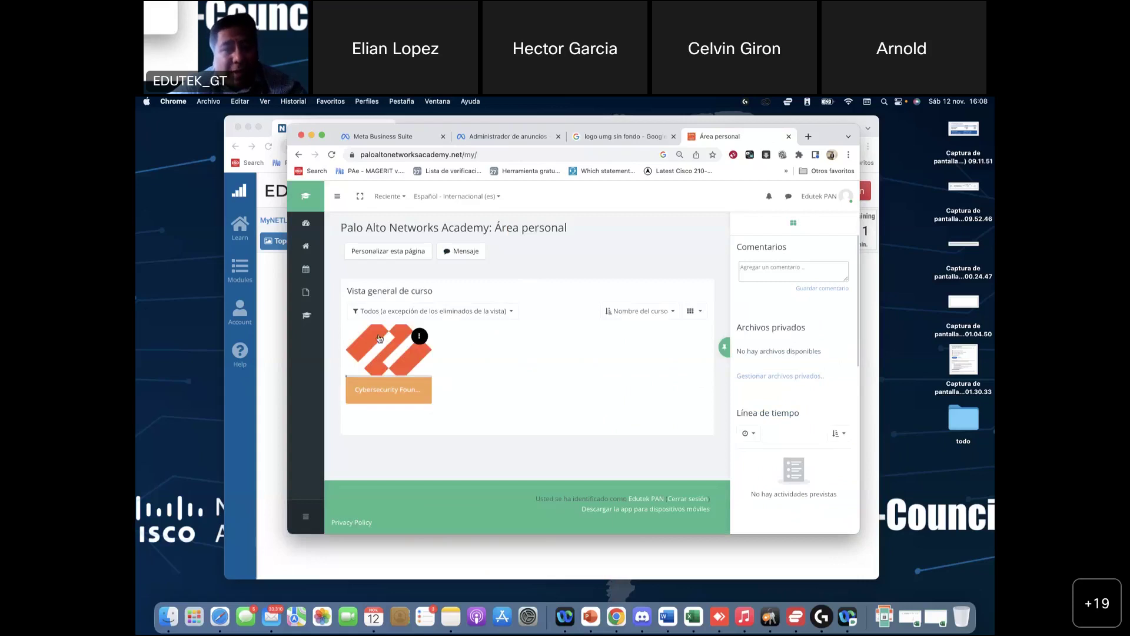
# Step: Open the Cybersecurity Foundation course card and scroll through Module 1's readings, labs and Quiz 1
pyautogui.click(380, 338)
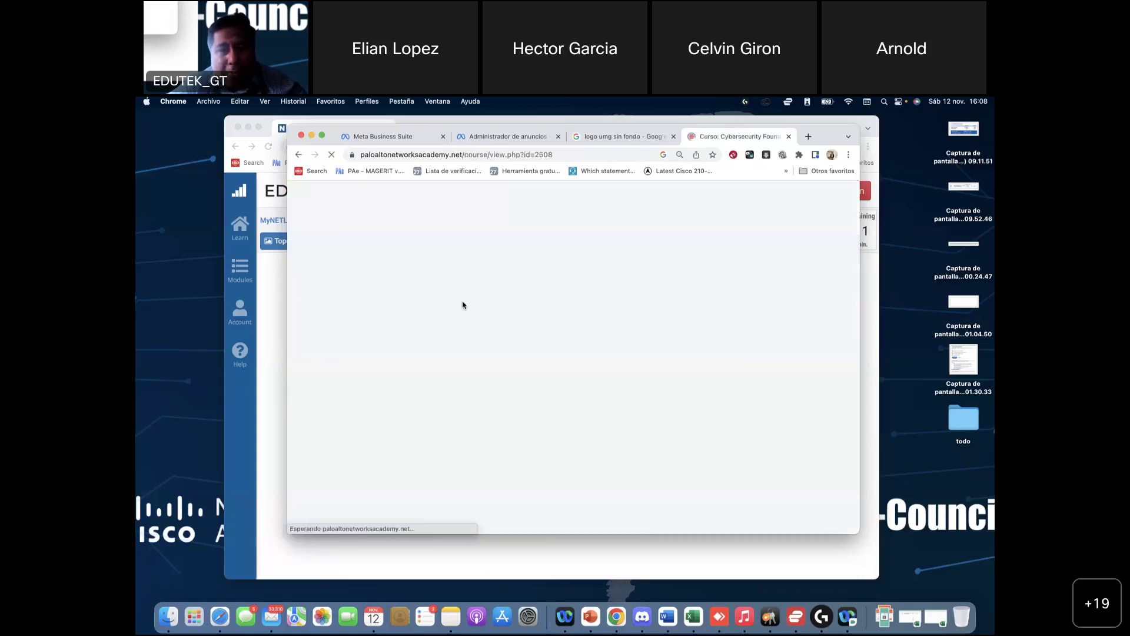
pyautogui.scroll(-10, 447, 394)
pyautogui.scroll(-5, 448, 393)
pyautogui.scroll(2, 448, 395)
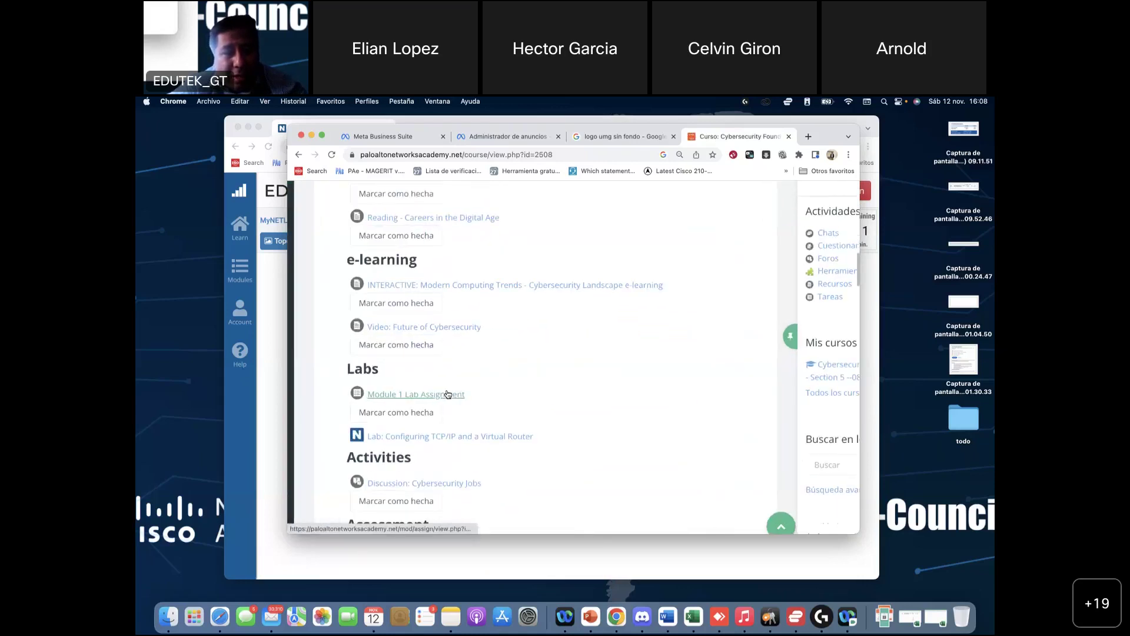
pyautogui.scroll(-3, 447, 394)
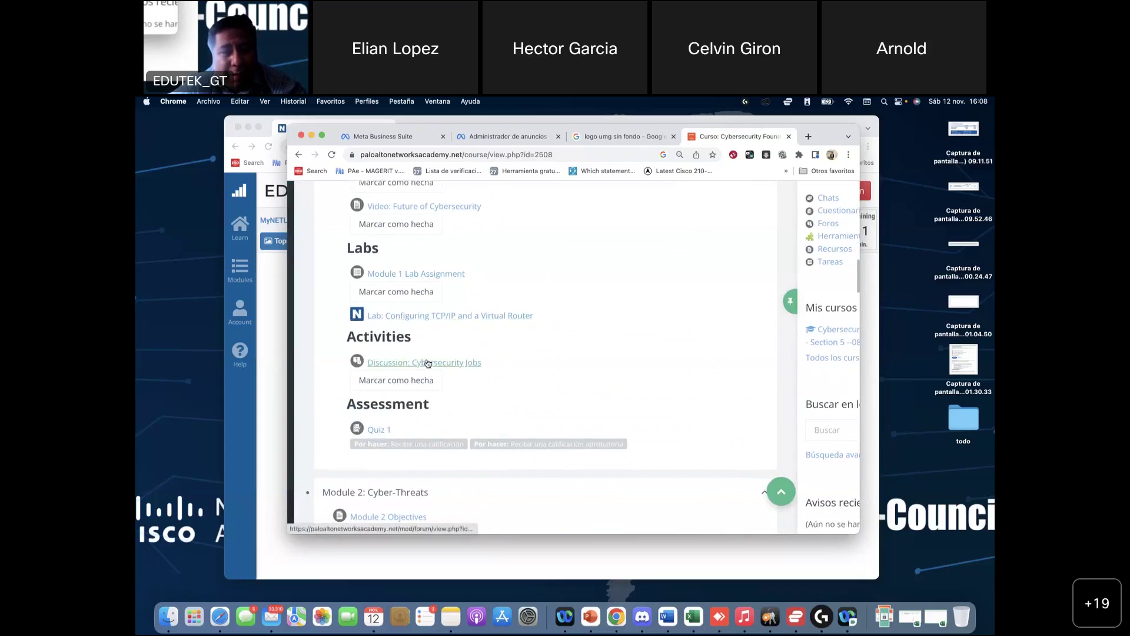
pyautogui.scroll(1, 416, 360)
pyautogui.scroll(3, 411, 339)
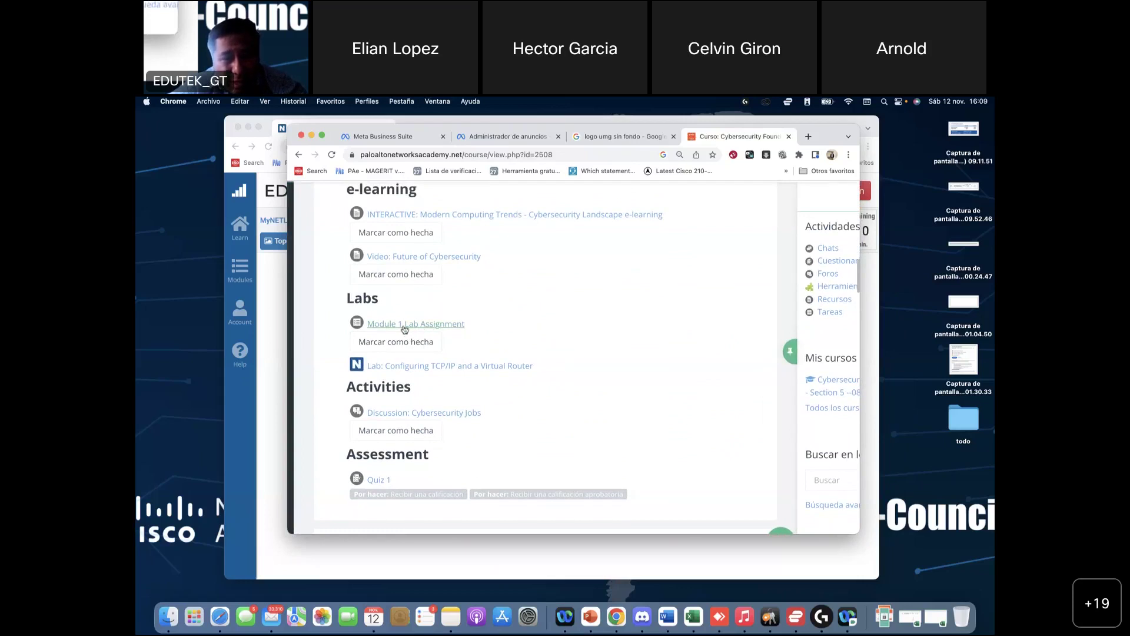
# Step: Open Module 1 Lab Assignment and view its Agregar entrega file upload page
pyautogui.click(412, 325)
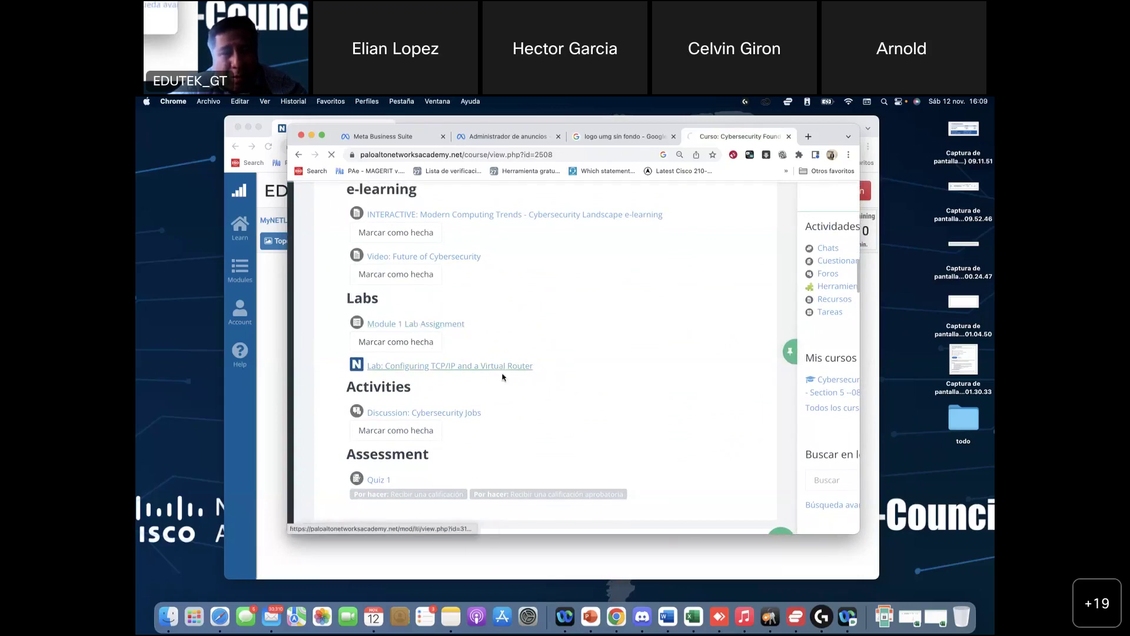
pyautogui.scroll(-10, 496, 374)
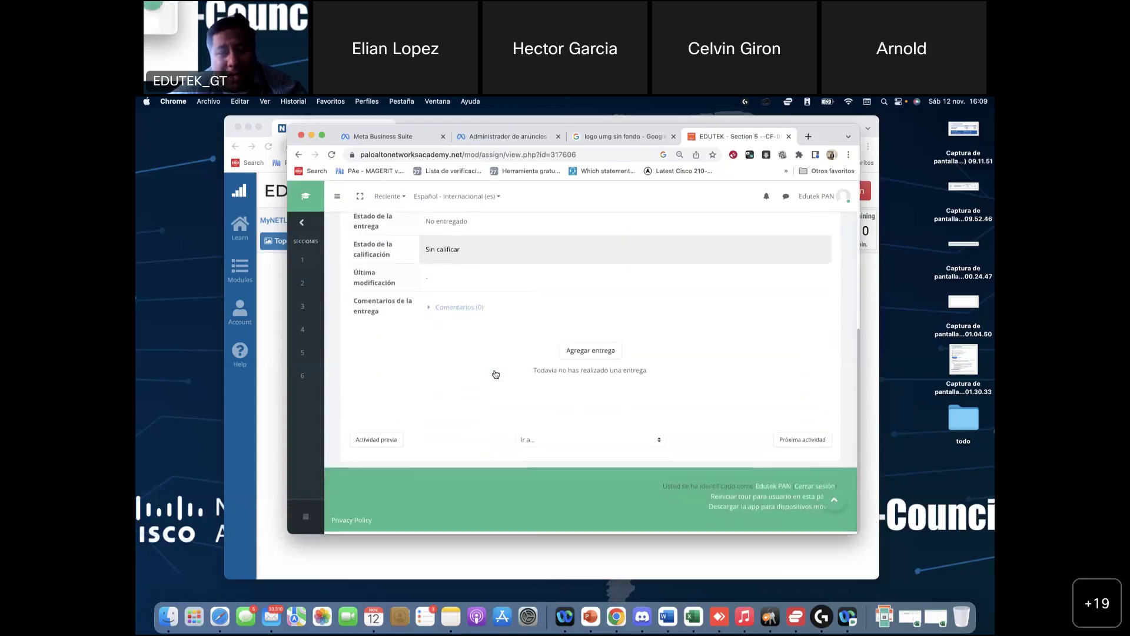
pyautogui.click(582, 358)
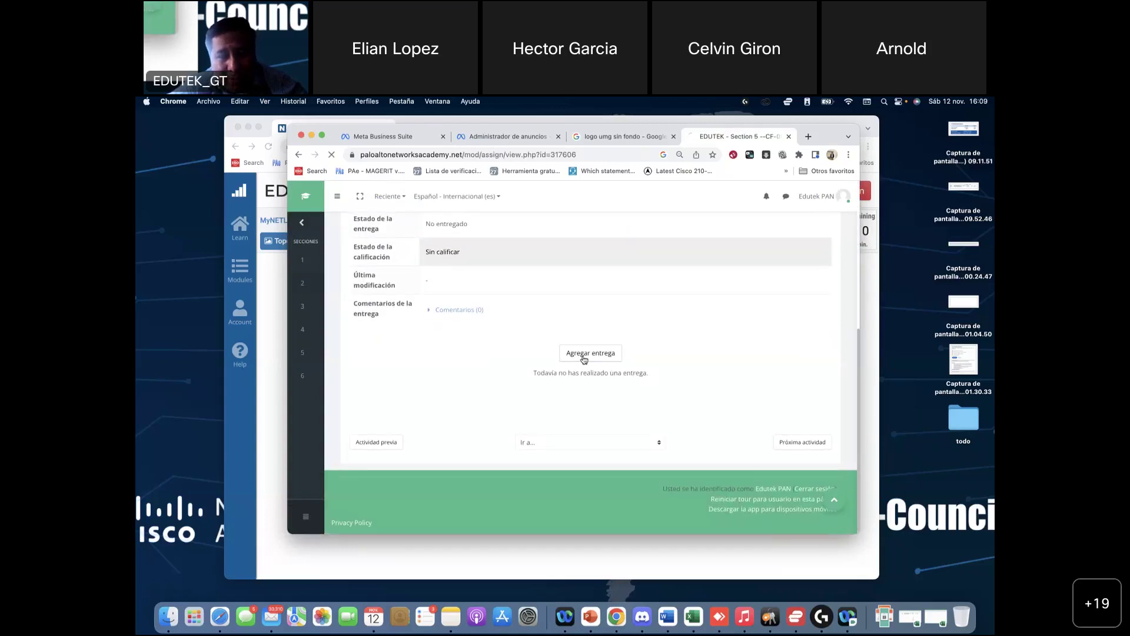
pyautogui.scroll(-5, 502, 353)
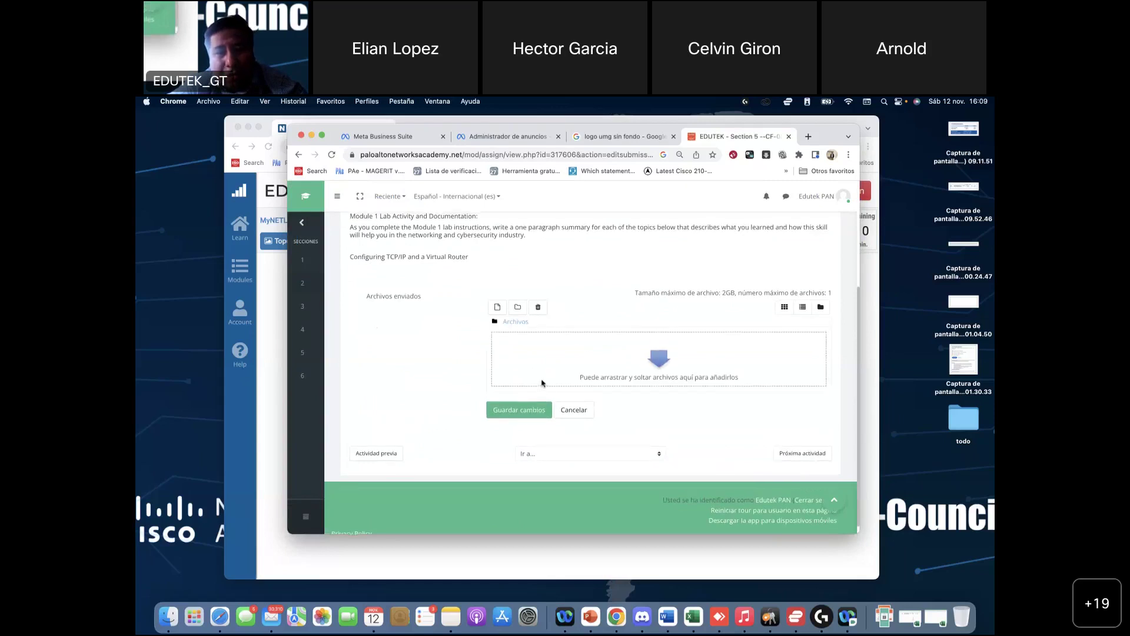
pyautogui.scroll(2, 546, 389)
# Step: Return to the assignment's submission status page showing No entregado and Sin calificar
pyautogui.click(299, 155)
pyautogui.scroll(2, 552, 393)
pyautogui.scroll(4, 552, 393)
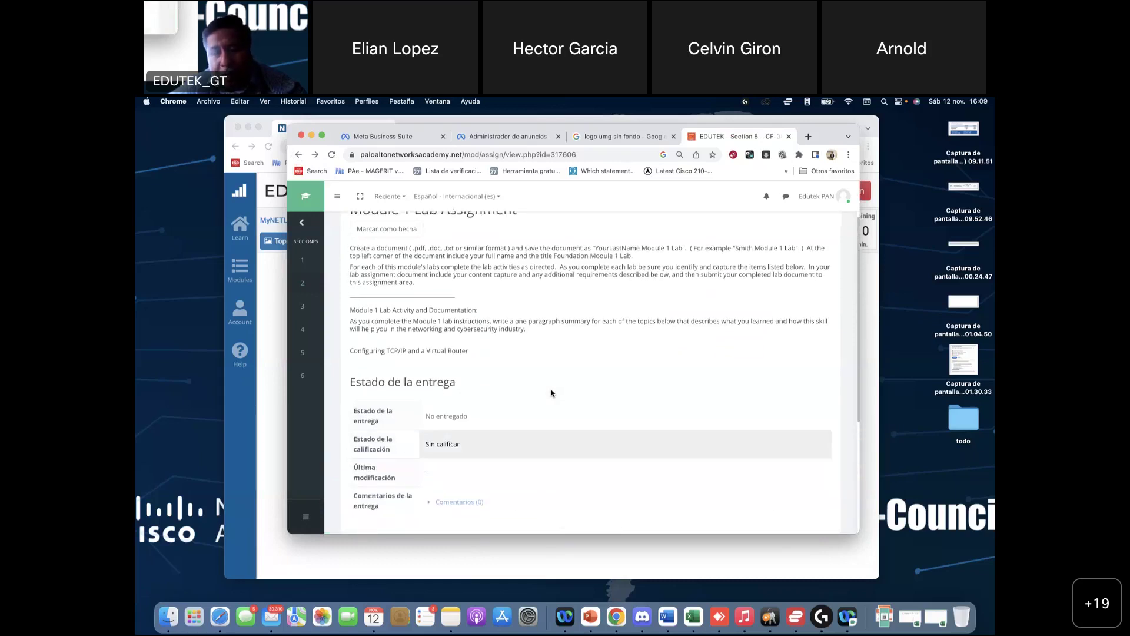
pyautogui.scroll(-4, 551, 392)
pyautogui.scroll(5, 551, 395)
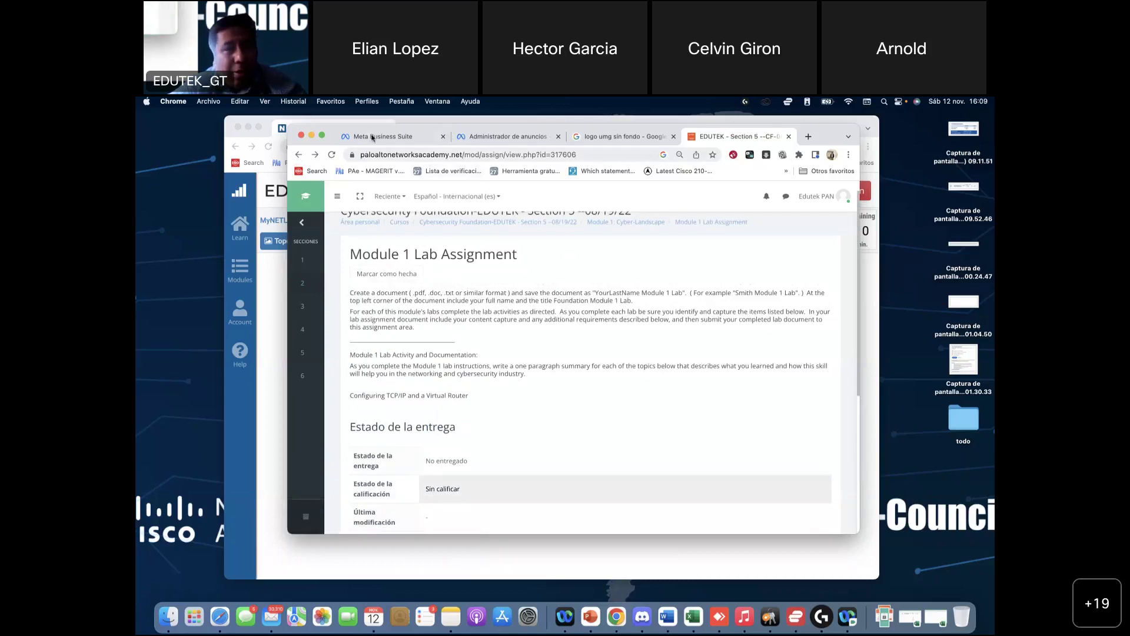
# Step: Screenshot the Lab 01 topology window with Cmd+Shift+4, then bring Word's Info_PCNSAv4 forward
pyautogui.click(433, 124)
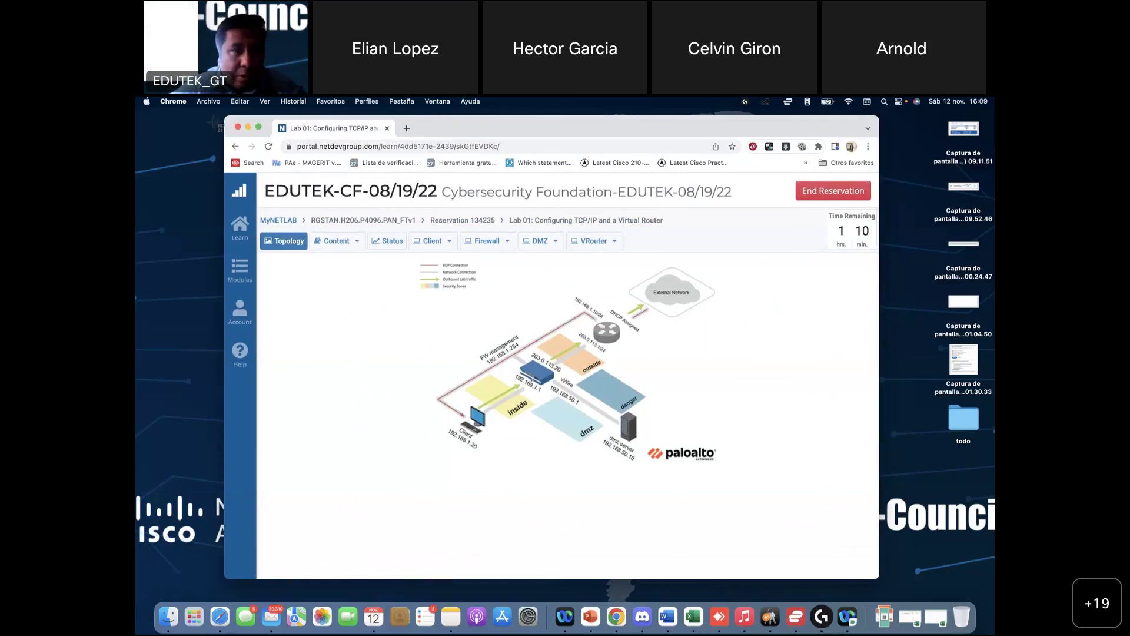
pyautogui.moveTo(243, 135); pyautogui.dragTo(826, 538)
pyautogui.rightClick(664, 628)
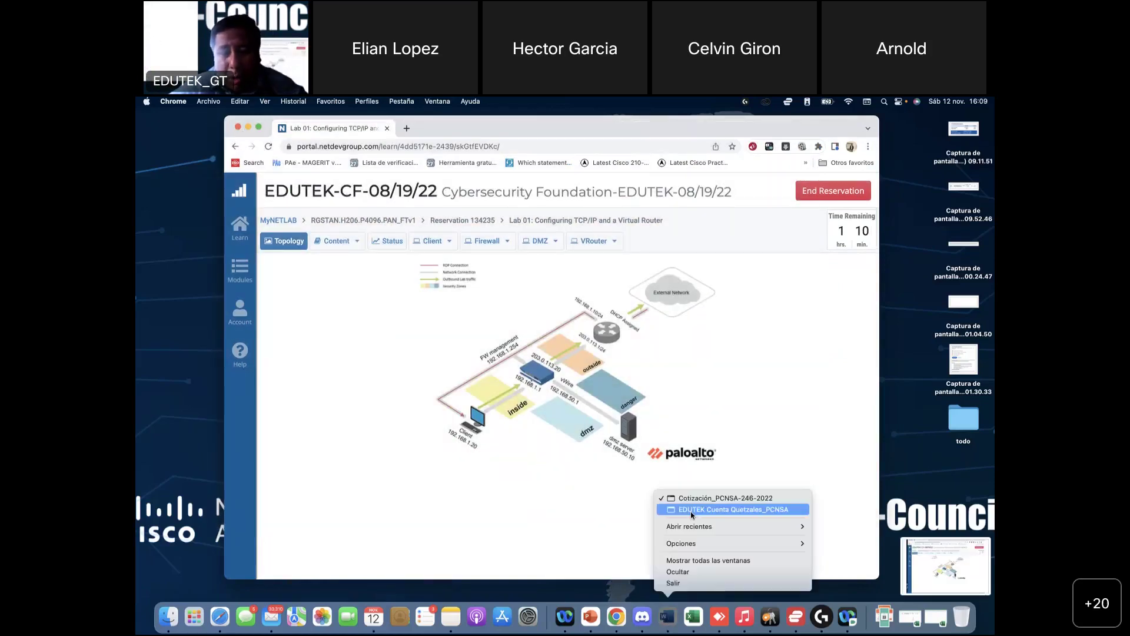
pyautogui.moveTo(695, 527)
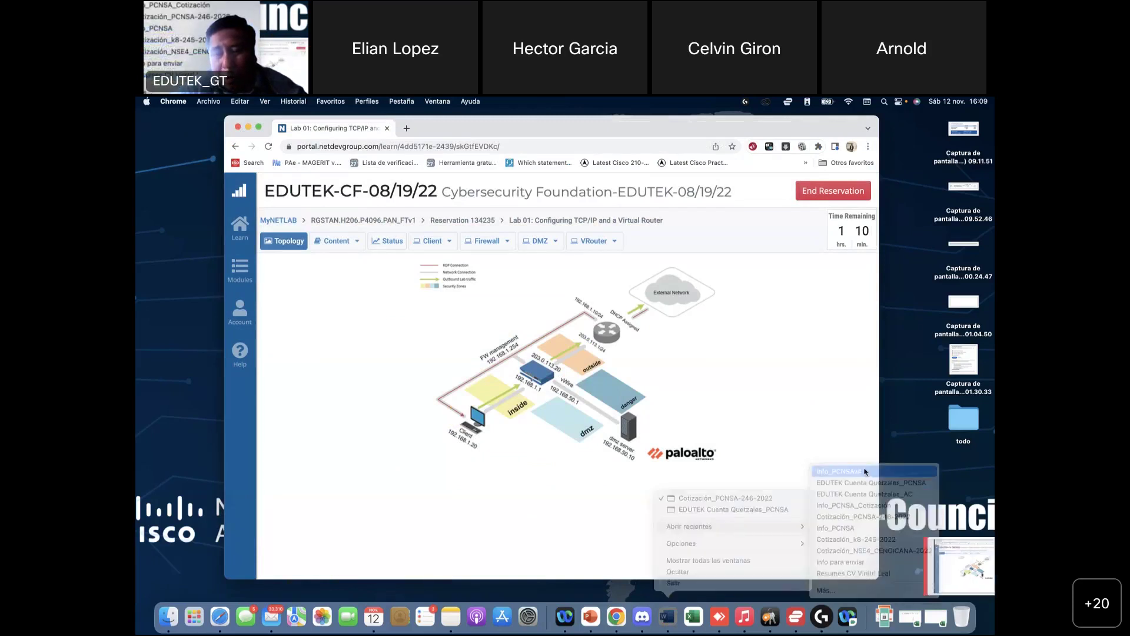
pyautogui.click(813, 443)
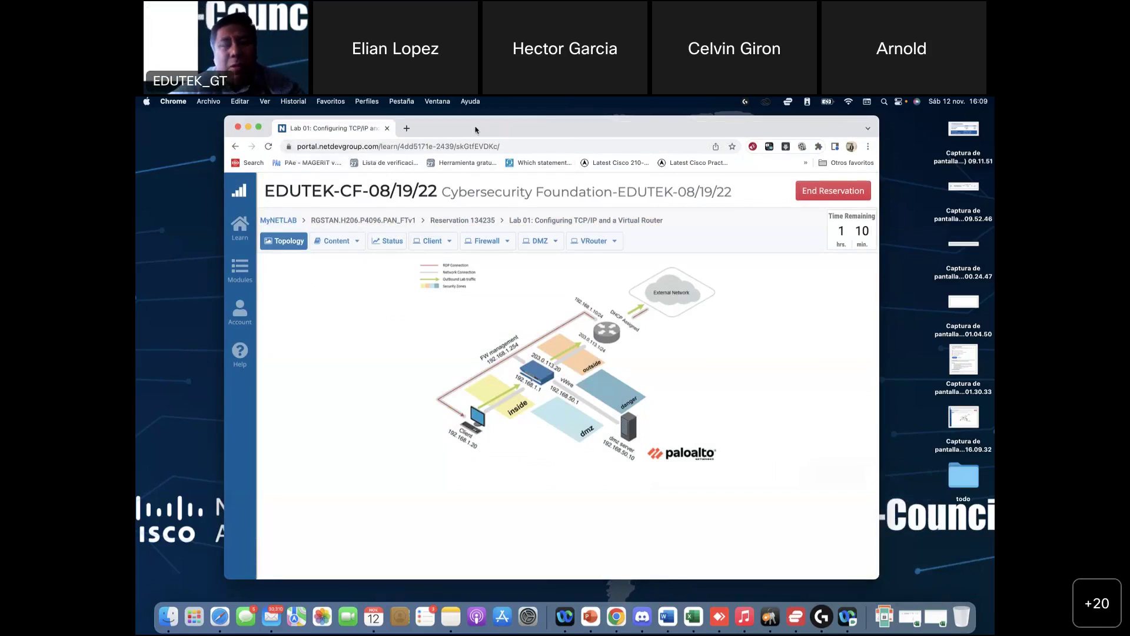
pyautogui.click(667, 617)
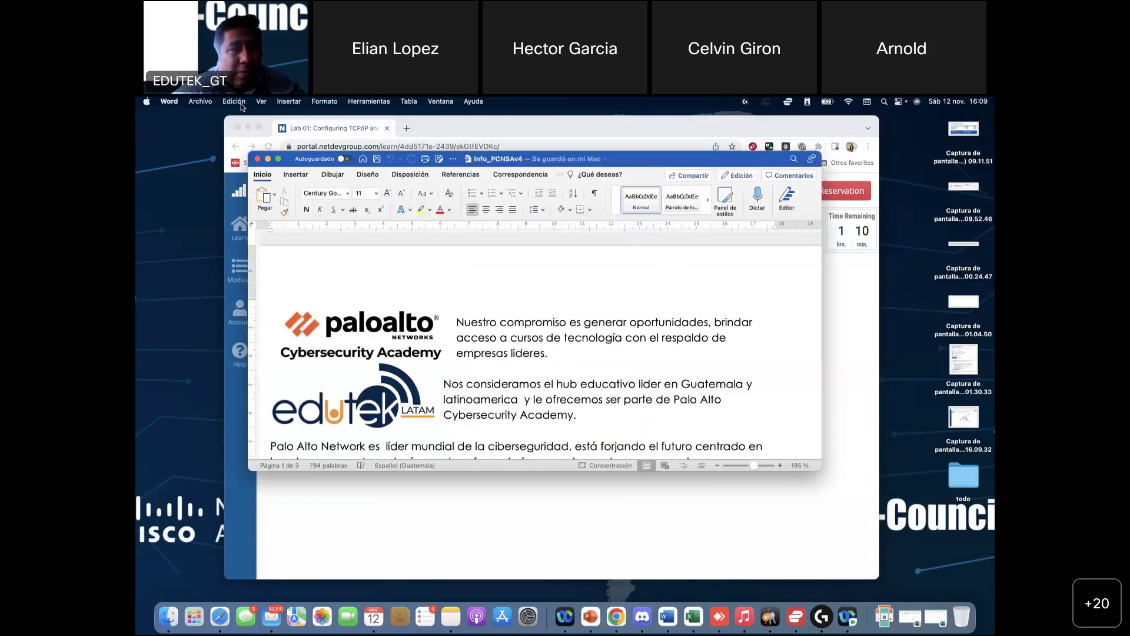
# Step: Create a new blank Word document and type the student's name at the top
pyautogui.click(234, 102)
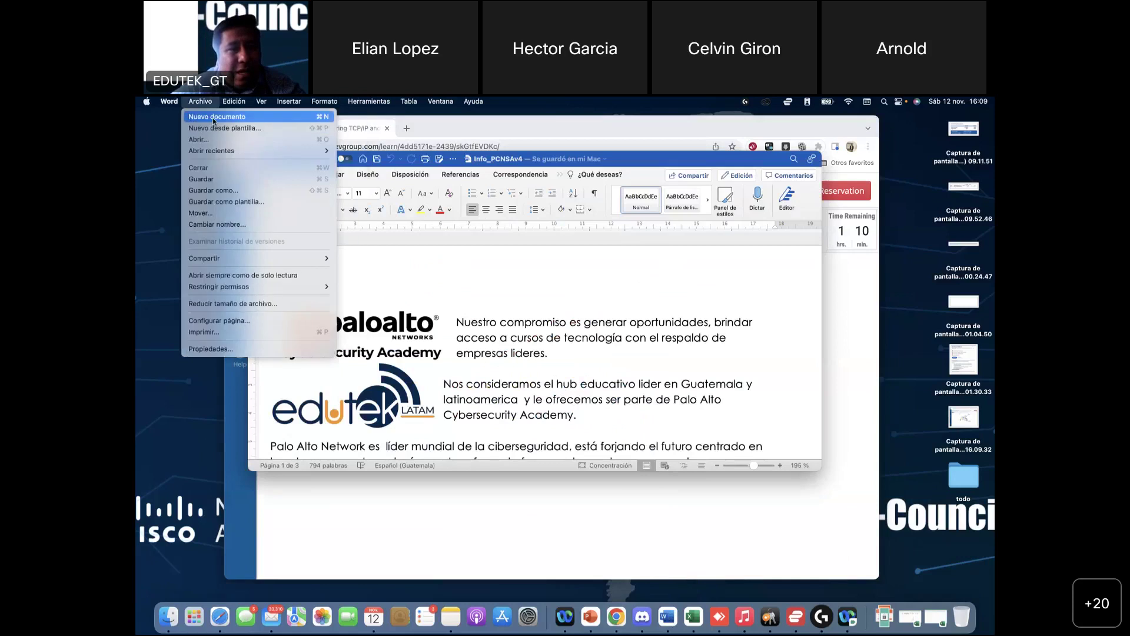
pyautogui.click(213, 118)
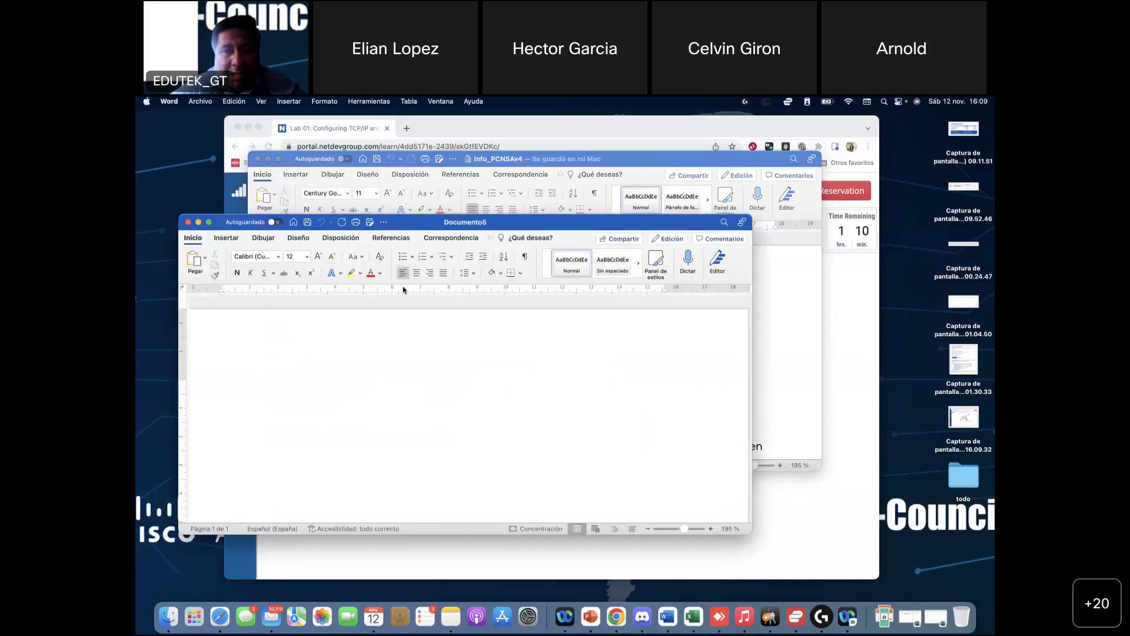
pyautogui.moveTo(486, 220); pyautogui.dragTo(691, 196)
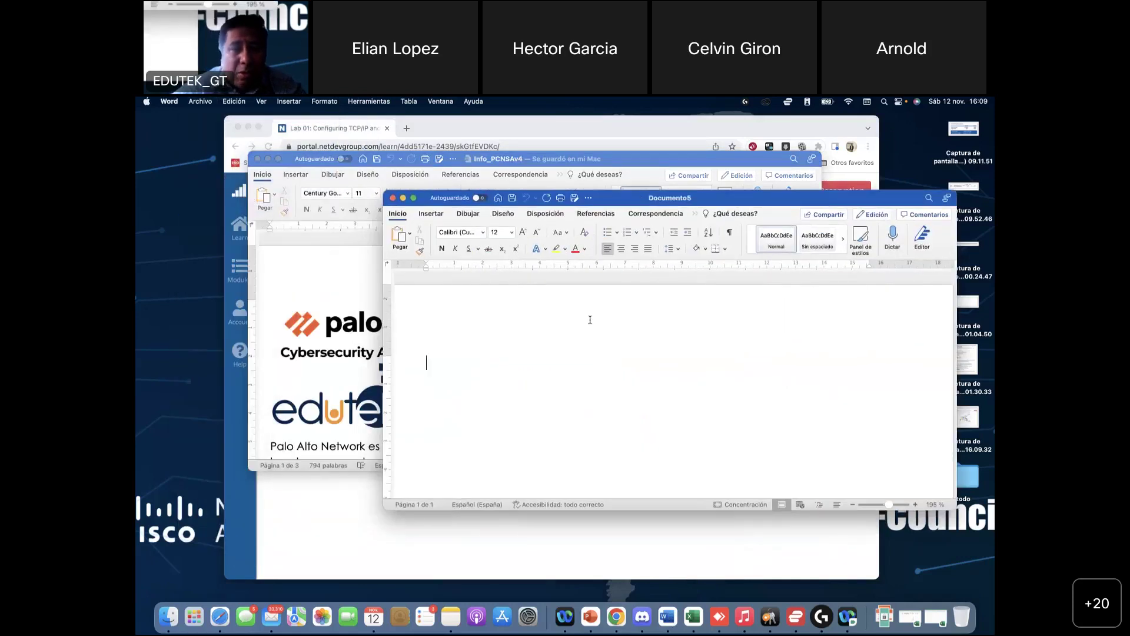
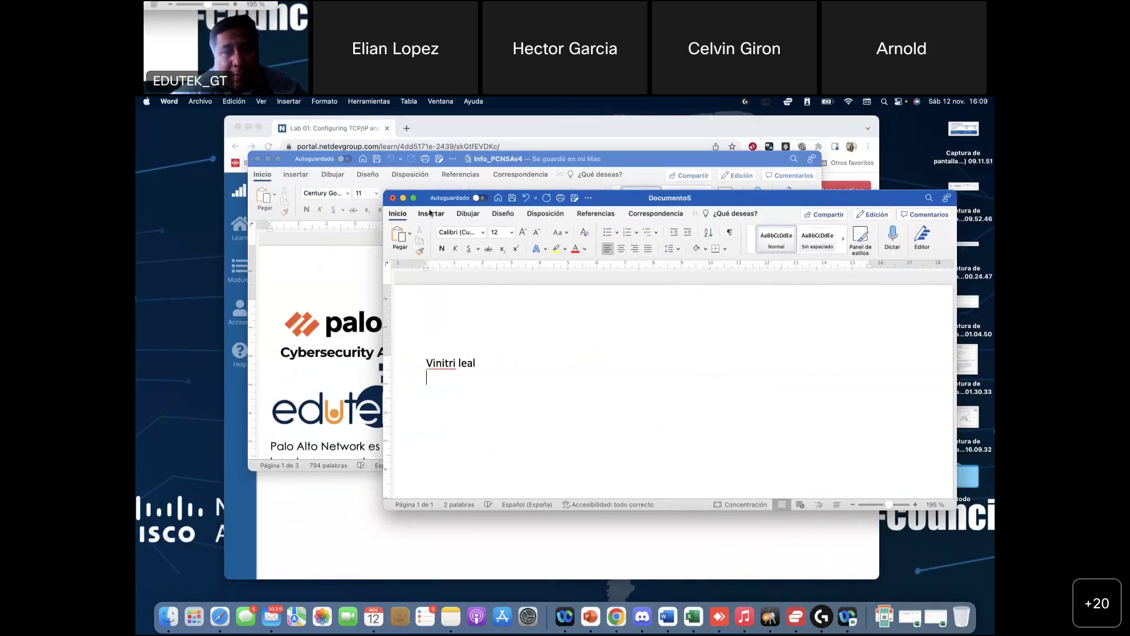
# Step: Insert the latest topology screenshot from Recientes, close Info_PCNSAv4, and return to the lab
pyautogui.click(431, 213)
pyautogui.click(481, 233)
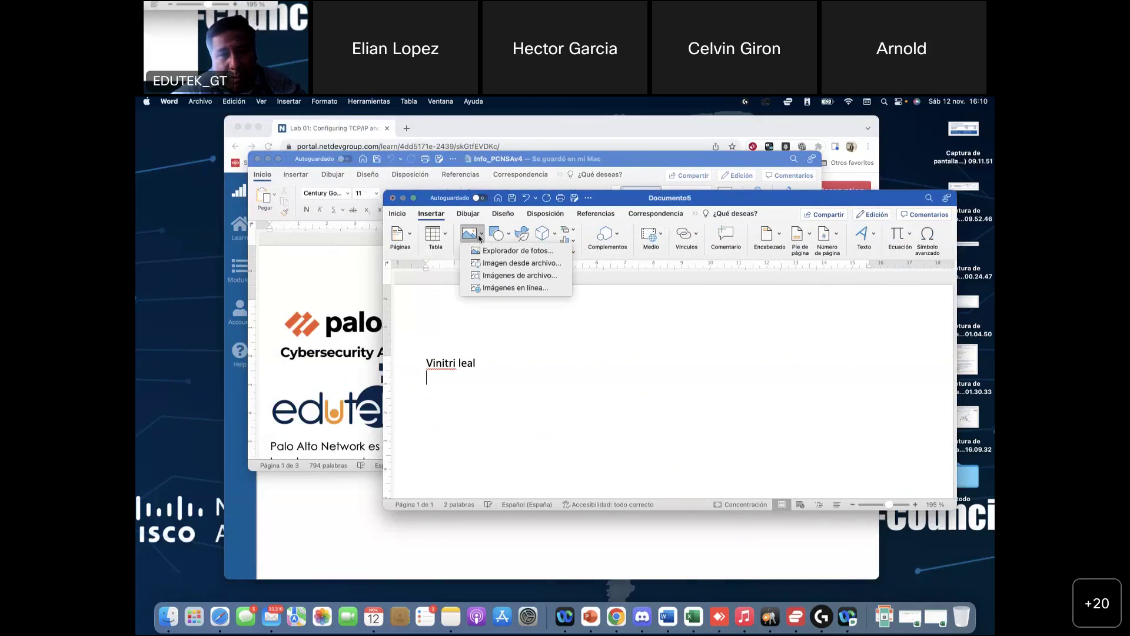
pyautogui.click(485, 264)
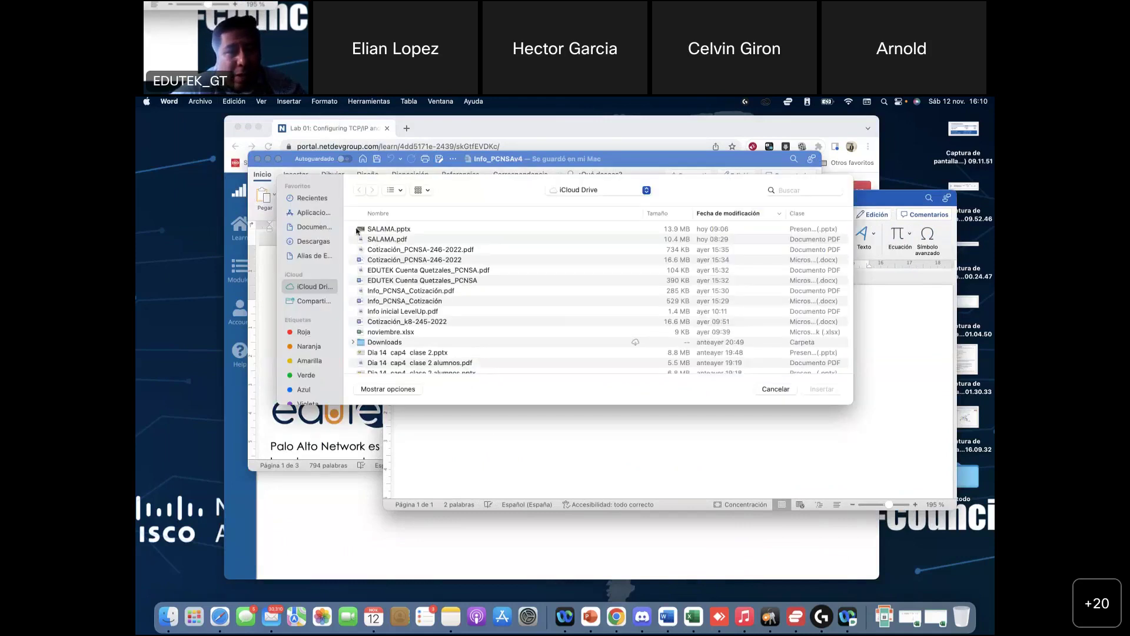
pyautogui.click(311, 199)
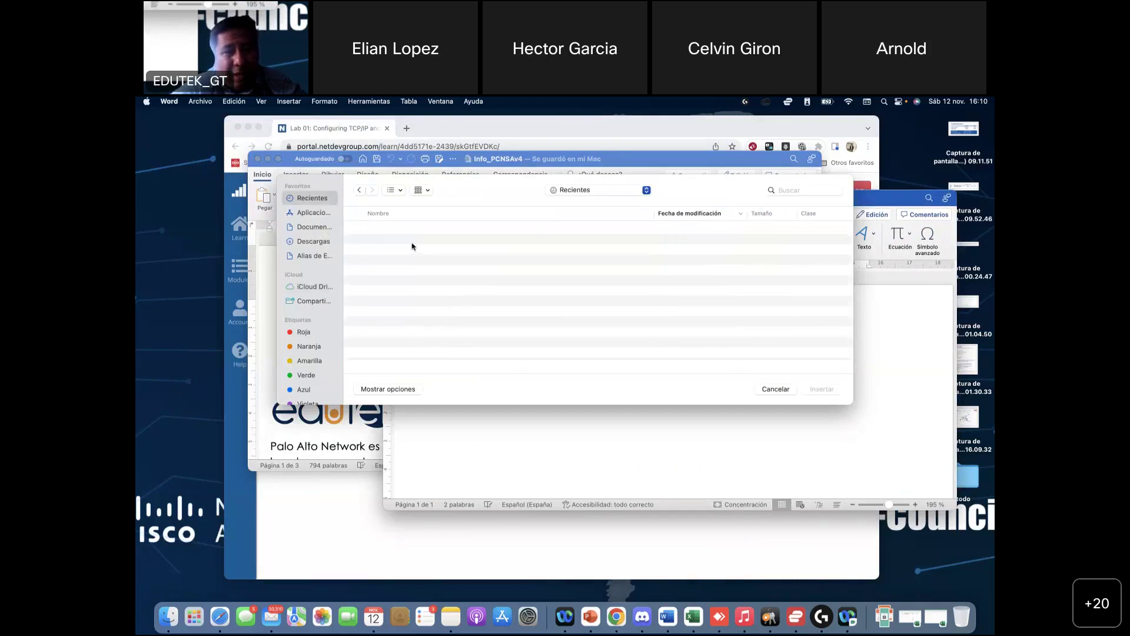
pyautogui.click(412, 228)
pyautogui.press('Return')
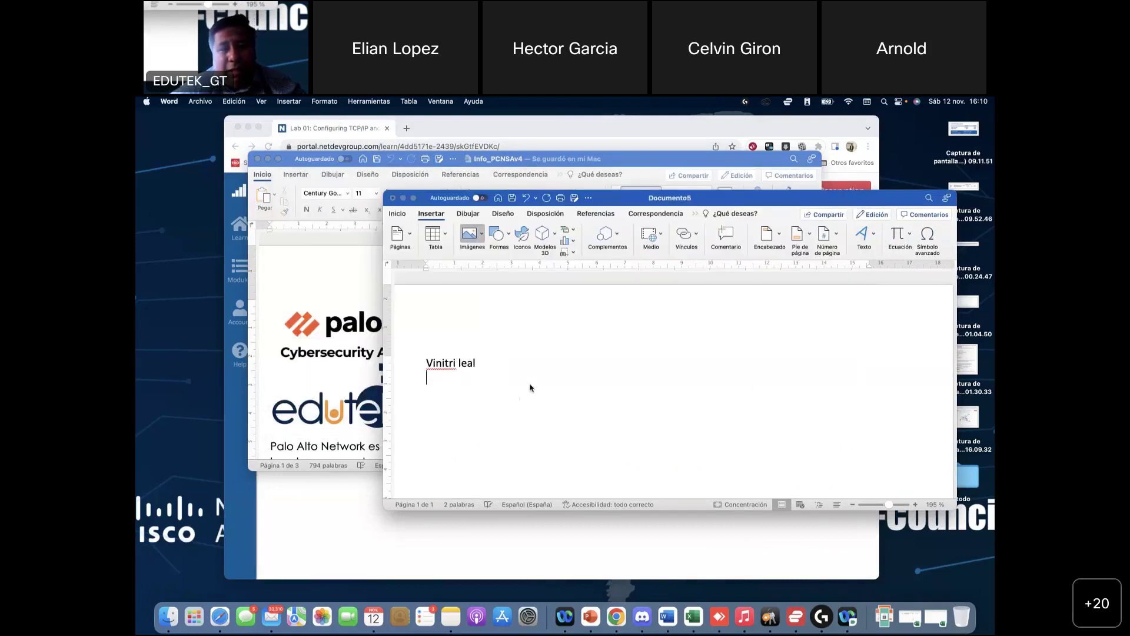
pyautogui.scroll(-5, 552, 399)
pyautogui.scroll(3, 552, 400)
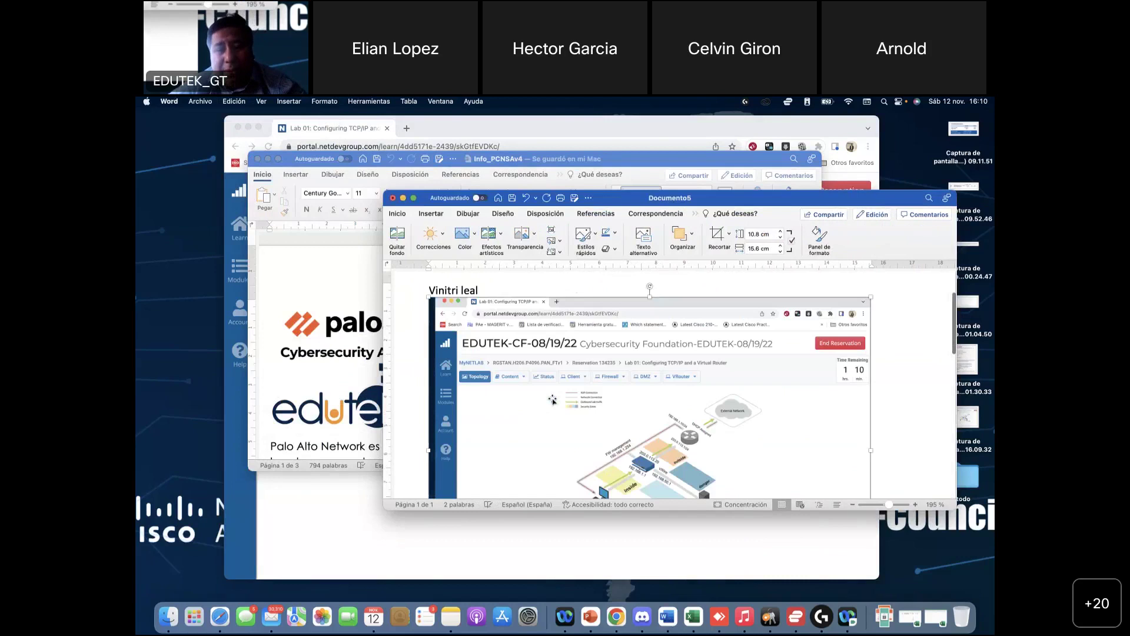
pyautogui.scroll(2, 553, 400)
pyautogui.click(511, 361)
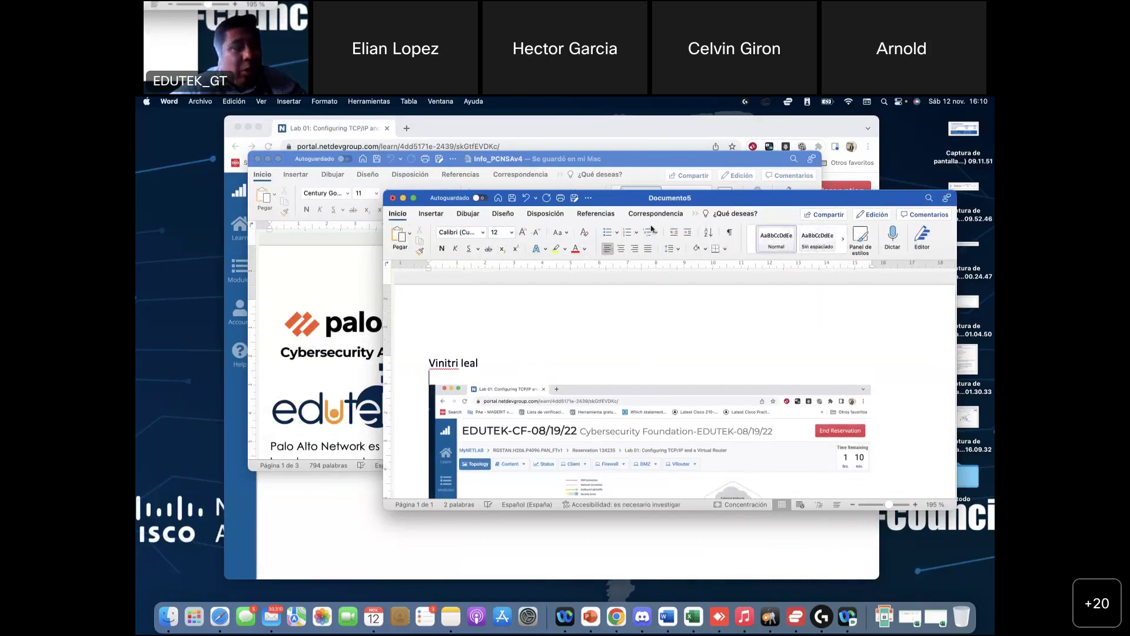
pyautogui.click(256, 159)
pyautogui.click(344, 339)
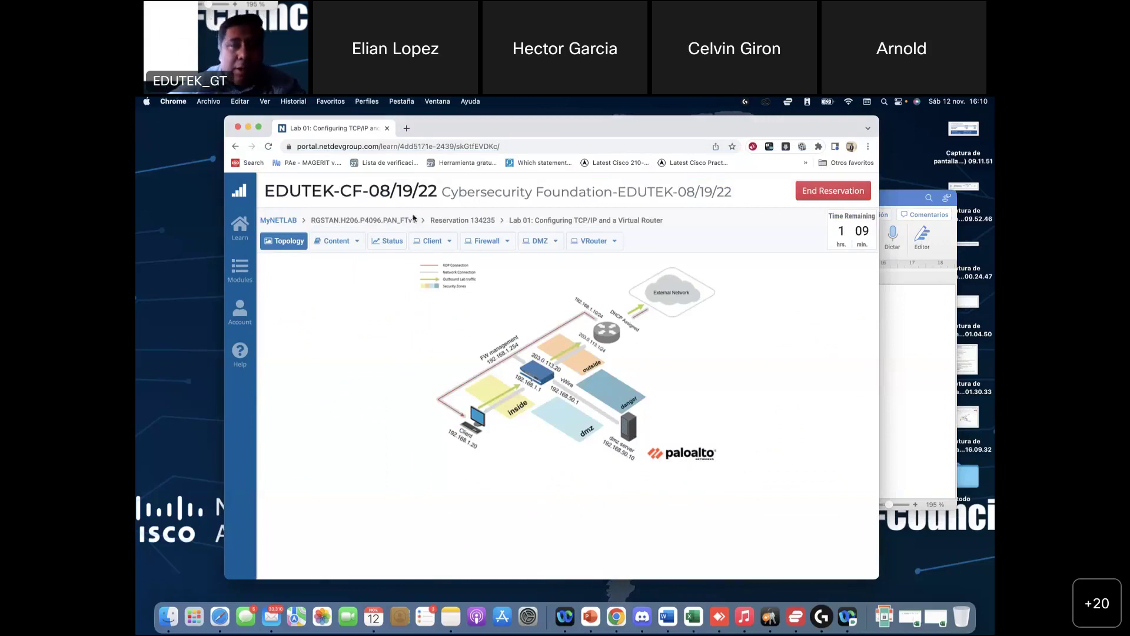
# Step: Switch to the Academy course window, open its main page and scroll down to Labs
pyautogui.click(617, 616)
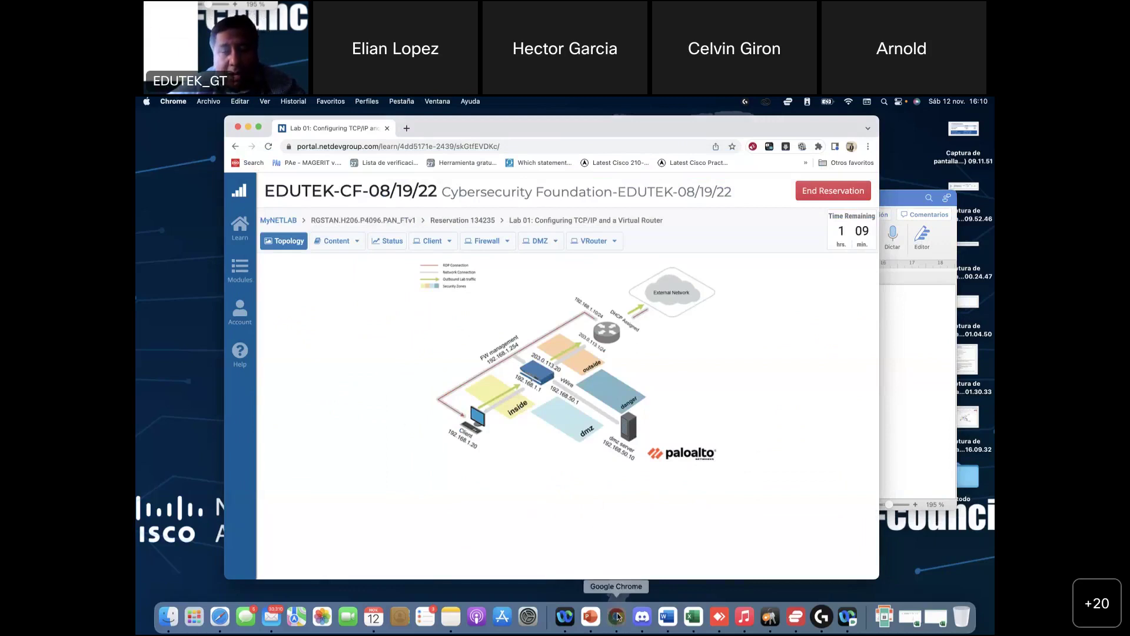
pyautogui.click(617, 616)
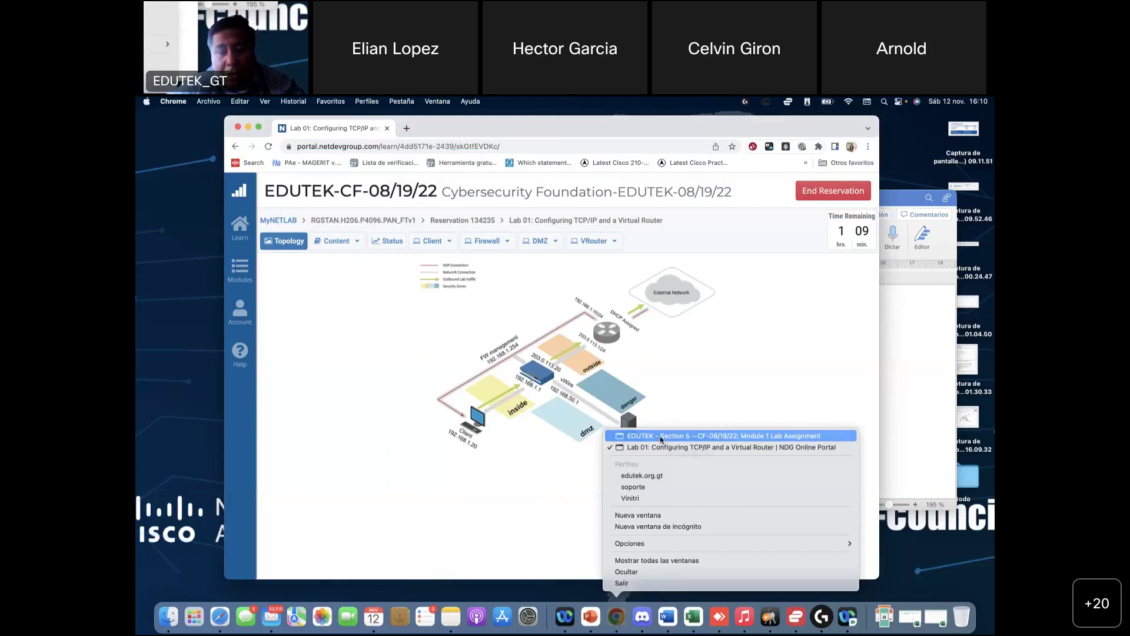
pyautogui.click(541, 318)
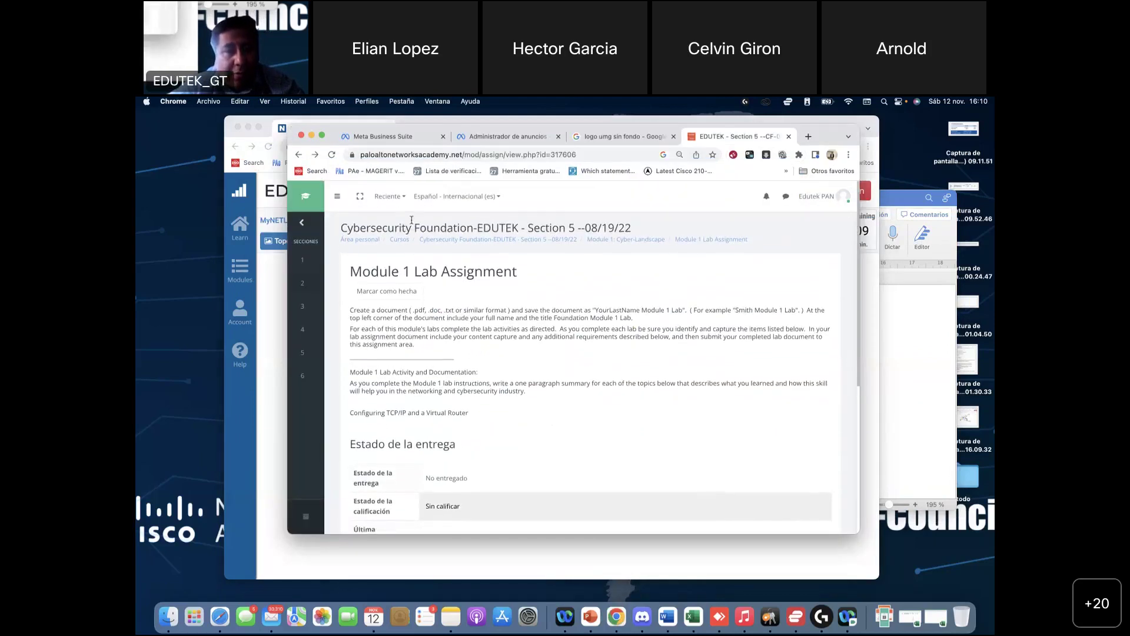
pyautogui.click(446, 240)
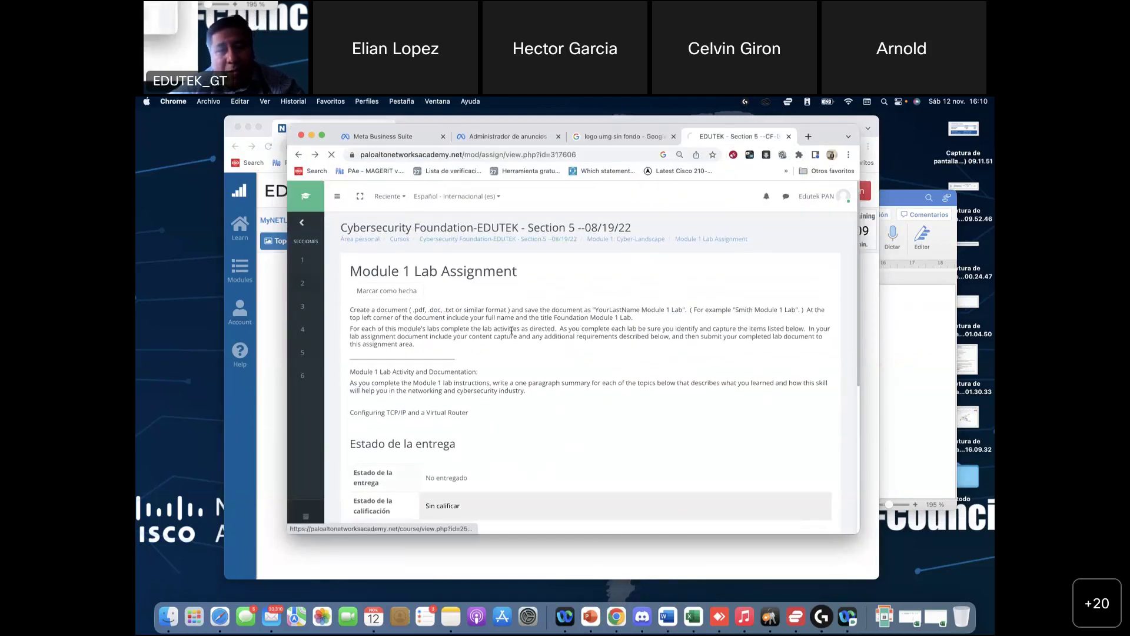
pyautogui.scroll(-5, 460, 422)
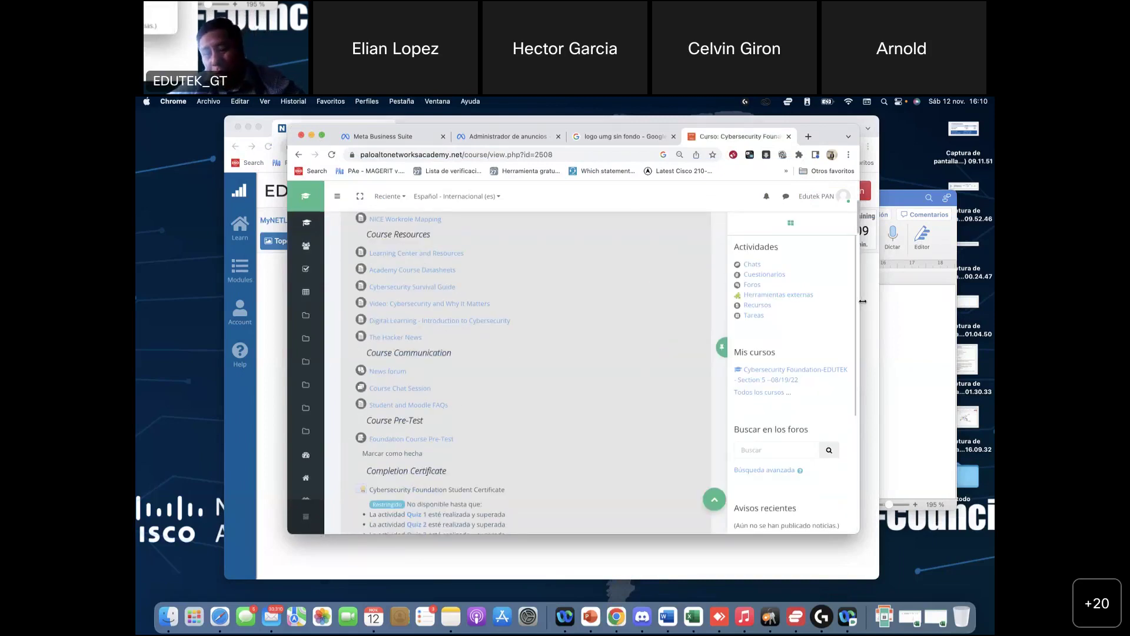
pyautogui.moveTo(862, 302); pyautogui.dragTo(995, 302)
pyautogui.scroll(-12, 643, 403)
pyautogui.scroll(-2, 643, 403)
pyautogui.scroll(-1, 493, 417)
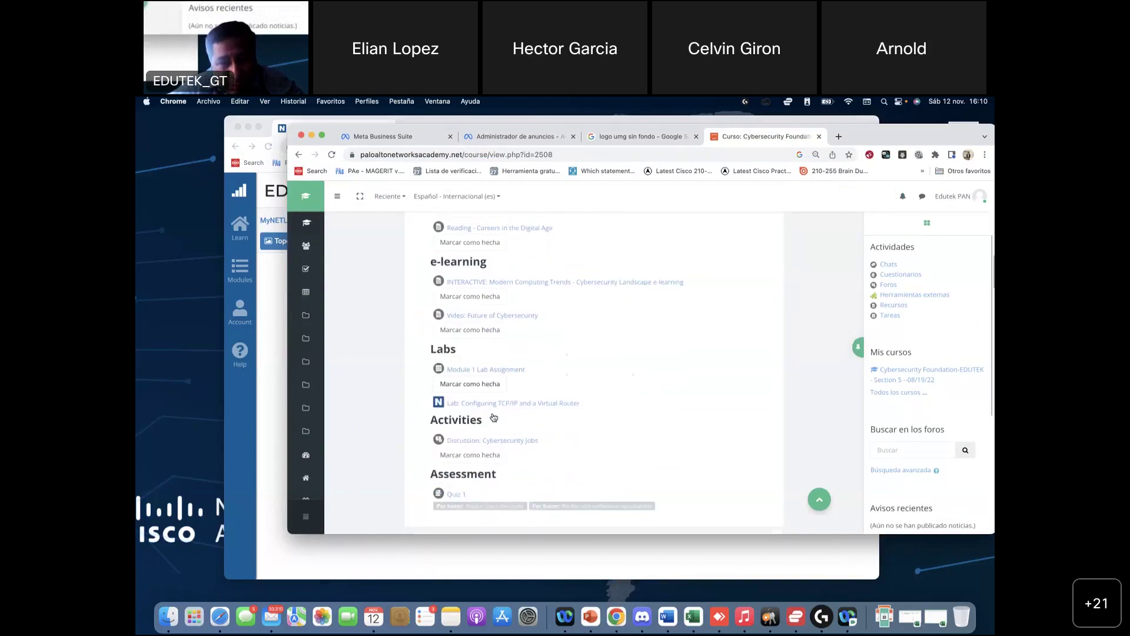
pyautogui.scroll(5, 509, 362)
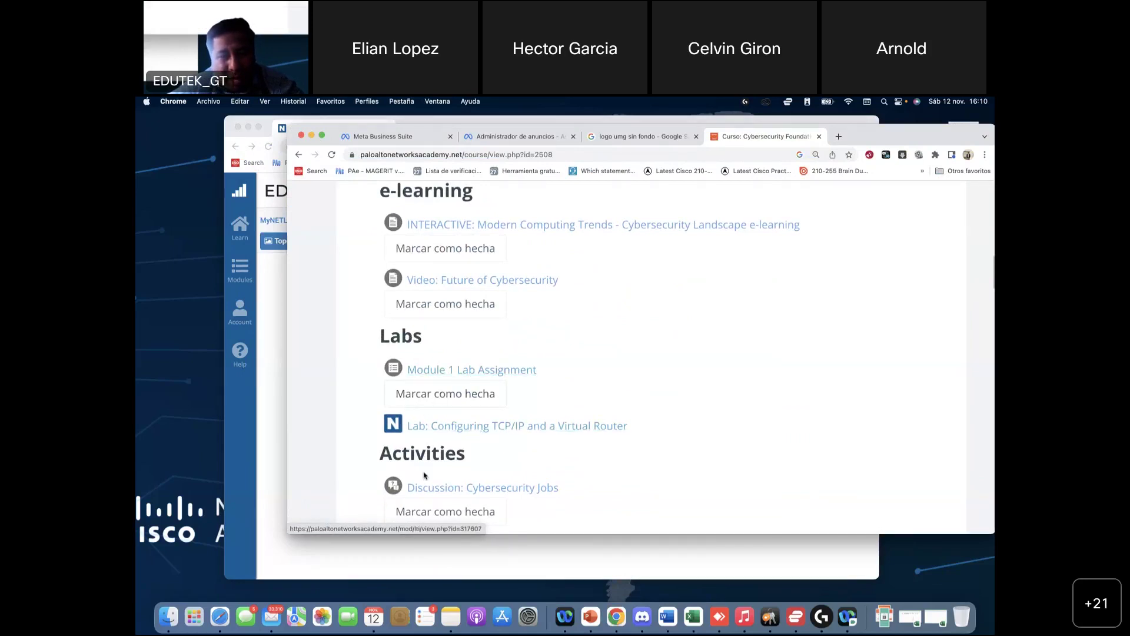
pyautogui.scroll(1, 442, 458)
pyautogui.scroll(-1, 442, 458)
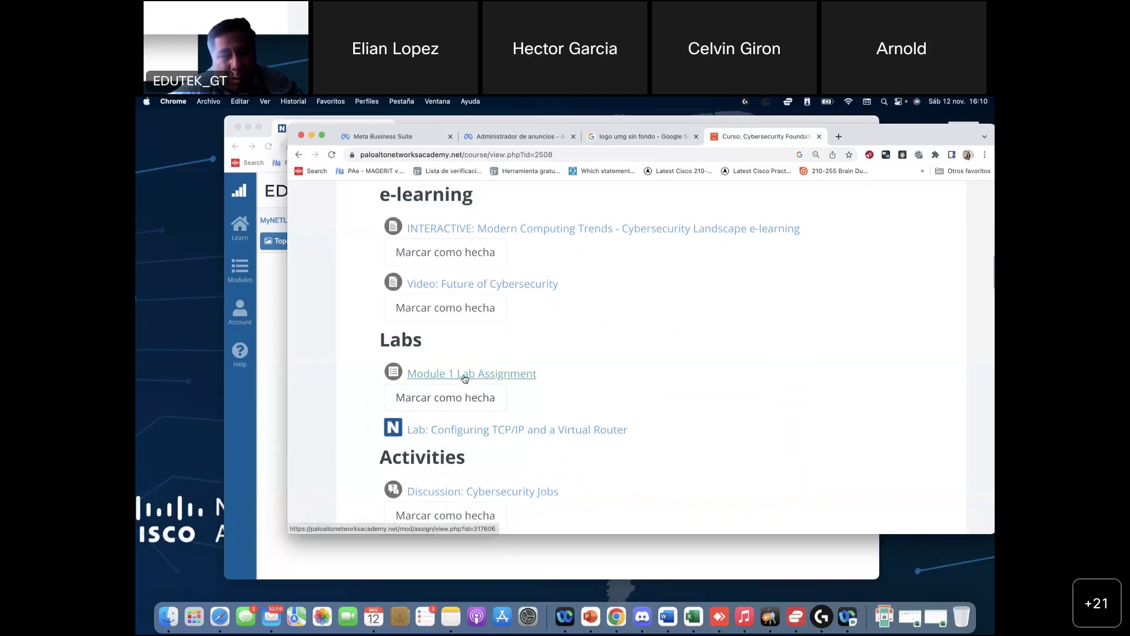
# Step: Mark Module 1 Lab Assignment as done and view its submission details
pyautogui.click(458, 399)
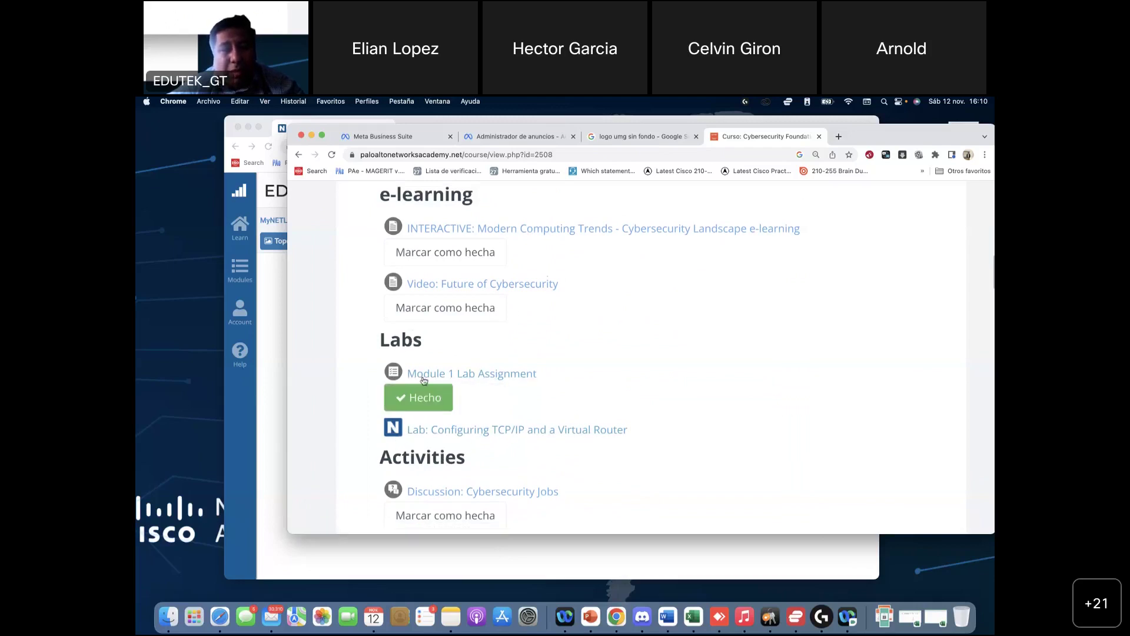
pyautogui.click(420, 408)
pyautogui.click(496, 375)
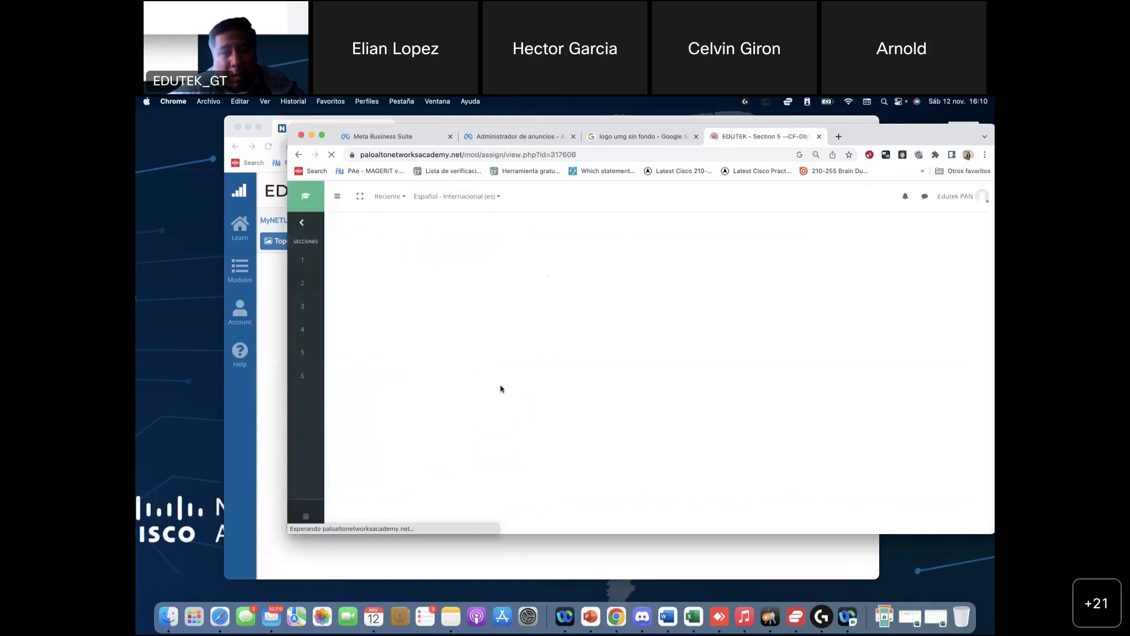
pyautogui.scroll(-5, 458, 422)
pyautogui.scroll(5, 458, 421)
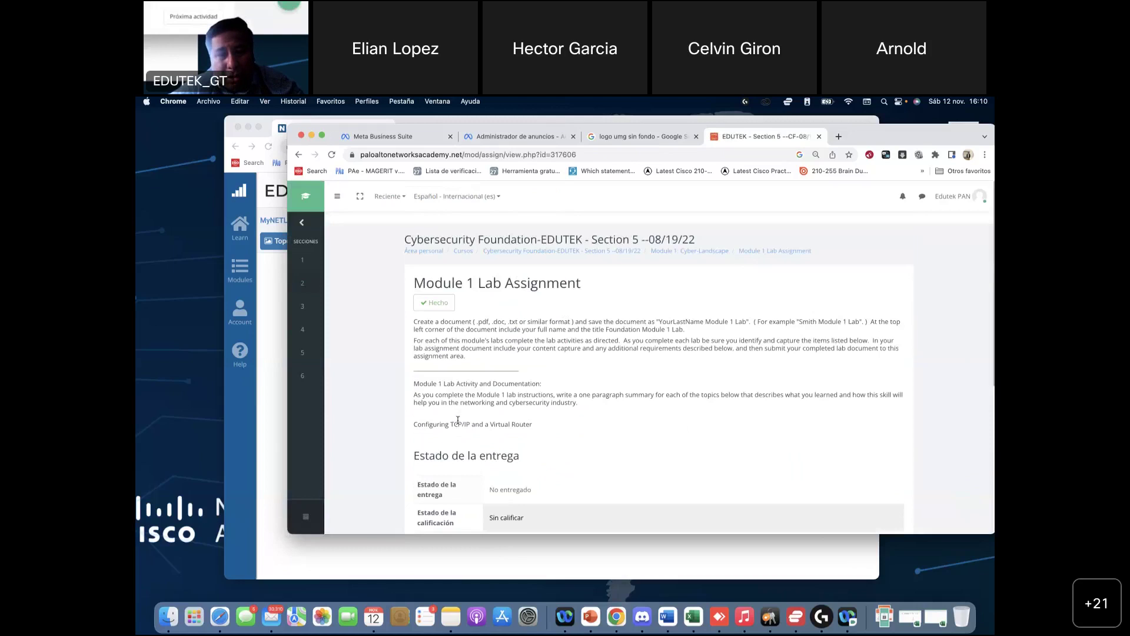
# Step: Return to the course page and clear Module 1 Lab Assignment's done mark
pyautogui.click(298, 156)
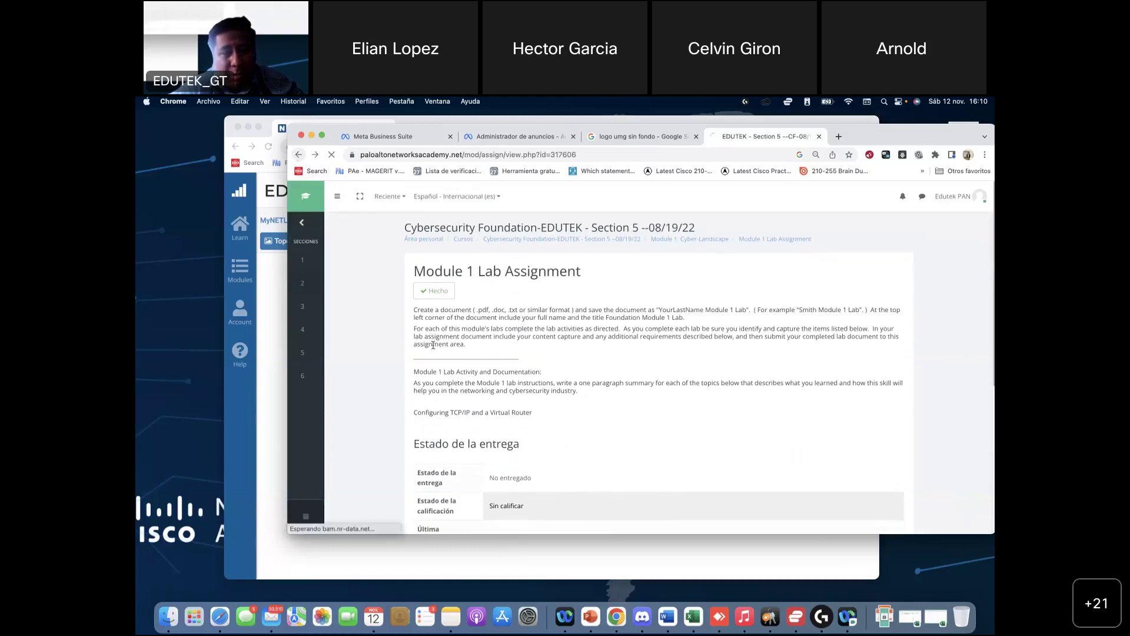
pyautogui.scroll(1, 479, 421)
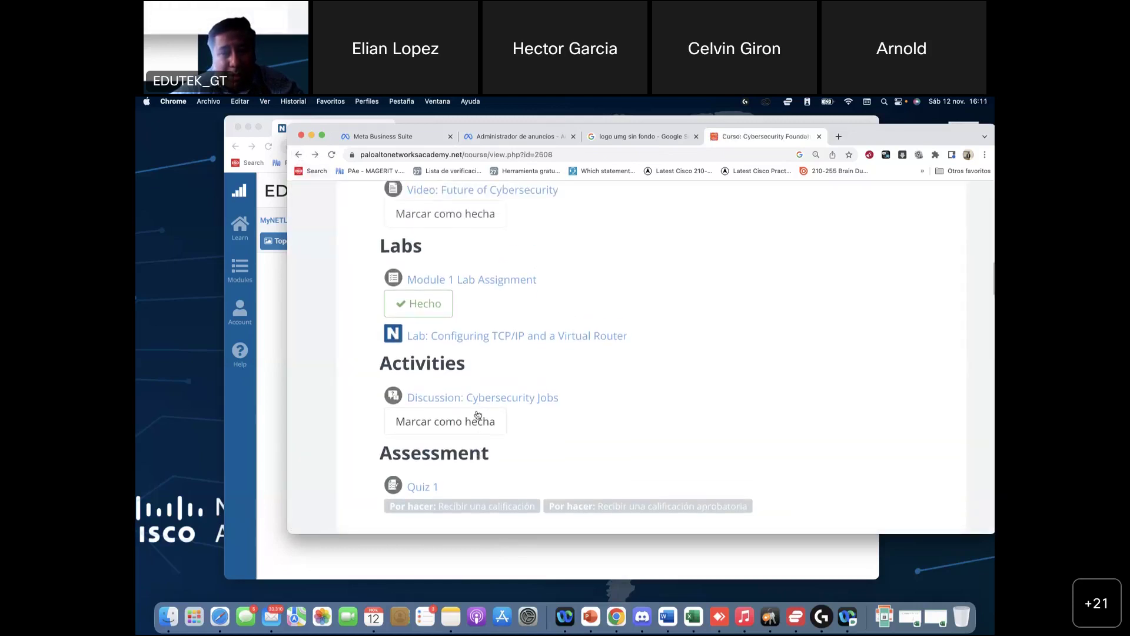
pyautogui.click(430, 310)
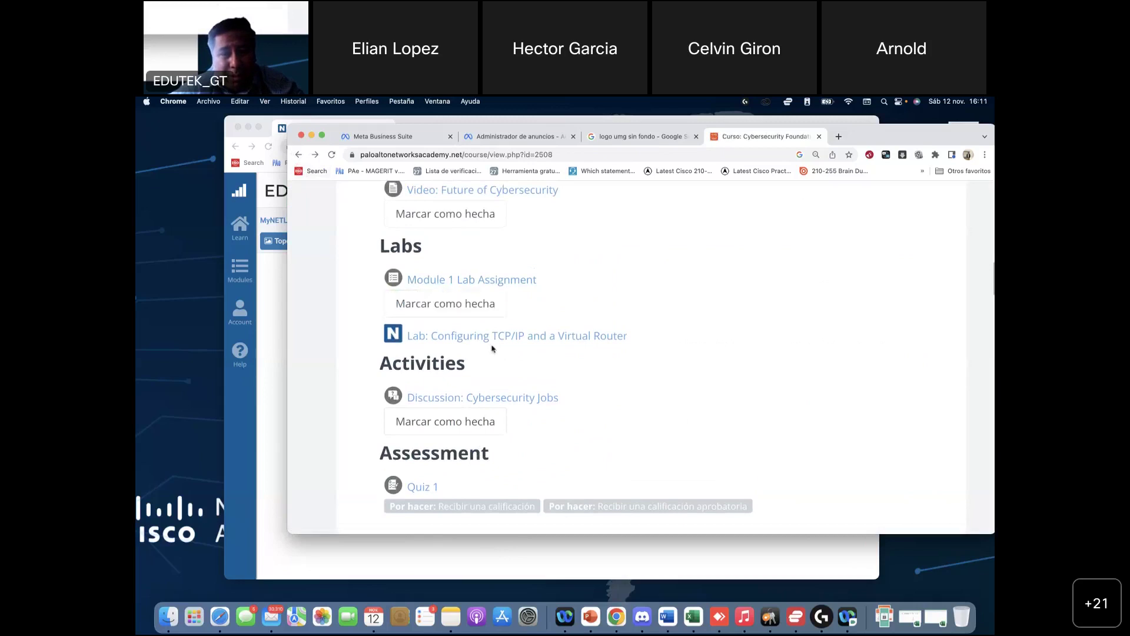
# Step: Check Module 1 Lab Assignment's Estado de la entrega, then return via Word to the NETLAB topology
pyautogui.click(490, 282)
pyautogui.scroll(-5, 516, 406)
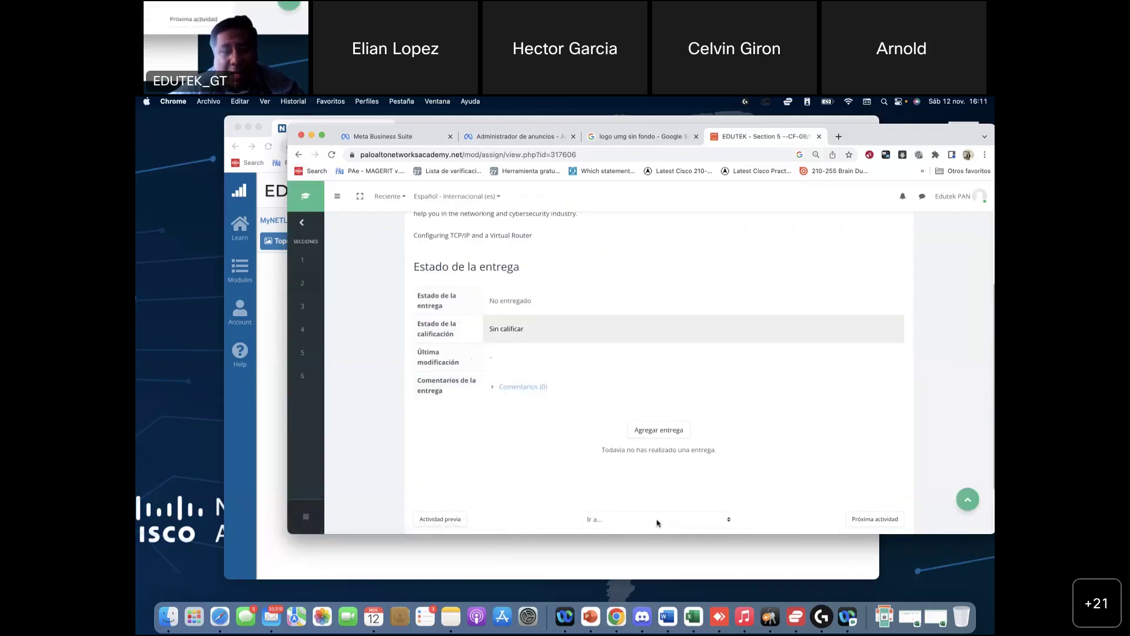
pyautogui.click(668, 616)
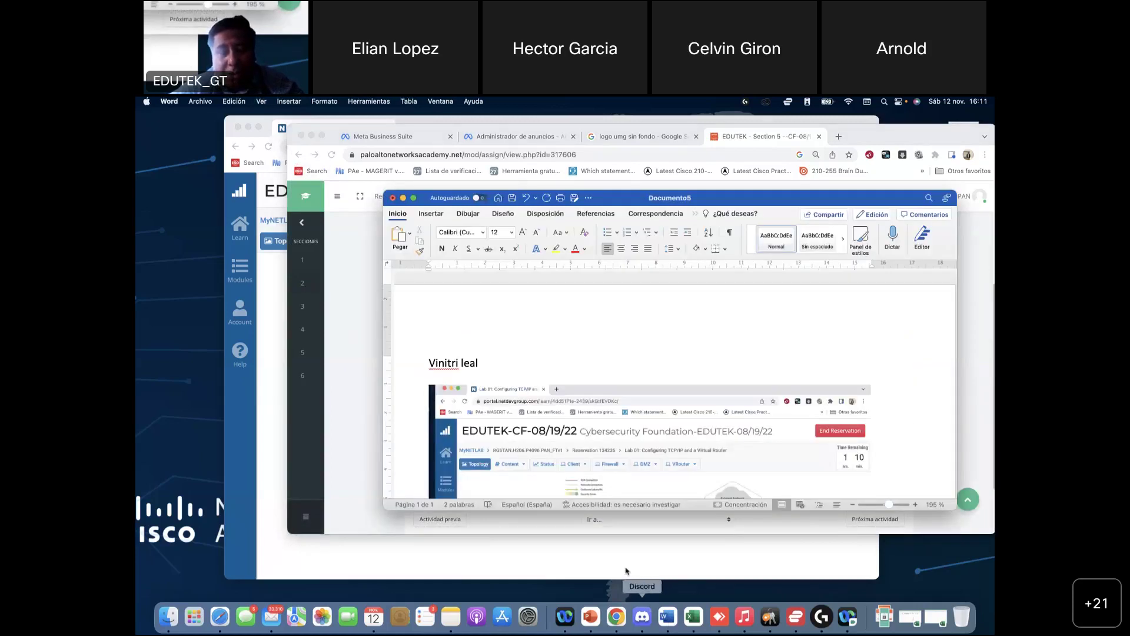
pyautogui.click(275, 348)
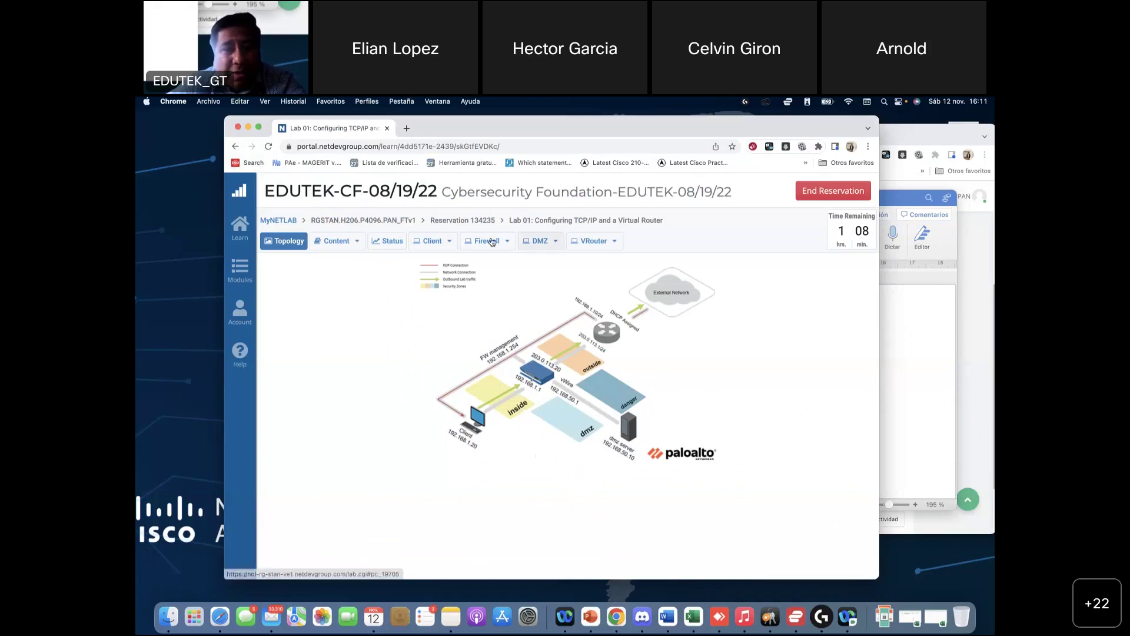
pyautogui.scroll(3, 532, 351)
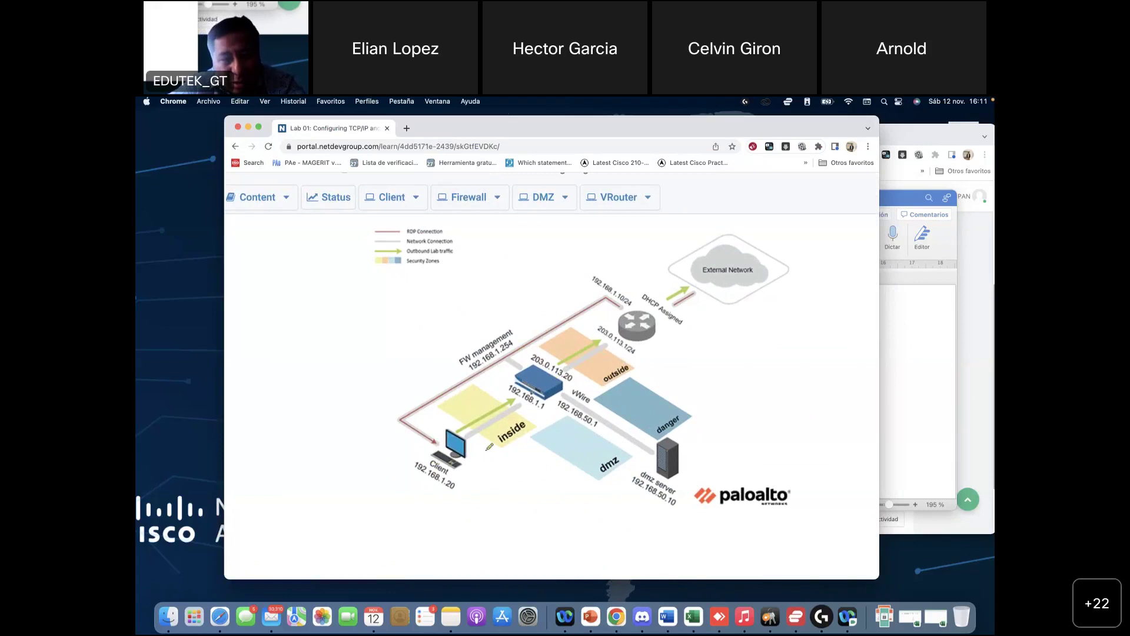
pyautogui.moveTo(474, 439)
pyautogui.mouseDown()
pyautogui.moveTo(488, 505)
pyautogui.moveTo(455, 435)
pyautogui.mouseUp()
pyautogui.moveTo(389, 452)
pyautogui.mouseDown()
pyautogui.moveTo(370, 388)
pyautogui.moveTo(433, 316)
pyautogui.moveTo(507, 325)
pyautogui.moveTo(513, 336)
pyautogui.mouseUp()
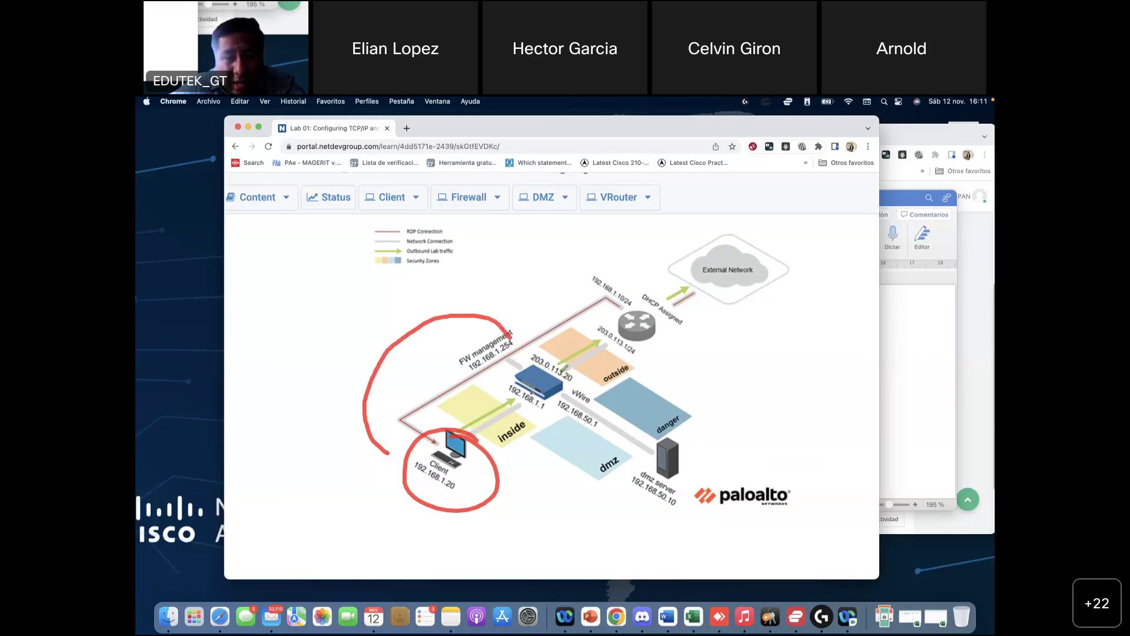
pyautogui.moveTo(564, 366)
pyautogui.mouseDown()
pyautogui.moveTo(515, 352)
pyautogui.moveTo(553, 402)
pyautogui.moveTo(551, 355)
pyautogui.mouseUp()
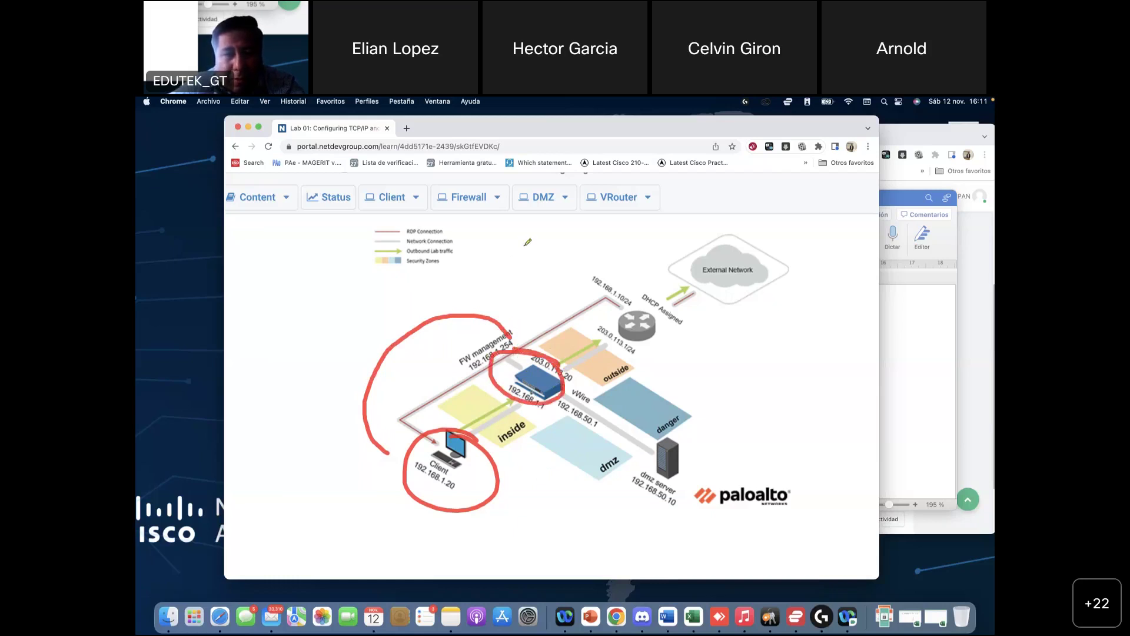
pyautogui.press('Escape')
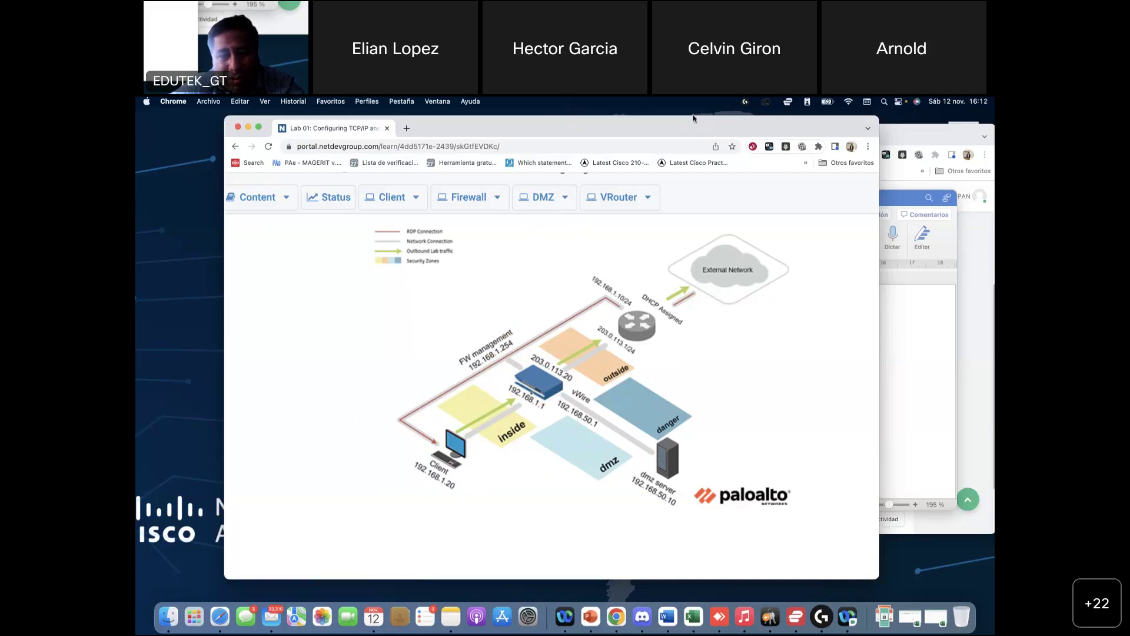
pyautogui.moveTo(475, 425)
pyautogui.mouseDown()
pyautogui.moveTo(529, 400)
pyautogui.moveTo(518, 403)
pyautogui.moveTo(528, 411)
pyautogui.mouseUp()
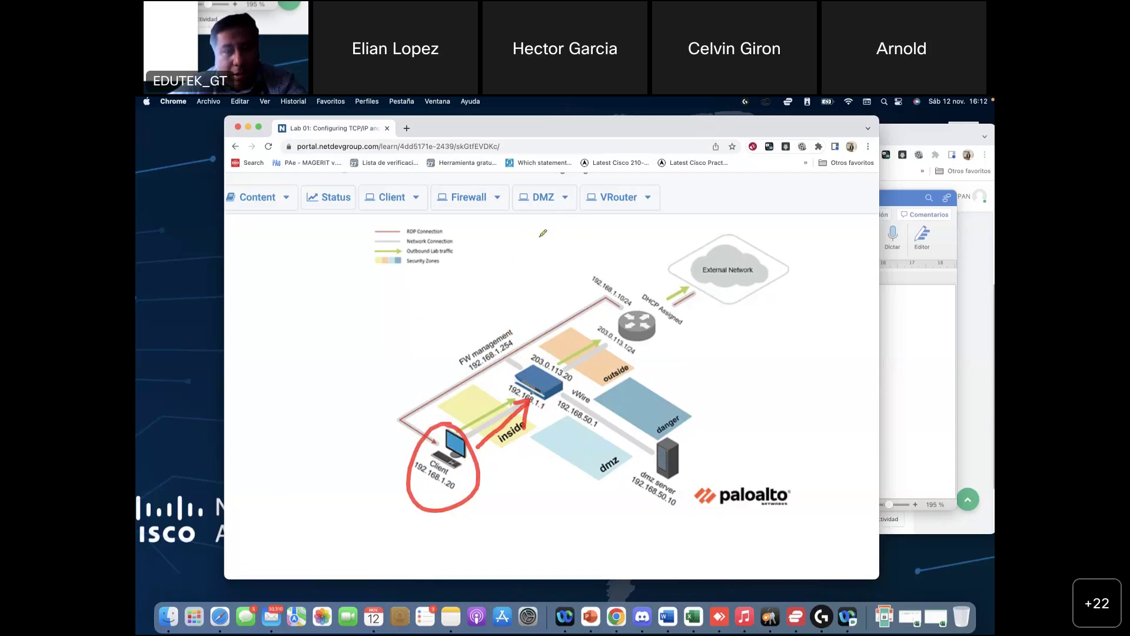
pyautogui.moveTo(498, 464); pyautogui.dragTo(579, 469)
pyautogui.moveTo(561, 428); pyautogui.dragTo(520, 527)
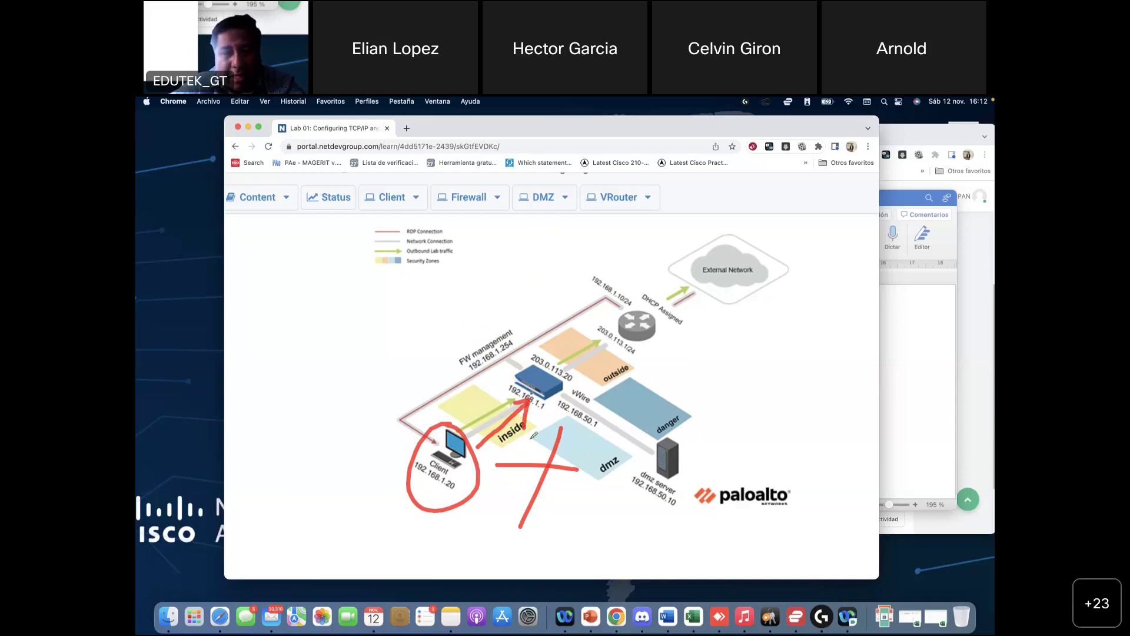
pyautogui.moveTo(398, 444)
pyautogui.mouseDown()
pyautogui.moveTo(357, 358)
pyautogui.moveTo(423, 301)
pyautogui.moveTo(521, 327)
pyautogui.moveTo(525, 363)
pyautogui.mouseUp()
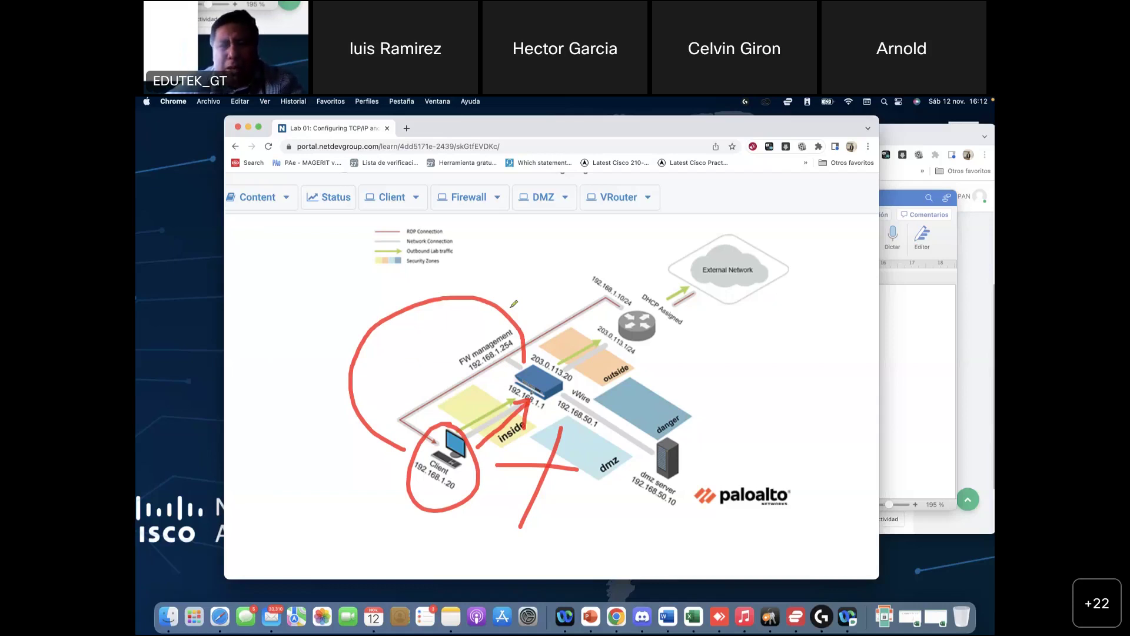
# Step: Scroll through the Word lab screenshot document, then switch to the SALAMA PowerPoint deck
pyautogui.click(920, 330)
pyautogui.scroll(-3, 678, 393)
pyautogui.scroll(3, 679, 393)
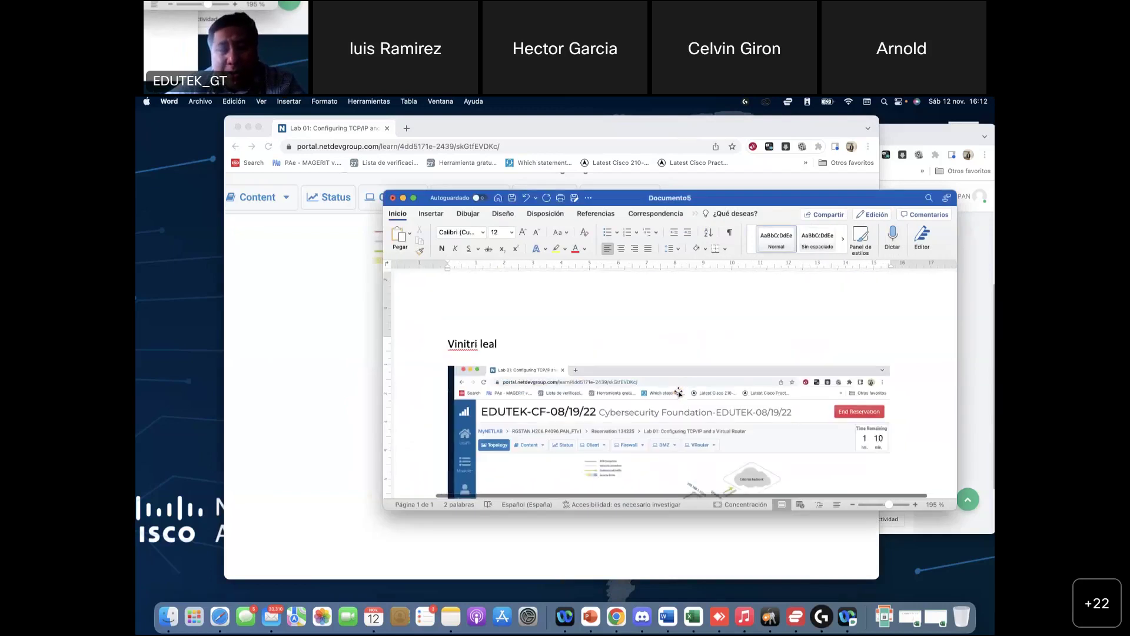
pyautogui.scroll(-3, 679, 394)
pyautogui.scroll(3, 679, 393)
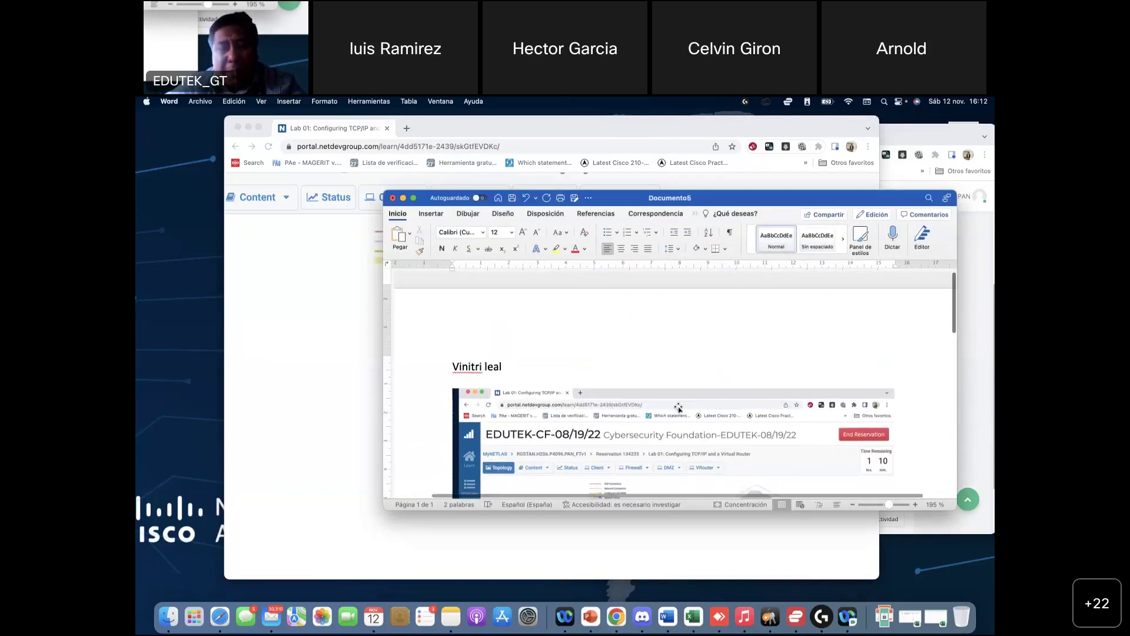
pyautogui.scroll(-5, 536, 438)
pyautogui.scroll(4, 537, 439)
pyautogui.scroll(2, 537, 439)
pyautogui.scroll(-4, 537, 438)
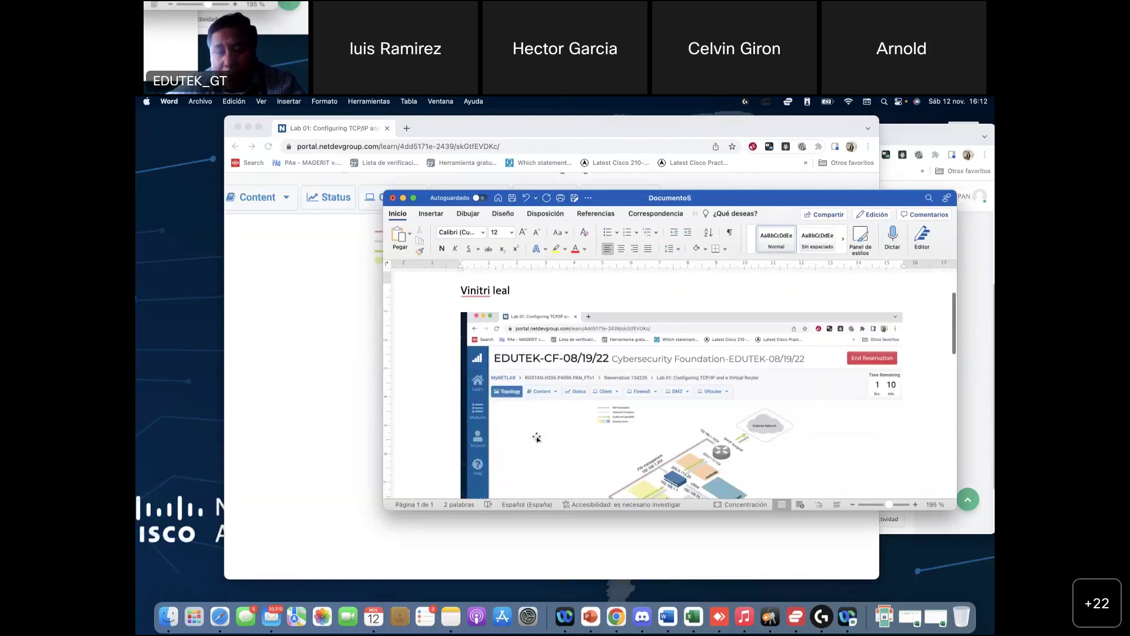
pyautogui.scroll(4, 534, 418)
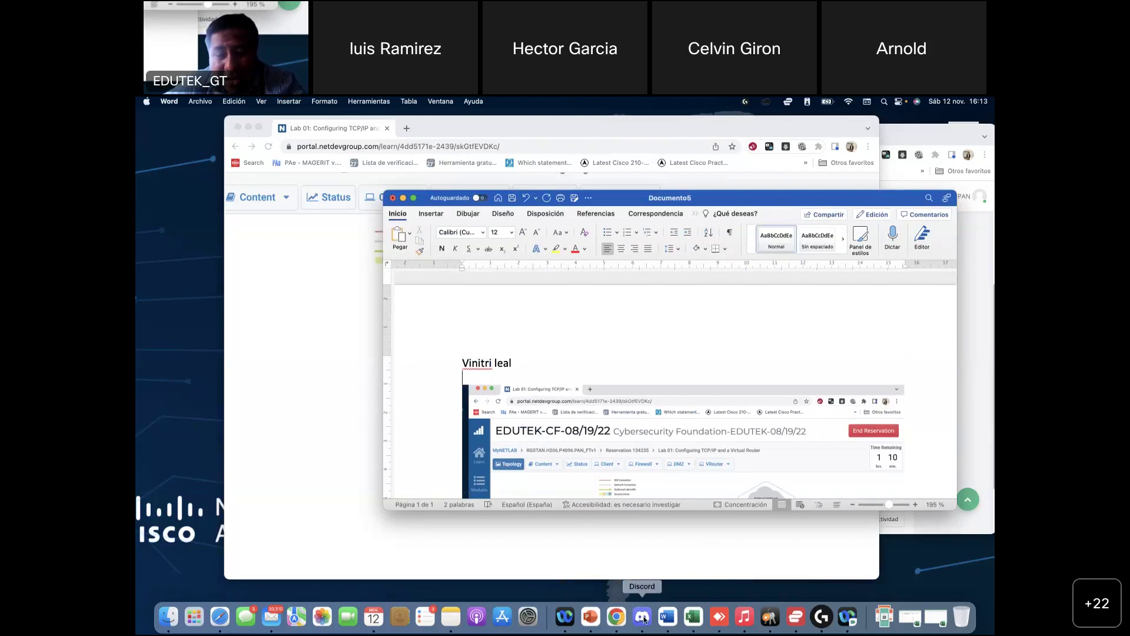
pyautogui.click(597, 620)
pyautogui.scroll(3, 283, 373)
# Step: Present slide 45's Cybersecurity Foundation certificate full screen, exit it, and return to Chrome's lab topology
pyautogui.scroll(3, 284, 372)
pyautogui.click(276, 285)
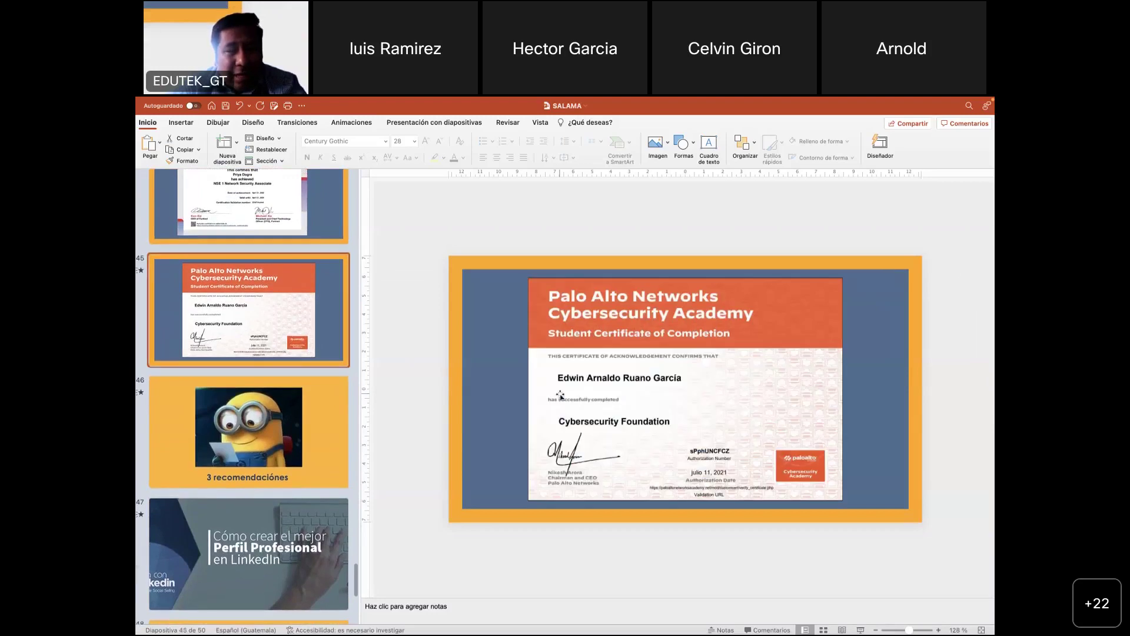
pyautogui.click(861, 630)
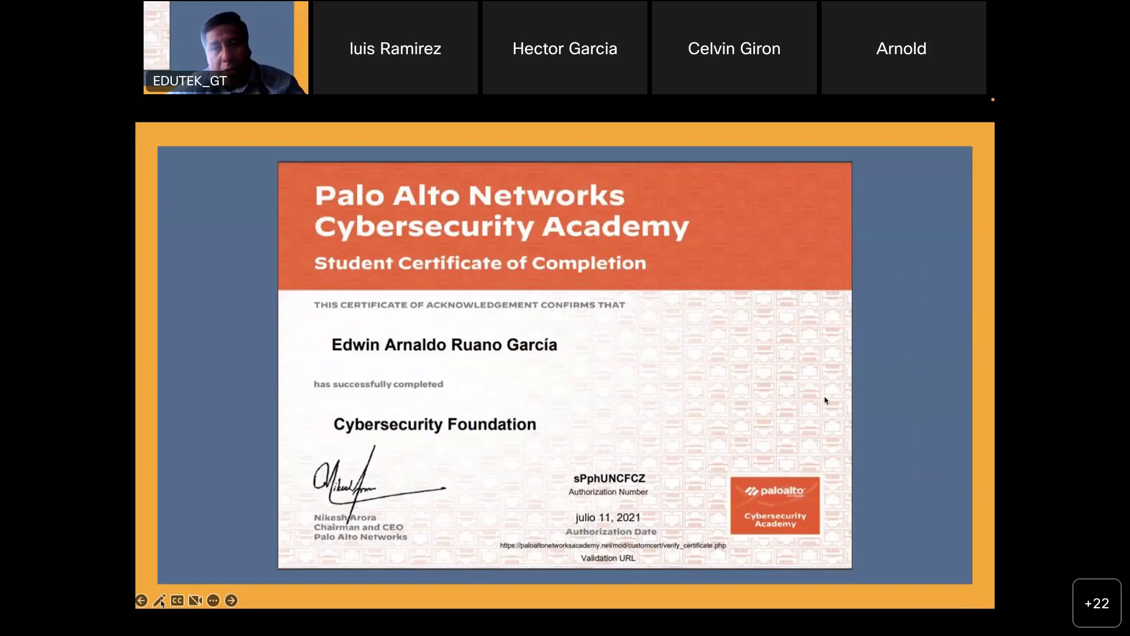
pyautogui.press('Escape')
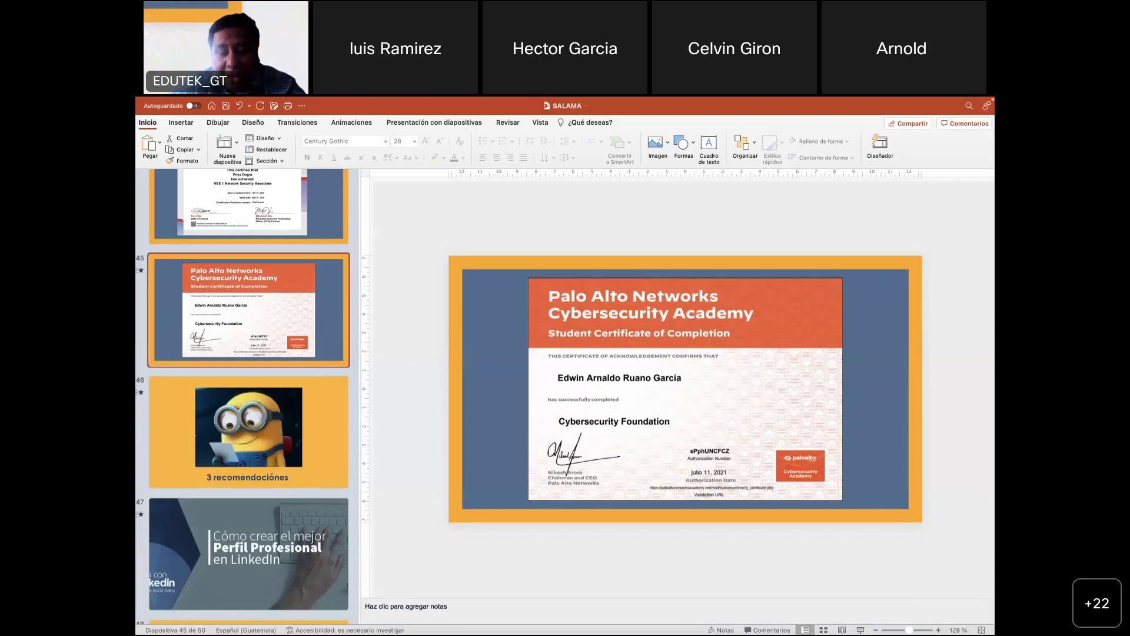
pyautogui.moveTo(694, 632)
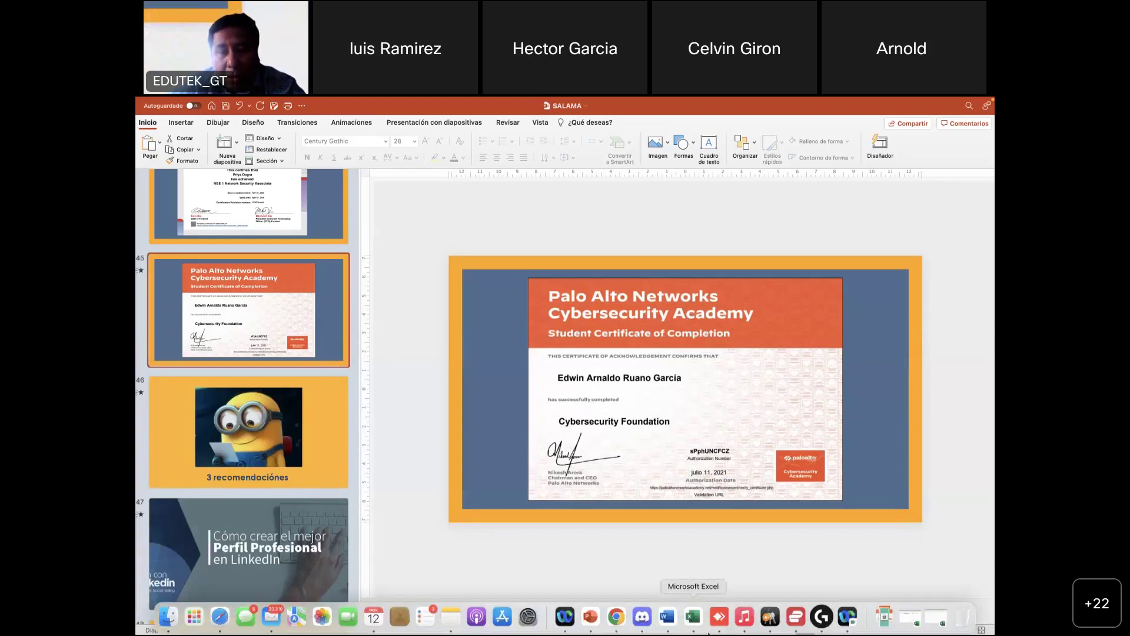
pyautogui.click(621, 626)
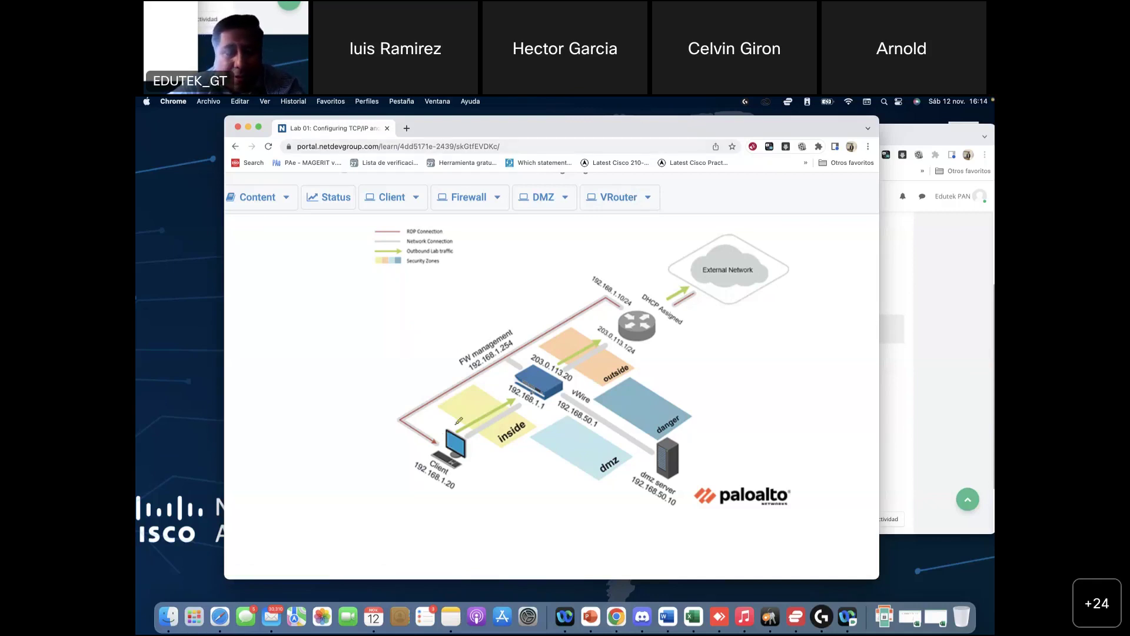
# Step: Annotate the Client, firewall and path to FW management on the diagram, then open the Client console
pyautogui.moveTo(459, 420); pyautogui.dragTo(477, 416)
pyautogui.moveTo(489, 460)
pyautogui.mouseDown()
pyautogui.moveTo(528, 402)
pyautogui.moveTo(551, 458)
pyautogui.moveTo(528, 397)
pyautogui.moveTo(504, 471)
pyautogui.mouseUp()
pyautogui.moveTo(389, 443)
pyautogui.mouseDown()
pyautogui.moveTo(363, 377)
pyautogui.moveTo(393, 338)
pyautogui.moveTo(509, 318)
pyautogui.moveTo(516, 347)
pyautogui.moveTo(553, 351)
pyautogui.moveTo(532, 359)
pyautogui.mouseUp()
pyautogui.moveTo(549, 306); pyautogui.dragTo(554, 336)
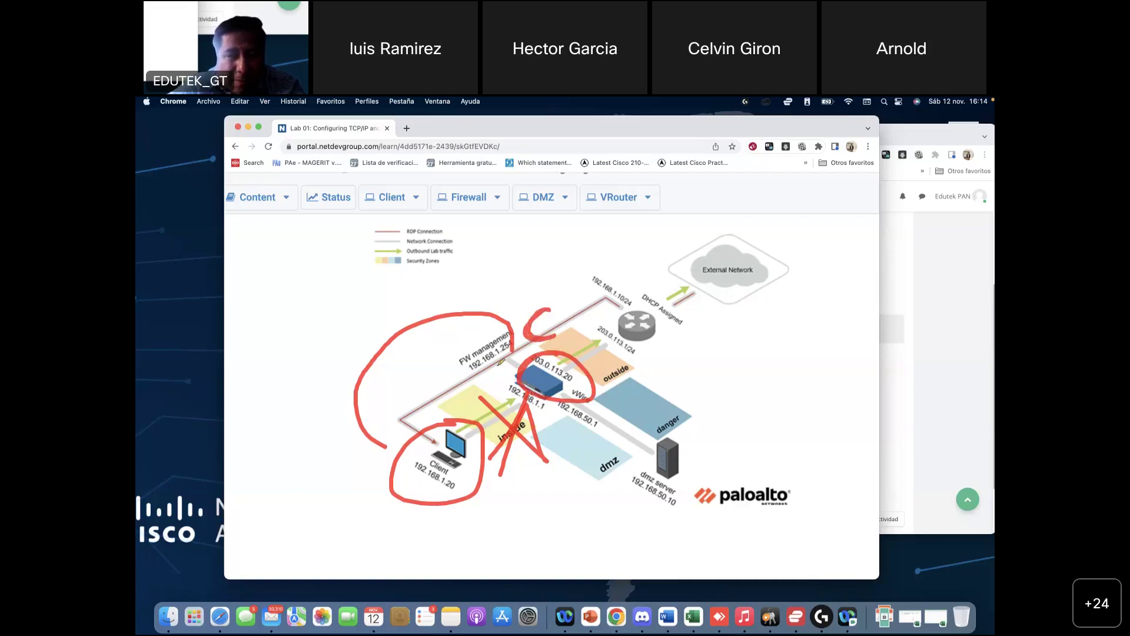
pyautogui.moveTo(417, 490); pyautogui.dragTo(521, 397)
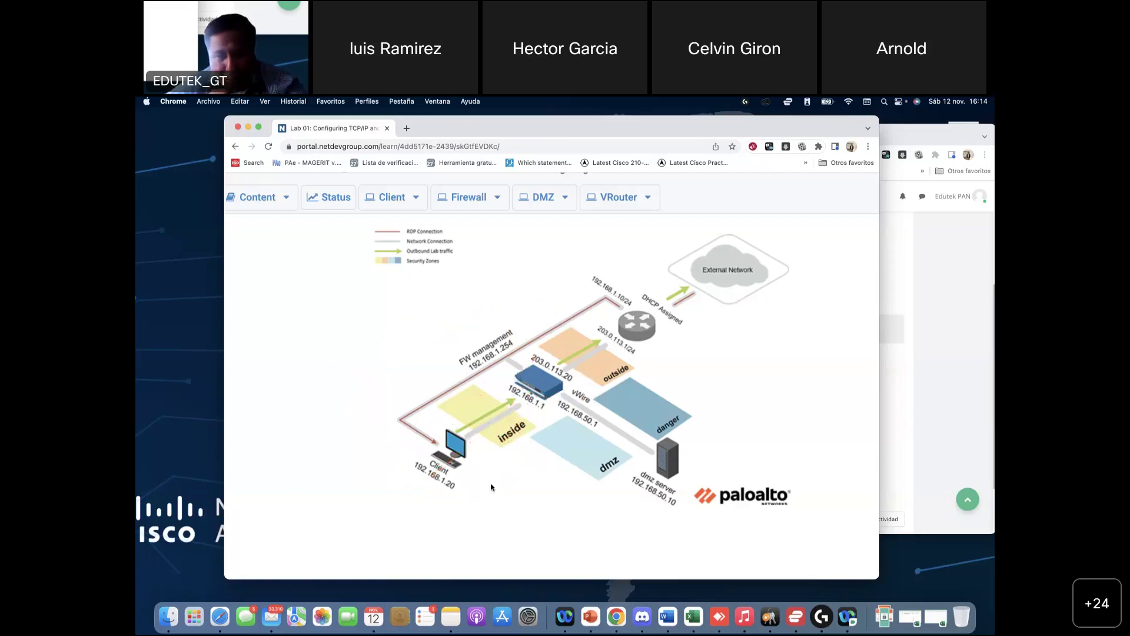
pyautogui.click(395, 203)
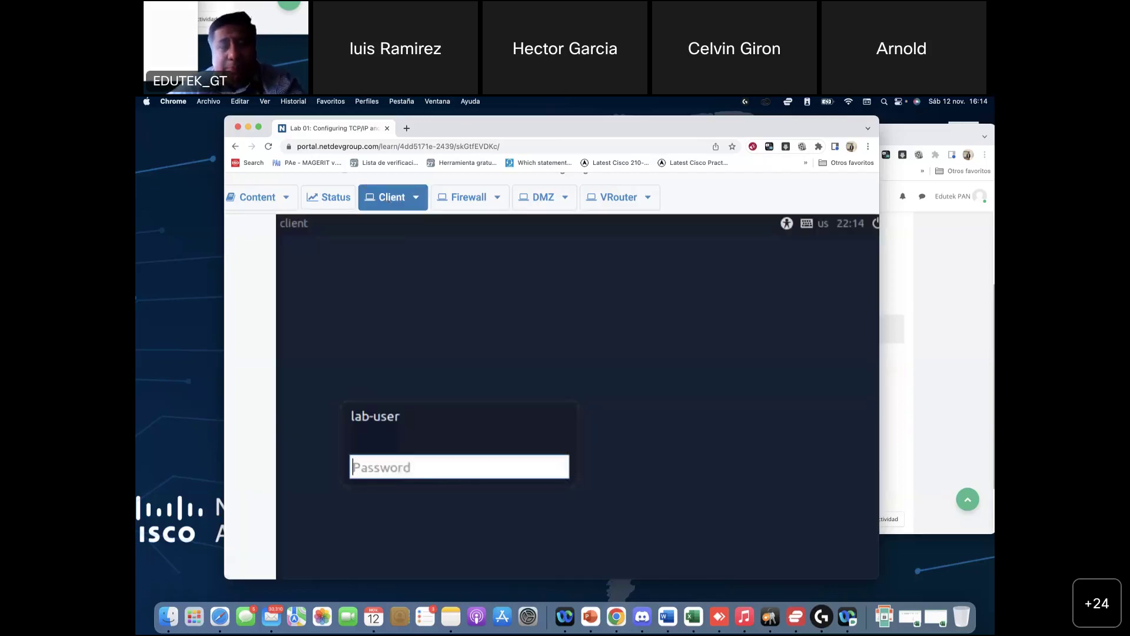
# Step: Turn on the VM's onscreen keyboard and begin entering the lab-user password
pyautogui.click(787, 223)
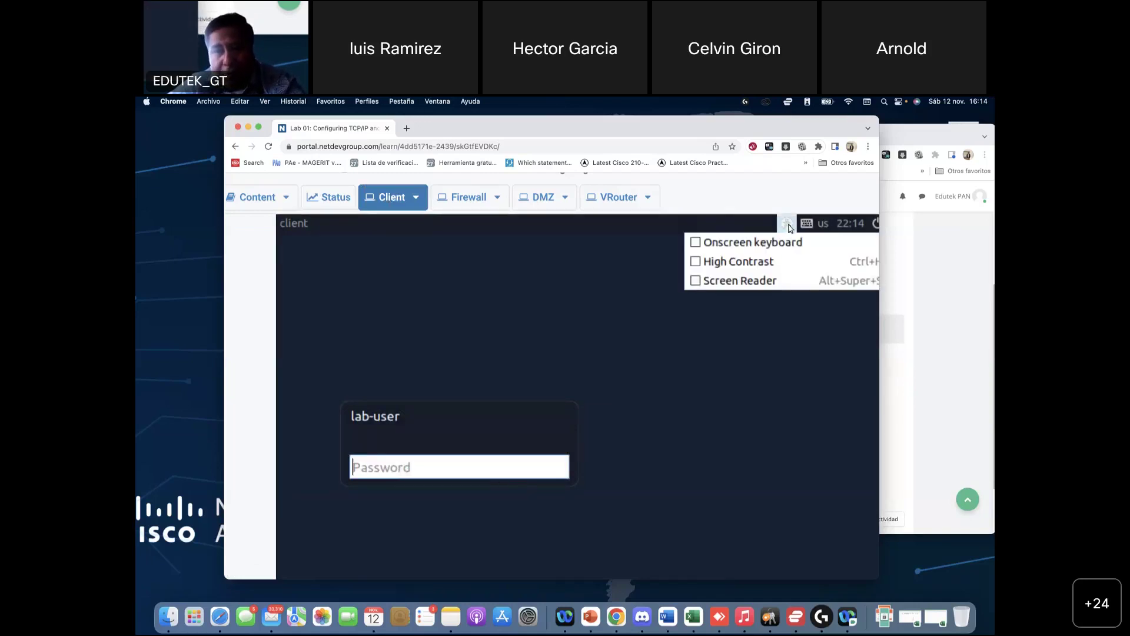
pyautogui.click(743, 242)
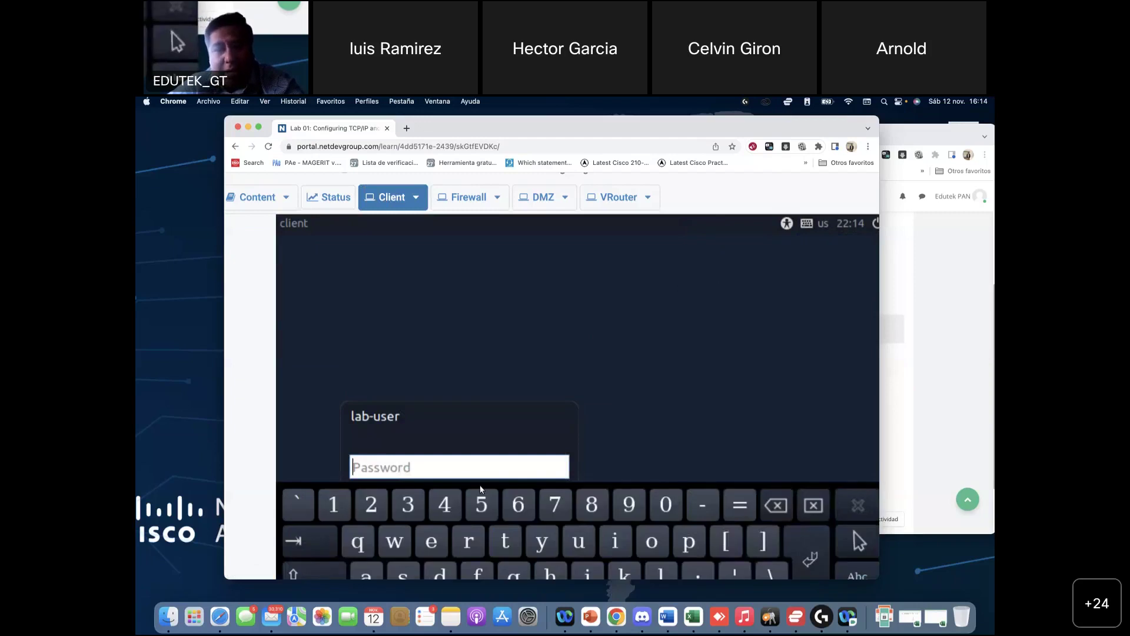
pyautogui.click(312, 573)
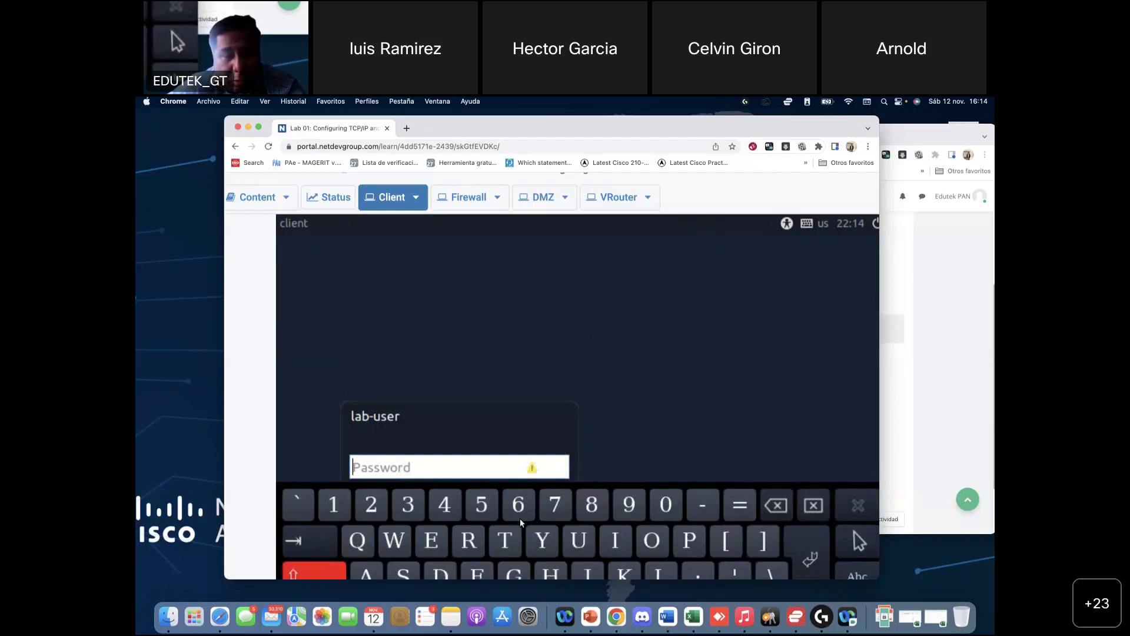
pyautogui.click(510, 539)
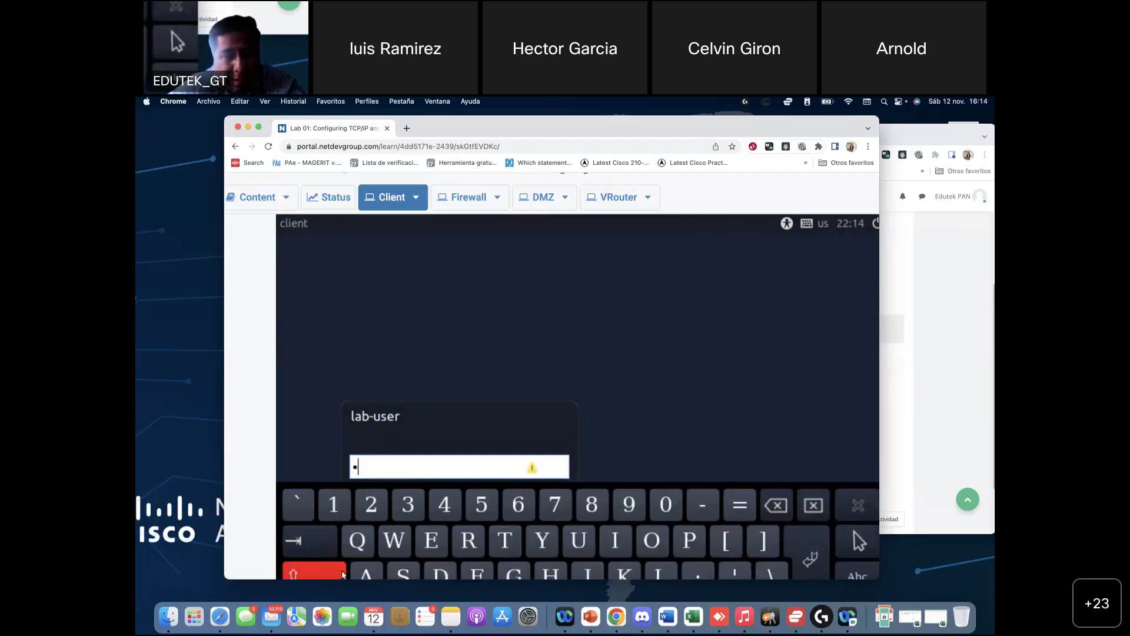
pyautogui.click(343, 574)
pyautogui.click(469, 540)
pyautogui.click(391, 570)
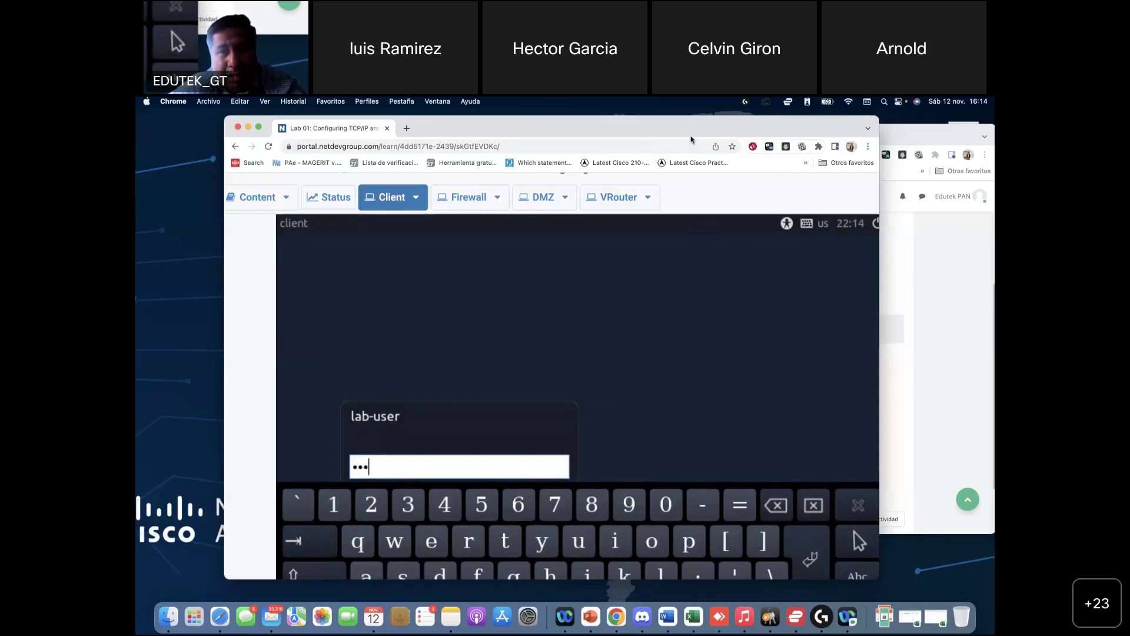
pyautogui.moveTo(692, 140); pyautogui.dragTo(690, 116)
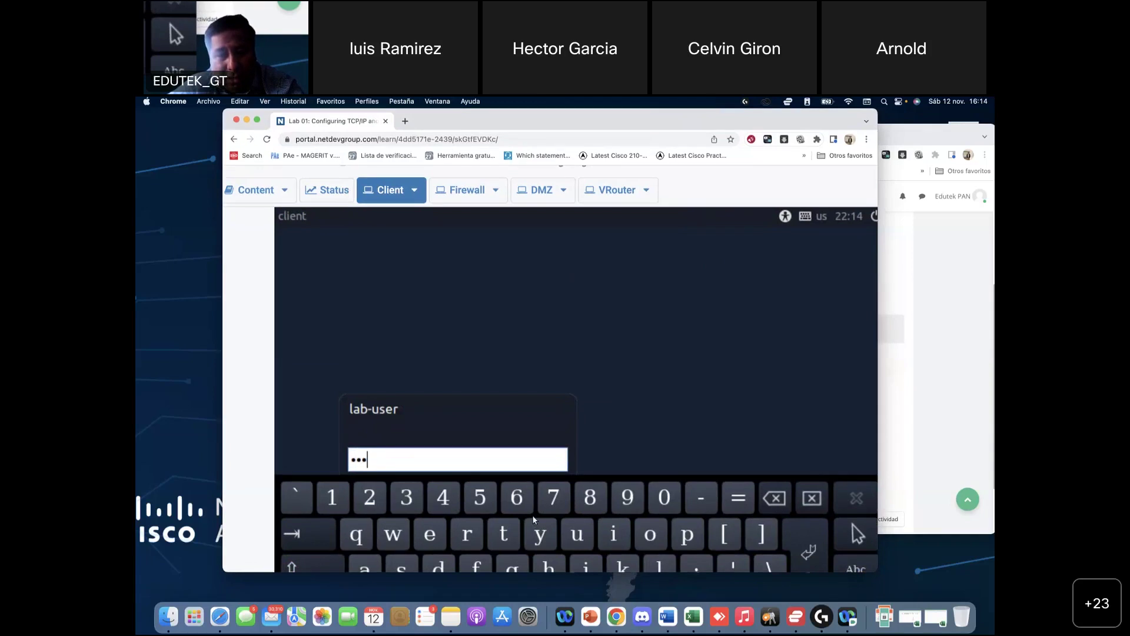
pyautogui.click(606, 531)
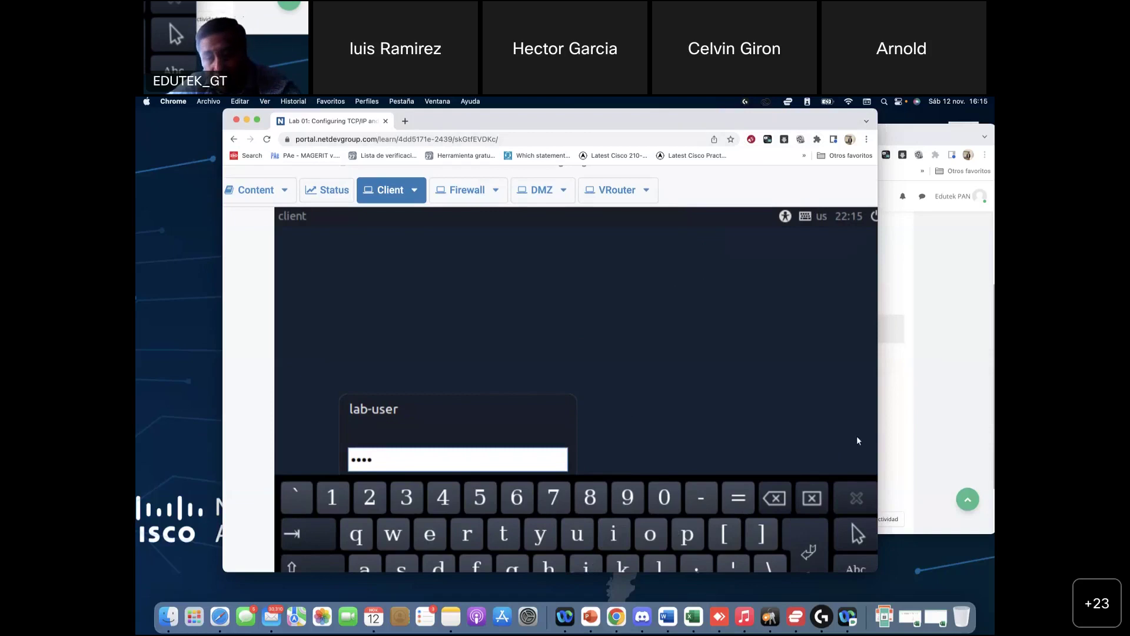
# Step: Enlarge the browser to full screen and try the Client console's actual-size display option
pyautogui.moveTo(896, 419); pyautogui.dragTo(1001, 419)
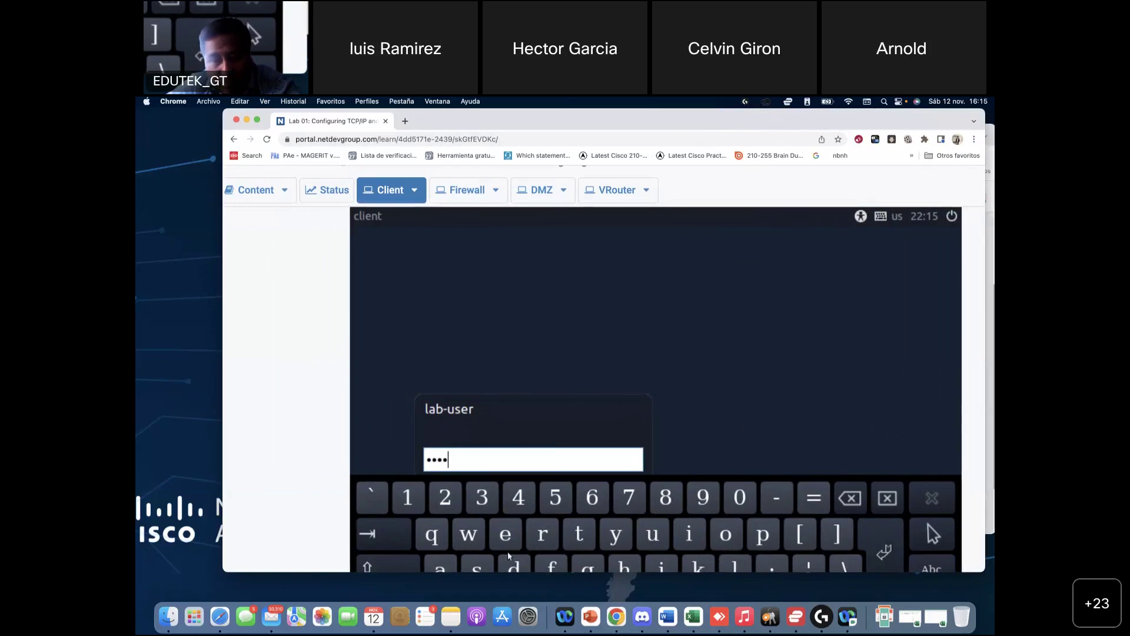
pyautogui.click(405, 562)
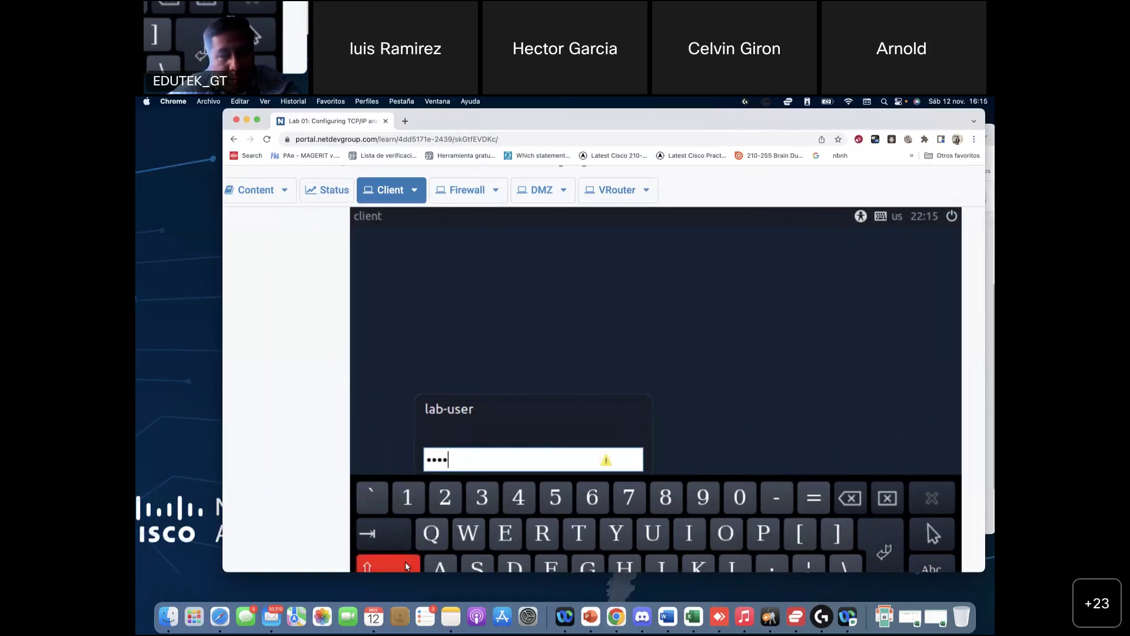
pyautogui.click(405, 562)
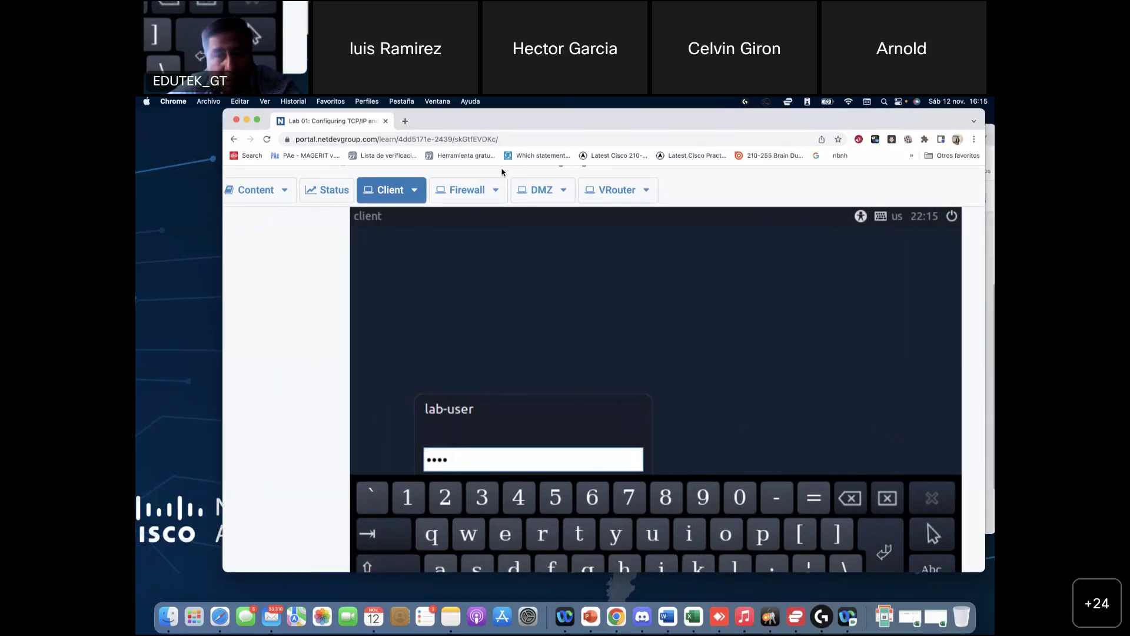
pyautogui.click(257, 121)
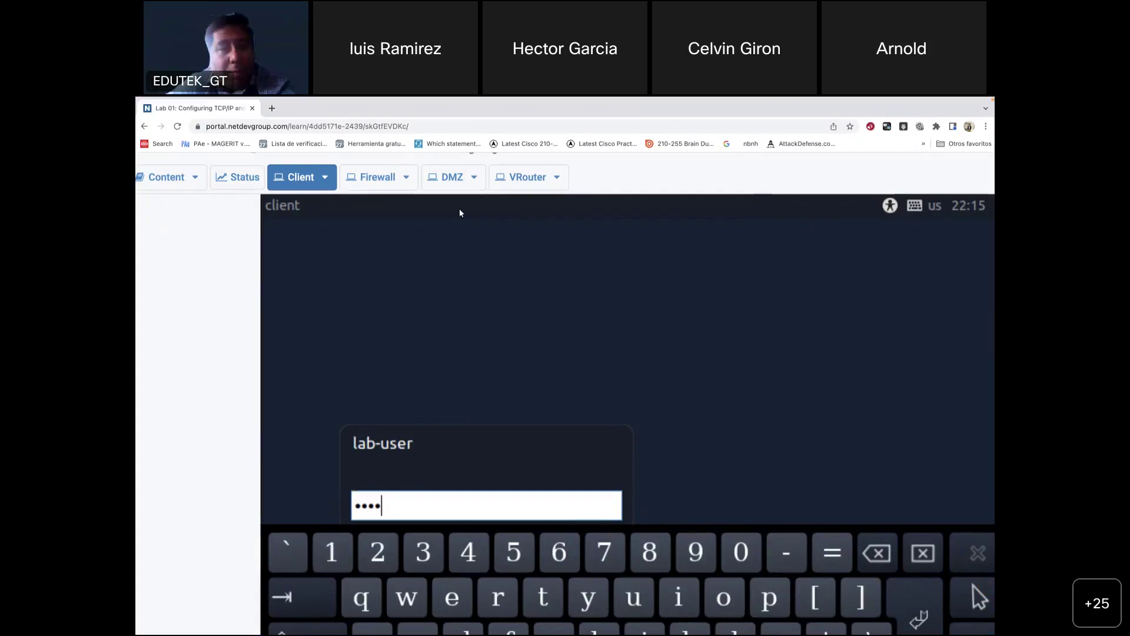
pyautogui.click(326, 177)
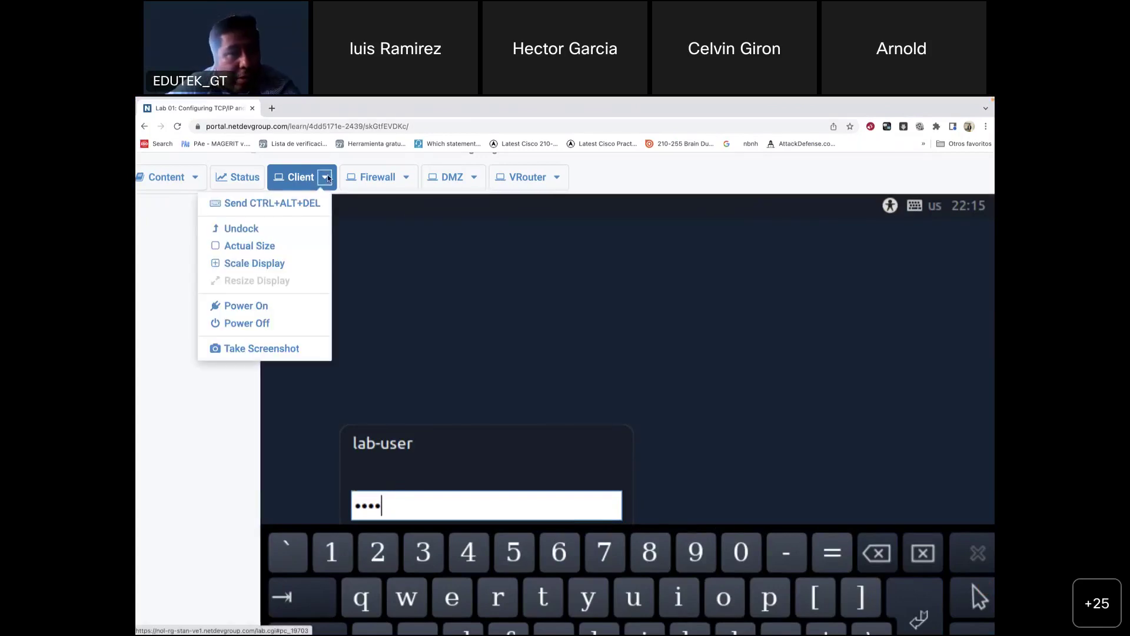
pyautogui.click(283, 252)
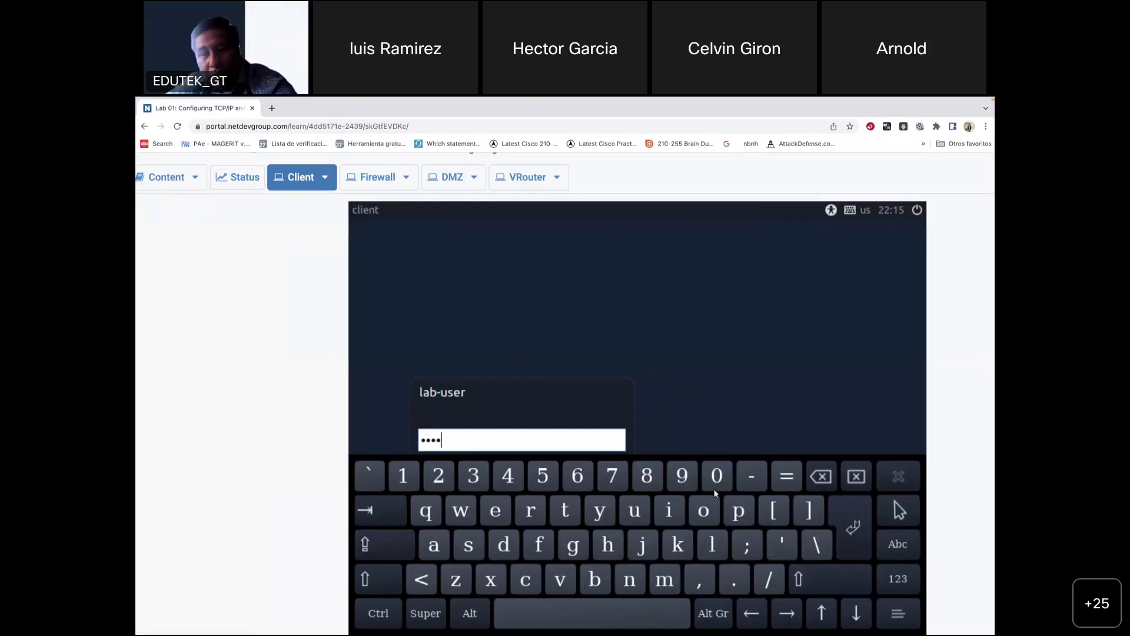
pyautogui.click(326, 178)
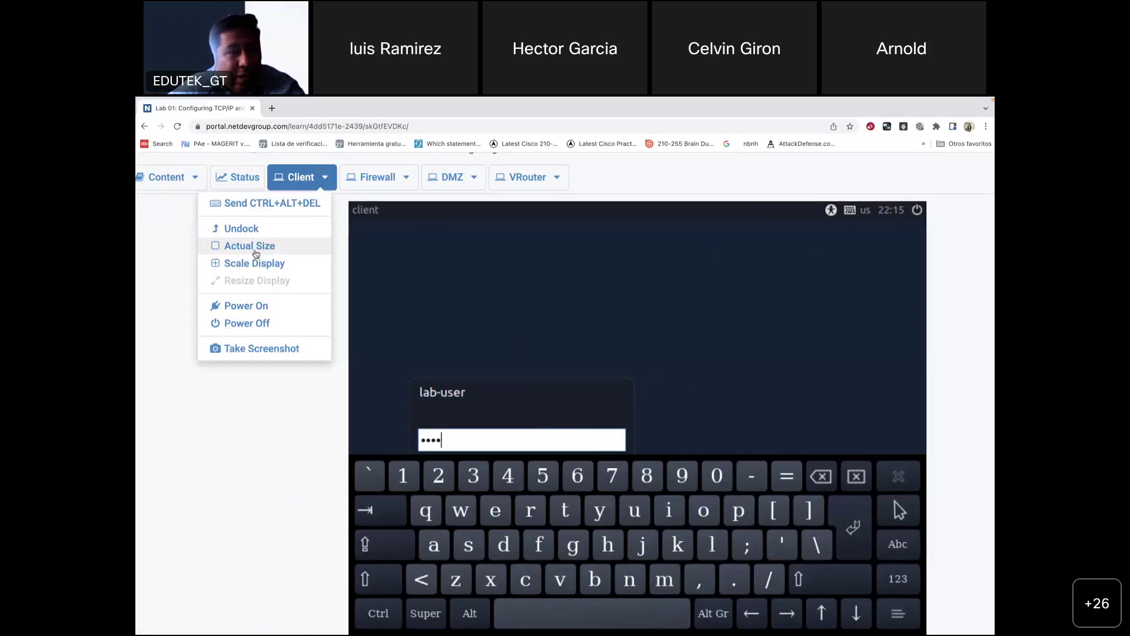
pyautogui.click(500, 435)
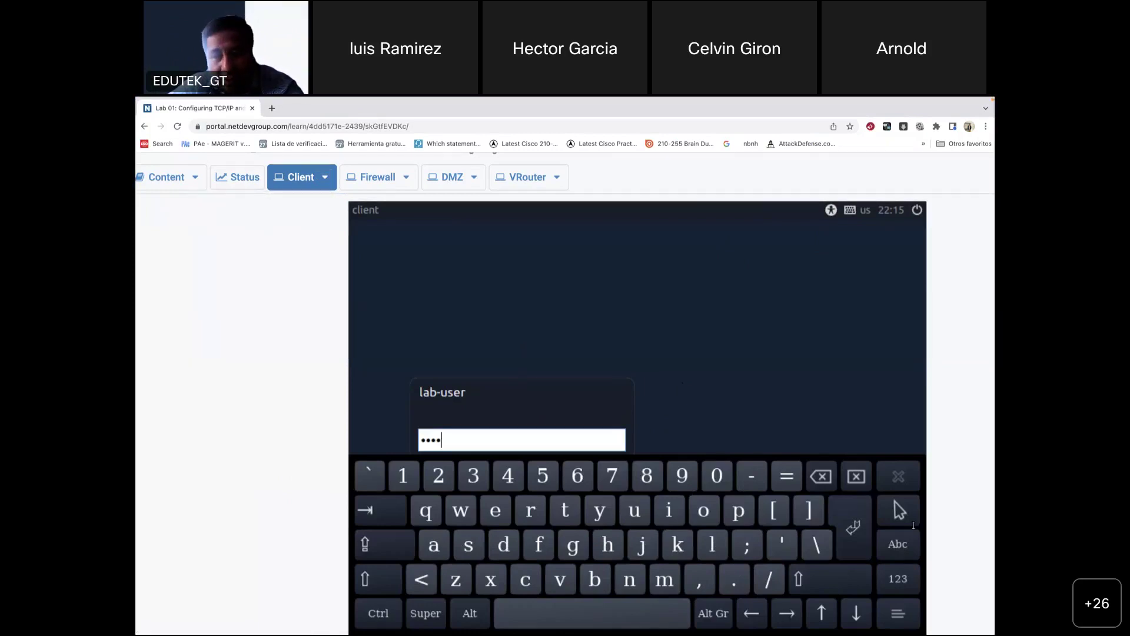
# Step: Clear the password field and retype the password's letters and digit on the onscreen keyboard
pyautogui.click(858, 482)
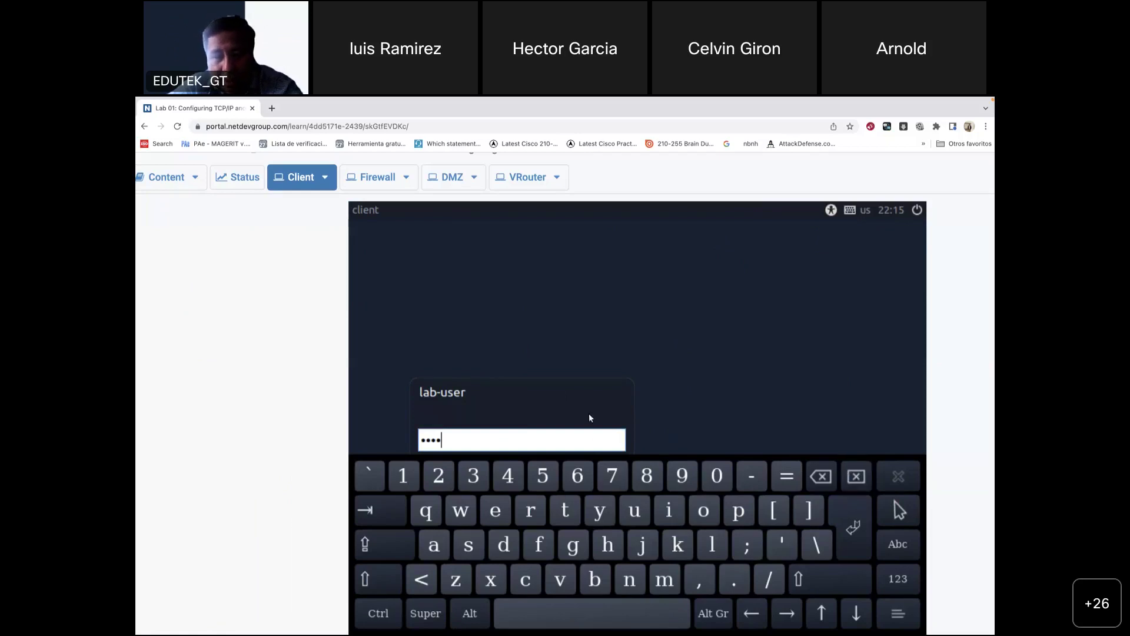
pyautogui.doubleClick(562, 439)
pyautogui.click(856, 477)
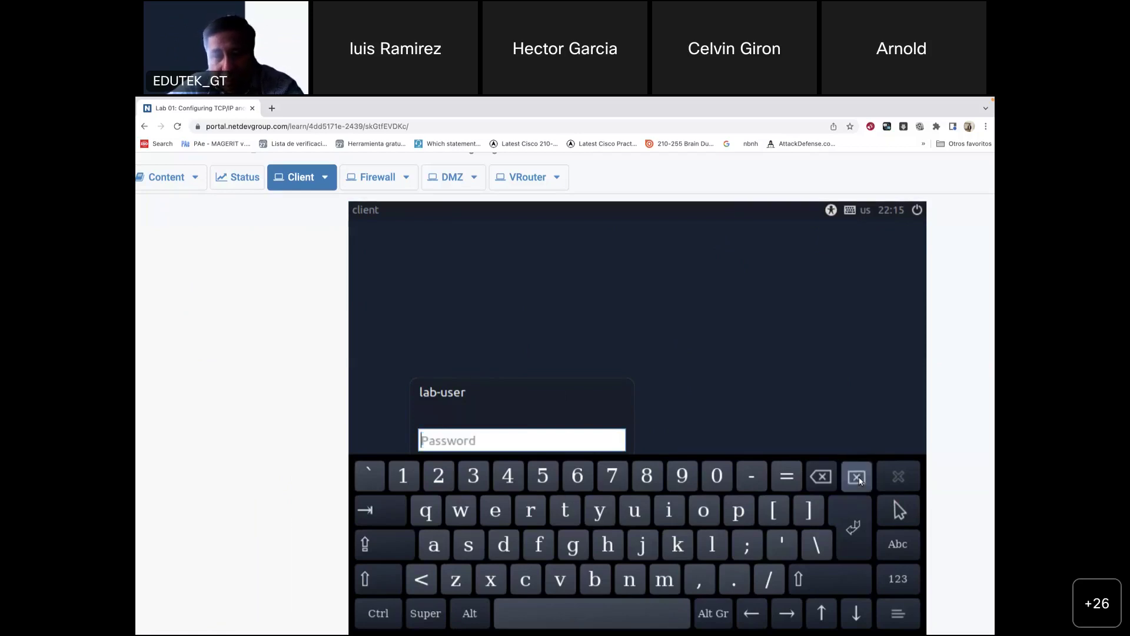
pyautogui.click(378, 586)
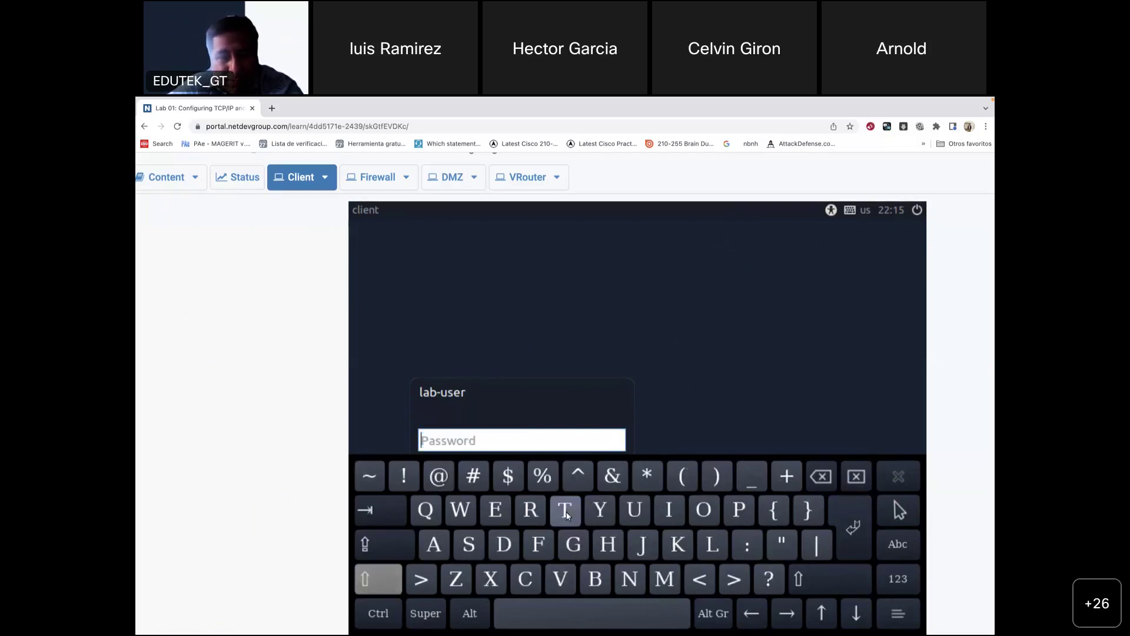
pyautogui.click(565, 511)
pyautogui.click(535, 517)
pyautogui.click(434, 545)
pyautogui.click(669, 510)
pyautogui.click(629, 579)
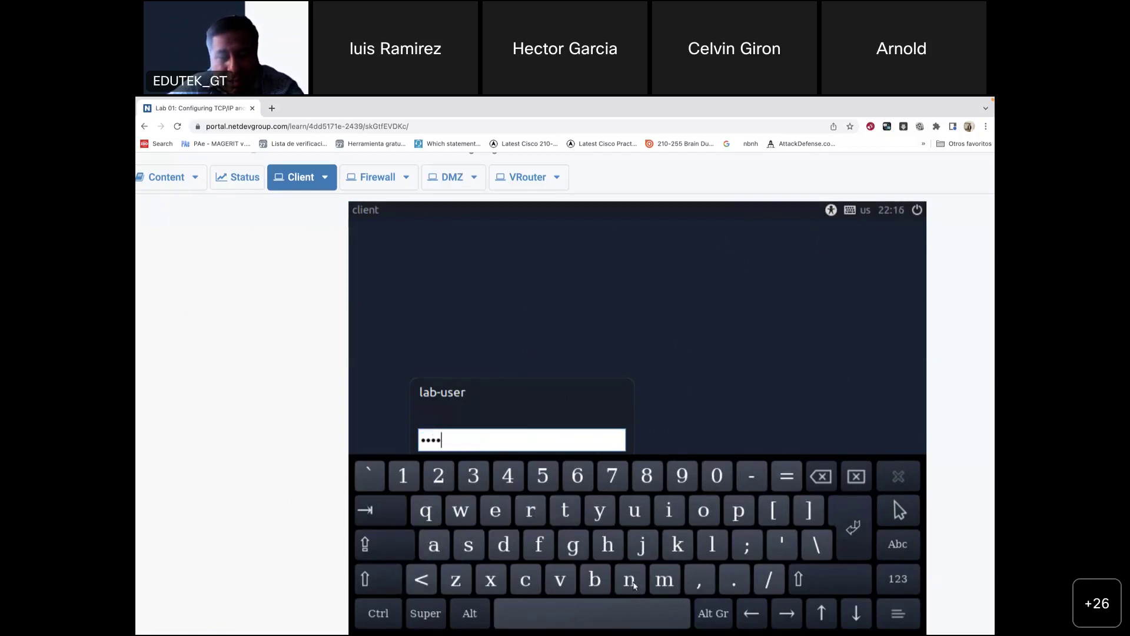
pyautogui.click(411, 478)
pyautogui.click(629, 580)
pyautogui.click(579, 550)
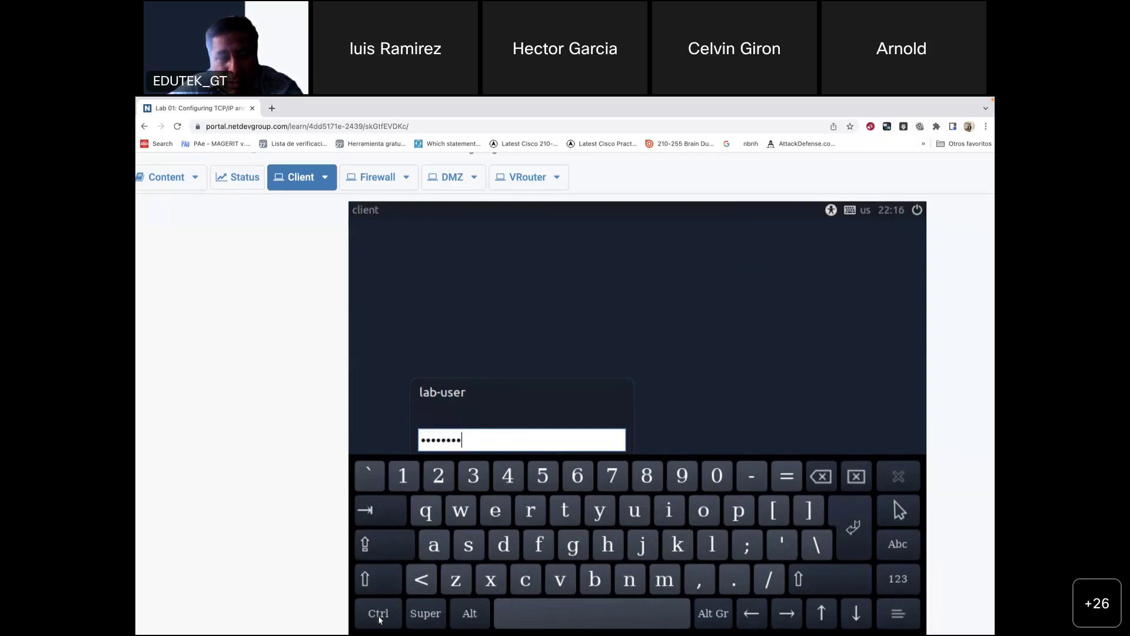
# Step: Add the password's dollar-sign character using Shift, then submit the login
pyautogui.click(382, 549)
pyautogui.click(382, 549)
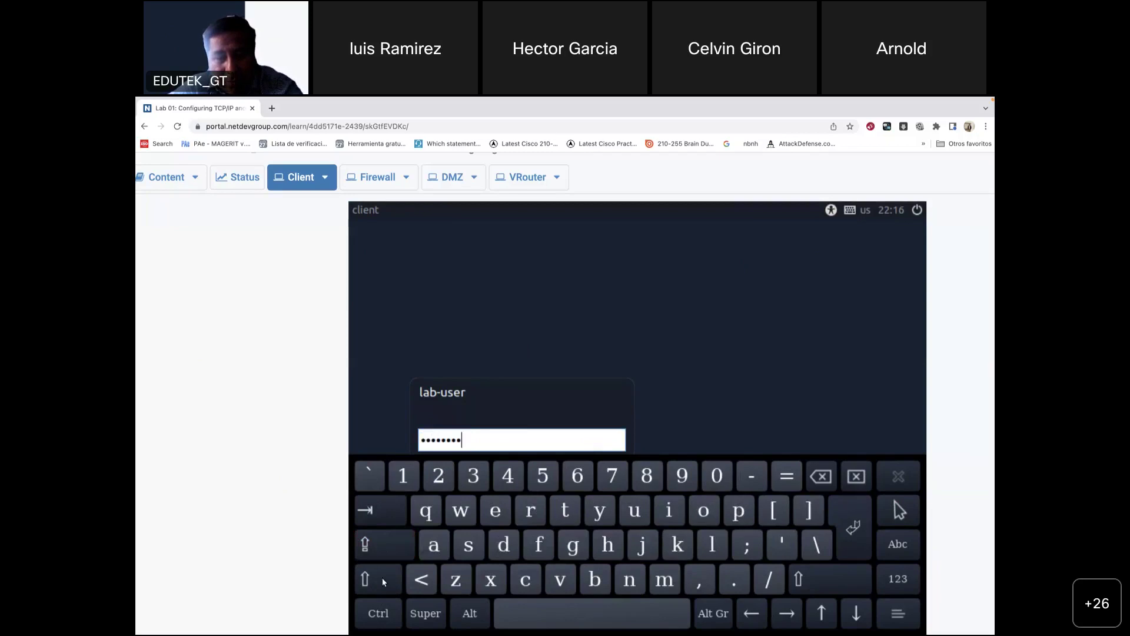
pyautogui.click(382, 614)
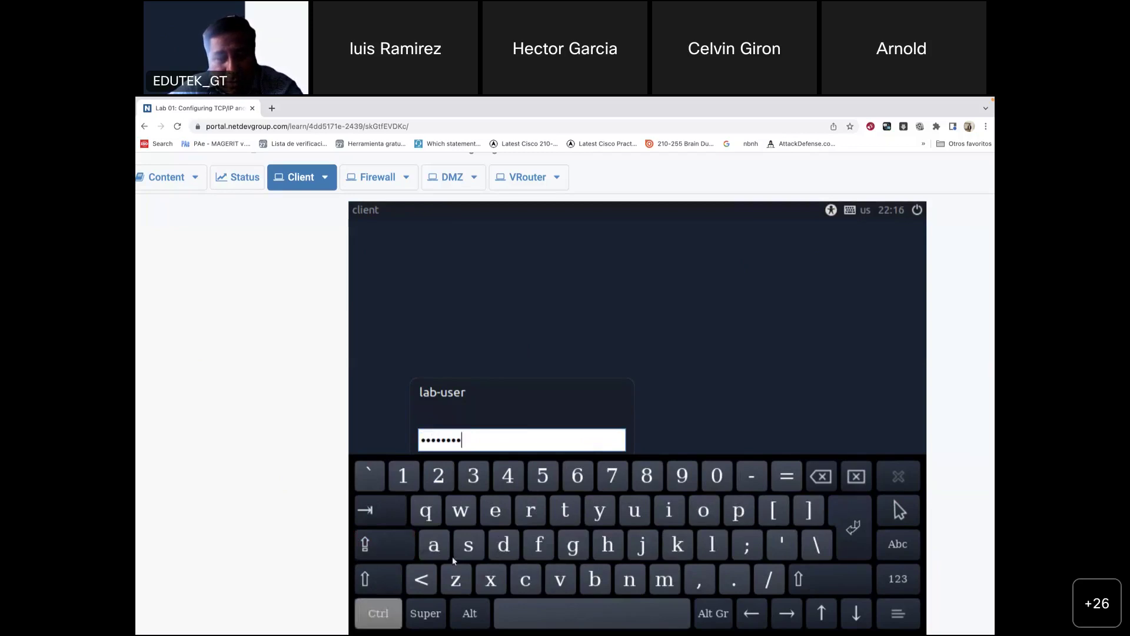
pyautogui.click(388, 618)
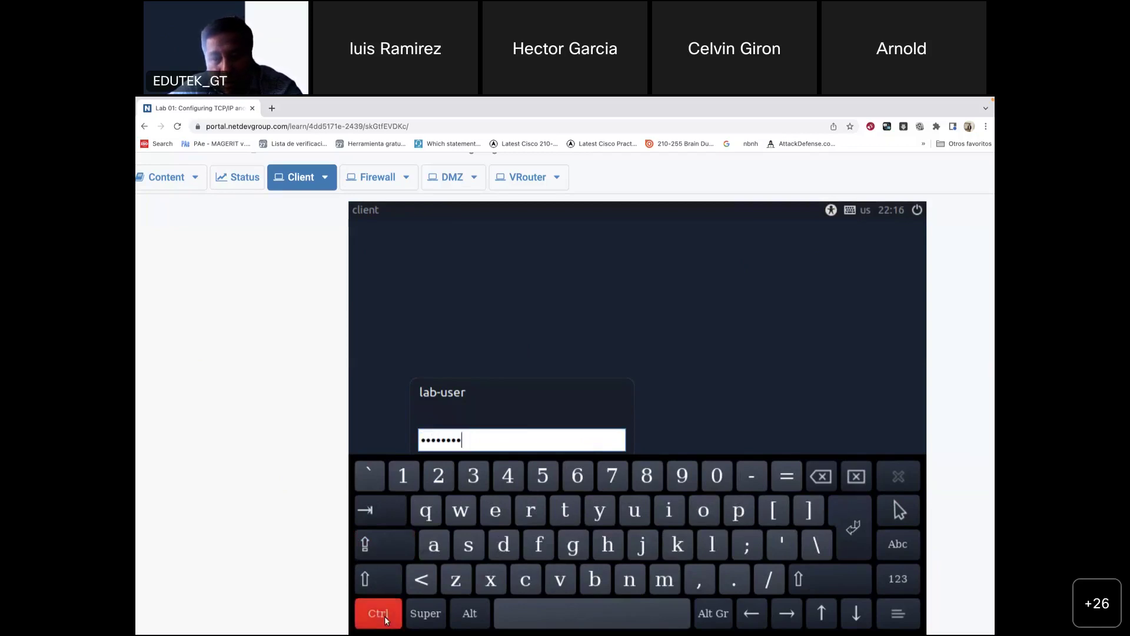
pyautogui.click(382, 583)
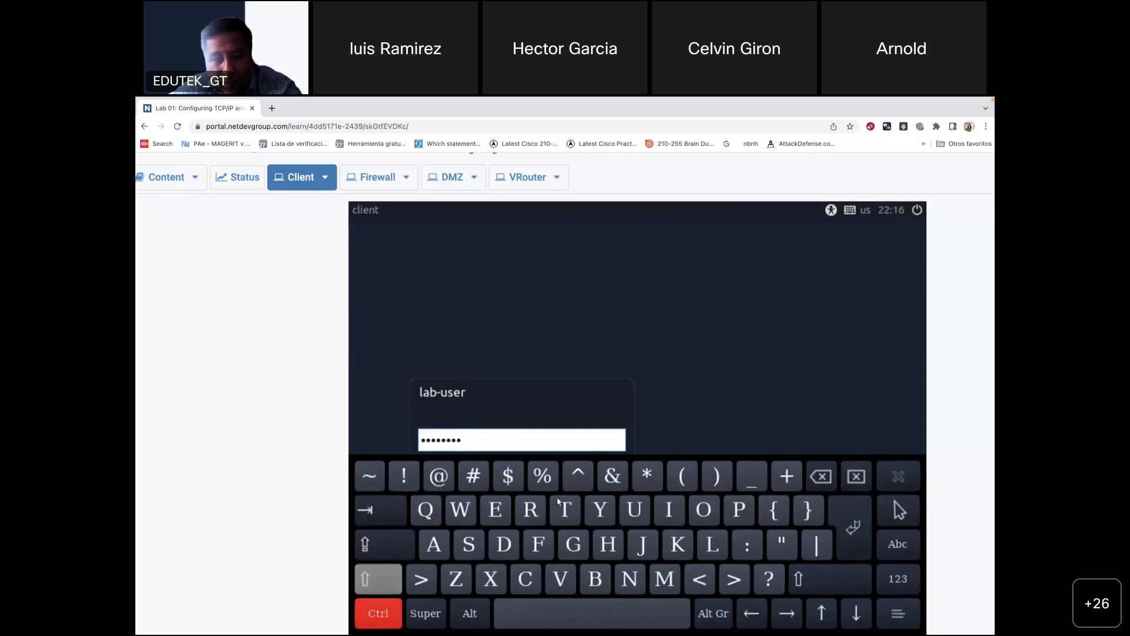
pyautogui.click(509, 481)
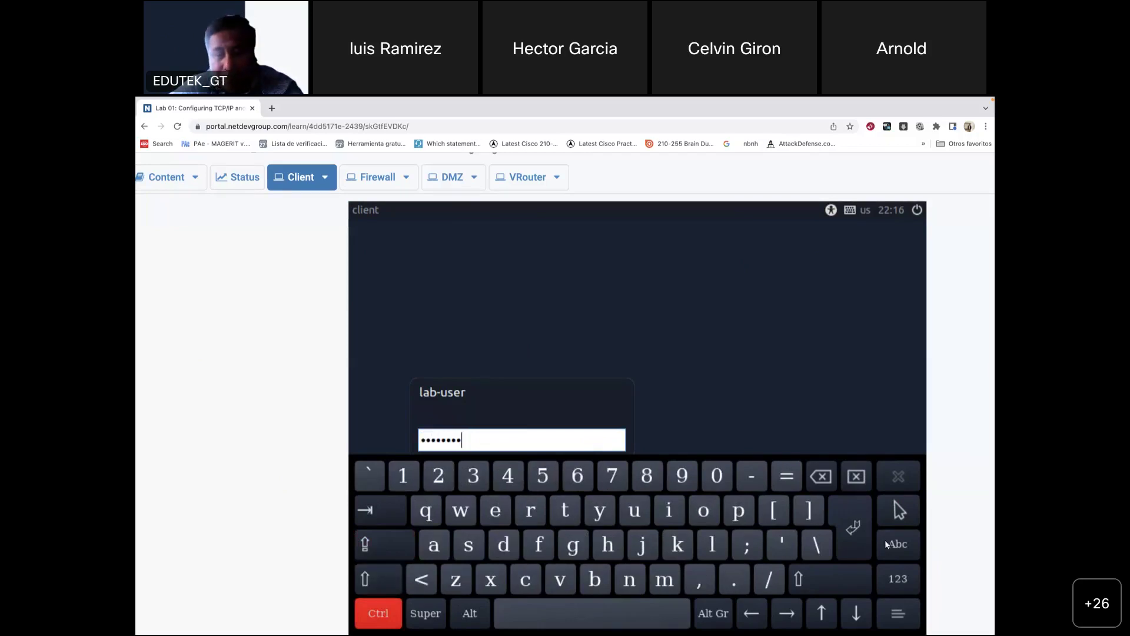
pyautogui.click(857, 553)
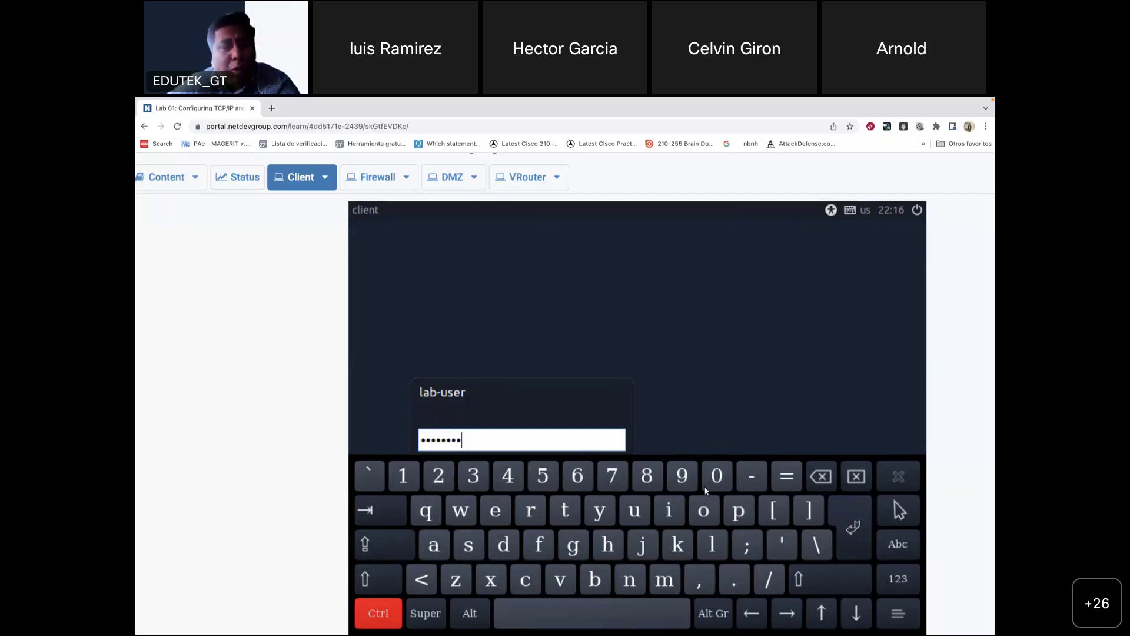
pyautogui.click(395, 615)
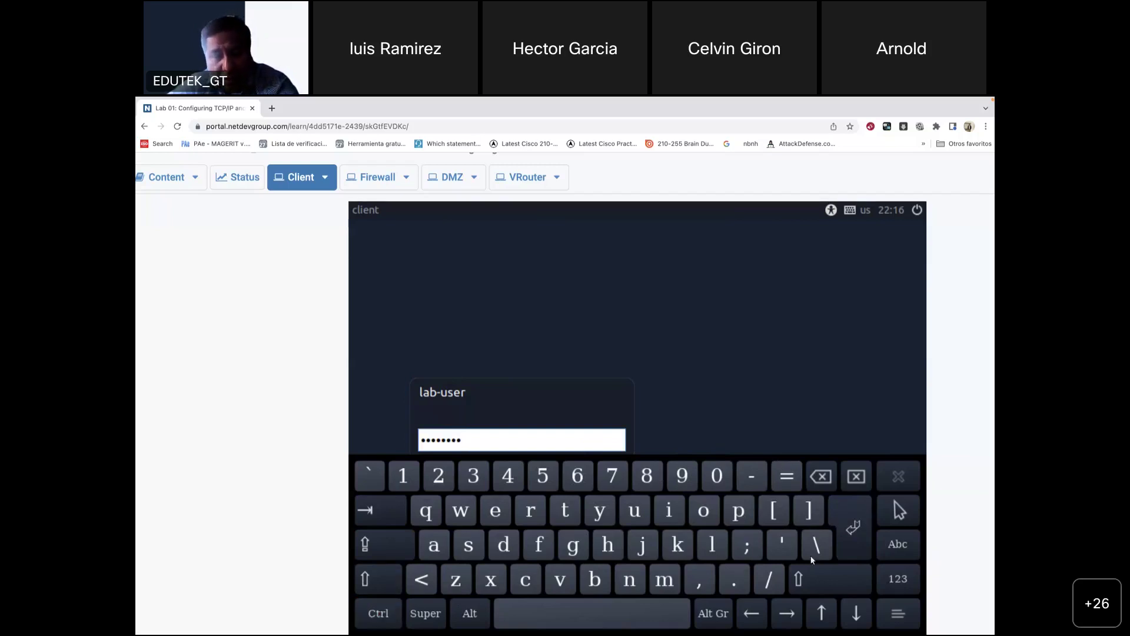
pyautogui.click(851, 533)
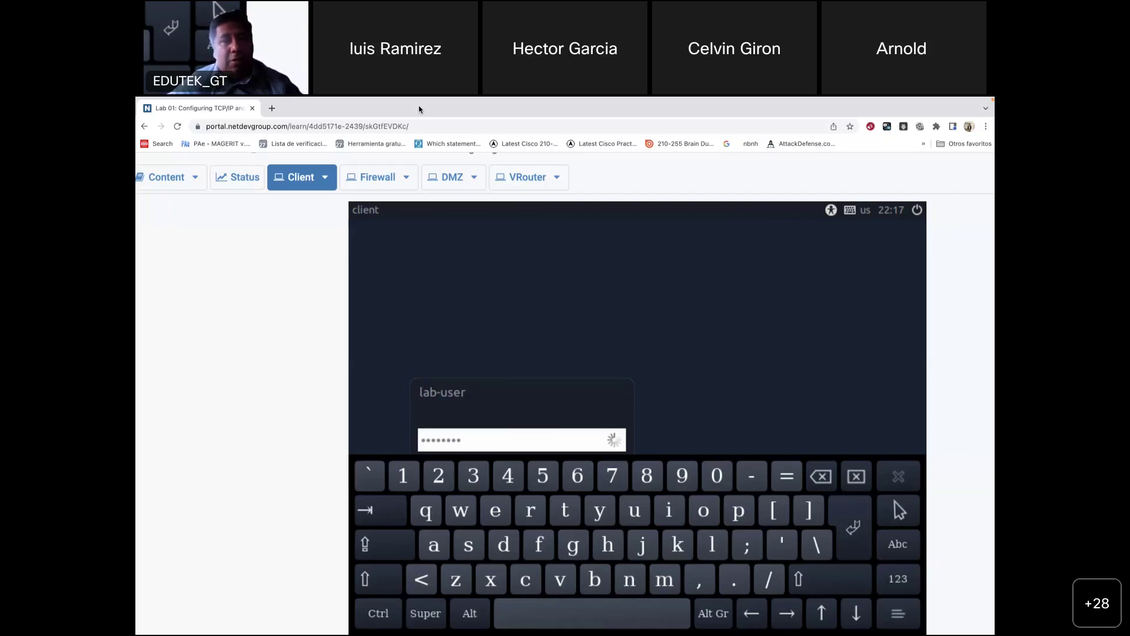
# Step: Leave the login processing and bring the lab guide PDF forward with super+Tab
pyautogui.press('super+Tab')
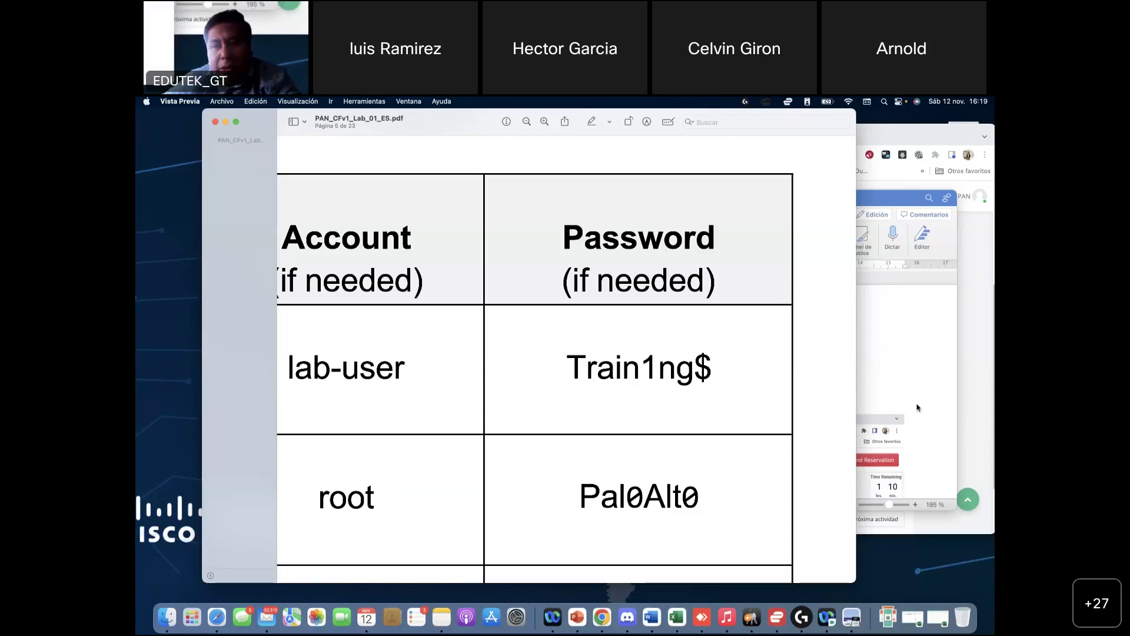
# Step: Zoom out the lab guide PDF and scroll from Lab Settings to the page 6 firewall steps
pyautogui.click(907, 367)
pyautogui.click(353, 365)
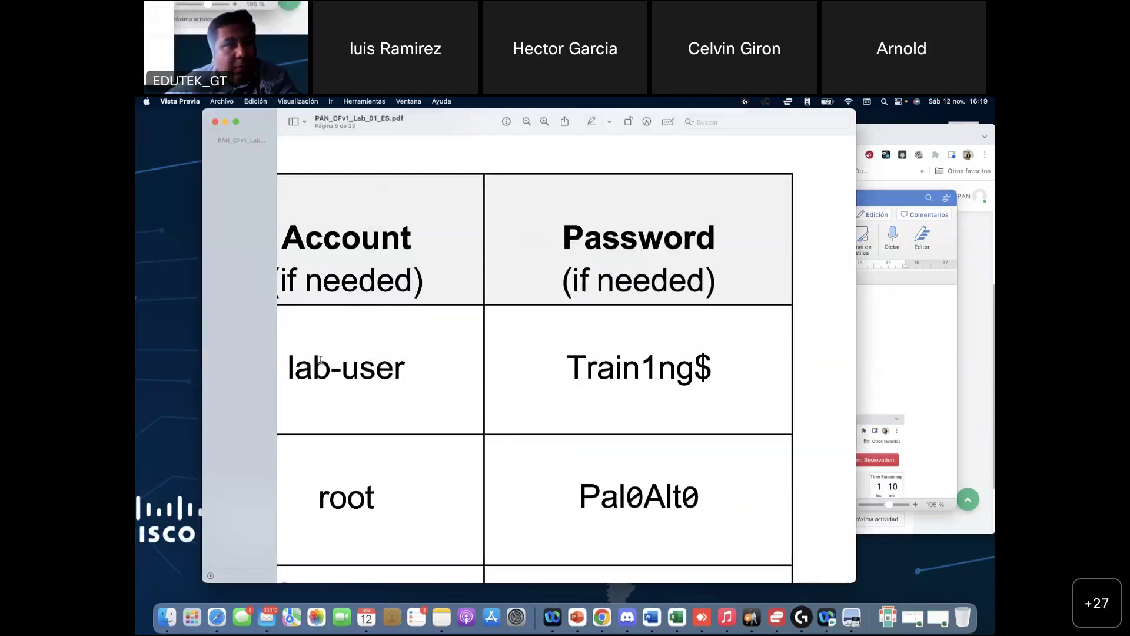
pyautogui.scroll(-3, 593, 364)
pyautogui.scroll(-3, 593, 363)
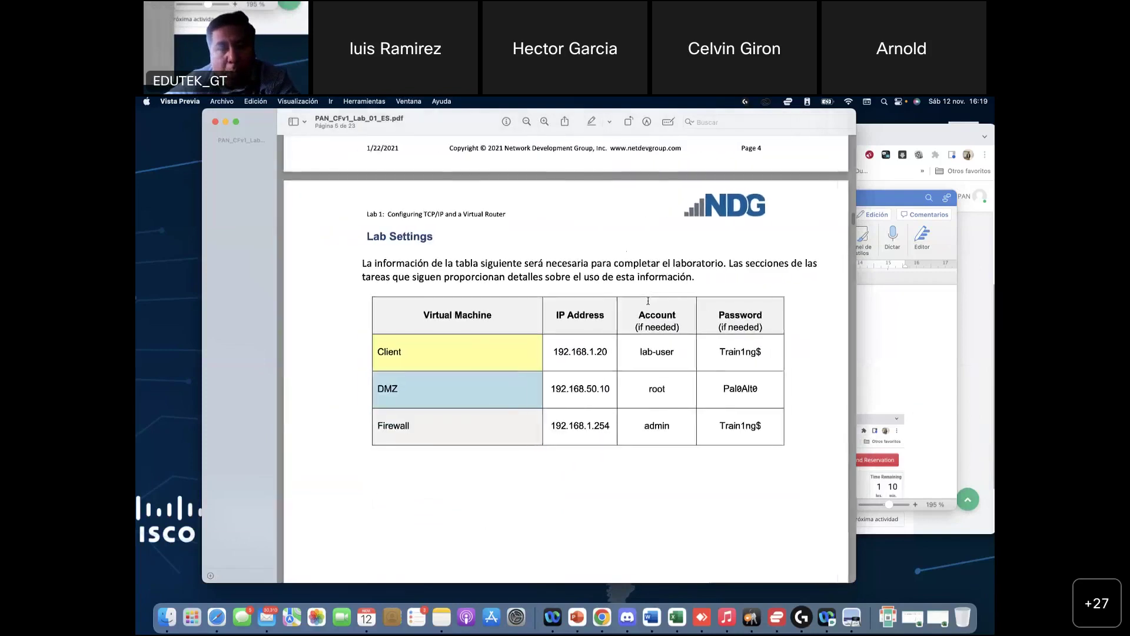
pyautogui.scroll(-5, 648, 301)
pyautogui.scroll(-10, 648, 300)
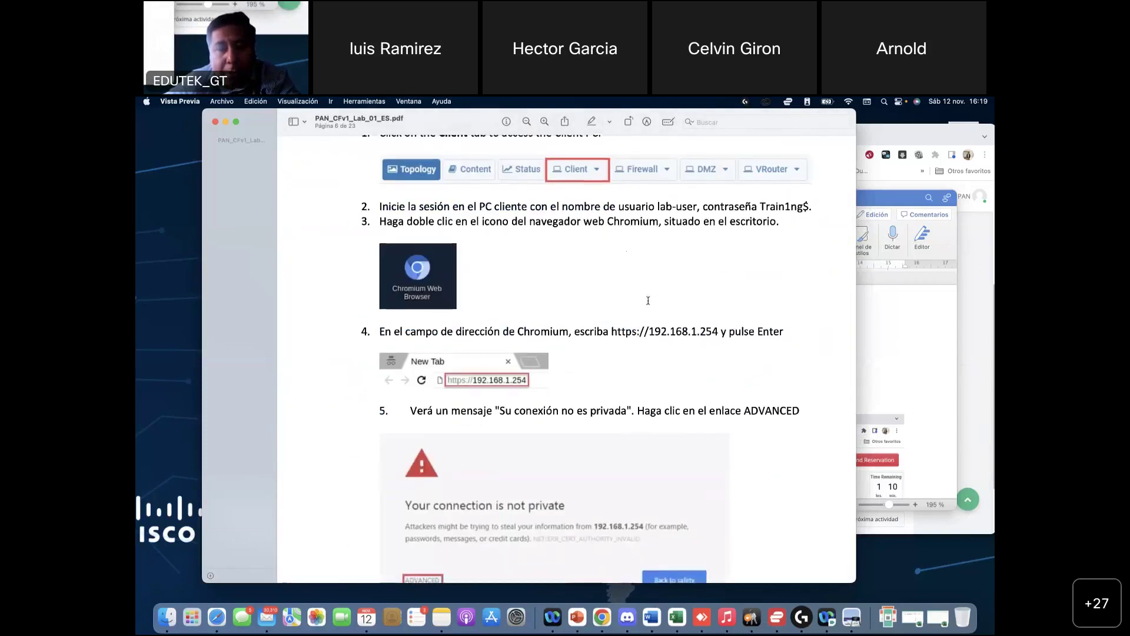
# Step: Cycle through Word and Webex to bring the Academy assignment page in Chrome forward
pyautogui.click(906, 346)
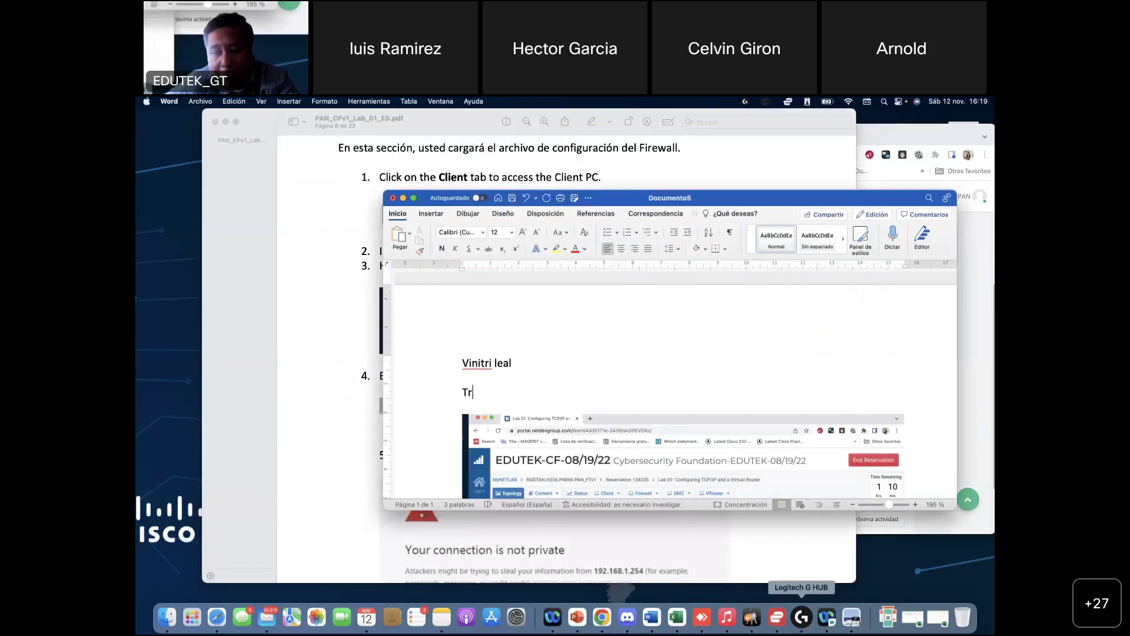
pyautogui.click(827, 618)
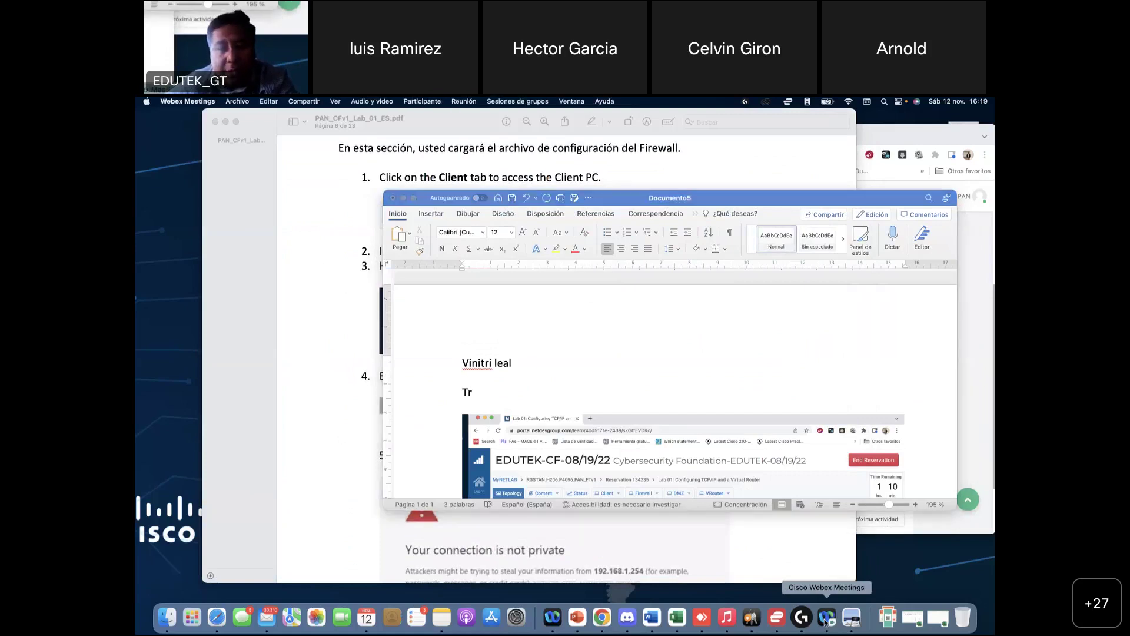
pyautogui.click(826, 618)
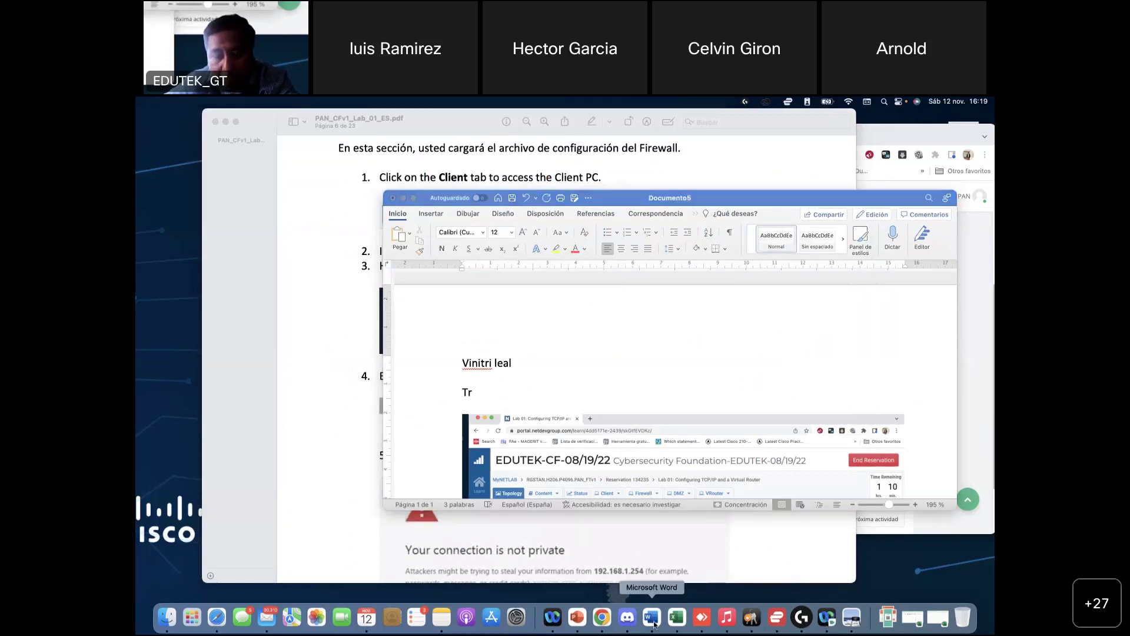
pyautogui.click(602, 621)
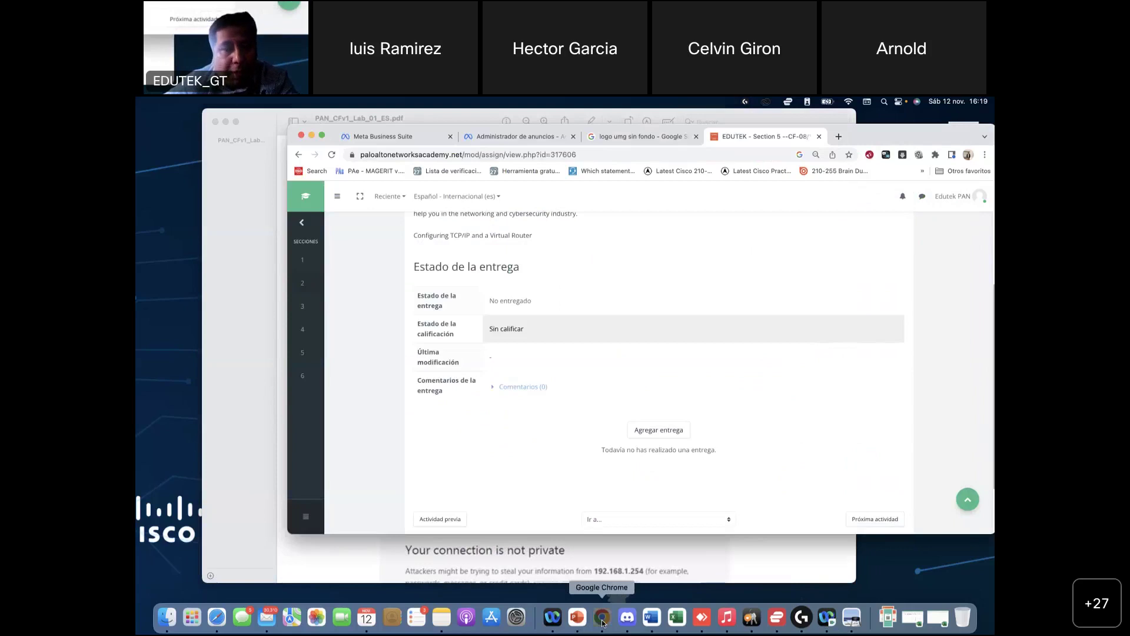
pyautogui.click(602, 620)
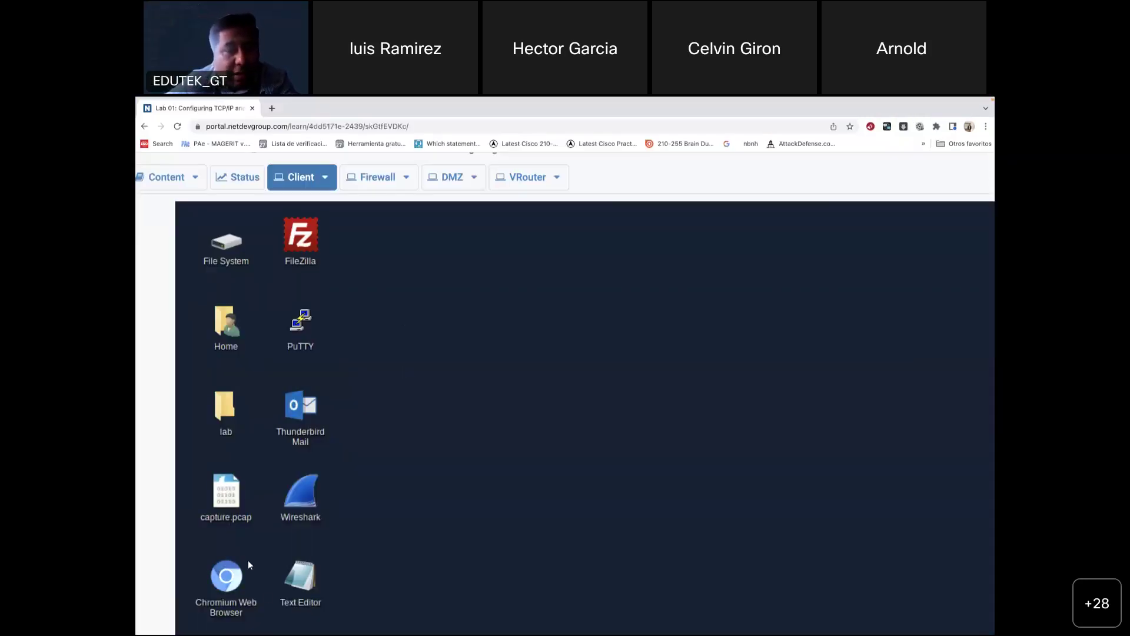
# Step: Launch Chromium on the client desktop and submit an https address in its address bar
pyautogui.doubleClick(233, 580)
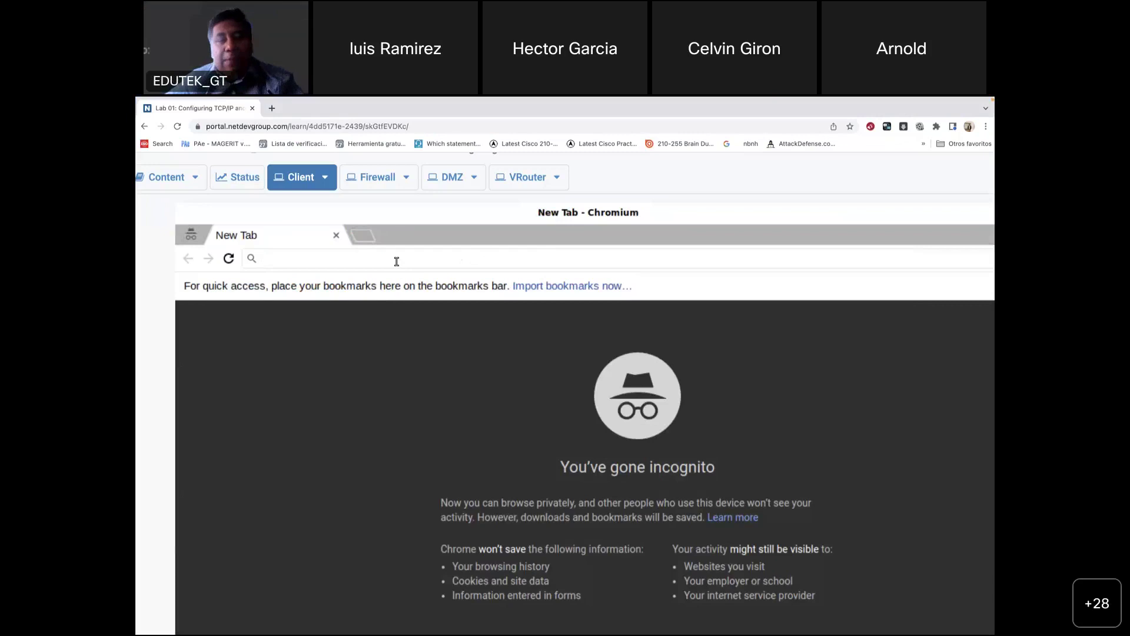
pyautogui.write('ht')
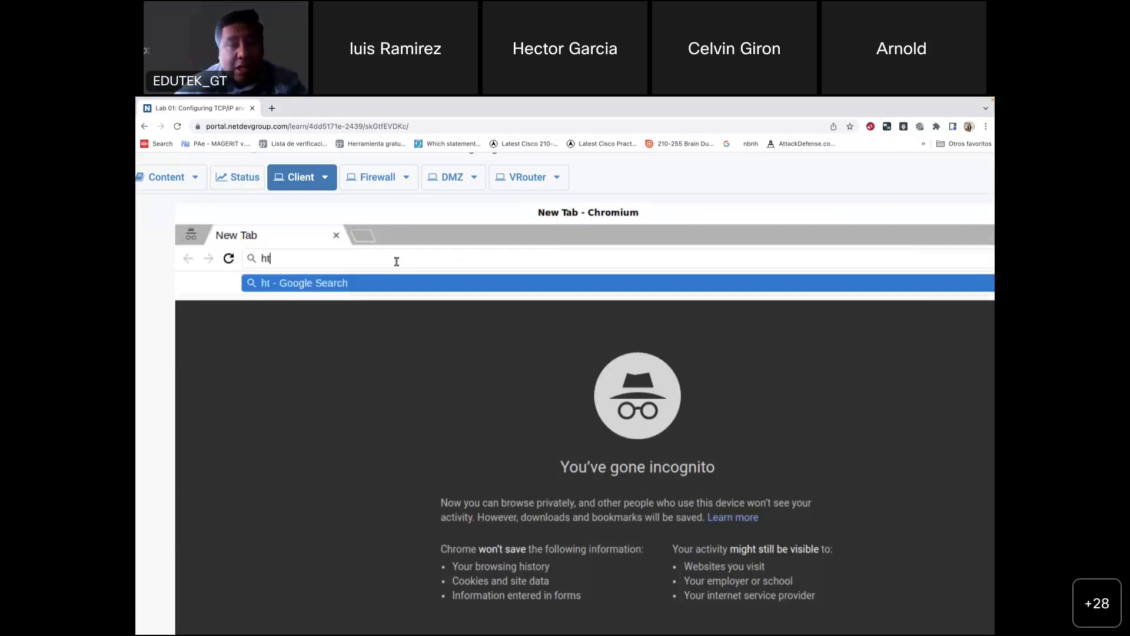
pyautogui.write('tp')
pyautogui.press('BackSpace')
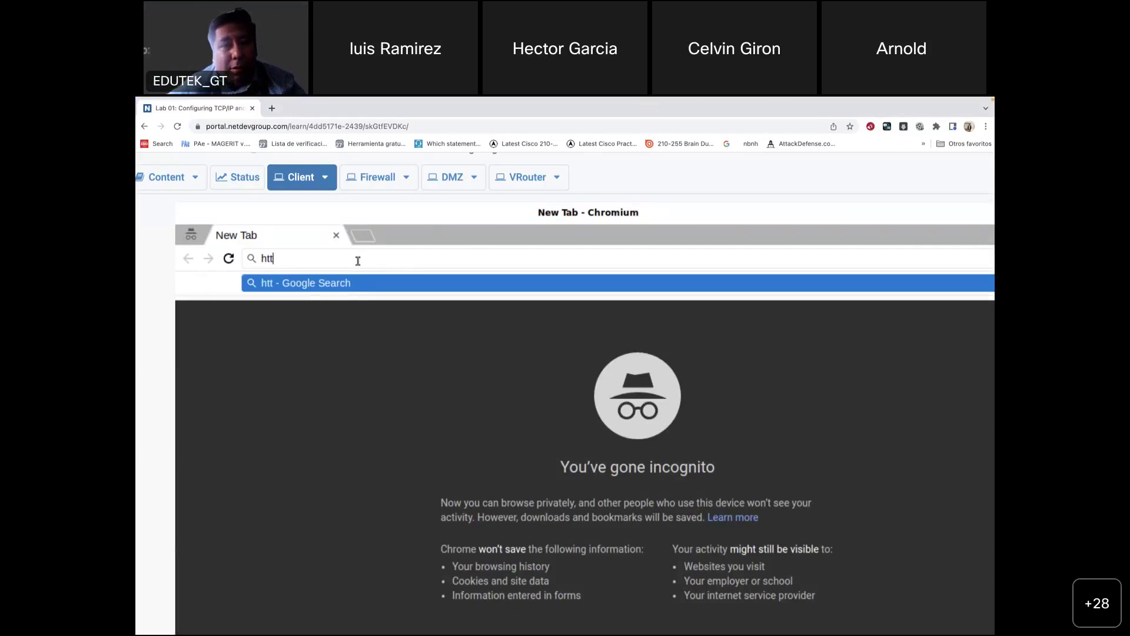
pyautogui.write('ps:s')
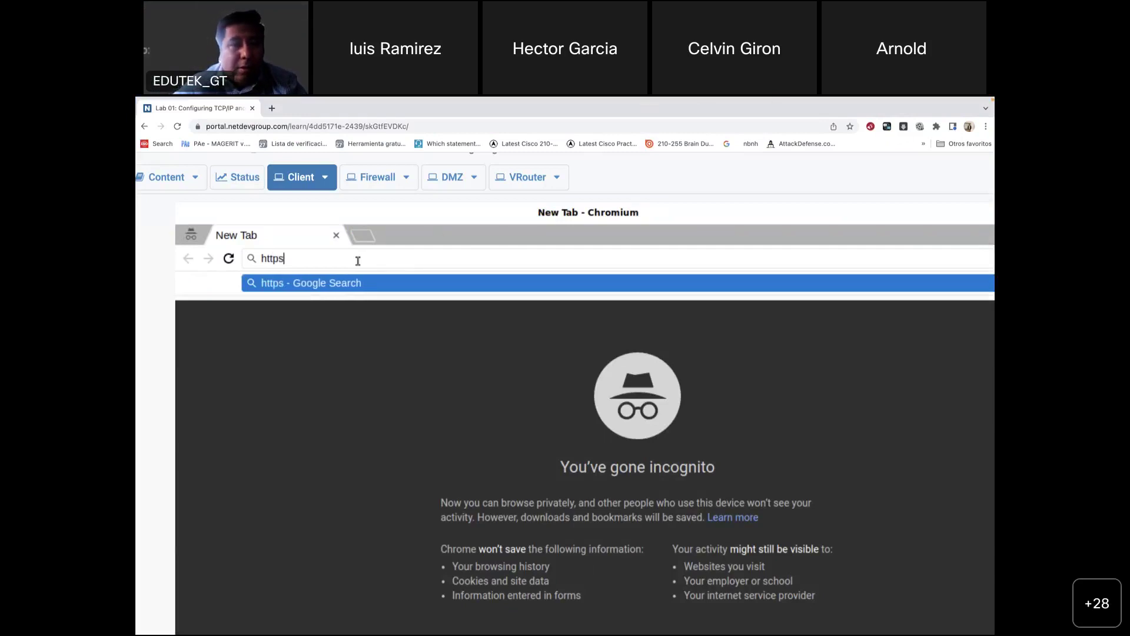
pyautogui.press('BackSpace')
pyautogui.write('??')
pyautogui.press('BackSpace')
pyautogui.press('BackSpace')
pyautogui.press('BackSpace')
pyautogui.press('BackSpace')
pyautogui.press('BackSpace')
pyautogui.press('BackSpace')
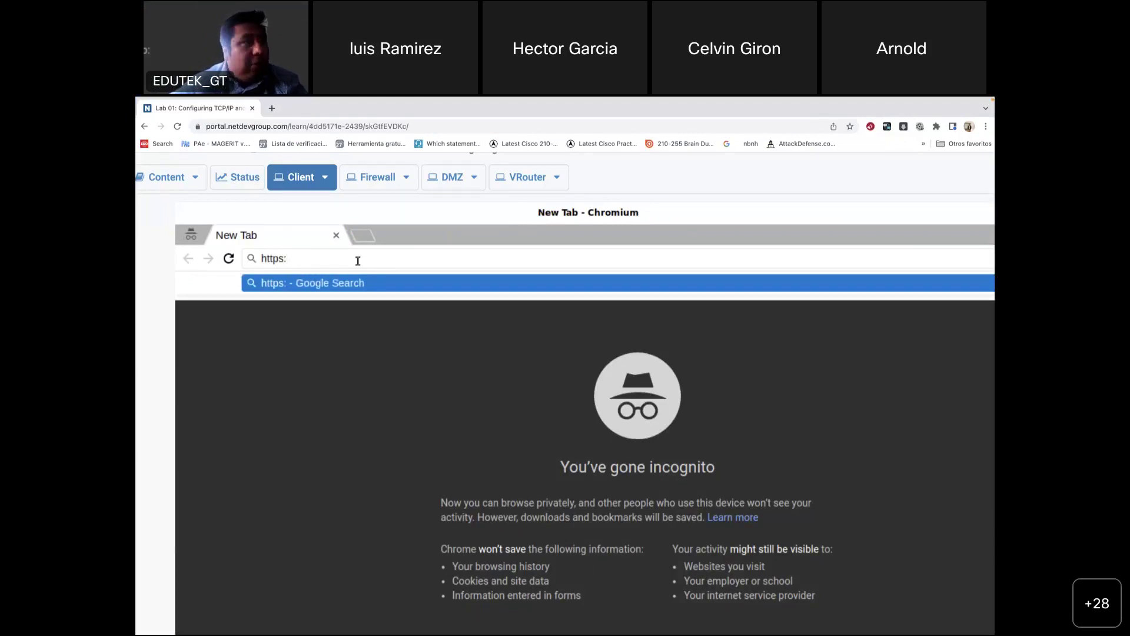
pyautogui.press('Return')
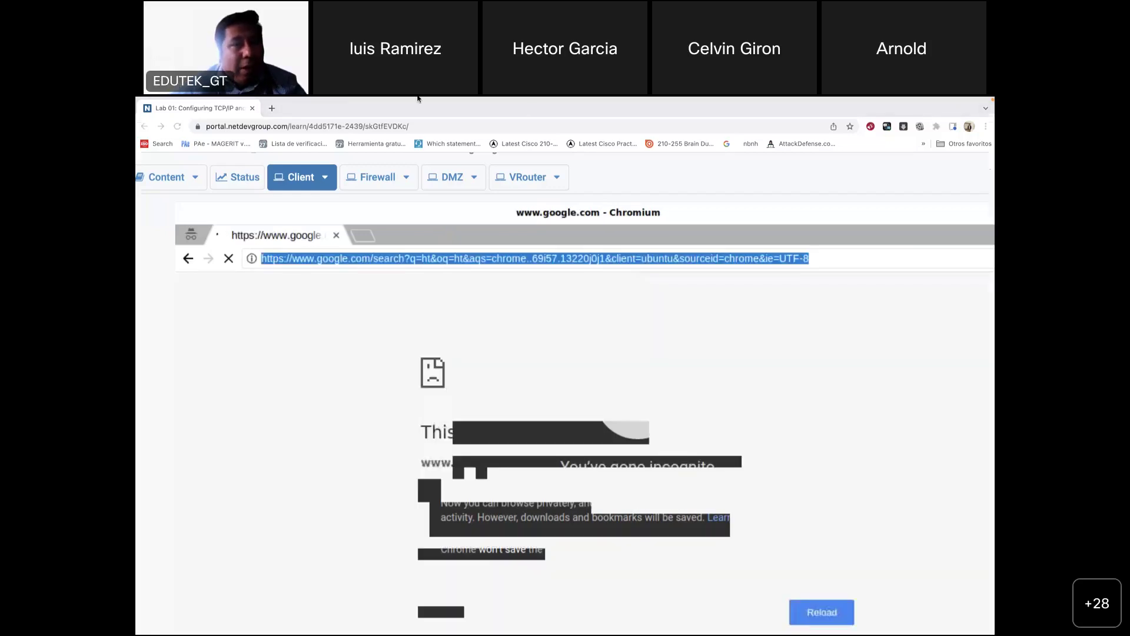
# Step: Take the browser out of full screen and switch over to Discord
pyautogui.moveTo(167, 117)
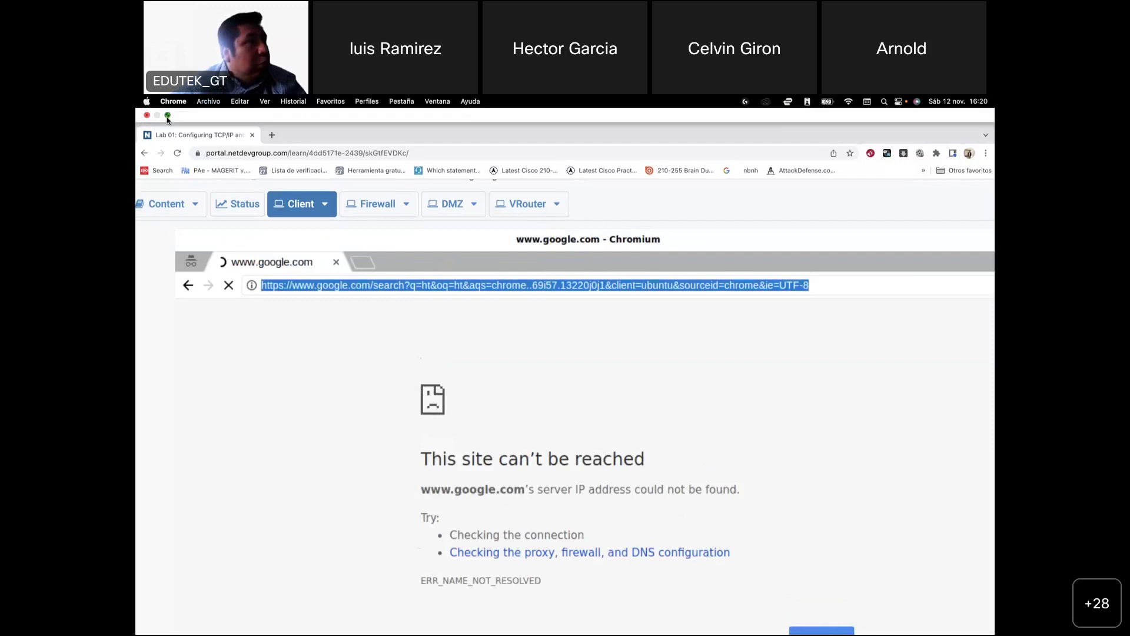
pyautogui.click(167, 117)
pyautogui.press('super+Tab')
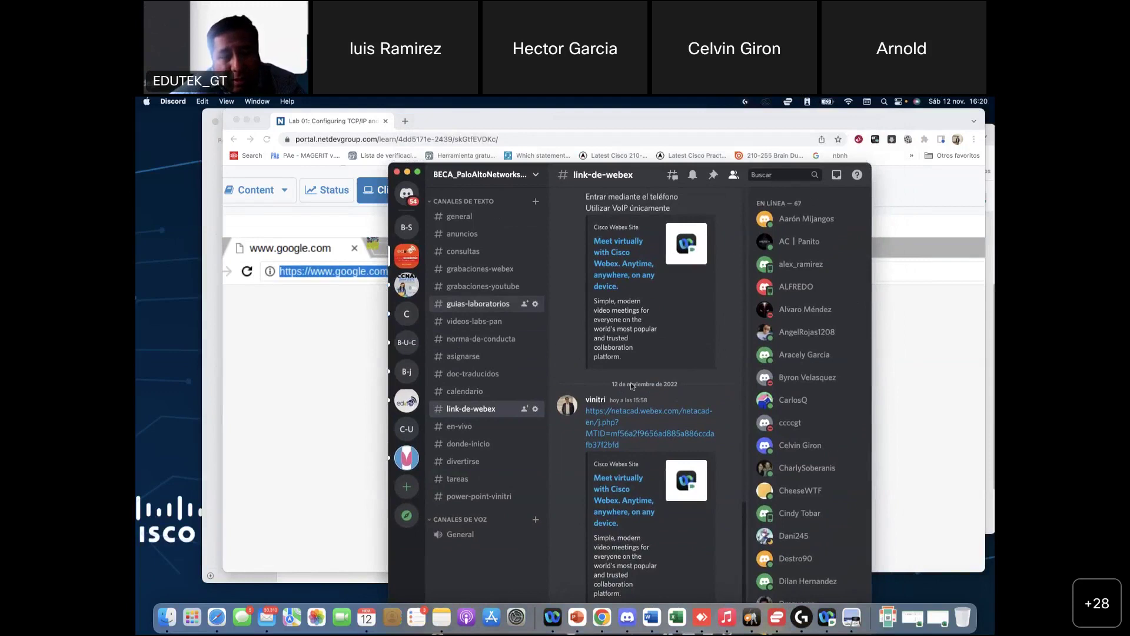
# Step: Open Discord's guias-laboratorios channel with the Laboratorio 1 Traducido PDFs, then move Discord aside
pyautogui.click(478, 305)
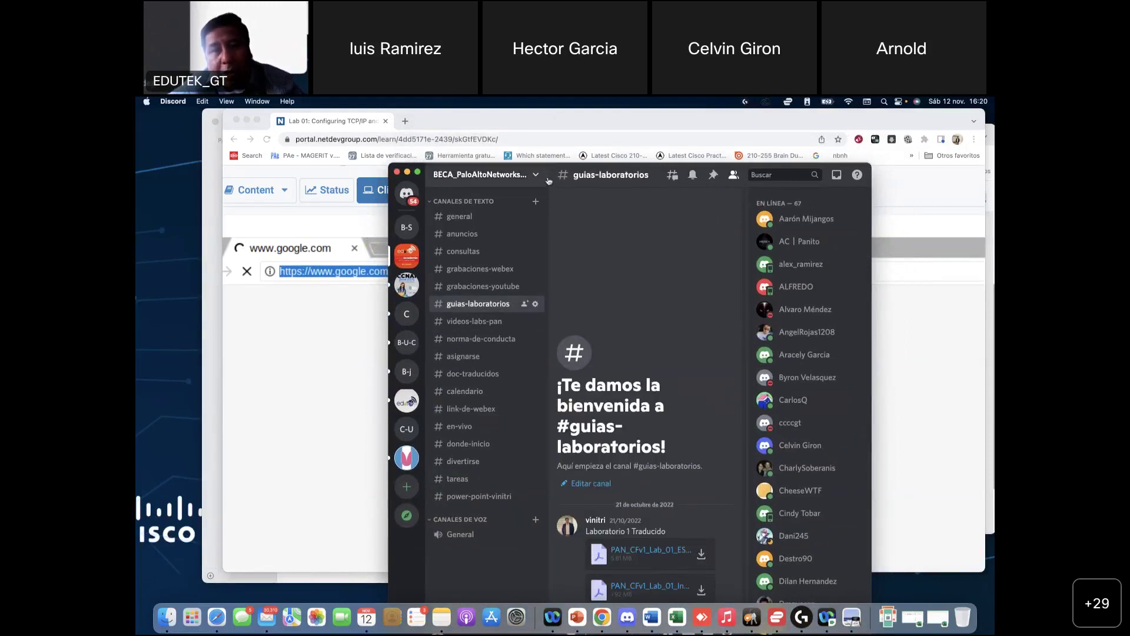
pyautogui.moveTo(556, 175); pyautogui.dragTo(455, 121)
pyautogui.click(230, 167)
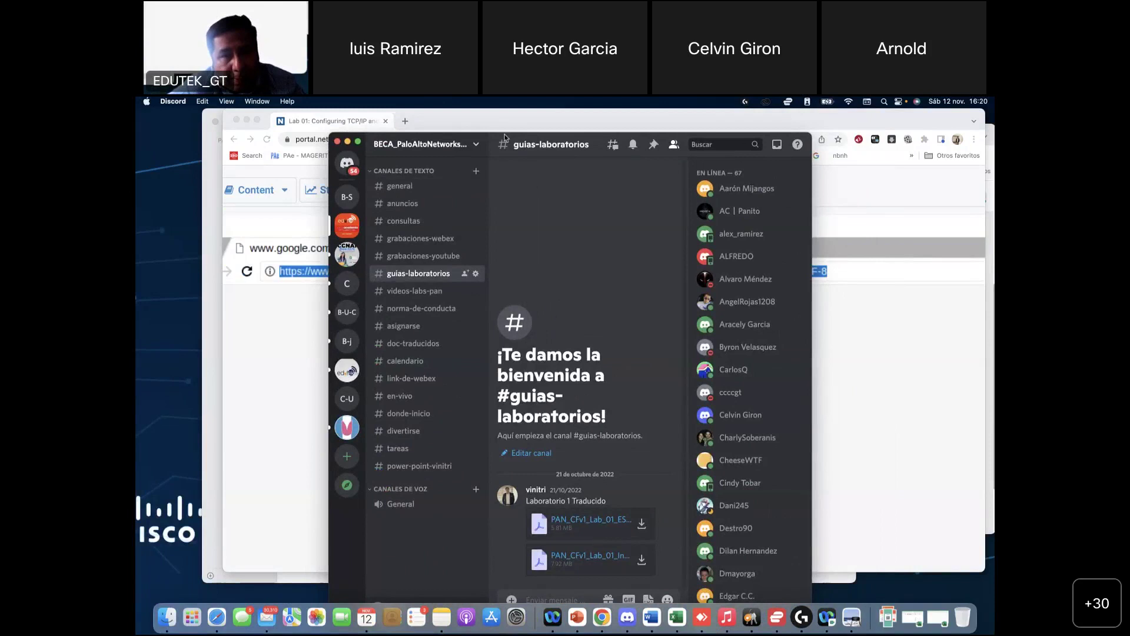
pyautogui.click(502, 130)
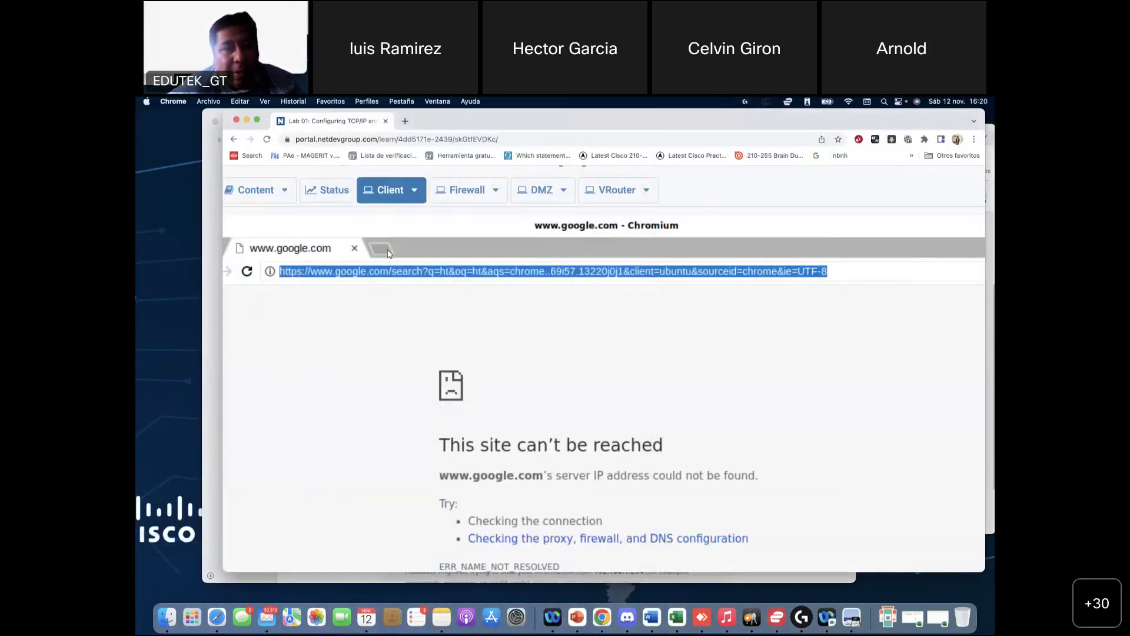
# Step: Open a new incognito tab in the client's Chromium and run a Google search for 't'
pyautogui.click(381, 247)
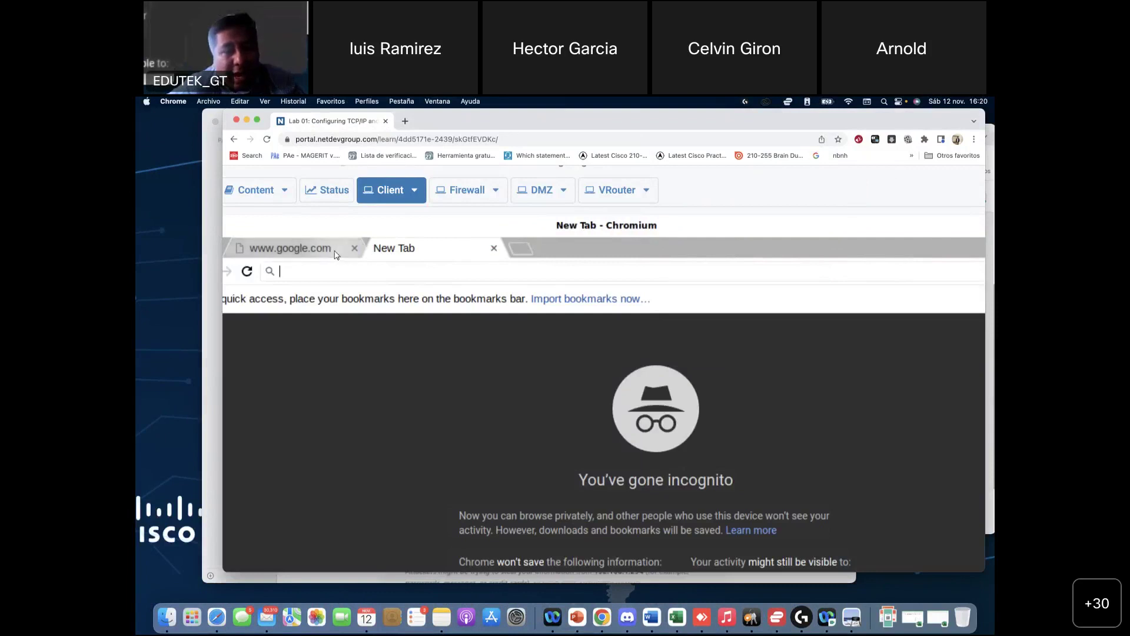
pyautogui.click(290, 248)
pyautogui.click(394, 248)
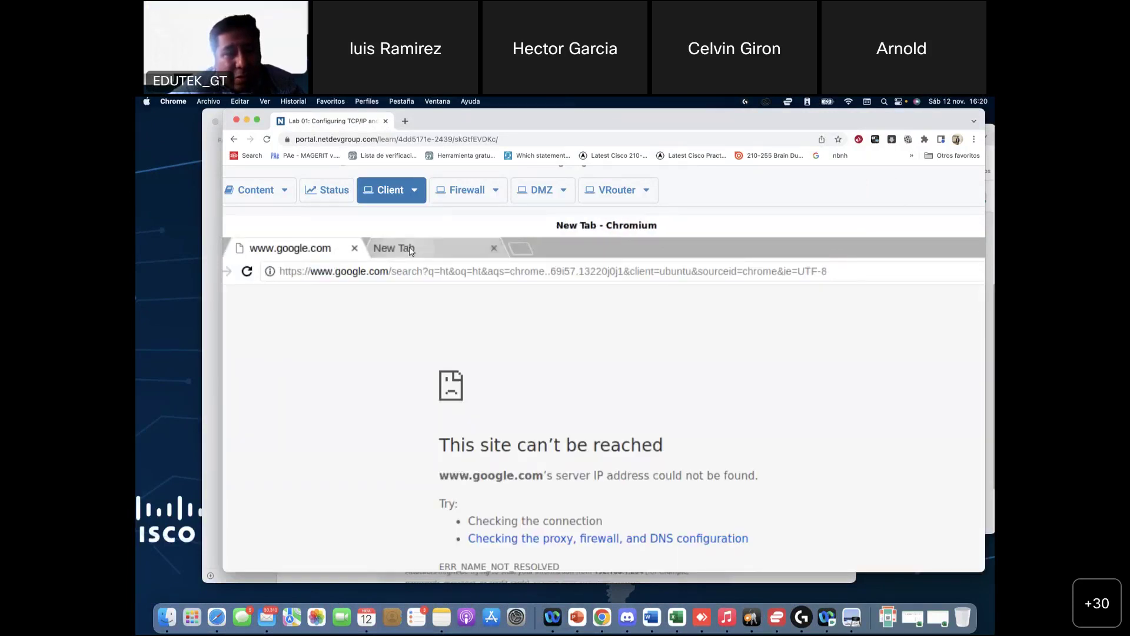
pyautogui.write('t')
pyautogui.click(431, 300)
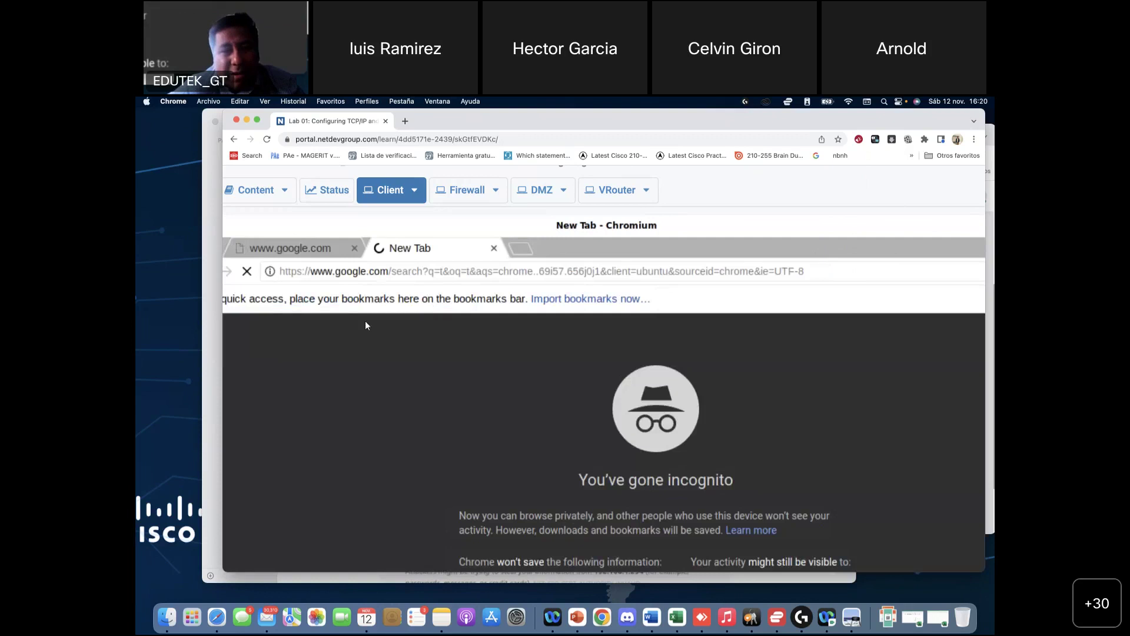
pyautogui.click(374, 271)
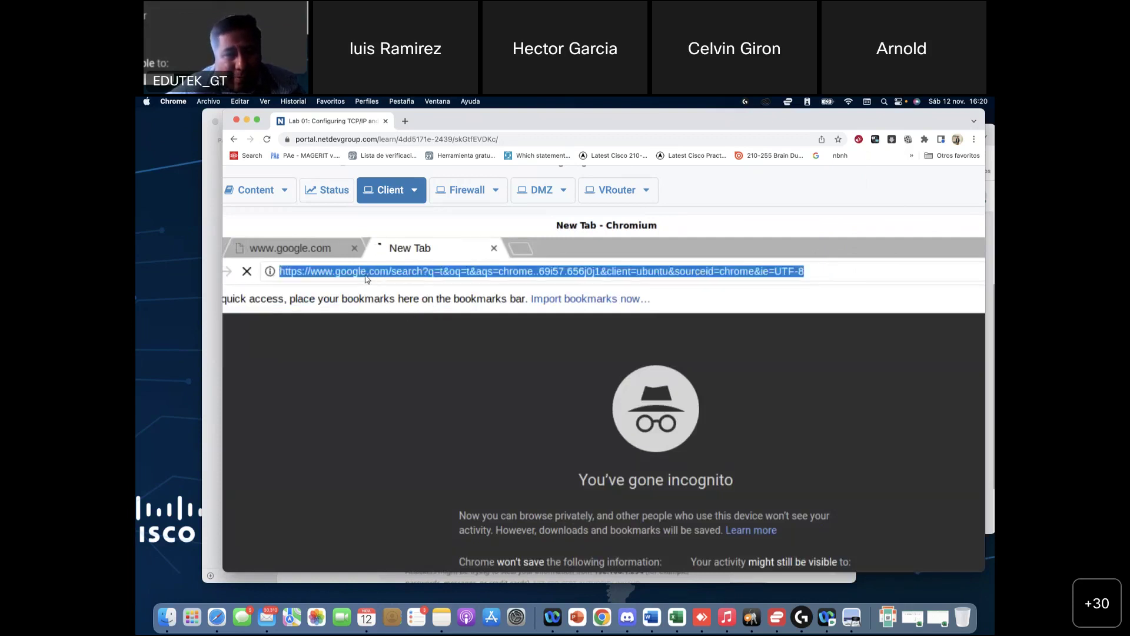
pyautogui.press('BackSpace')
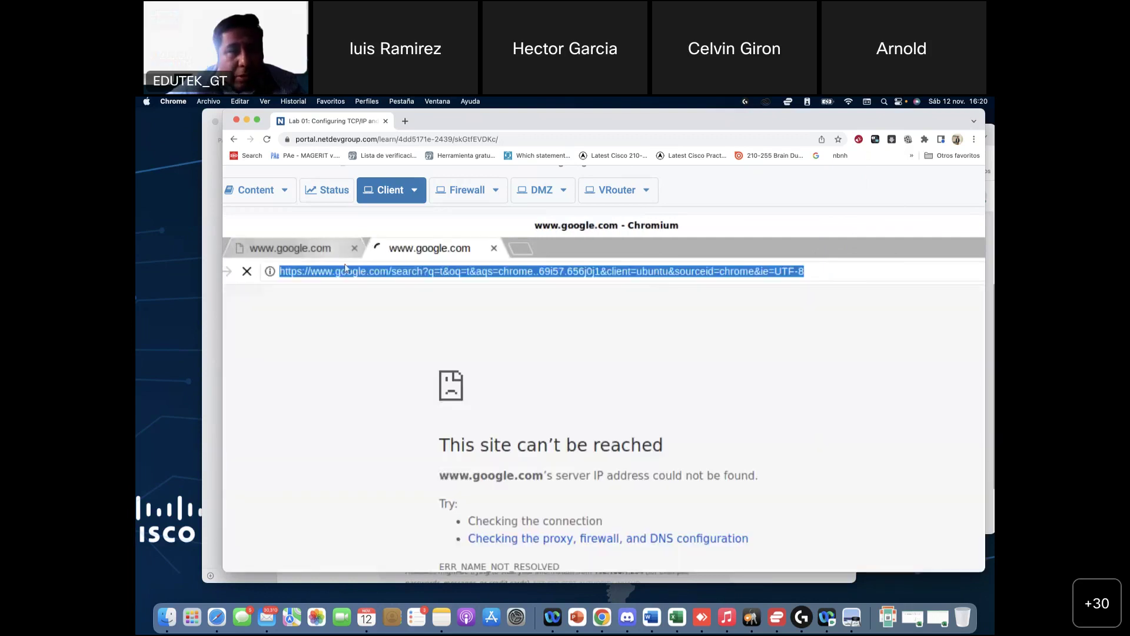
pyautogui.click(315, 271)
pyautogui.moveTo(428, 254); pyautogui.dragTo(840, 255)
pyautogui.press('BackSpace')
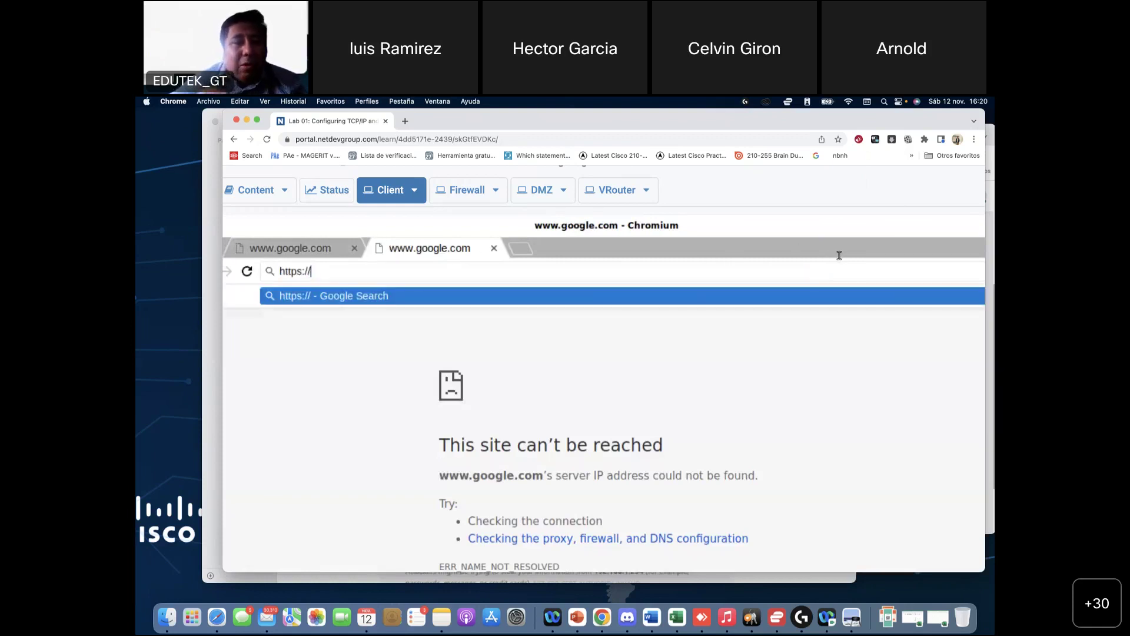
pyautogui.write('192.')
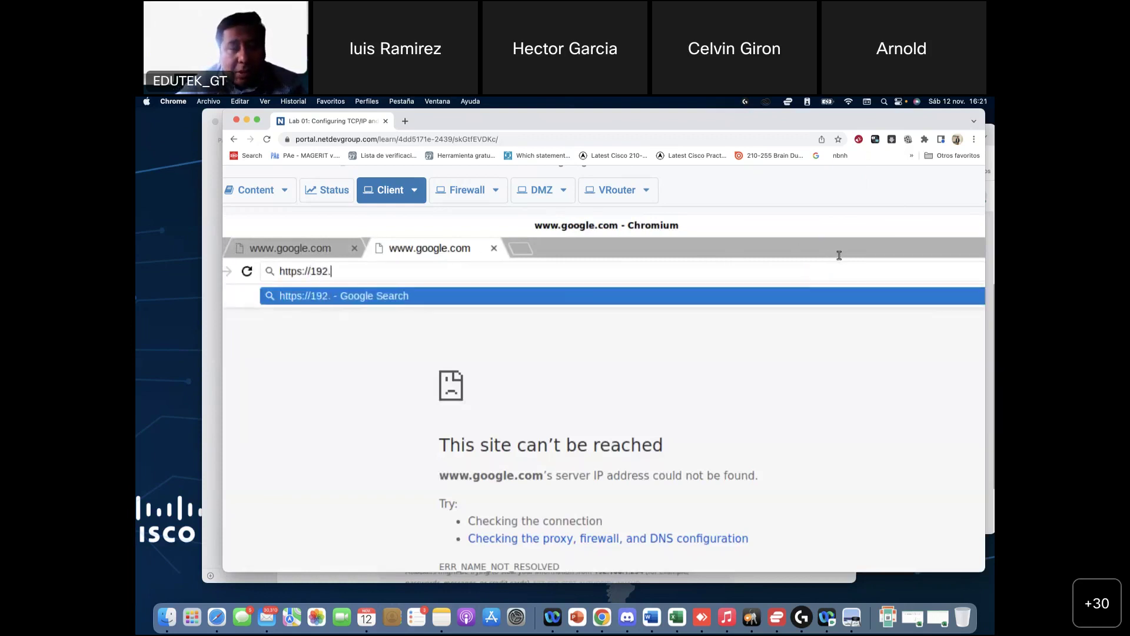
pyautogui.write('168.1.')
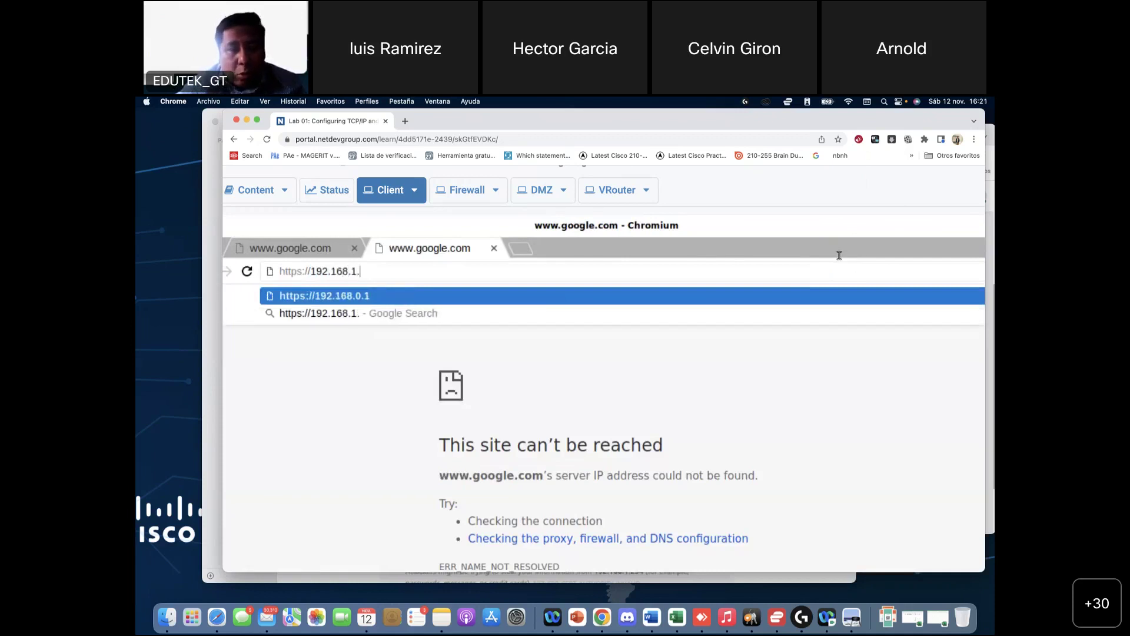
pyautogui.write('254')
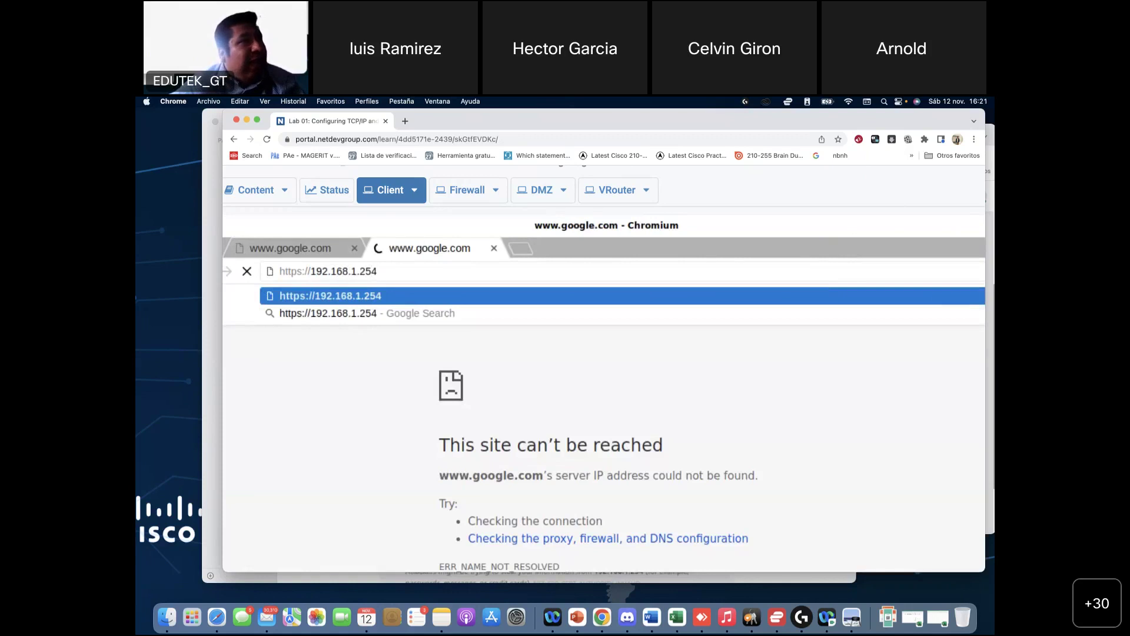
pyautogui.click(852, 617)
# Step: Scroll the lab guide up to Lab Settings and Lab Topology, then back down to Load Lab Configuration
pyautogui.scroll(2, 641, 367)
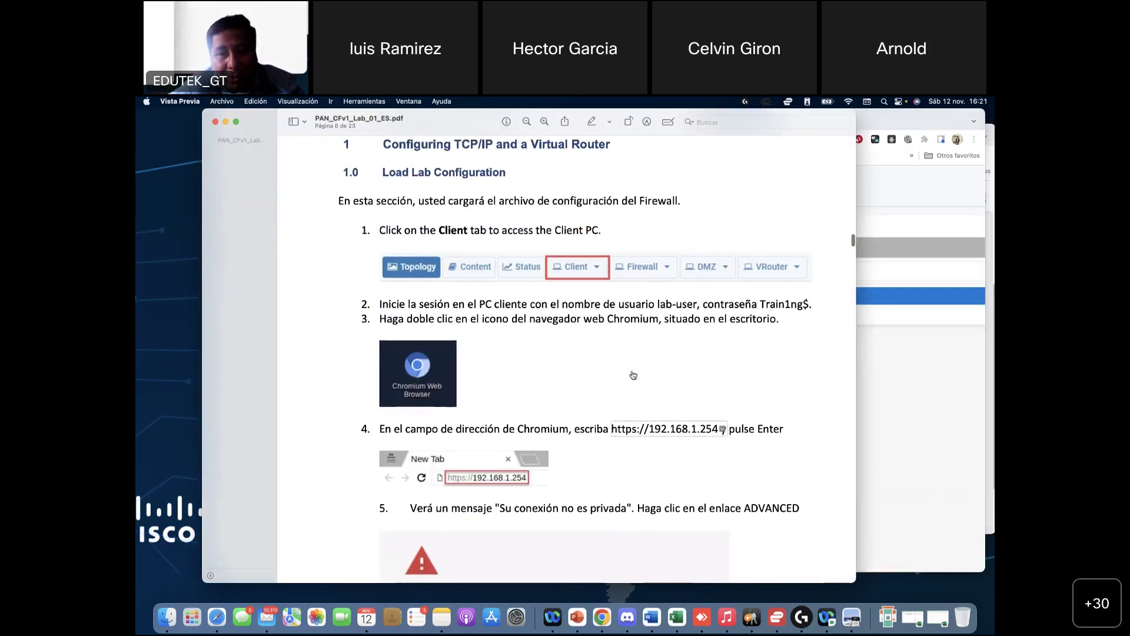
pyautogui.scroll(-3, 642, 367)
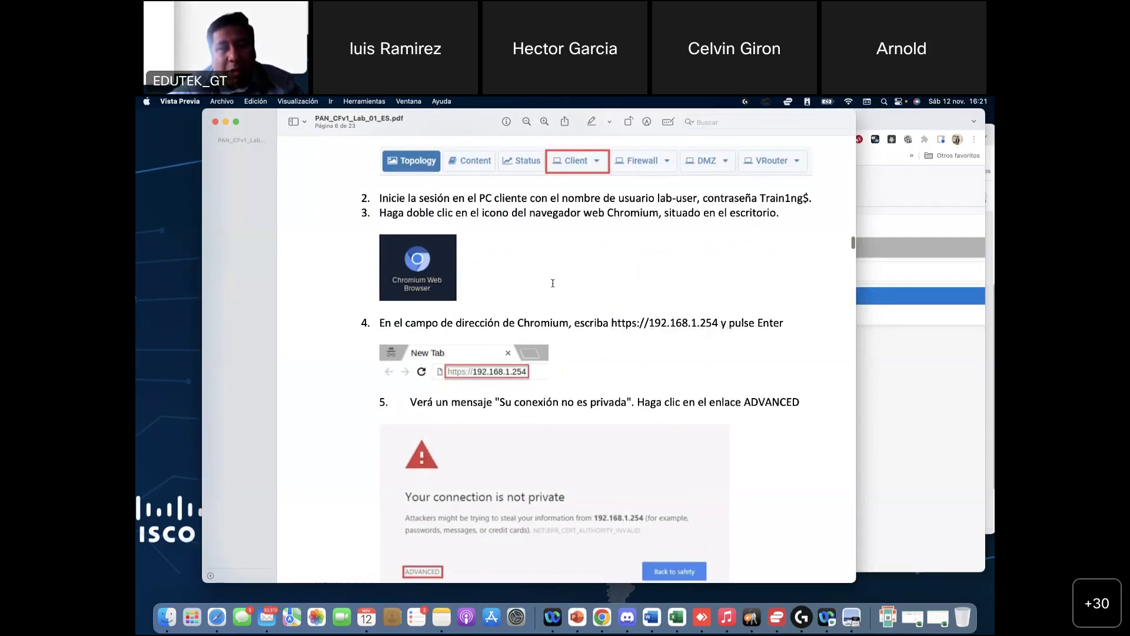
pyautogui.scroll(15, 534, 302)
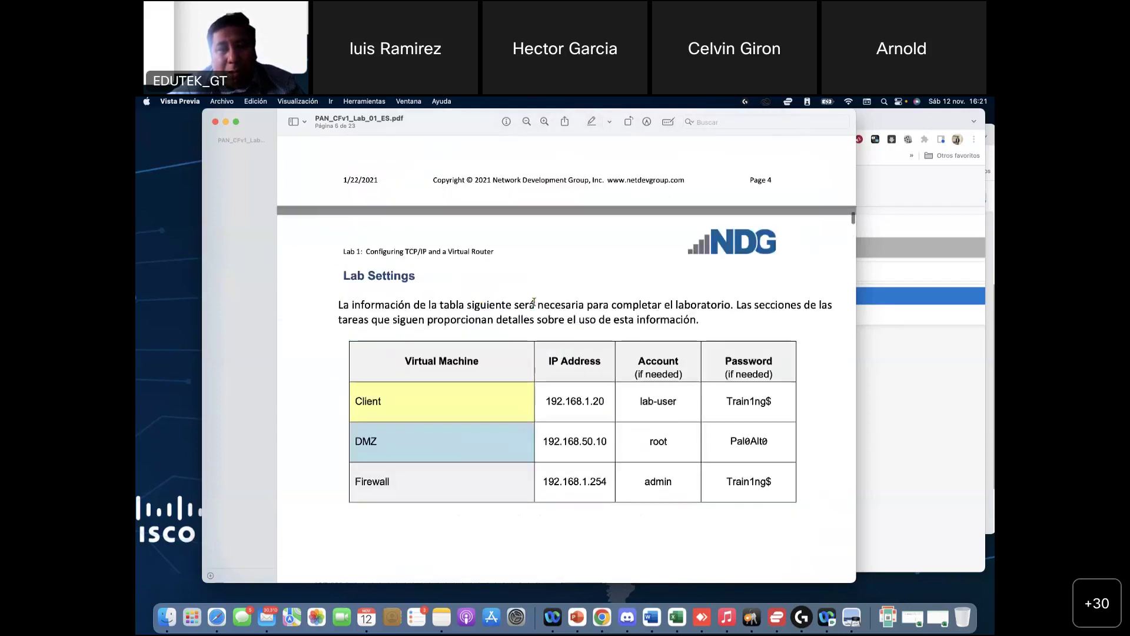
pyautogui.scroll(5, 534, 302)
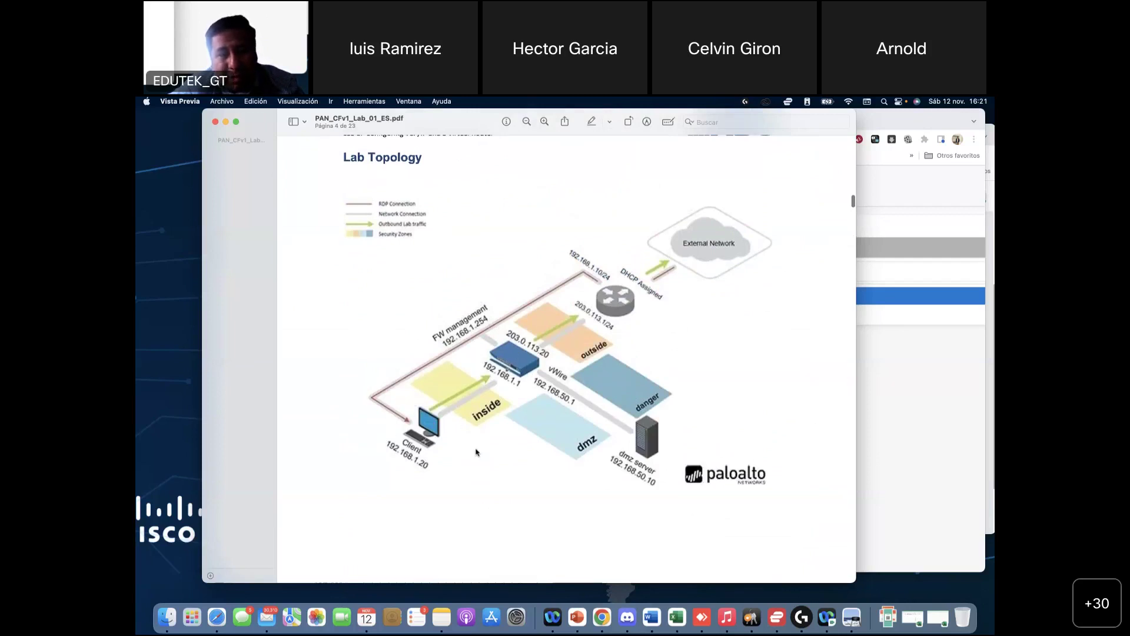
pyautogui.scroll(-10, 465, 453)
pyautogui.scroll(-7, 476, 451)
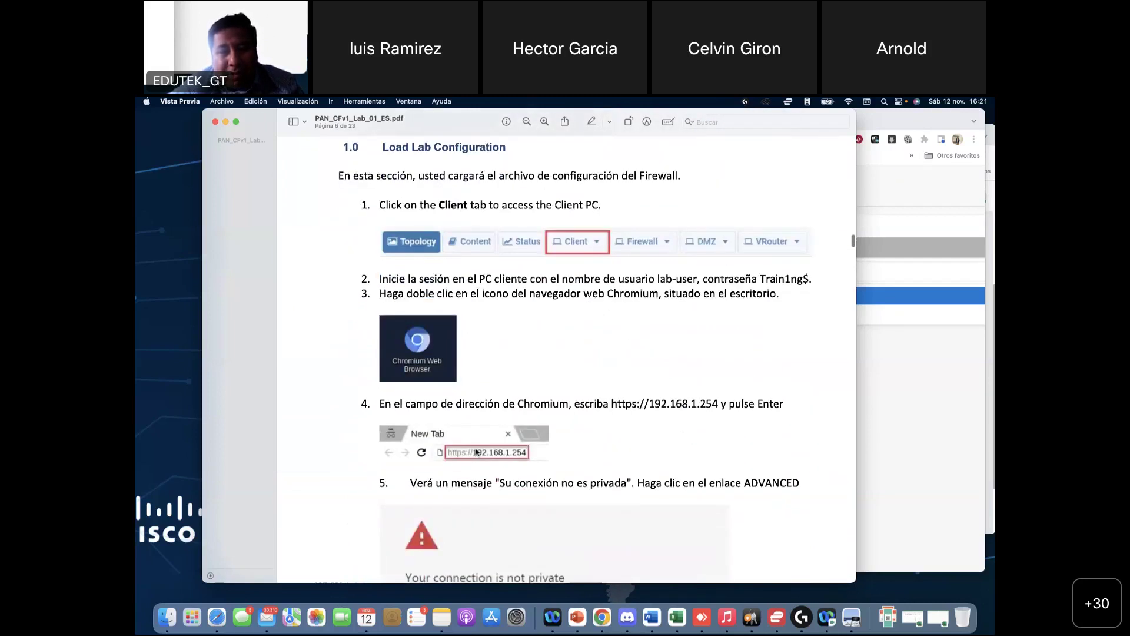
pyautogui.scroll(-5, 475, 452)
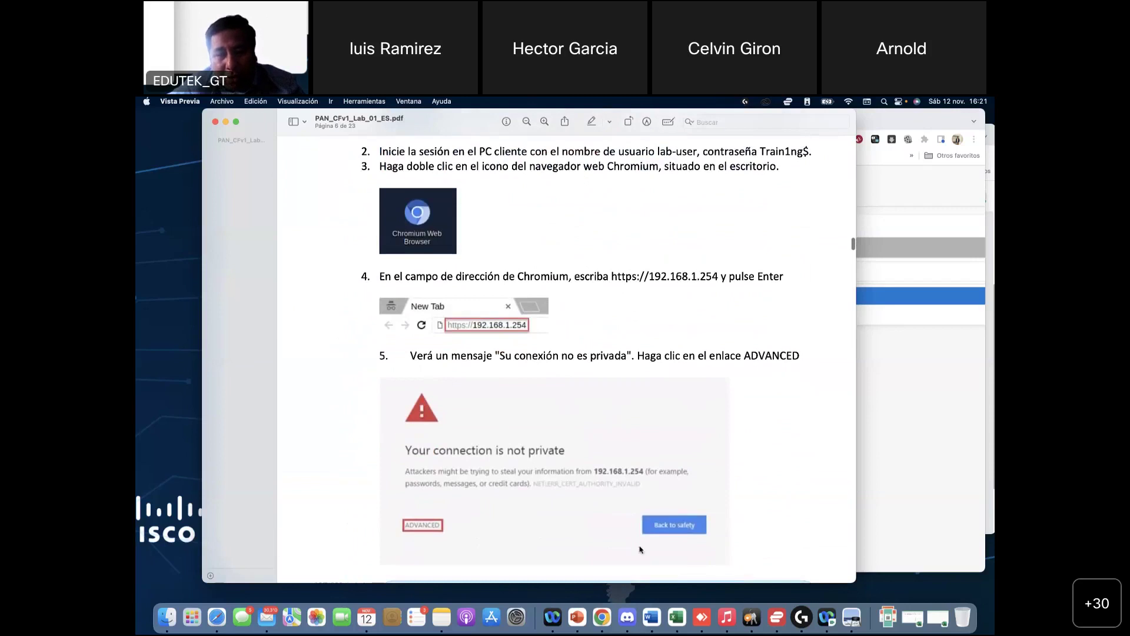
pyautogui.click(927, 402)
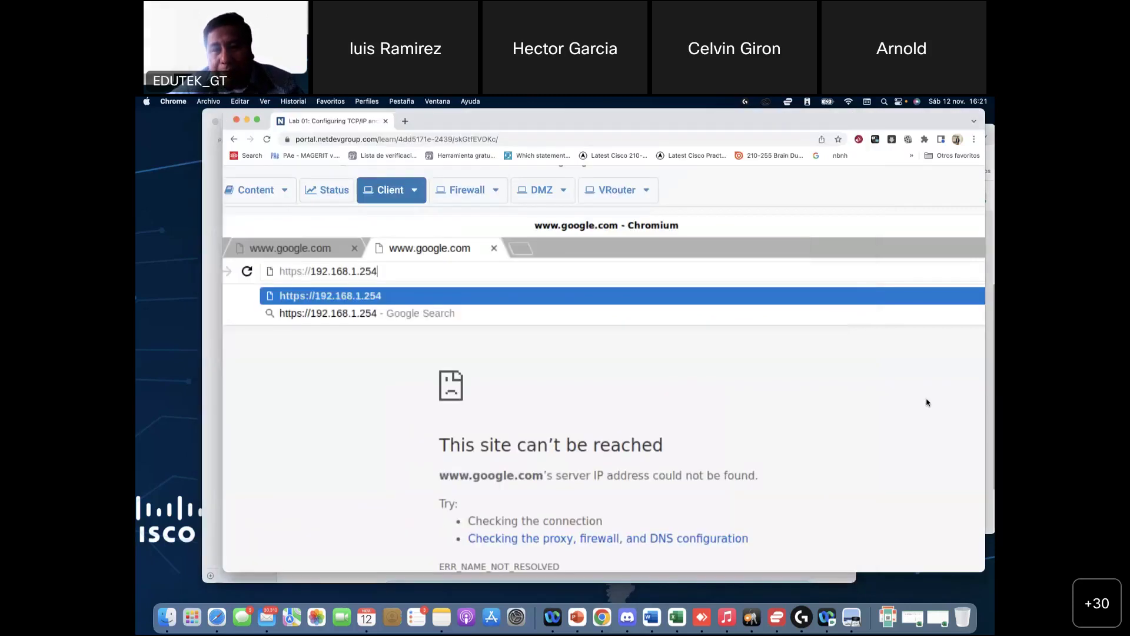
pyautogui.click(457, 294)
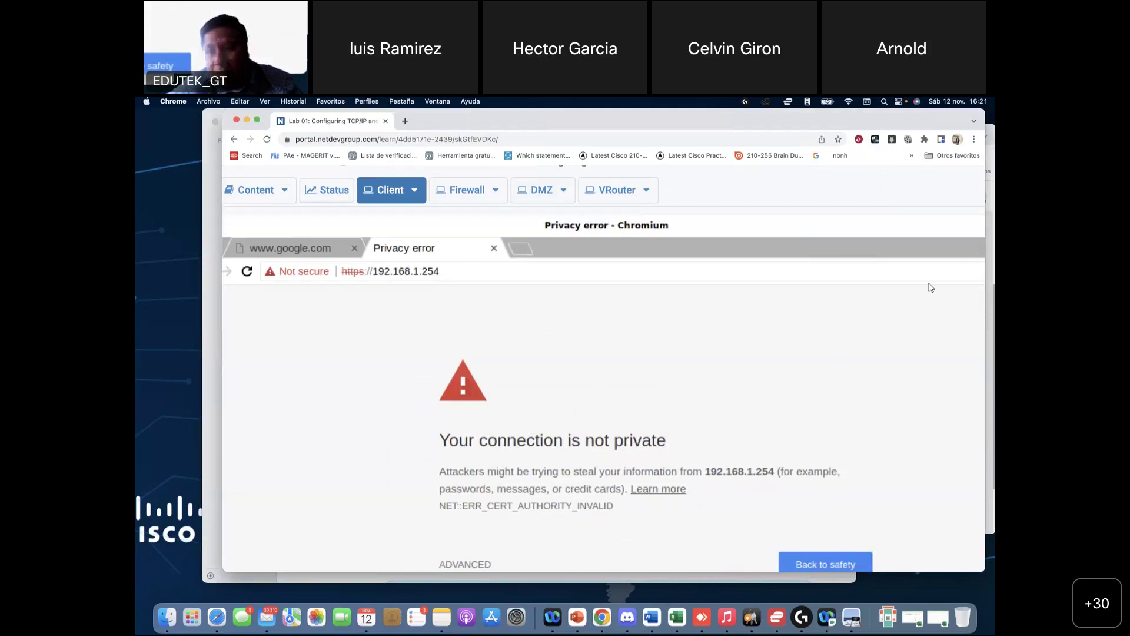
pyautogui.click(471, 564)
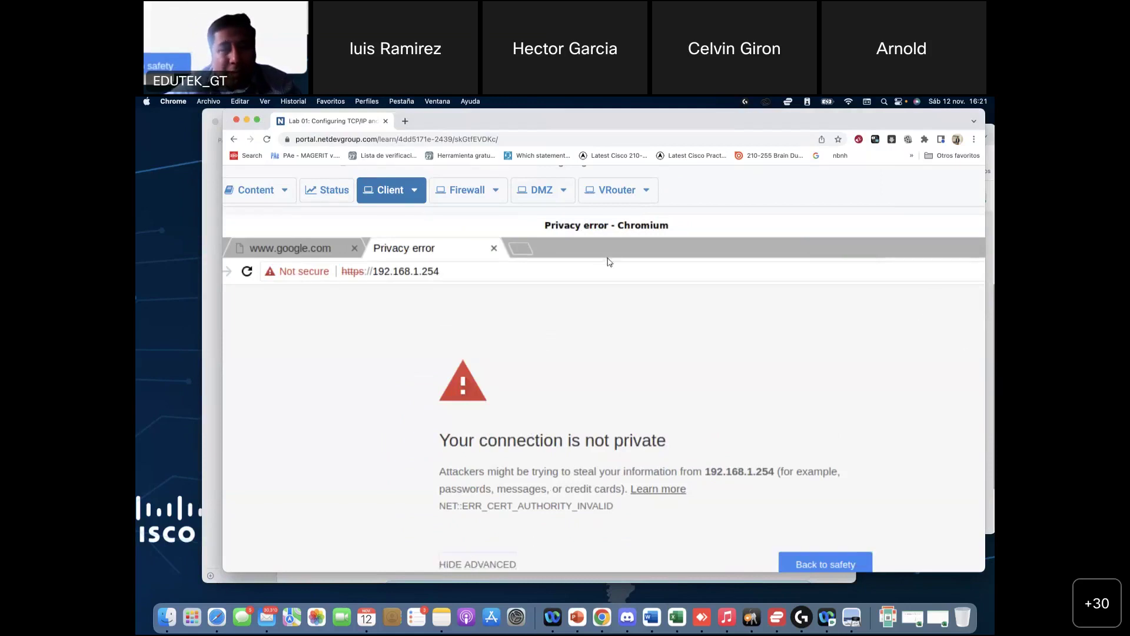
# Step: Toggle the Client display between Actual Size and Scale Display, ending at actual size
pyautogui.click(414, 189)
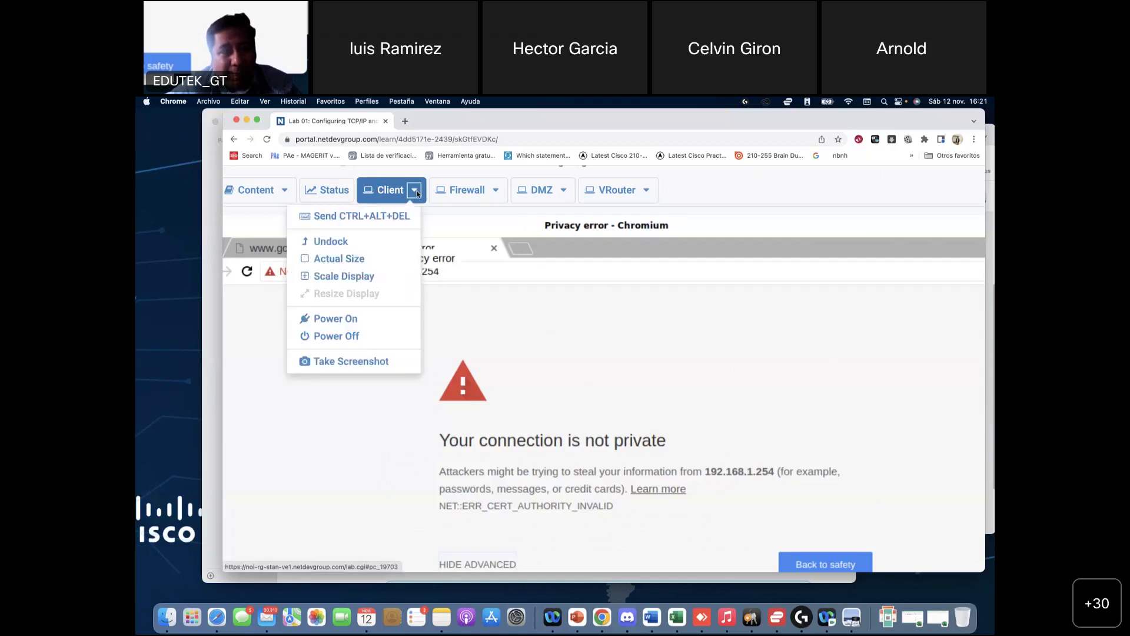
pyautogui.click(356, 259)
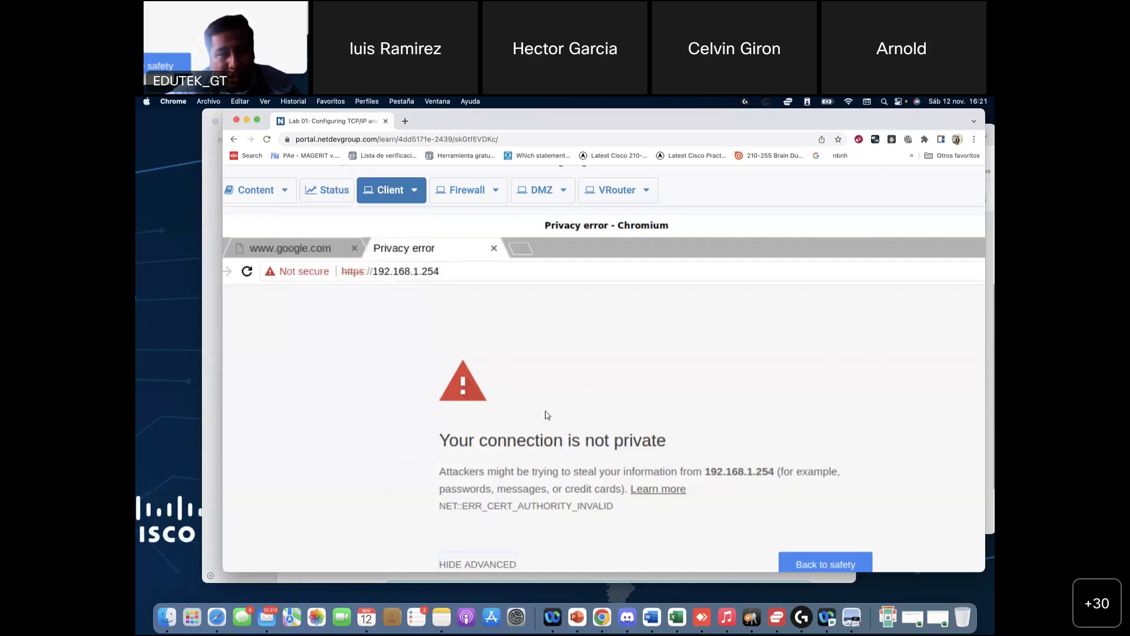
pyautogui.click(414, 189)
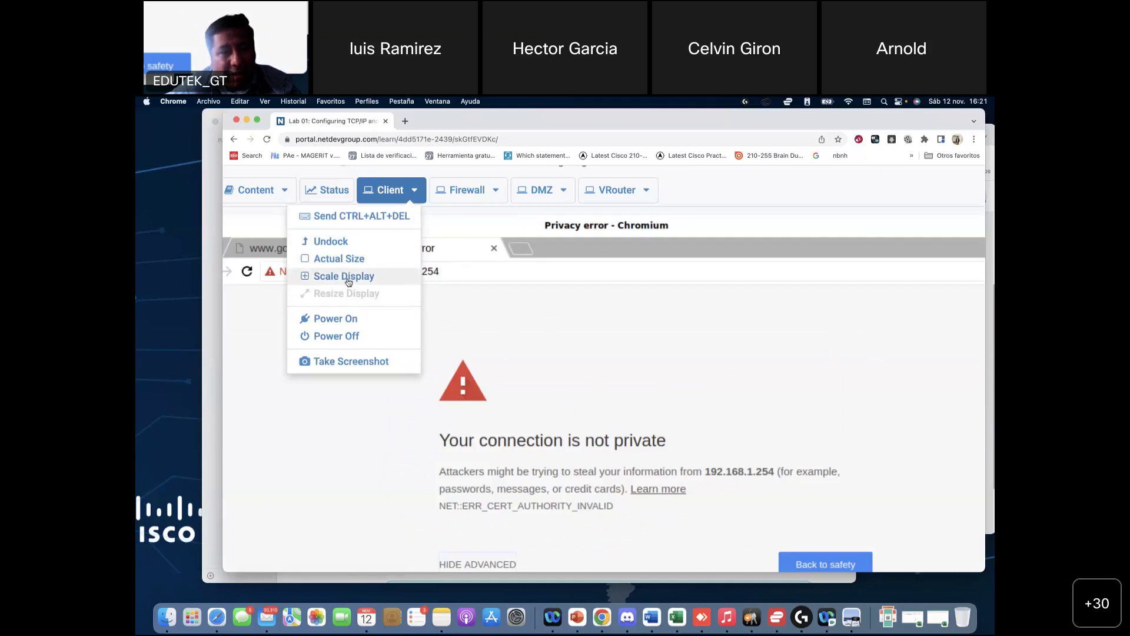
pyautogui.click(348, 276)
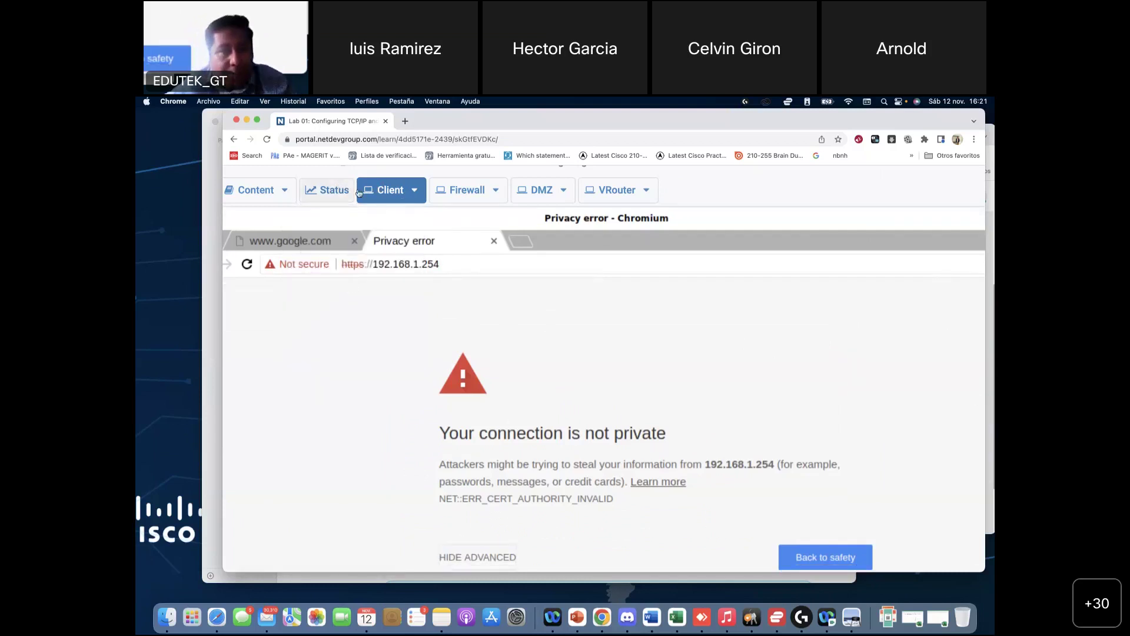
pyautogui.click(403, 188)
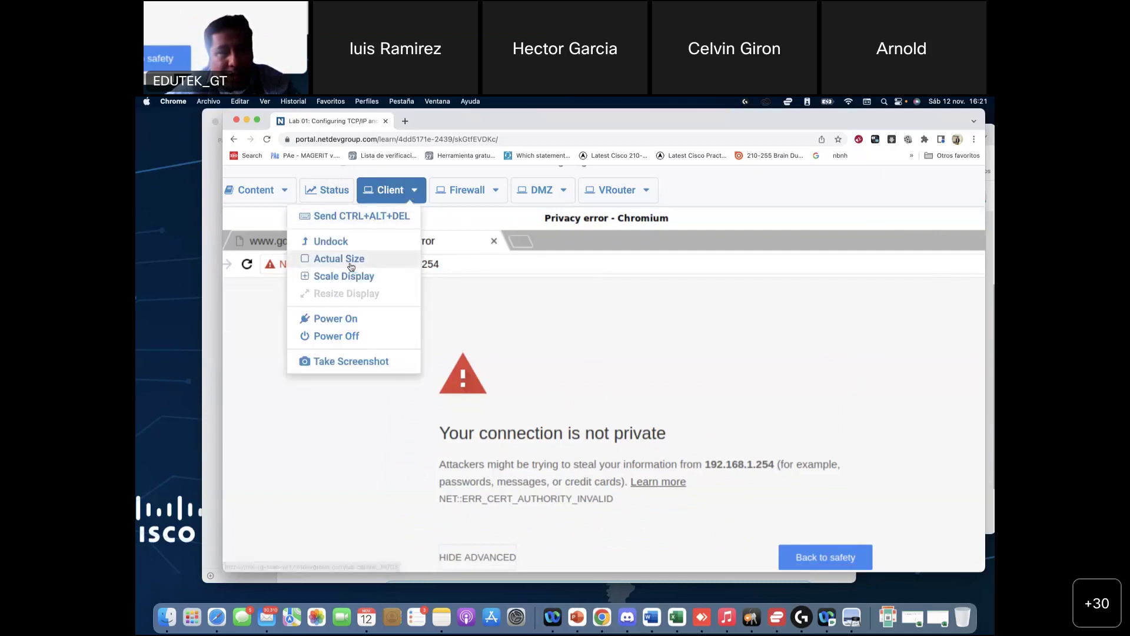
pyautogui.click(336, 258)
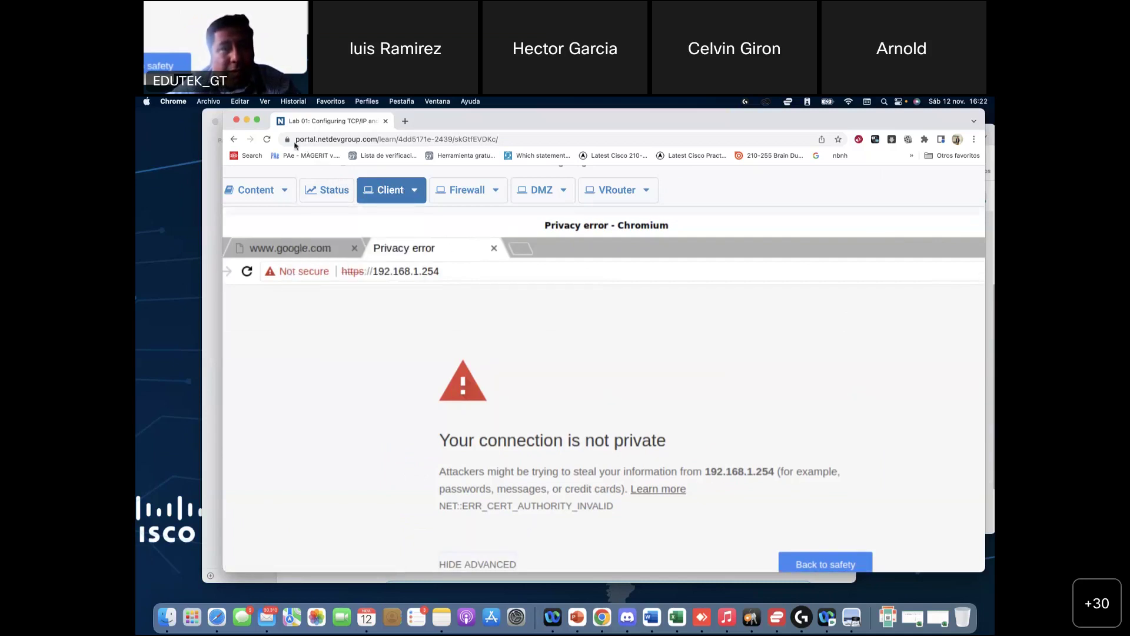
# Step: Make the lab browser full screen and switch the Client display between actual size and scaled, ending at actual size
pyautogui.click(257, 120)
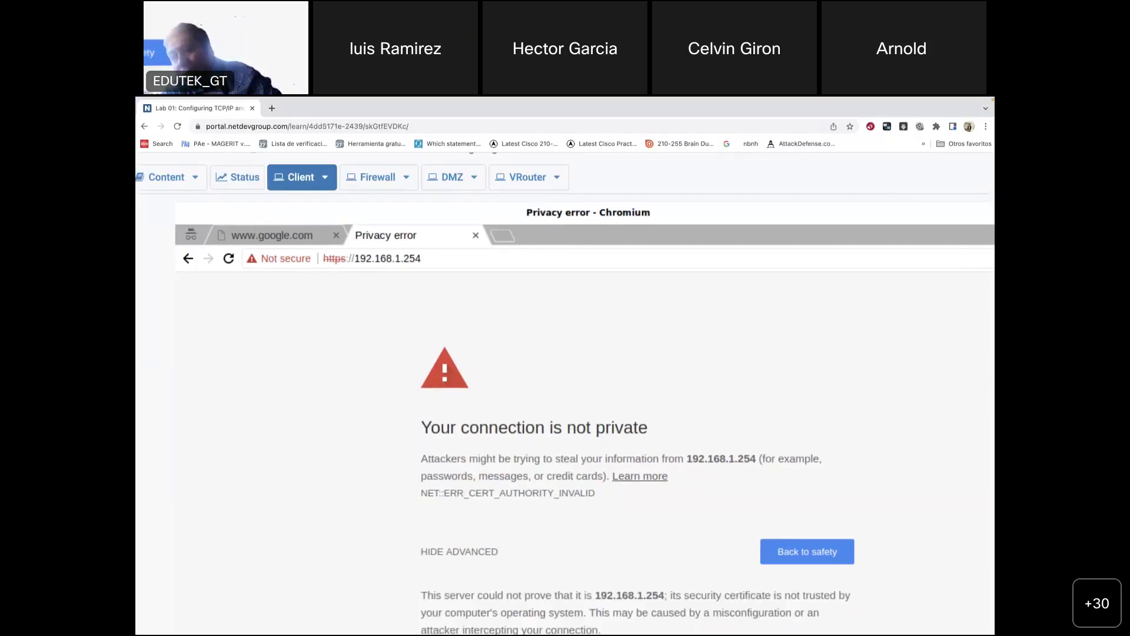
pyautogui.moveTo(170, 100)
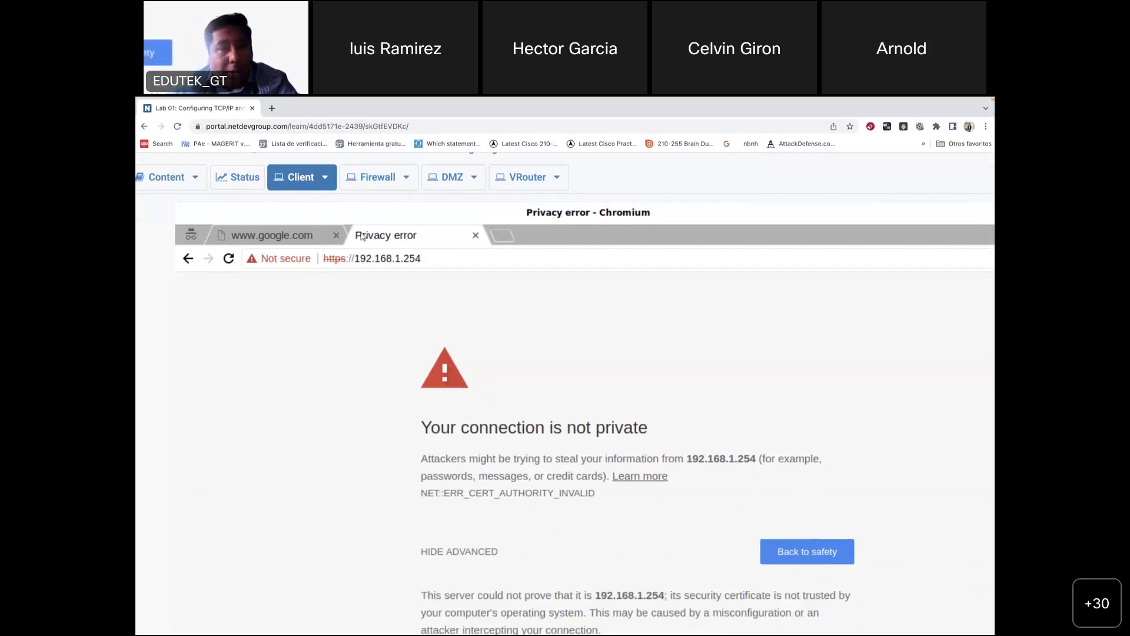
pyautogui.click(325, 178)
pyautogui.click(270, 251)
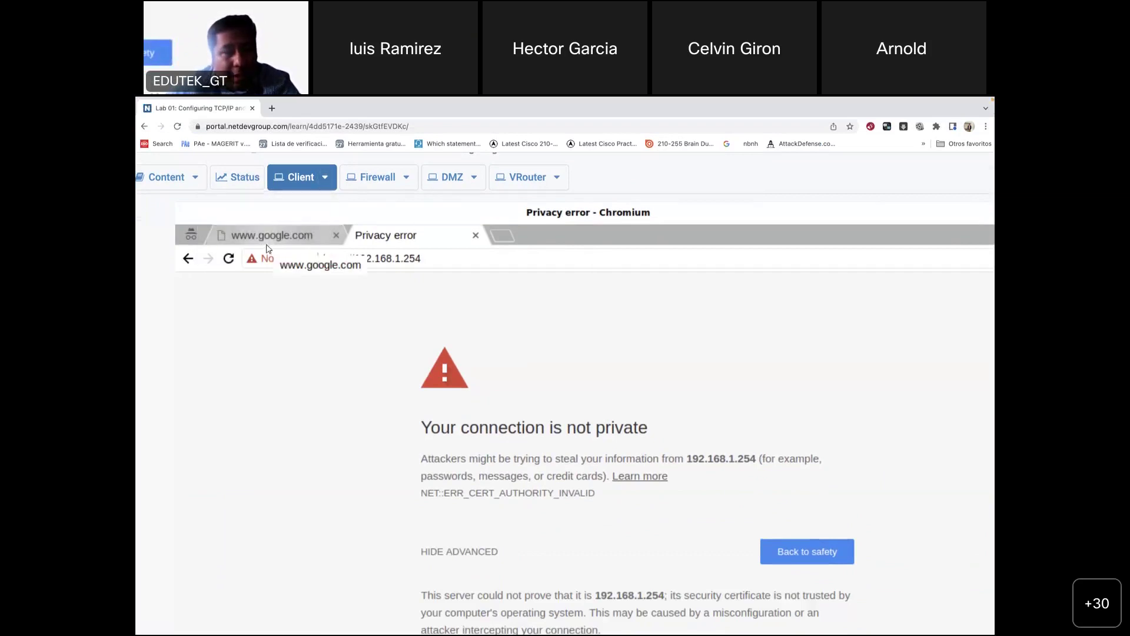
pyautogui.click(328, 175)
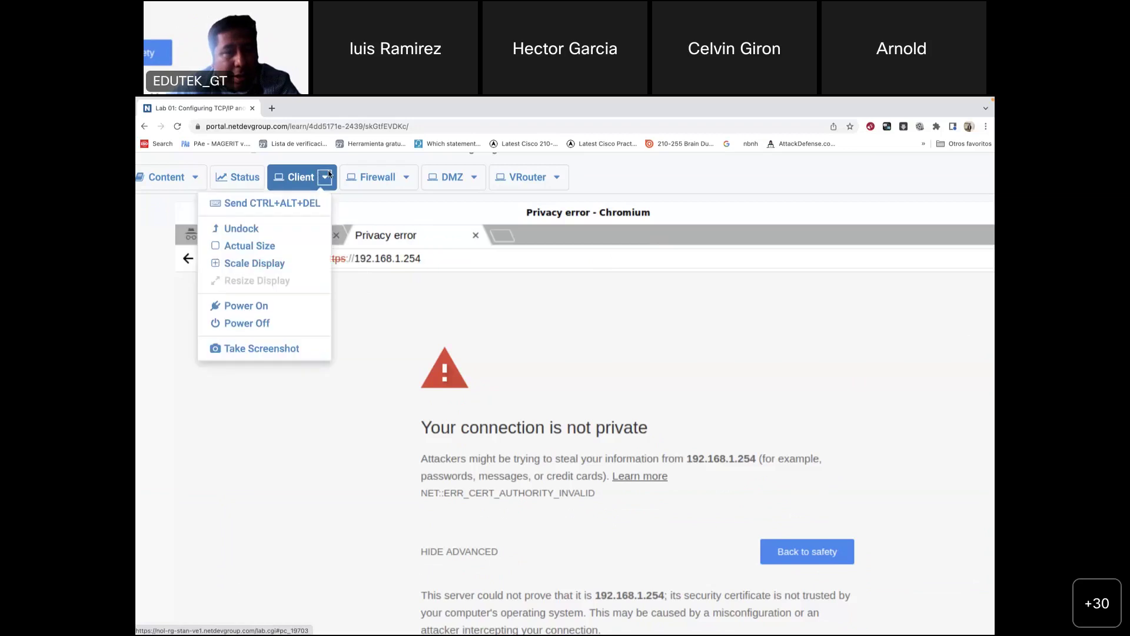
pyautogui.click(270, 267)
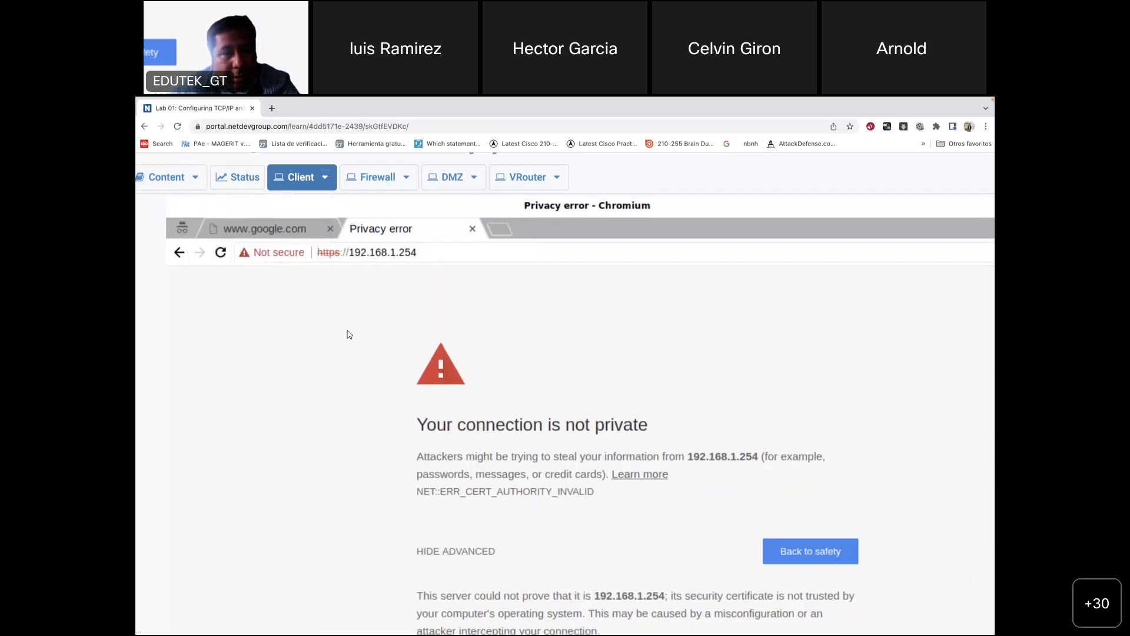
pyautogui.click(325, 177)
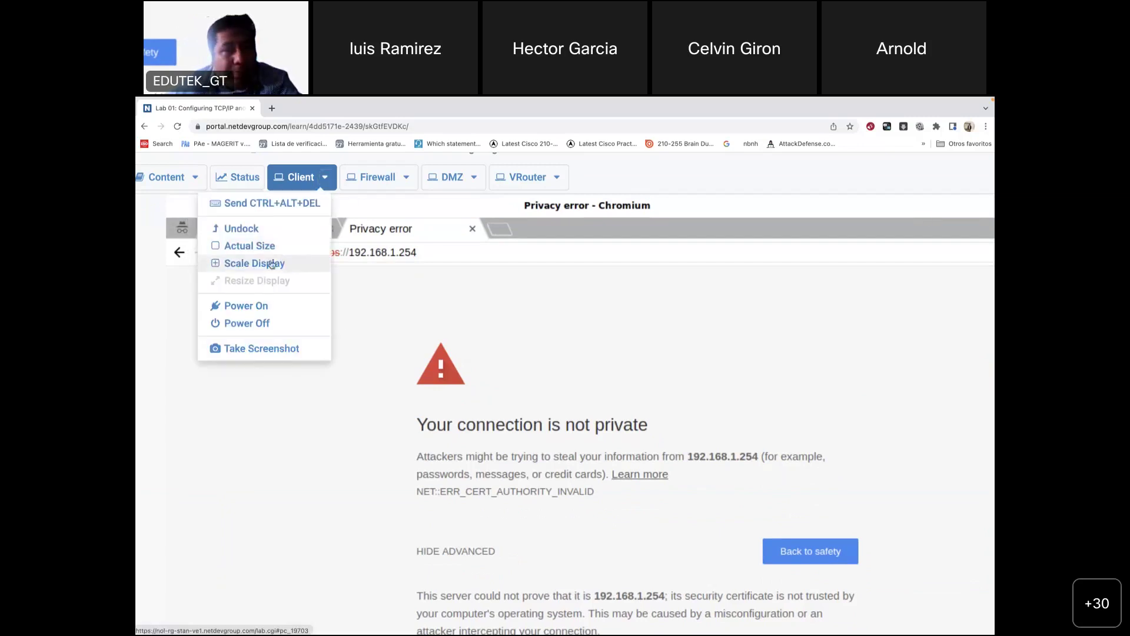
pyautogui.click(264, 245)
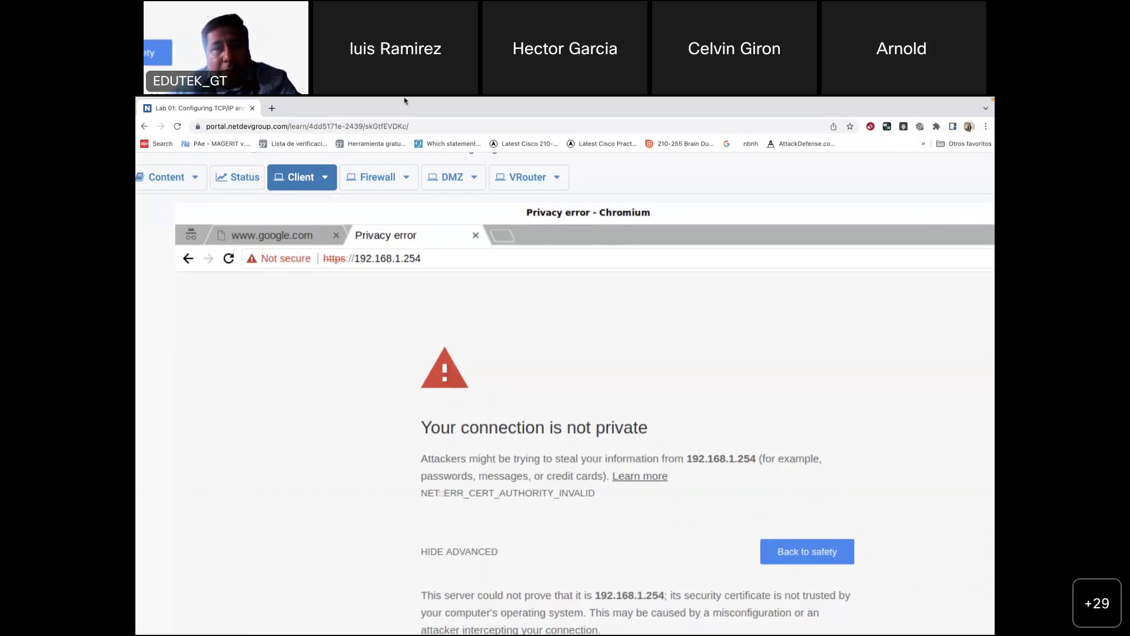
# Step: Exit full screen, check the open browser tabs list, and bring up the Client display options
pyautogui.moveTo(404, 99)
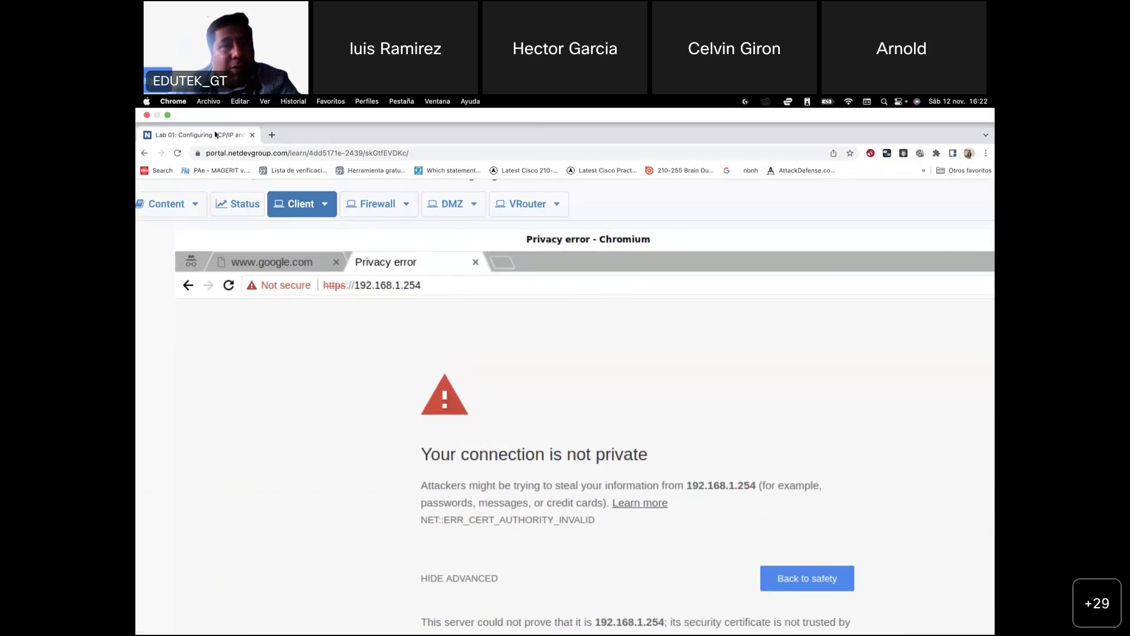
pyautogui.click(167, 116)
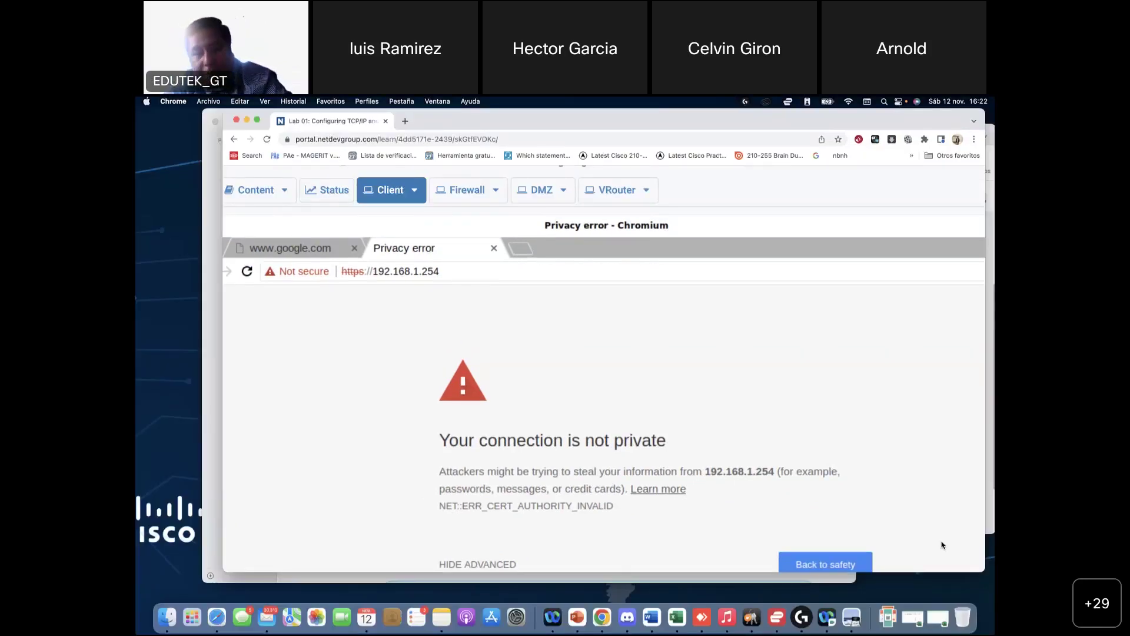
pyautogui.click(974, 127)
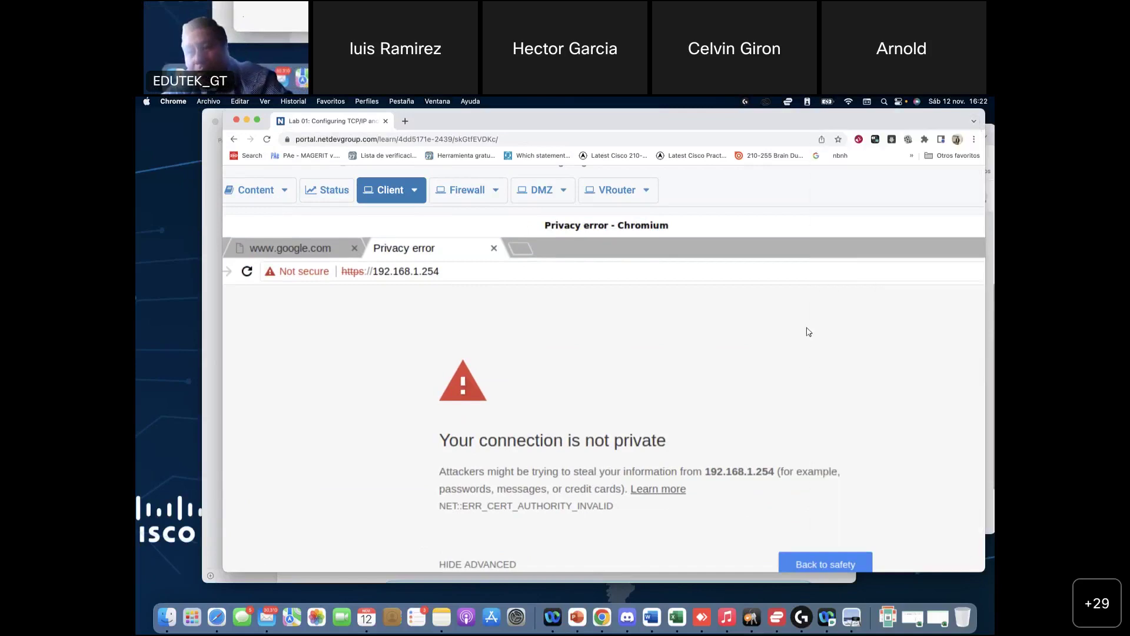
pyautogui.click(809, 330)
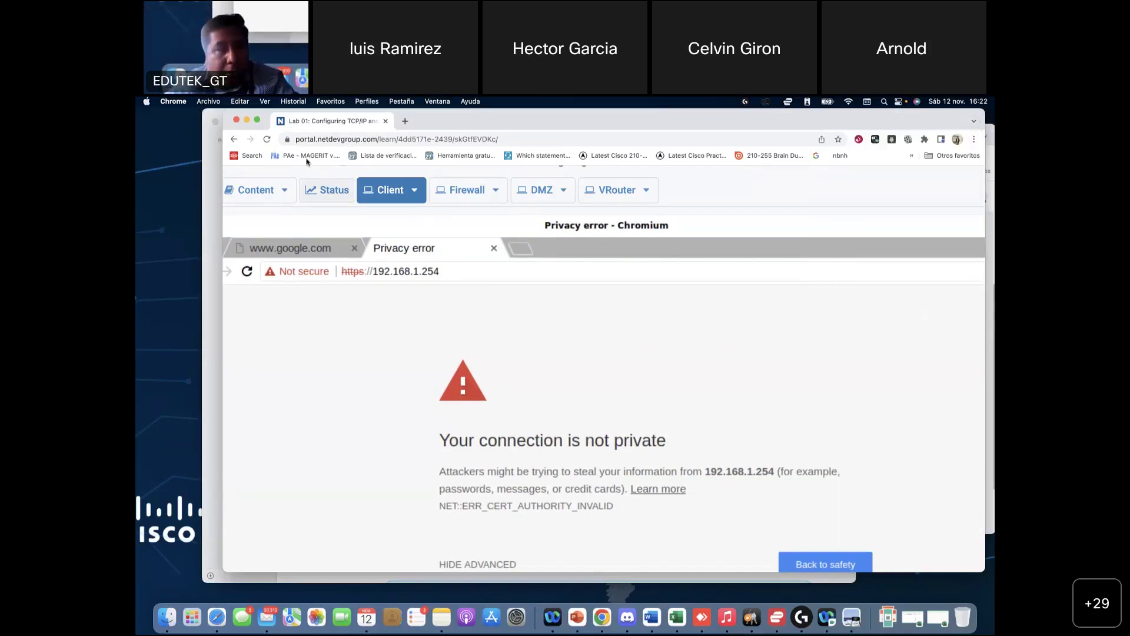
pyautogui.click(415, 194)
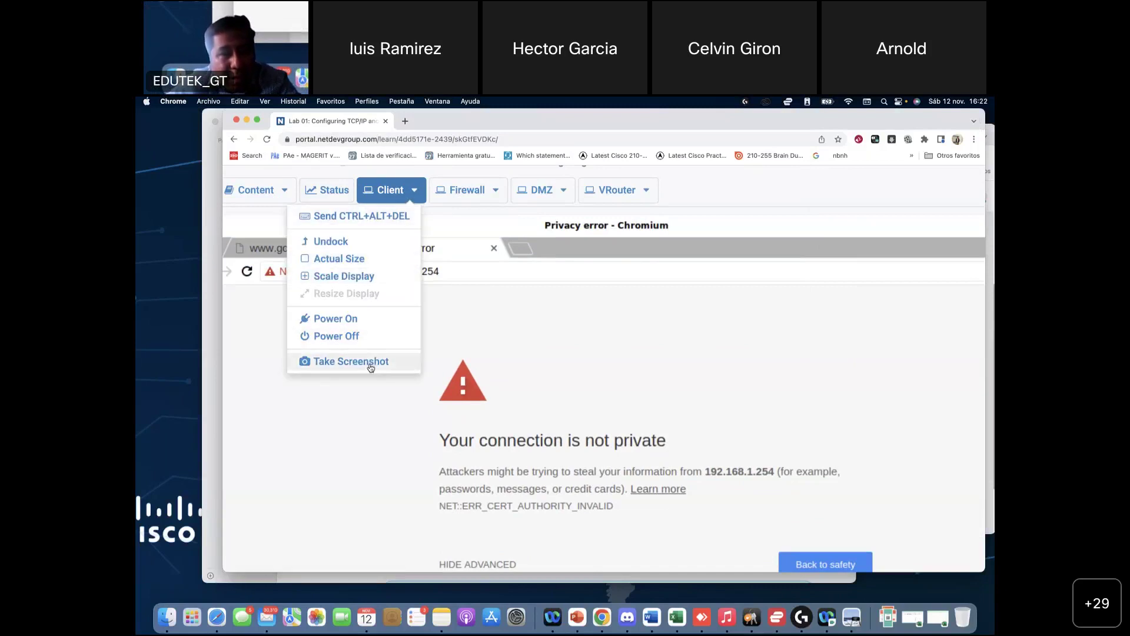
pyautogui.click(360, 244)
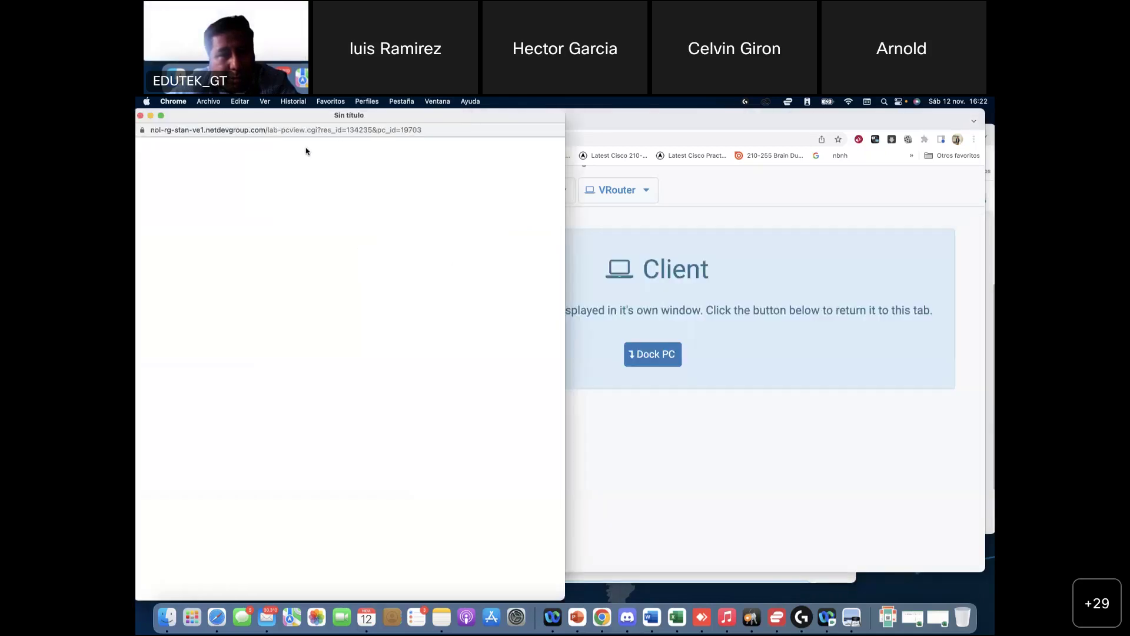
pyautogui.click(141, 116)
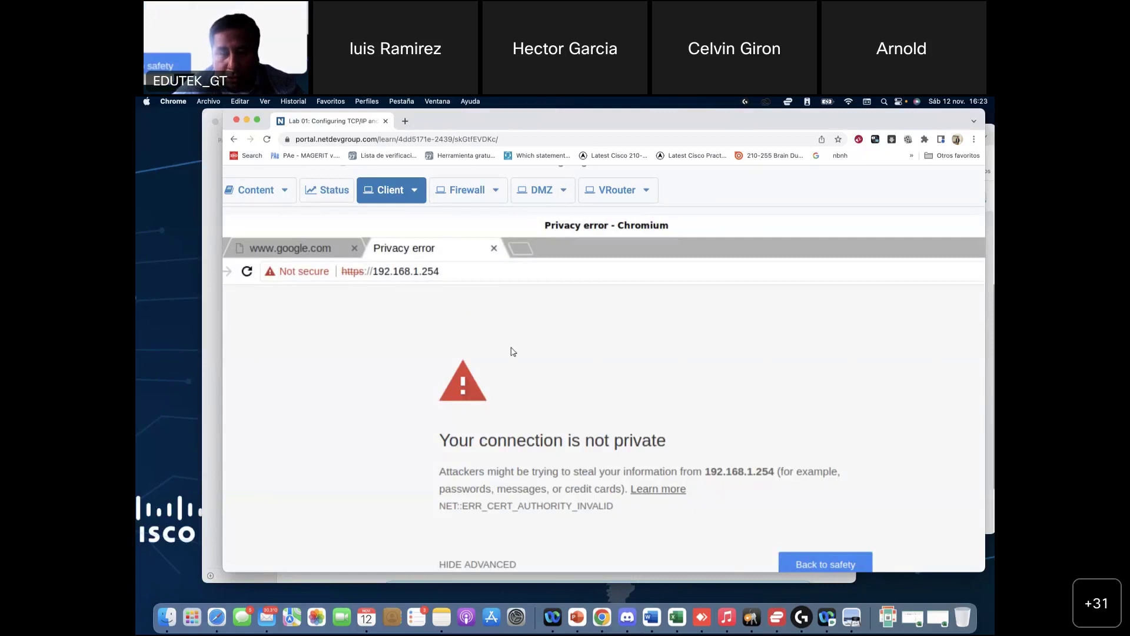
pyautogui.click(449, 269)
pyautogui.write('------------------------------')
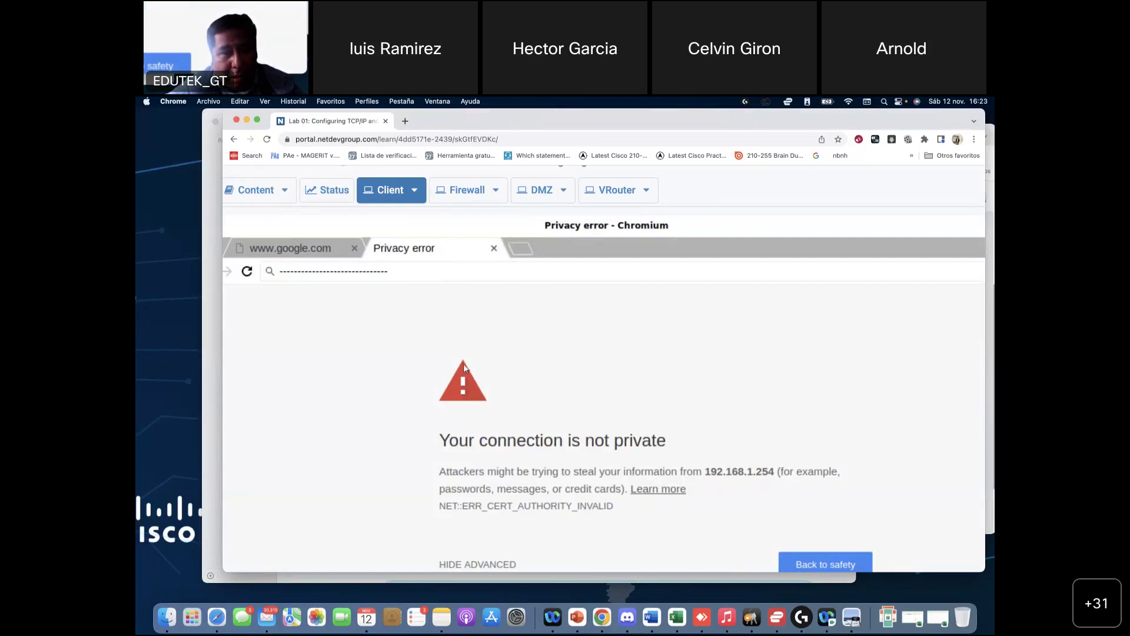
pyautogui.click(339, 265)
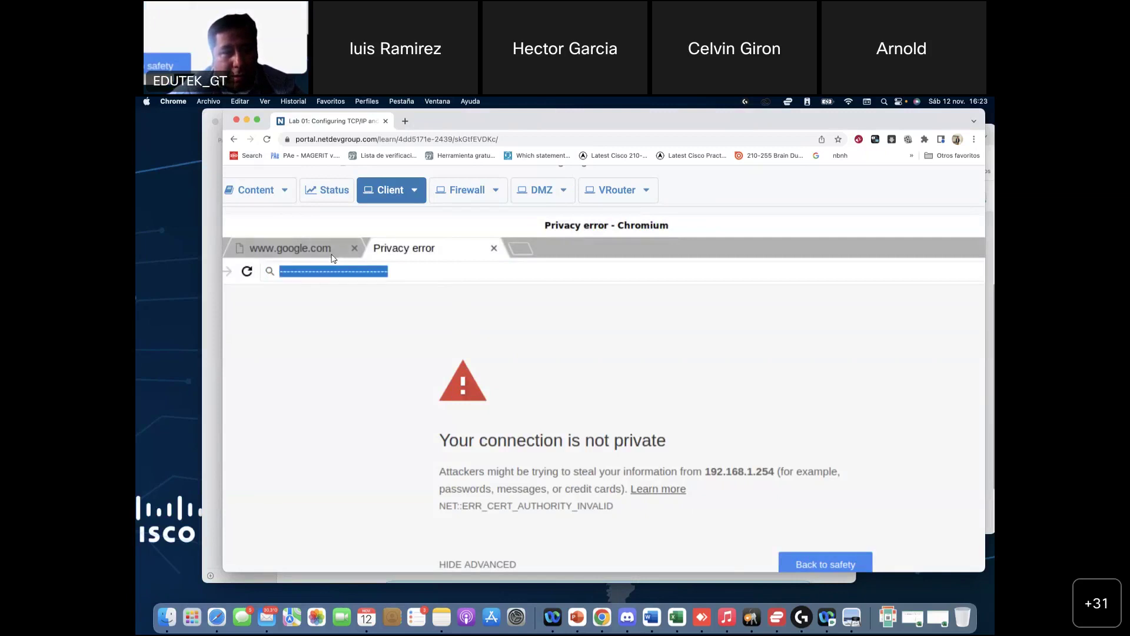
pyautogui.click(334, 256)
# Step: Replace that tab's address with 192.168.1.254 and load it
pyautogui.moveTo(312, 273); pyautogui.dragTo(892, 287)
pyautogui.press('BackSpace')
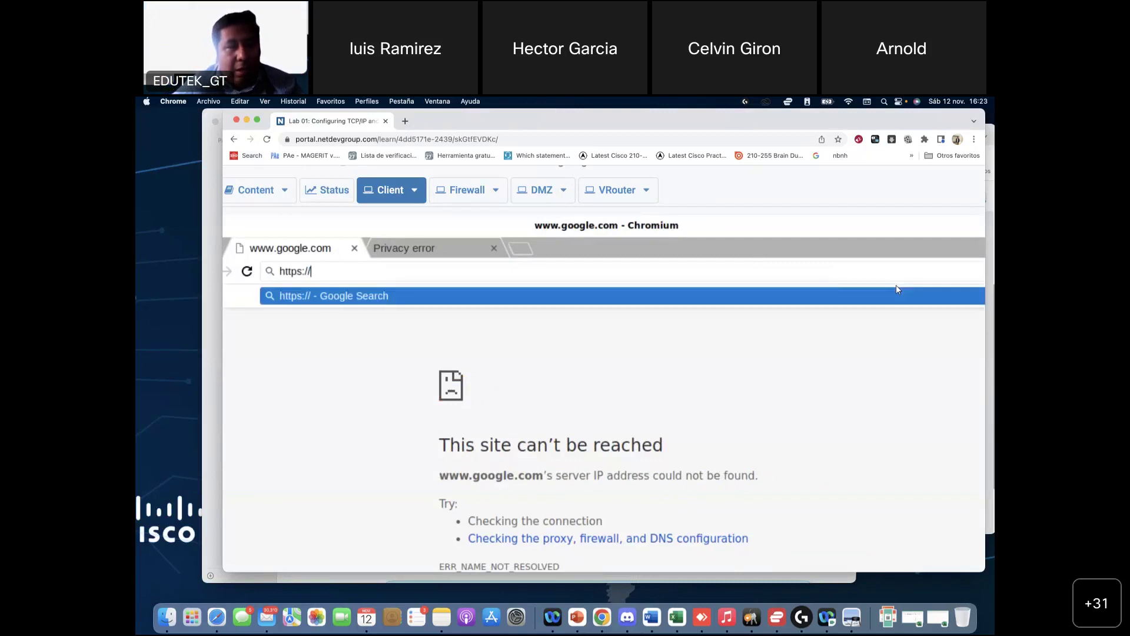
pyautogui.write('192.178')
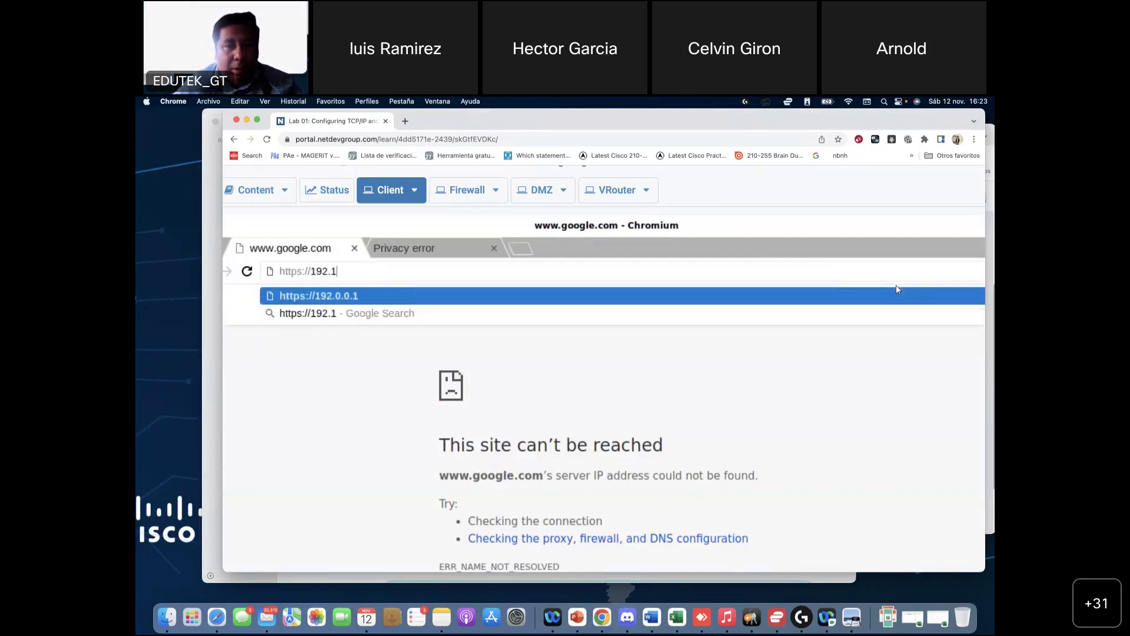
pyautogui.press('BackSpace')
pyautogui.press('BackSpace')
pyautogui.press('BackSpace')
pyautogui.write('88')
pyautogui.press('BackSpace')
pyautogui.press('BackSpace')
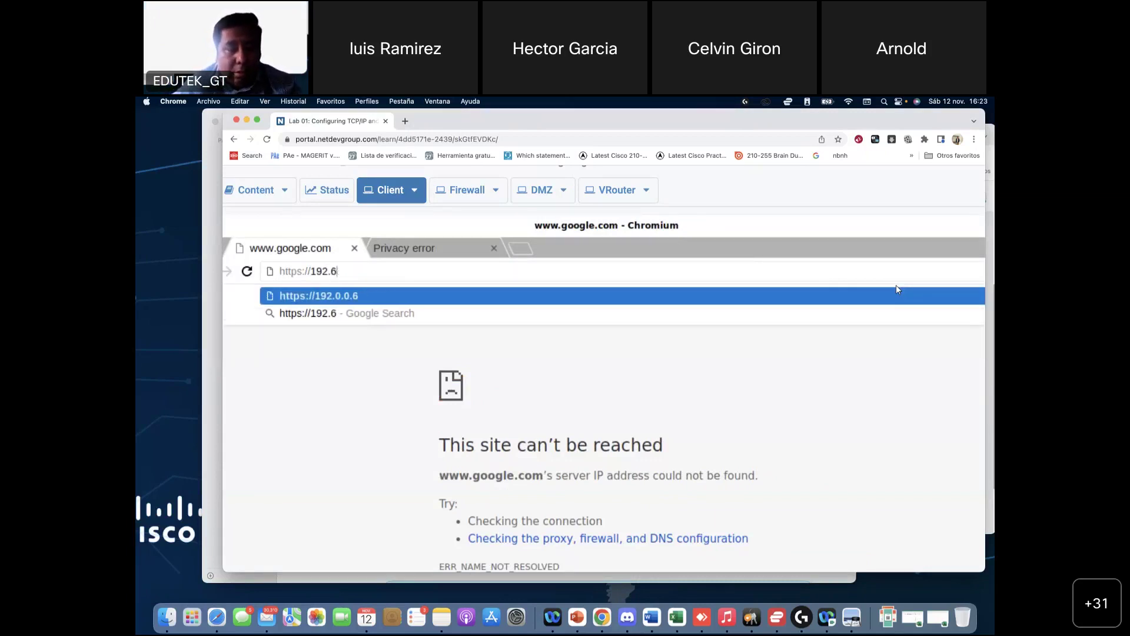
pyautogui.write('168.')
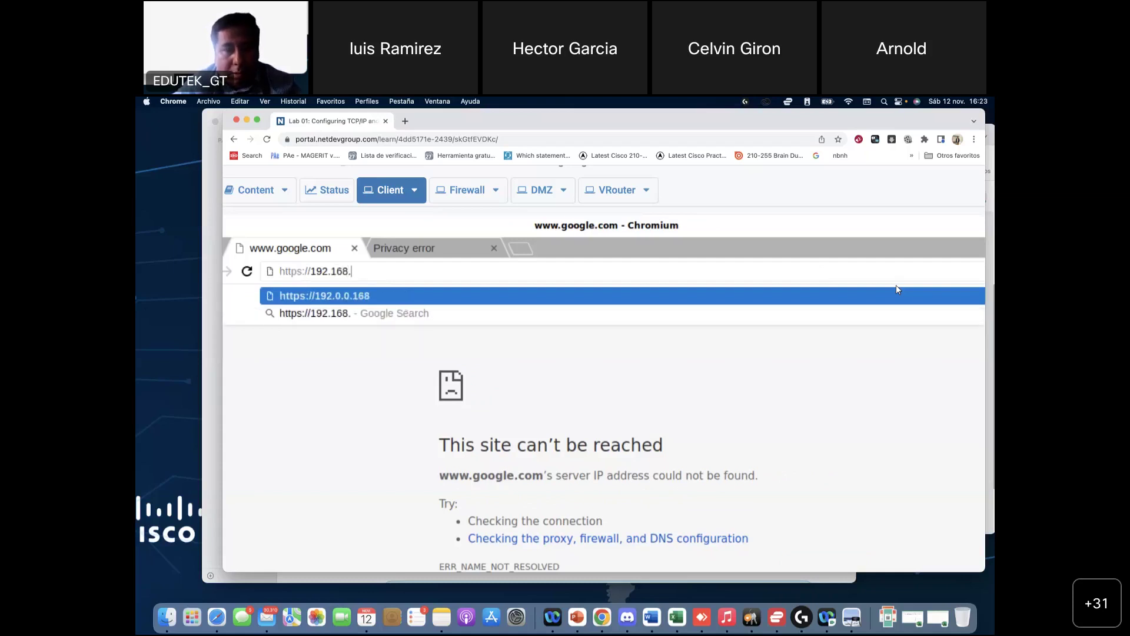
pyautogui.write('1.254')
pyautogui.press('Return')
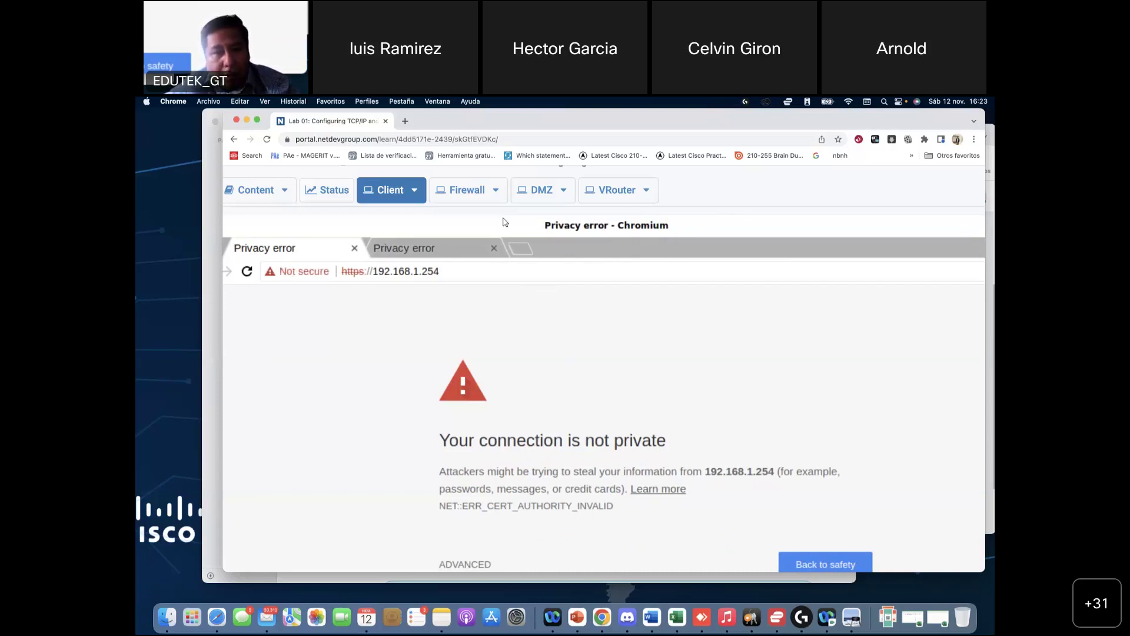
# Step: Resize the lab browser, make it full screen, and expand the warning's advanced certificate details
pyautogui.moveTo(414, 126); pyautogui.dragTo(445, 138)
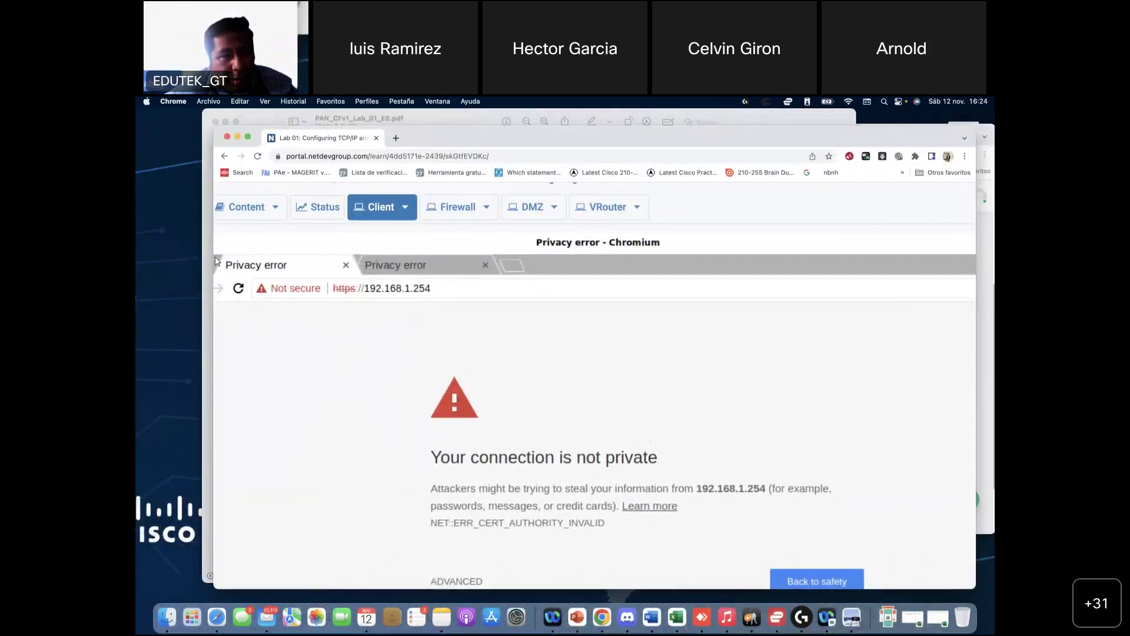
pyautogui.moveTo(214, 256); pyautogui.dragTo(200, 288)
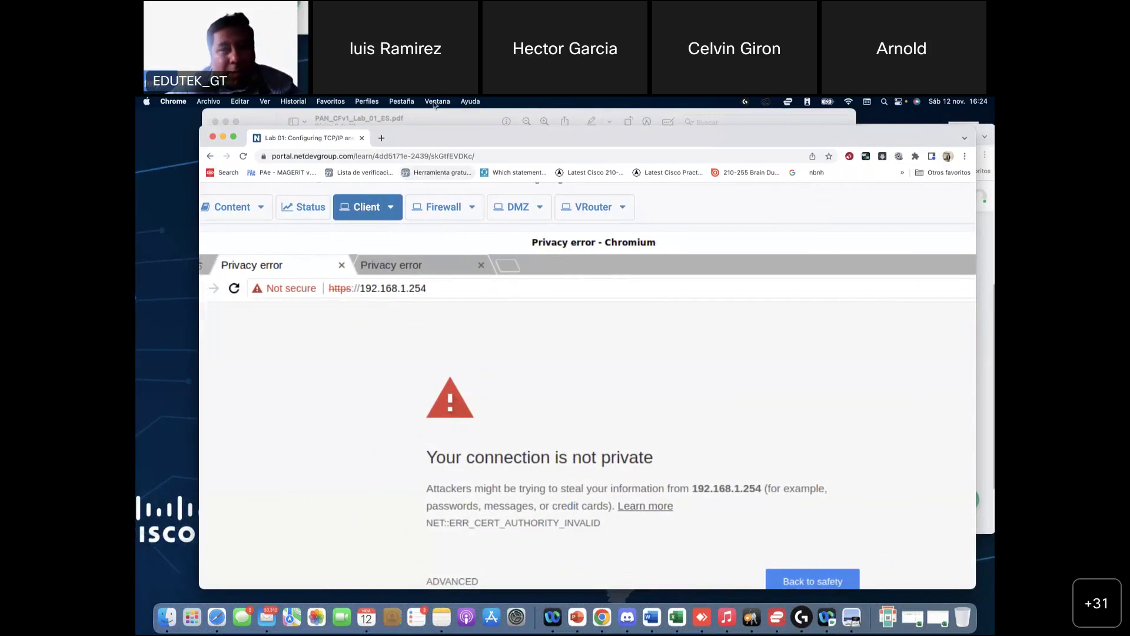
pyautogui.click(234, 139)
pyautogui.click(460, 552)
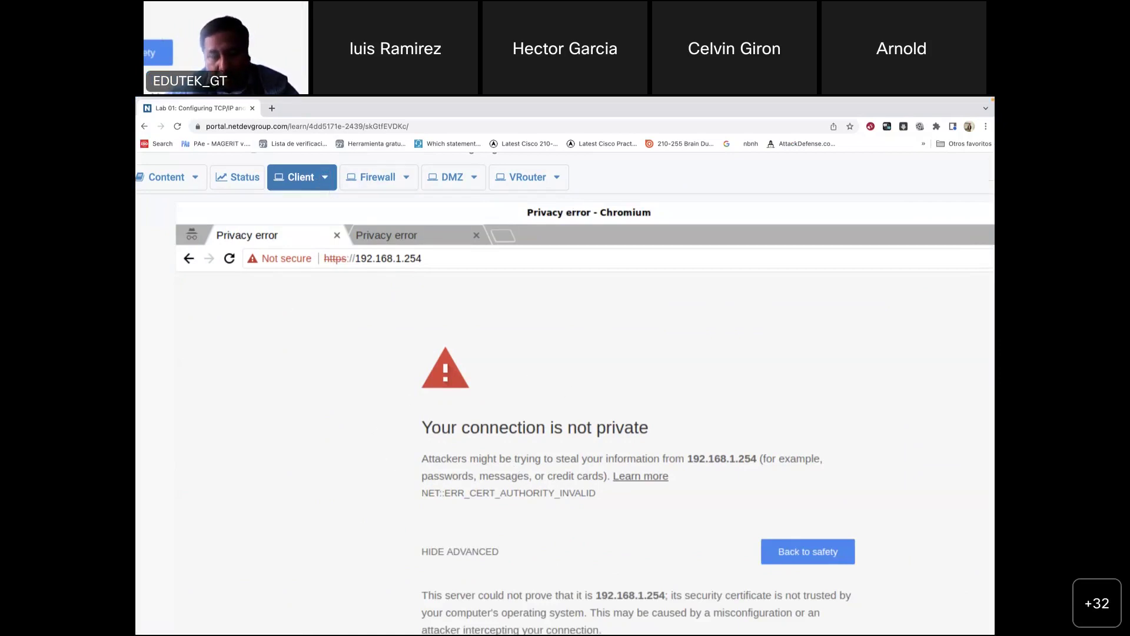
# Step: Exit full screen, then resize and reposition the client's Chromium window
pyautogui.moveTo(213, 98)
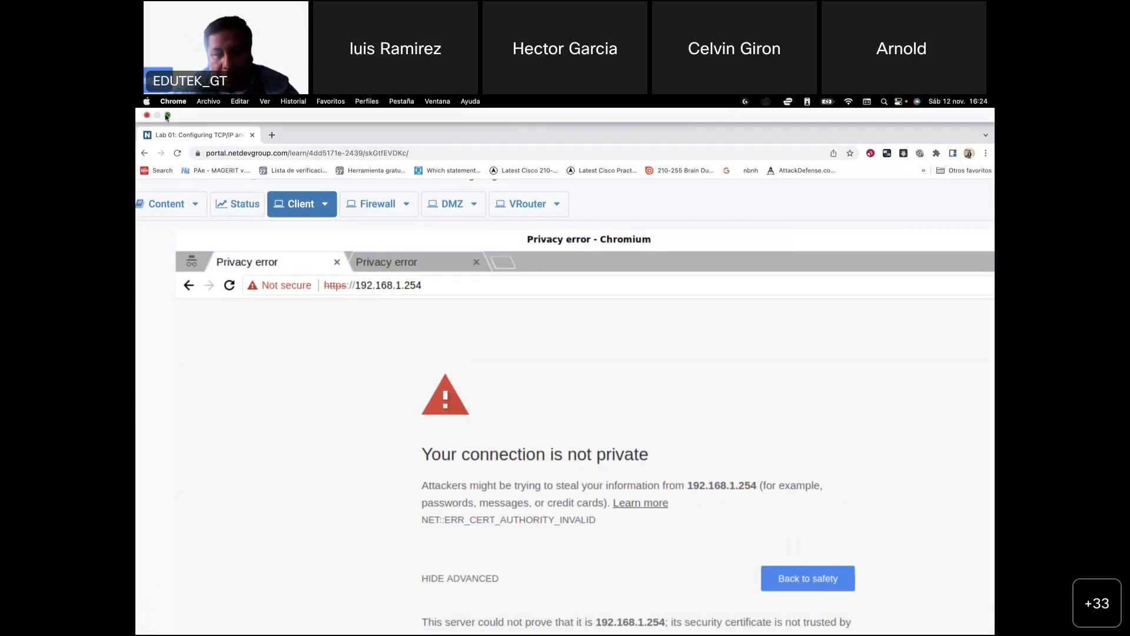
pyautogui.click(166, 116)
pyautogui.moveTo(976, 361); pyautogui.dragTo(339, 471)
pyautogui.moveTo(140, 508); pyautogui.dragTo(961, 262)
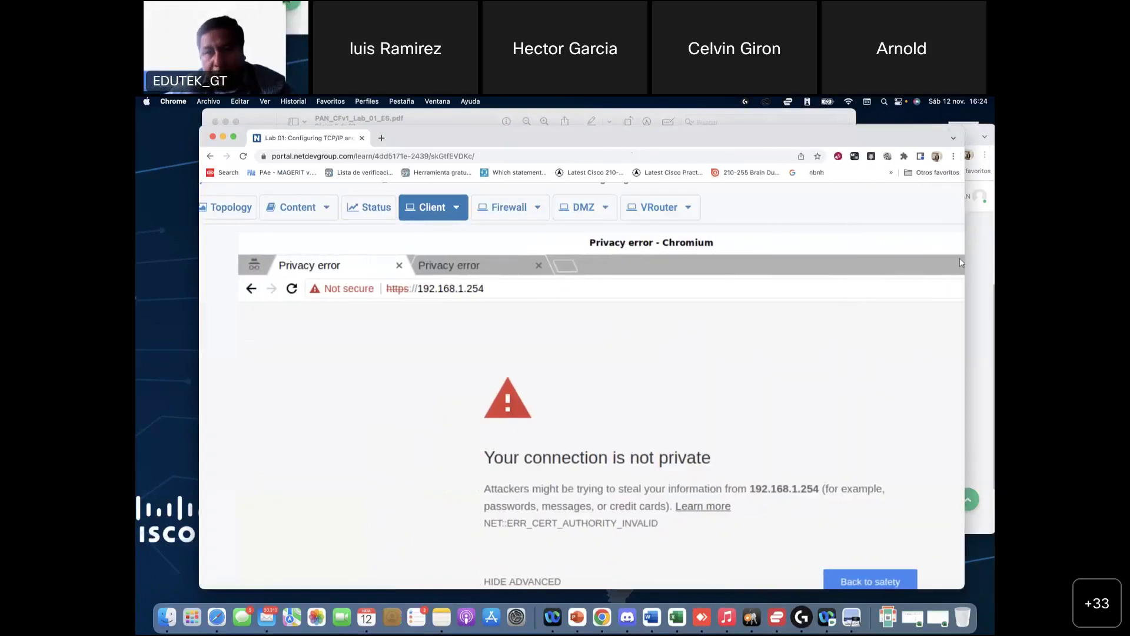
pyautogui.moveTo(865, 246); pyautogui.dragTo(521, 347)
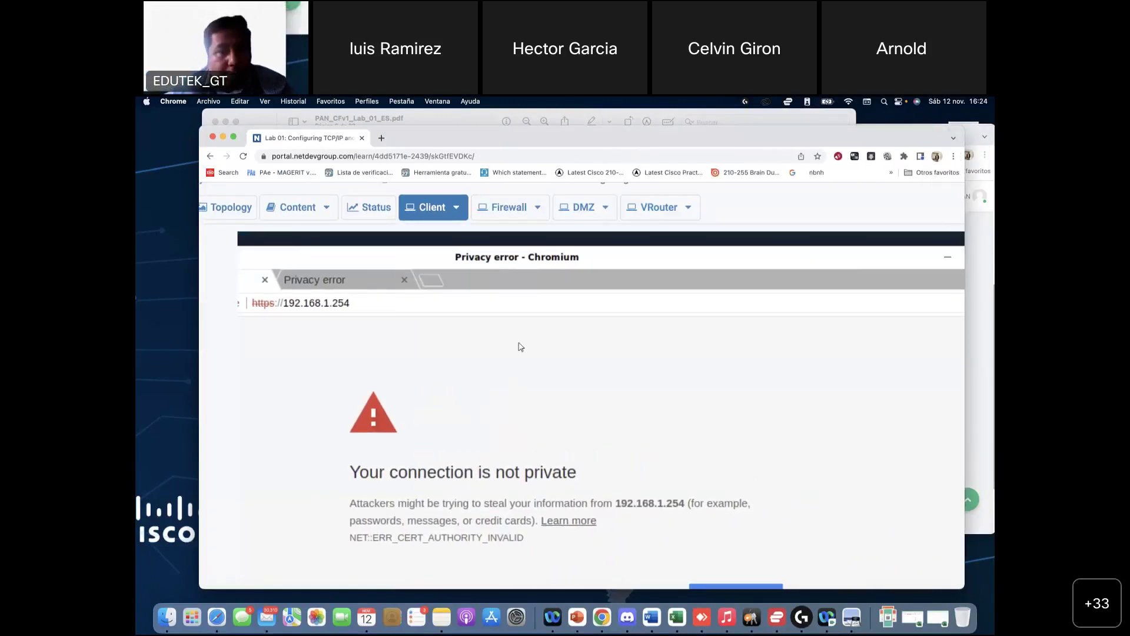
pyautogui.click(802, 244)
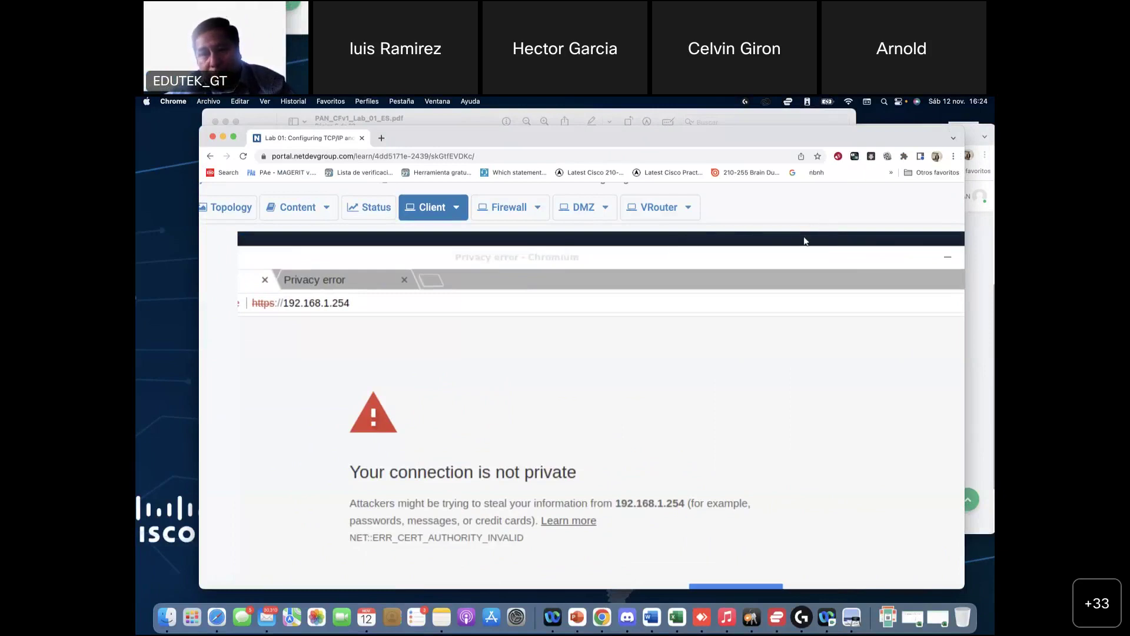
pyautogui.moveTo(846, 257); pyautogui.dragTo(848, 304)
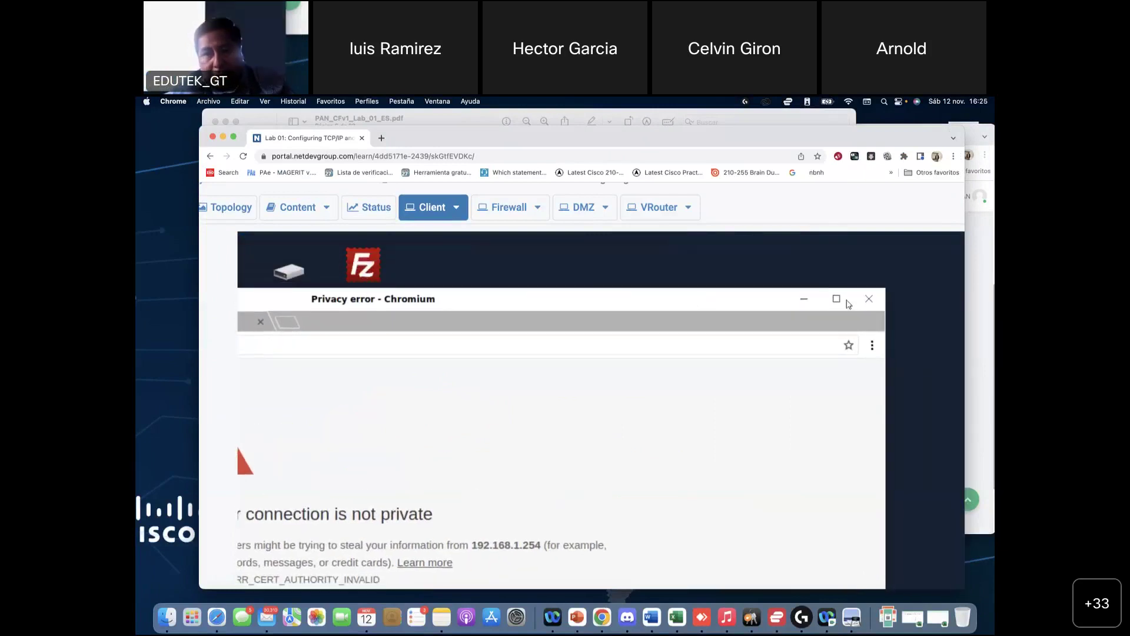
# Step: Lower the client Chromium's page zoom from its menu and maximize its window
pyautogui.click(872, 345)
pyautogui.click(771, 471)
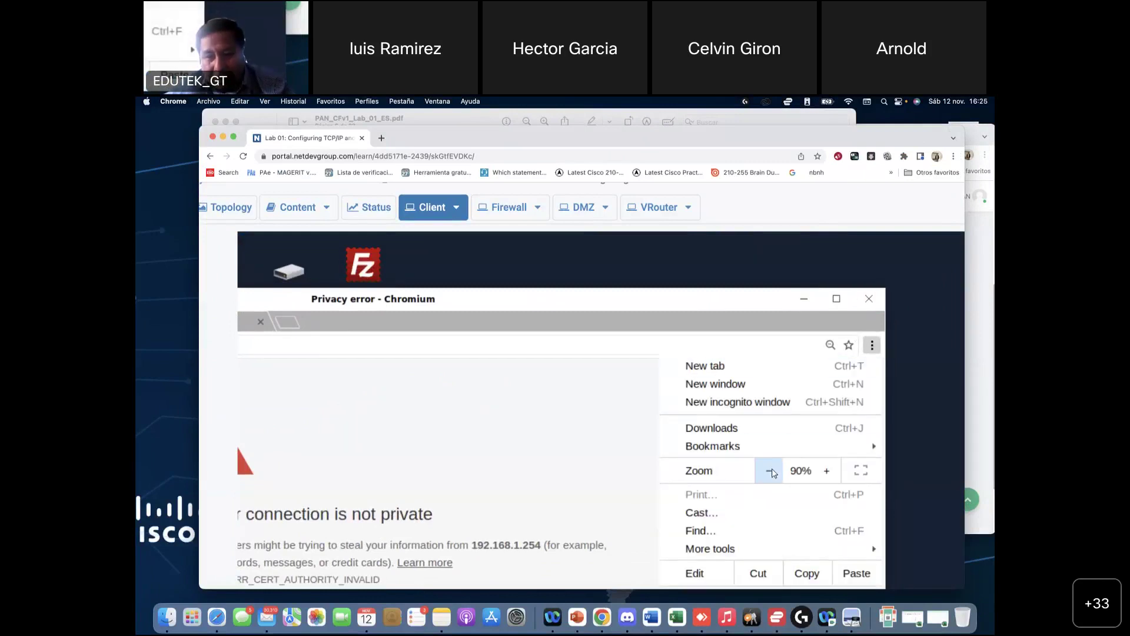
pyautogui.click(771, 471)
pyautogui.click(678, 301)
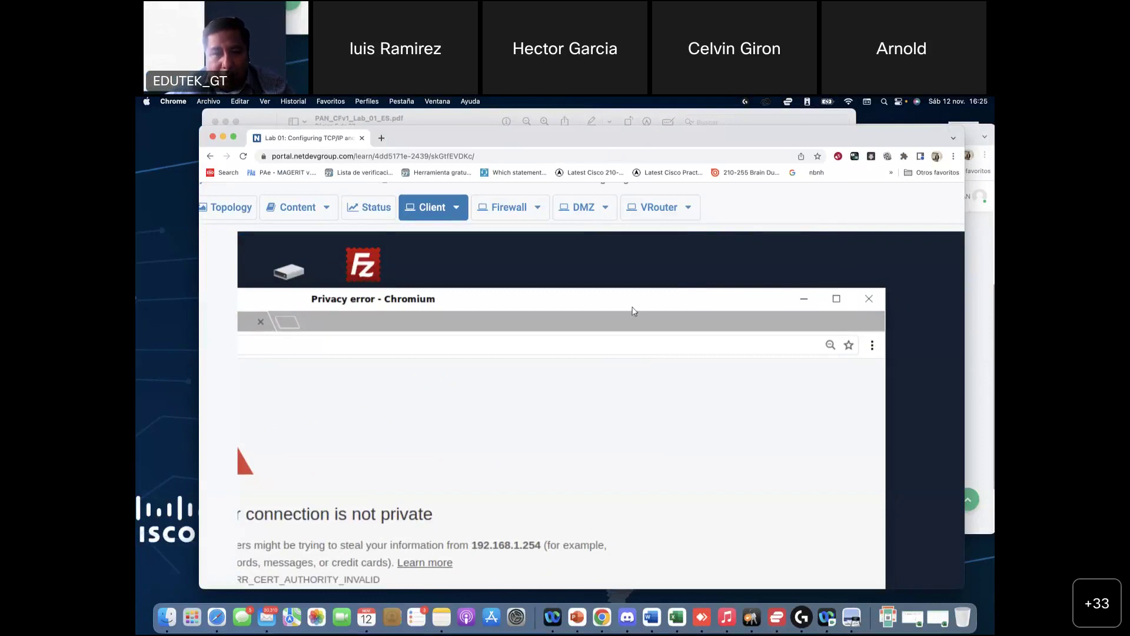
pyautogui.doubleClick(726, 299)
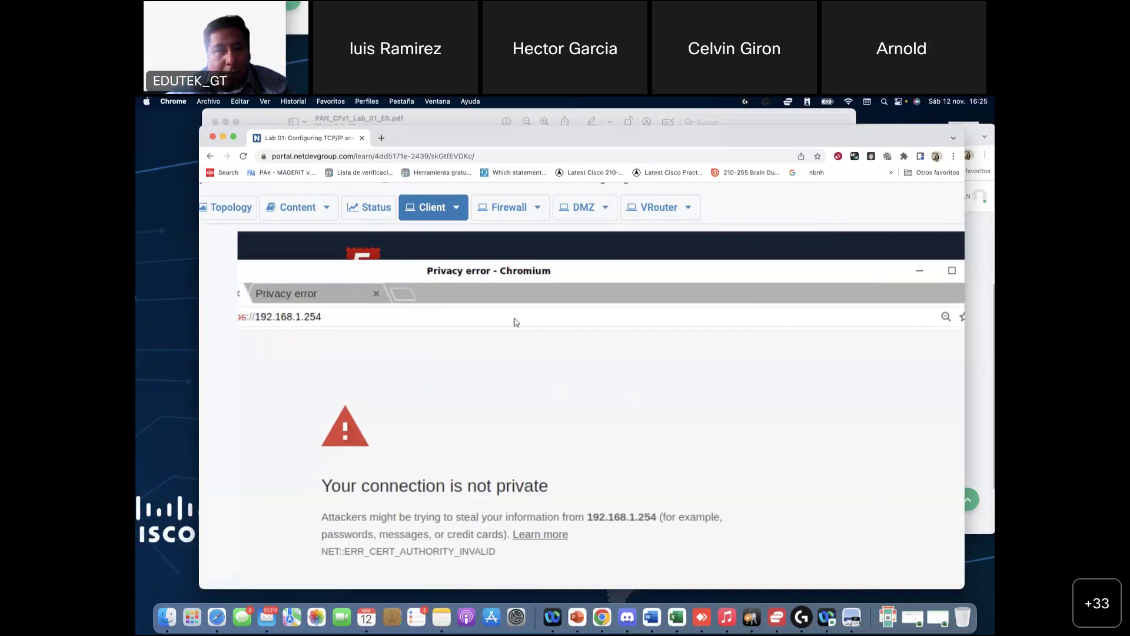
# Step: Make the host browser full screen, set the client Chromium zoom to 50%, and move its window aside
pyautogui.click(233, 139)
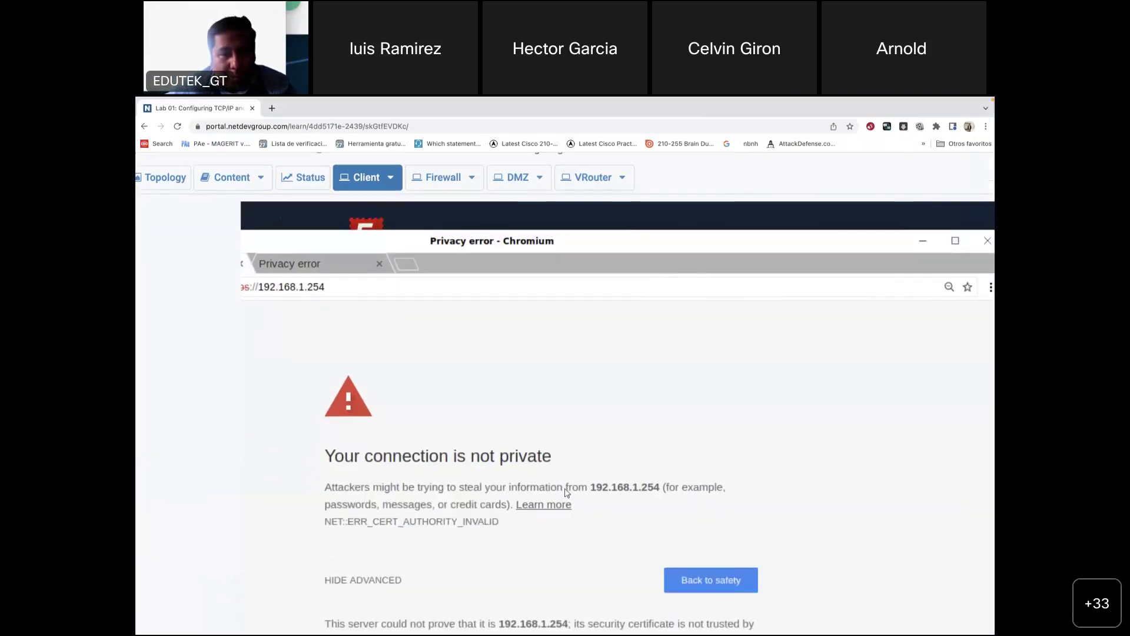
pyautogui.click(991, 287)
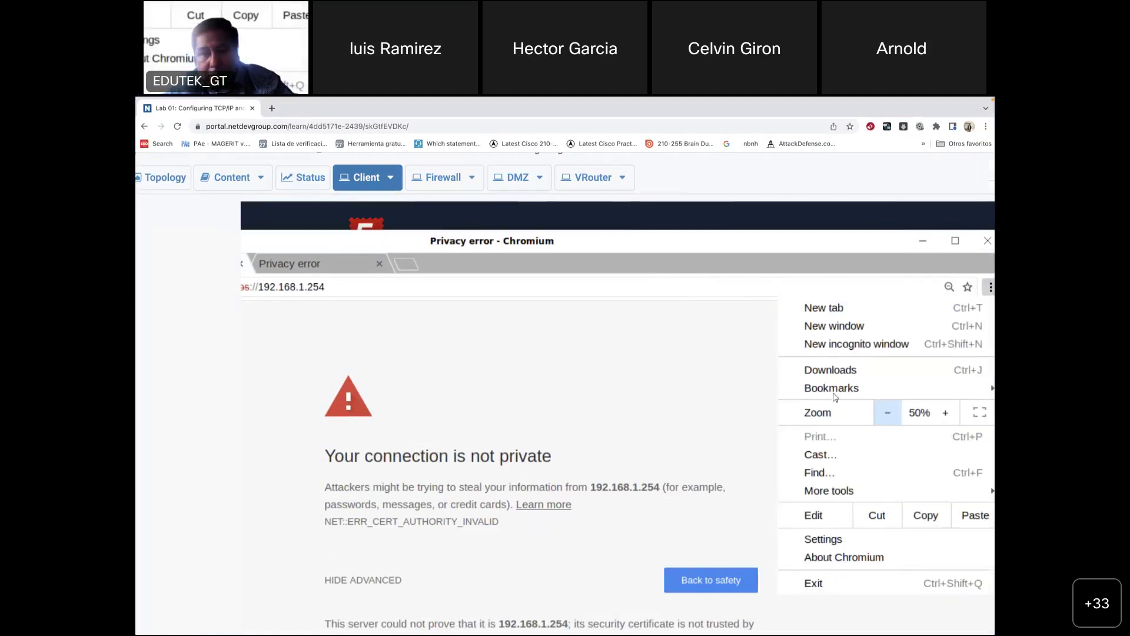
pyautogui.click(701, 361)
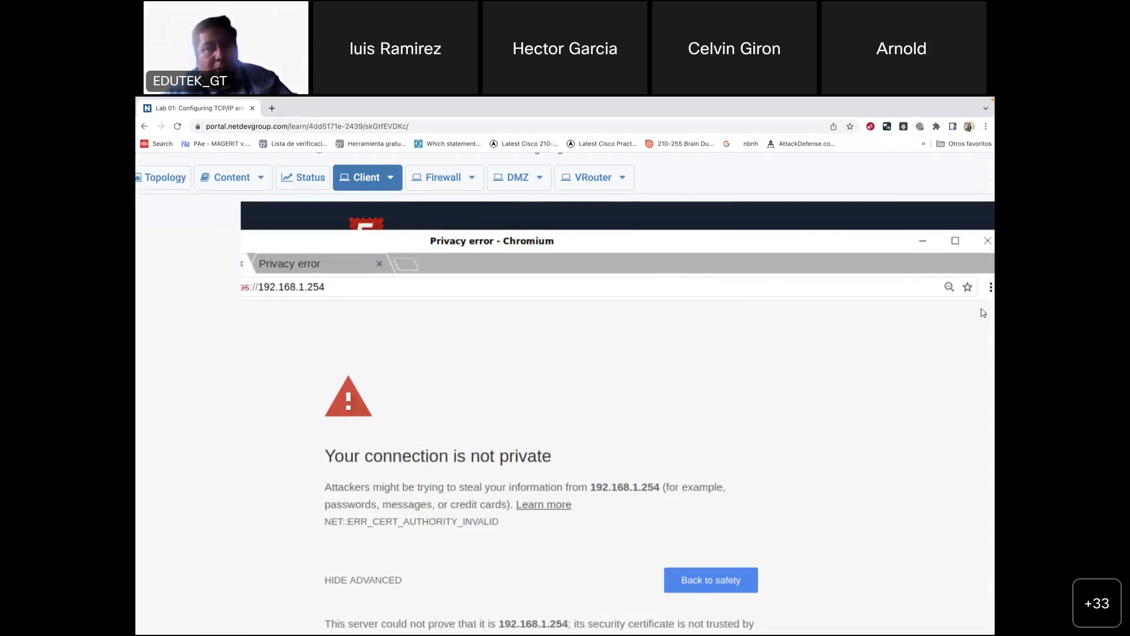
pyautogui.click(990, 286)
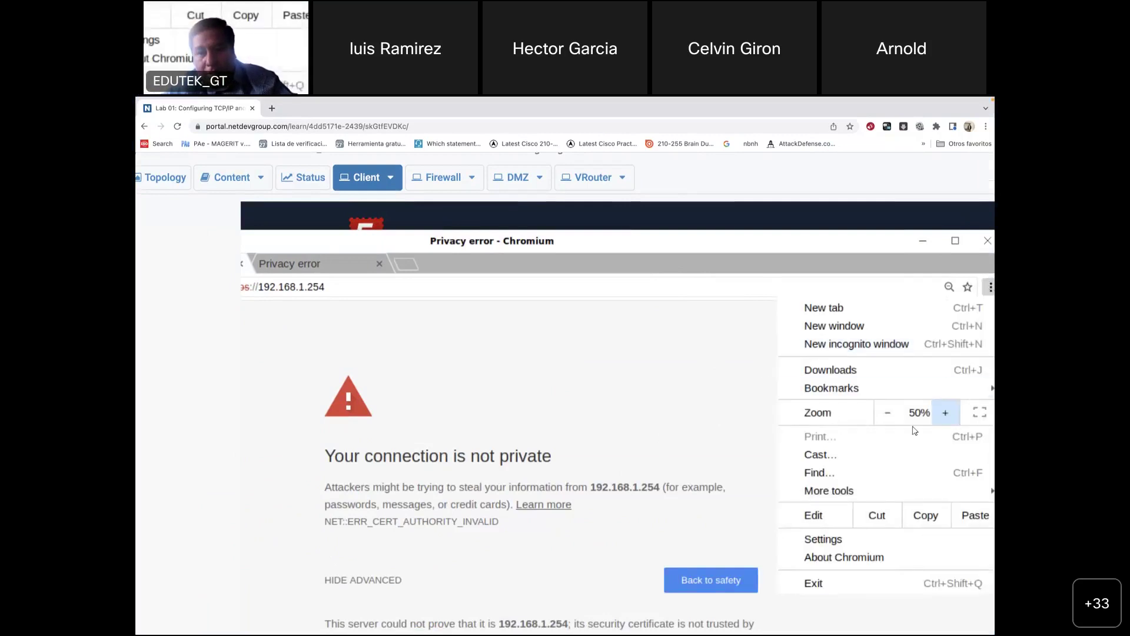
pyautogui.click(888, 415)
pyautogui.click(945, 413)
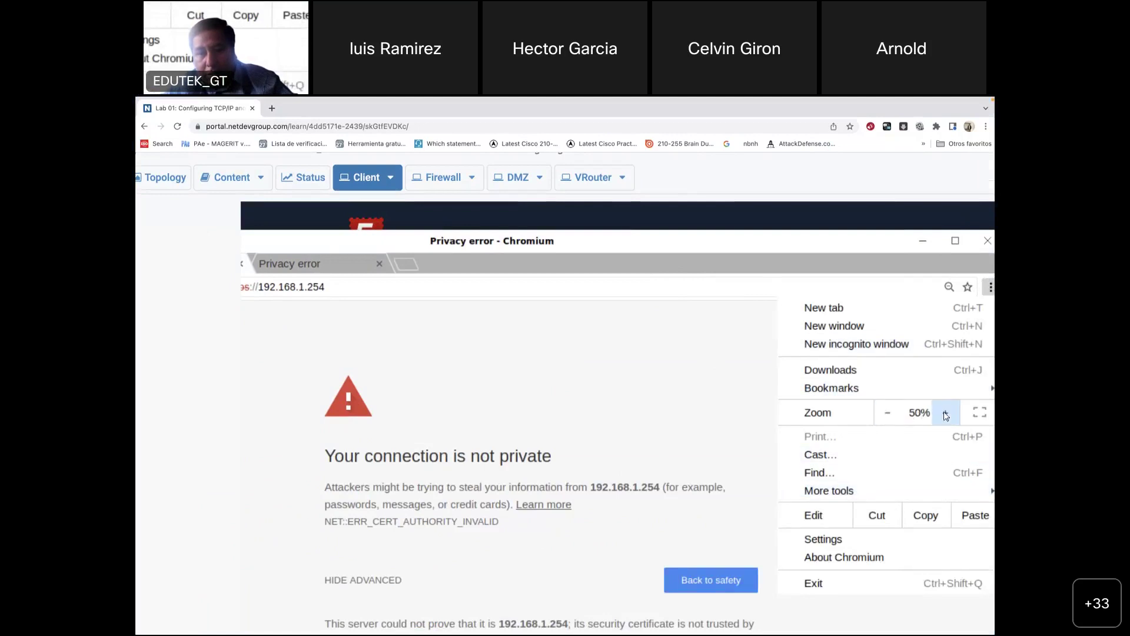
pyautogui.click(670, 433)
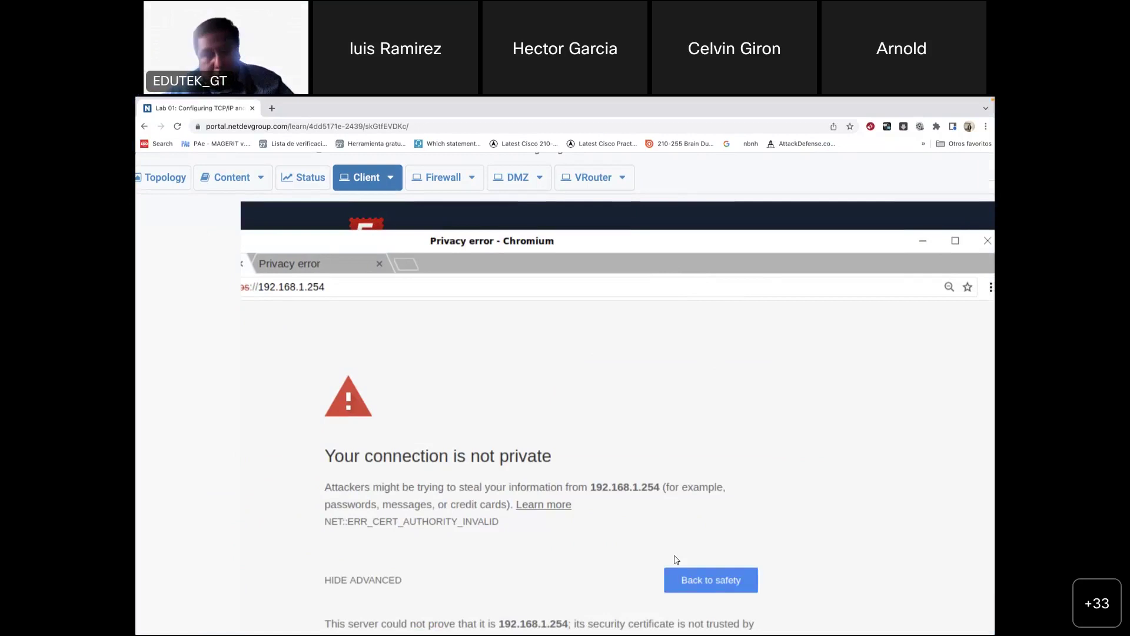
pyautogui.moveTo(568, 241); pyautogui.dragTo(848, 245)
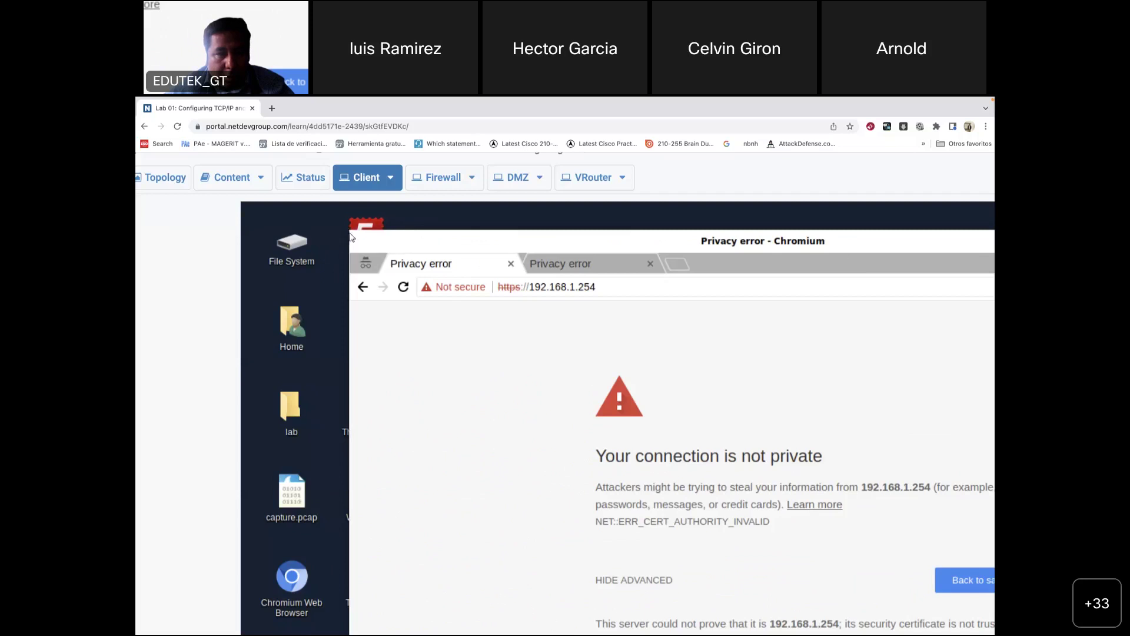
# Step: Shrink the client browser to the upper left and choose 'Proceed to 192.168.1.254 (unsafe)'
pyautogui.moveTo(351, 233); pyautogui.dragTo(622, 343)
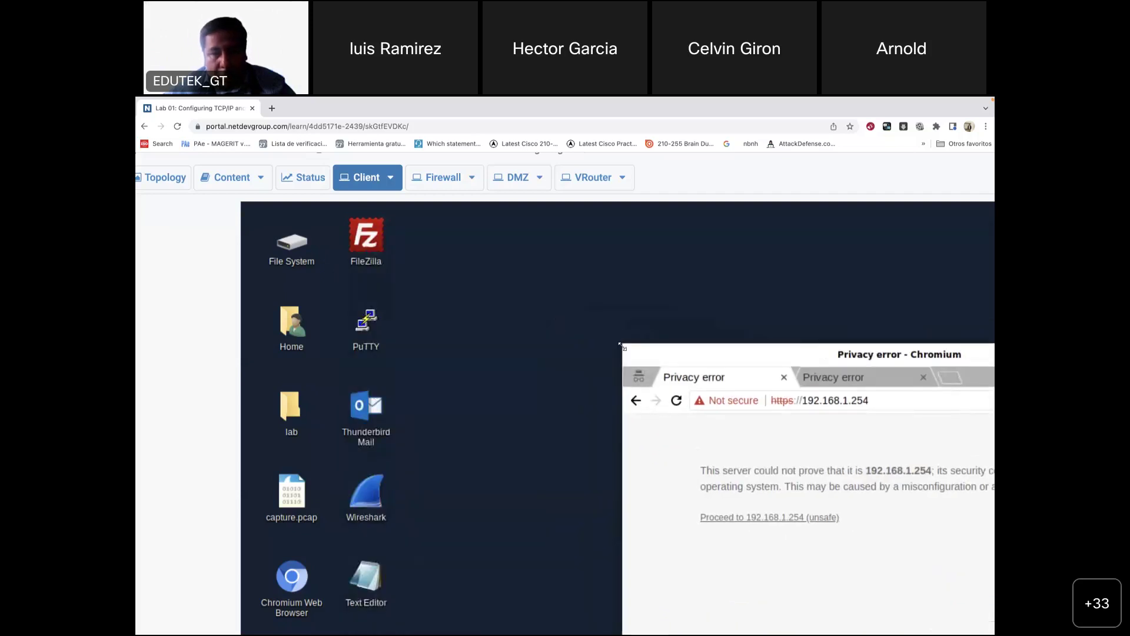
pyautogui.moveTo(833, 366); pyautogui.dragTo(468, 224)
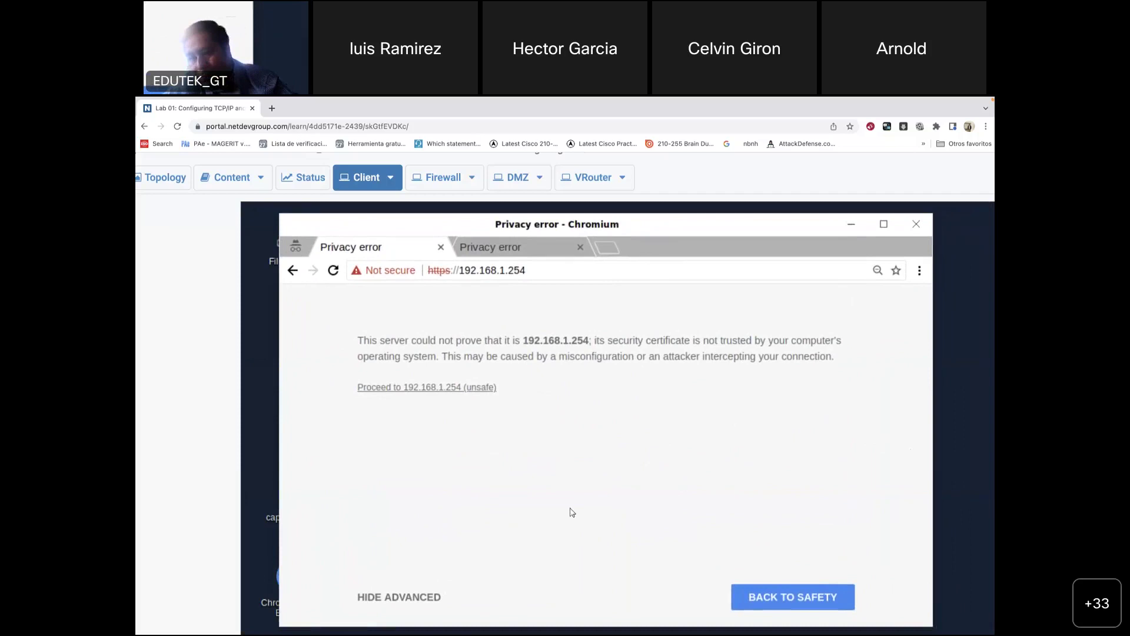
pyautogui.click(432, 388)
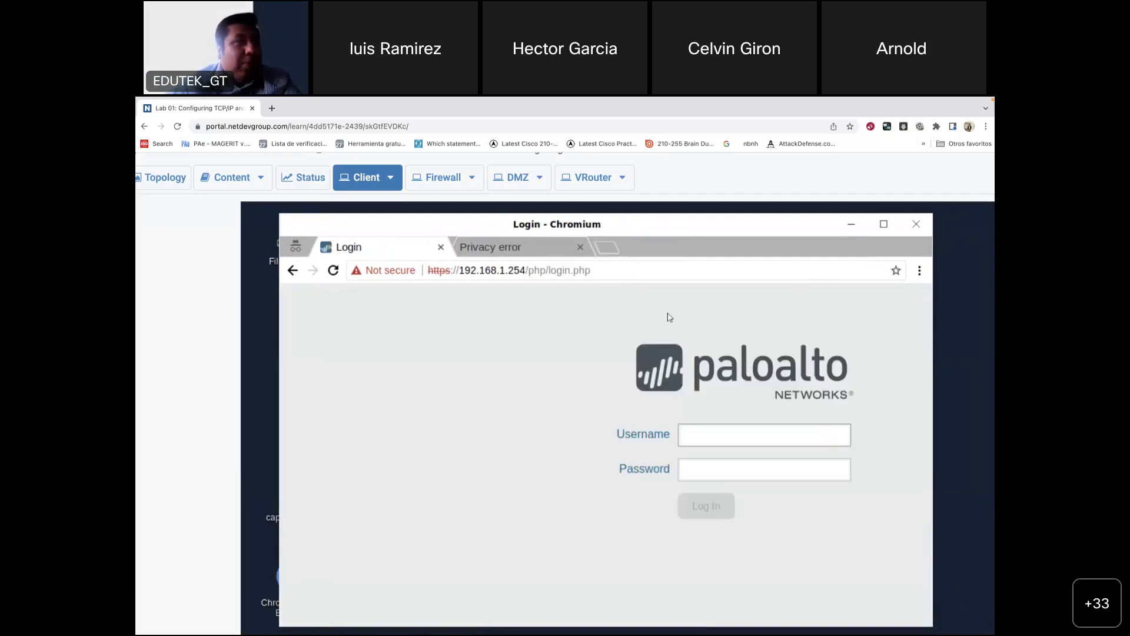
# Step: Try to replace the client tab's address, cancelling and resubmitting several mistyped entries
pyautogui.click(529, 253)
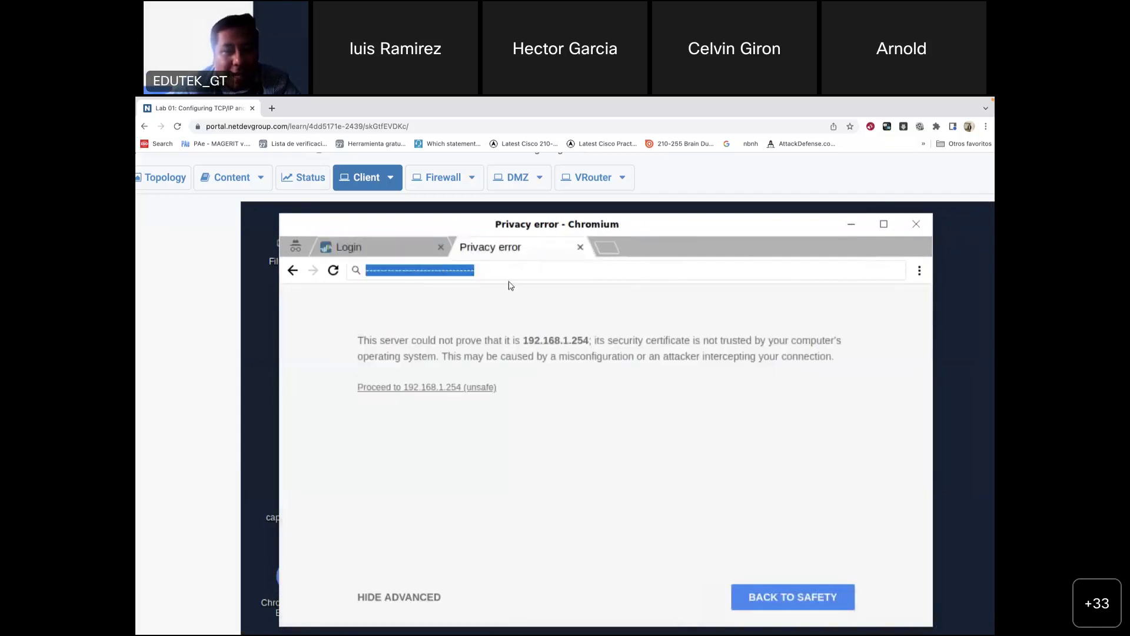
pyautogui.write('1')
pyautogui.press('BackSpace')
pyautogui.write('1')
pyautogui.press('BackSpace')
pyautogui.write('h')
pyautogui.press('Escape')
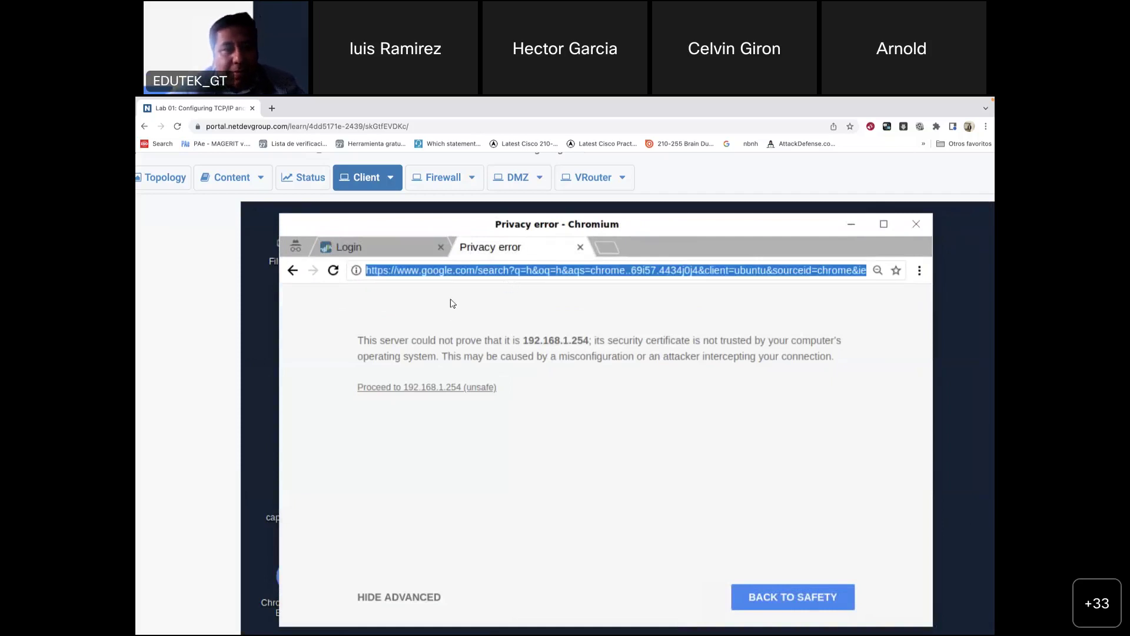
pyautogui.click(405, 271)
pyautogui.moveTo(405, 272); pyautogui.dragTo(927, 276)
pyautogui.press('Return')
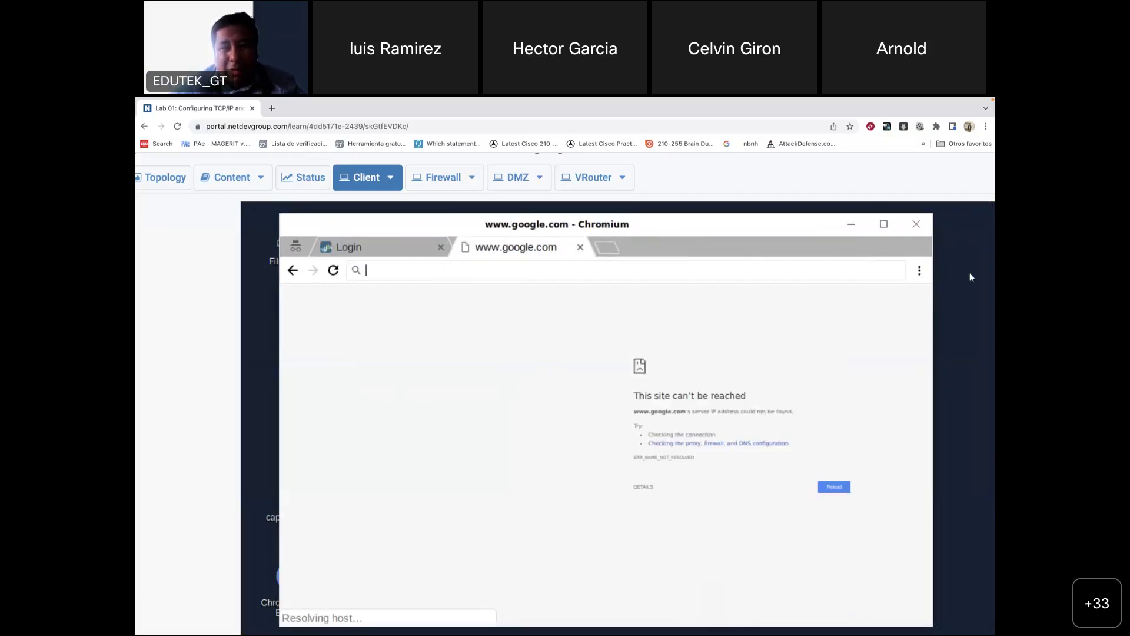
pyautogui.write('192.1')
pyautogui.press('BackSpace')
pyautogui.press('BackSpace')
pyautogui.press('BackSpace')
pyautogui.press('BackSpace')
pyautogui.press('BackSpace')
pyautogui.write('h')
pyautogui.press('Return')
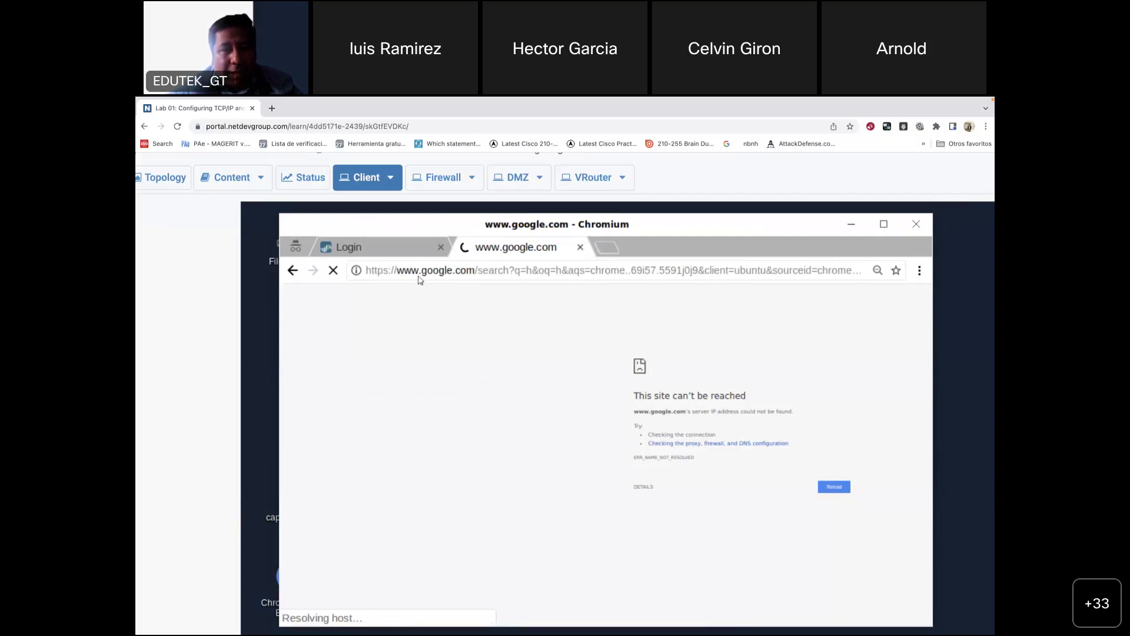
pyautogui.click(411, 272)
pyautogui.click(405, 272)
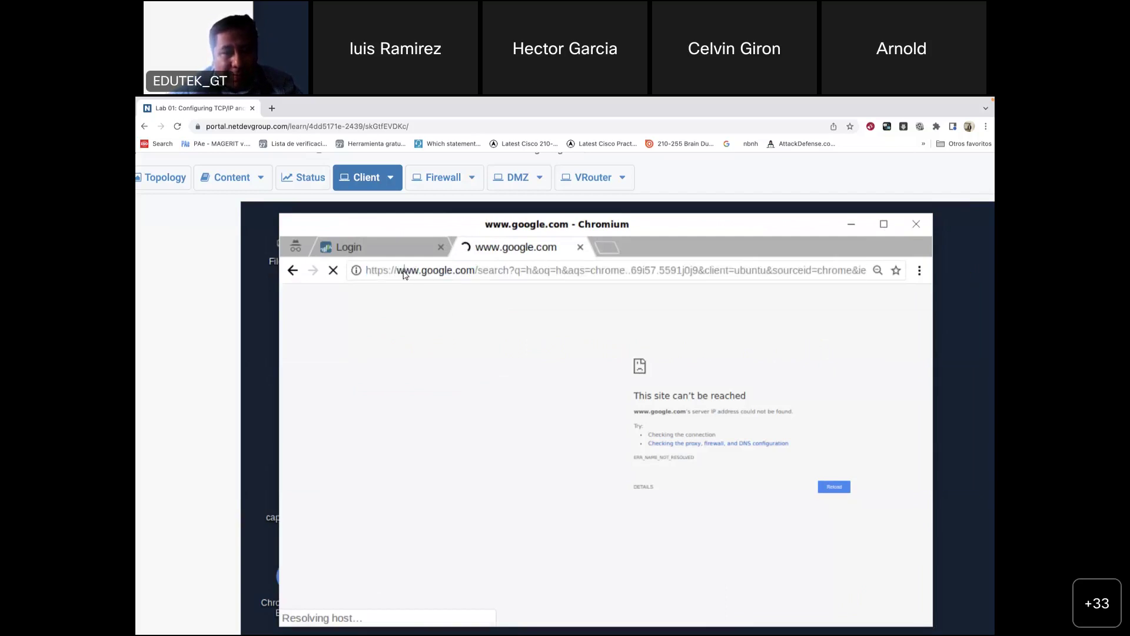
pyautogui.moveTo(402, 270); pyautogui.dragTo(866, 270)
pyautogui.click(866, 271)
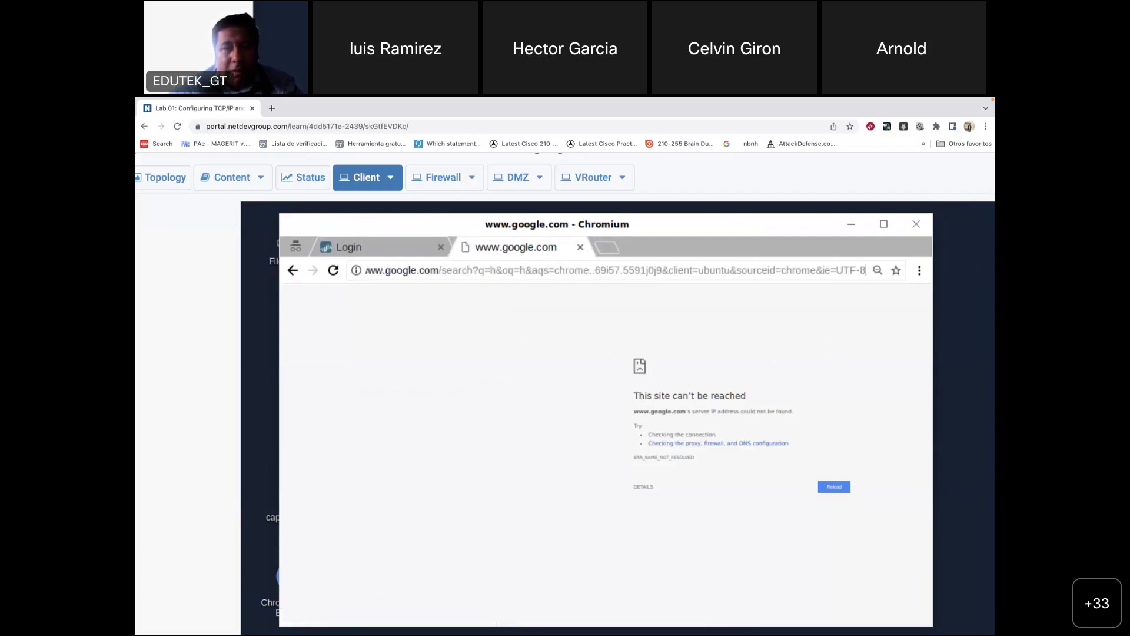
pyautogui.moveTo(370, 270); pyautogui.dragTo(870, 274)
pyautogui.write('https://w')
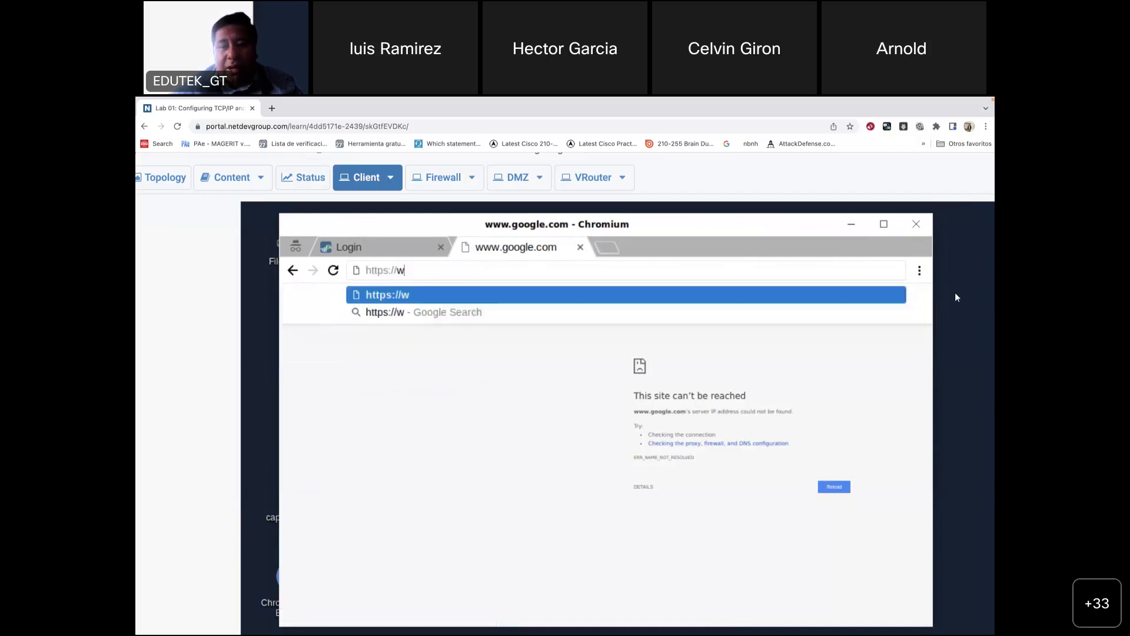
pyautogui.press('BackSpace')
pyautogui.write('192.178.')
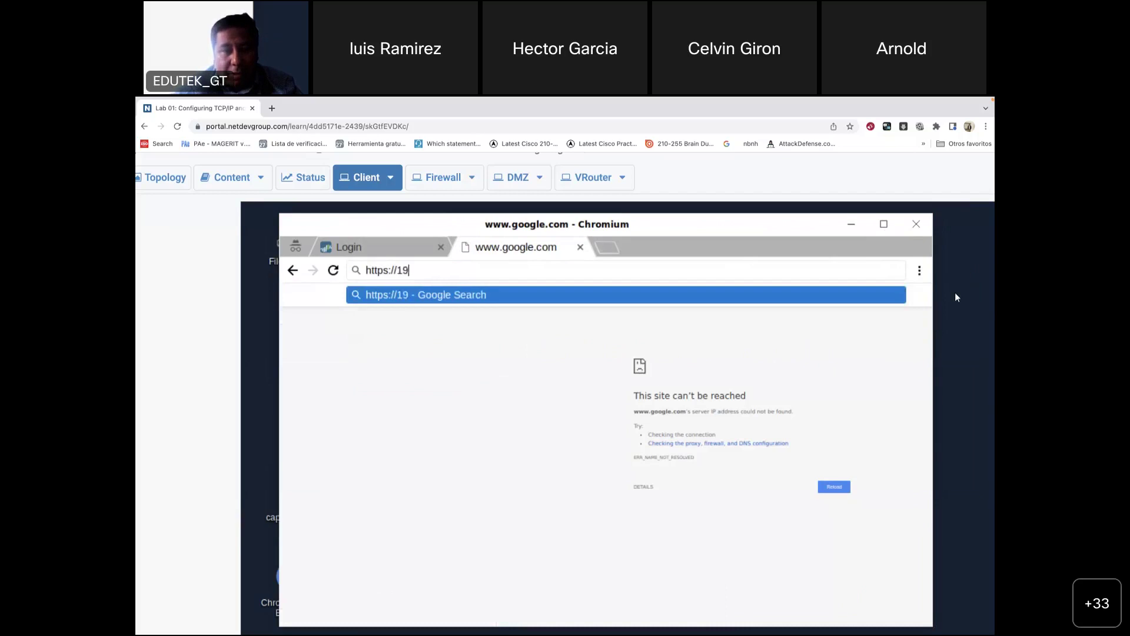
pyautogui.press('BackSpace')
pyautogui.press('BackSpace')
pyautogui.press('BackSpace')
pyautogui.press('BackSpace')
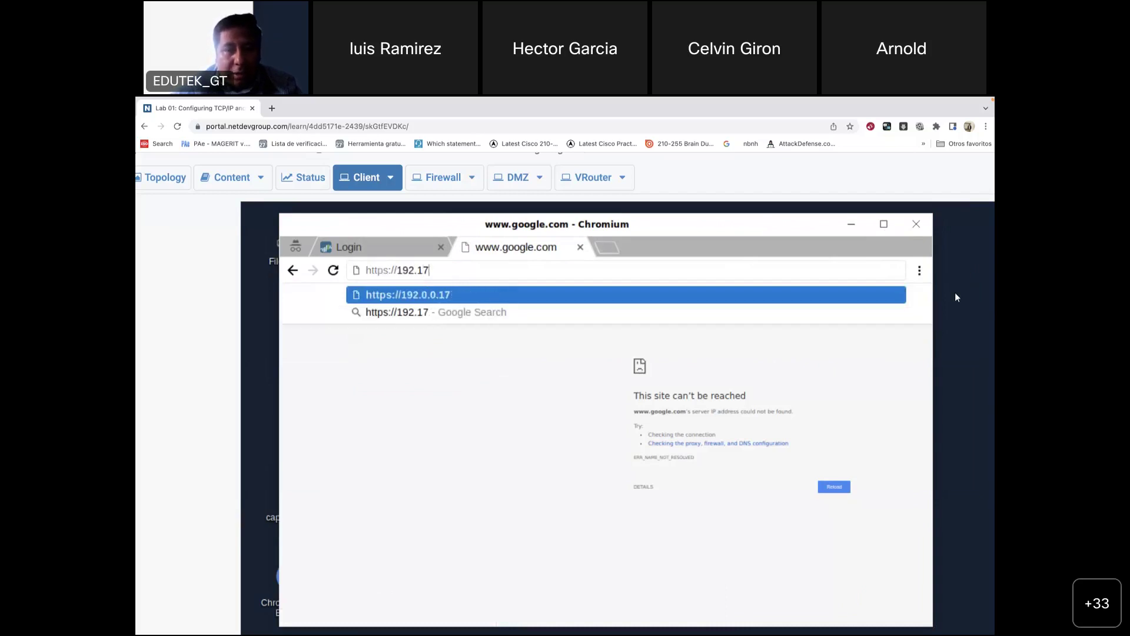
pyautogui.write('68.1.254')
pyautogui.press('Return')
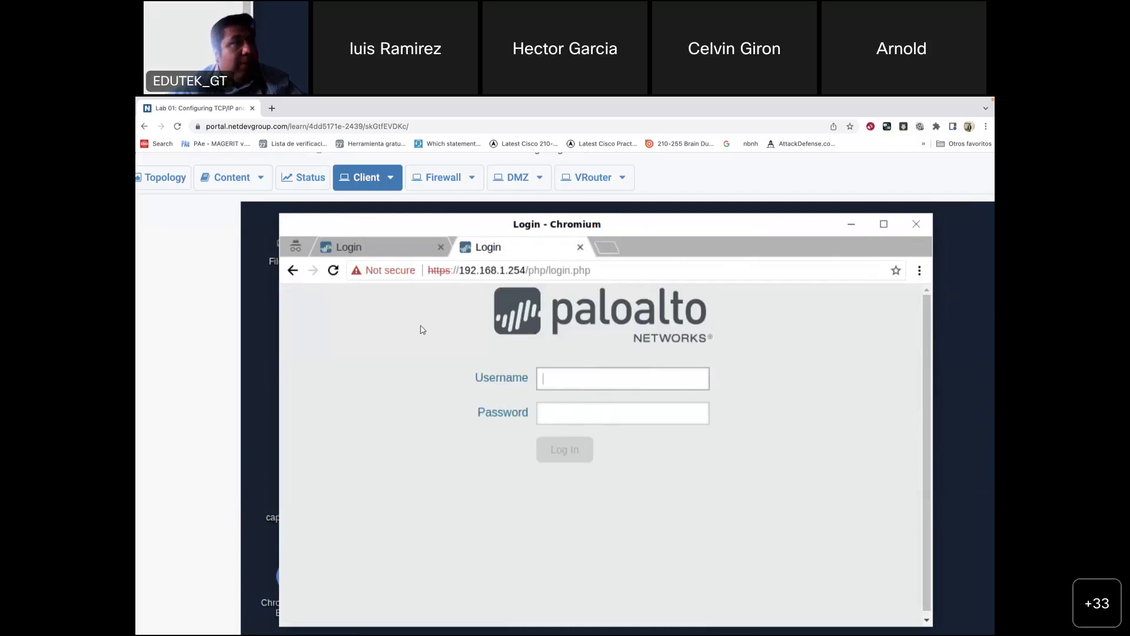
pyautogui.moveTo(636, 633)
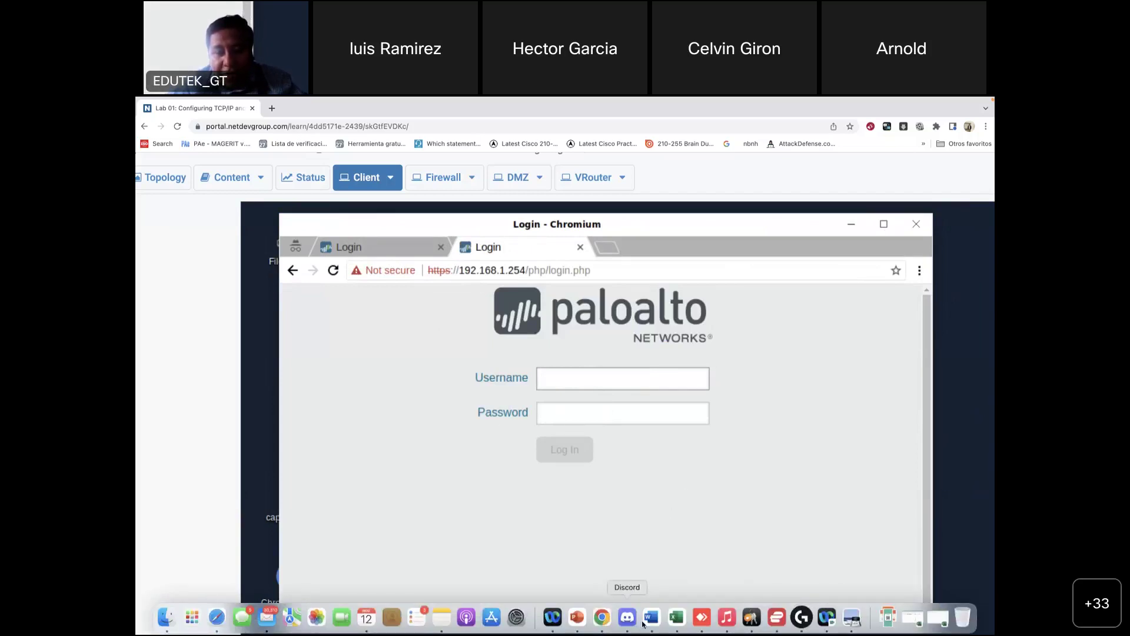
# Step: Scroll the lab guide to the Lab Settings table and the firewall login step, then return to Chrome
pyautogui.click(858, 619)
pyautogui.scroll(-5, 651, 404)
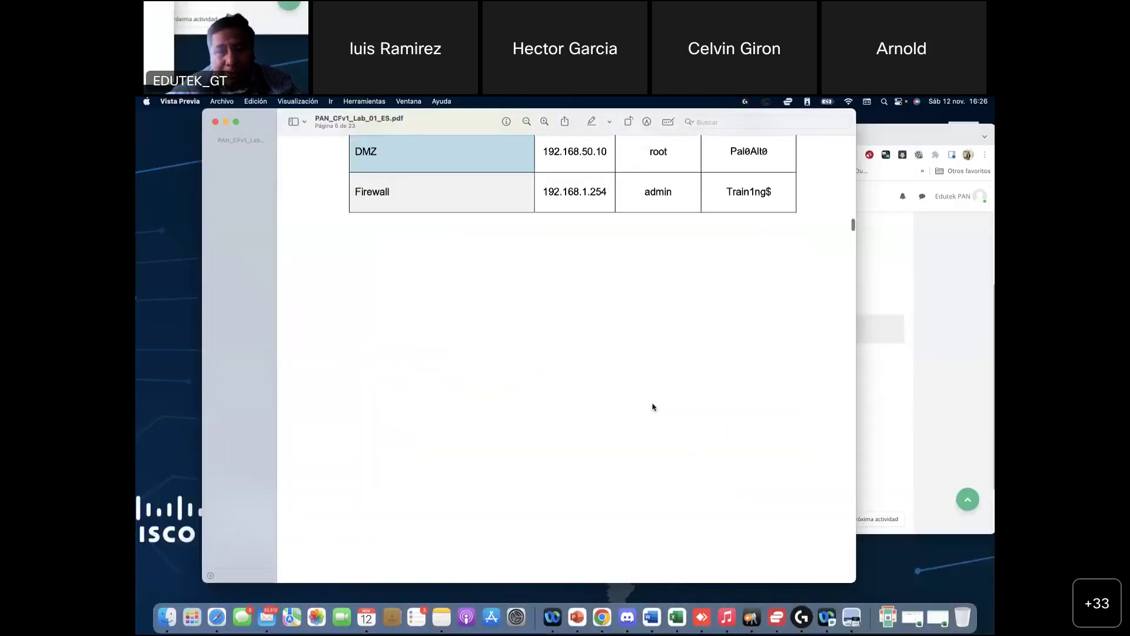
pyautogui.scroll(-10, 514, 404)
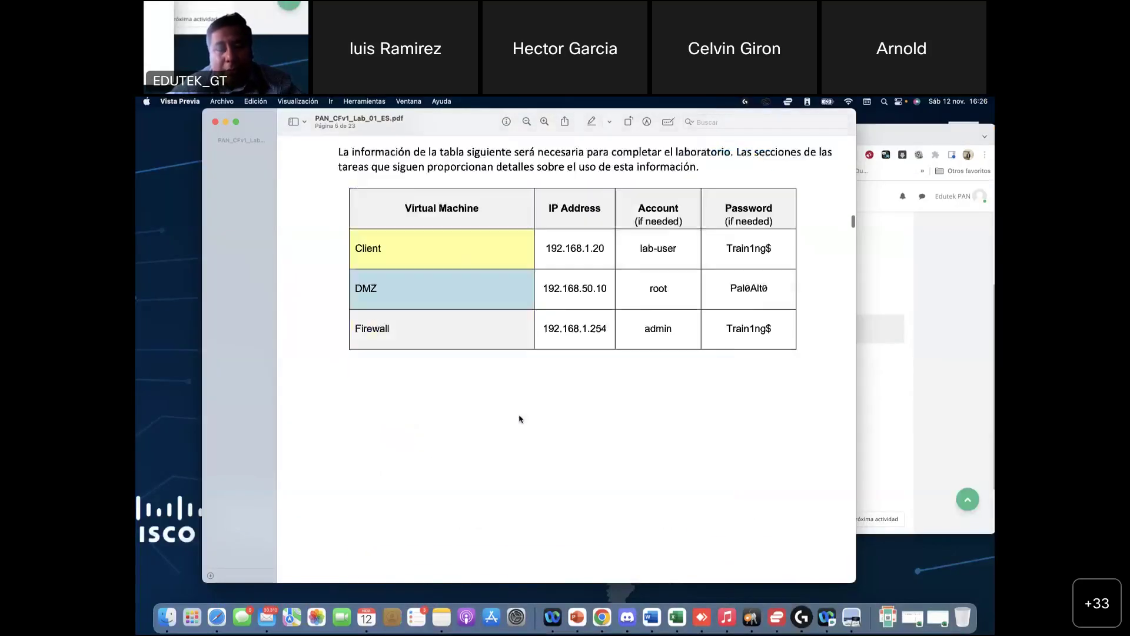
pyautogui.scroll(1, 694, 351)
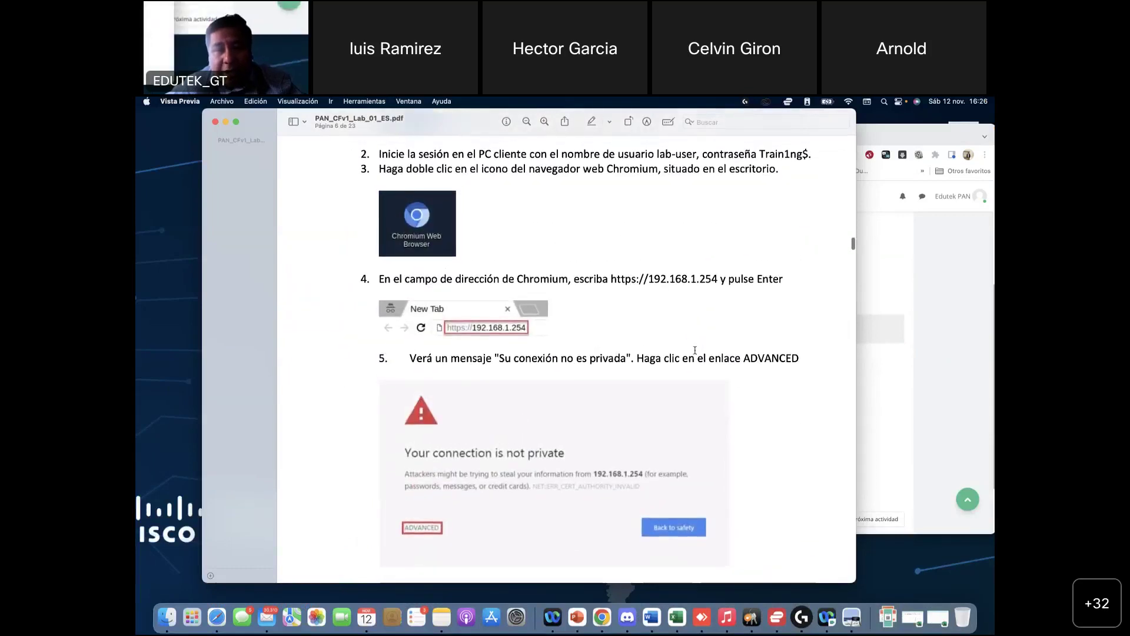
pyautogui.scroll(-10, 431, 530)
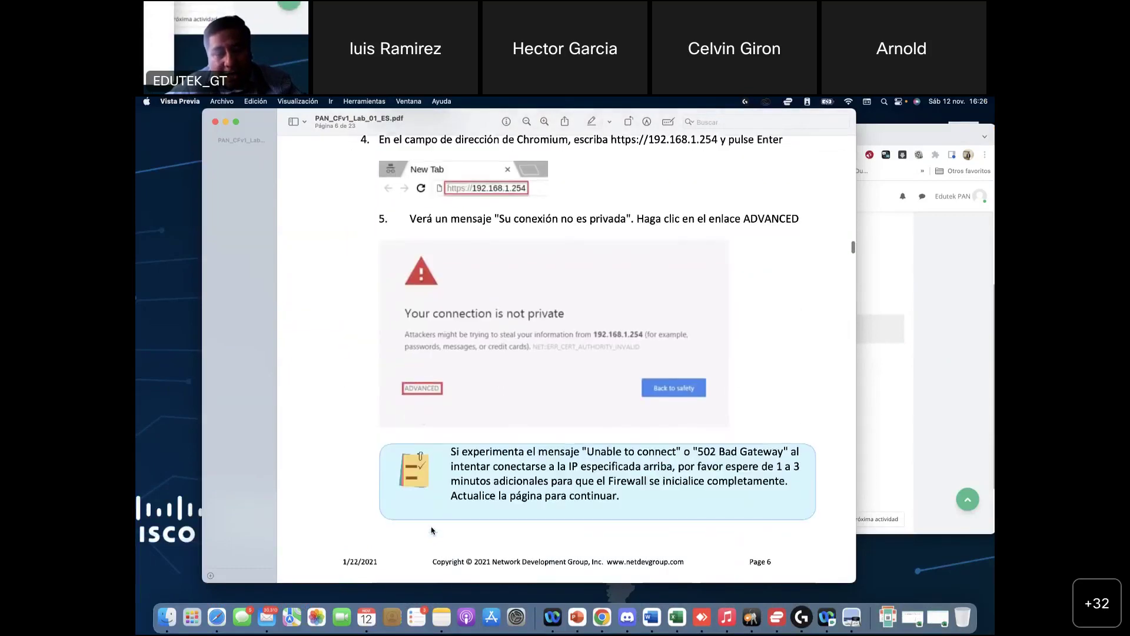
pyautogui.scroll(-8, 447, 473)
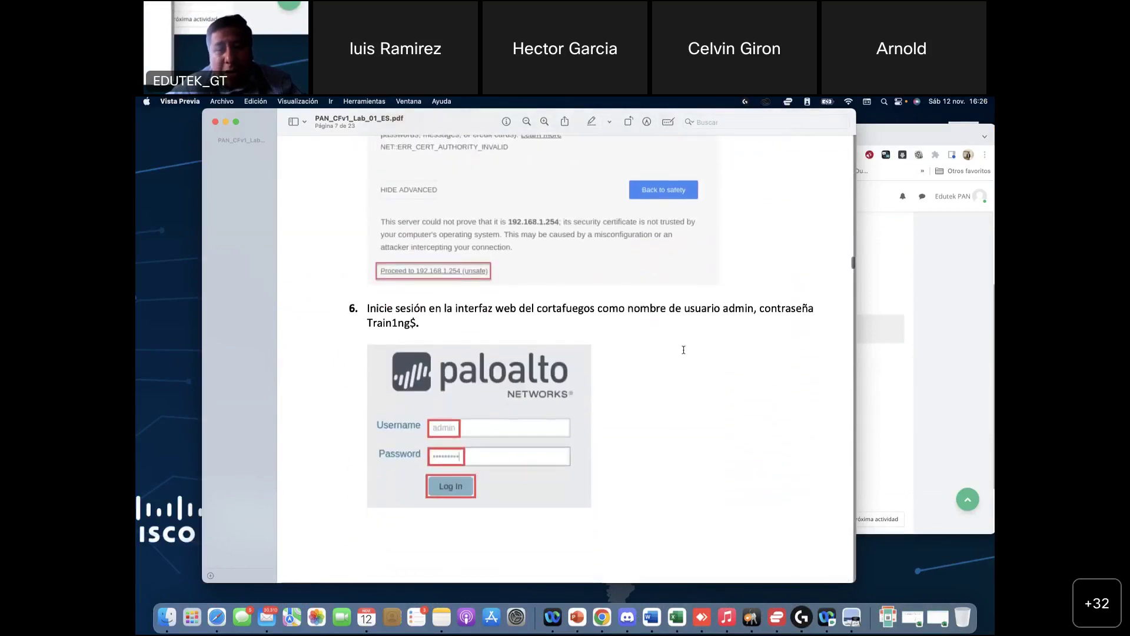
pyautogui.scroll(5, 725, 313)
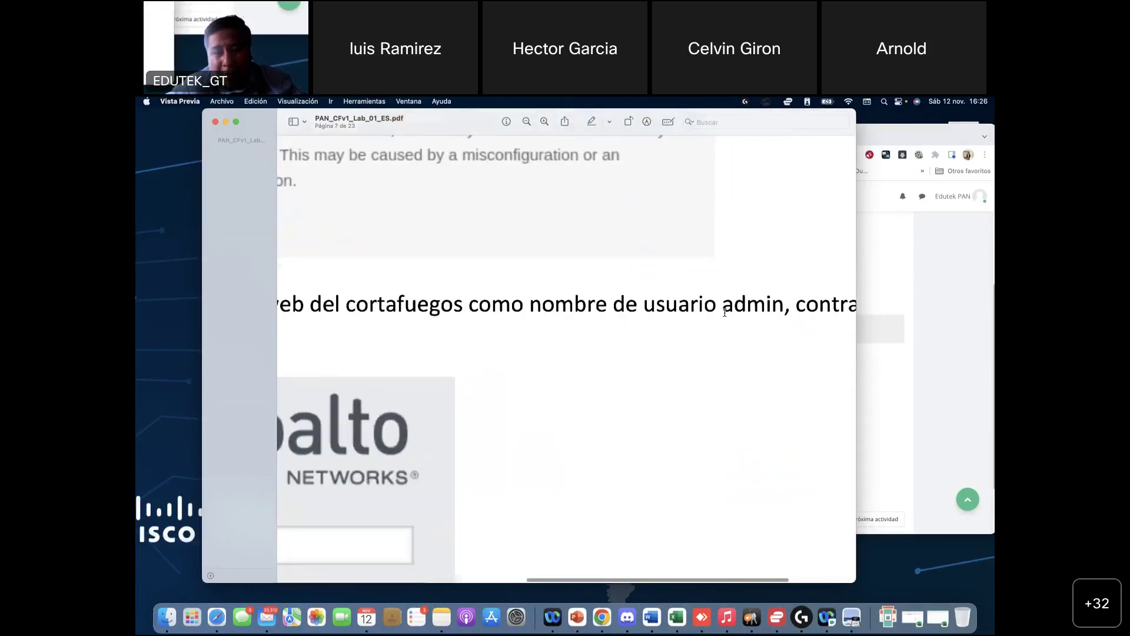
pyautogui.hscroll(-3, 725, 316)
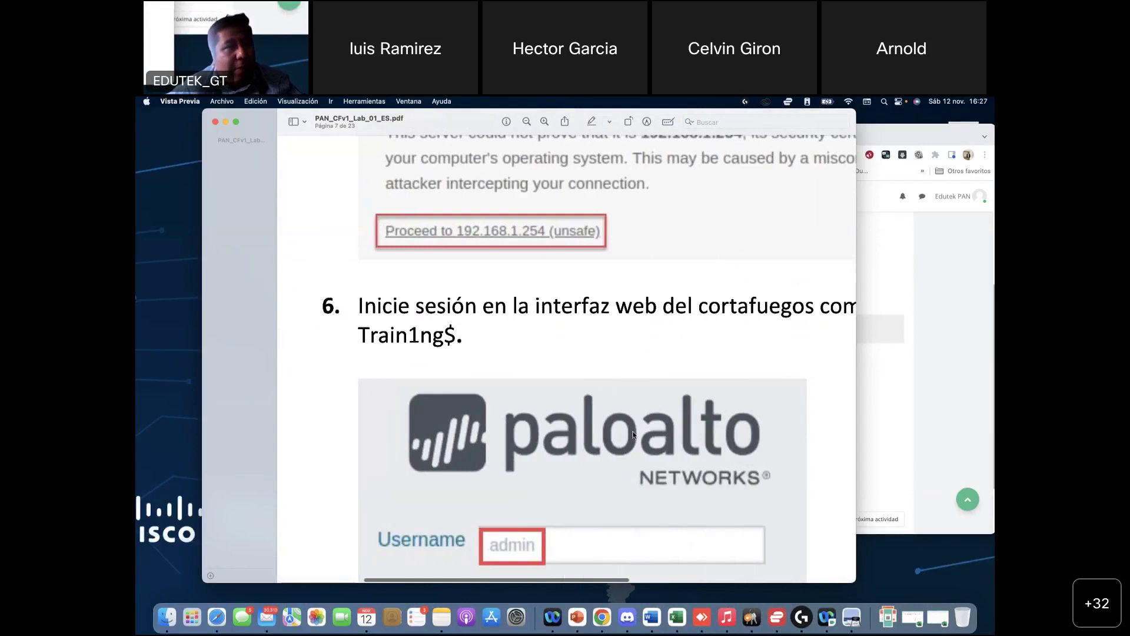
pyautogui.click(897, 396)
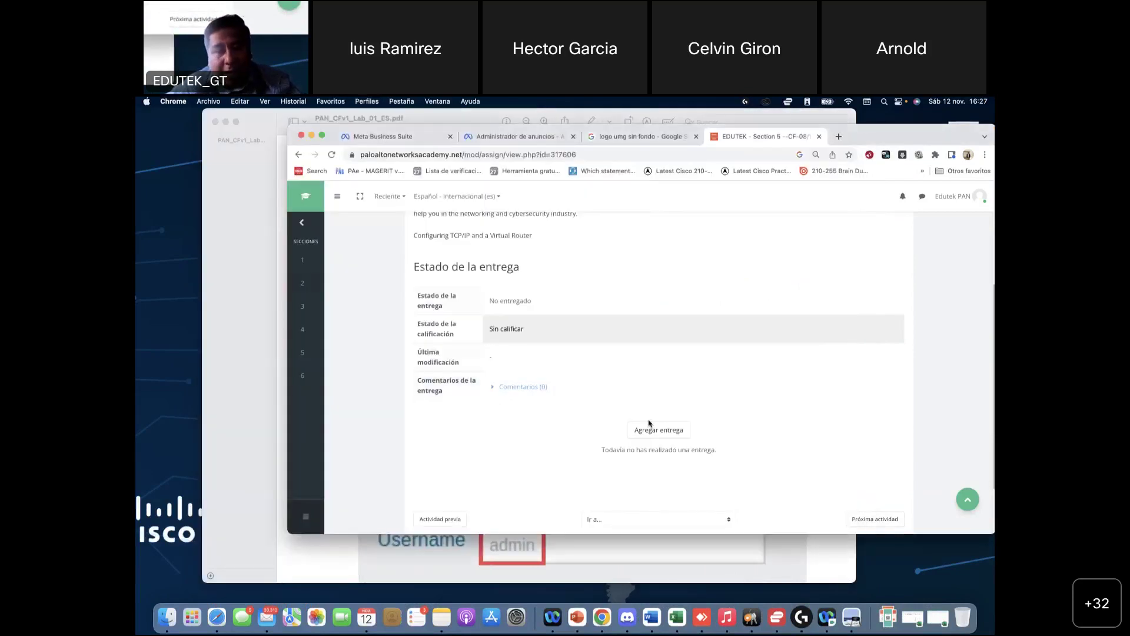
# Step: Log in to the Palo Alto firewall as admin with the lab password
pyautogui.click(607, 624)
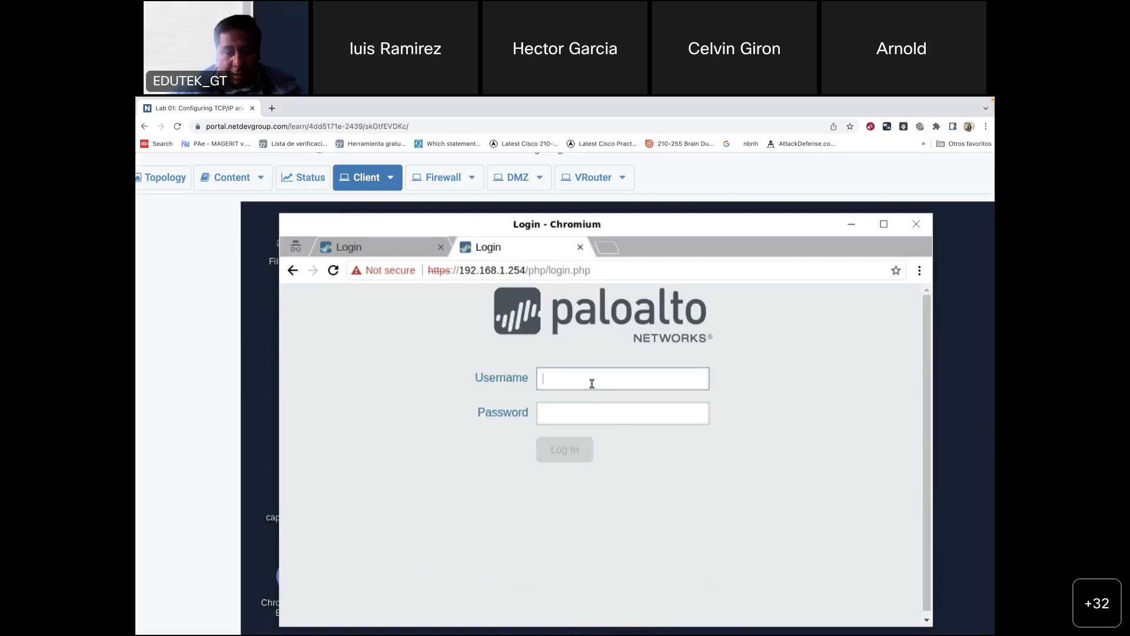
pyautogui.click(592, 383)
pyautogui.write('admin Train1ng')
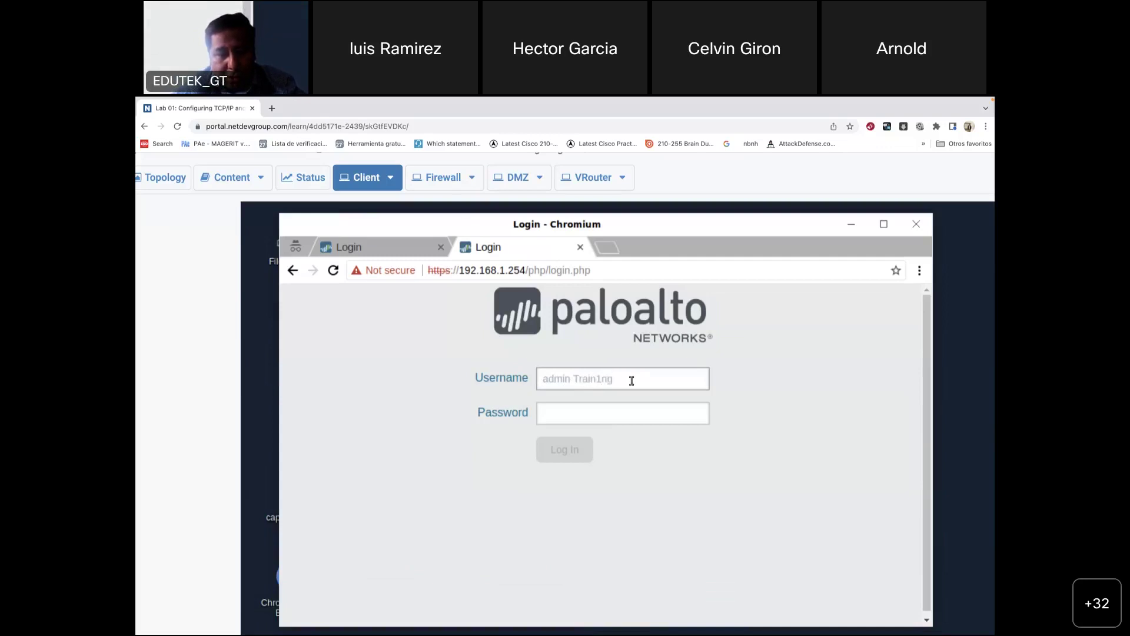
pyautogui.write('$')
pyautogui.press('BackSpace')
pyautogui.write('$')
pyautogui.press('BackSpace')
pyautogui.press('BackSpace')
pyautogui.press('BackSpace')
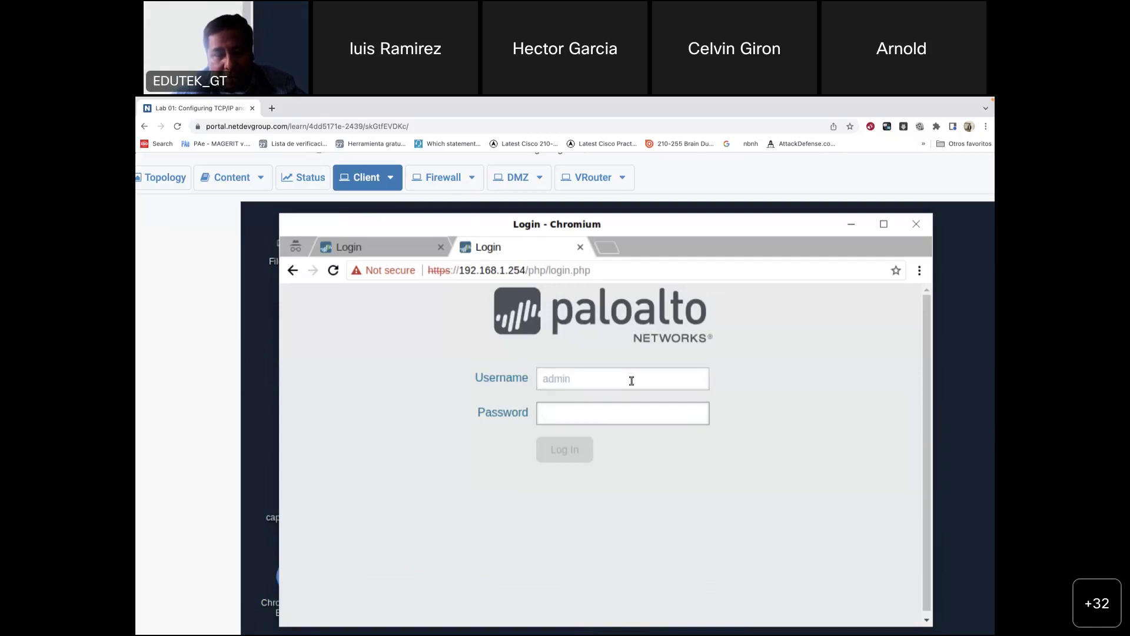
pyautogui.press('Tab')
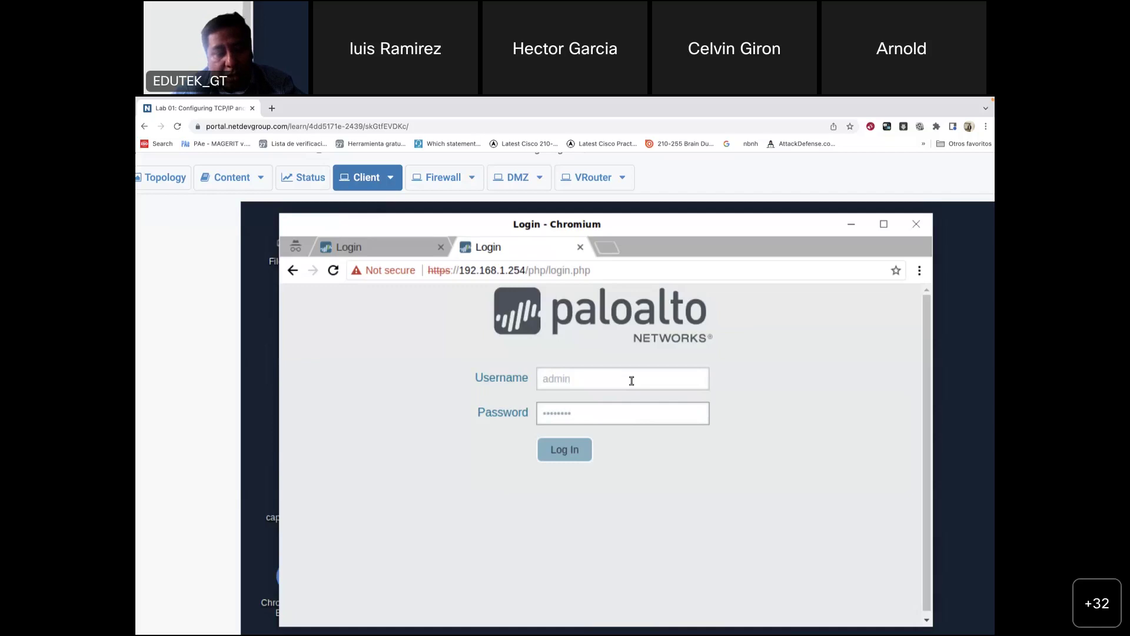
pyautogui.press('Return')
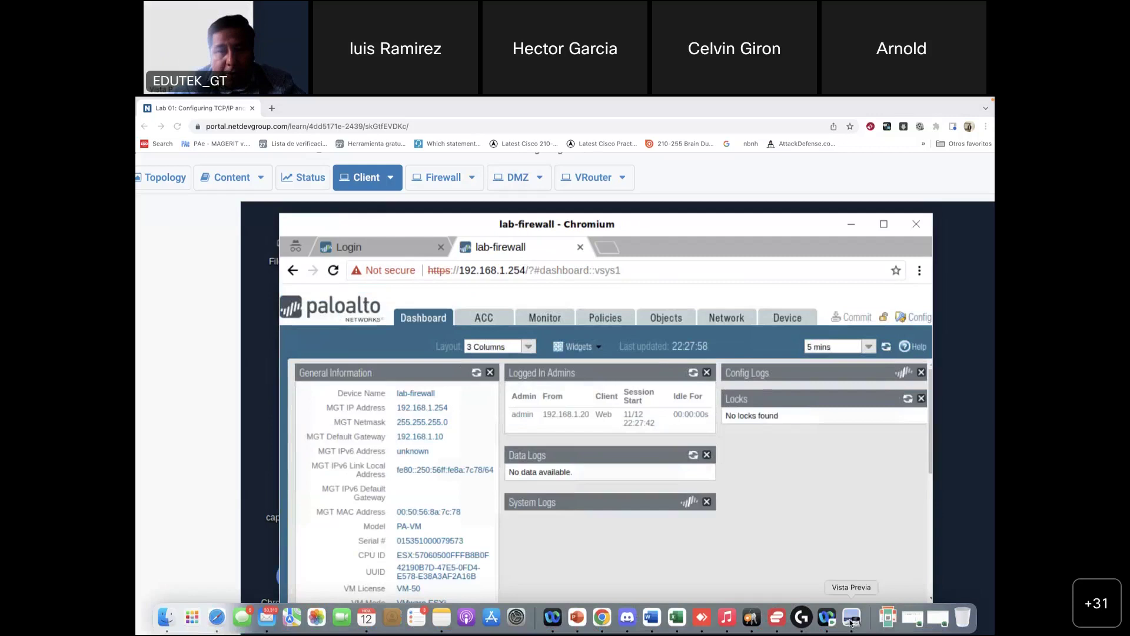
# Step: Zoom in on the lab guide PDF in Preview and scroll down to page 8
pyautogui.click(851, 618)
pyautogui.scroll(-15, 575, 339)
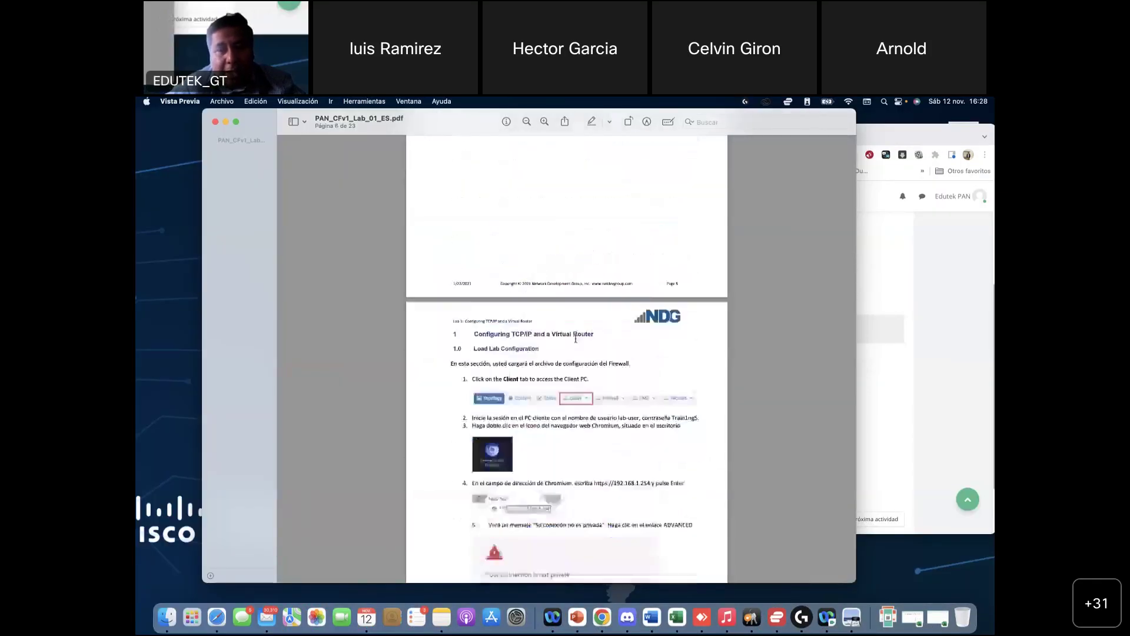
pyautogui.scroll(10, 575, 339)
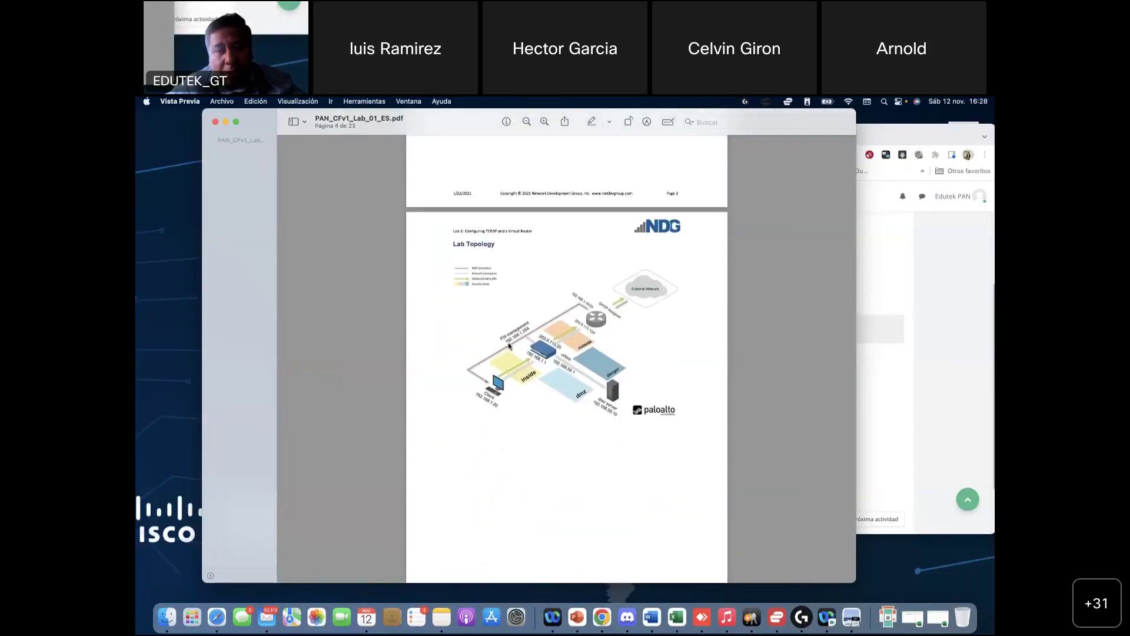
pyautogui.press('super+plus')
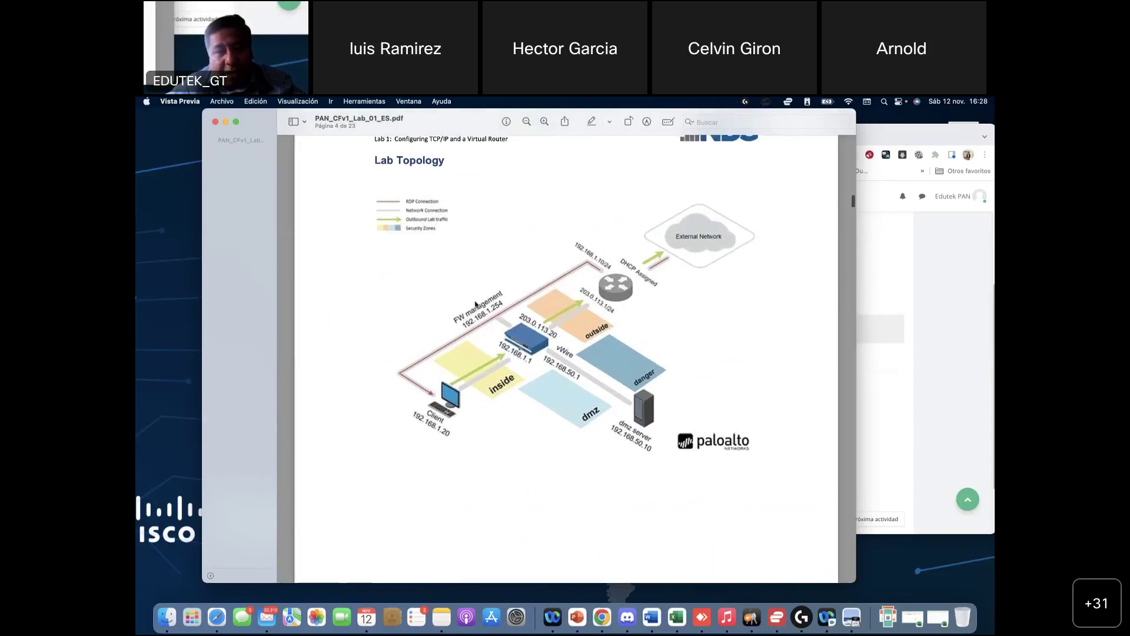
pyautogui.scroll(-15, 513, 347)
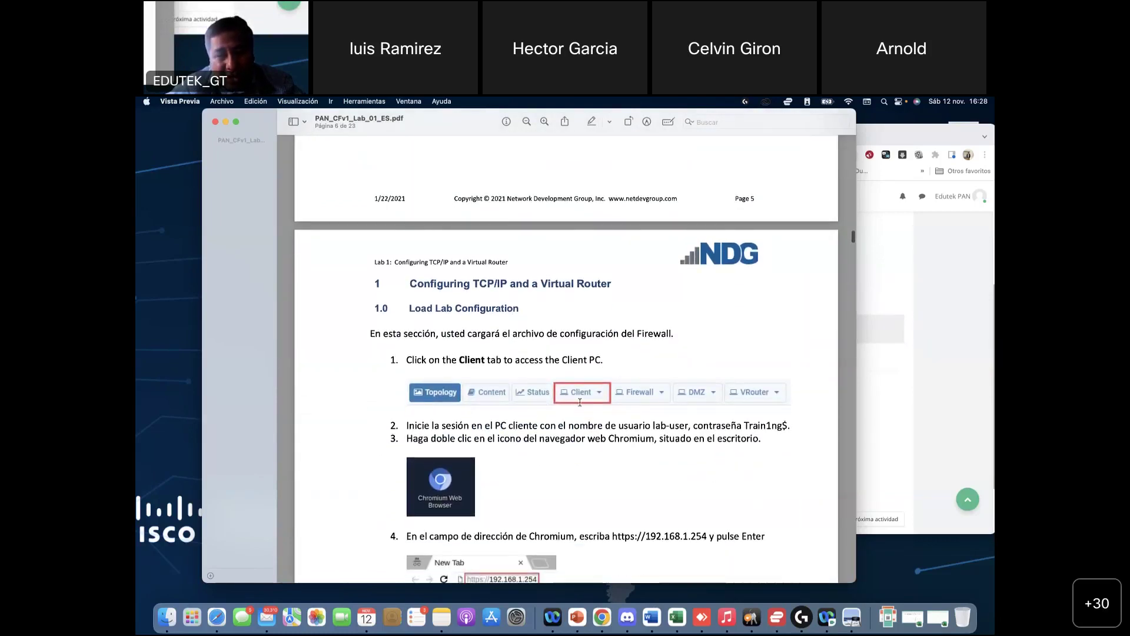
pyautogui.scroll(-5, 483, 359)
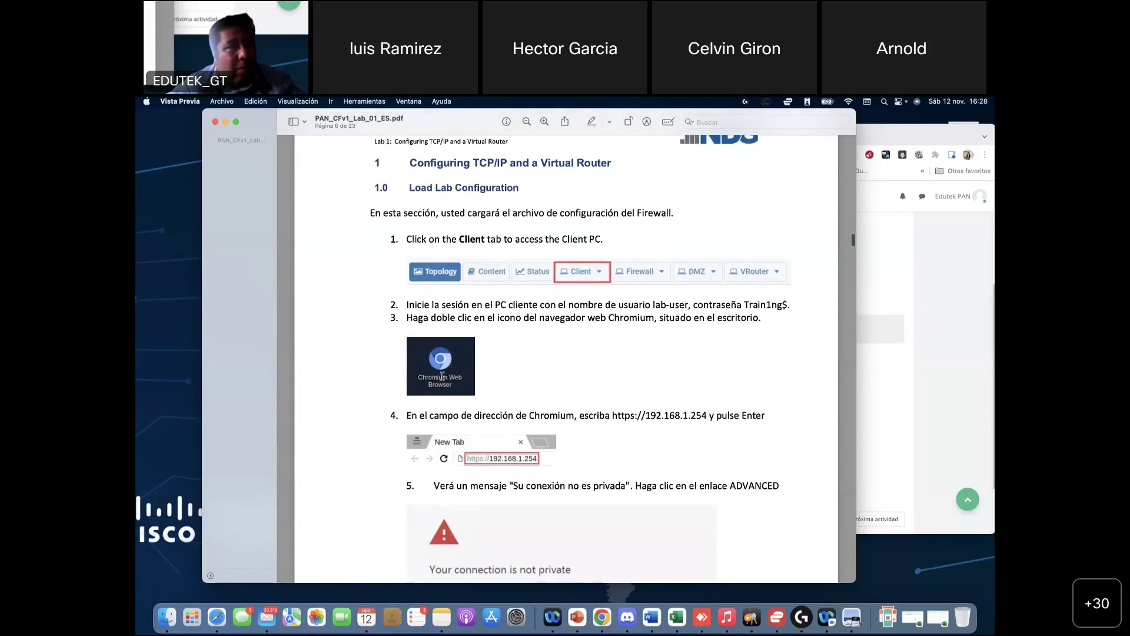
pyautogui.scroll(-1, 442, 376)
pyautogui.scroll(-13, 442, 376)
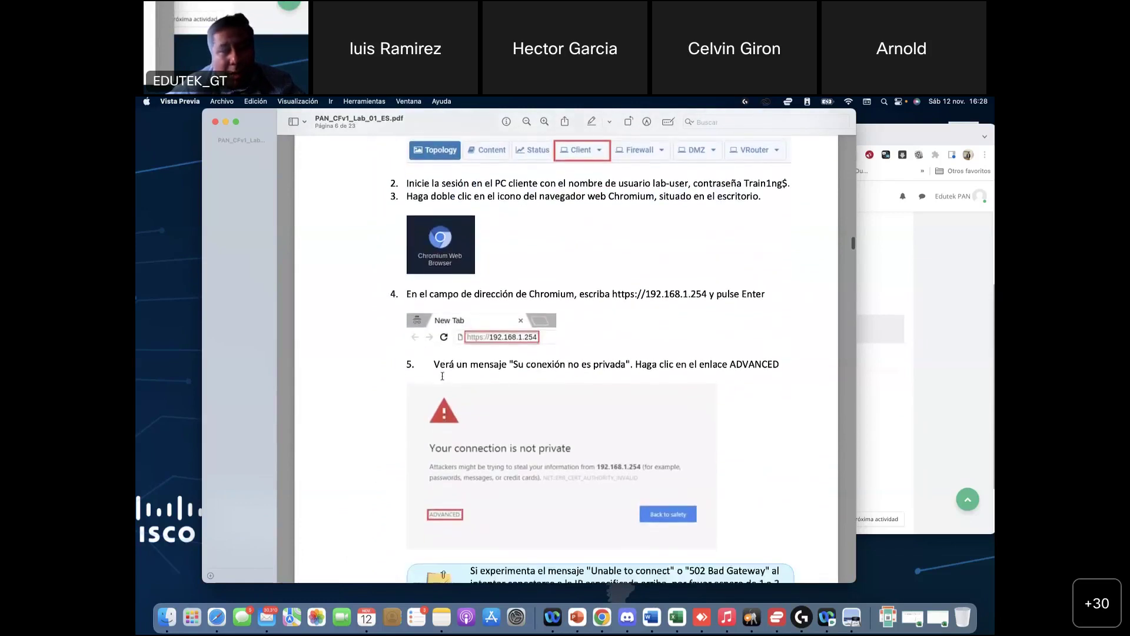
pyautogui.scroll(-12, 499, 452)
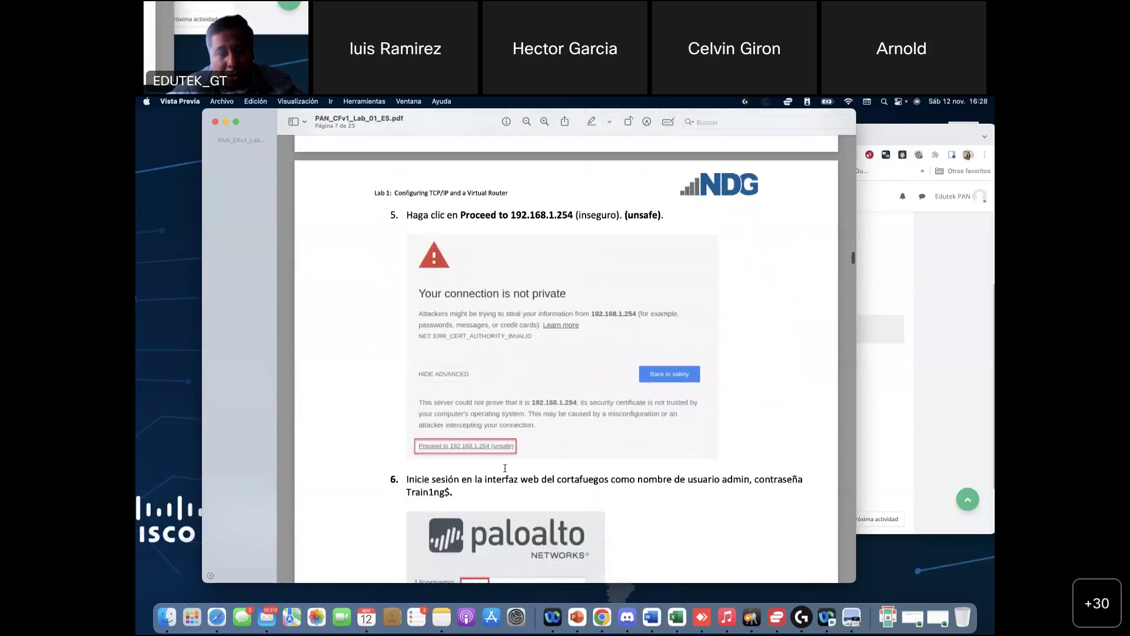
pyautogui.scroll(-8, 505, 468)
pyautogui.scroll(-20, 495, 427)
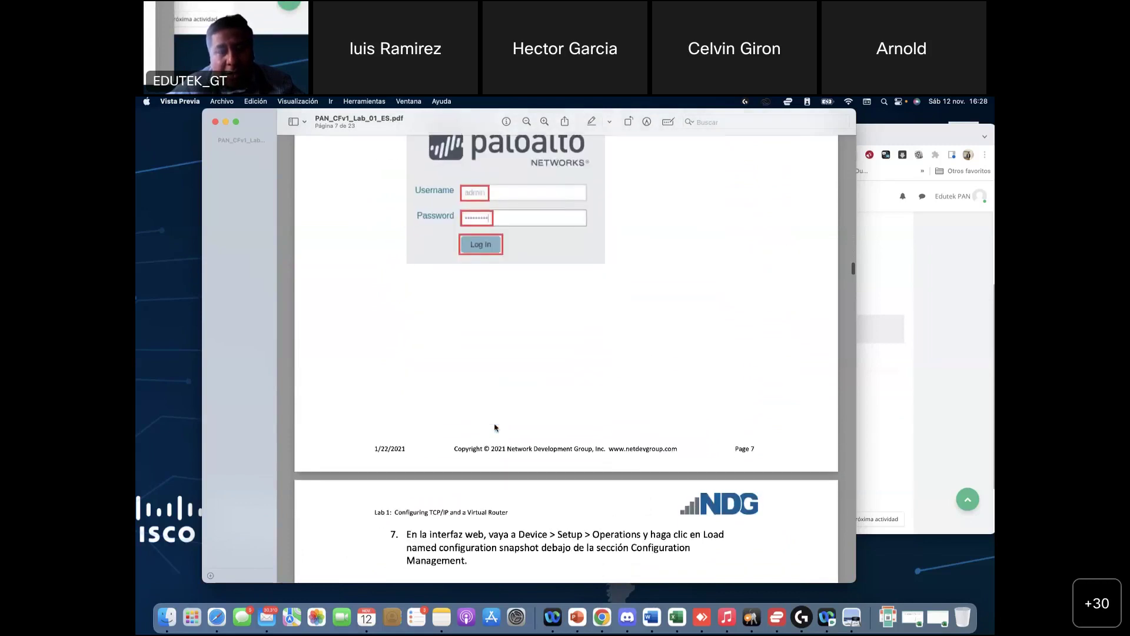
pyautogui.scroll(1, 496, 427)
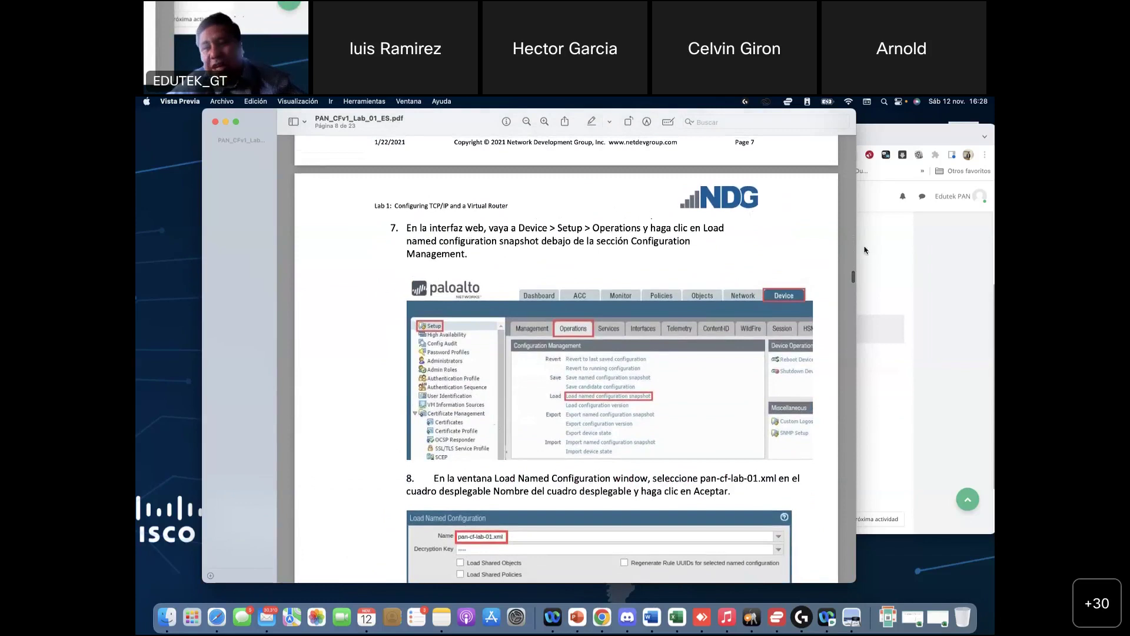
# Step: Widen the Preview window so page 8's steps 7 and 8 on loading the named snapshot show fully
pyautogui.moveTo(857, 251); pyautogui.dragTo(987, 251)
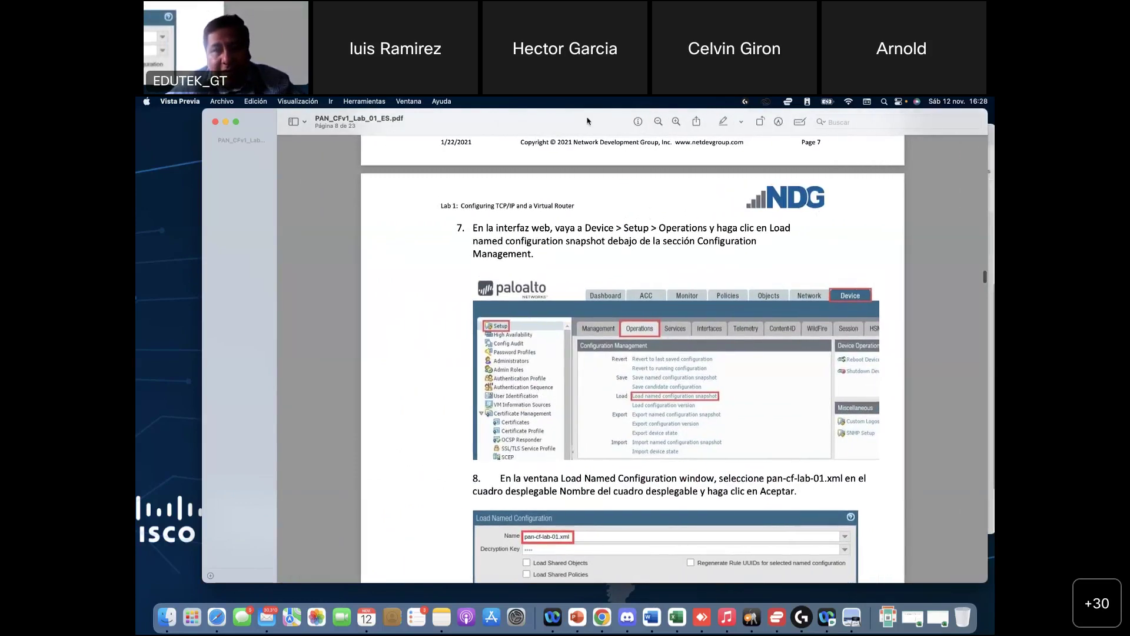
pyautogui.scroll(2, 626, 312)
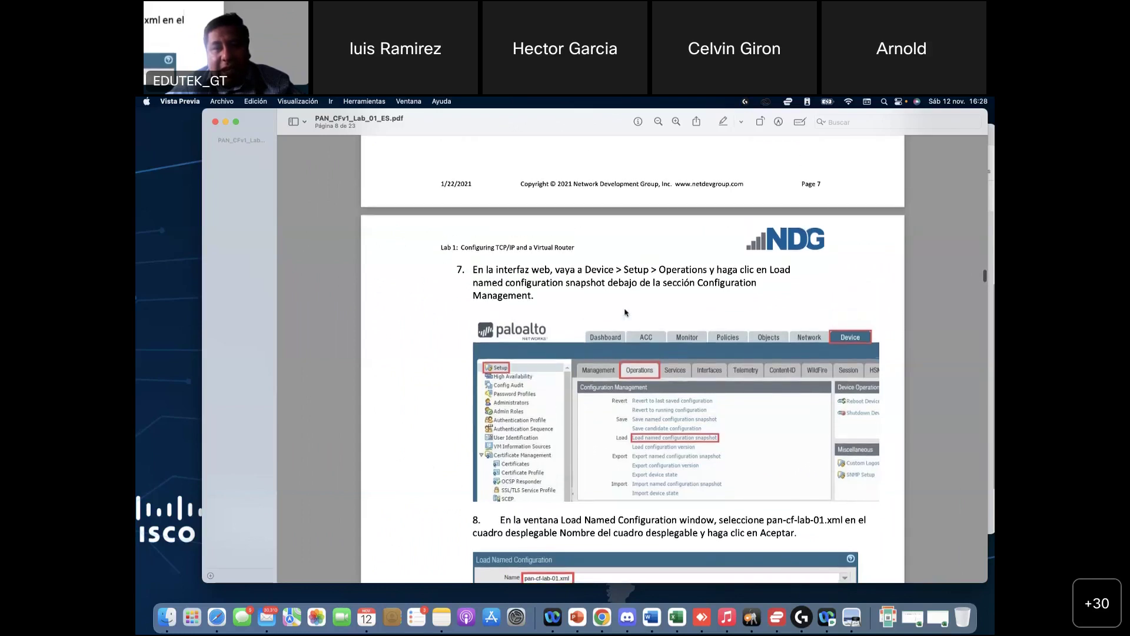
pyautogui.scroll(1, 626, 312)
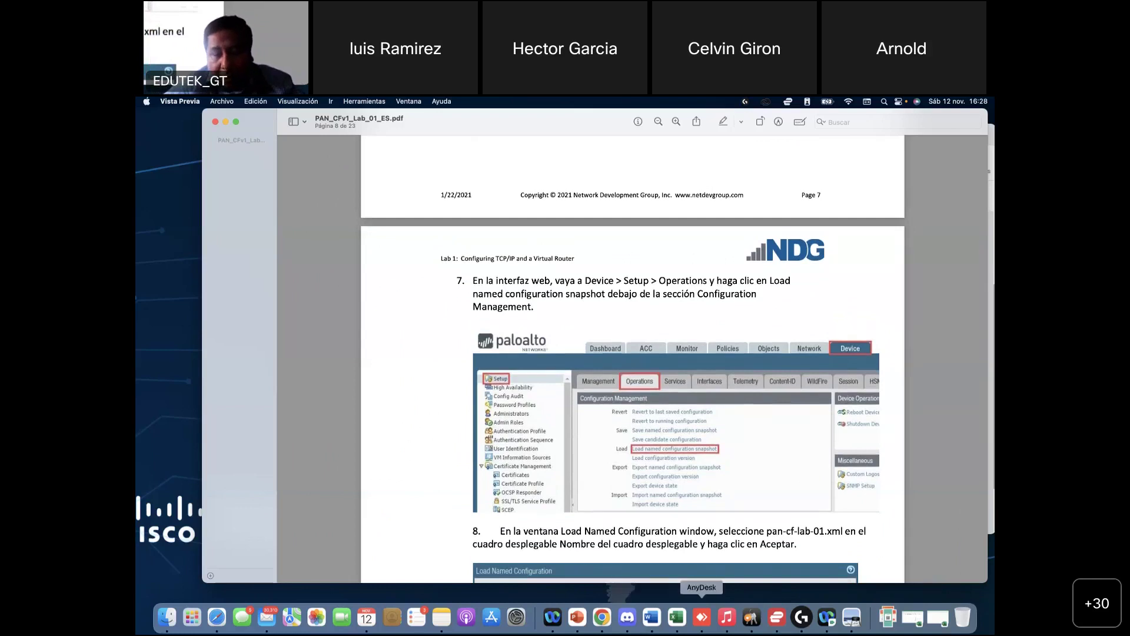
pyautogui.scroll(-1, 579, 303)
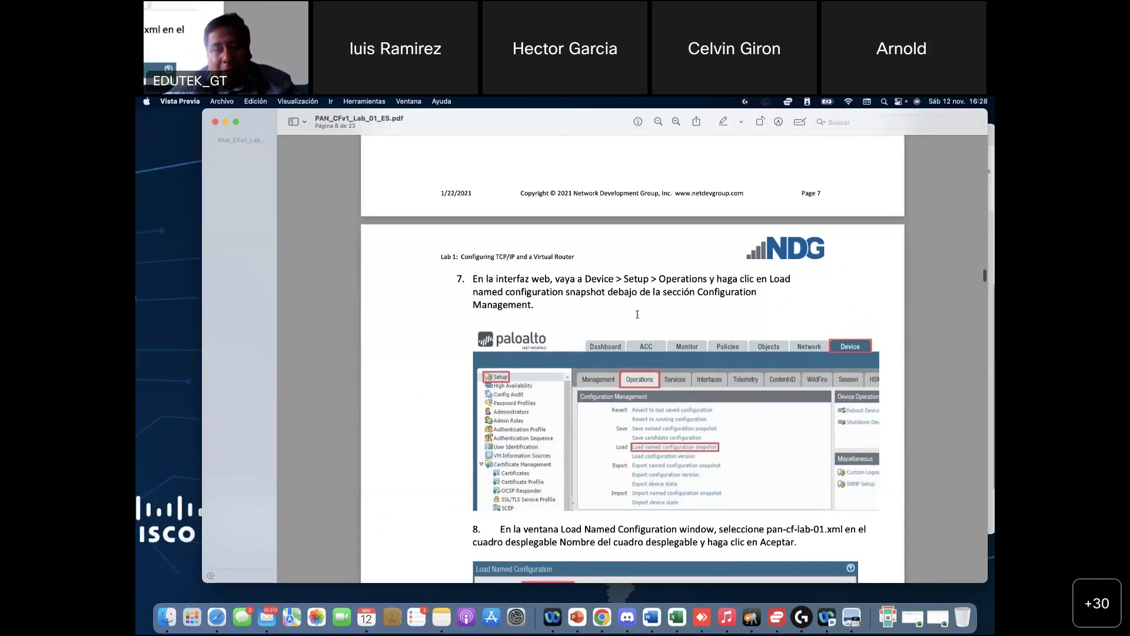
pyautogui.click(604, 618)
# Step: Open the firewall's Device > Setup > Operations page and its Load named configuration snapshot dialog
pyautogui.hotkey('ctrl', 'Right')
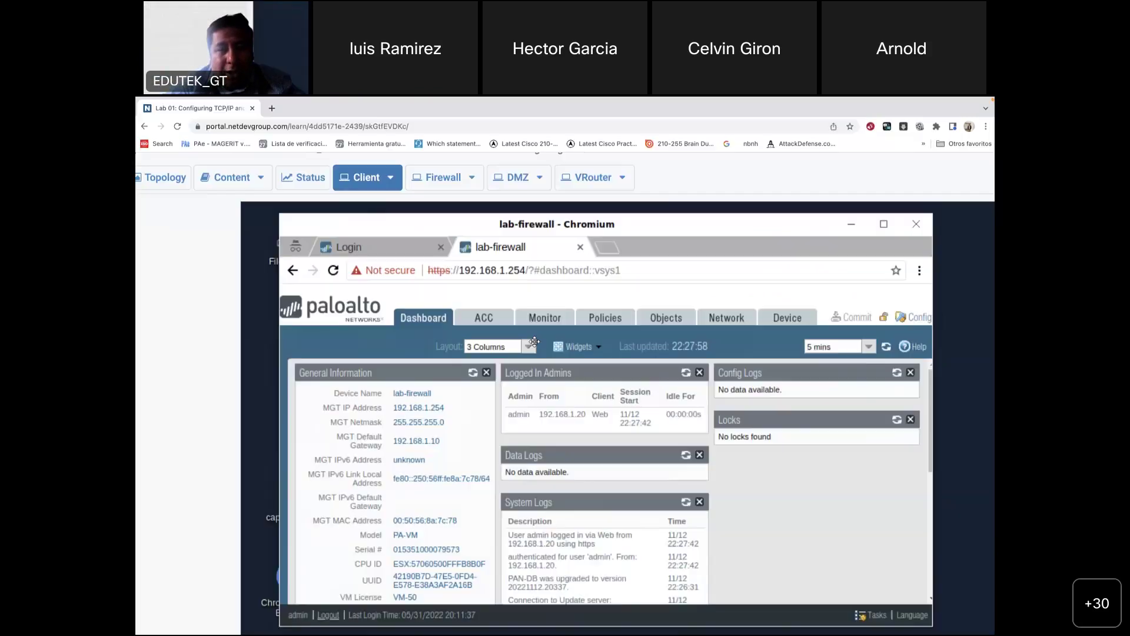
pyautogui.scroll(-5, 583, 413)
pyautogui.scroll(5, 583, 413)
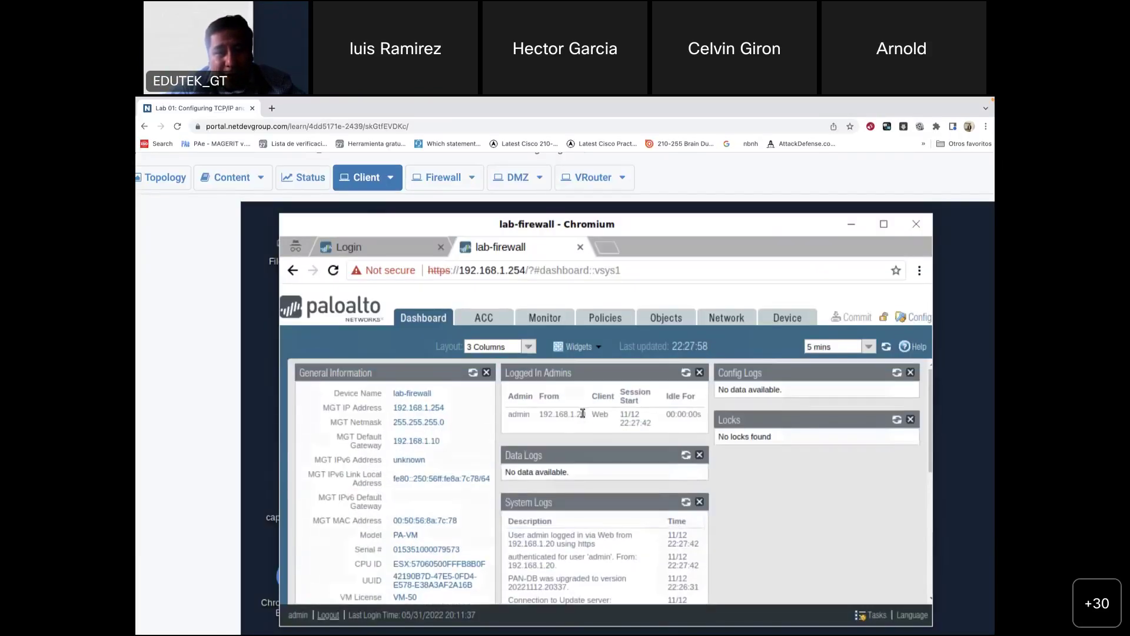
pyautogui.click(795, 320)
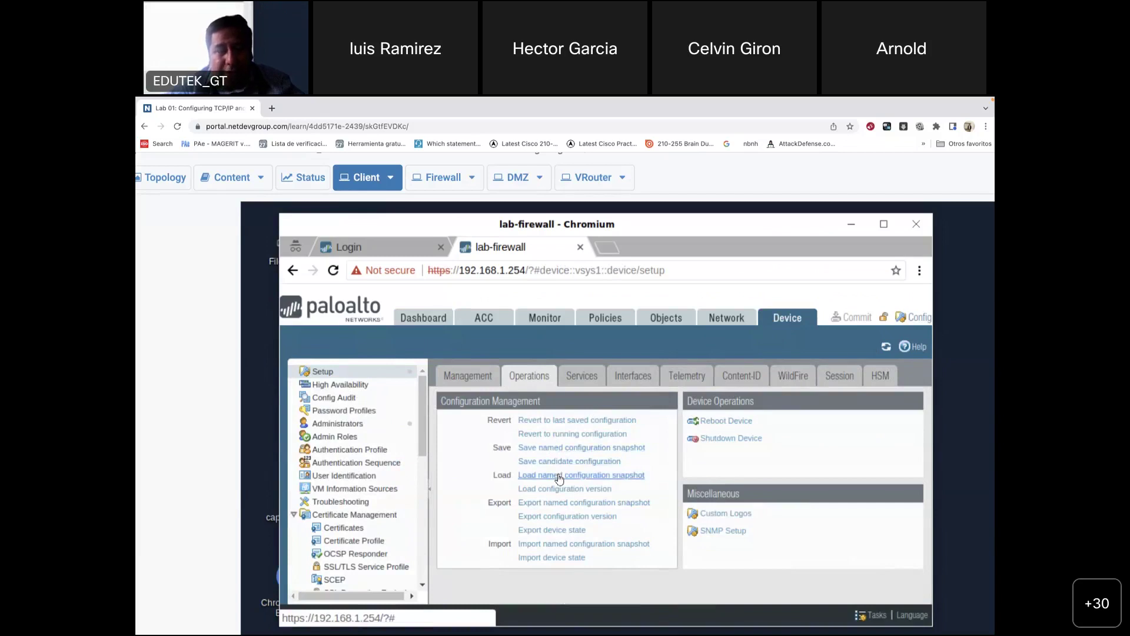
pyautogui.click(789, 319)
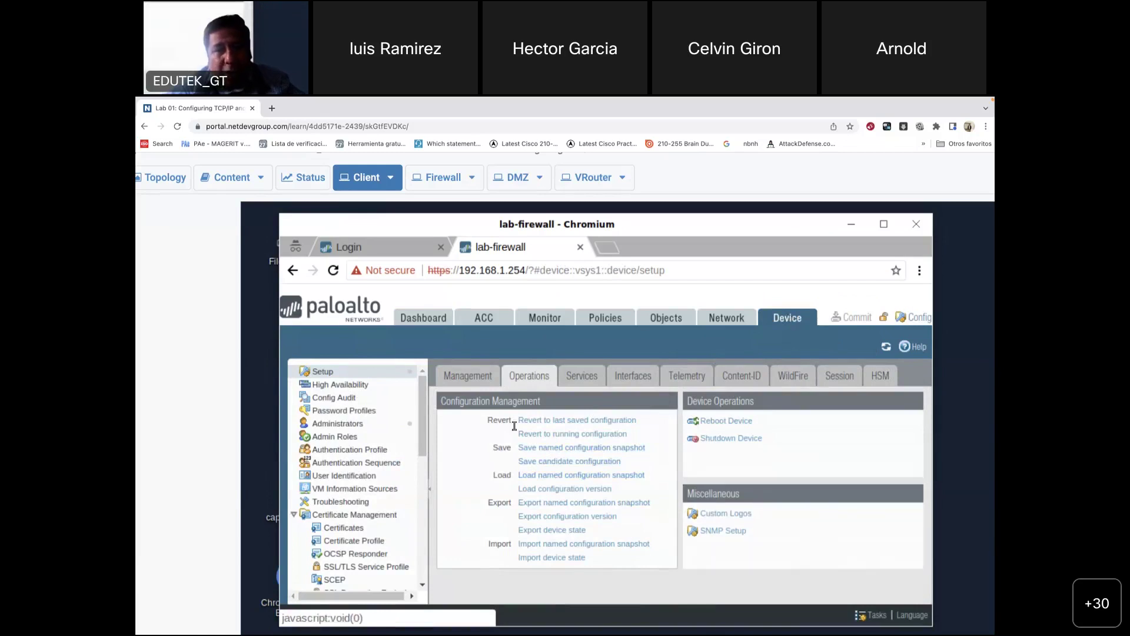
pyautogui.click(791, 318)
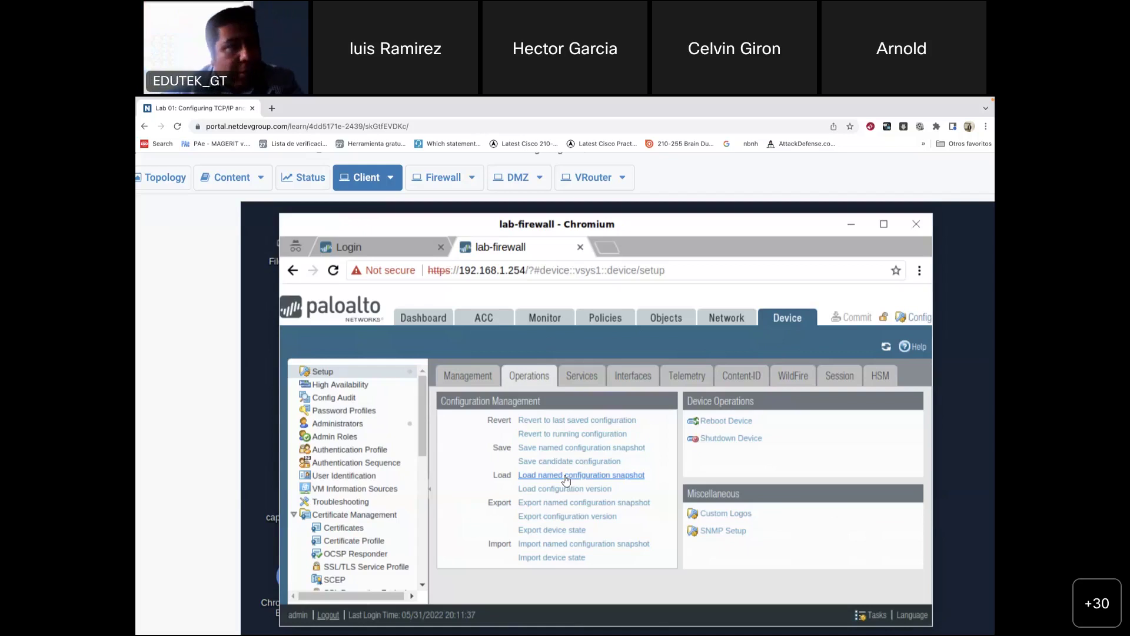
pyautogui.click(567, 476)
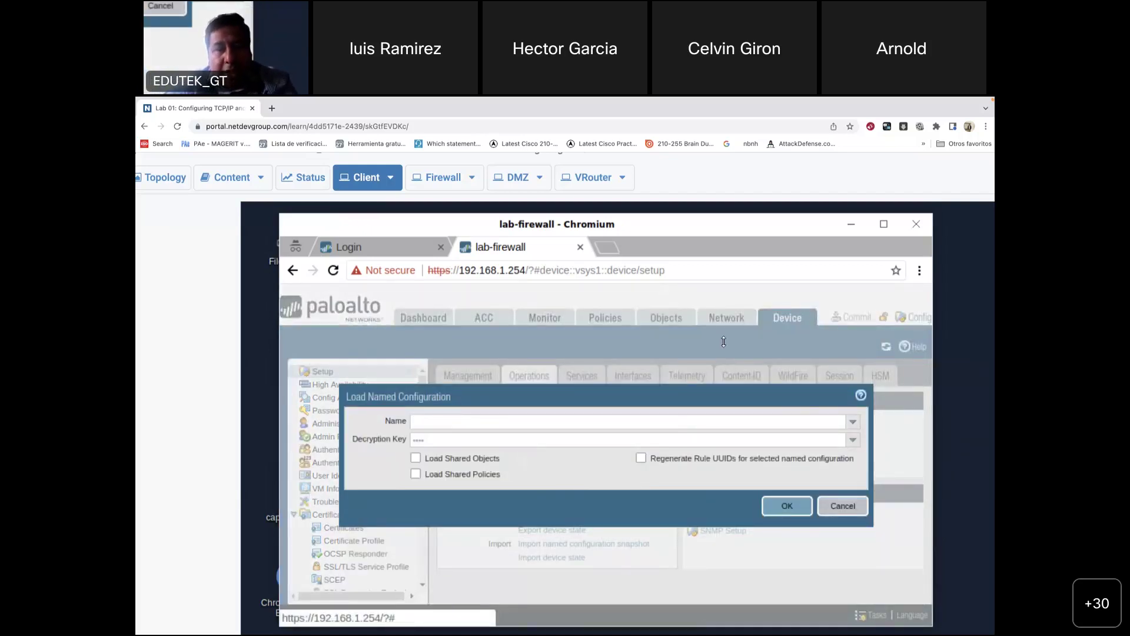
pyautogui.click(605, 421)
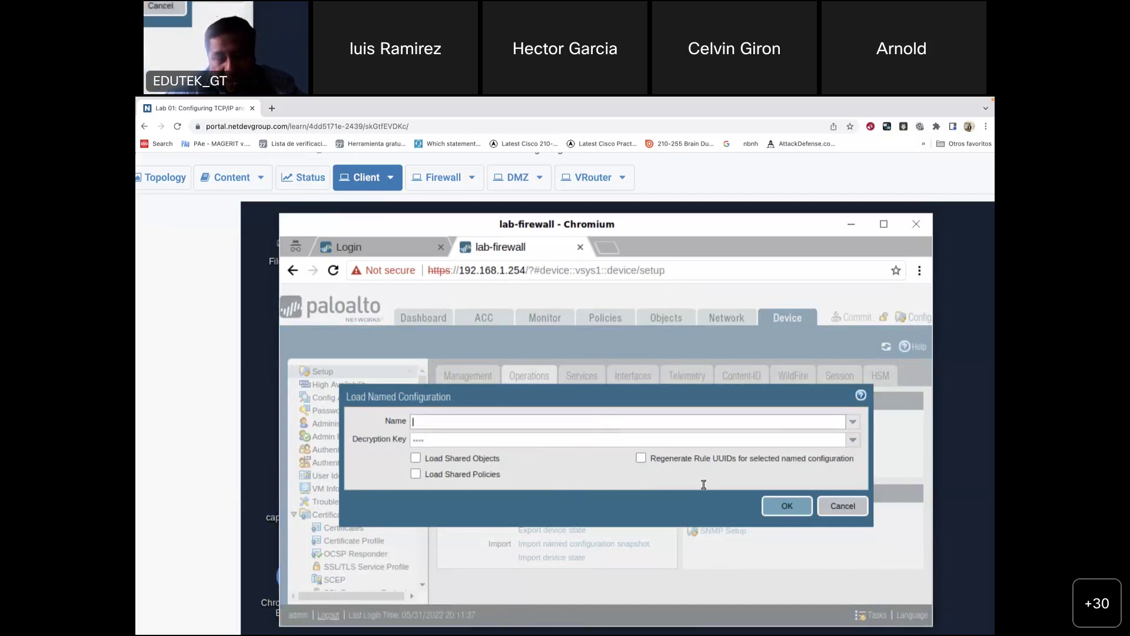
pyautogui.moveTo(727, 618)
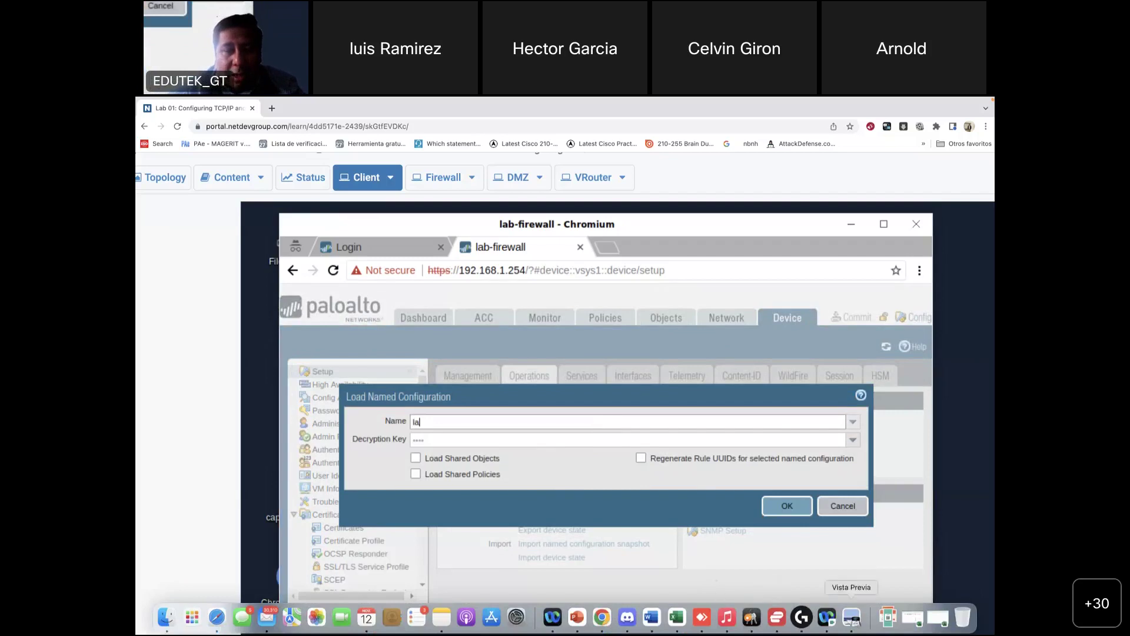
# Step: Check the guide's step 8 snapshot name, then enter 'pan' in the firewall dialog's Name field
pyautogui.click(851, 617)
pyautogui.scroll(-5, 552, 349)
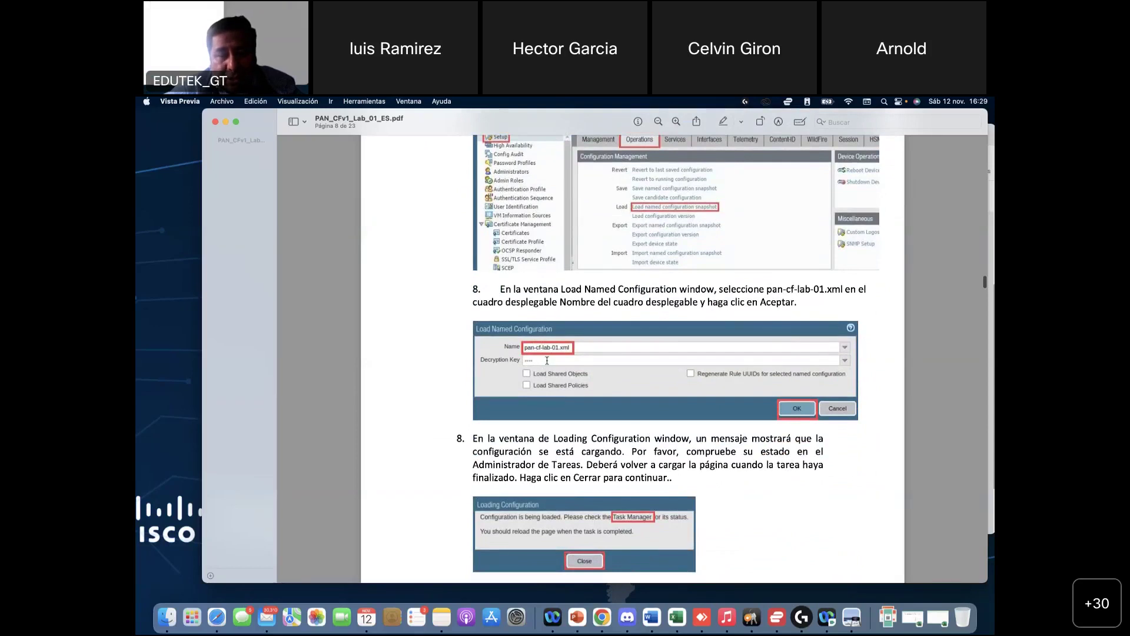
pyautogui.scroll(5, 550, 368)
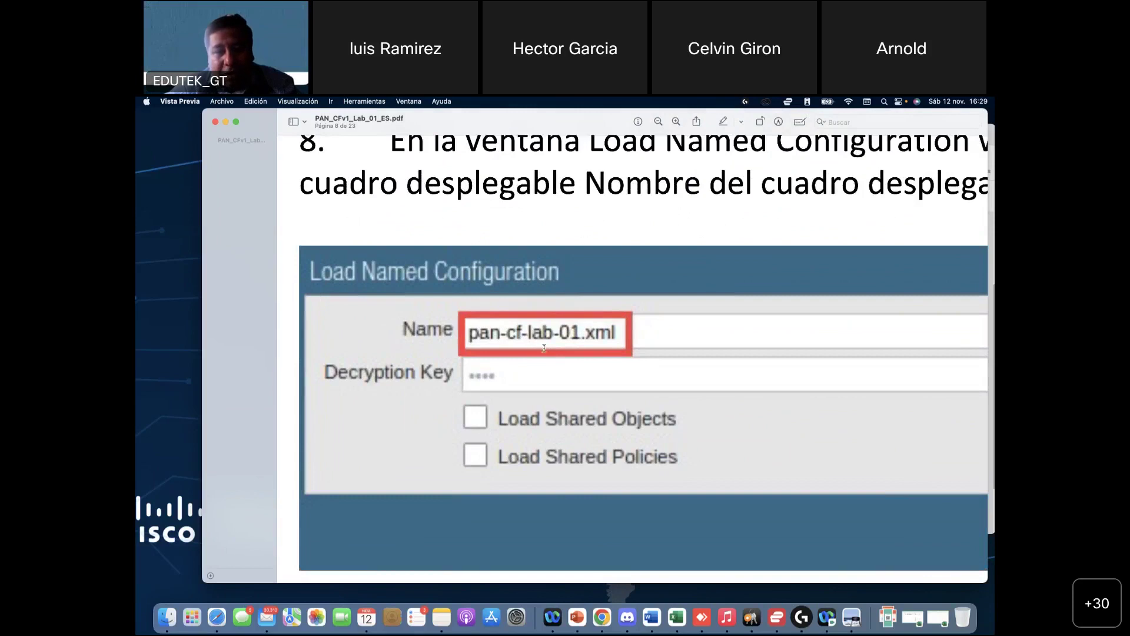
pyautogui.press('super+Tab')
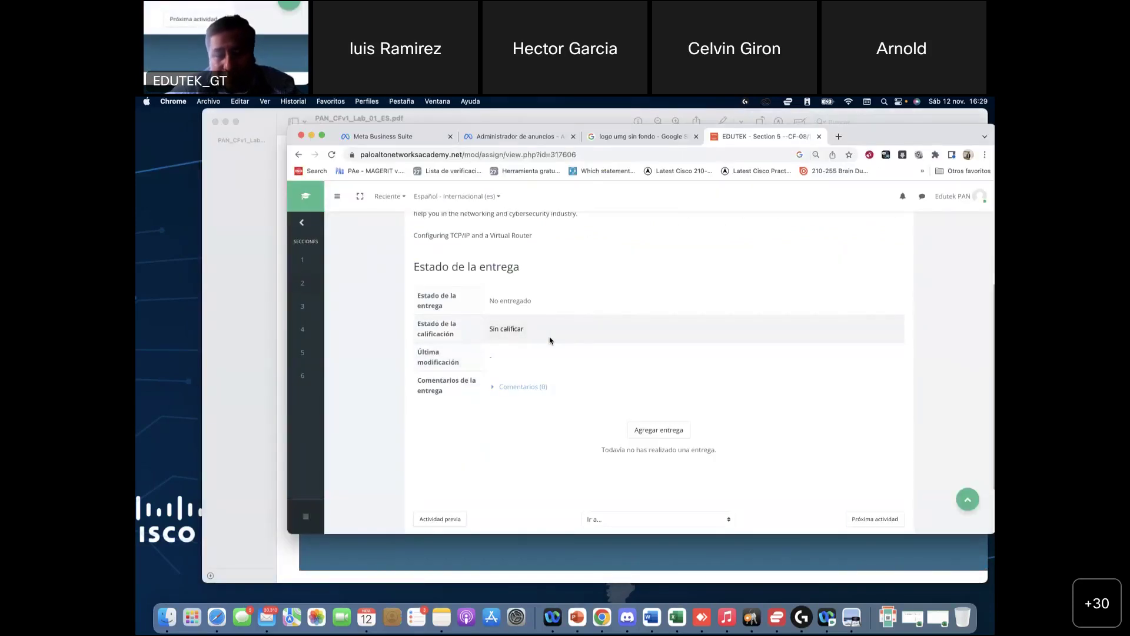
pyautogui.click(602, 618)
pyautogui.write('pan')
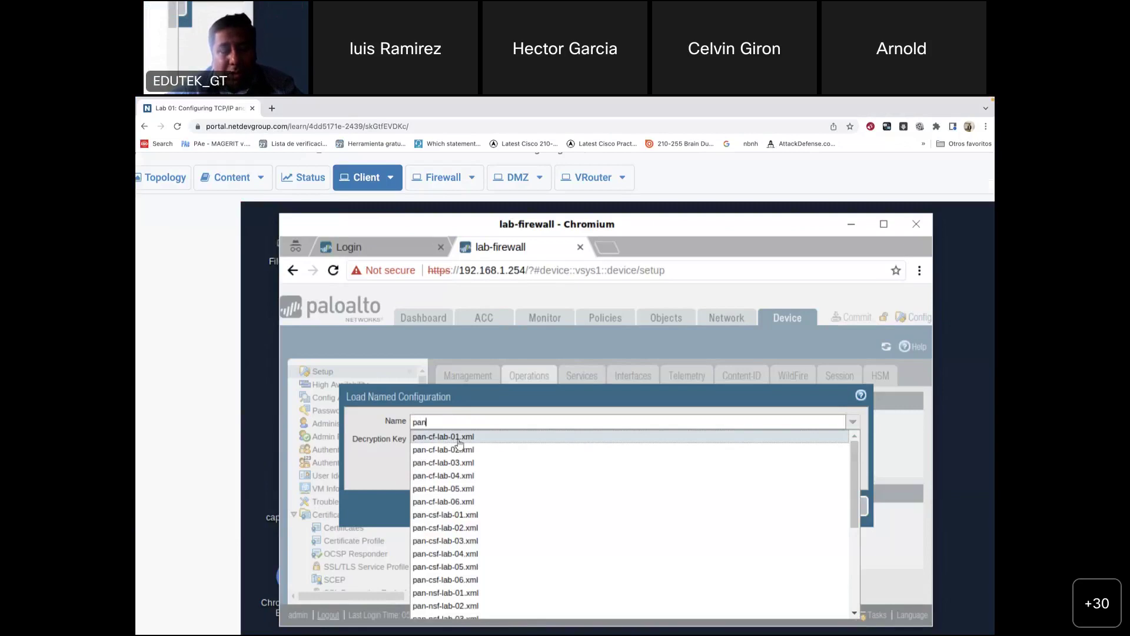
# Step: Select pan-cf-lab-01.xml as the snapshot, nudge the dialog upward, and bring the lab guide forward
pyautogui.click(458, 438)
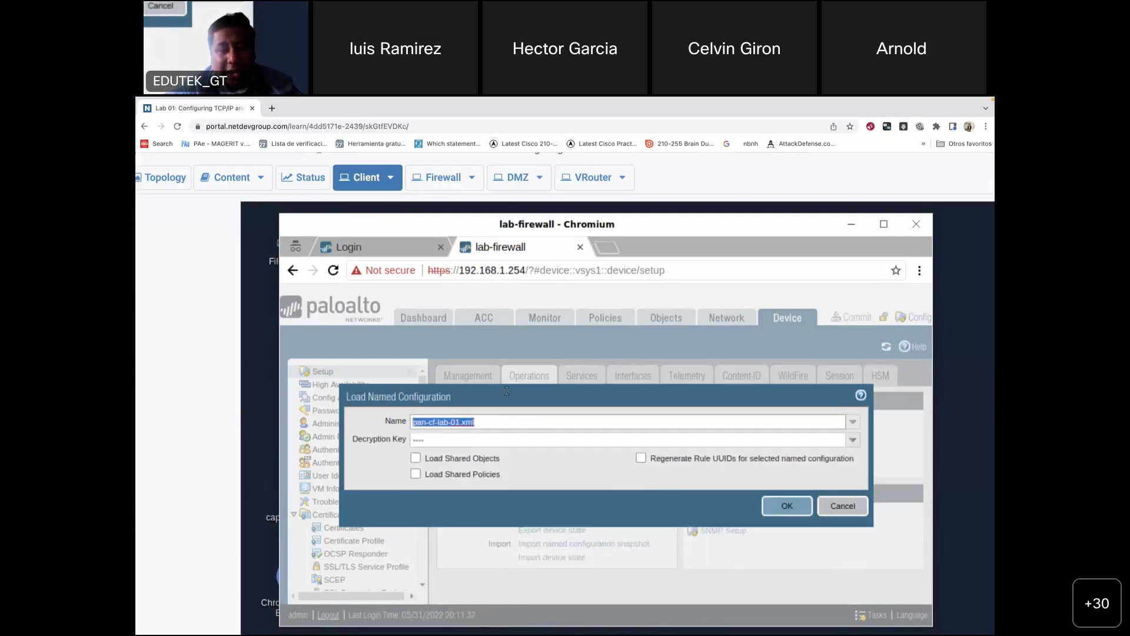
pyautogui.moveTo(570, 388); pyautogui.dragTo(584, 350)
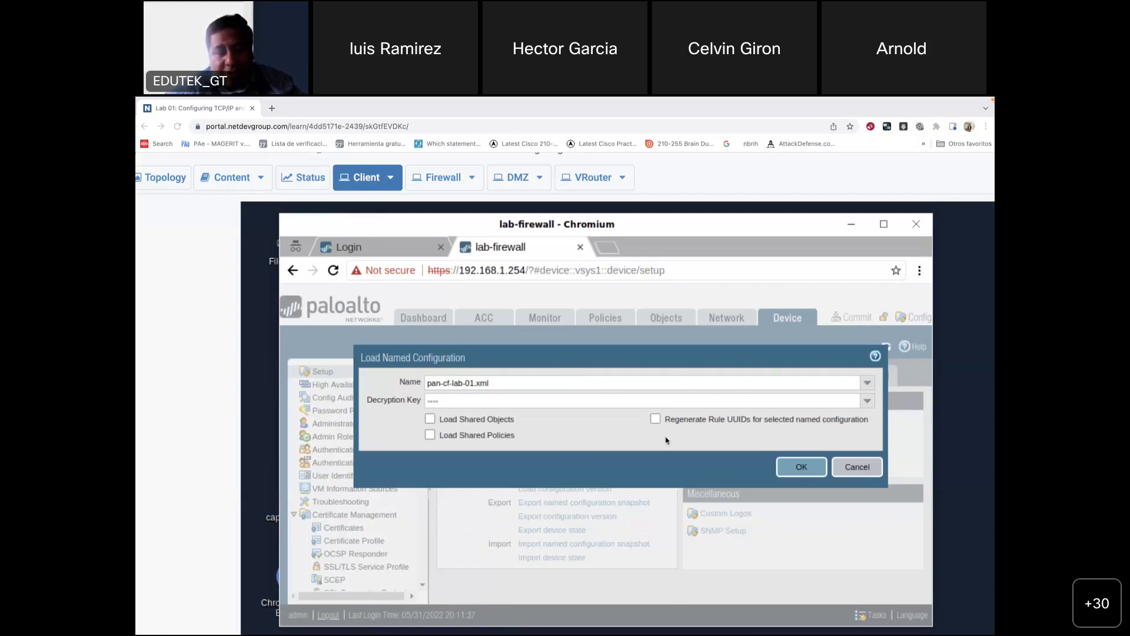
pyautogui.moveTo(813, 631)
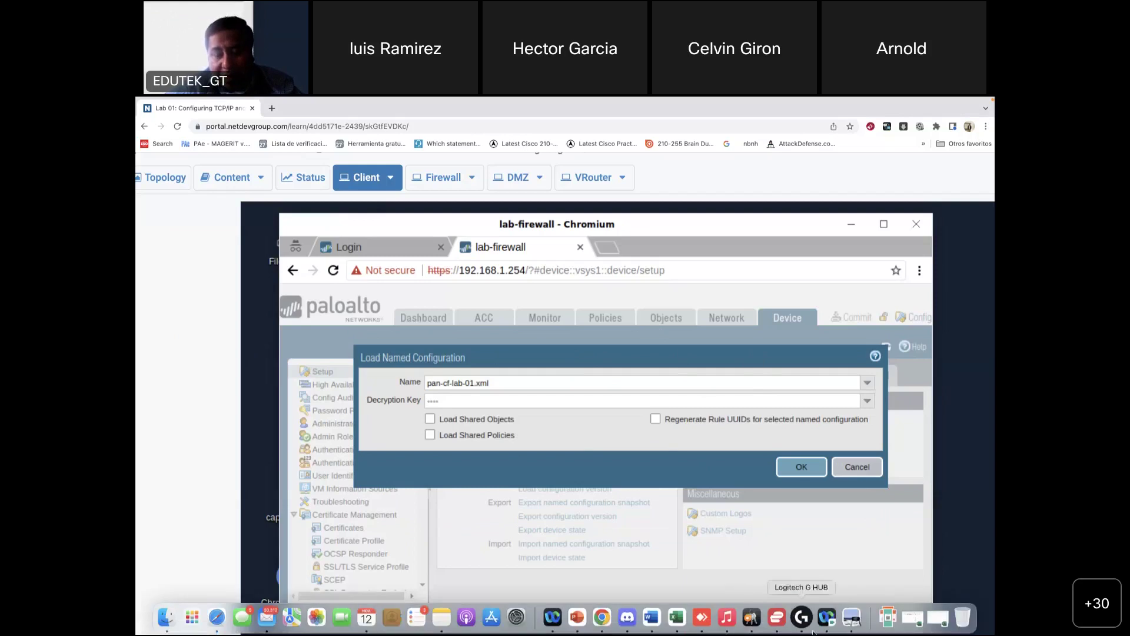
pyautogui.click(863, 619)
pyautogui.scroll(3, 596, 410)
# Step: Read the guide's Loading Configuration figure and step 9, then return to the firewall's load dialog
pyautogui.scroll(-1, 596, 411)
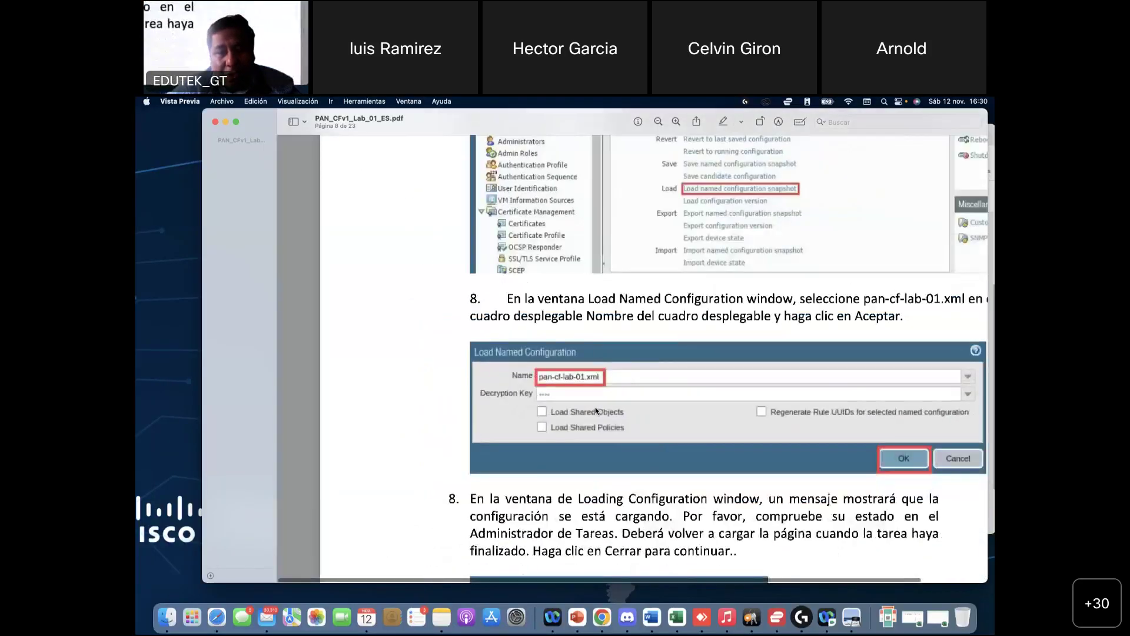
pyautogui.scroll(-5, 596, 410)
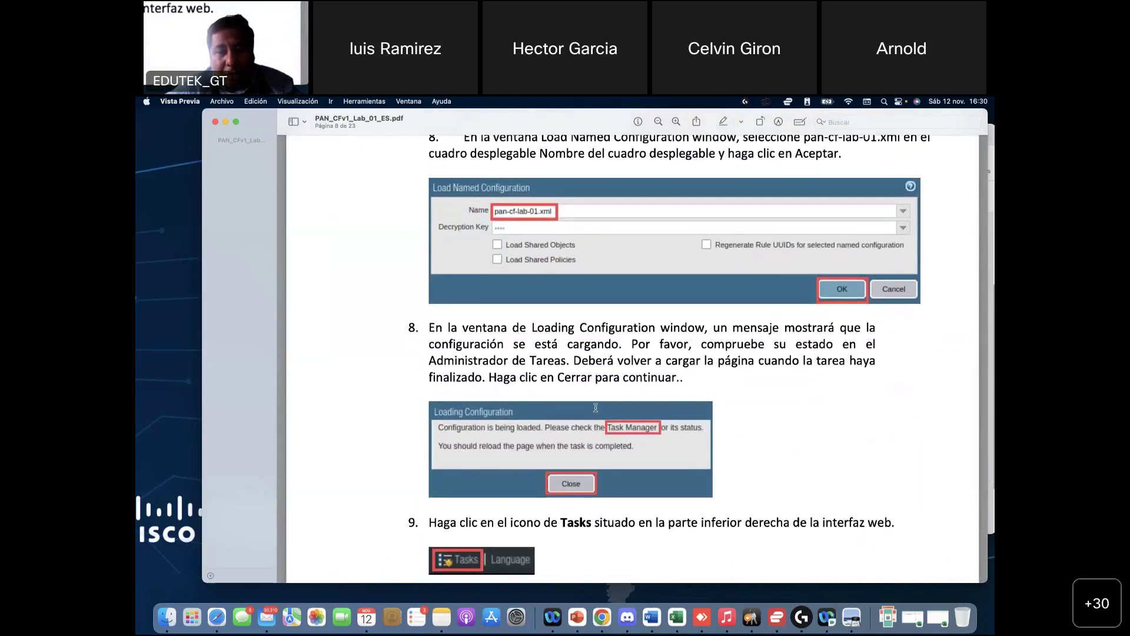
pyautogui.scroll(2, 596, 407)
pyautogui.press('super+Tab')
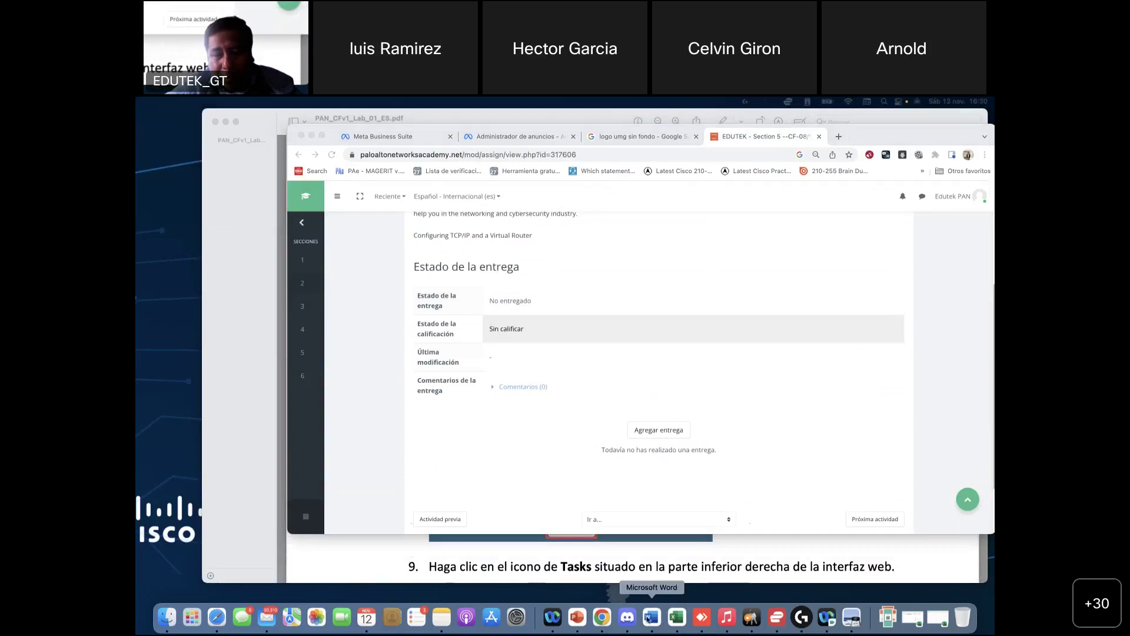
pyautogui.click(611, 622)
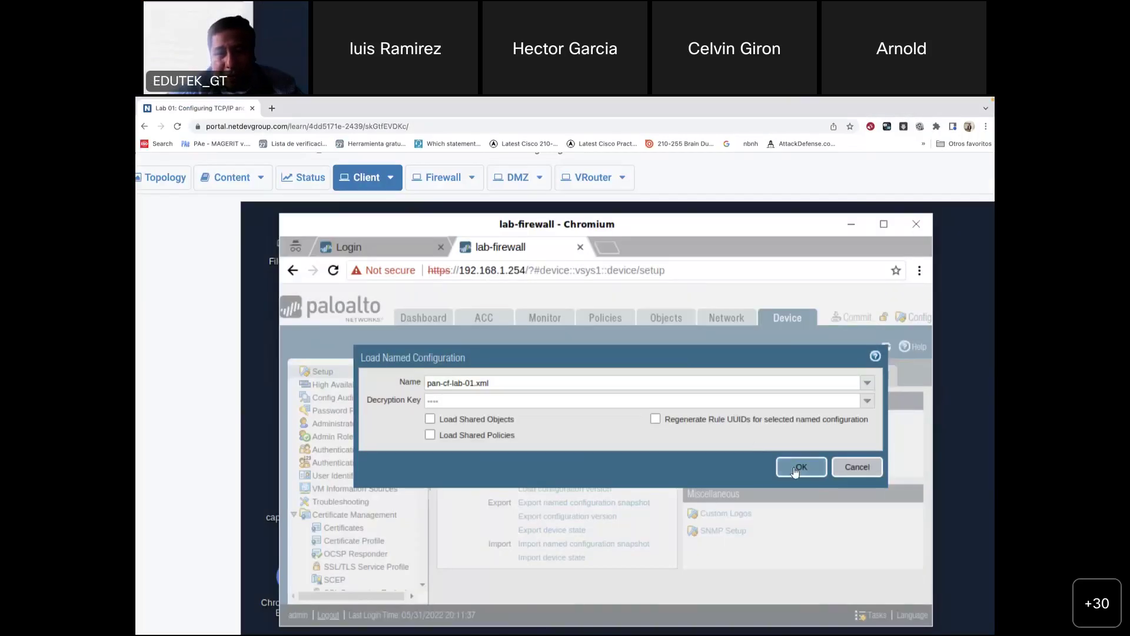
# Step: Load pan-cf-lab-01.xml, close the Loading Configuration notice, then reopen the load dialog and type 'labpa'
pyautogui.click(799, 468)
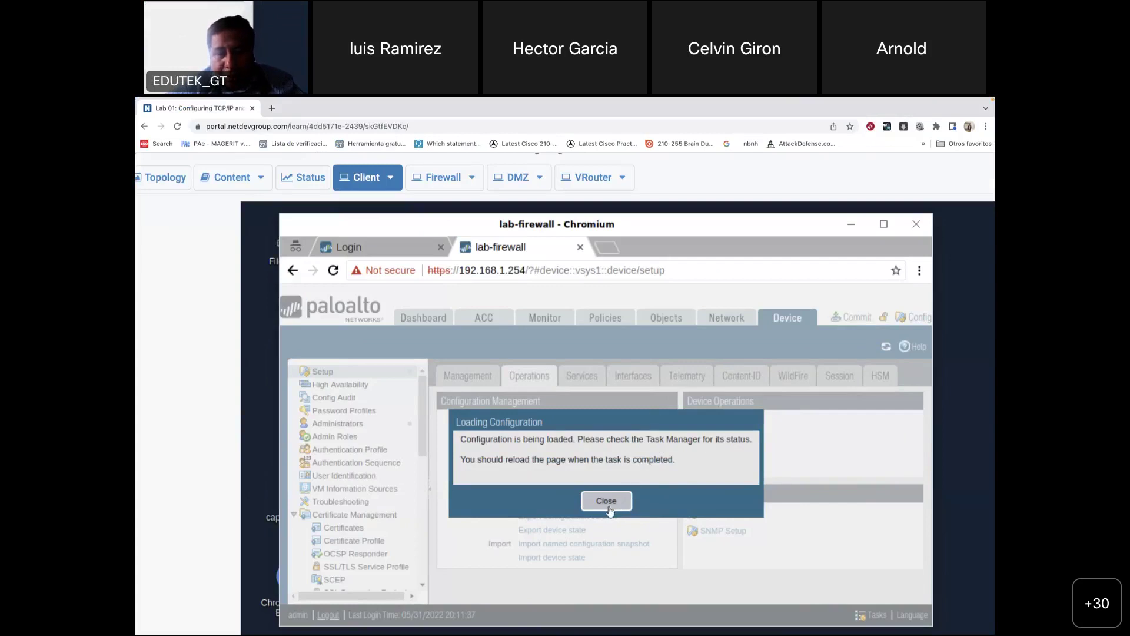
pyautogui.click(610, 502)
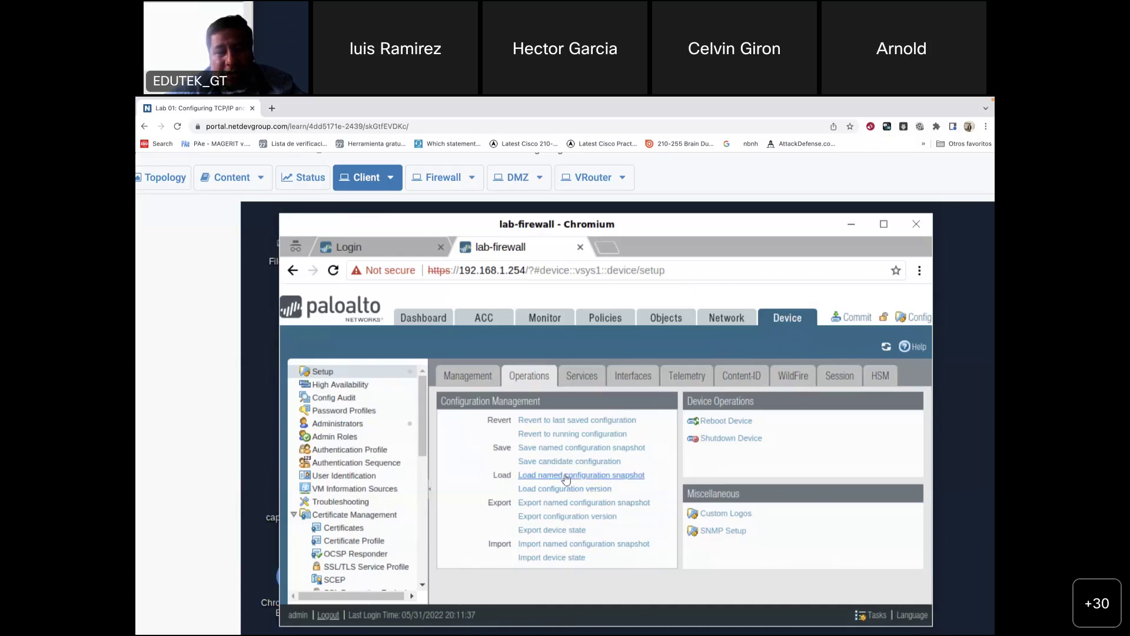
pyautogui.click(608, 478)
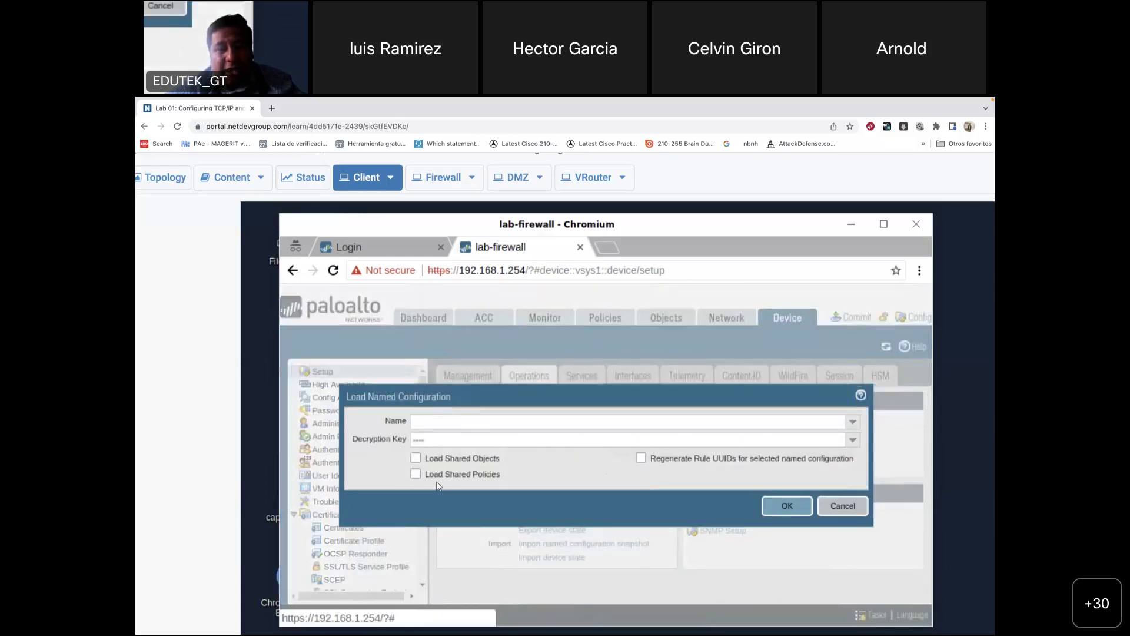
pyautogui.click(612, 422)
pyautogui.write('lab')
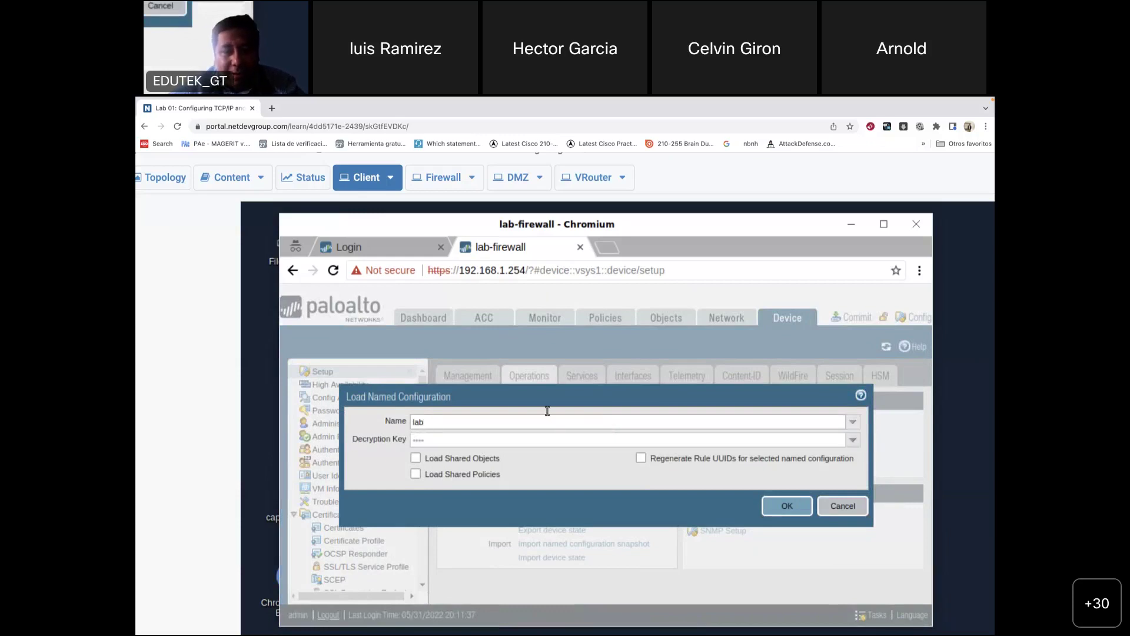
pyautogui.write('pan')
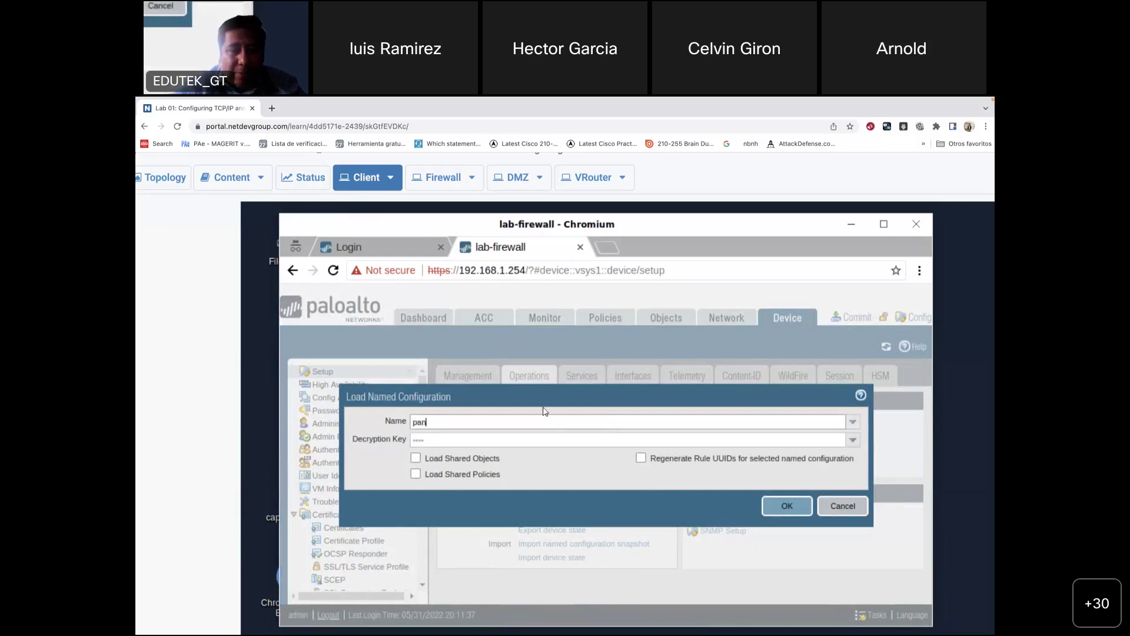
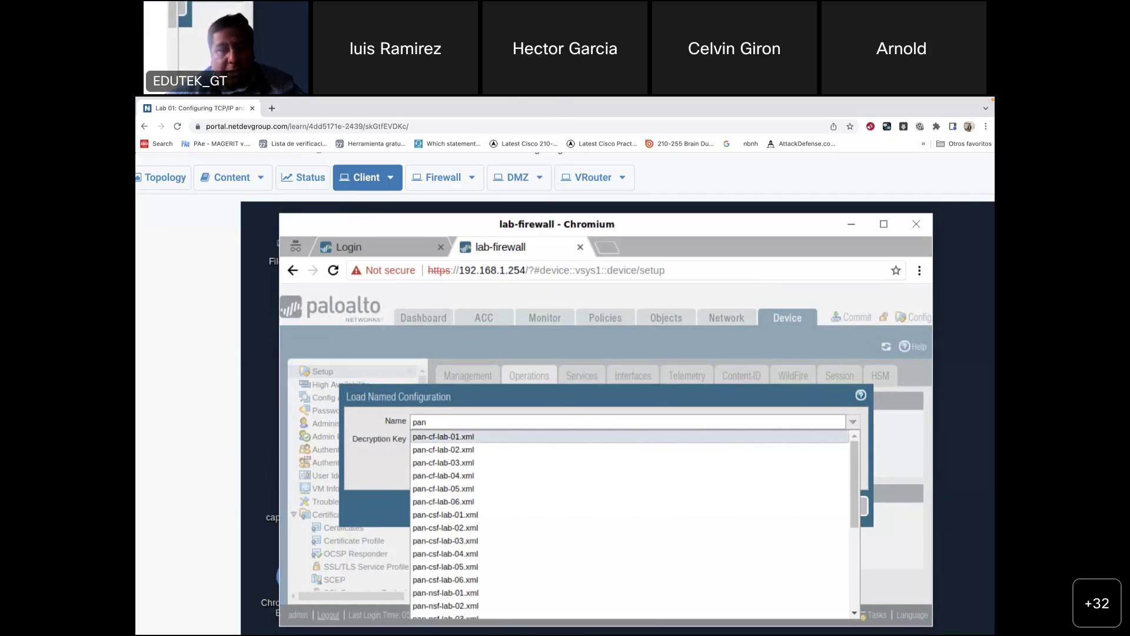
# Step: Switch to the lab guide PDF in Preview and scroll to the configuration-loading step on page 8
pyautogui.moveTo(754, 618)
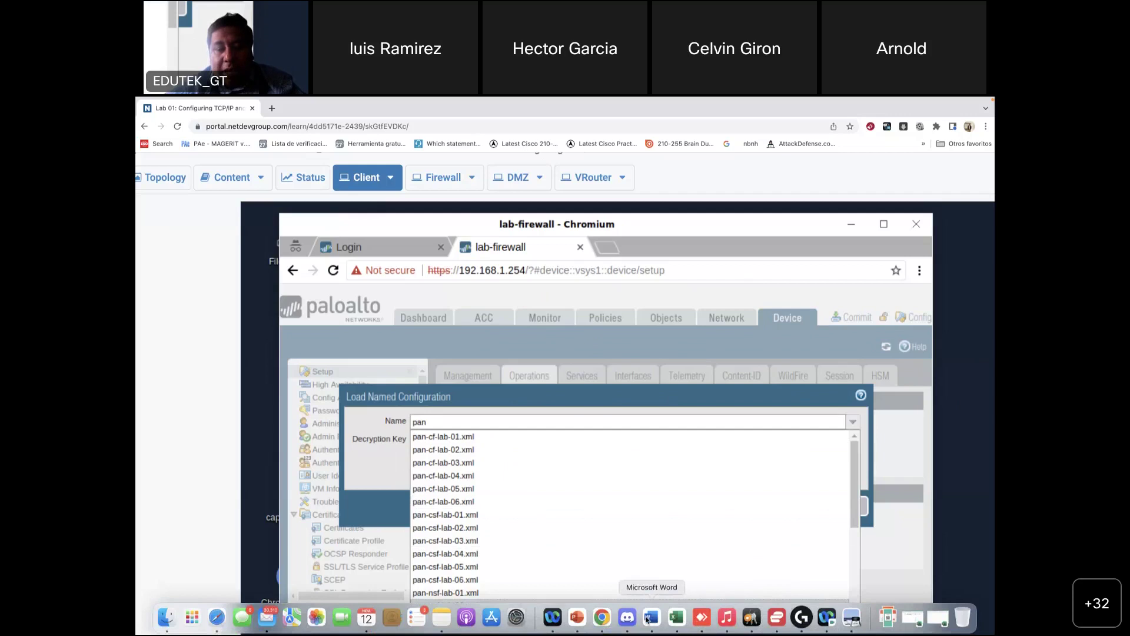
pyautogui.click(851, 618)
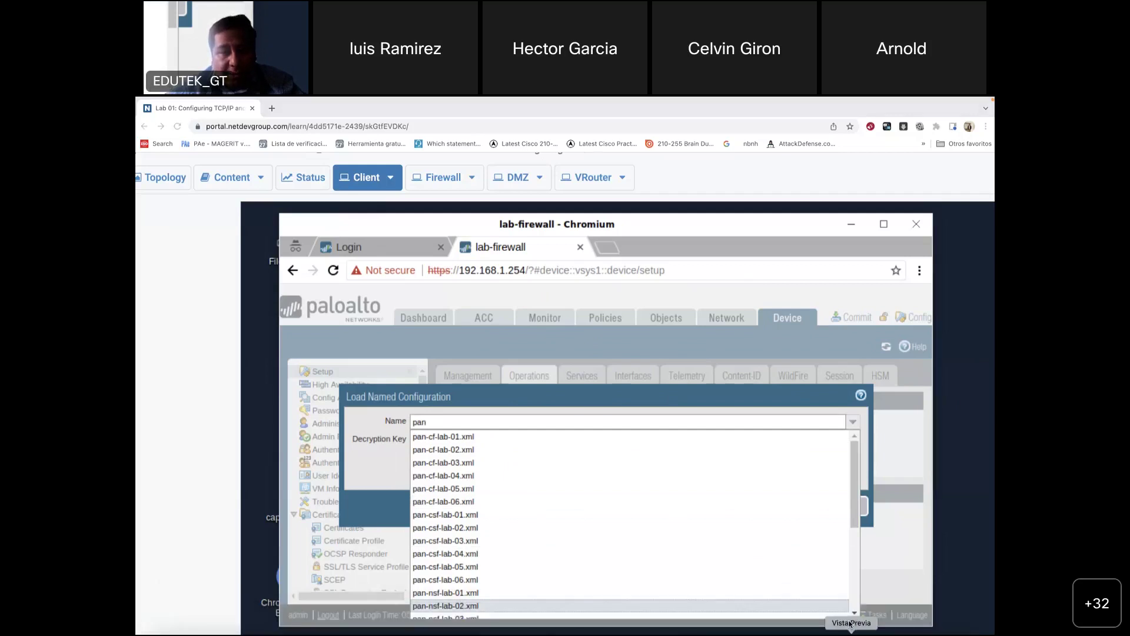
pyautogui.scroll(-3, 580, 445)
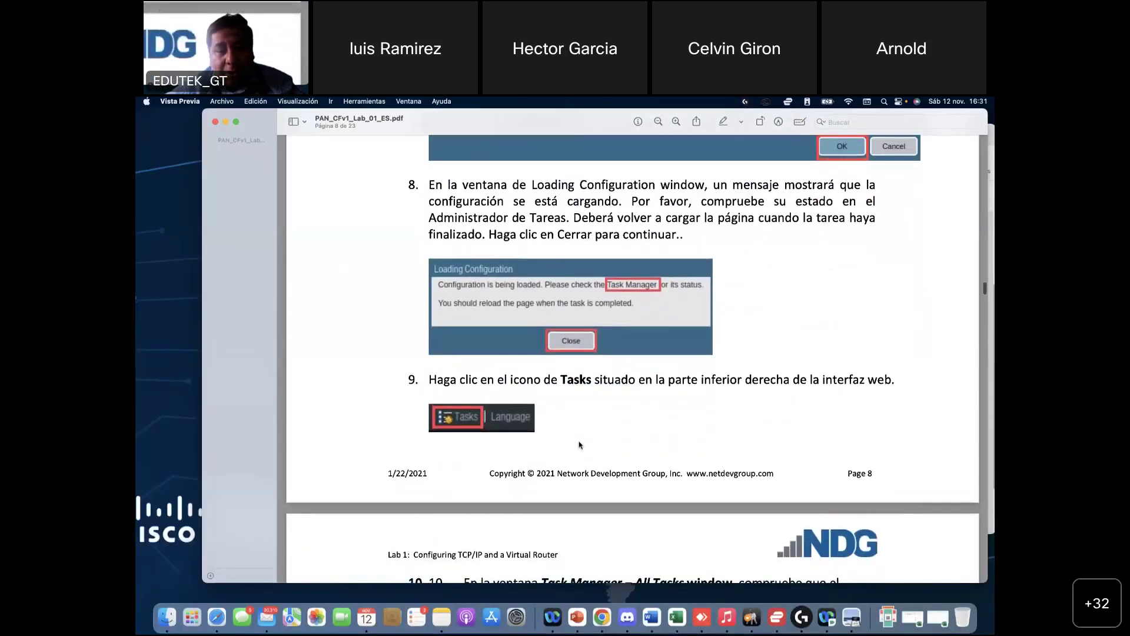
# Step: Read the guide's Task Manager steps 9–10, then go back to the full-screen firewall session in Chrome
pyautogui.scroll(-4, 505, 452)
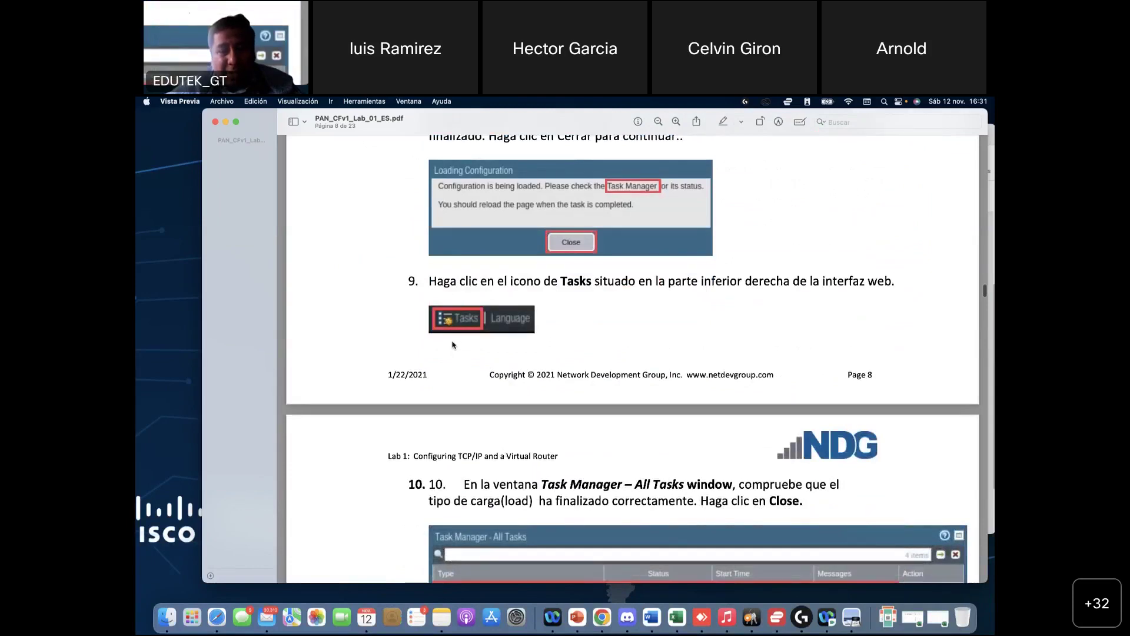
pyautogui.scroll(-6, 465, 354)
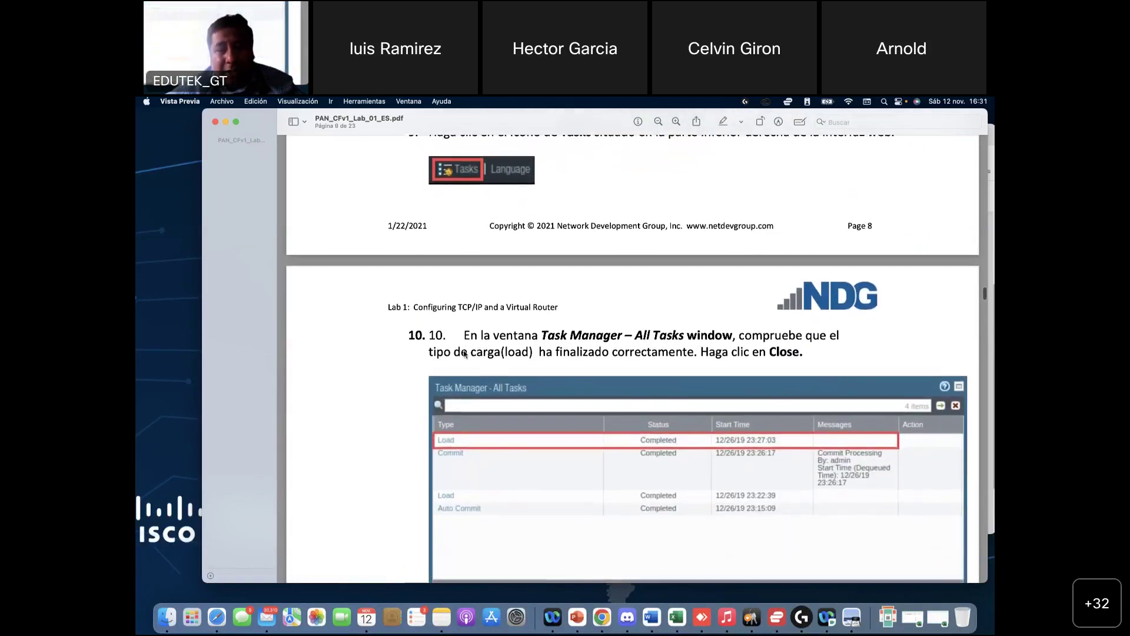
pyautogui.scroll(5, 555, 438)
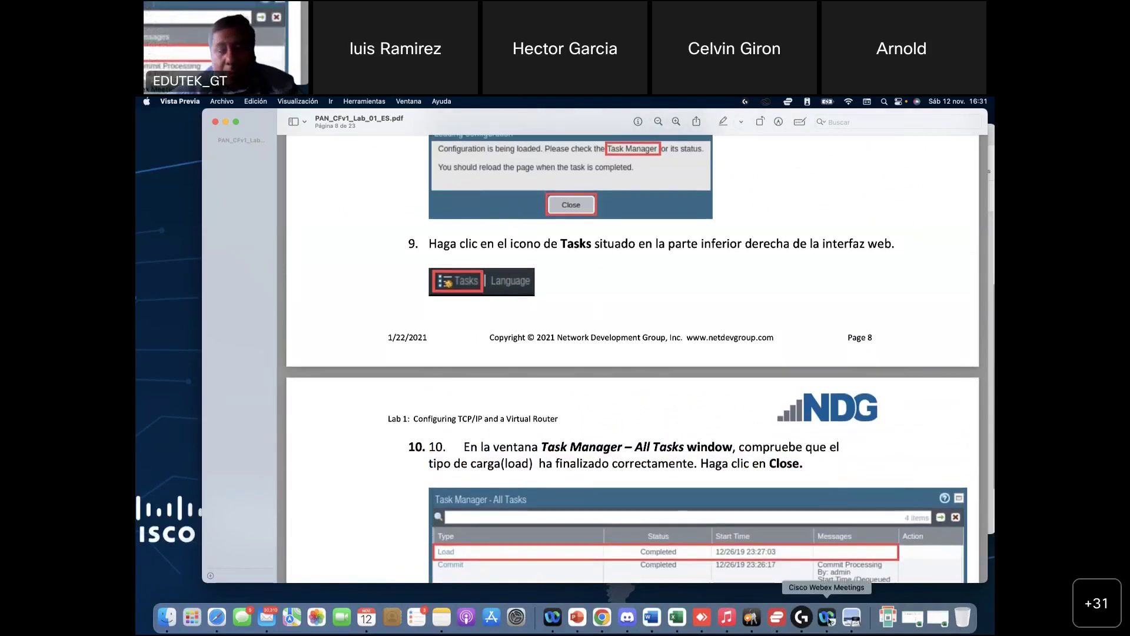
pyautogui.click(602, 617)
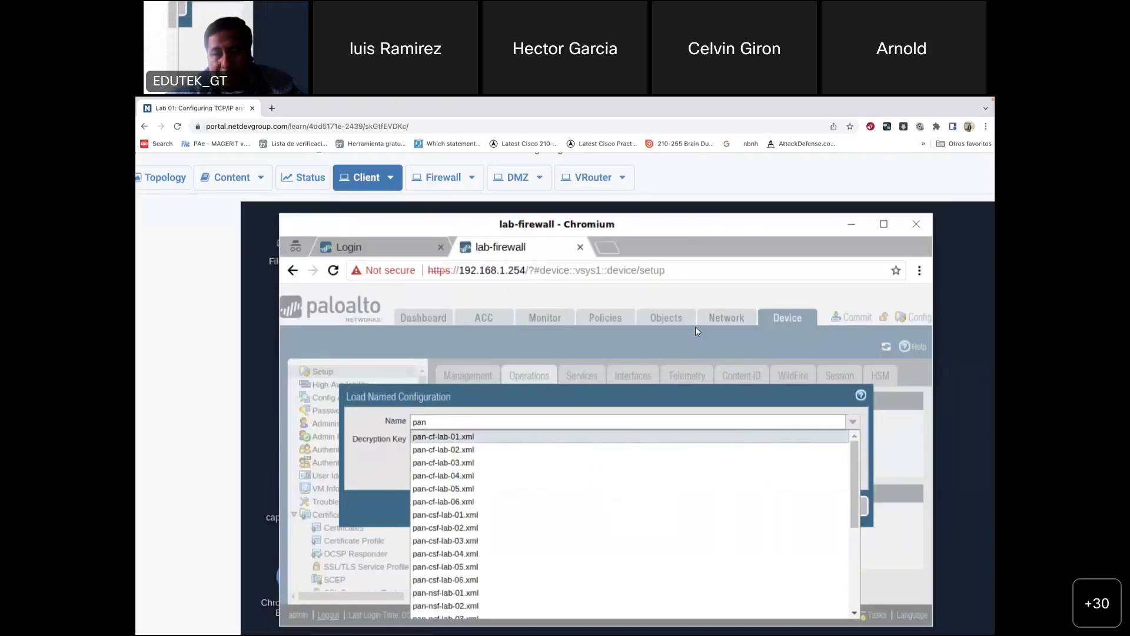
pyautogui.click(661, 430)
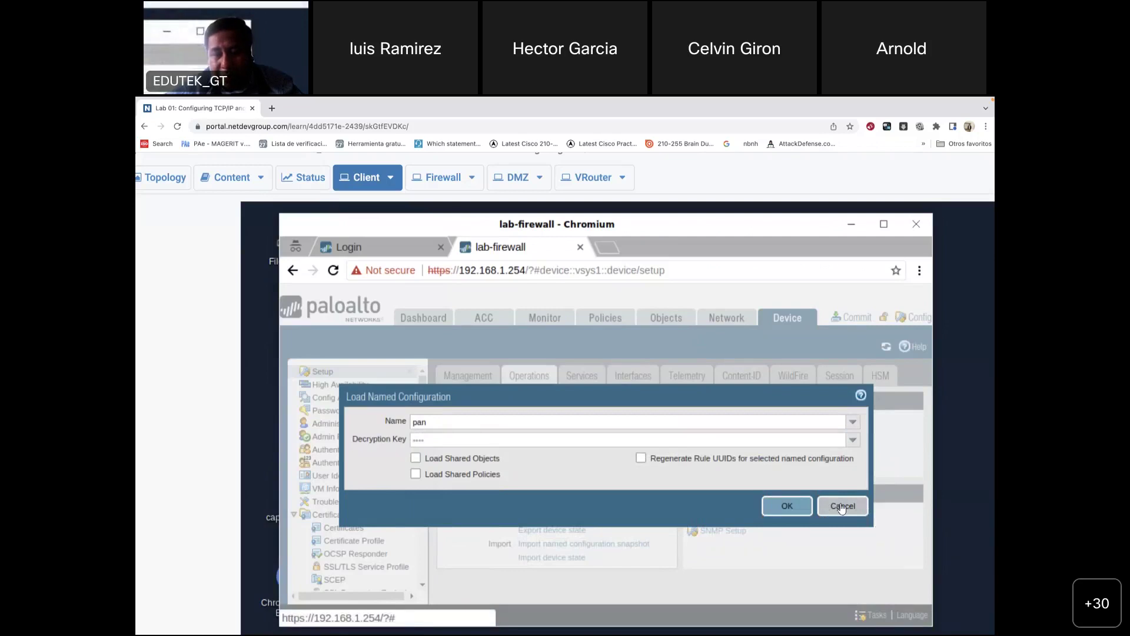
# Step: Cancel the Load Named Configuration dialog and draw arrows pointing at the Tasks link
pyautogui.click(842, 507)
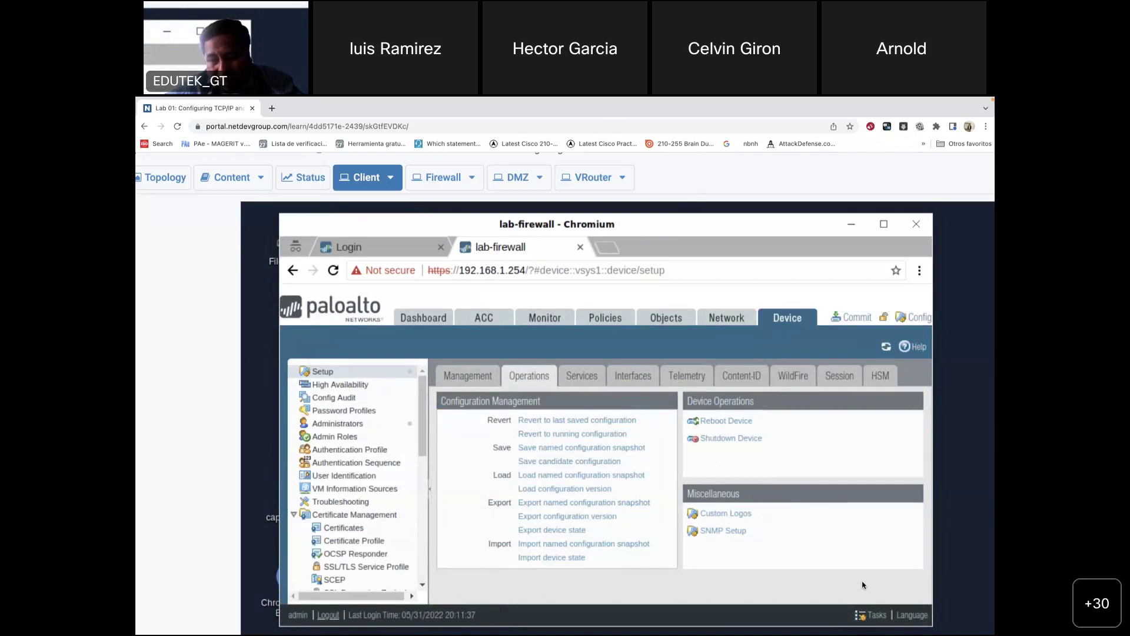
pyautogui.moveTo(870, 586); pyautogui.dragTo(841, 593)
pyautogui.moveTo(843, 355); pyautogui.dragTo(845, 565)
pyautogui.moveTo(818, 521)
pyautogui.mouseDown()
pyautogui.moveTo(845, 567)
pyautogui.moveTo(869, 518)
pyautogui.mouseUp()
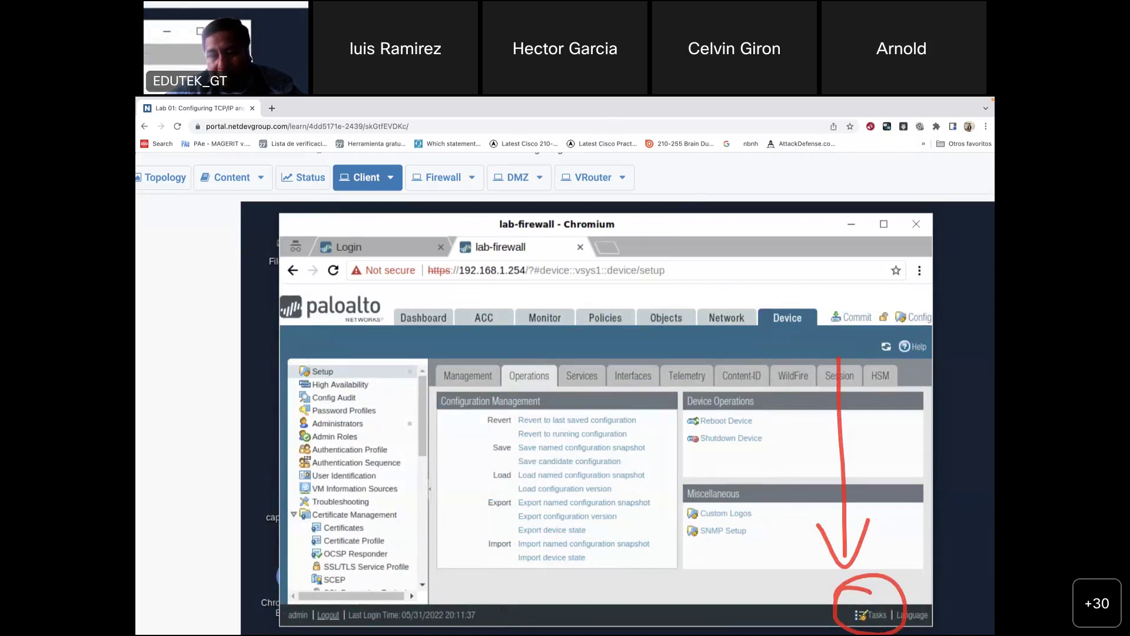
# Step: Check the completed Load job's status in Task Manager, then close and reopen the task list
pyautogui.click(863, 616)
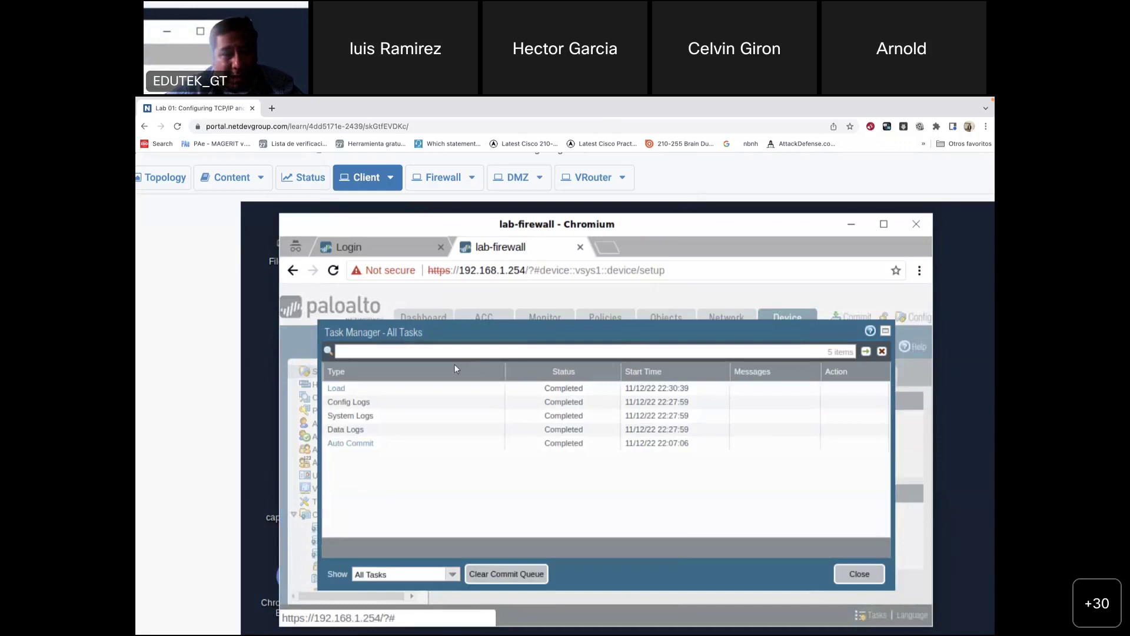
pyautogui.click(387, 393)
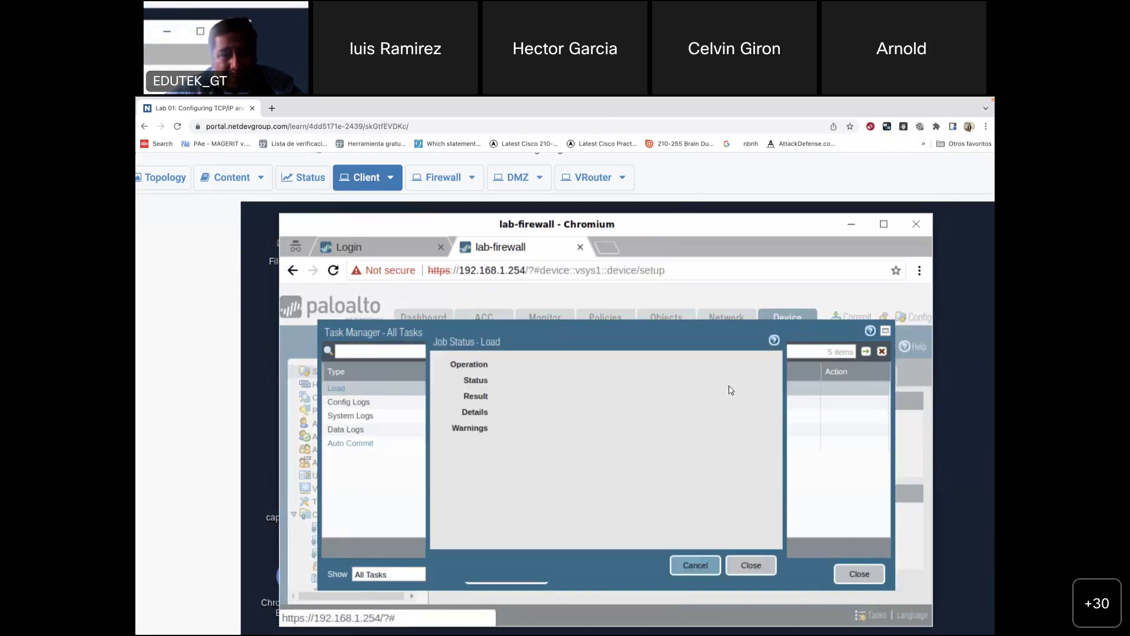
pyautogui.click(758, 566)
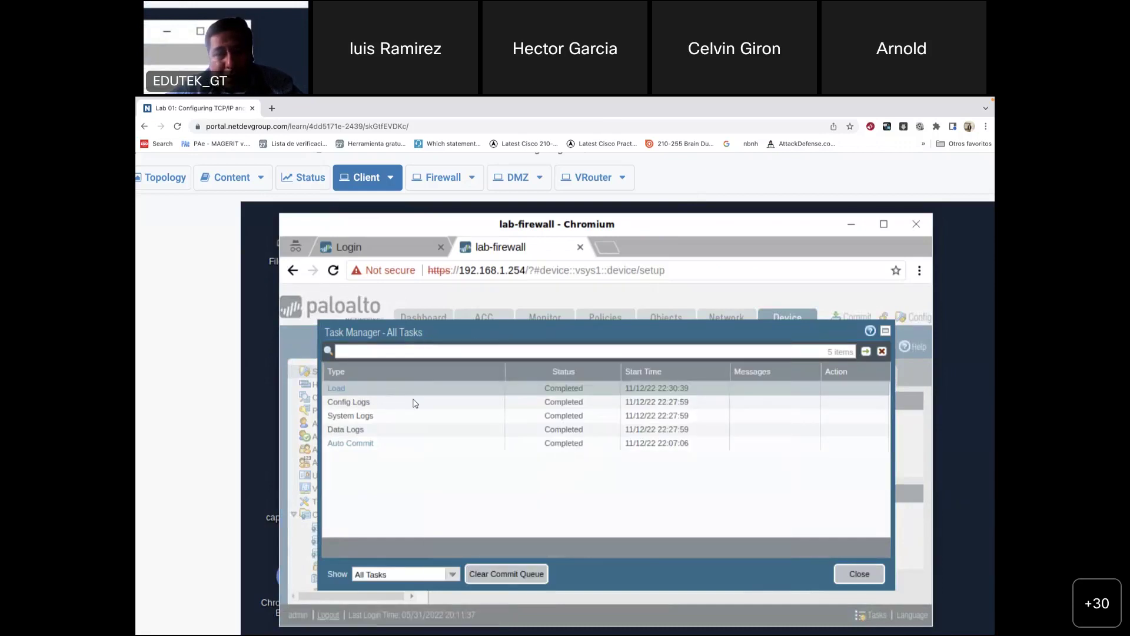
pyautogui.click(881, 353)
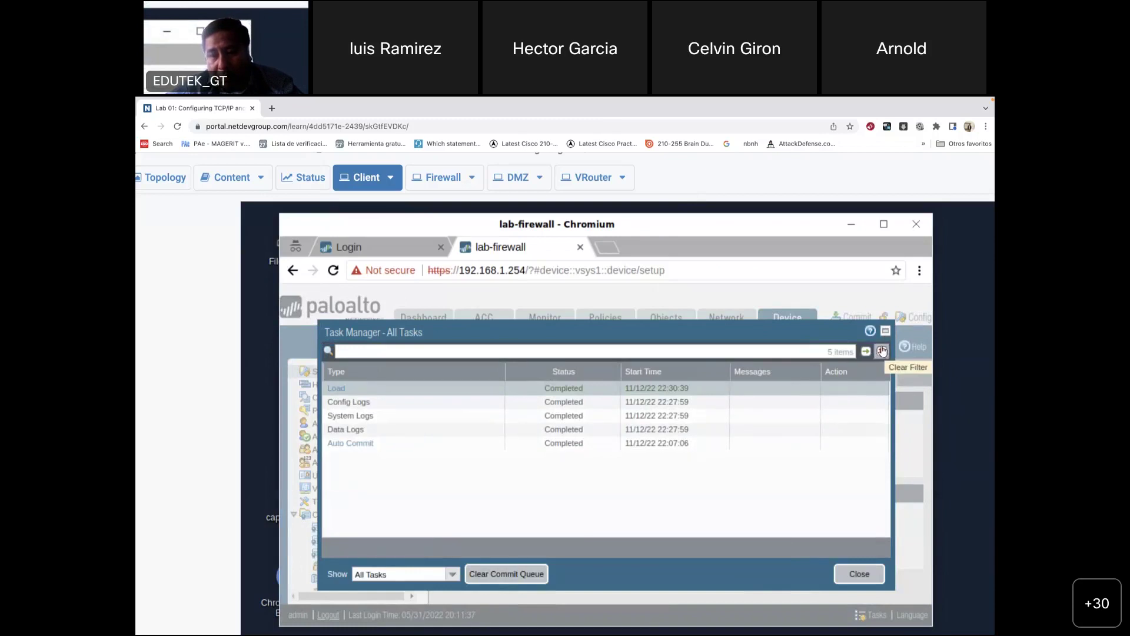
pyautogui.click(860, 574)
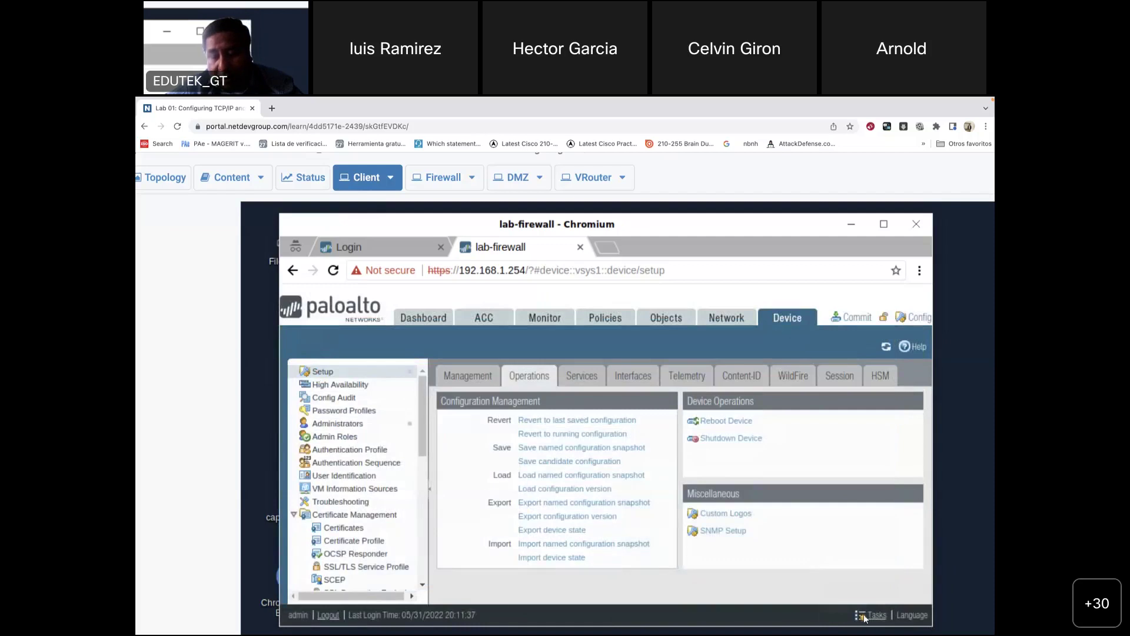
pyautogui.click(865, 617)
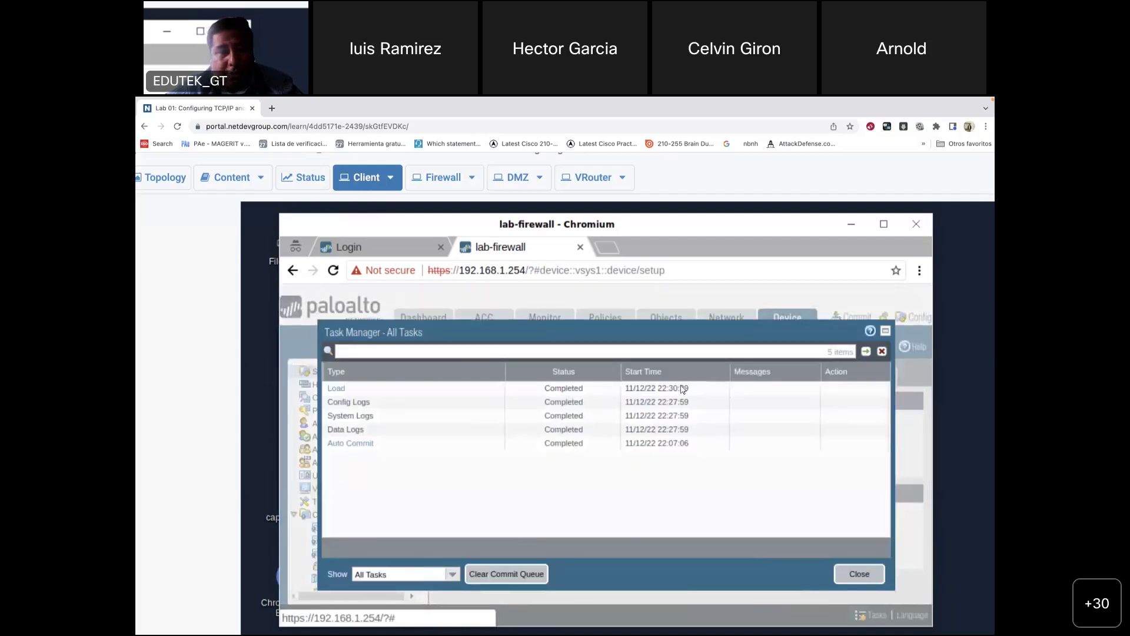
pyautogui.moveTo(795, 629)
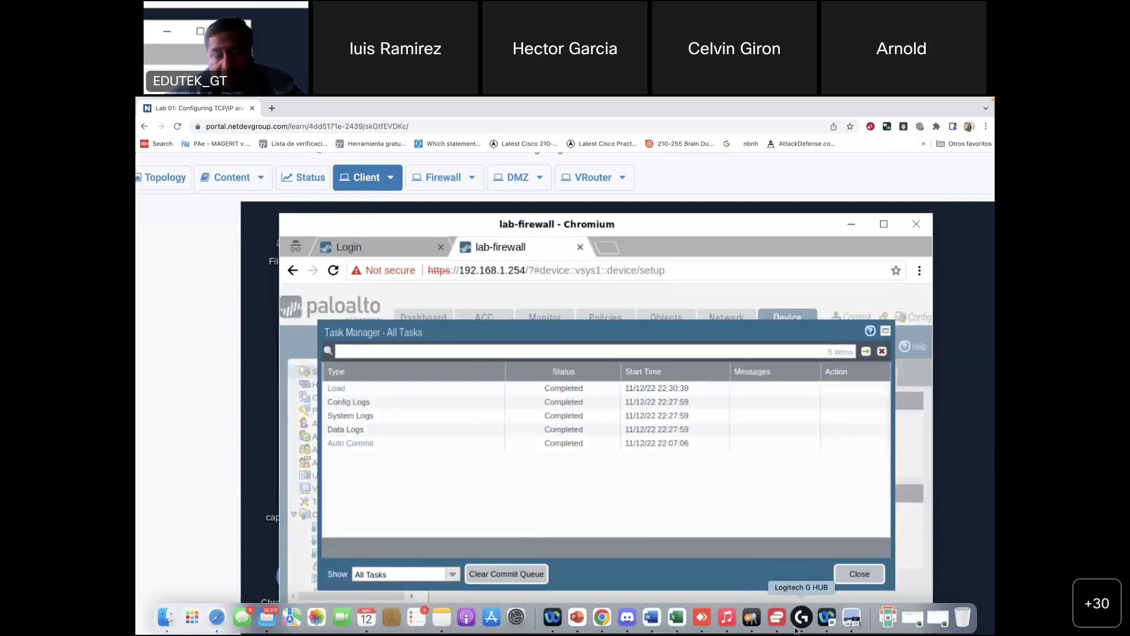
# Step: Scroll page 9 of the guide through steps 9–12, then switch back to the full-screen firewall
pyautogui.click(853, 618)
pyautogui.scroll(-5, 630, 395)
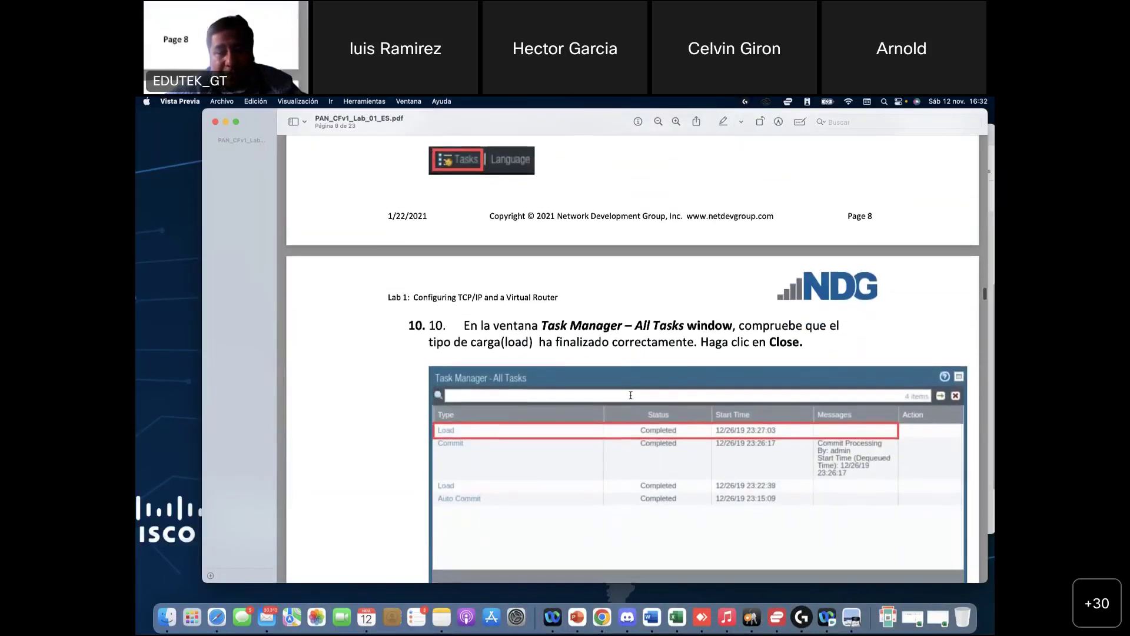
pyautogui.scroll(3, 631, 395)
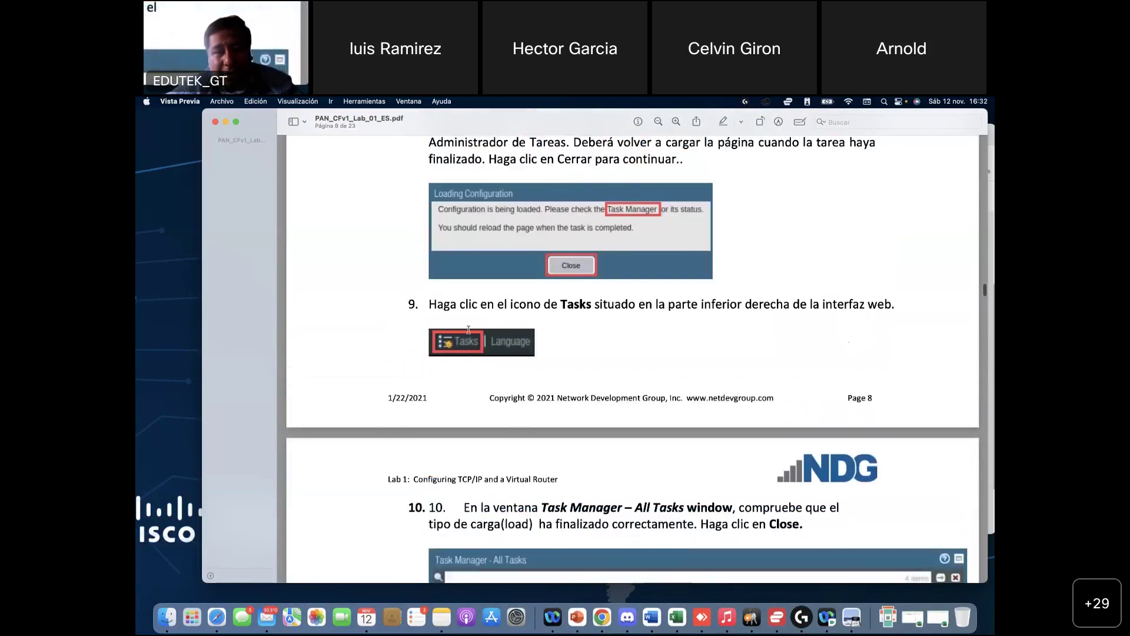
pyautogui.scroll(-5, 488, 387)
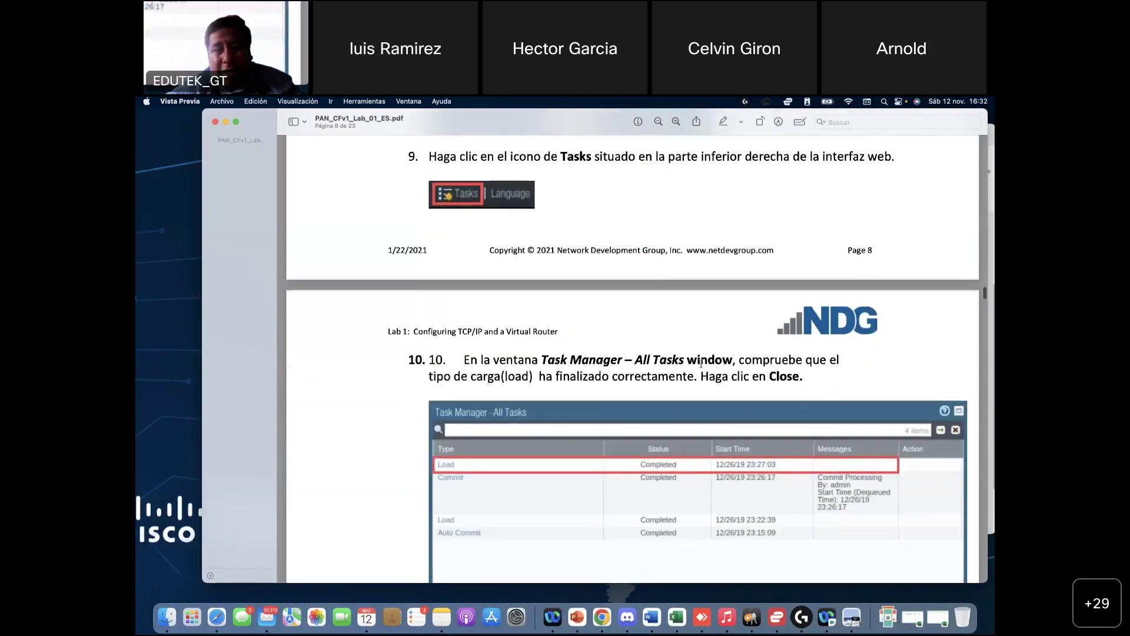
pyautogui.scroll(-2, 802, 377)
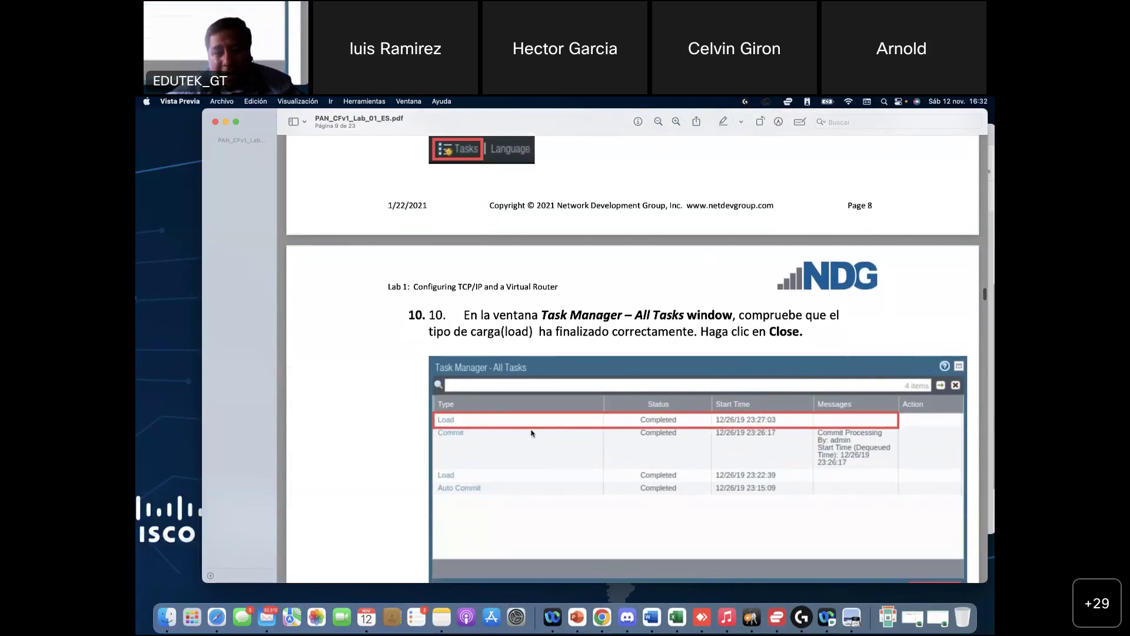
pyautogui.scroll(-6, 654, 430)
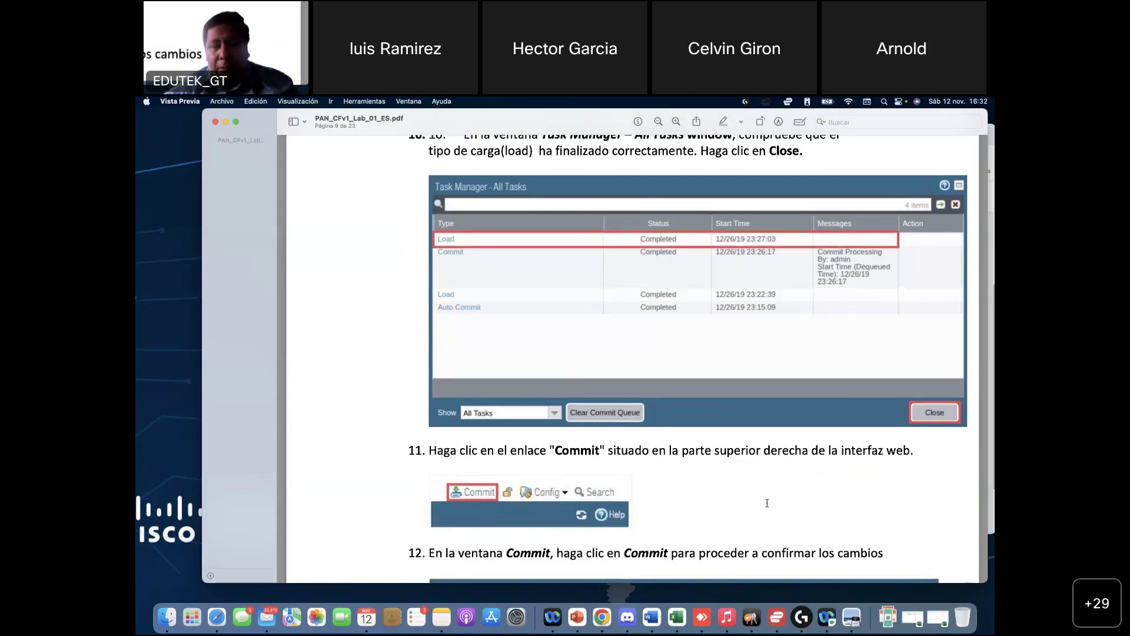
pyautogui.click(603, 618)
pyautogui.hotkey('ctrl', 'Right')
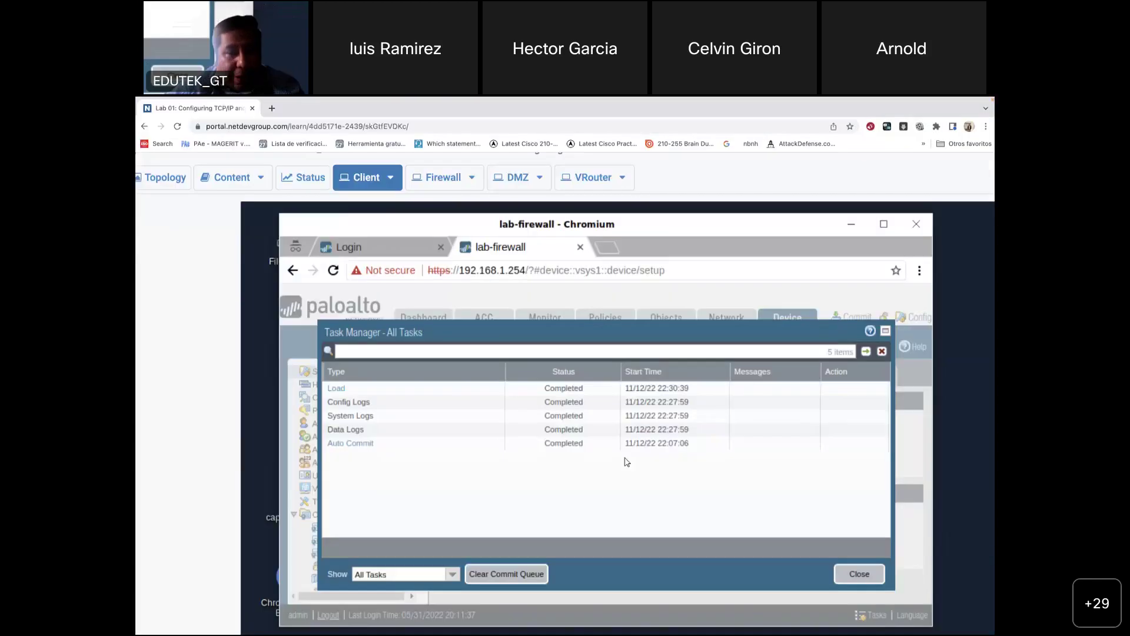
# Step: Confirm in the Load job details that pan-cf-lab-01.xml loaded, then close Task Manager
pyautogui.click(403, 387)
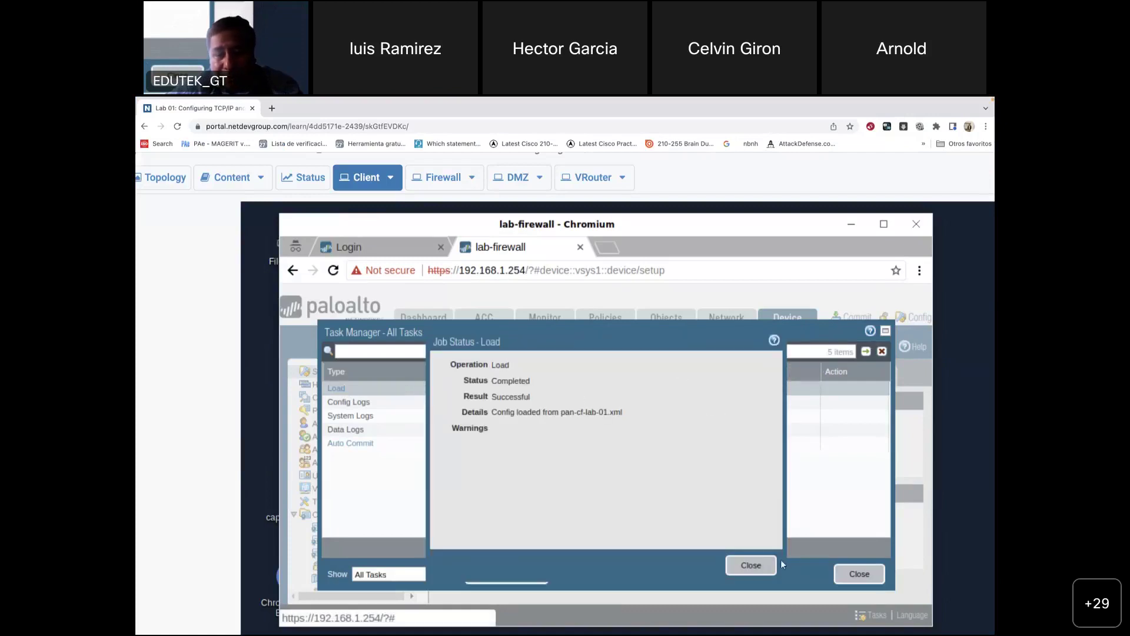
pyautogui.click(762, 566)
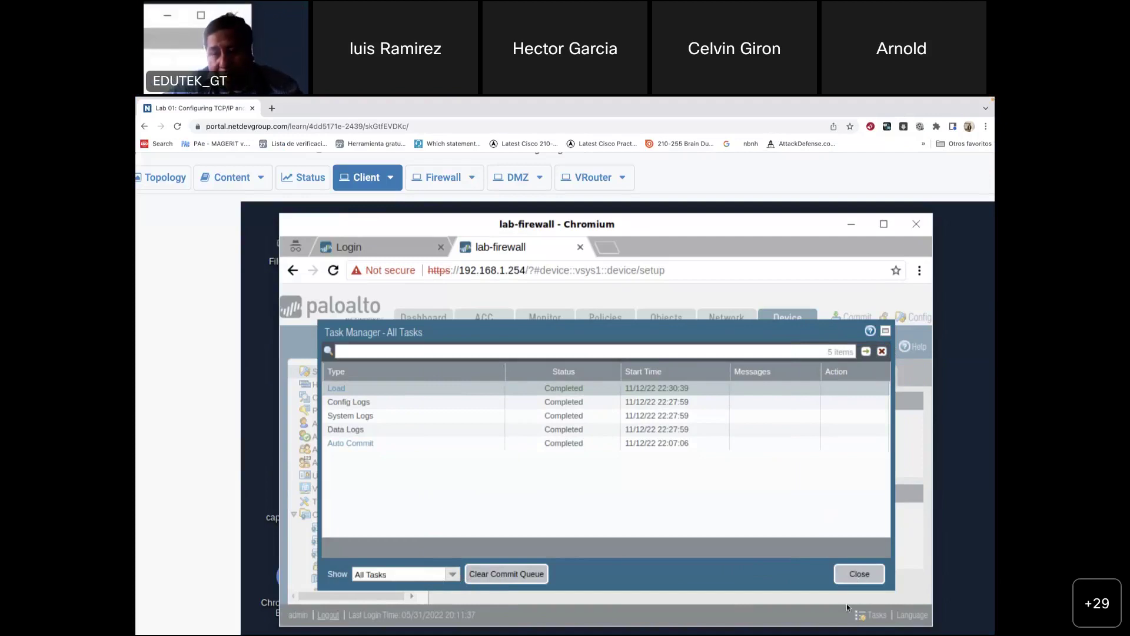
pyautogui.click(859, 573)
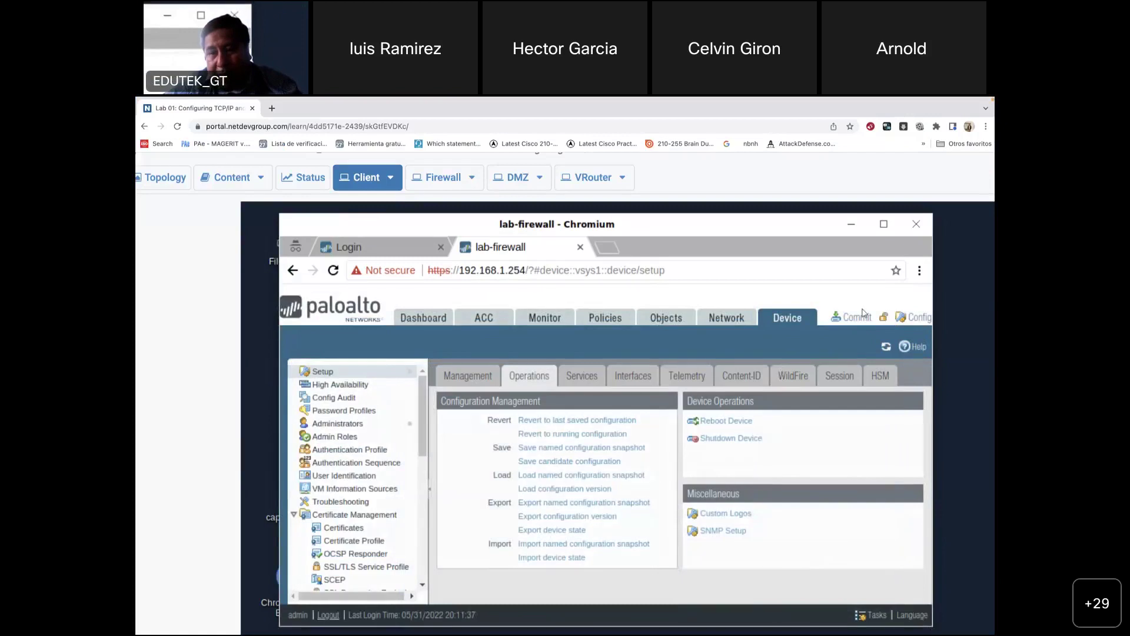
# Step: Open the Commit window and close it without committing
pyautogui.click(857, 317)
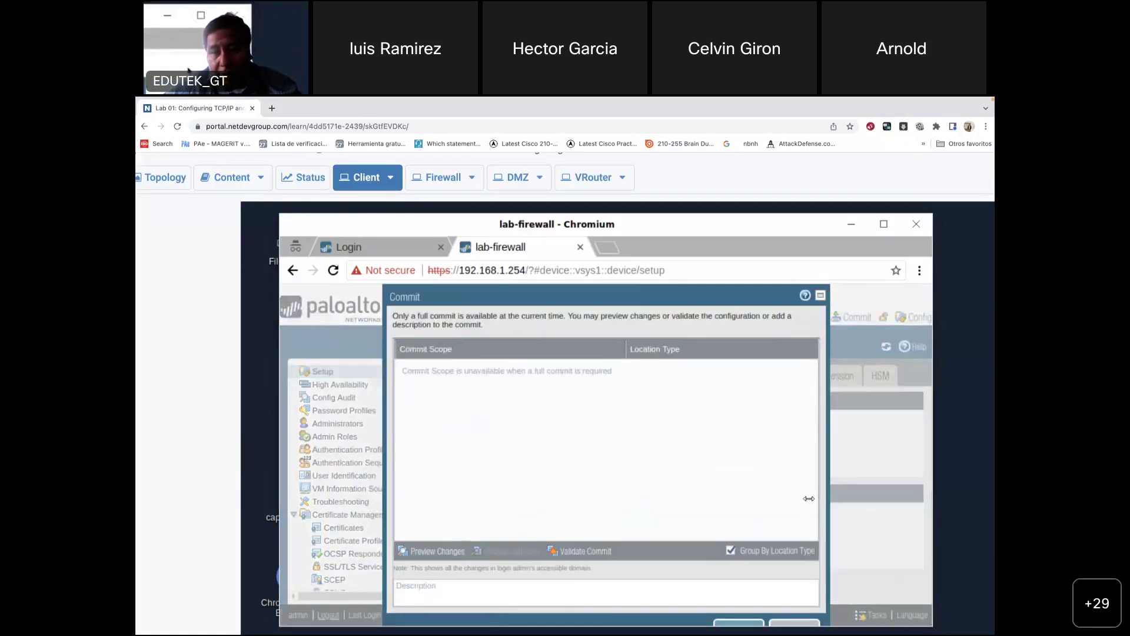
pyautogui.click(799, 628)
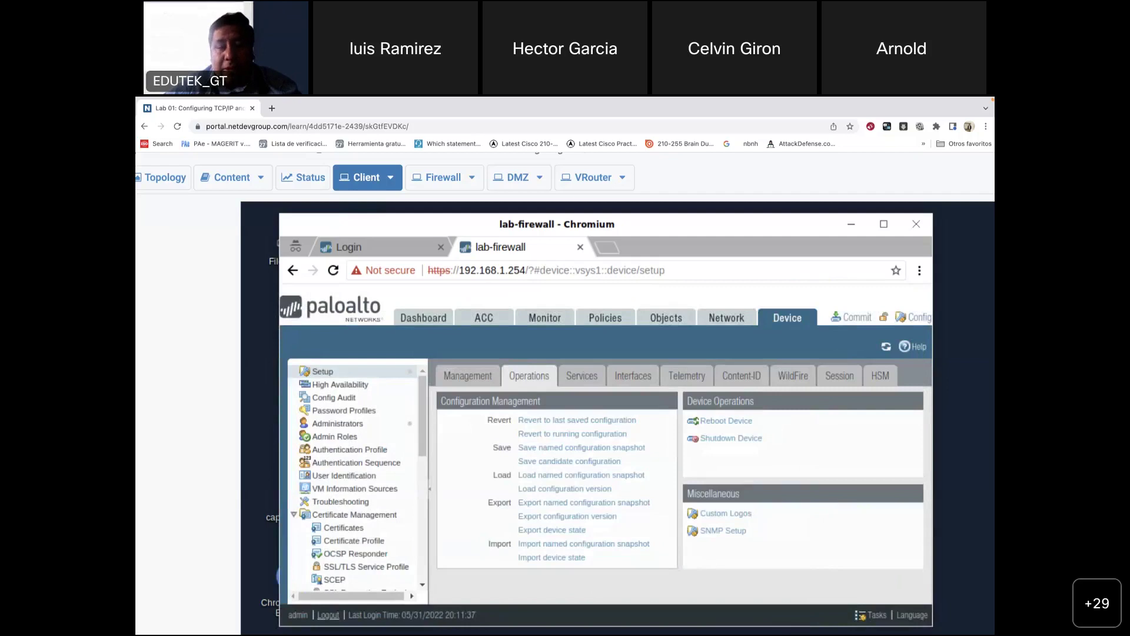
pyautogui.moveTo(728, 618)
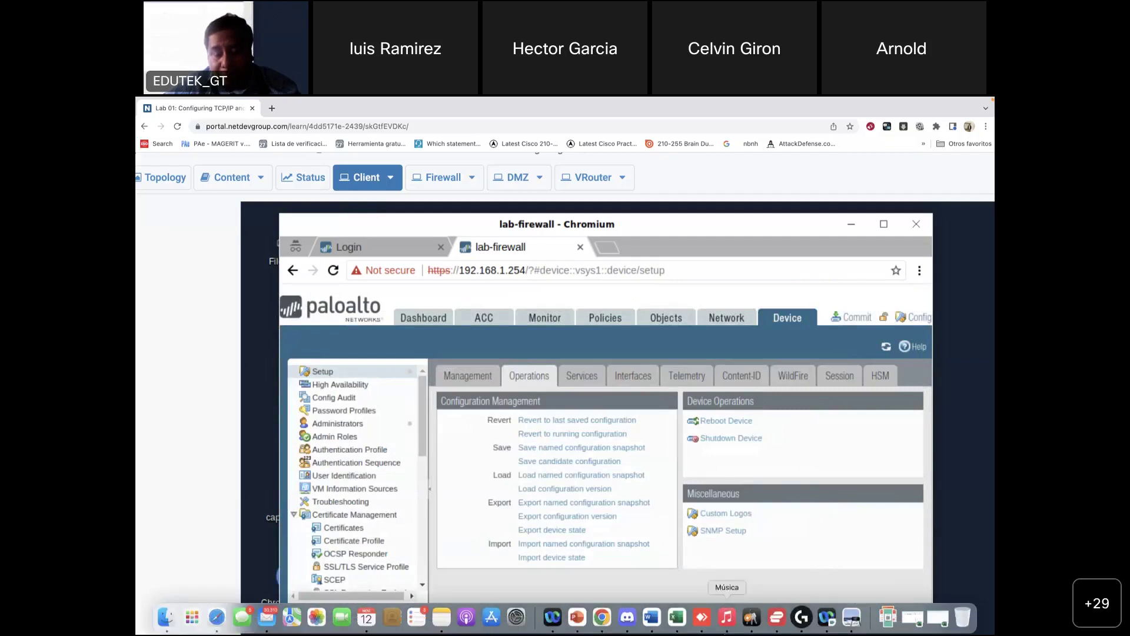
# Step: Bring Preview forward and scroll page 9 to steps 11–12 on the Commit link and dialog
pyautogui.click(850, 617)
pyautogui.scroll(-5, 549, 359)
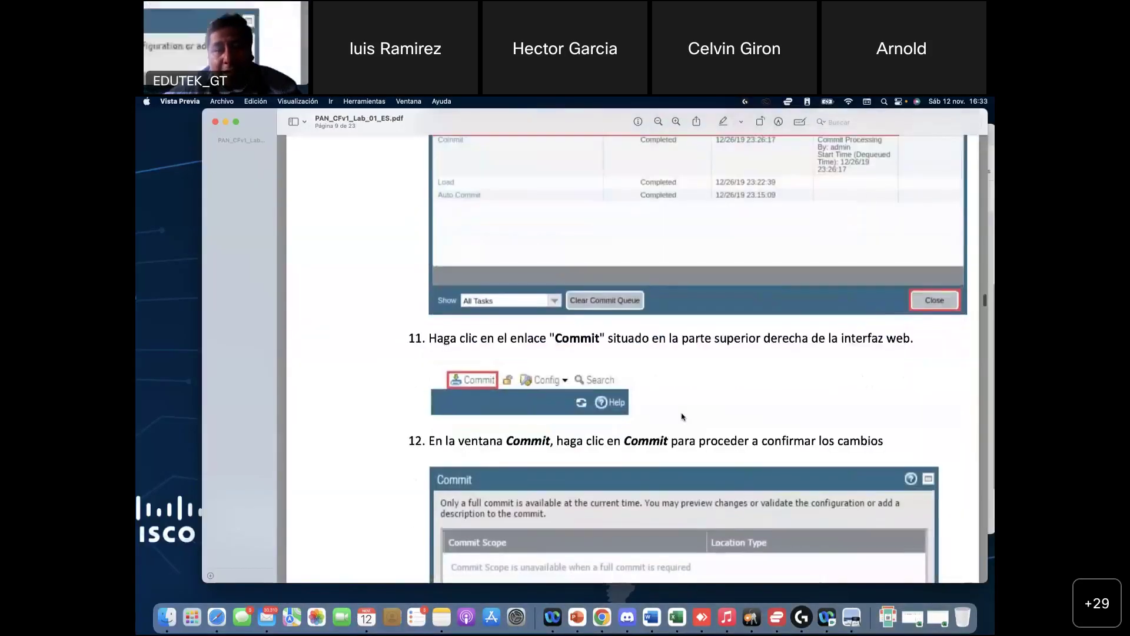
pyautogui.scroll(1, 566, 350)
pyautogui.scroll(1, 574, 349)
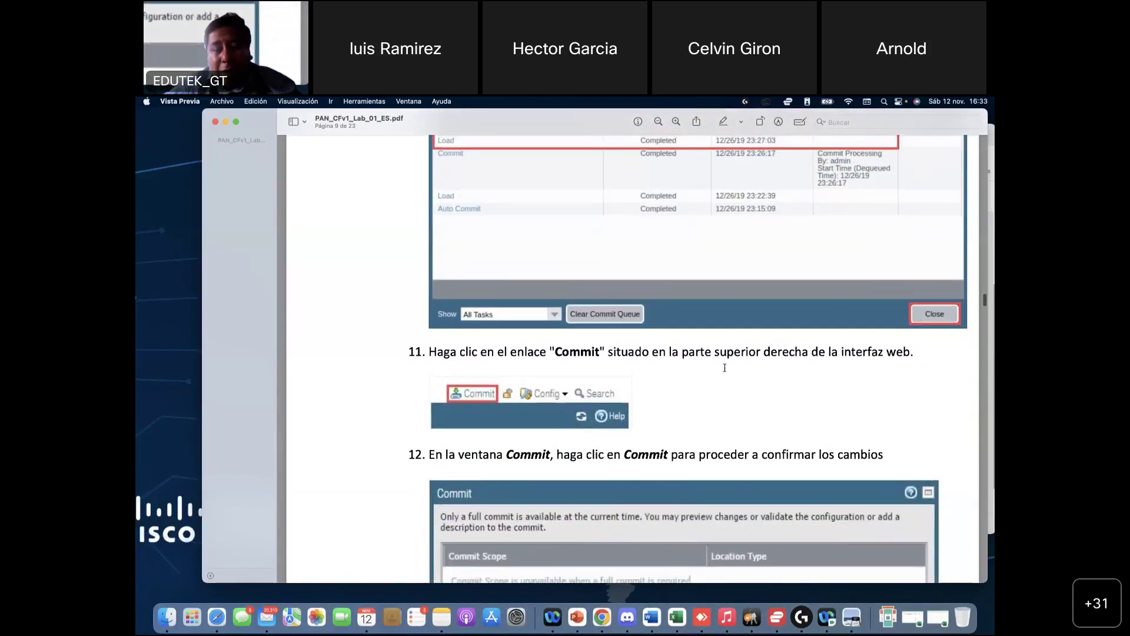
pyautogui.scroll(1, 784, 366)
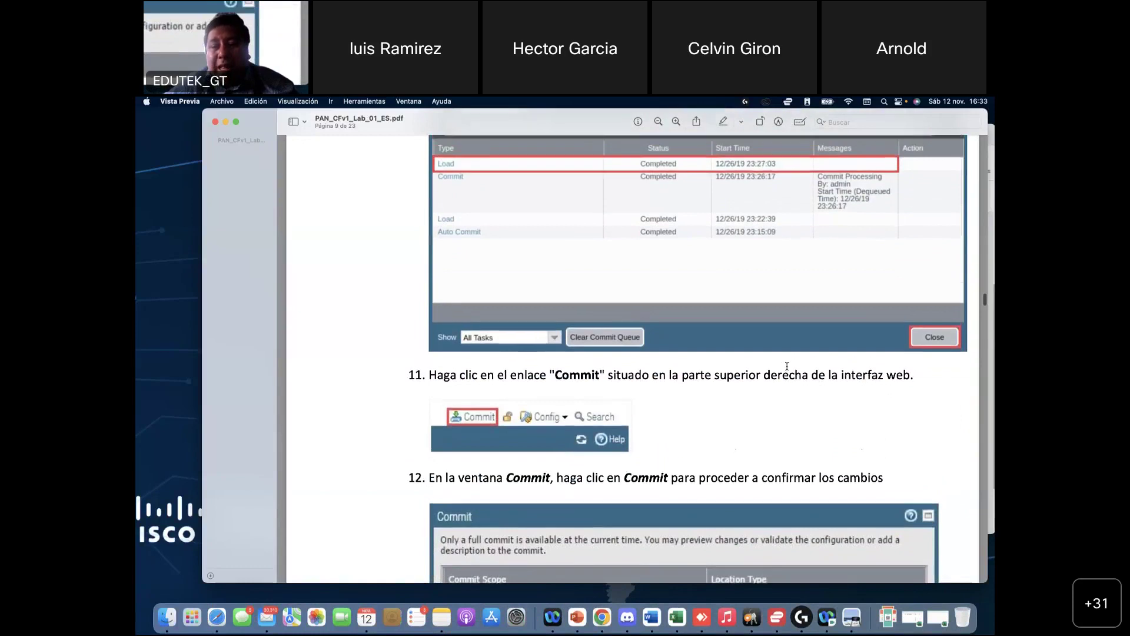
pyautogui.scroll(-3, 787, 366)
pyautogui.scroll(-3, 788, 366)
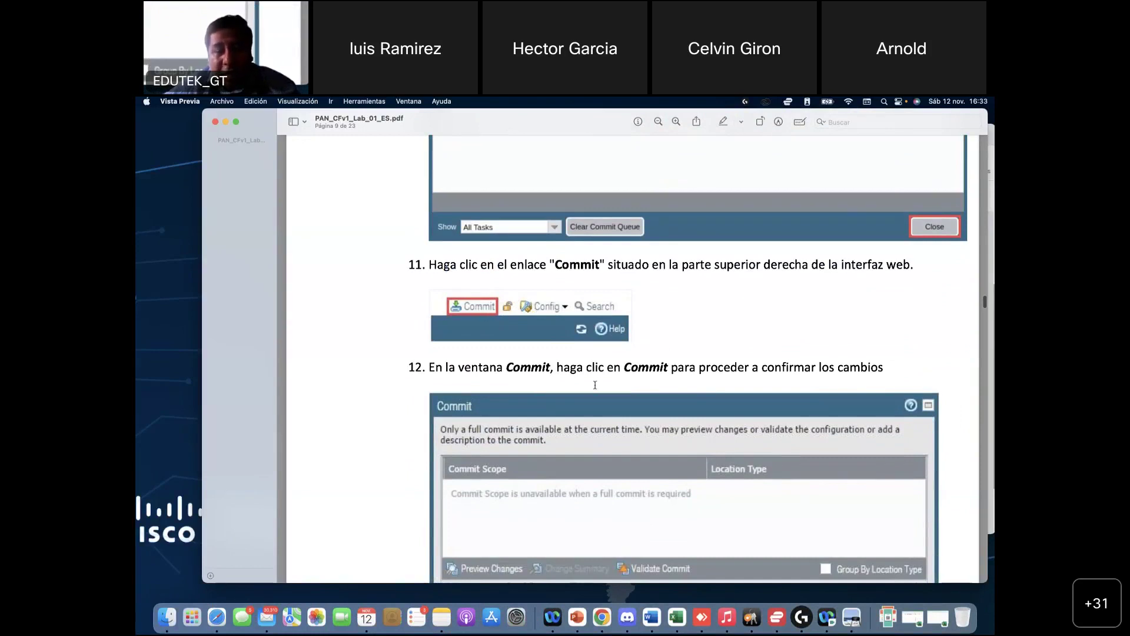
pyautogui.scroll(-5, 628, 388)
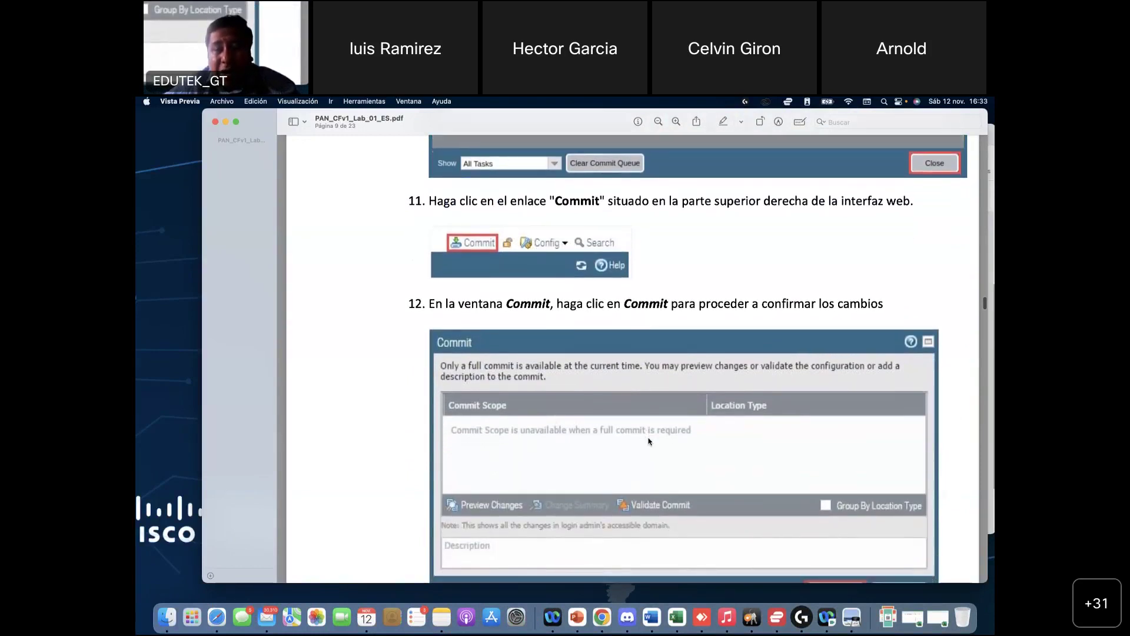
pyautogui.scroll(-7, 648, 435)
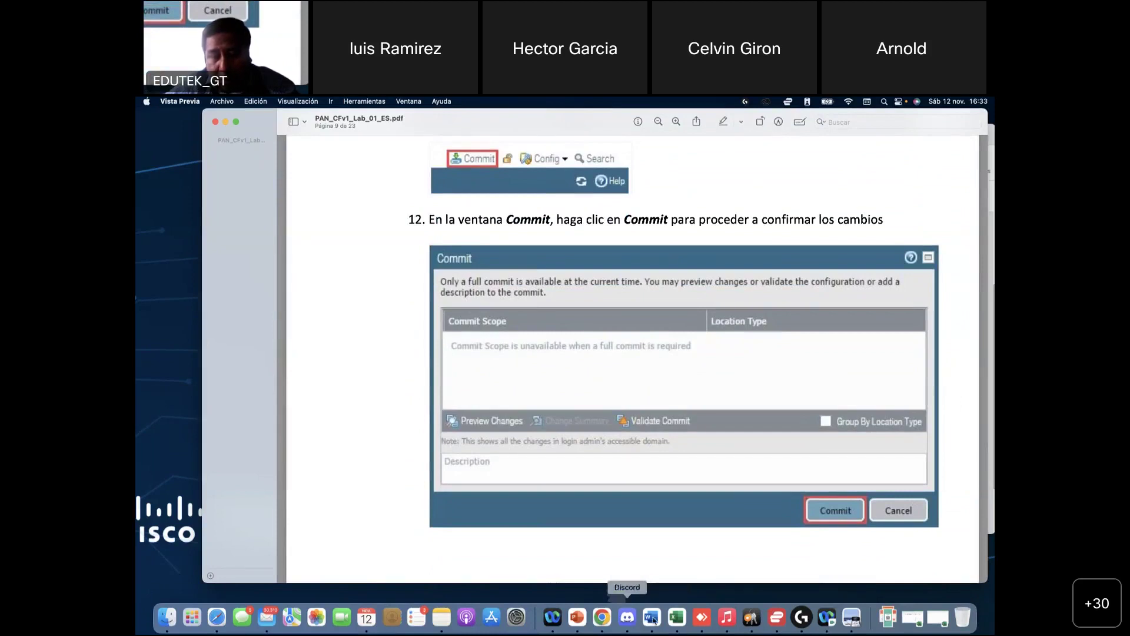
# Step: Return to the firewall in Chrome and check the task list
pyautogui.click(603, 622)
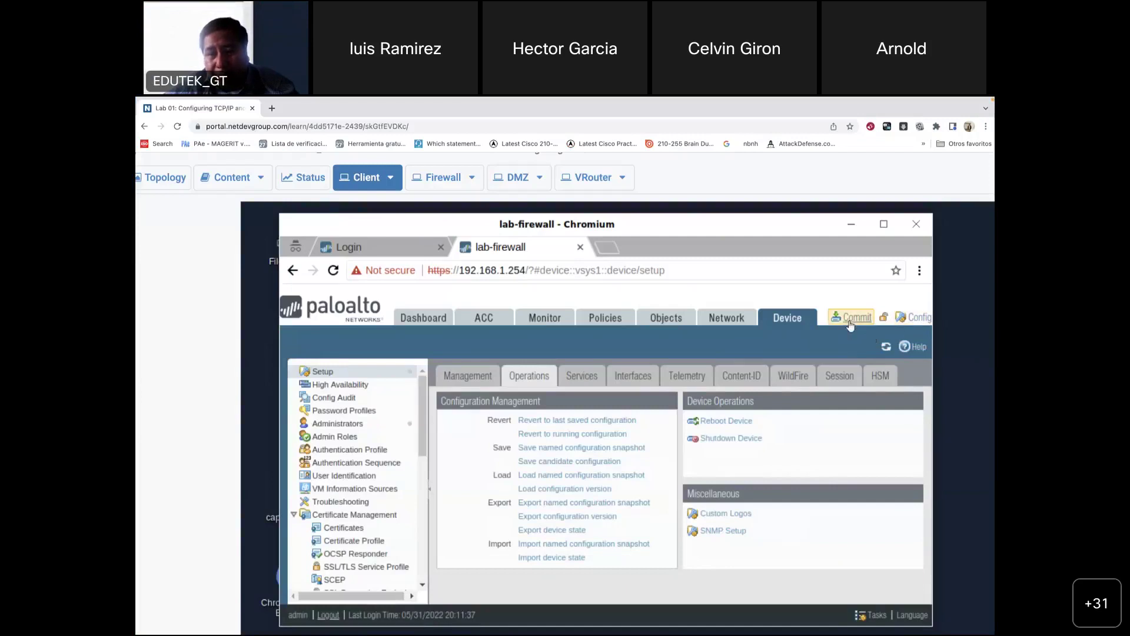
pyautogui.click(875, 616)
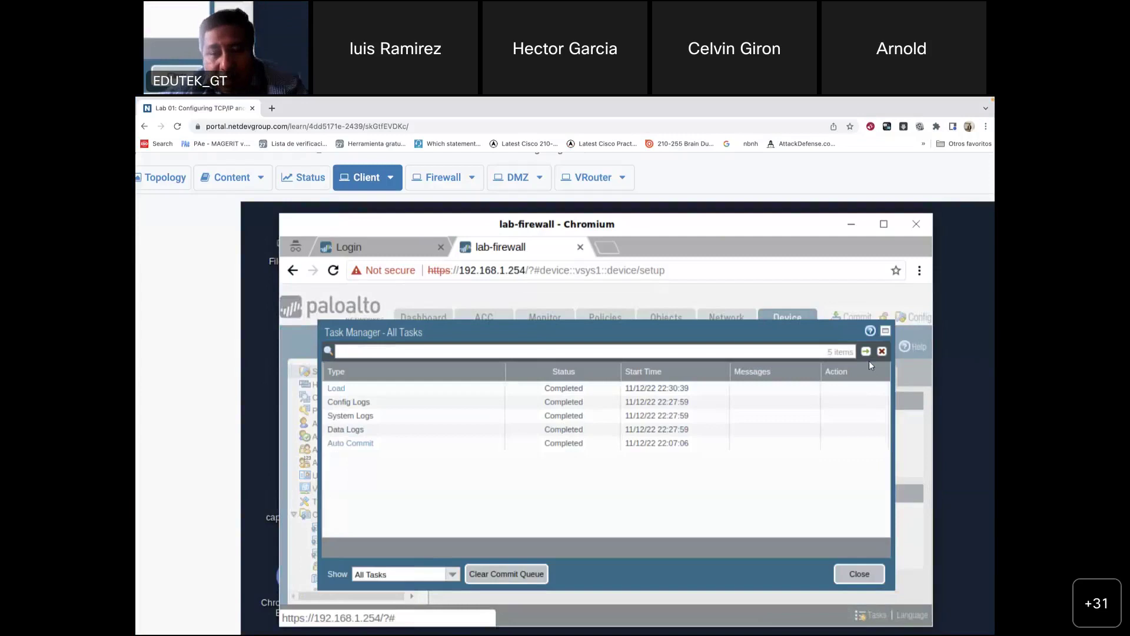
pyautogui.click(860, 574)
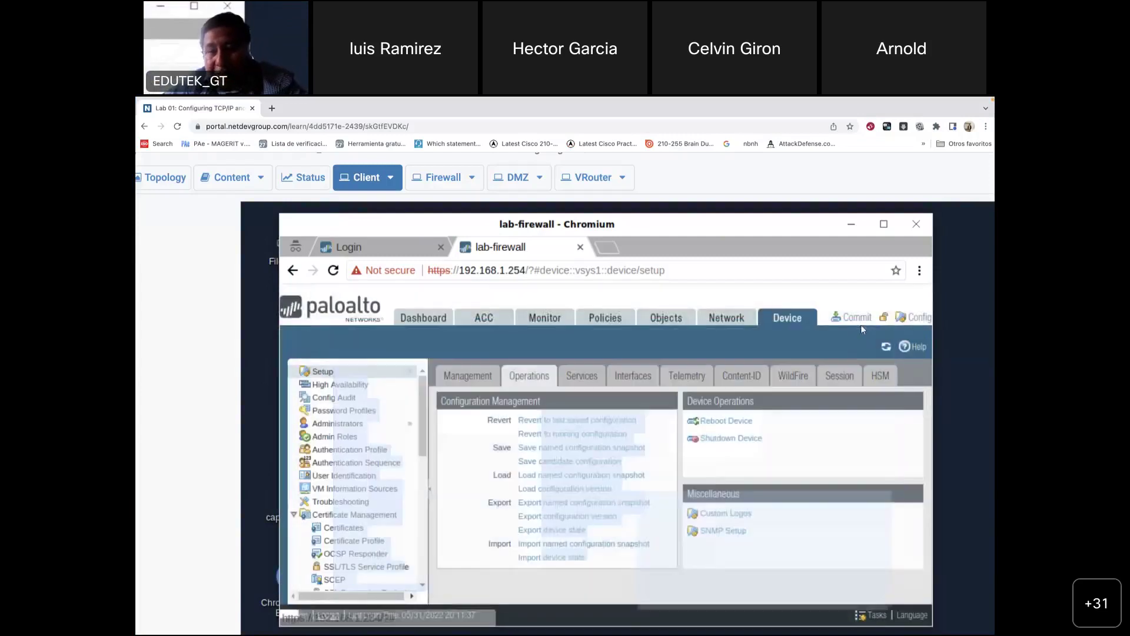
# Step: Commit the pending changes from an enlarged Commit window, then go back to the lab guide
pyautogui.click(852, 316)
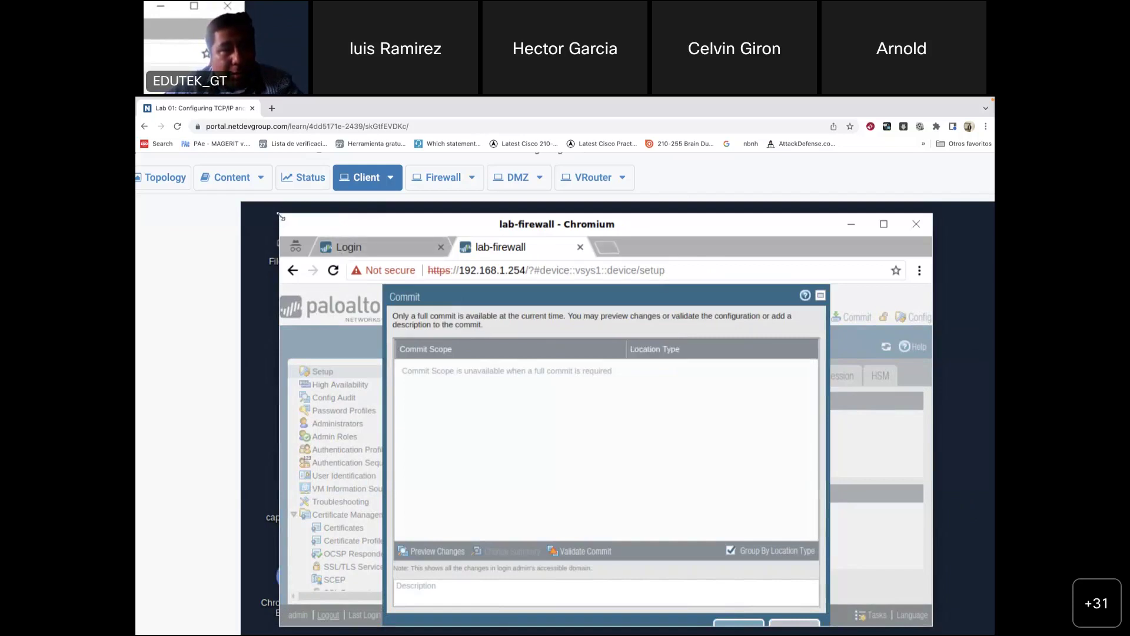
pyautogui.moveTo(356, 276); pyautogui.dragTo(364, 278)
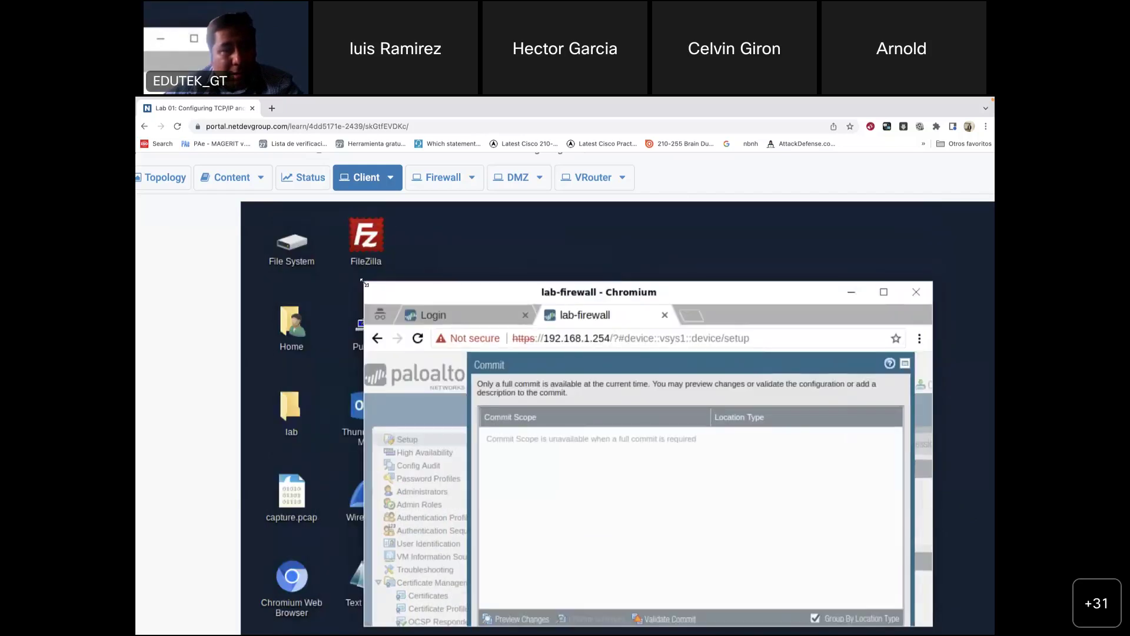
pyautogui.moveTo(476, 279); pyautogui.dragTo(407, 203)
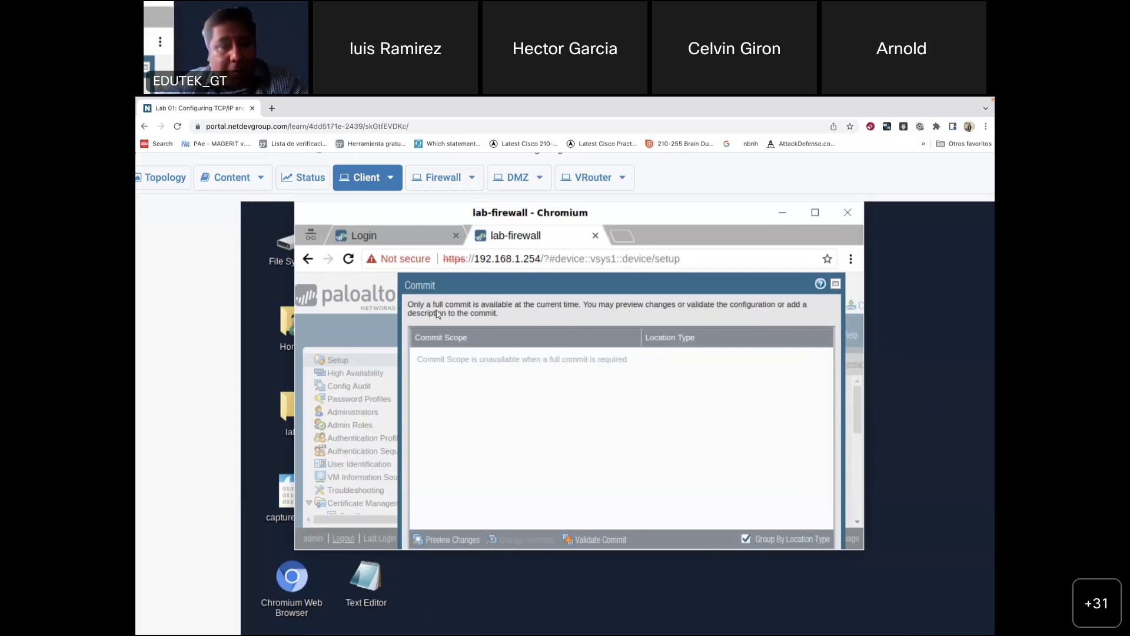
pyautogui.click(815, 213)
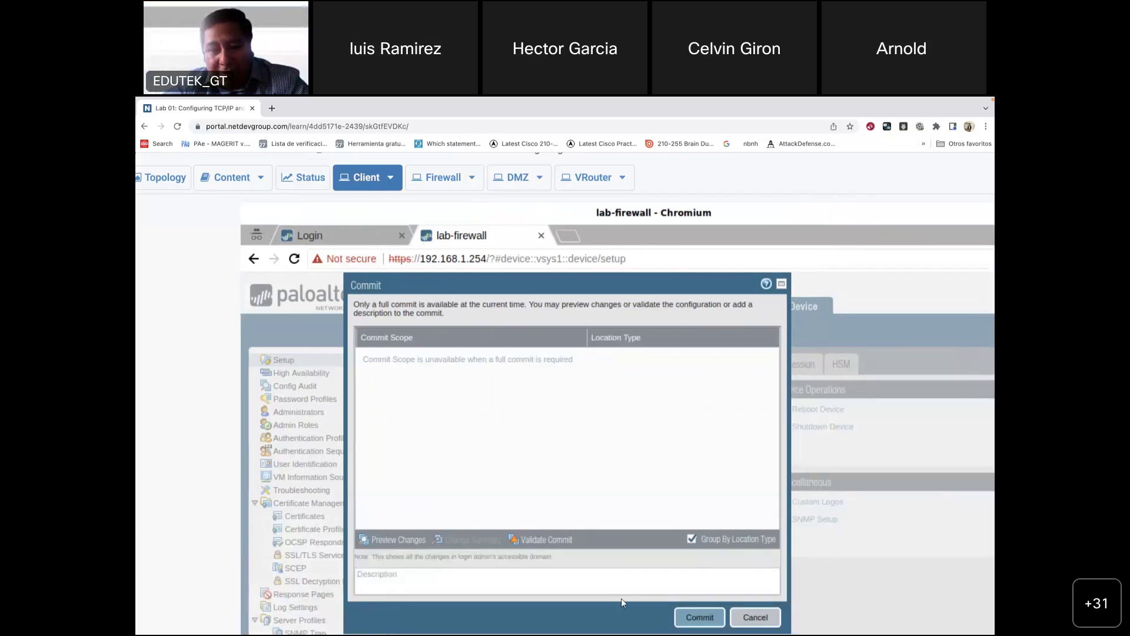
pyautogui.click(697, 620)
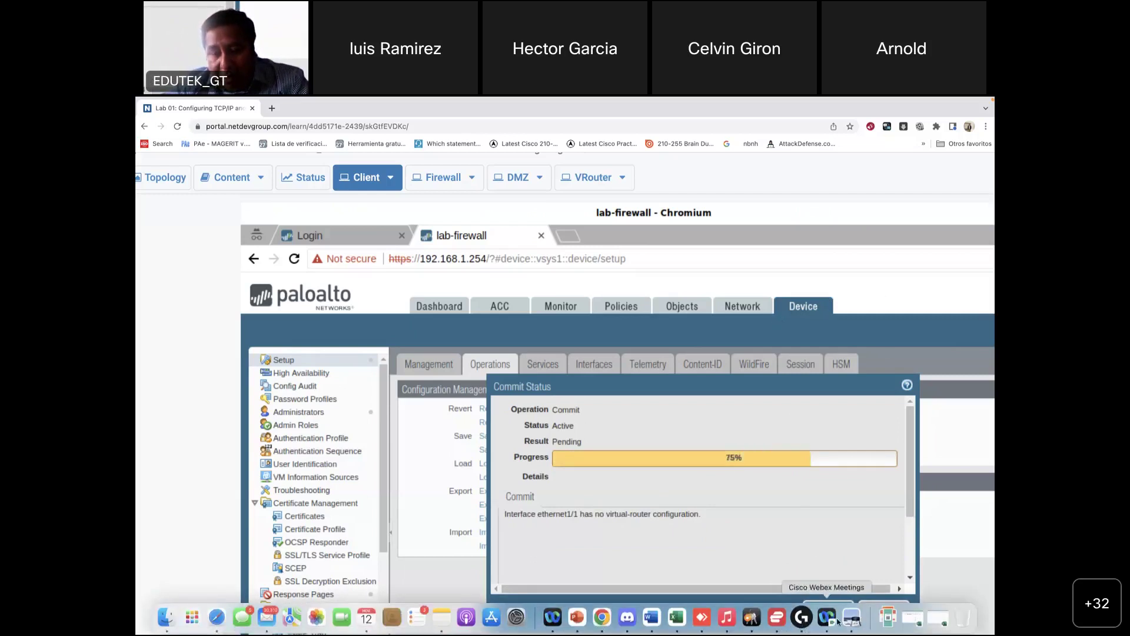
pyautogui.click(853, 618)
# Step: Re-read guide steps 10–12 on checking tasks and committing, then bring Chrome forward
pyautogui.scroll(10, 686, 323)
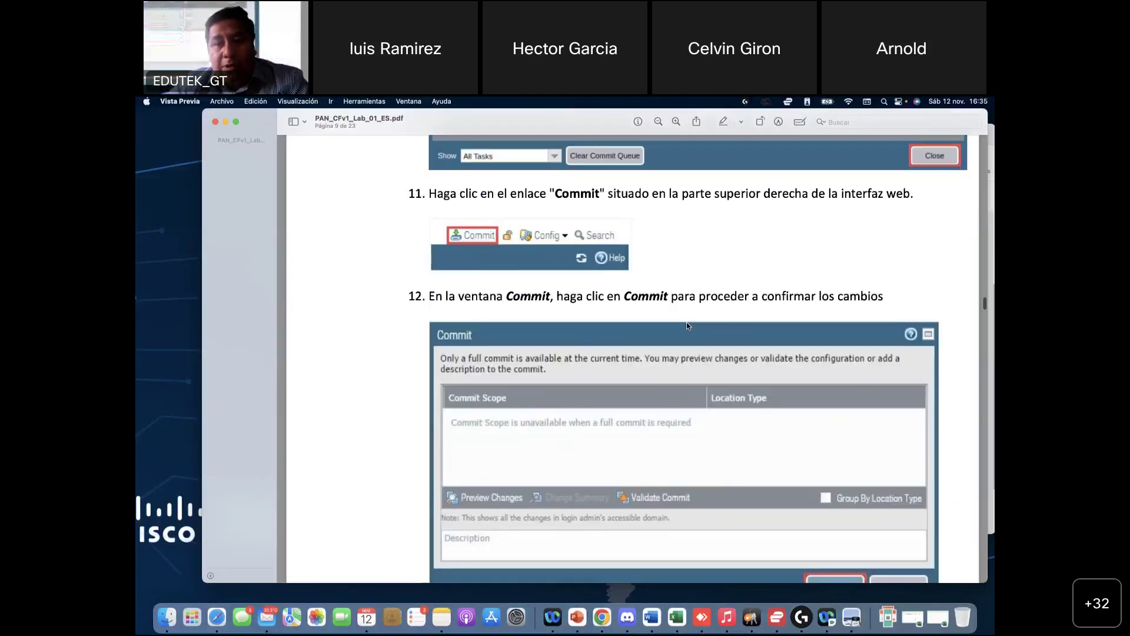
pyautogui.scroll(2, 489, 291)
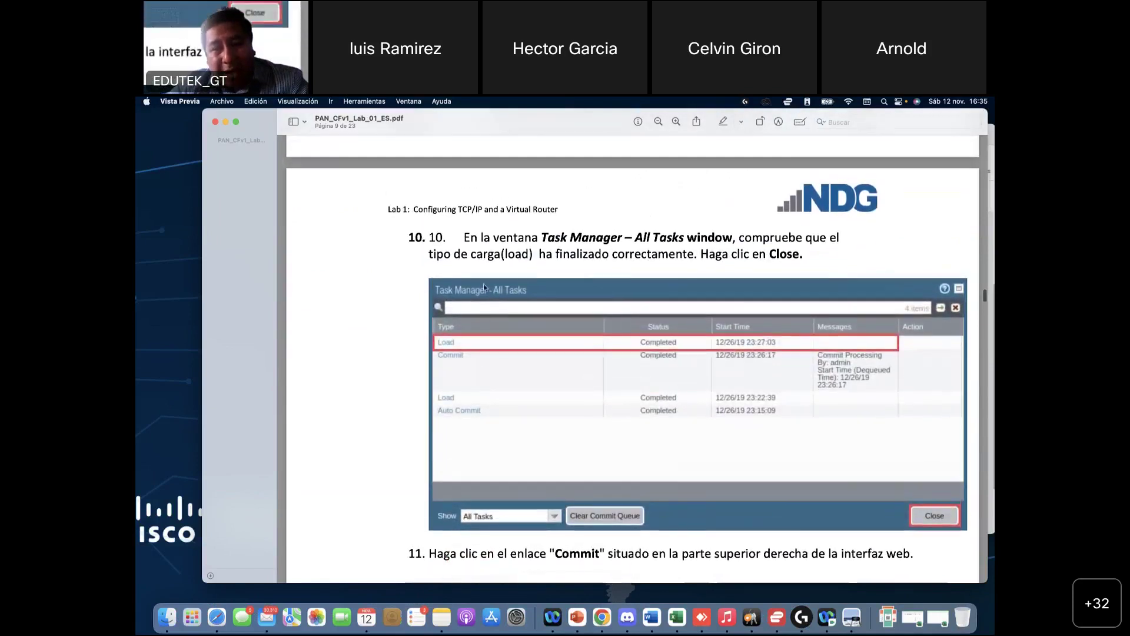
pyautogui.scroll(5, 615, 255)
pyautogui.scroll(-8, 478, 253)
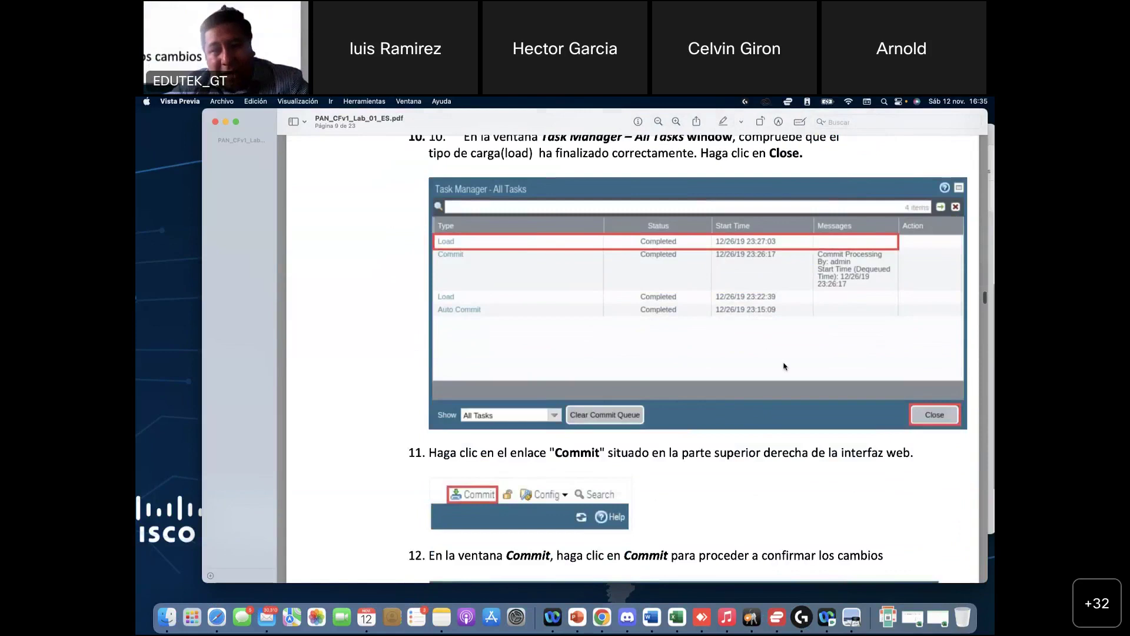
pyautogui.scroll(-10, 944, 421)
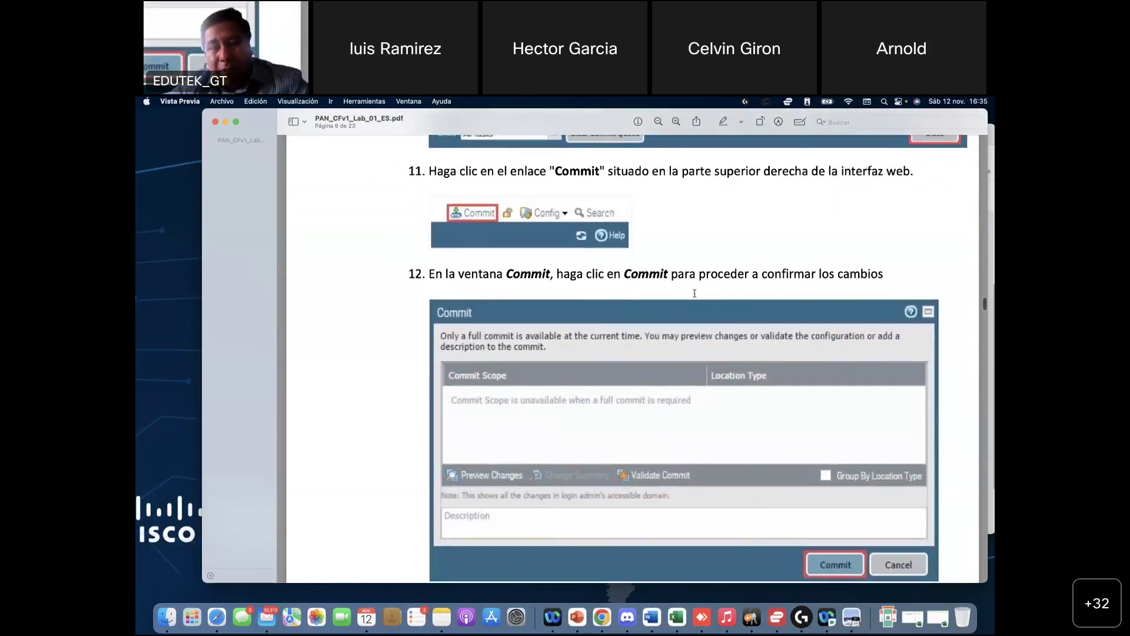
pyautogui.scroll(-3, 781, 409)
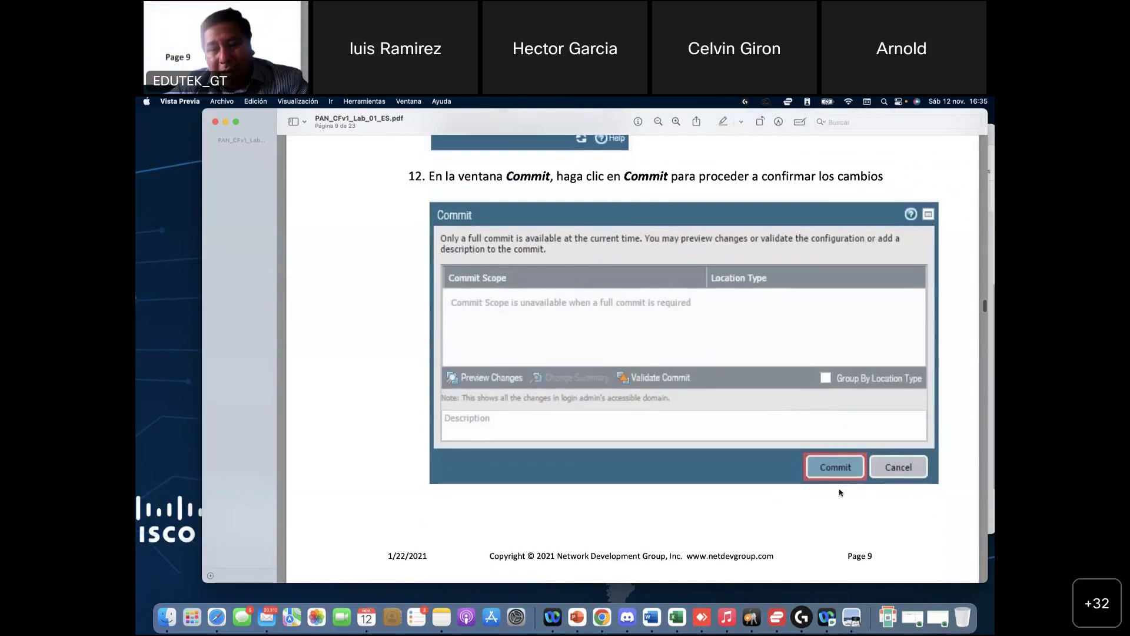
pyautogui.scroll(2, 830, 473)
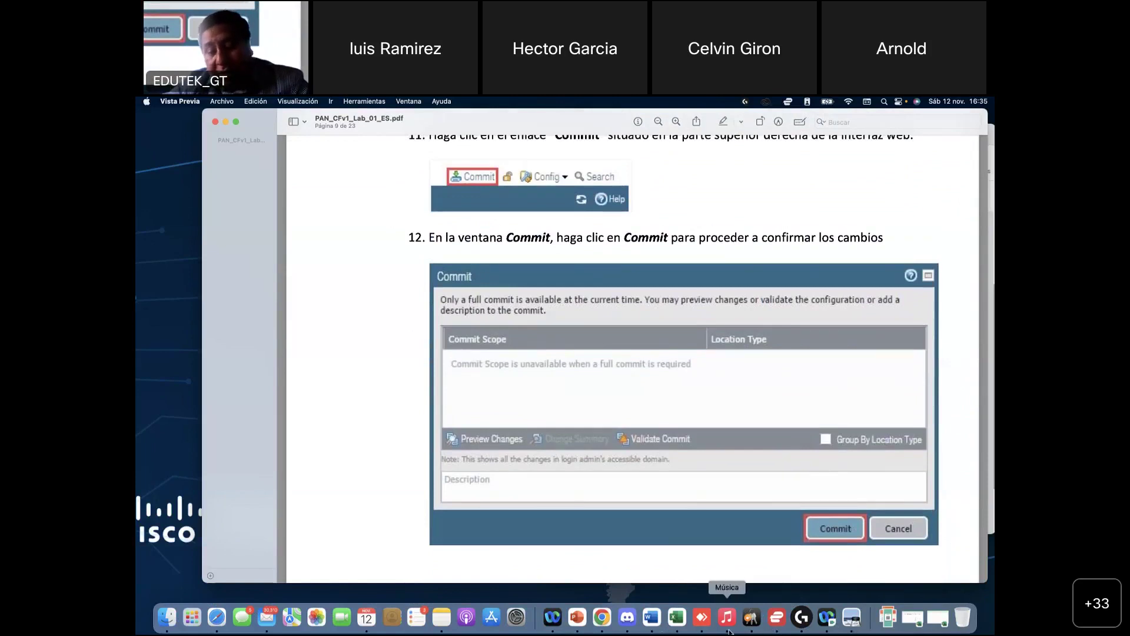
pyautogui.click(603, 618)
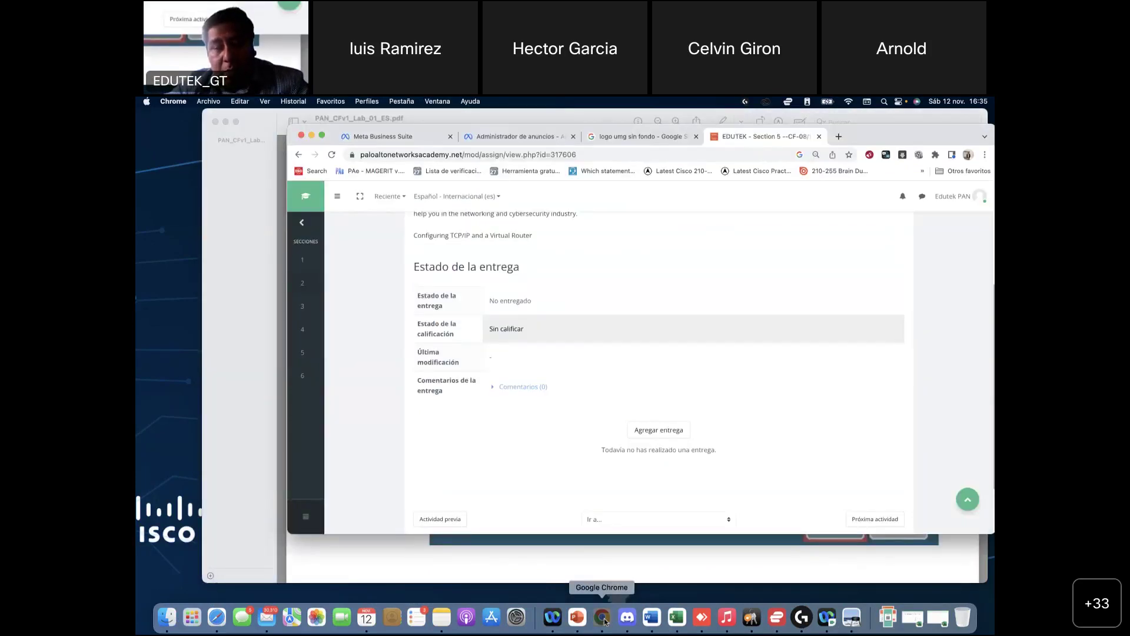
# Step: Switch to the lab firewall's Chrome window to view the completed Commit Status
pyautogui.press('super+grave')
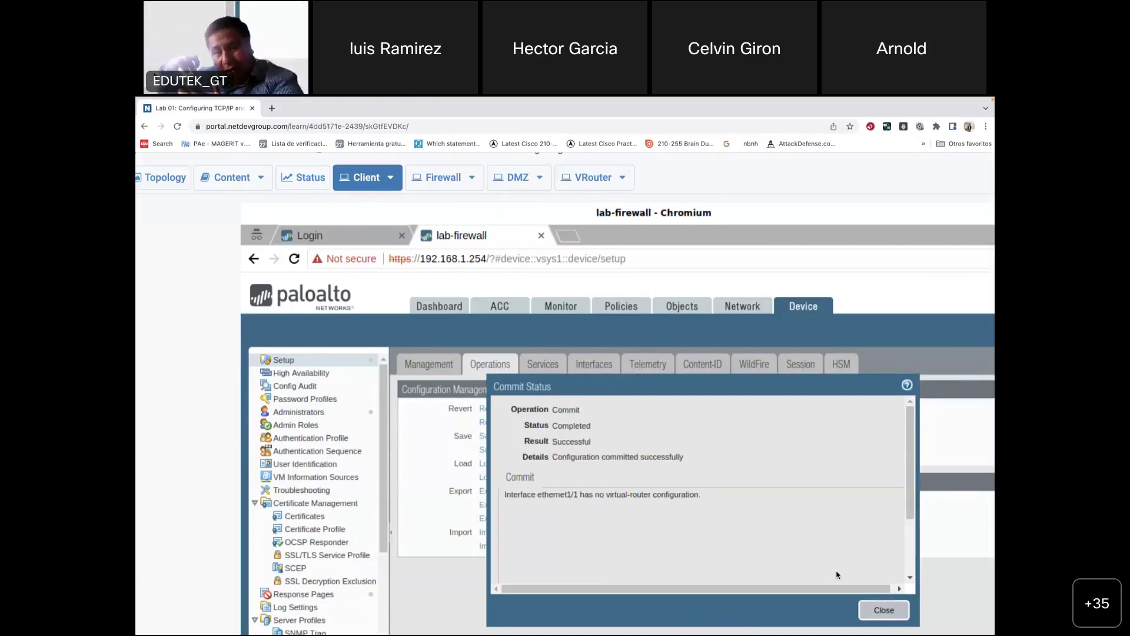
# Step: Close the Commit Status report, resize the firewall window, and review the task list
pyautogui.click(884, 610)
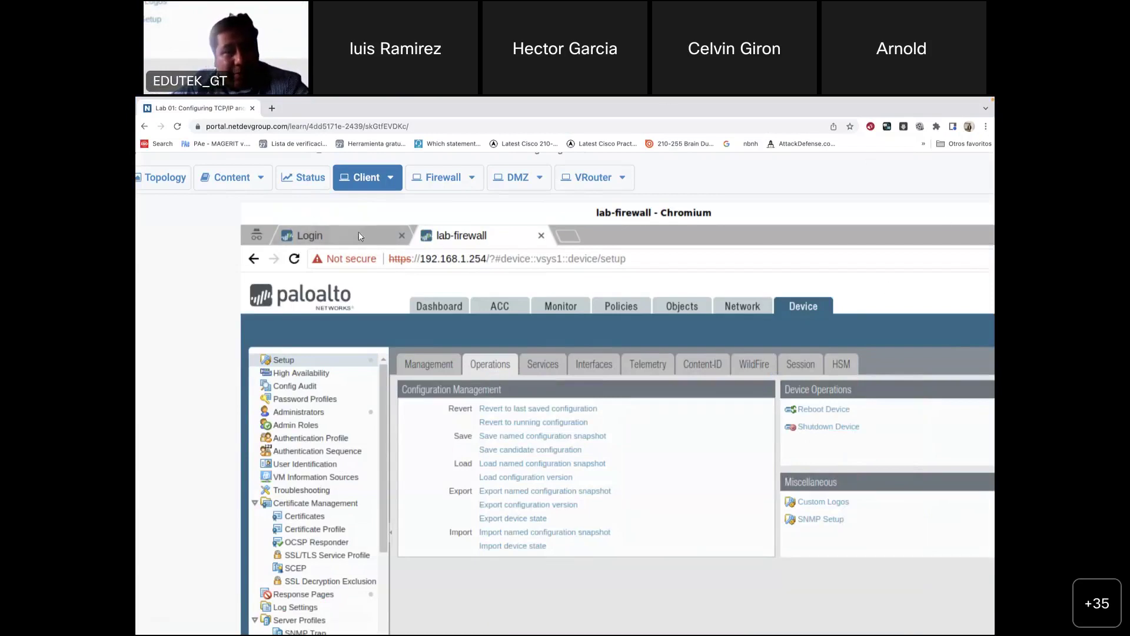
pyautogui.moveTo(363, 213); pyautogui.dragTo(439, 212)
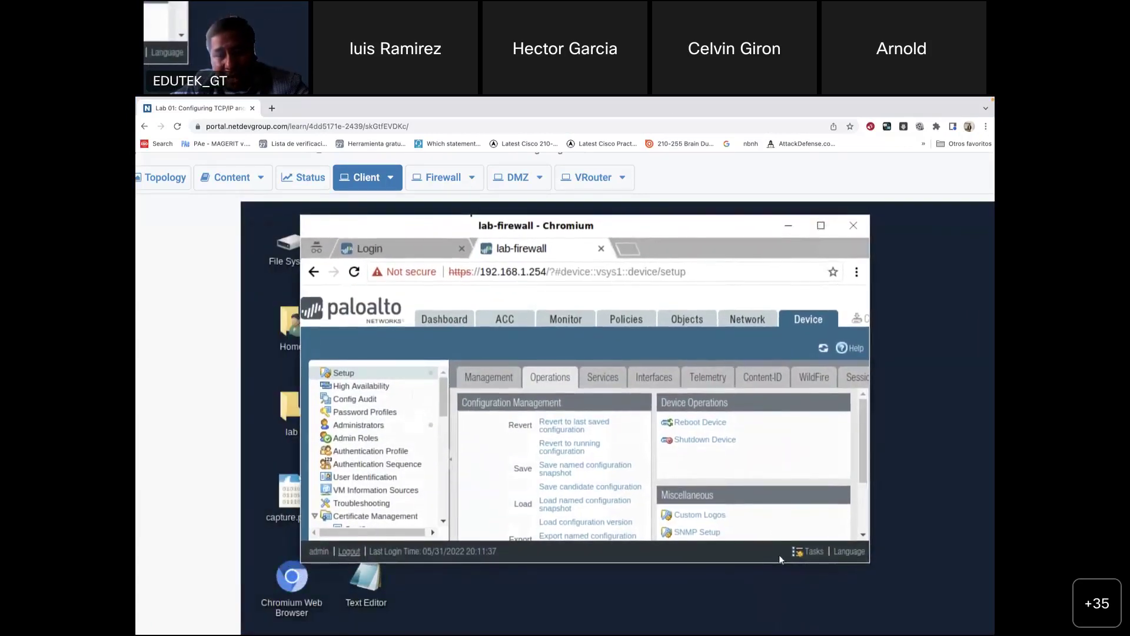
pyautogui.click(815, 552)
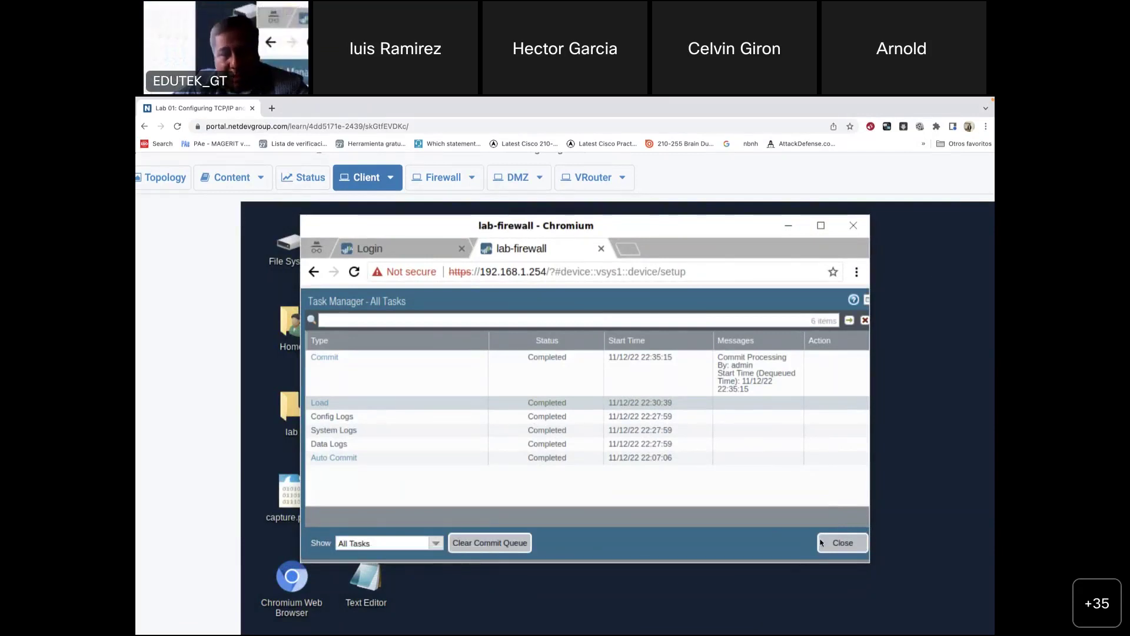
pyautogui.click(852, 547)
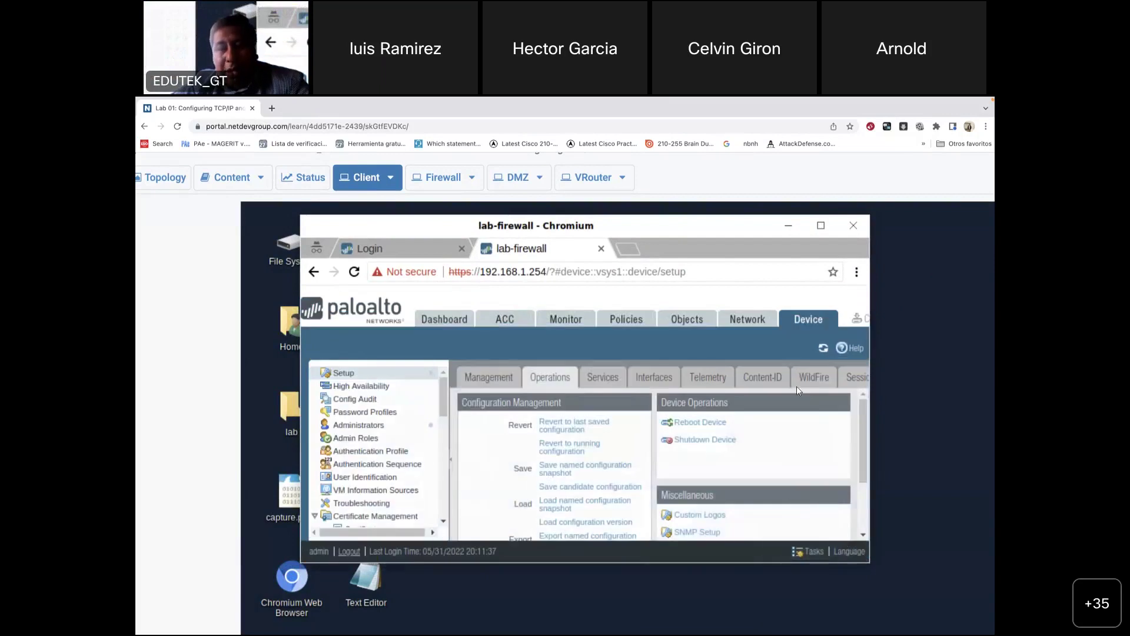
pyautogui.scroll(-1, 682, 444)
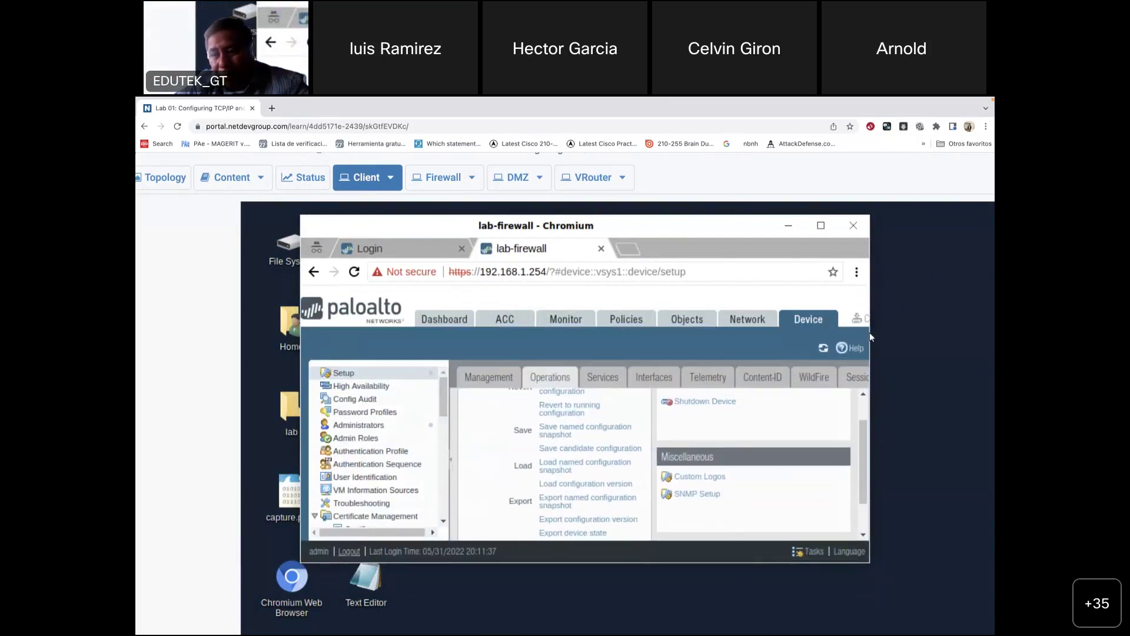
# Step: Widen the window and confirm through Commit that no changes remain pending
pyautogui.moveTo(870, 333); pyautogui.dragTo(960, 332)
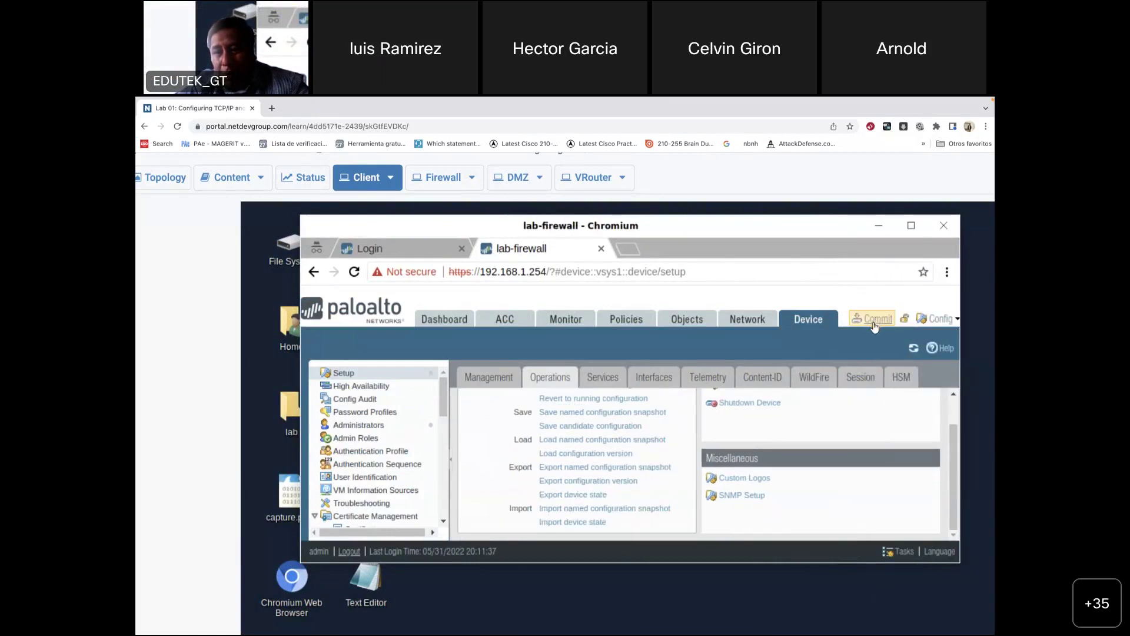
pyautogui.click(877, 321)
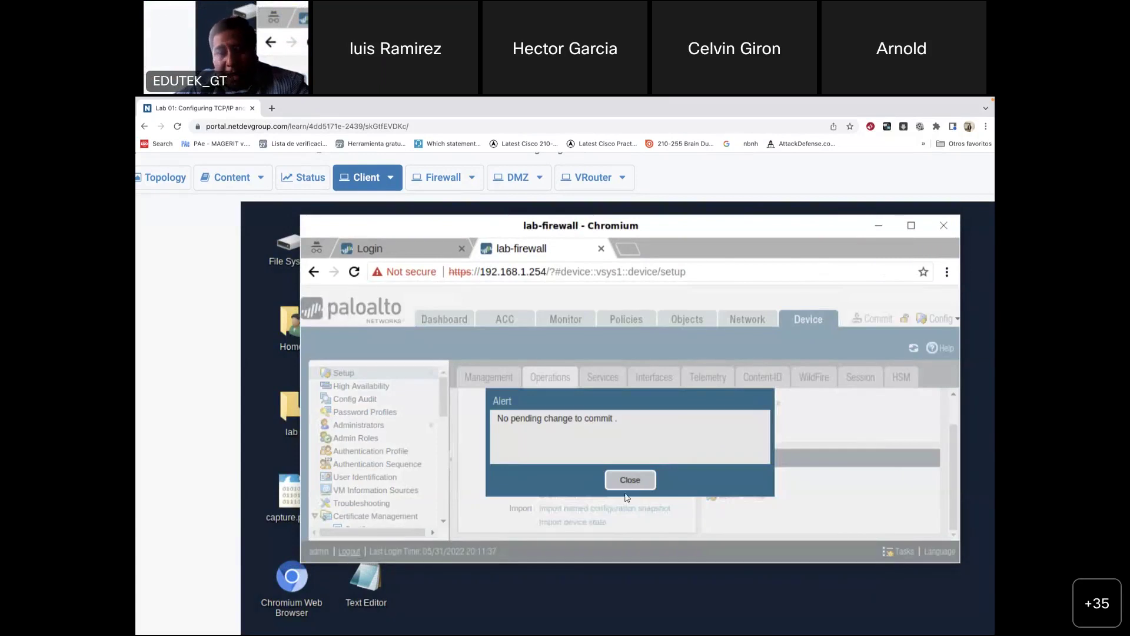
pyautogui.click(626, 486)
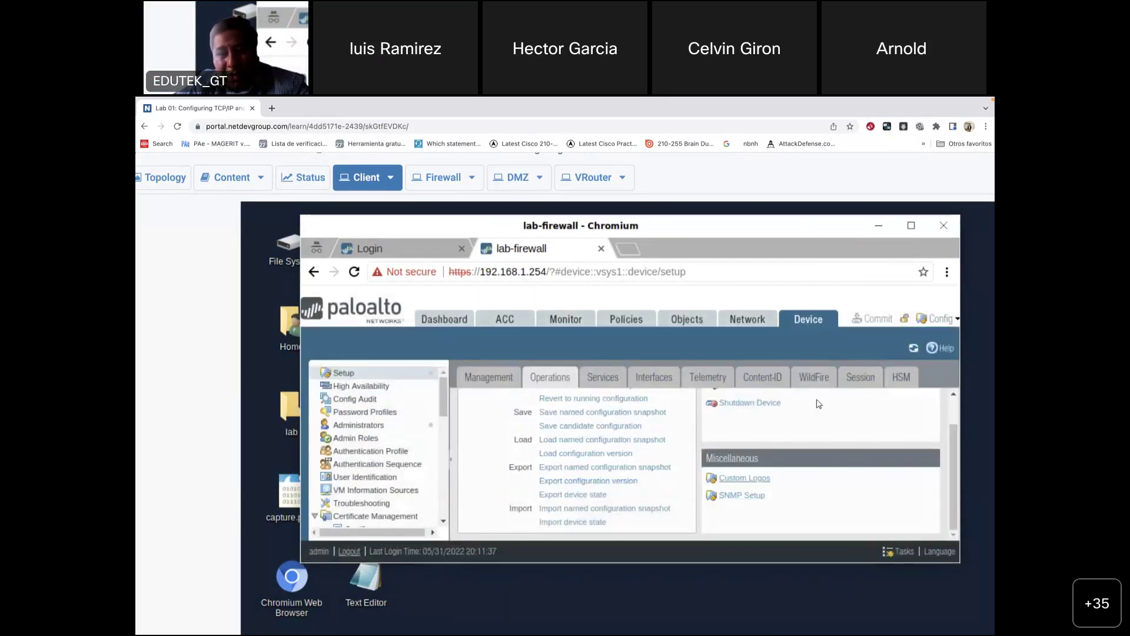
pyautogui.click(882, 322)
pyautogui.click(629, 481)
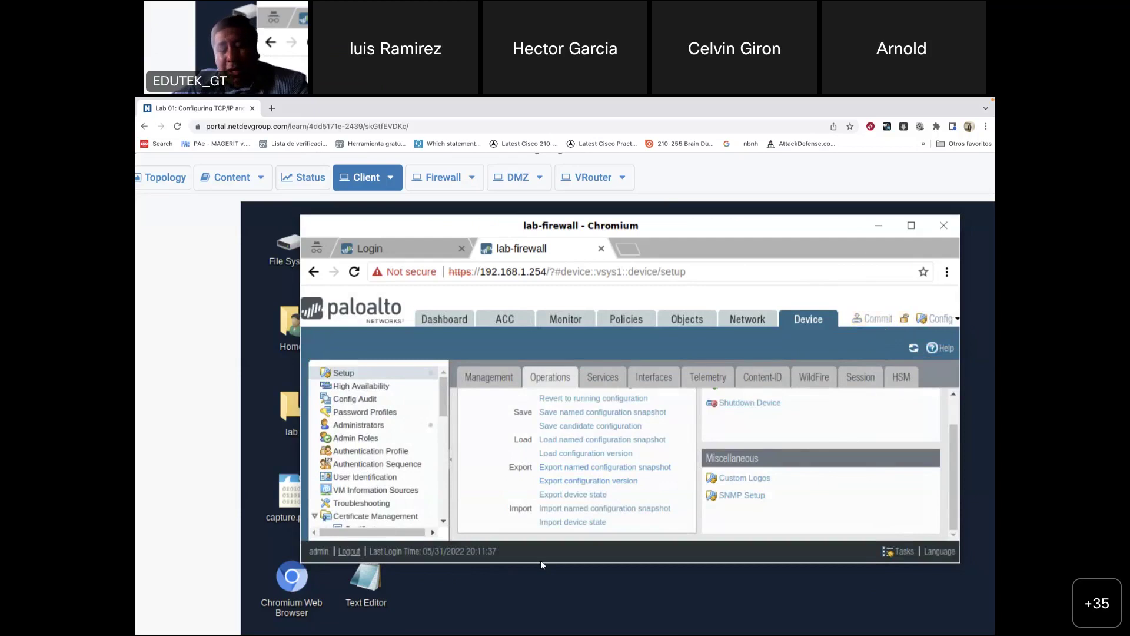
# Step: Load the named configuration snapshot pan-cf-lab-01.xml and check its progress in the task list
pyautogui.click(585, 441)
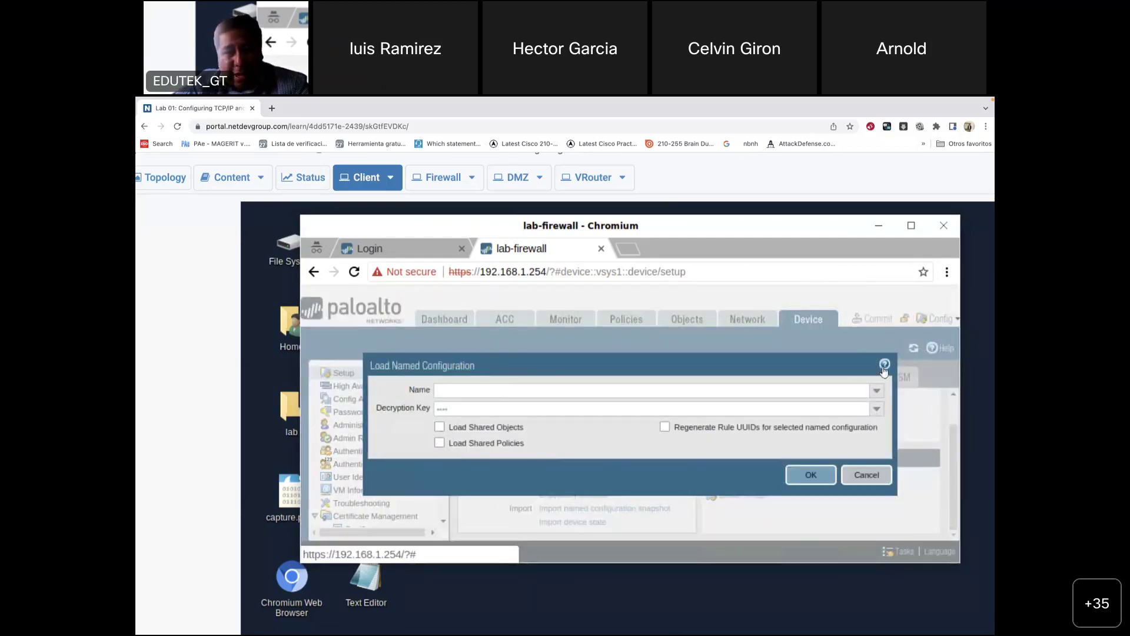
pyautogui.click(790, 394)
pyautogui.write('pan')
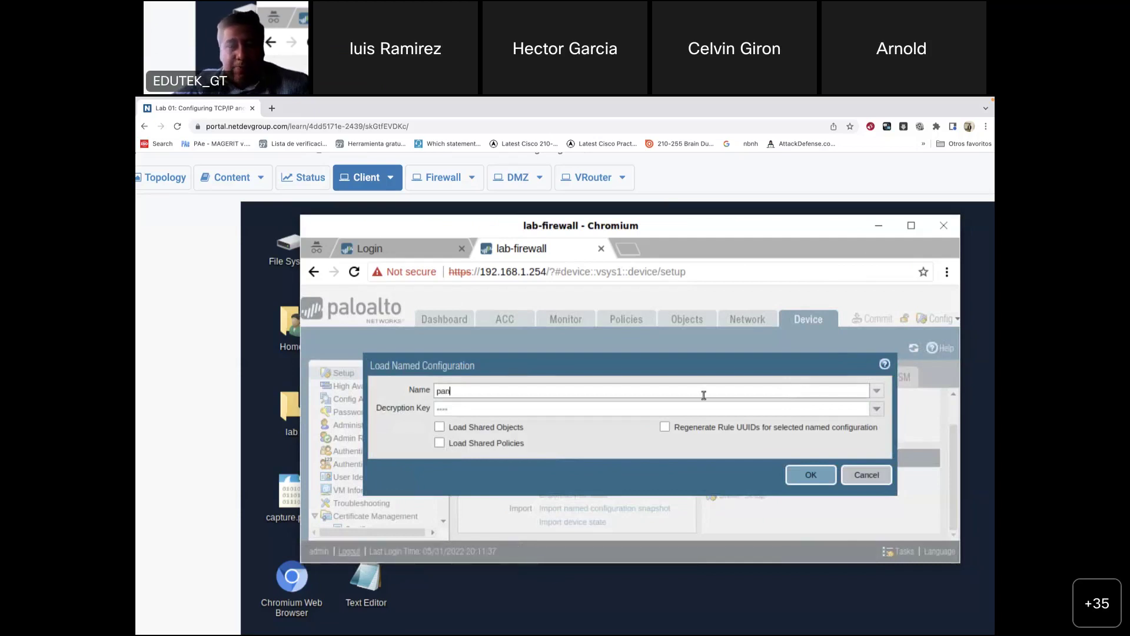
pyautogui.click(484, 412)
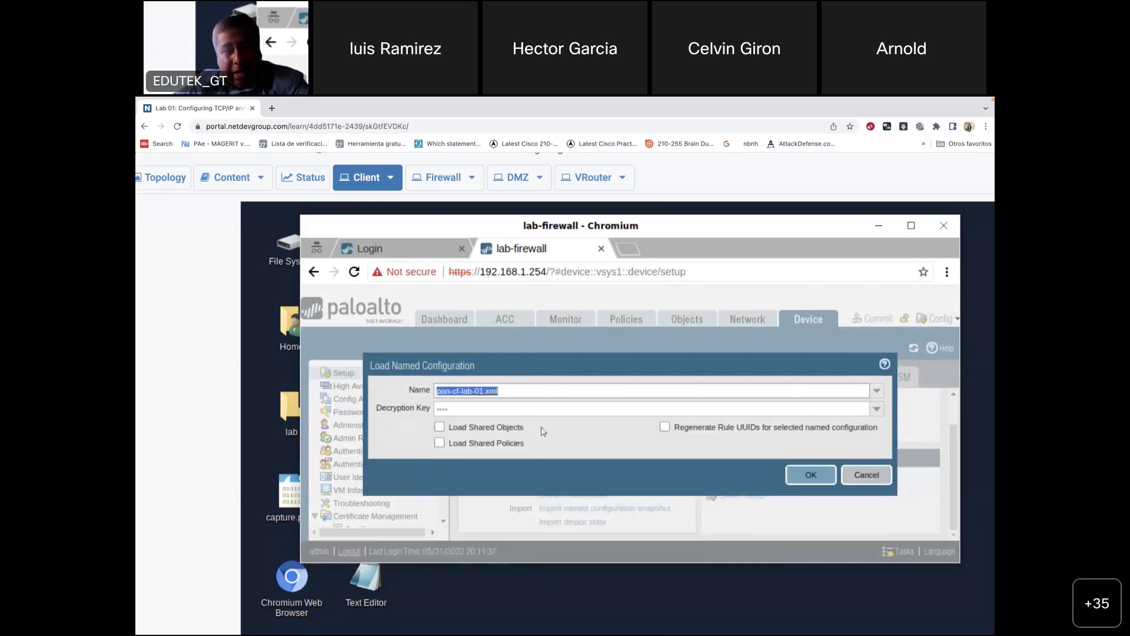
pyautogui.click(816, 476)
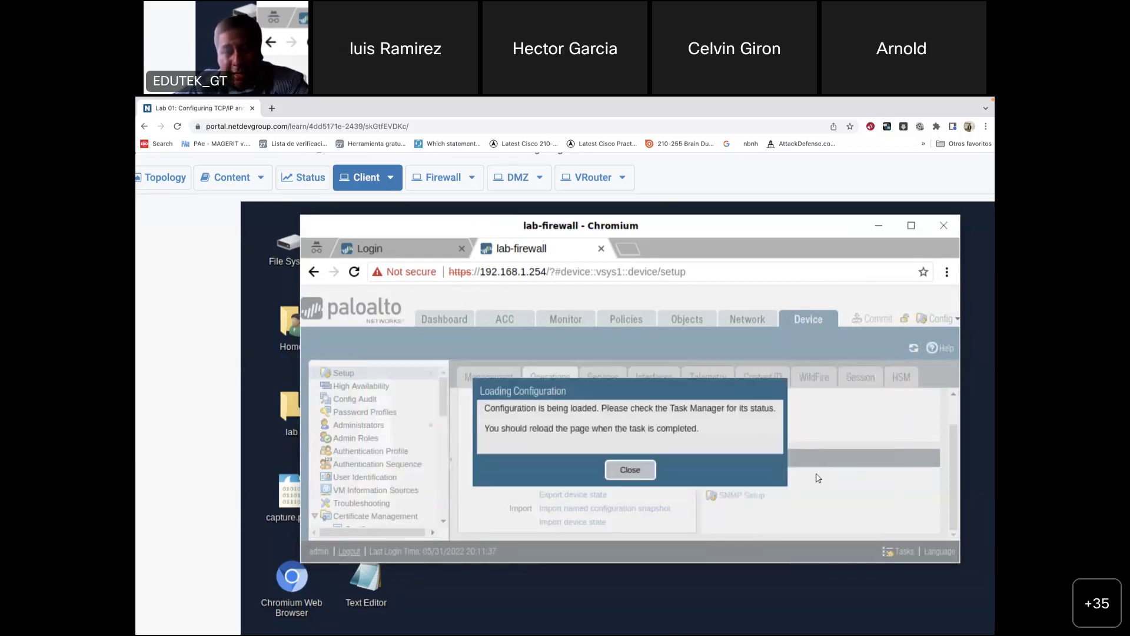
pyautogui.click(630, 470)
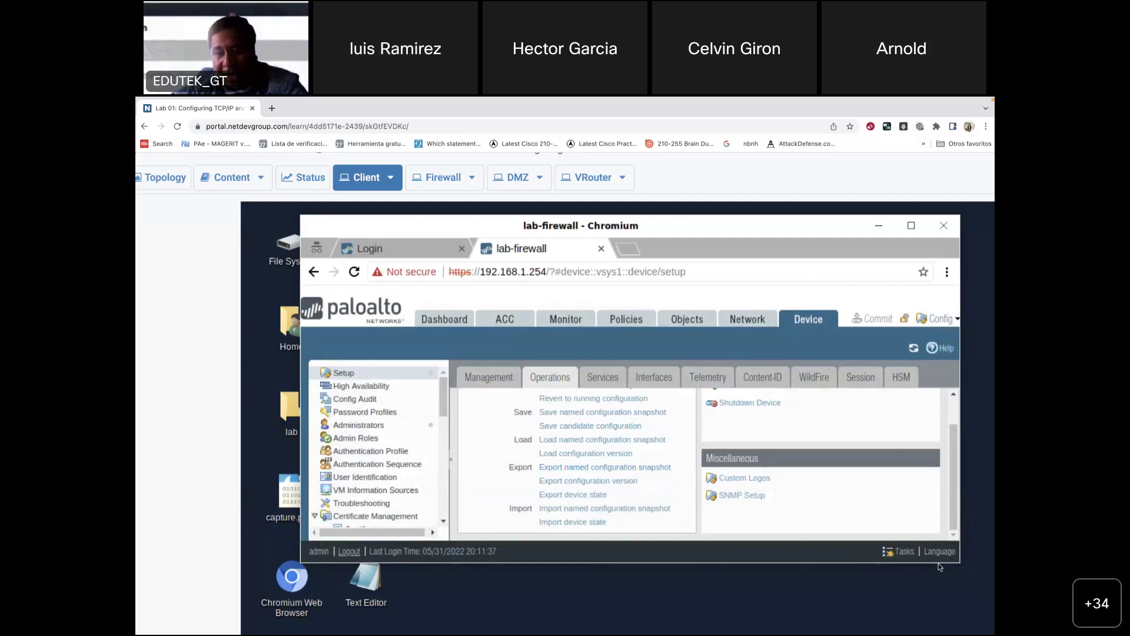
pyautogui.click(903, 552)
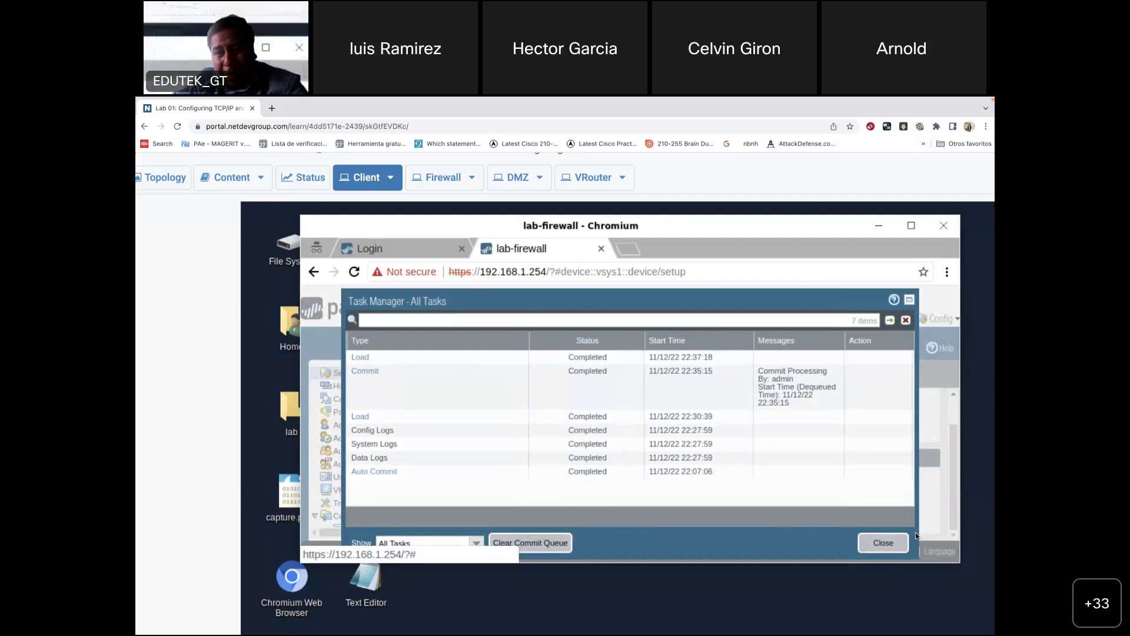
# Step: Commit the loaded pan-cf-lab-01.xml configuration to the firewall, then switch to the lab guide PDF
pyautogui.click(884, 543)
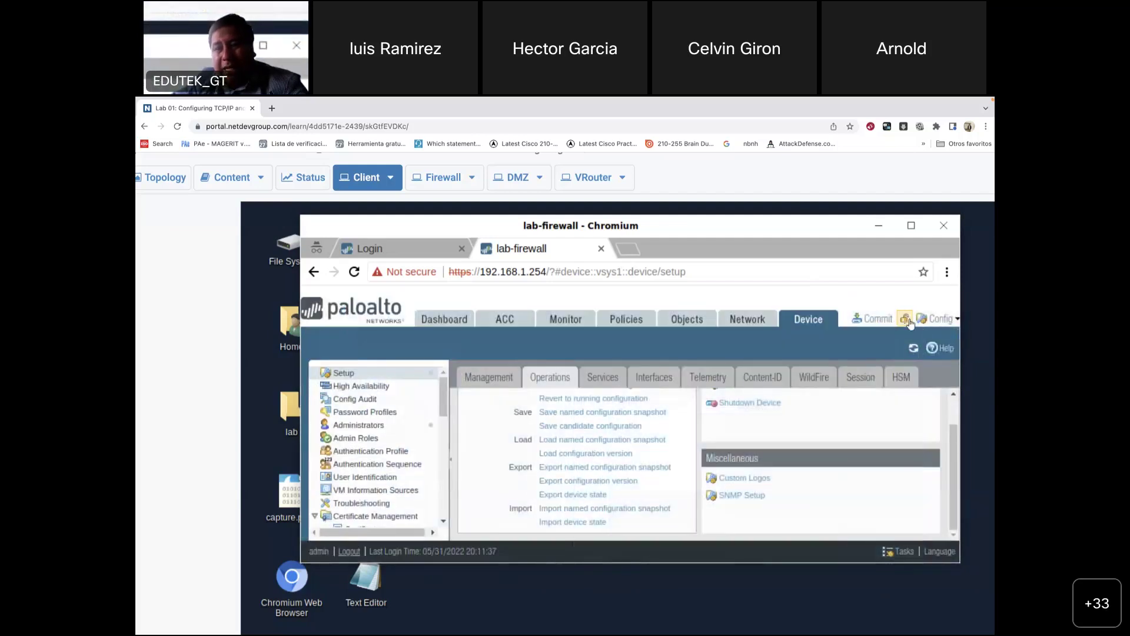
pyautogui.click(876, 323)
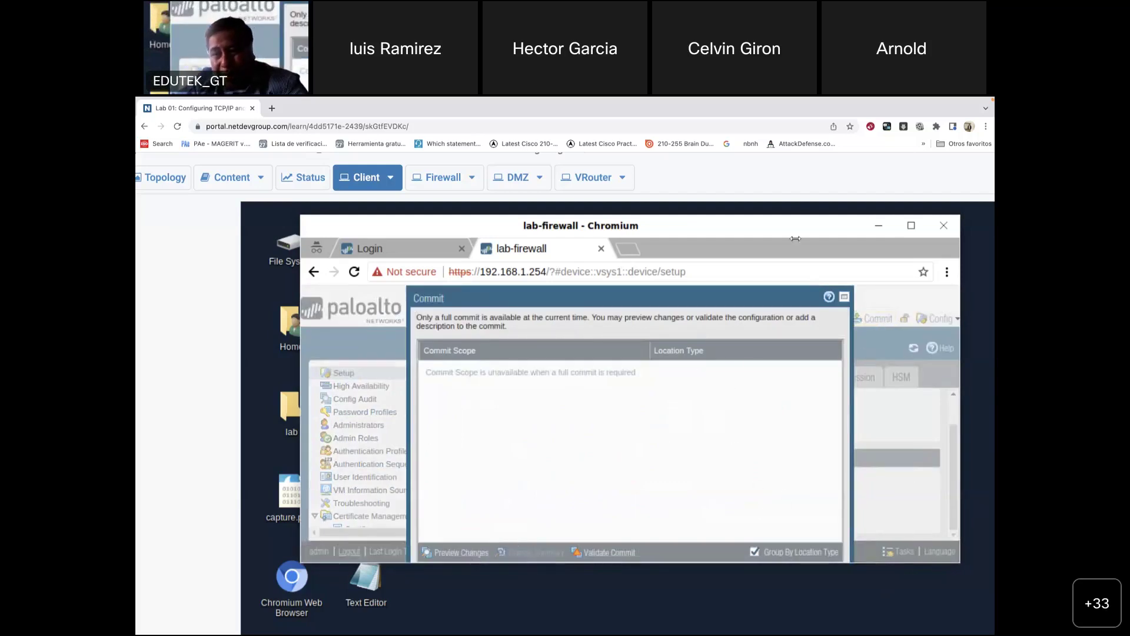
pyautogui.press('super+Up')
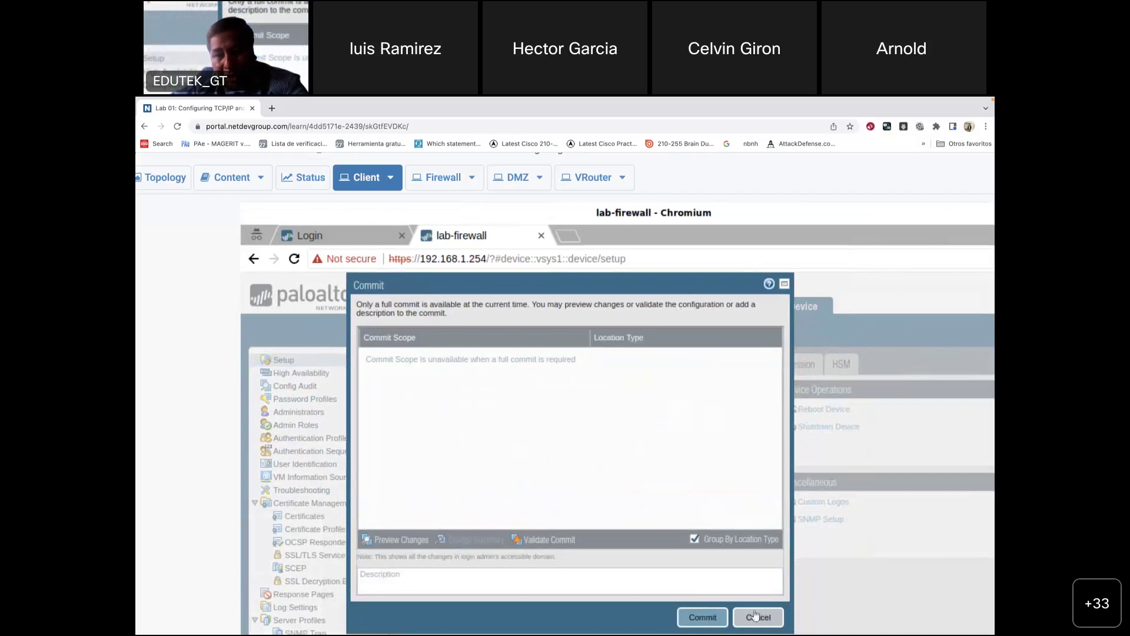
pyautogui.click(704, 620)
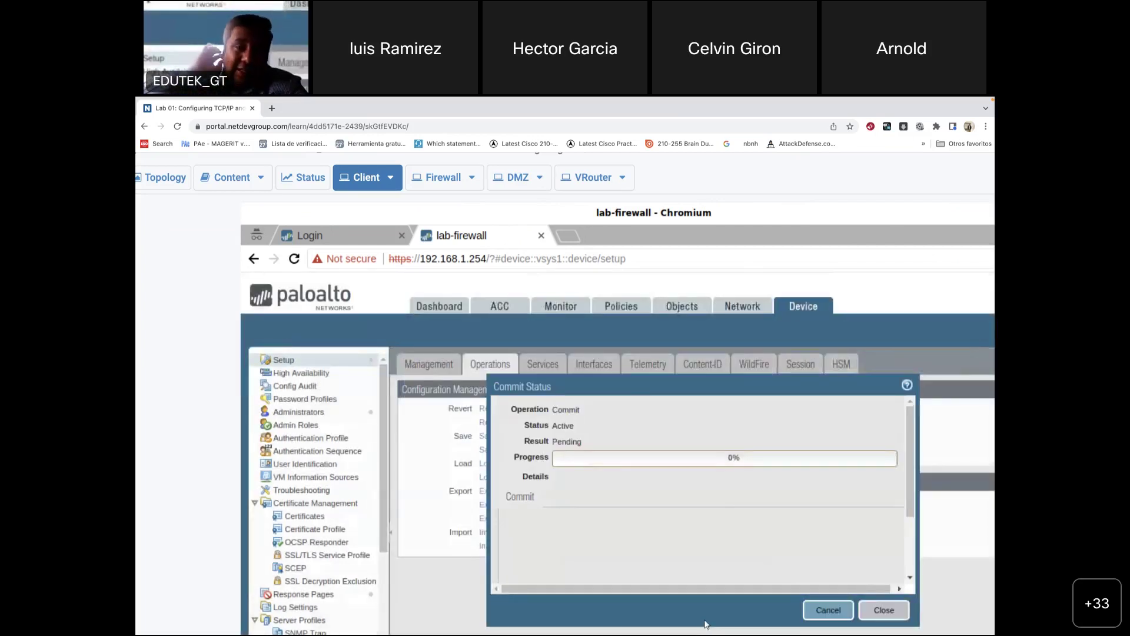
pyautogui.moveTo(677, 618)
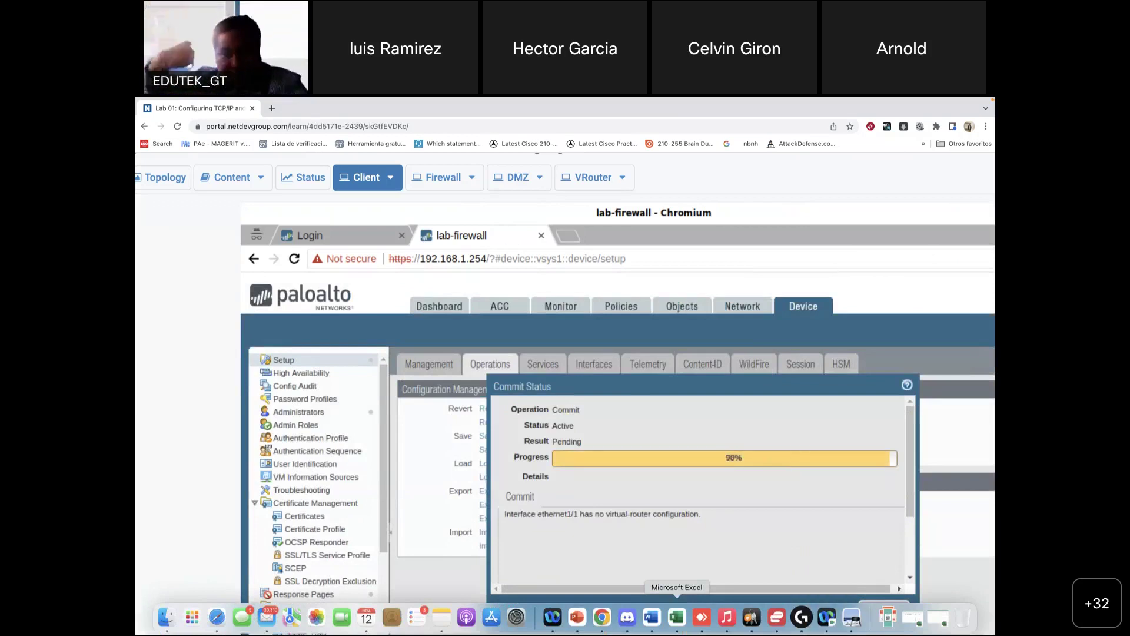
pyautogui.click(852, 617)
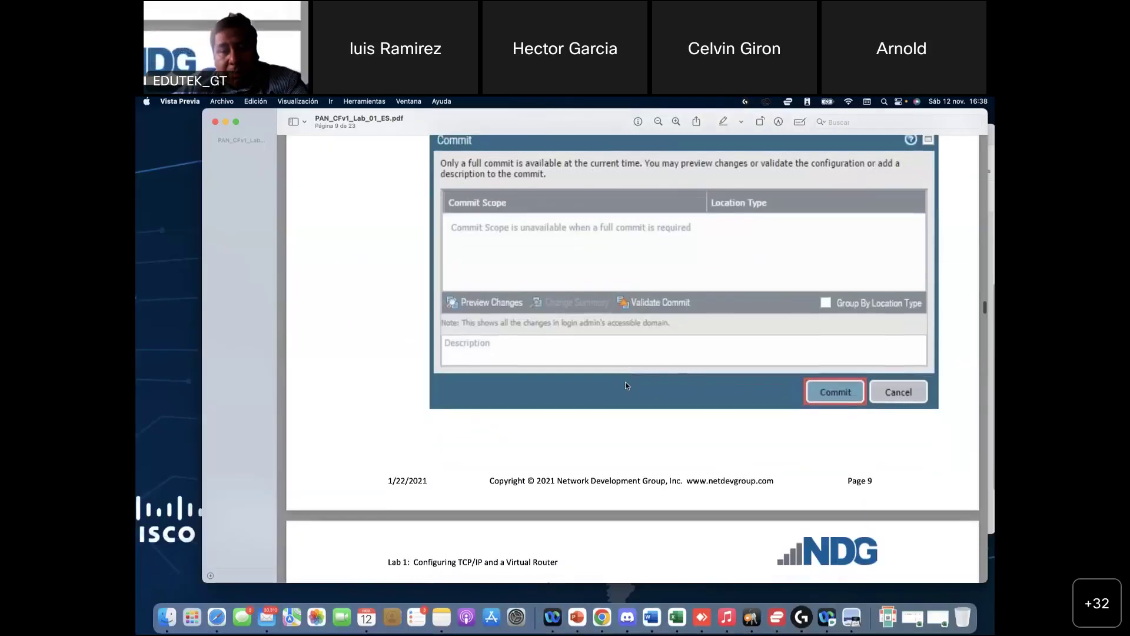
# Step: Scroll the lab guide through steps 13–14 and section 1.1, then back to the page 4 topology diagram
pyautogui.scroll(-10, 626, 382)
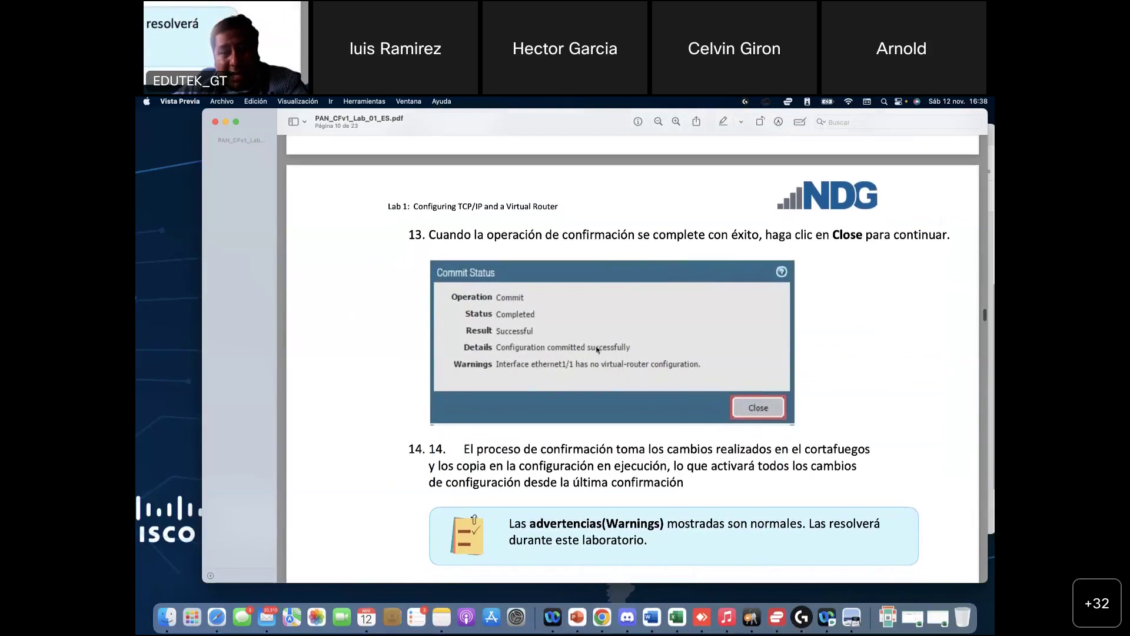
pyautogui.scroll(-6, 587, 376)
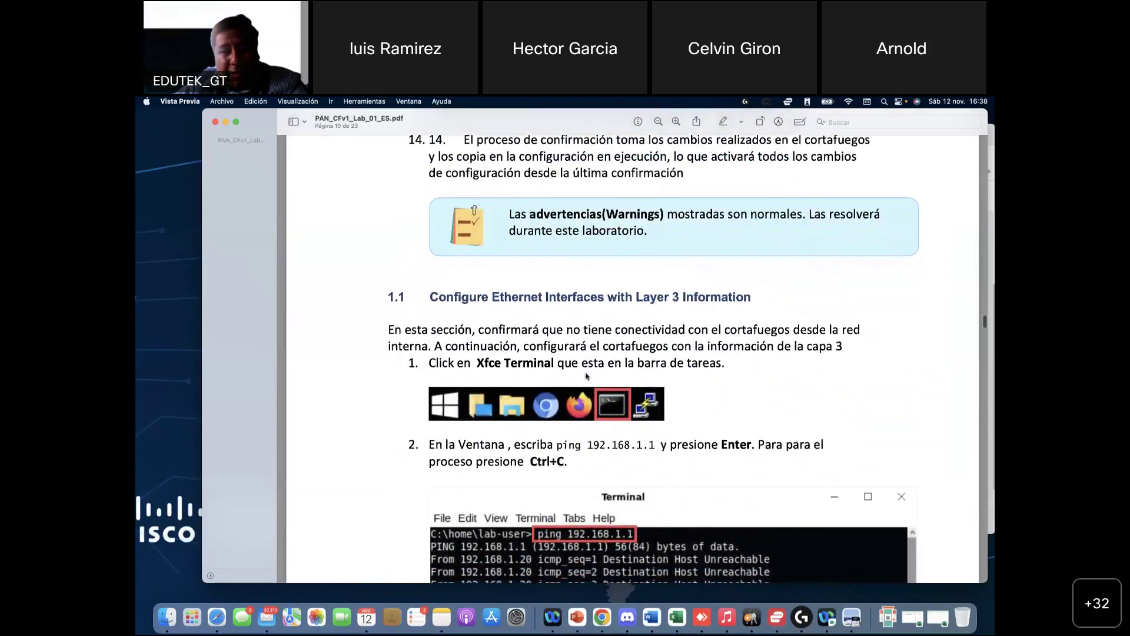
pyautogui.scroll(-2, 601, 440)
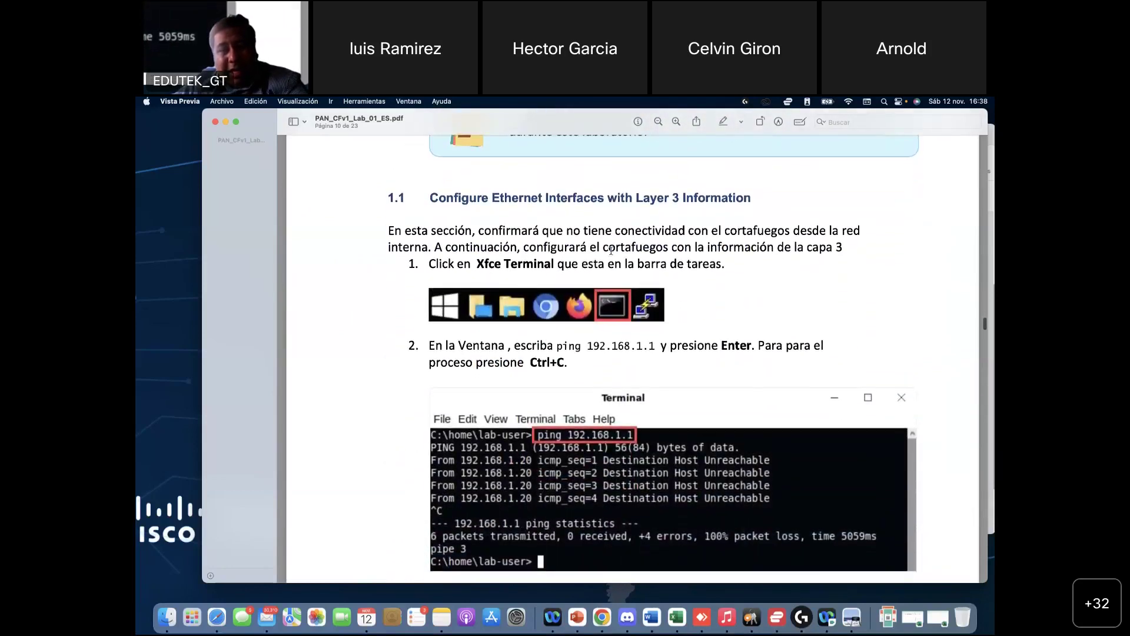
pyautogui.scroll(-1, 602, 322)
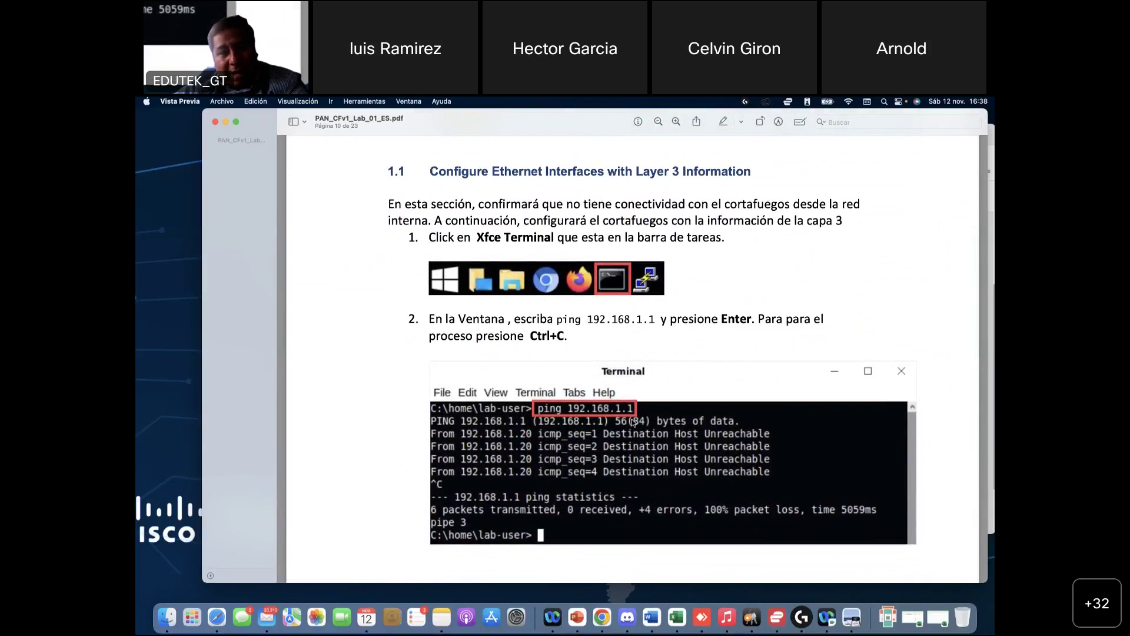
pyautogui.scroll(20, 632, 422)
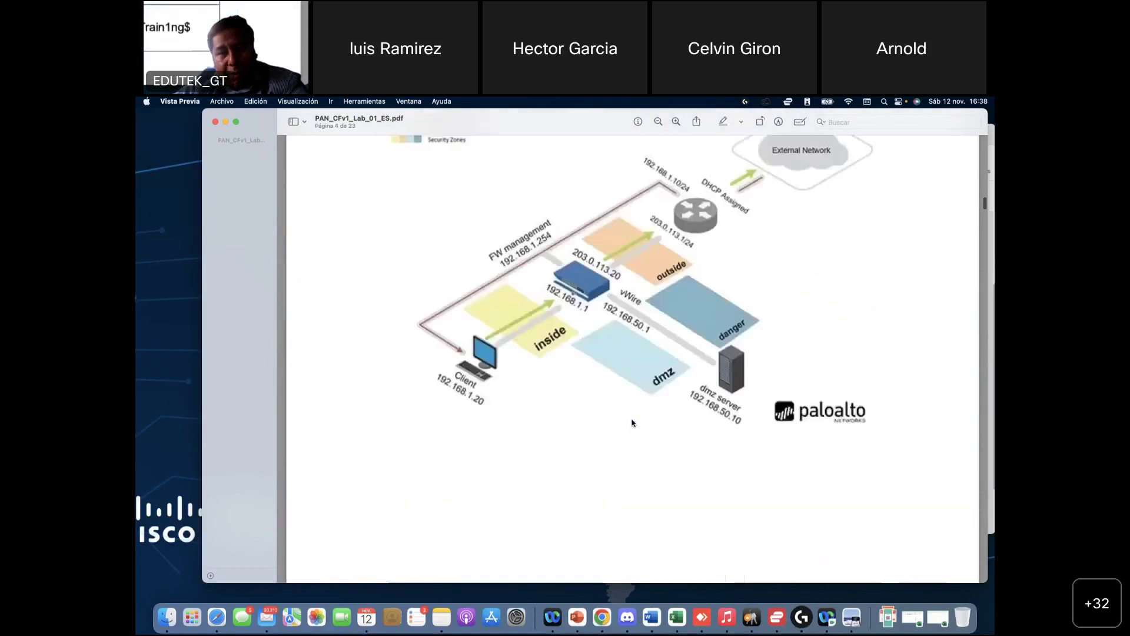
pyautogui.scroll(5, 632, 422)
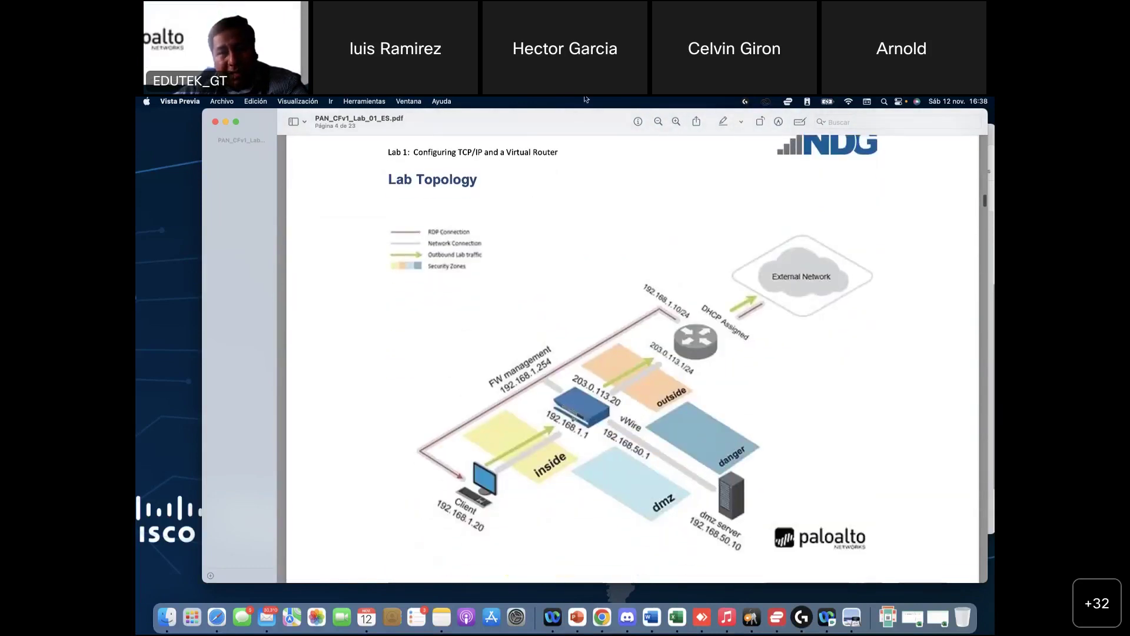
# Step: Mark the Client-to-192.168.1.1 path and the firewall on the topology diagram with the screen pen
pyautogui.click(687, 120)
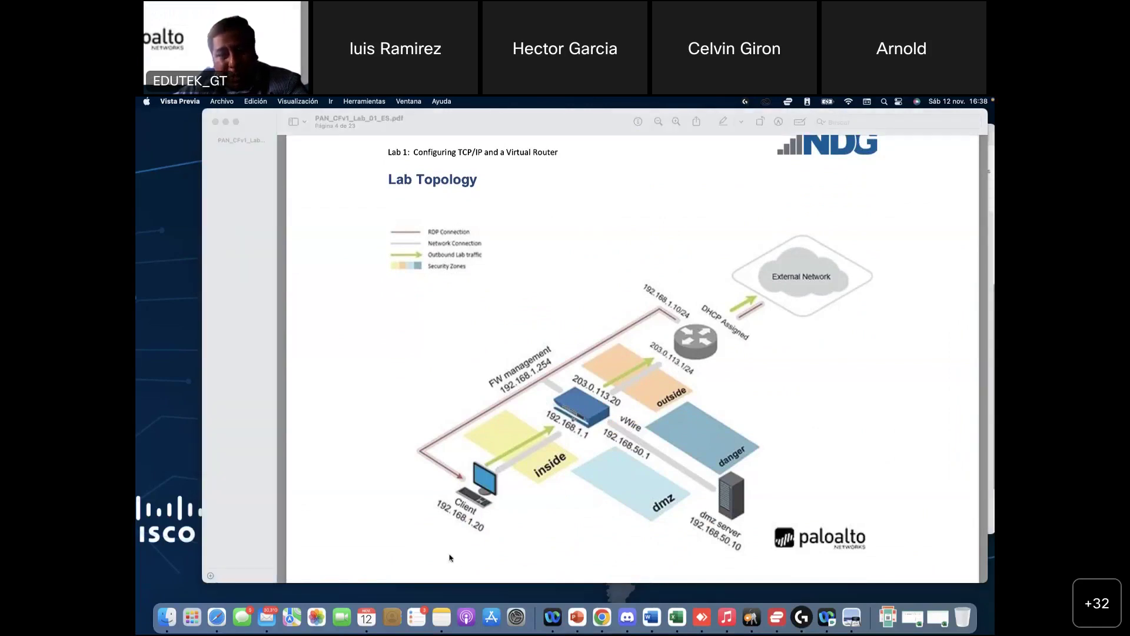
pyautogui.moveTo(489, 523)
pyautogui.mouseDown()
pyautogui.moveTo(575, 437)
pyautogui.moveTo(572, 468)
pyautogui.mouseUp()
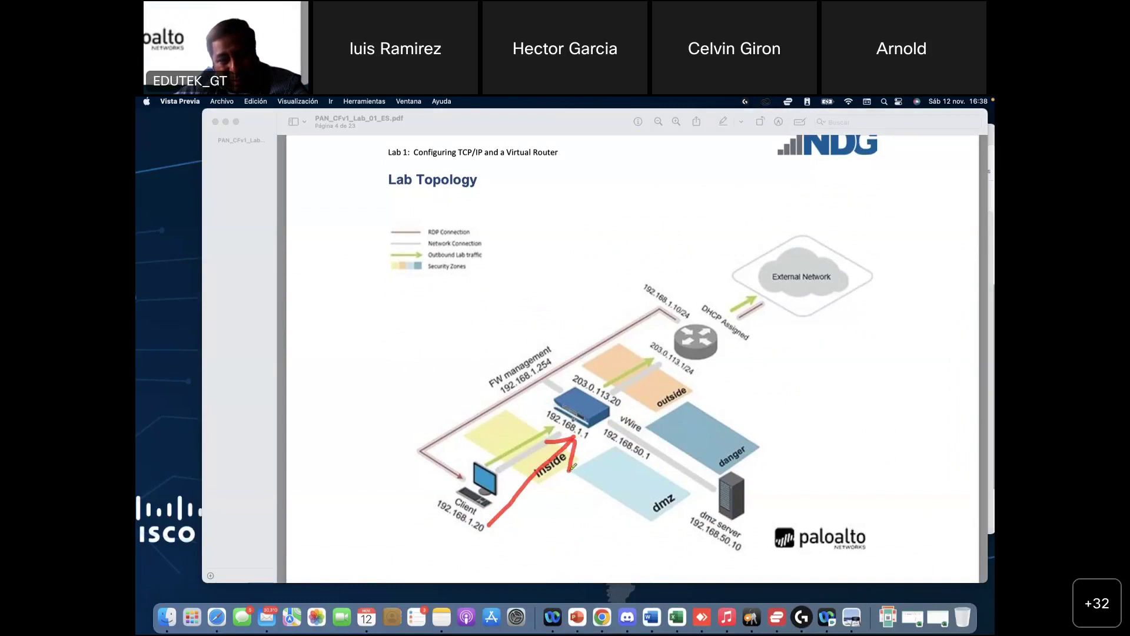
pyautogui.moveTo(540, 510)
pyautogui.mouseDown()
pyautogui.moveTo(551, 483)
pyautogui.moveTo(532, 530)
pyautogui.moveTo(561, 550)
pyautogui.moveTo(604, 549)
pyautogui.moveTo(638, 530)
pyautogui.moveTo(627, 562)
pyautogui.moveTo(659, 556)
pyautogui.mouseUp()
pyautogui.moveTo(654, 383); pyautogui.dragTo(504, 569)
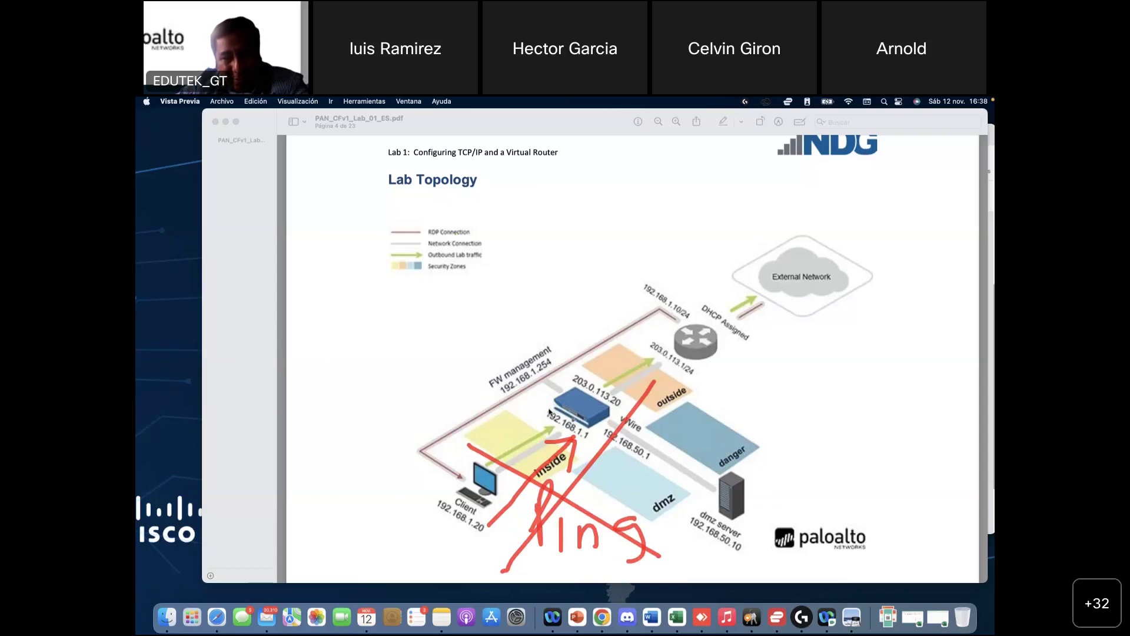
pyautogui.moveTo(560, 404)
pyautogui.mouseDown()
pyautogui.moveTo(544, 430)
pyautogui.moveTo(580, 404)
pyautogui.moveTo(535, 404)
pyautogui.mouseUp()
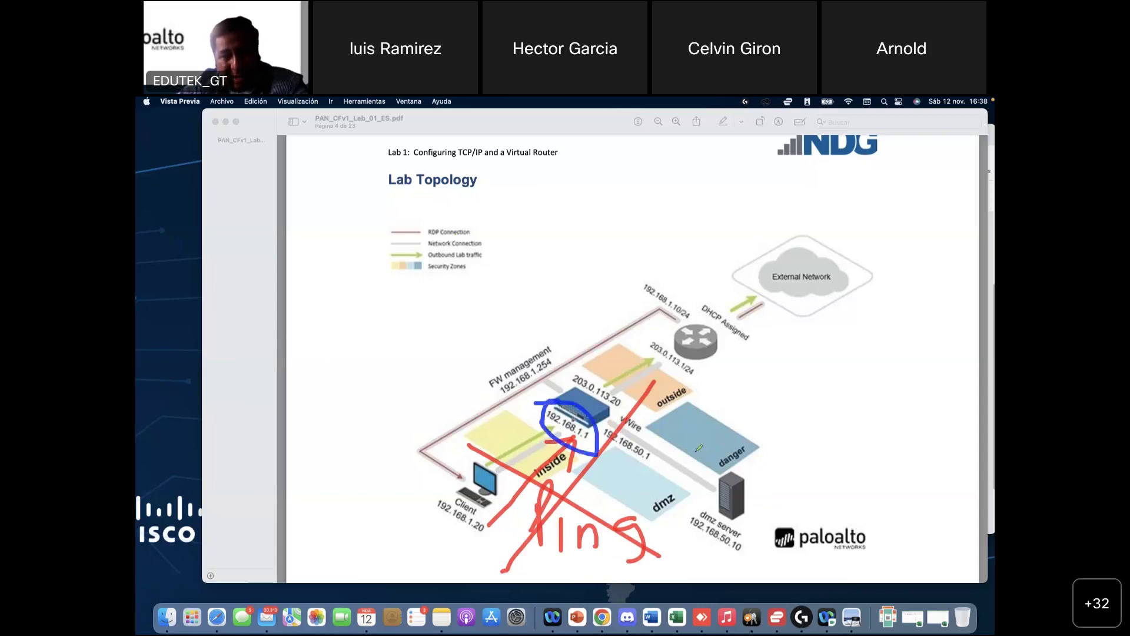
# Step: Clear the pen annotations and scroll down toward page 9, steps 11–12 on committing
pyautogui.click(610, 285)
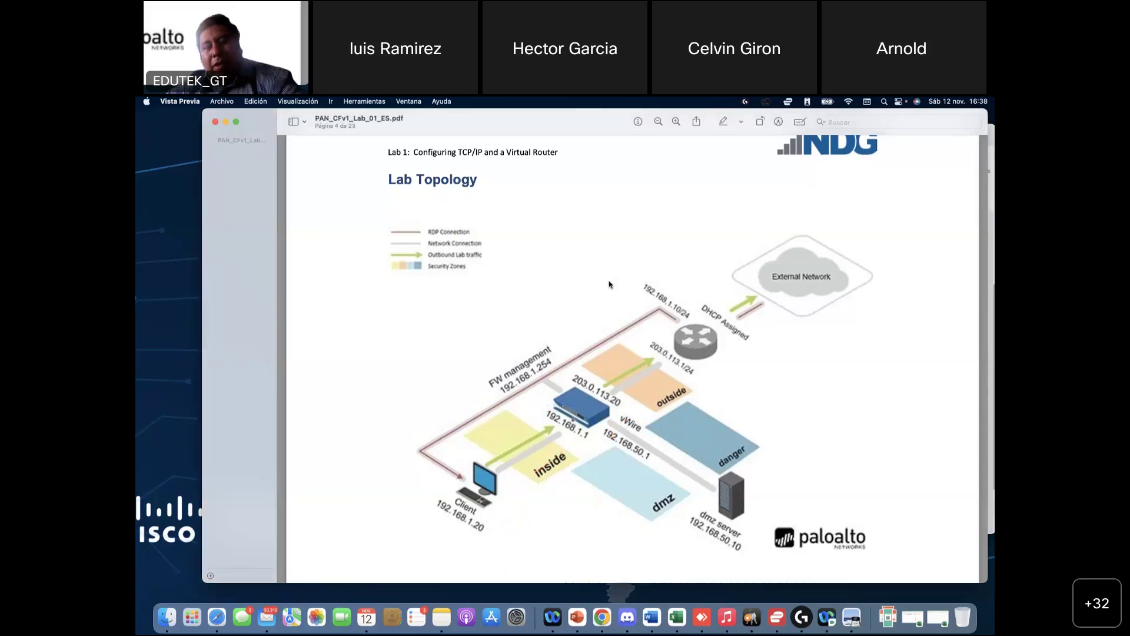
pyautogui.scroll(-15, 611, 284)
pyautogui.scroll(-20, 609, 285)
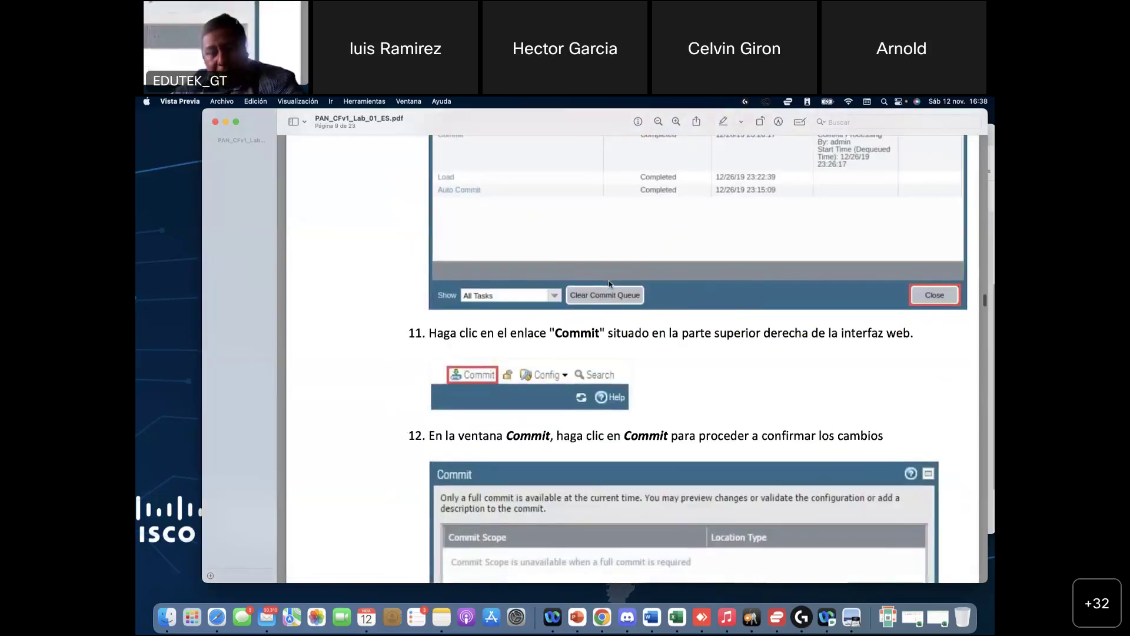
# Step: Bring the lab portal forward and scale the client's remote desktop to fit the view
pyautogui.scroll(-5, 609, 300)
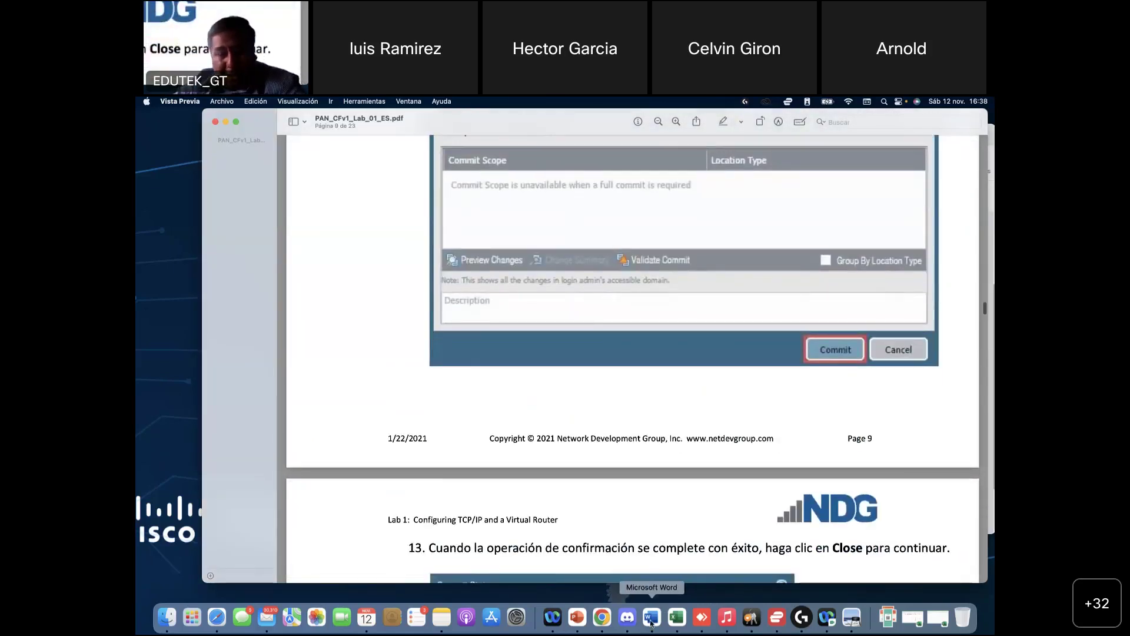
pyautogui.click(599, 618)
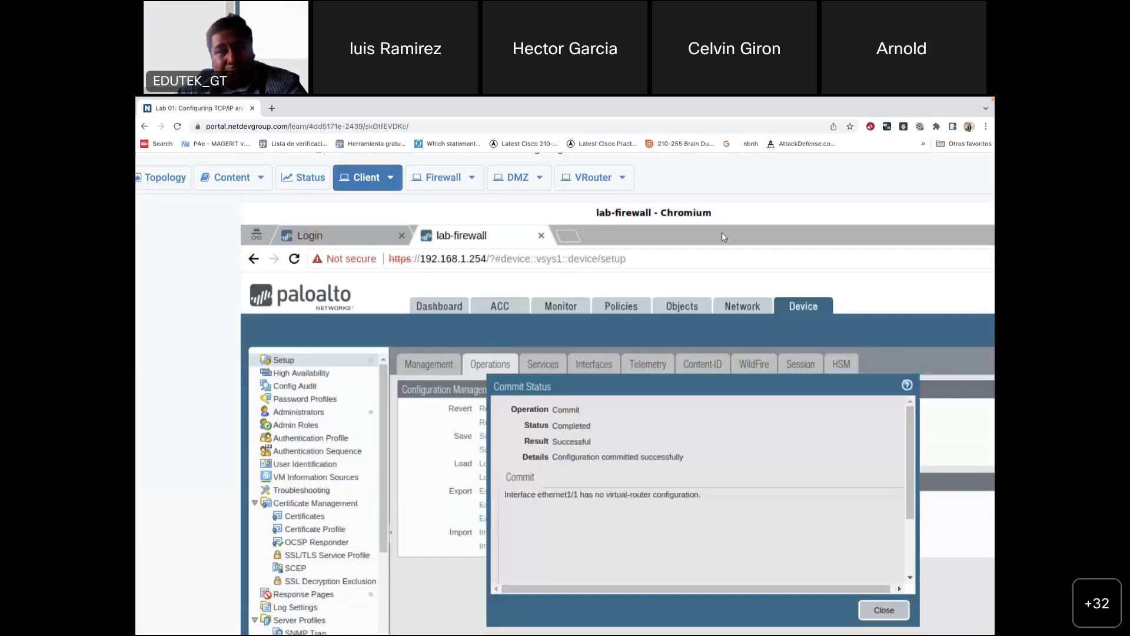
pyautogui.moveTo(722, 232); pyautogui.dragTo(746, 273)
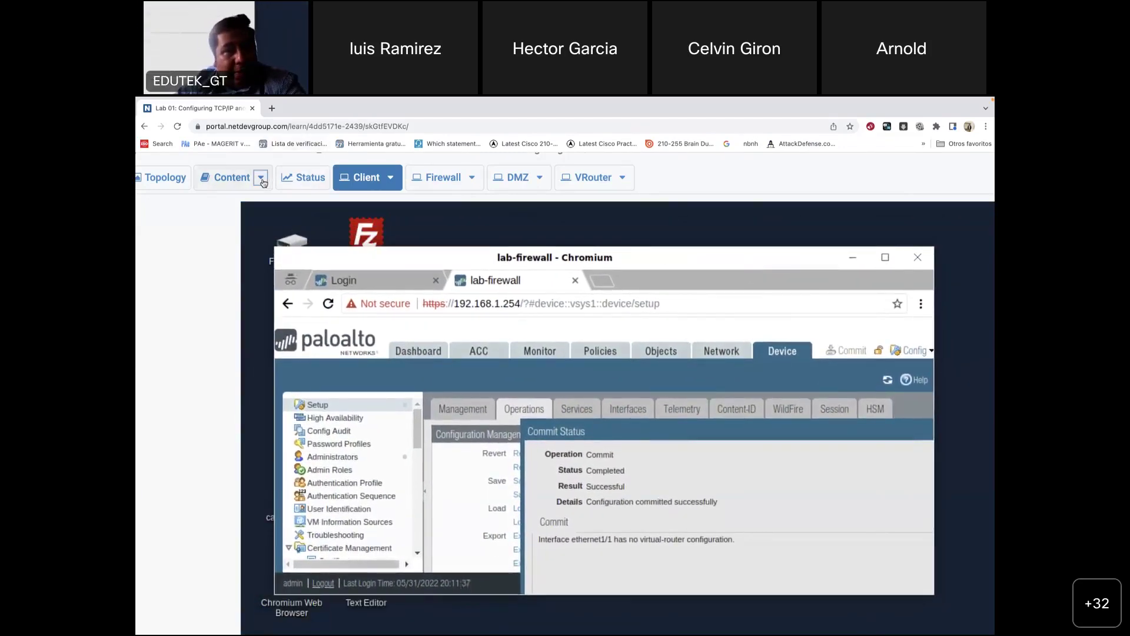
pyautogui.click(261, 179)
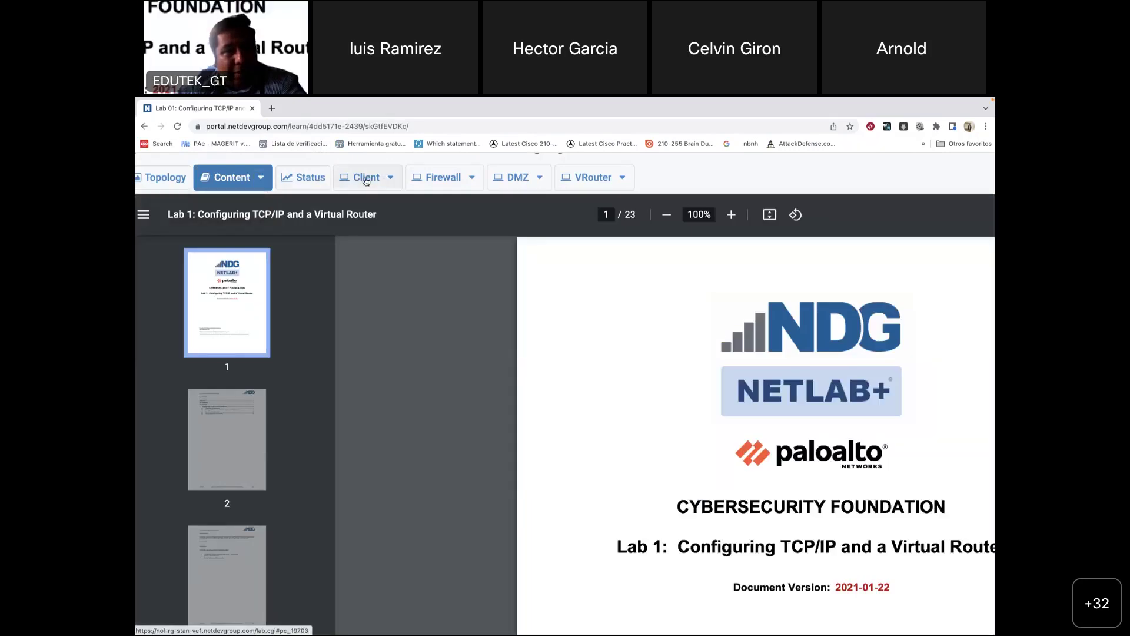
pyautogui.click(390, 180)
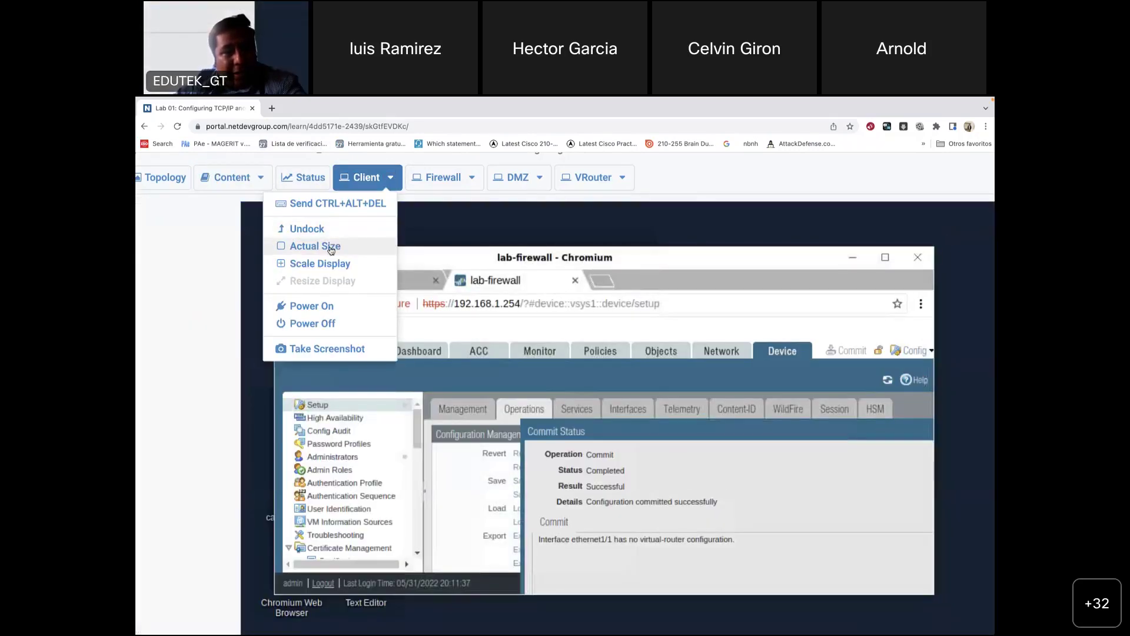
pyautogui.click(390, 178)
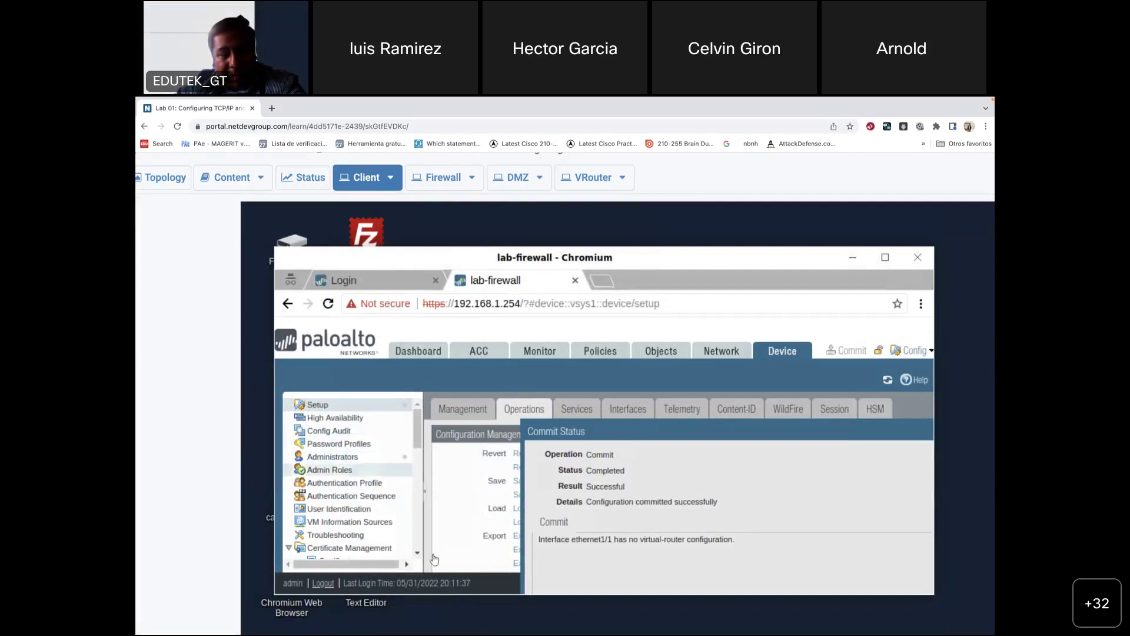
pyautogui.click(390, 178)
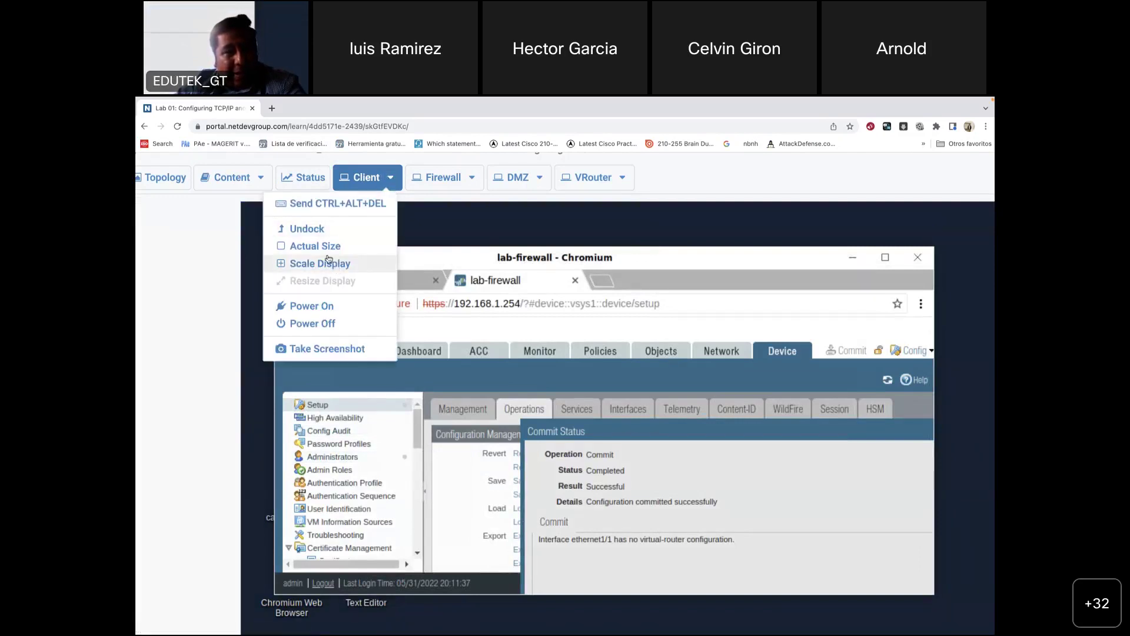
pyautogui.click(283, 266)
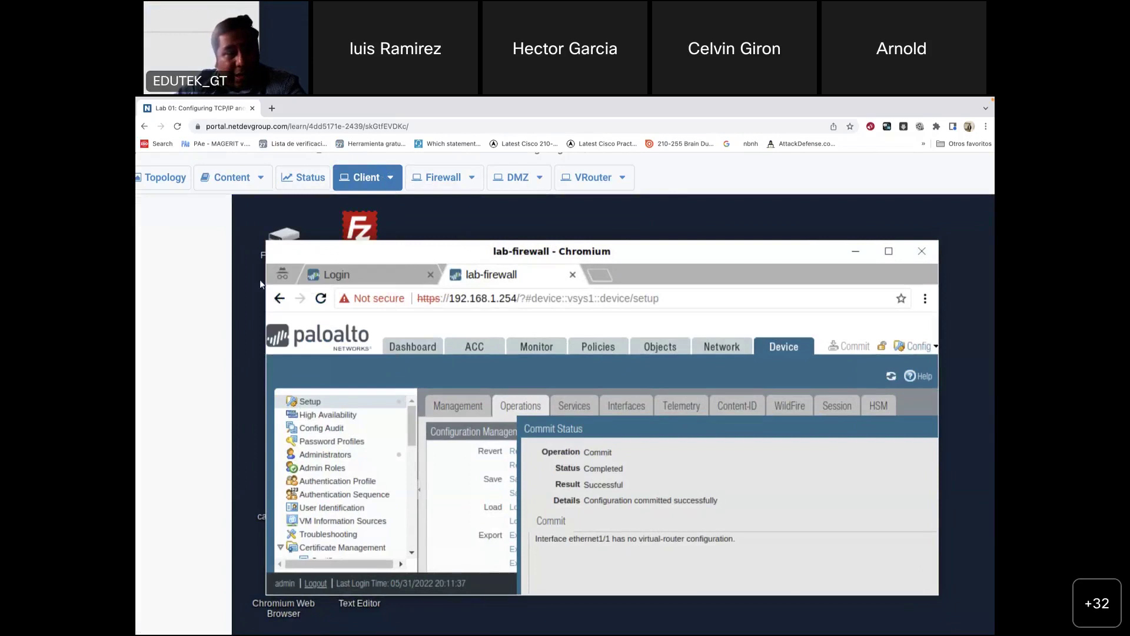
# Step: Reposition the firewall browser window on the client desktop, nudging it slightly right
pyautogui.moveTo(383, 250); pyautogui.dragTo(469, 223)
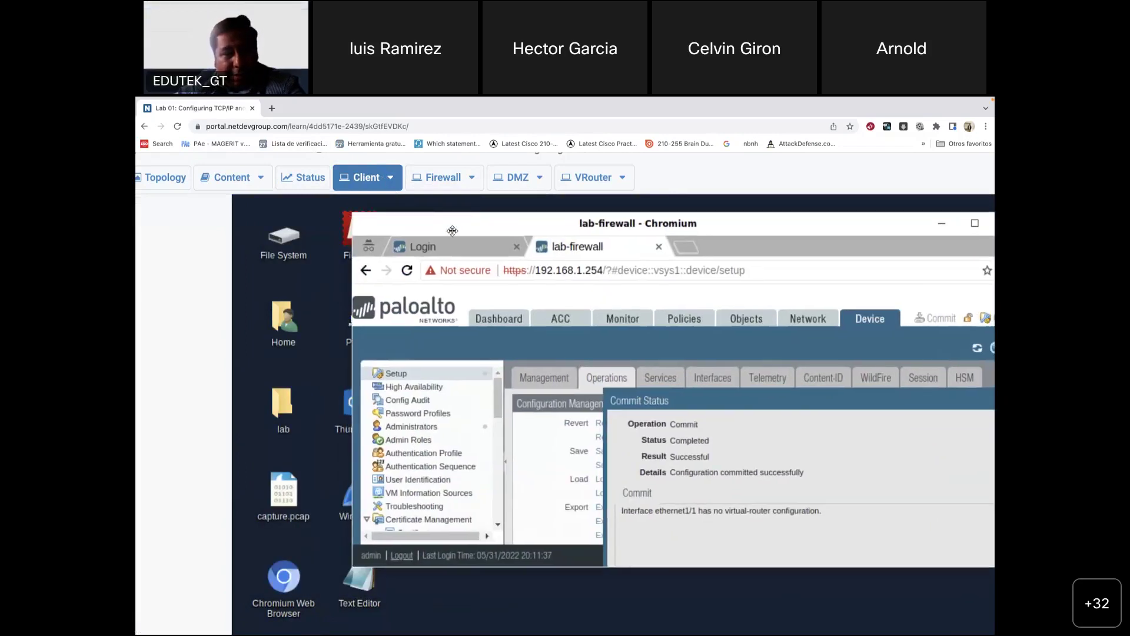
pyautogui.click(312, 406)
pyautogui.moveTo(425, 219); pyautogui.dragTo(404, 242)
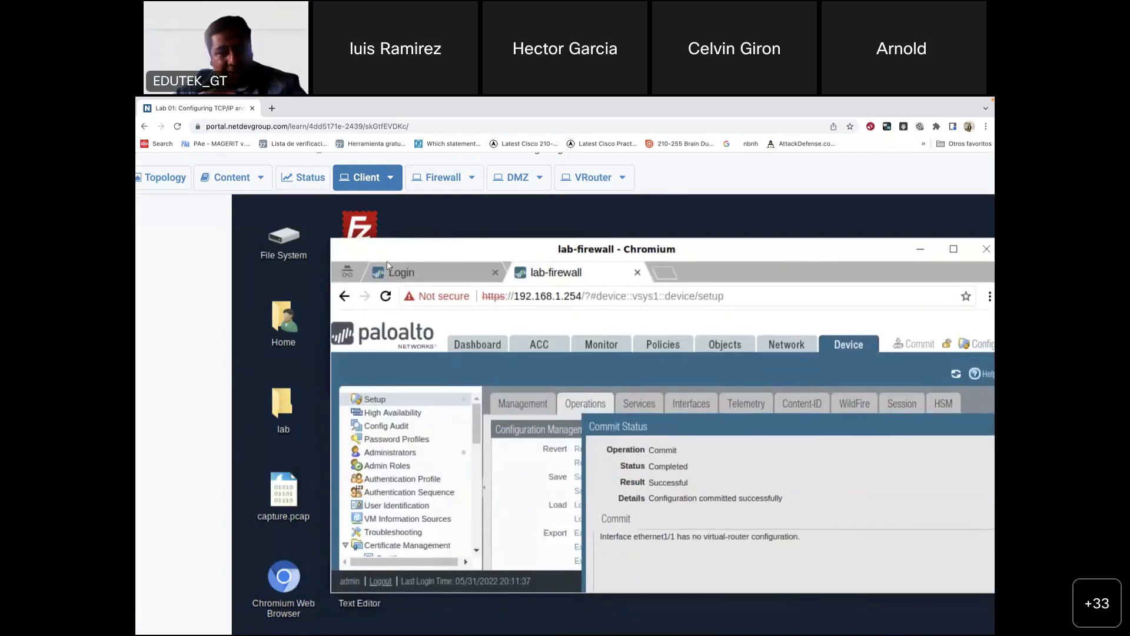
pyautogui.click(310, 374)
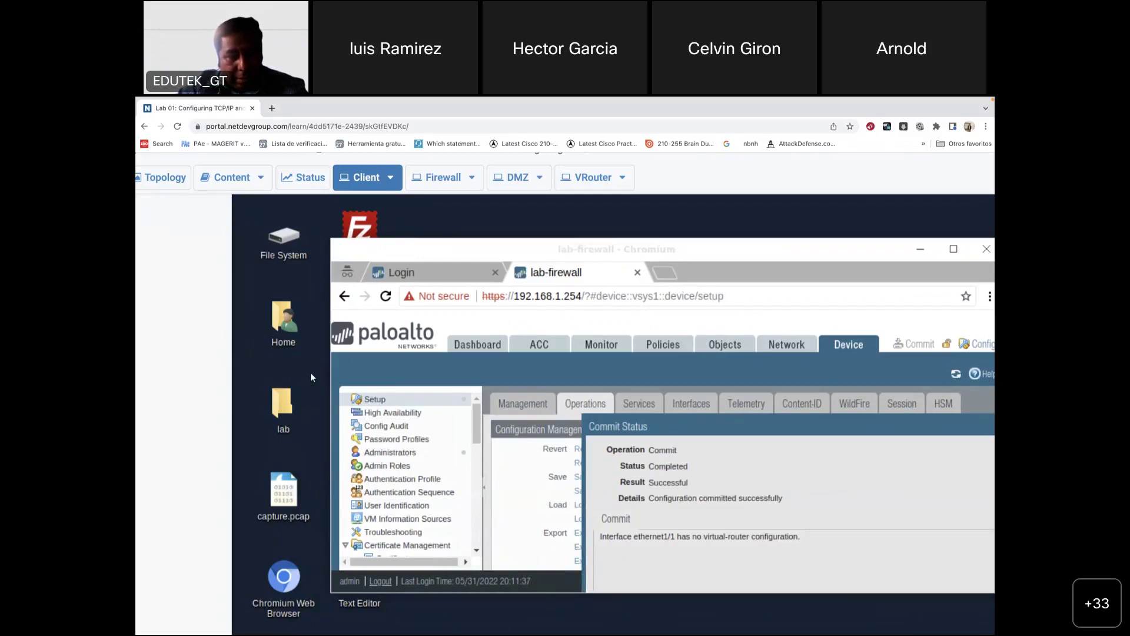
pyautogui.hotkey('ctrl', 'Left')
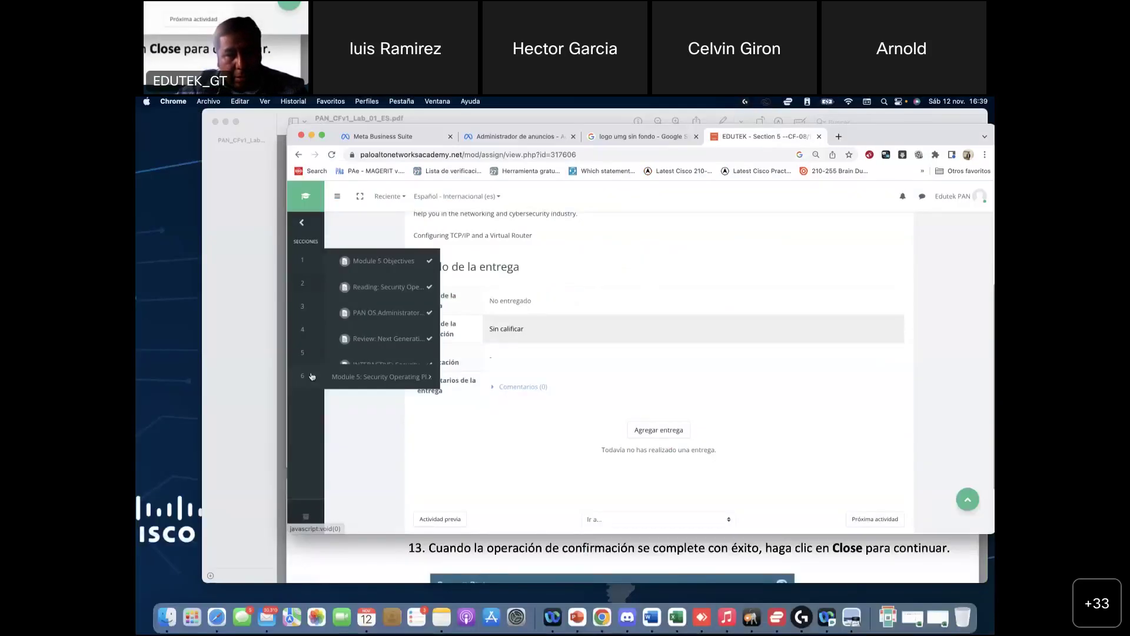
pyautogui.click(602, 617)
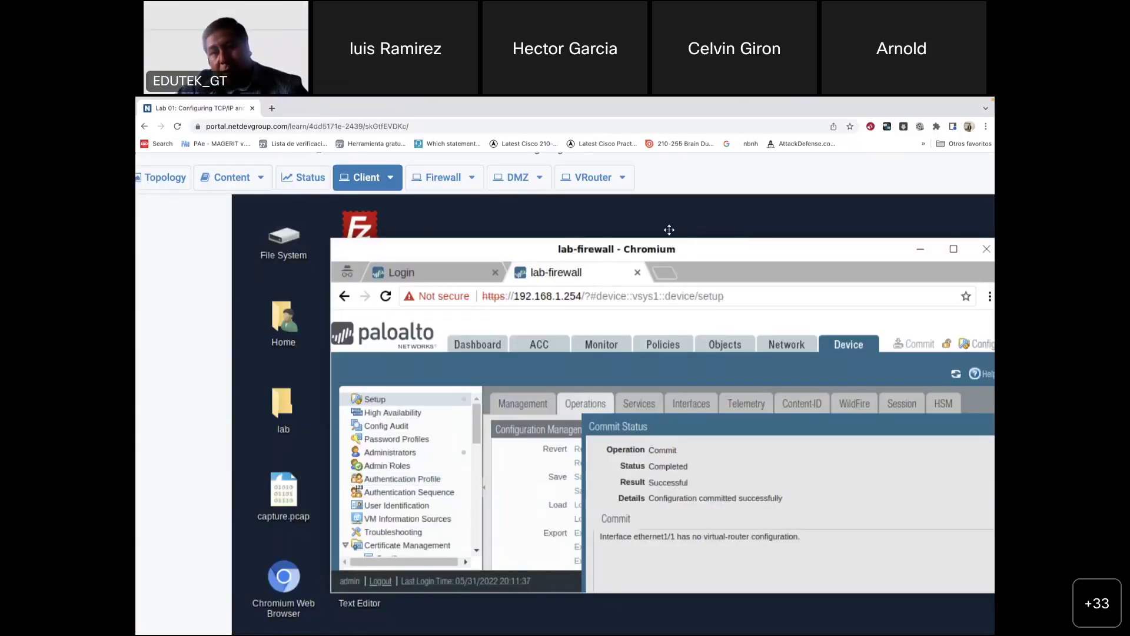
pyautogui.click(674, 228)
pyautogui.moveTo(675, 228); pyautogui.dragTo(705, 221)
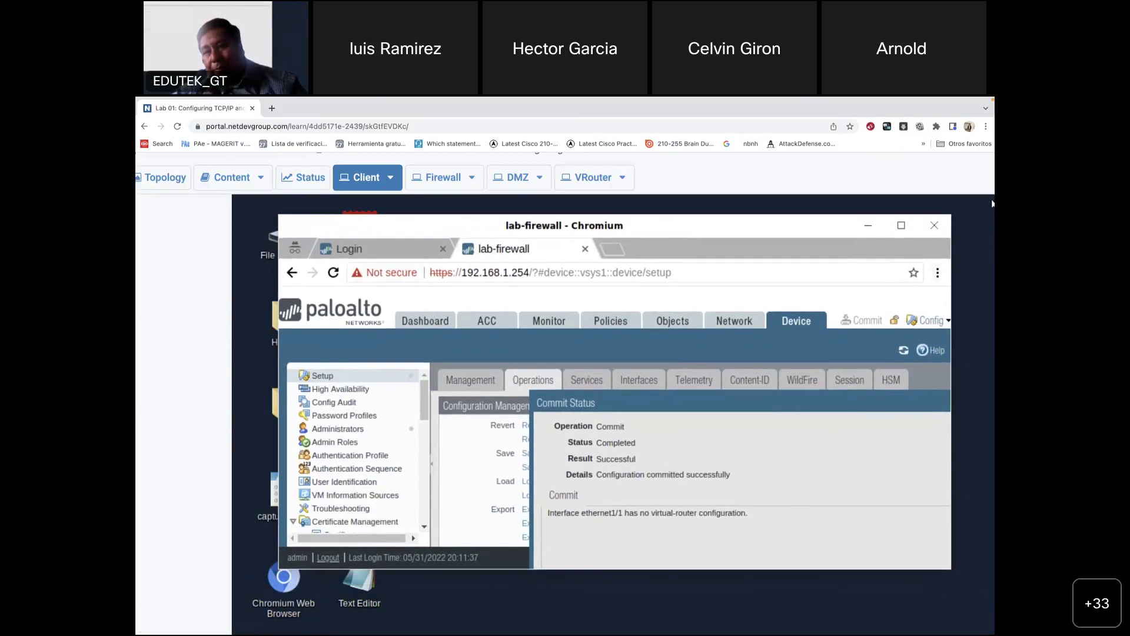
# Step: Bring the lab guide PDF to the front
pyautogui.moveTo(983, 210)
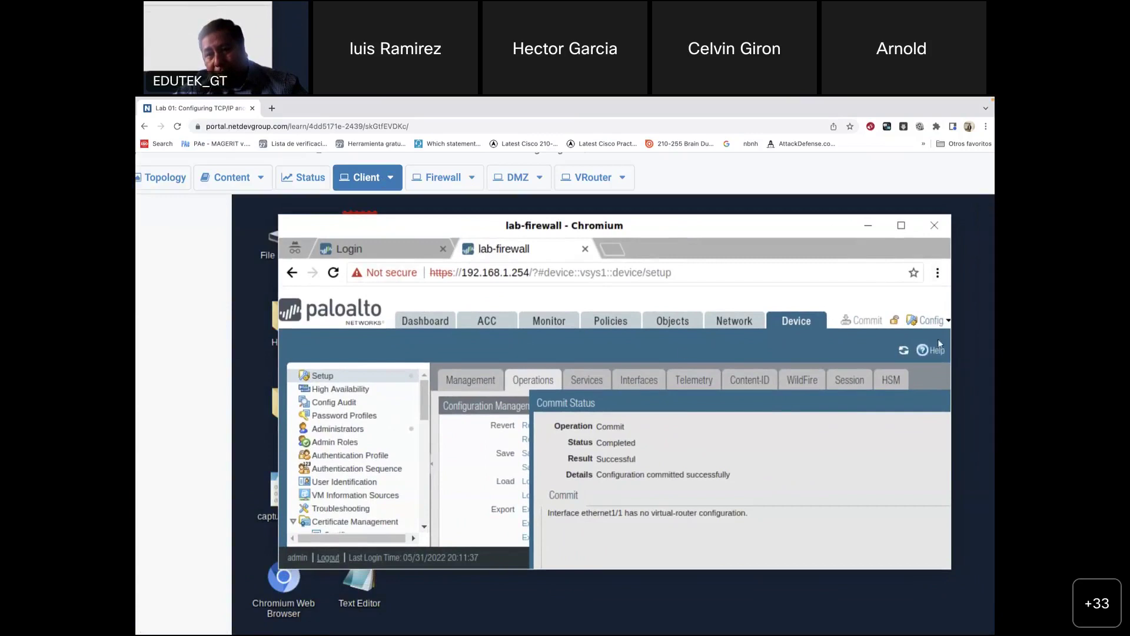
pyautogui.moveTo(727, 625)
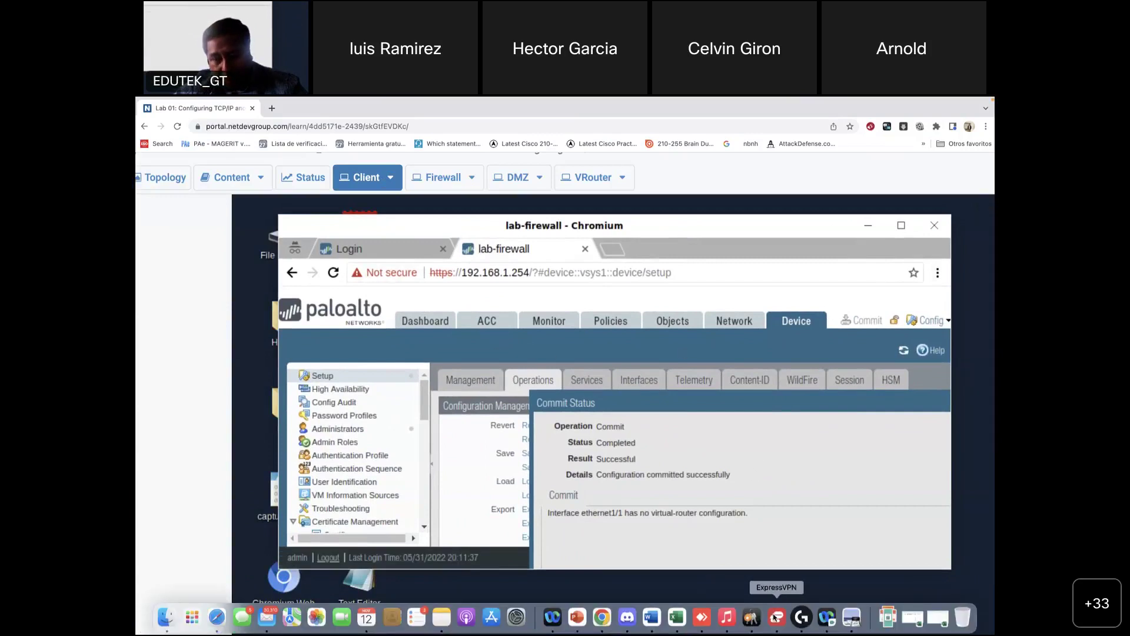
pyautogui.click(852, 618)
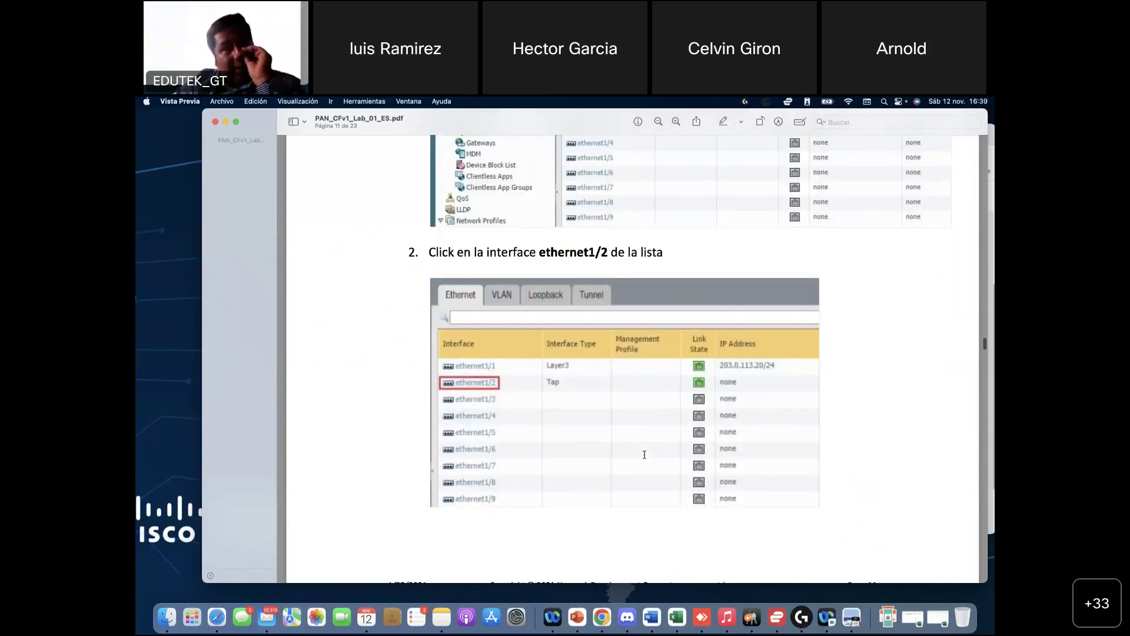
# Step: Scroll the lab guide to page 23 and back to the page 5 Lab Settings table
pyautogui.scroll(10, 644, 454)
pyautogui.scroll(-20, 645, 455)
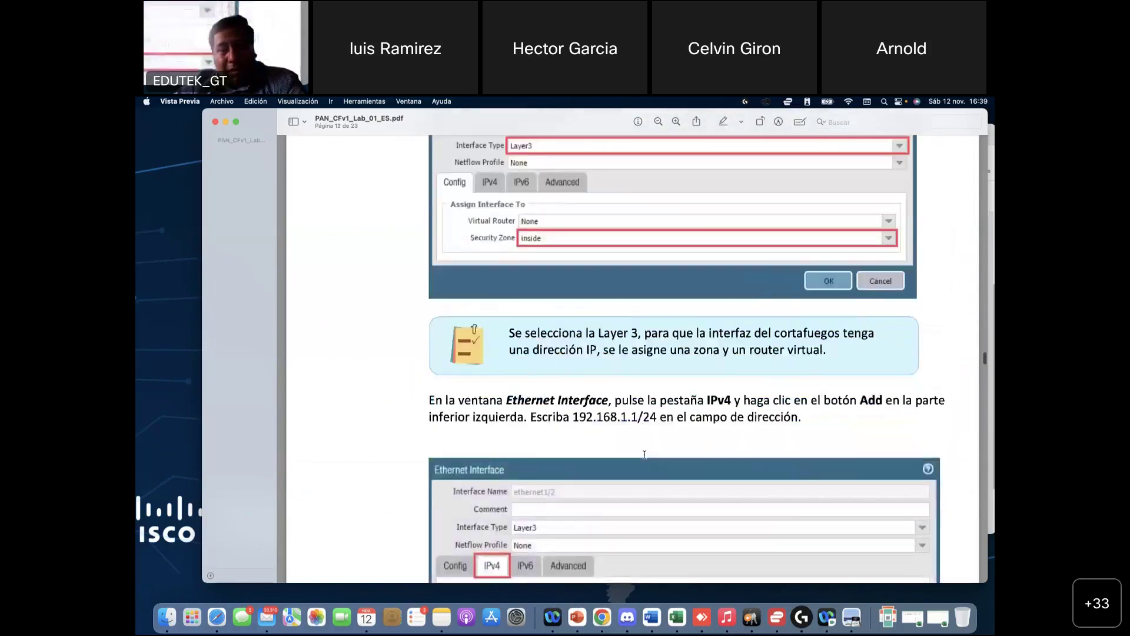
pyautogui.scroll(-20, 645, 454)
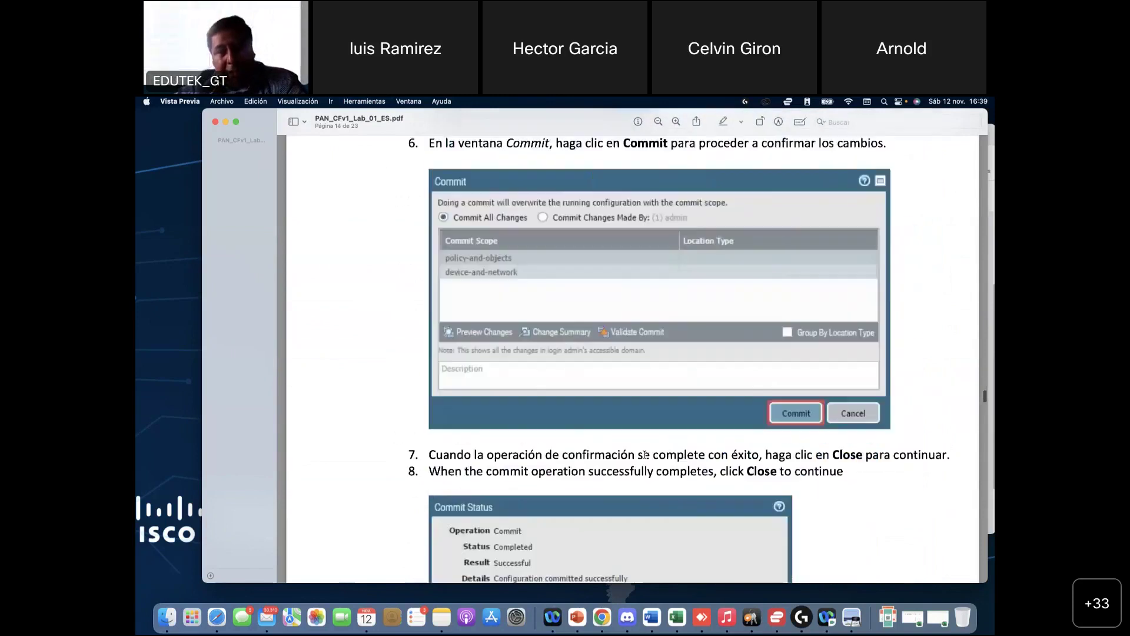
pyautogui.scroll(-20, 645, 455)
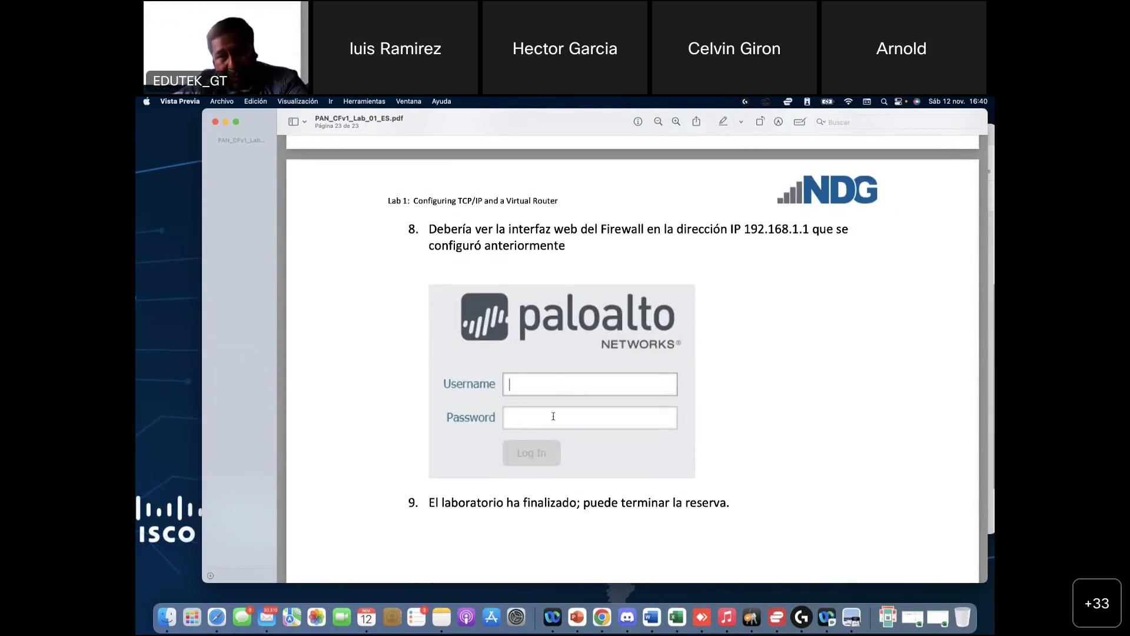
pyautogui.scroll(20, 808, 256)
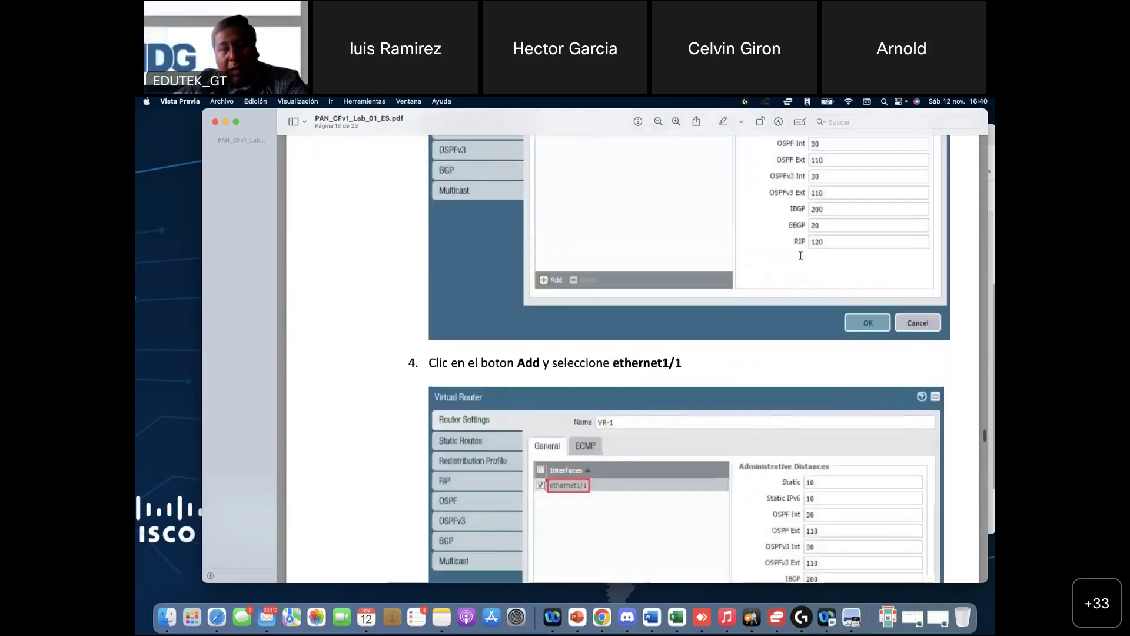
pyautogui.scroll(20, 801, 256)
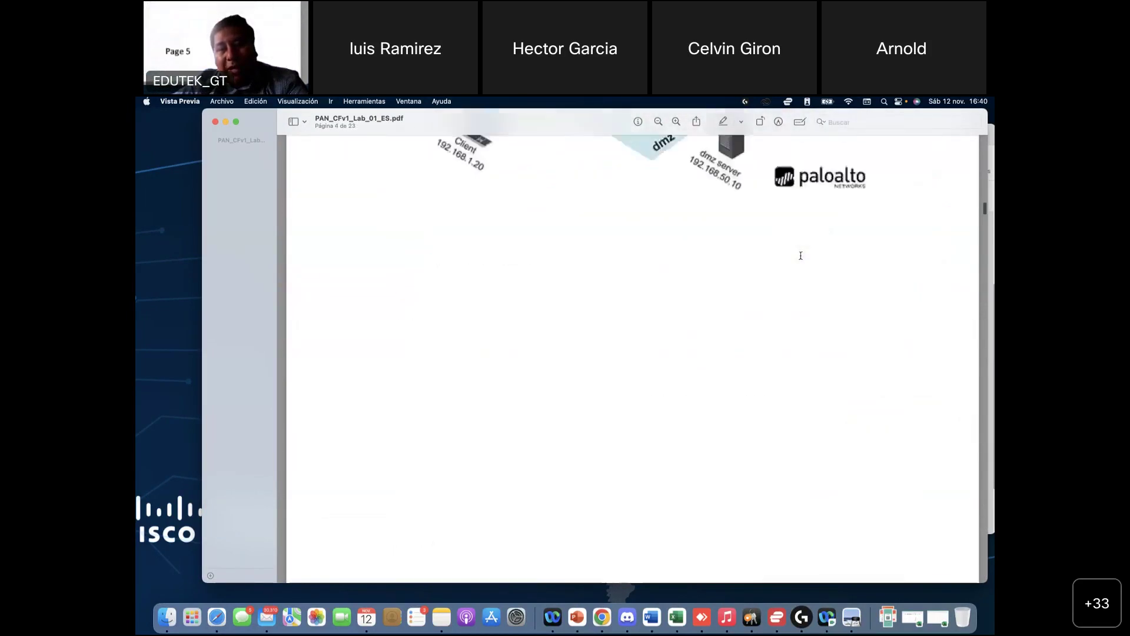
pyautogui.scroll(-10, 801, 255)
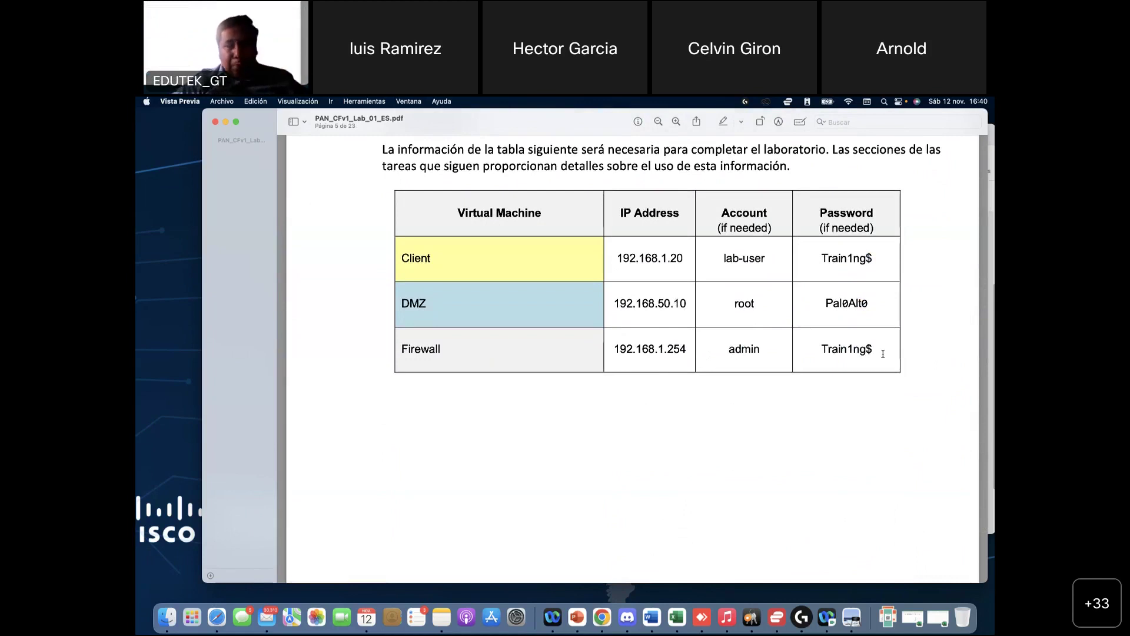
# Step: Highlight the DMZ machine's login details in the Lab Settings table
pyautogui.moveTo(735, 304); pyautogui.dragTo(848, 304)
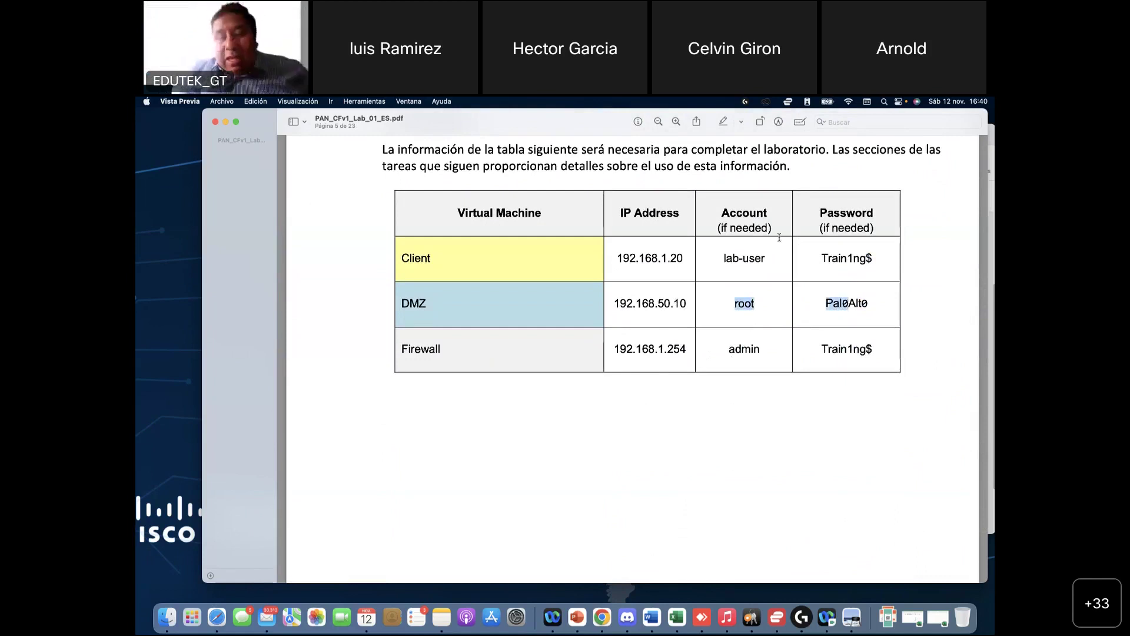
pyautogui.scroll(2, 714, 304)
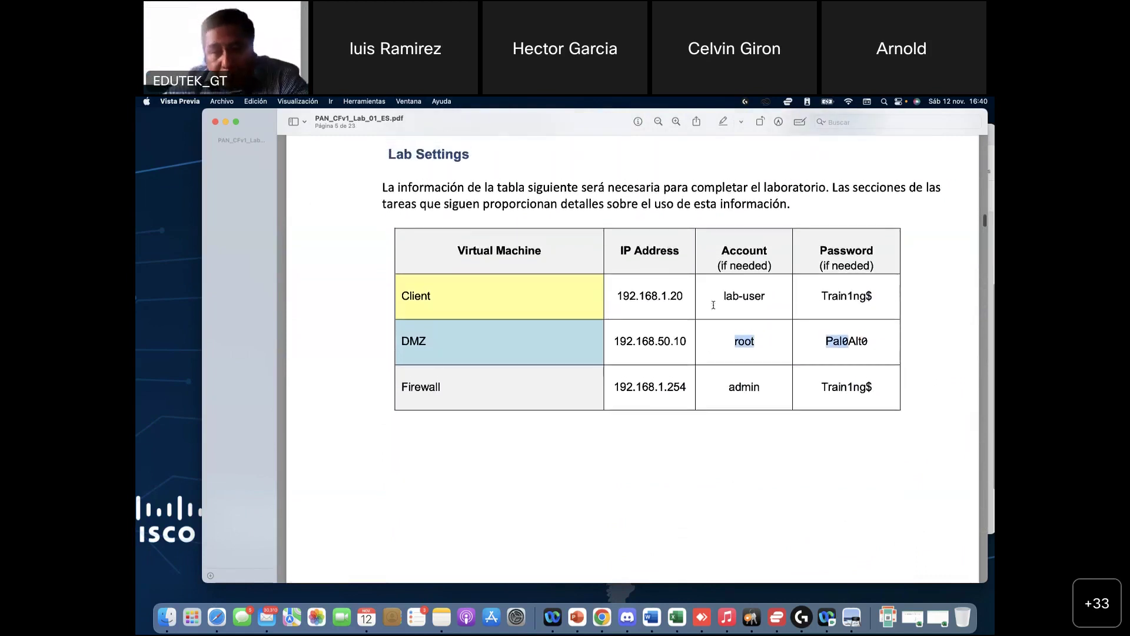
pyautogui.scroll(-5, 714, 304)
pyautogui.scroll(2, 714, 305)
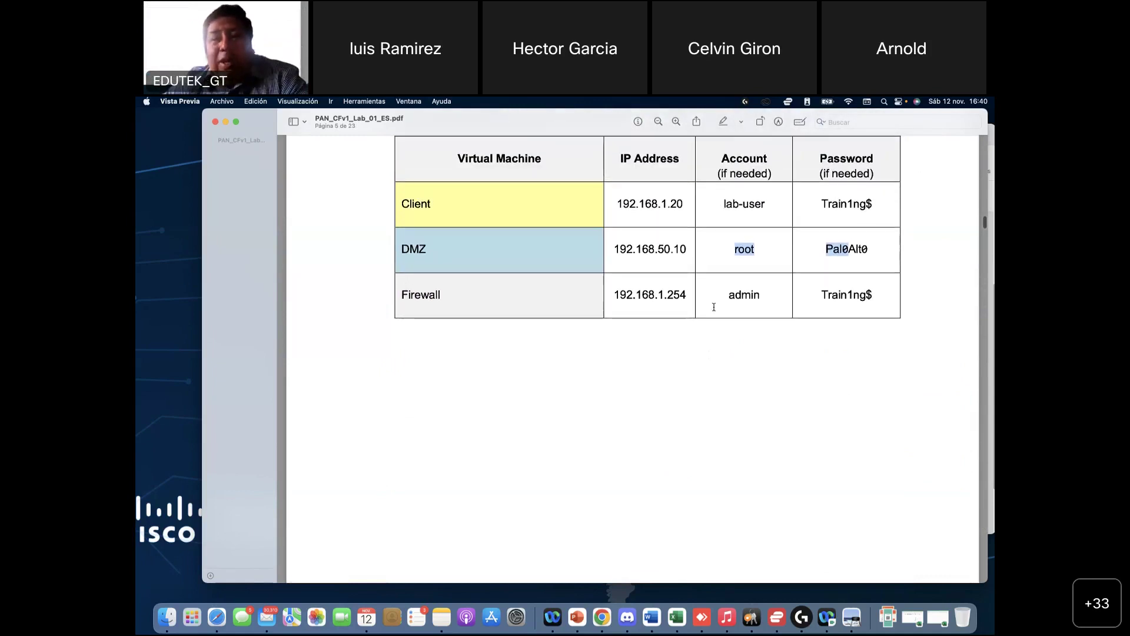
# Step: Scroll through pages 6–8 to step 10 on the completed Load task, then return to the lab browser
pyautogui.scroll(-2, 697, 352)
pyautogui.scroll(-2, 697, 353)
pyautogui.scroll(6, 697, 353)
pyautogui.scroll(-2, 697, 353)
pyautogui.scroll(-2, 698, 352)
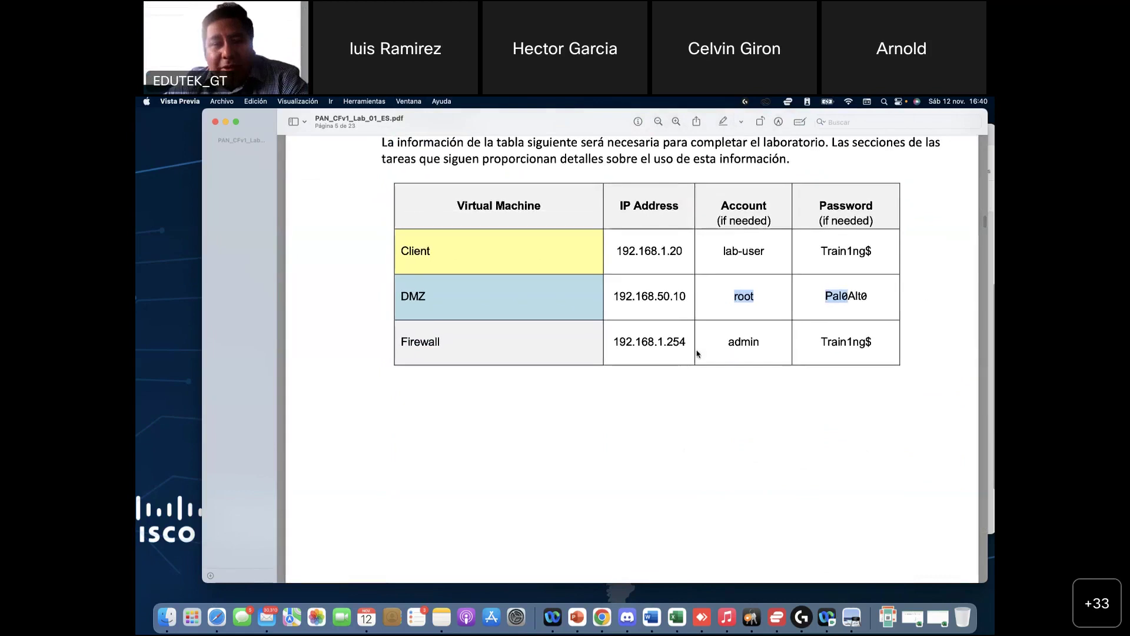
pyautogui.scroll(-1, 635, 493)
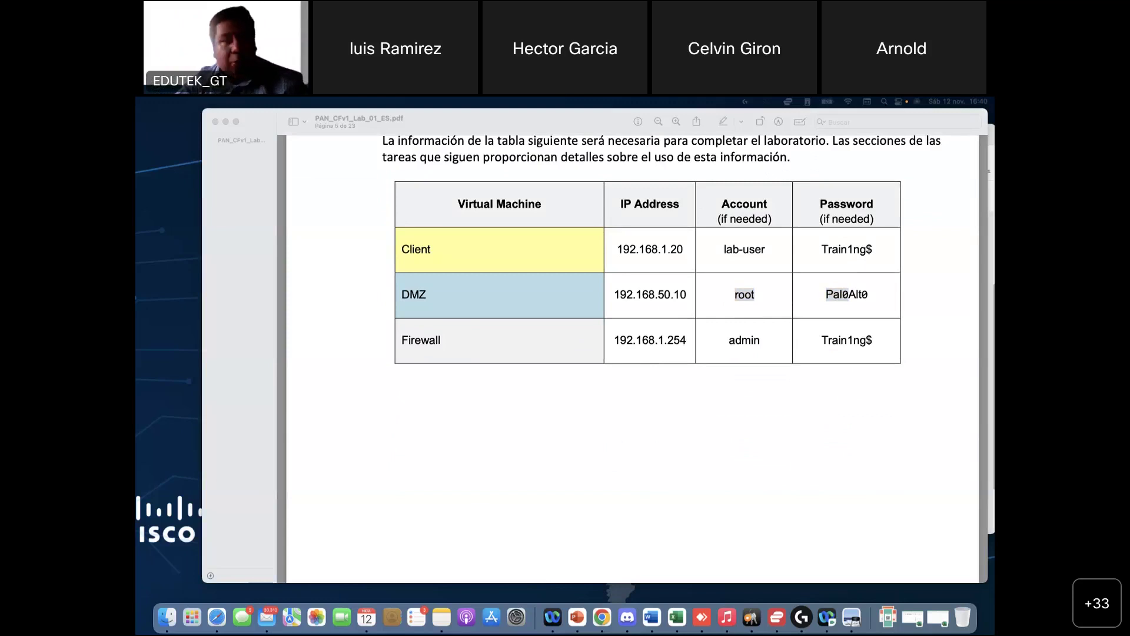
pyautogui.scroll(-15, 808, 429)
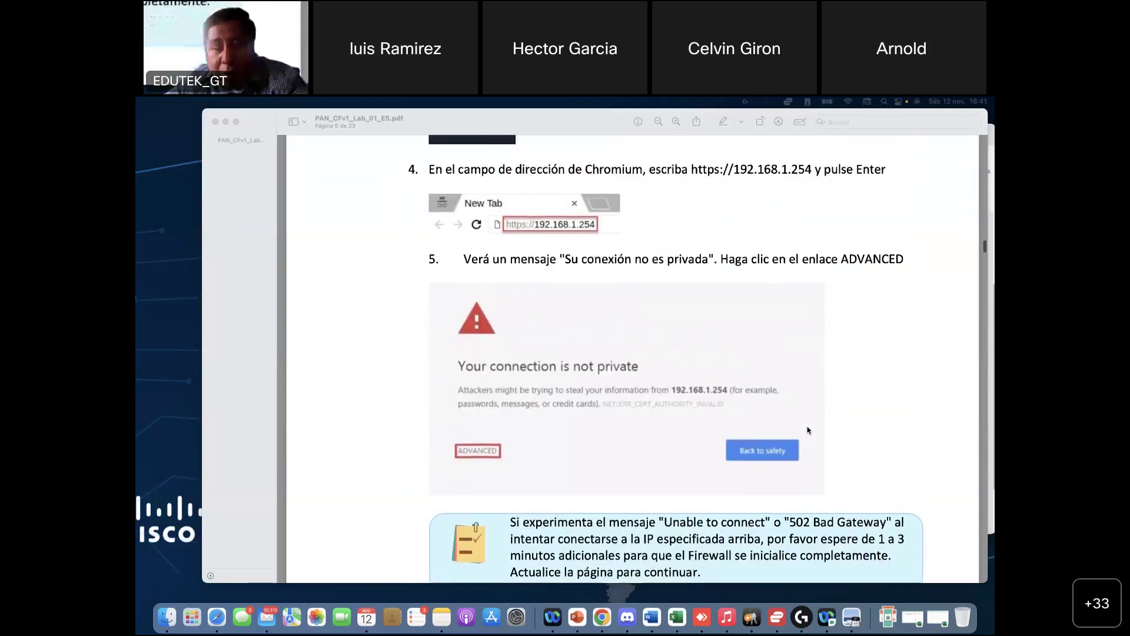
pyautogui.scroll(-20, 808, 429)
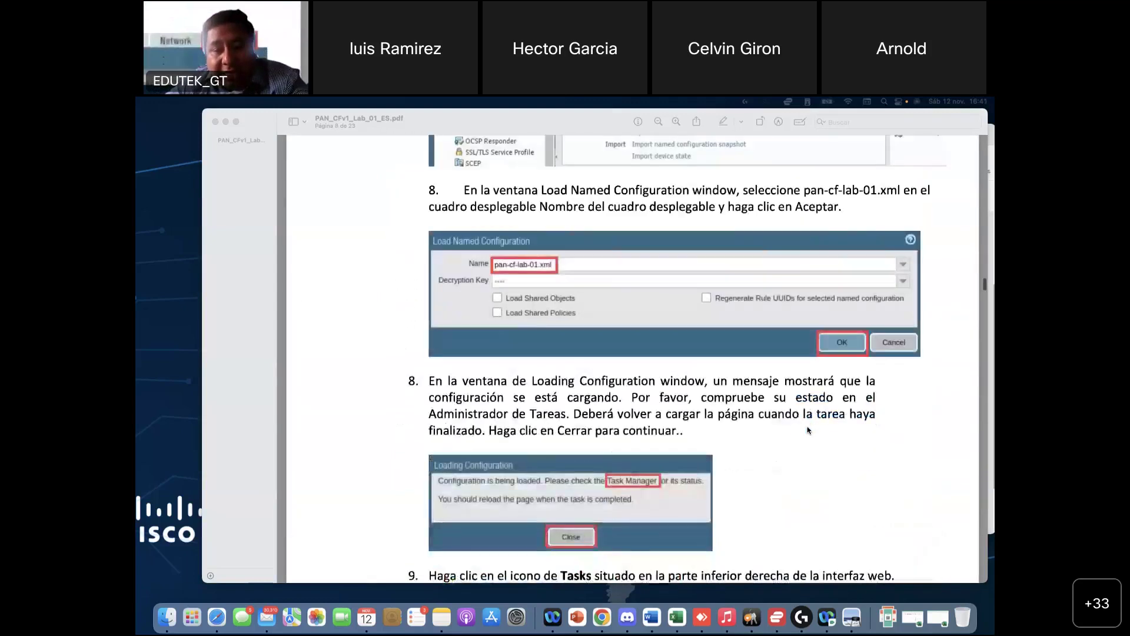
pyautogui.scroll(-6, 807, 430)
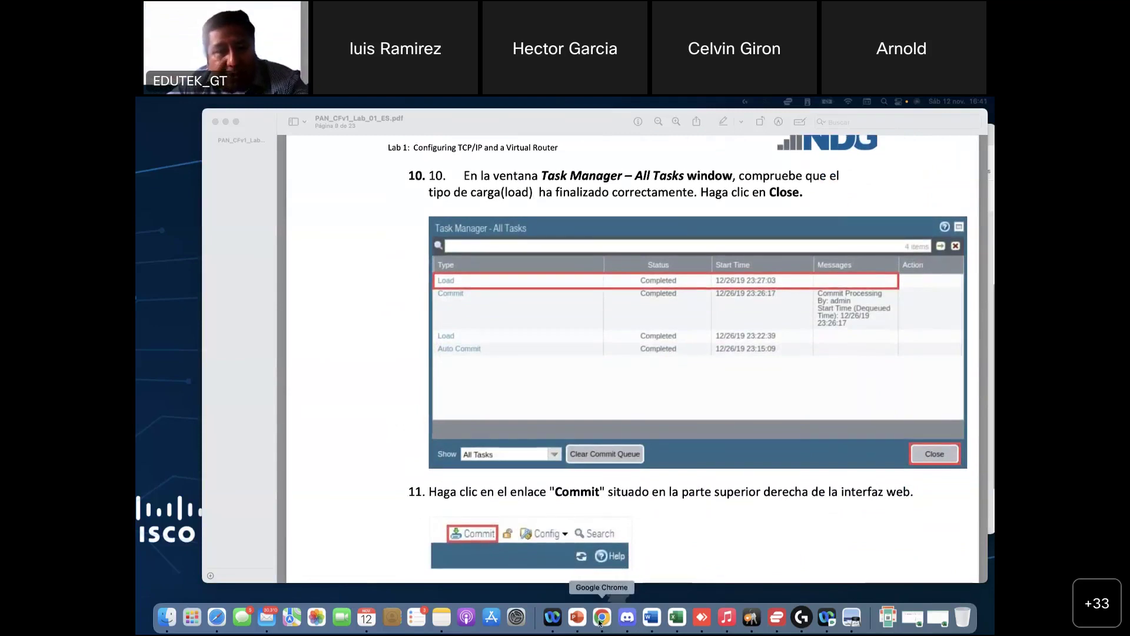
pyautogui.click(600, 618)
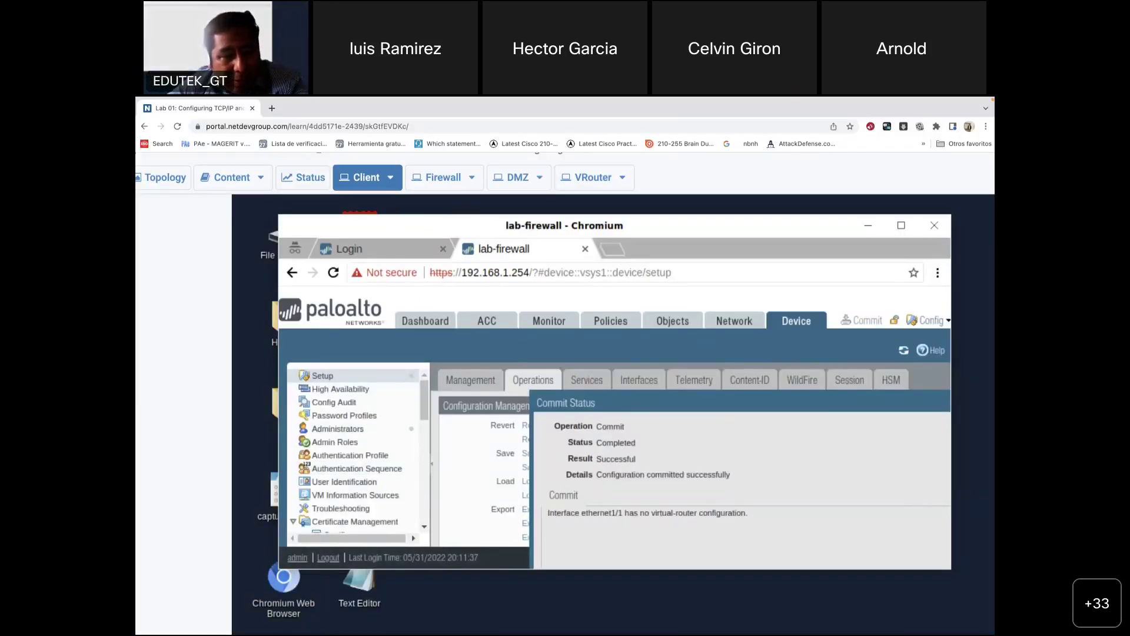
# Step: Take the lab browser out of full screen and switch the portal to the lab client's desktop
pyautogui.moveTo(159, 117)
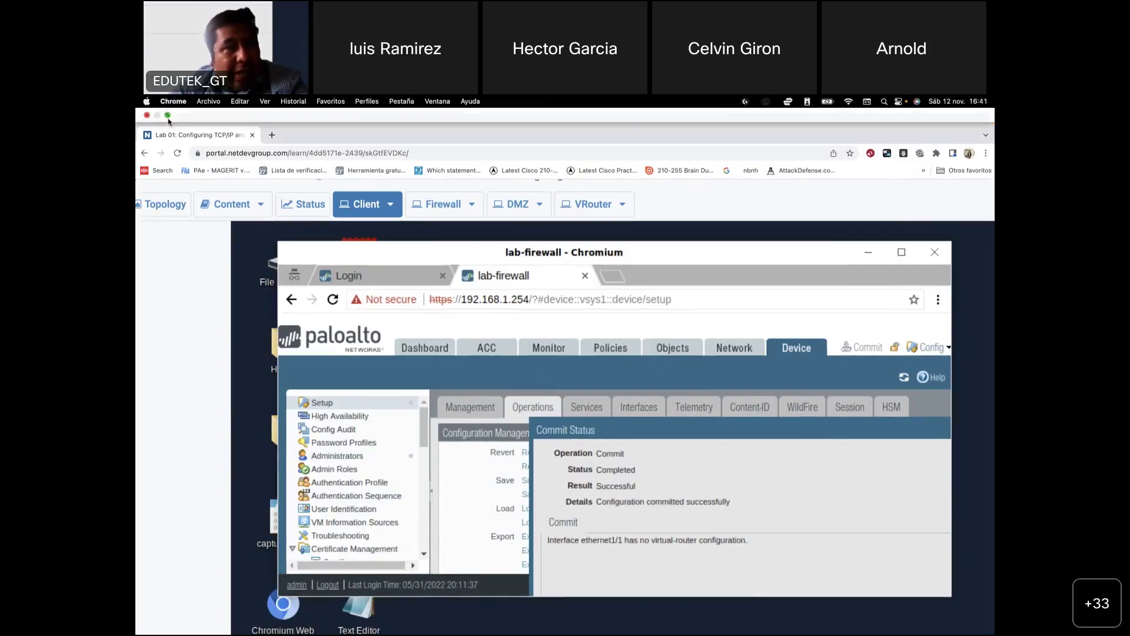
pyautogui.click(167, 116)
pyautogui.scroll(-10, 354, 471)
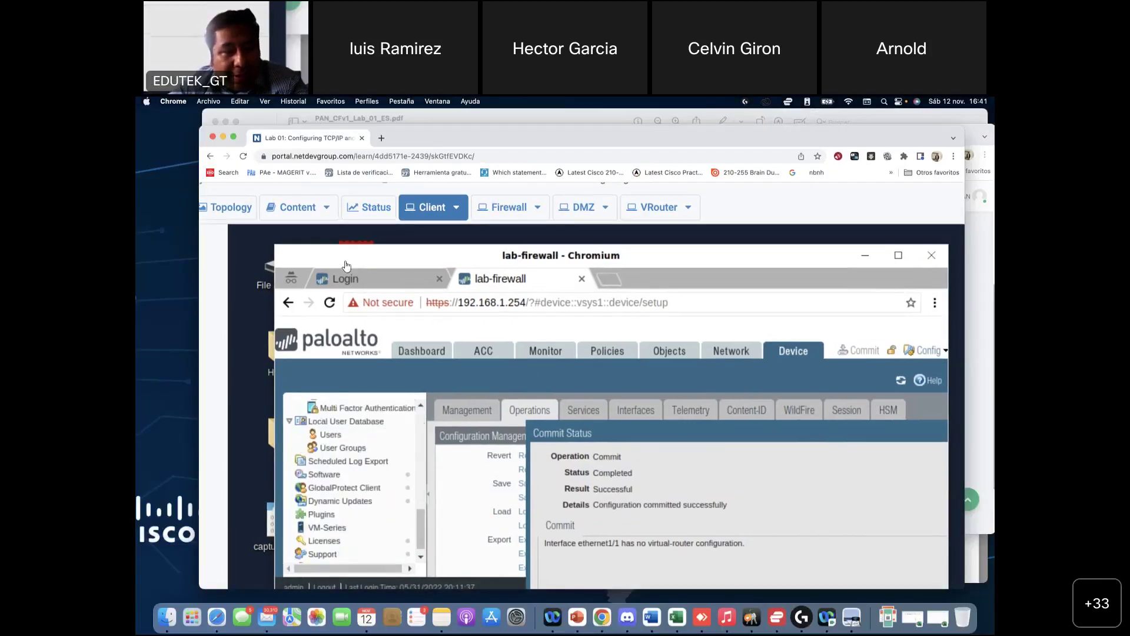
pyautogui.moveTo(341, 250); pyautogui.dragTo(574, 245)
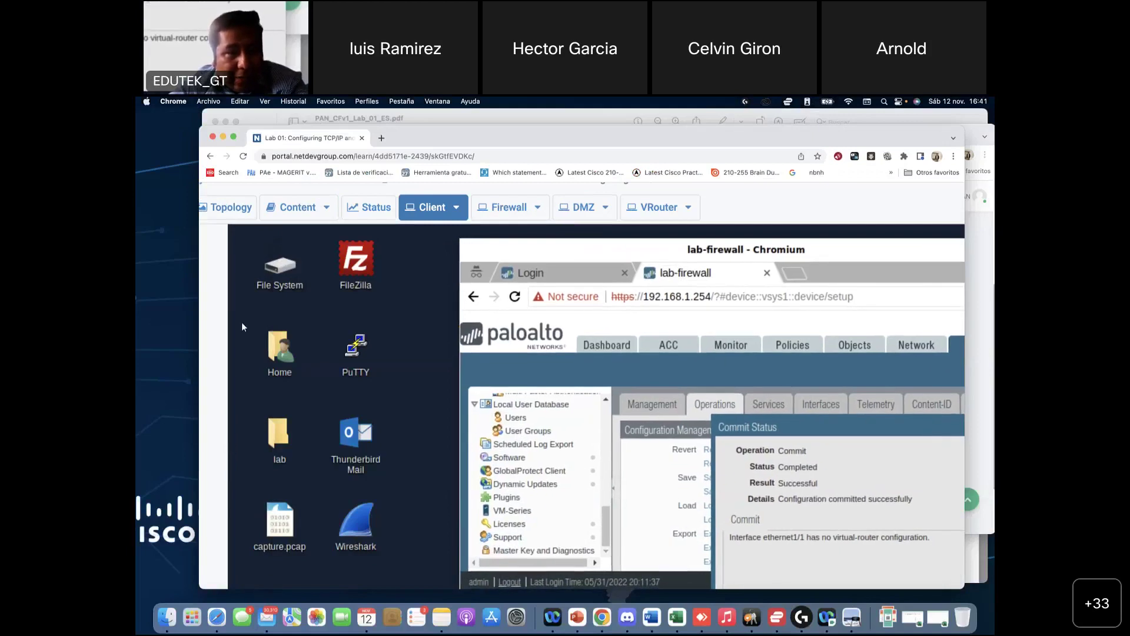
pyautogui.click(299, 207)
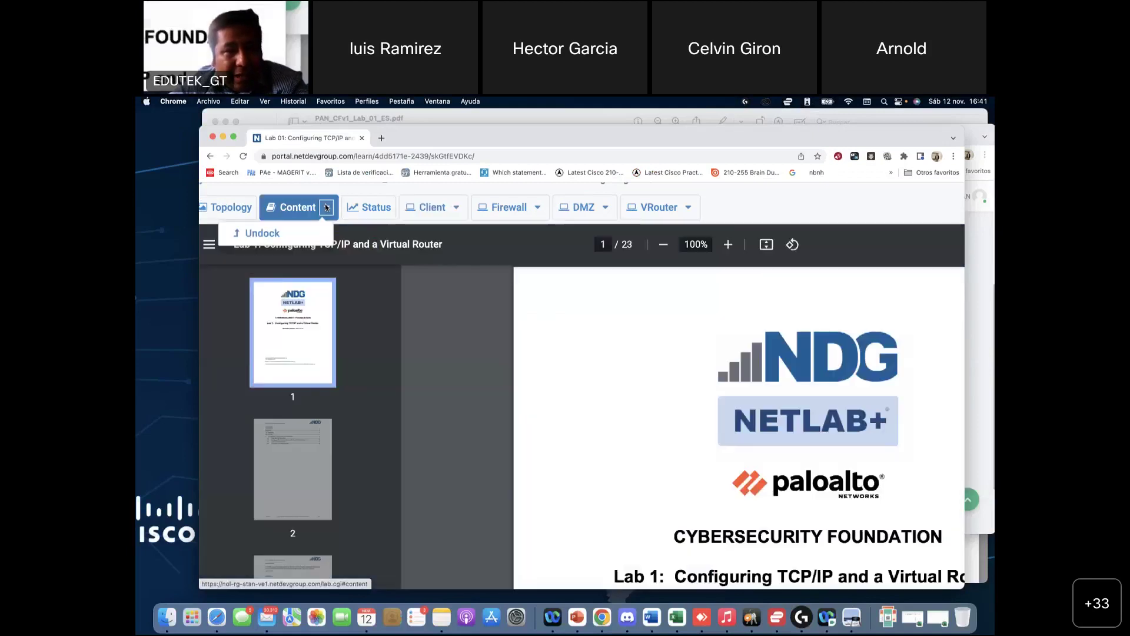
pyautogui.click(386, 211)
pyautogui.click(450, 210)
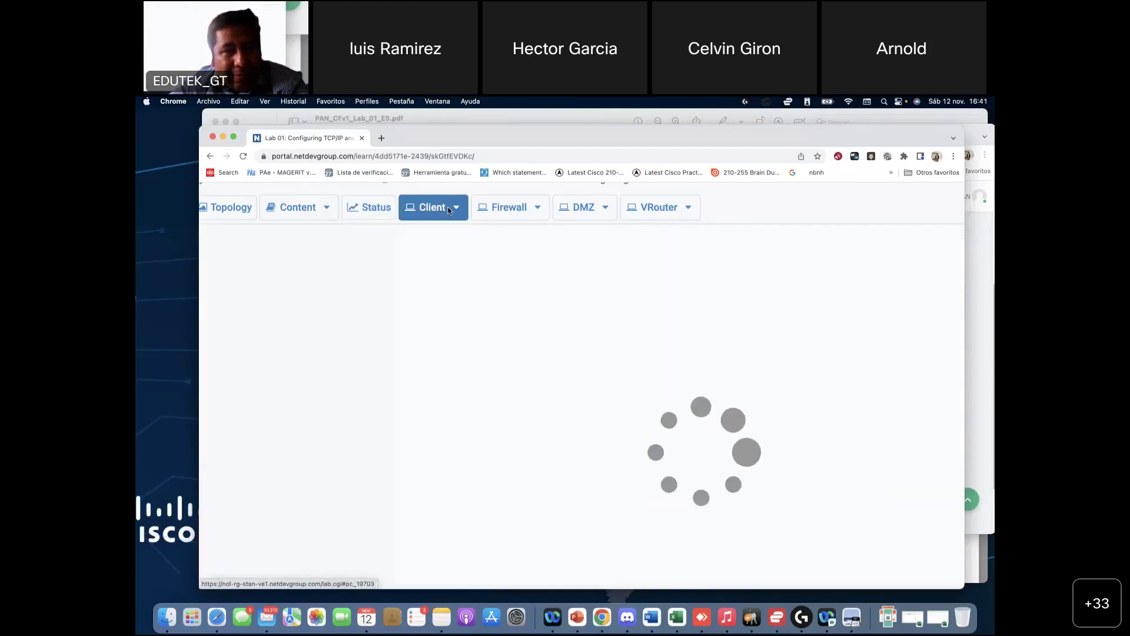
# Step: Set the client display to Actual Size, then Scale Display, and maximize the browser window
pyautogui.click(457, 210)
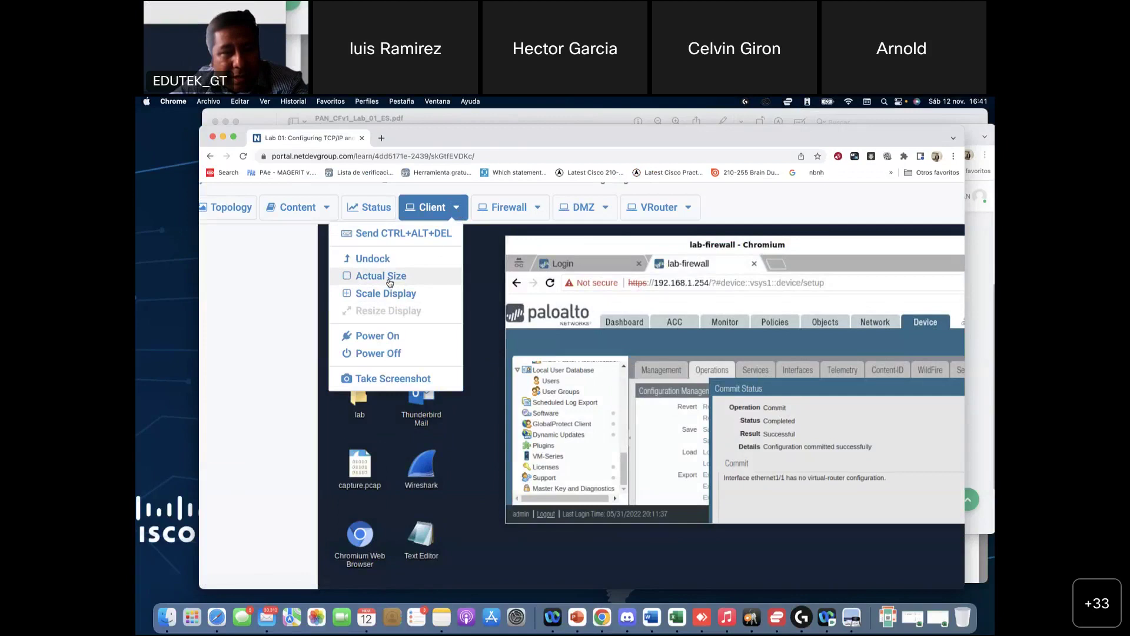
pyautogui.click(389, 282)
pyautogui.click(445, 211)
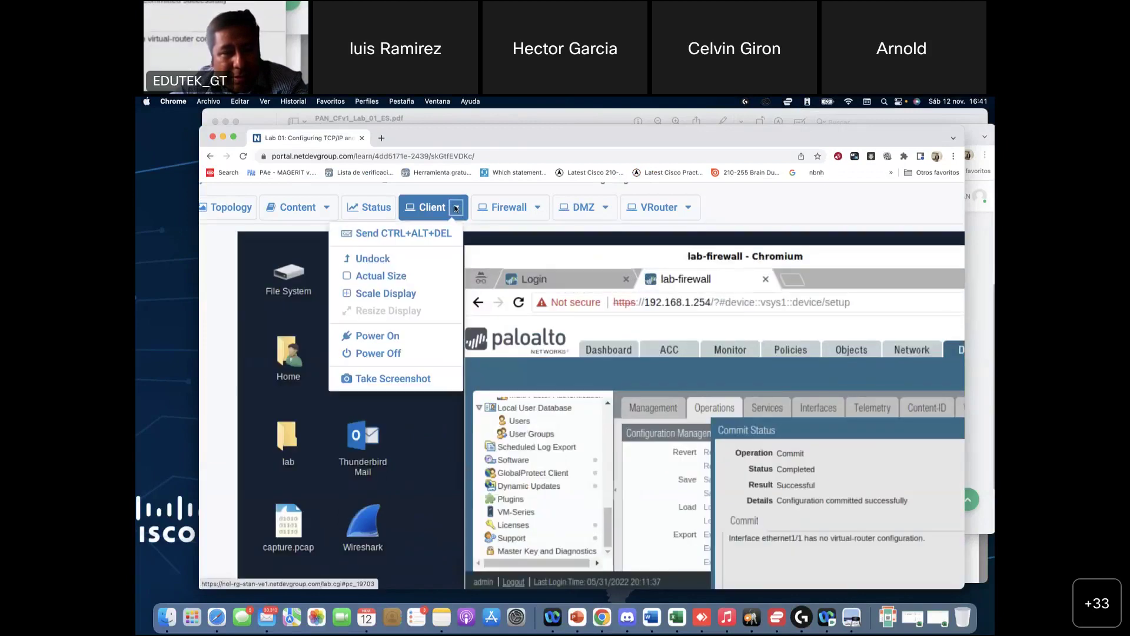
pyautogui.click(394, 294)
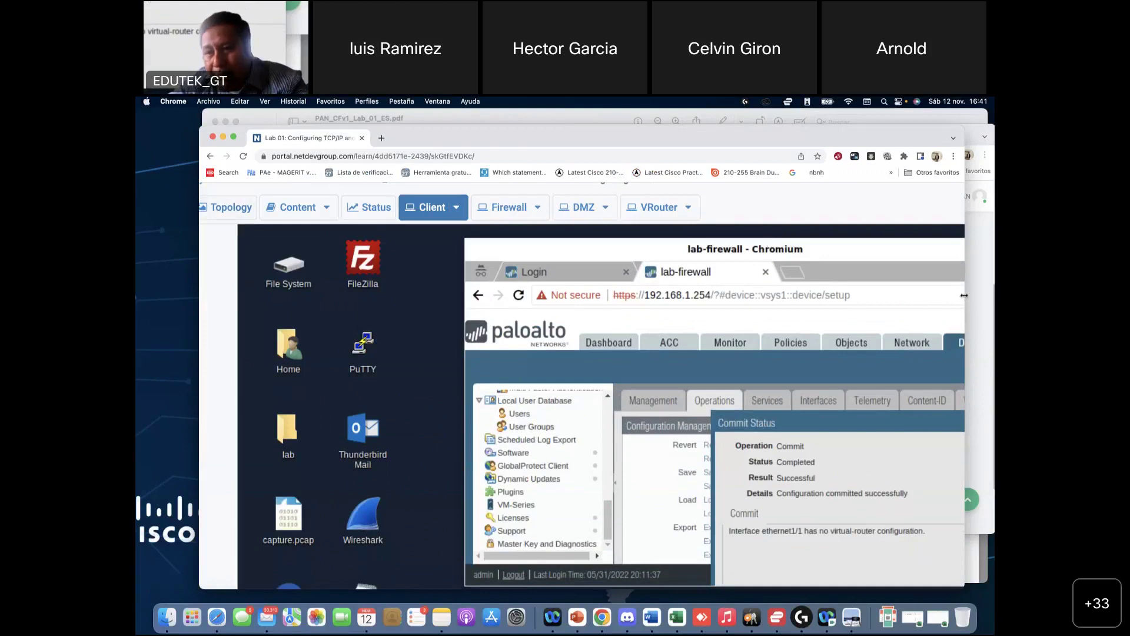
pyautogui.moveTo(964, 296); pyautogui.dragTo(993, 296)
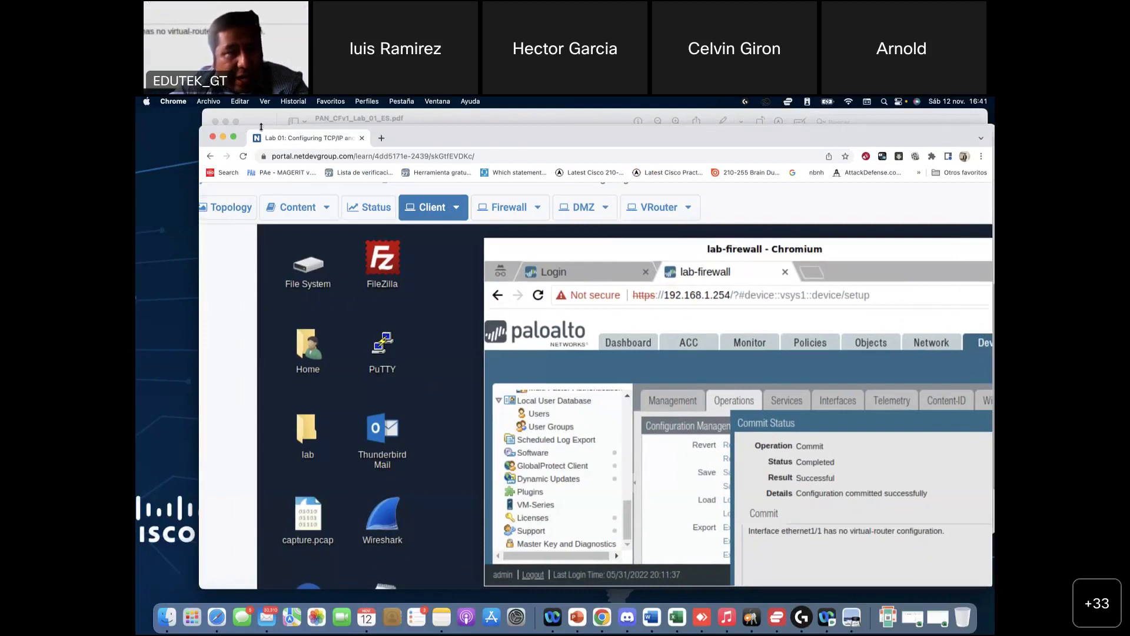
pyautogui.click(233, 139)
# Step: Open a terminal on the client desktop and run ping 192.168.1.1, getting Destination Host Unreachable
pyautogui.rightClick(423, 312)
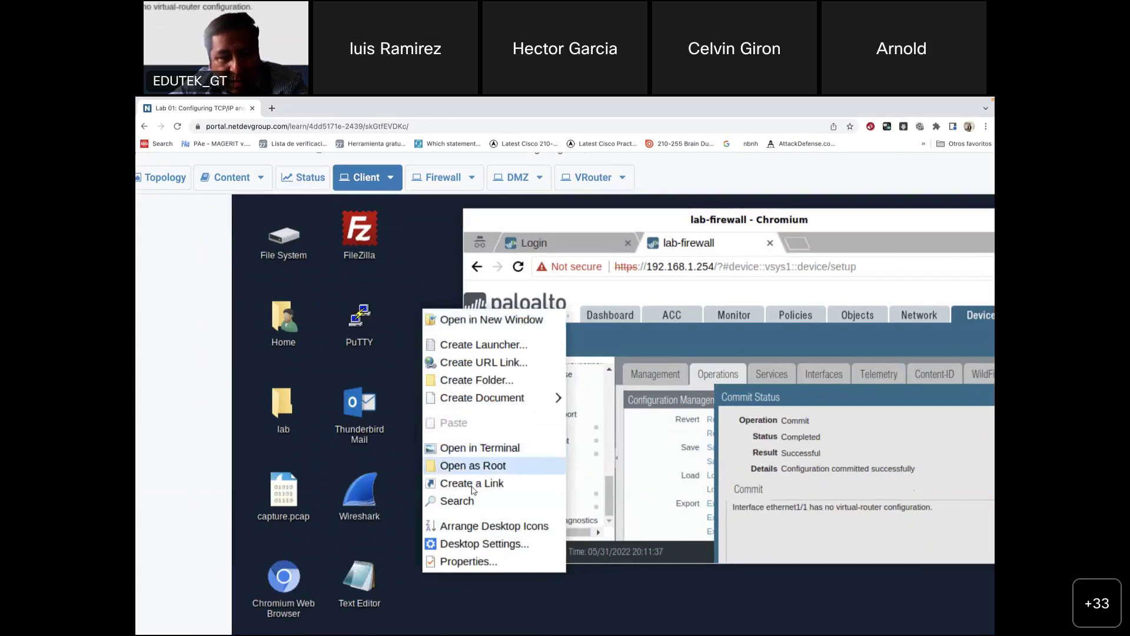
pyautogui.click(483, 449)
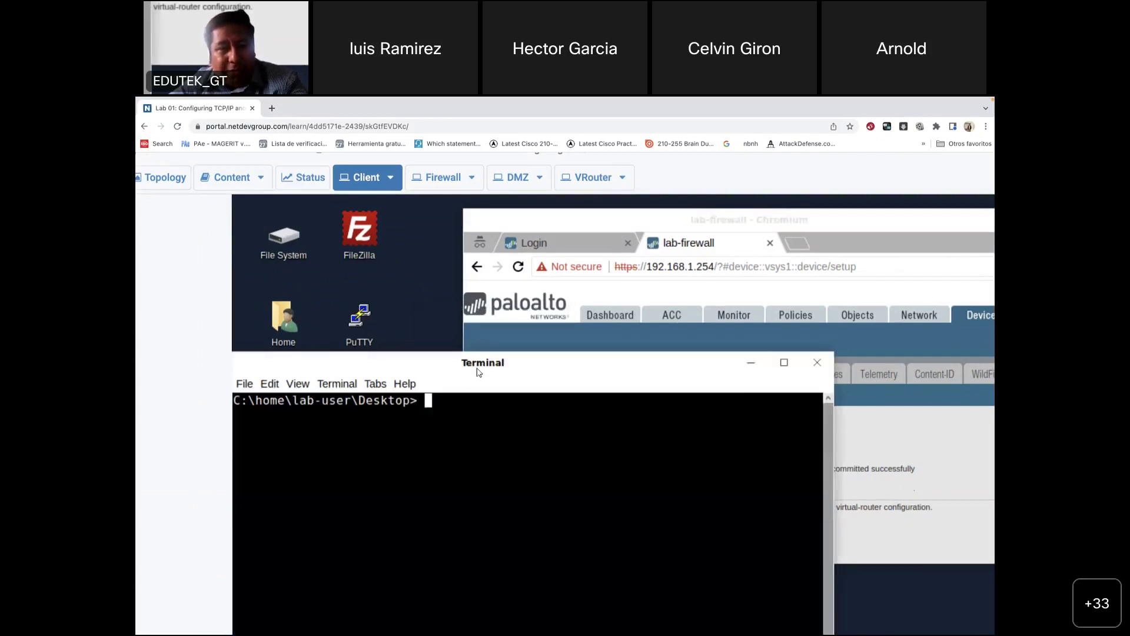
pyautogui.moveTo(475, 370); pyautogui.dragTo(614, 314)
pyautogui.write('p')
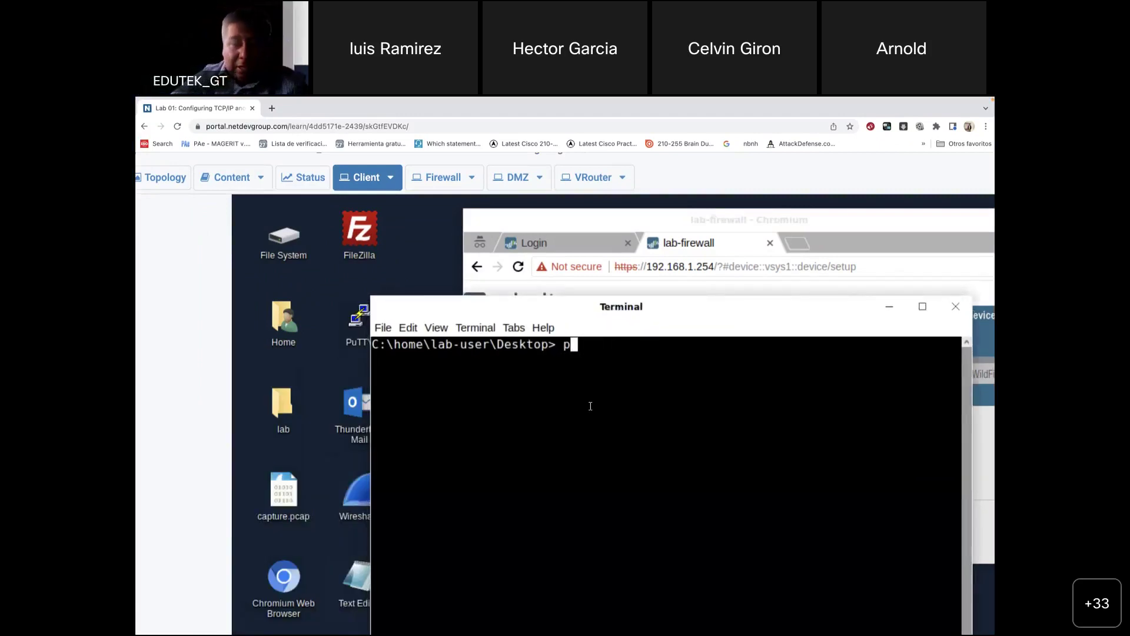
pyautogui.write('ing 192.16')
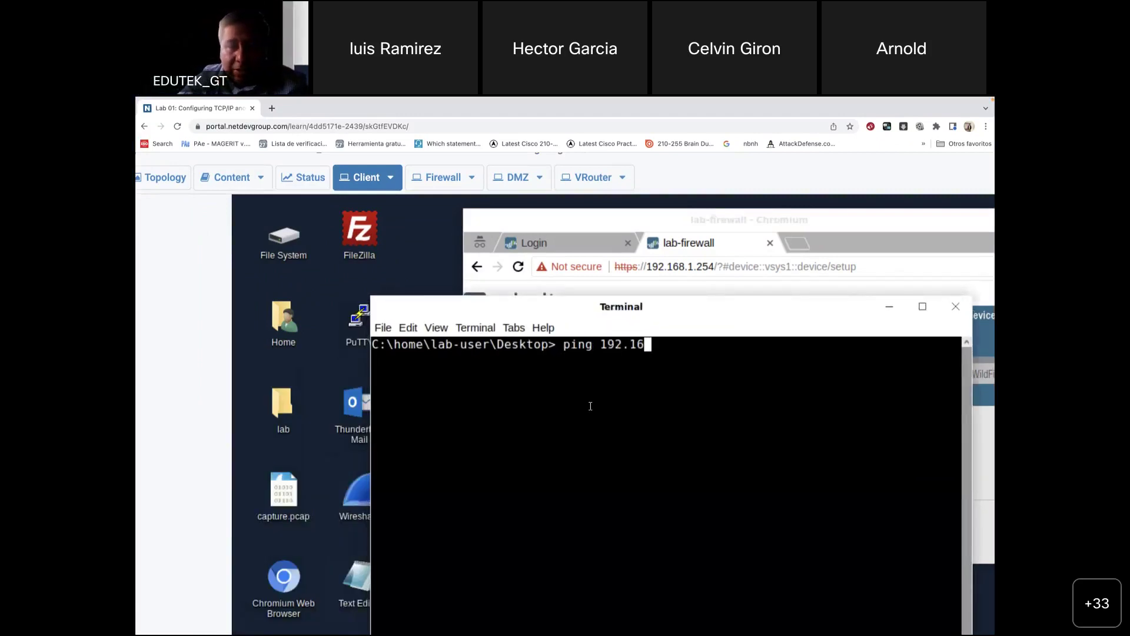
pyautogui.write('8.1.1')
pyautogui.press('Return')
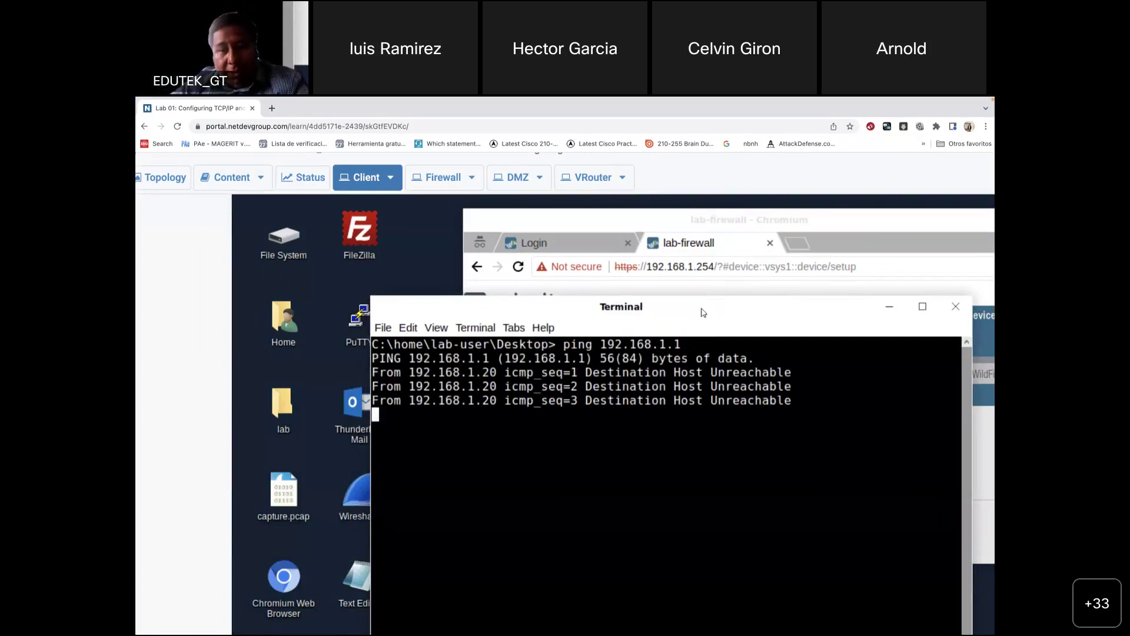
pyautogui.moveTo(646, 292); pyautogui.dragTo(593, 279)
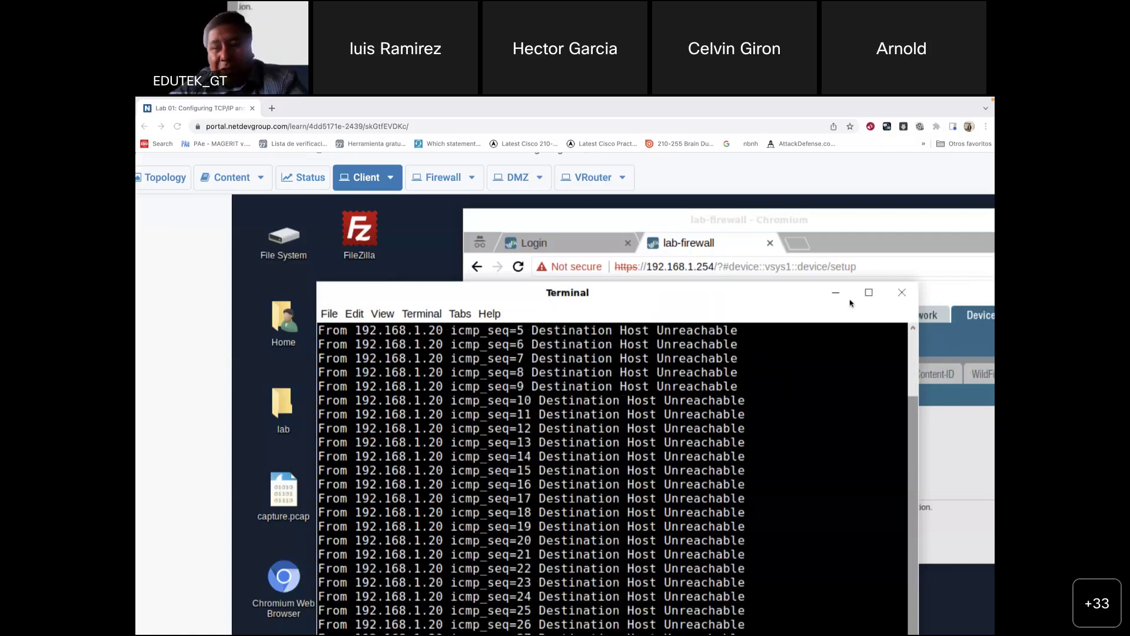
# Step: Close the terminal window despite the running ping and bring the lab guide PDF forward
pyautogui.click(903, 294)
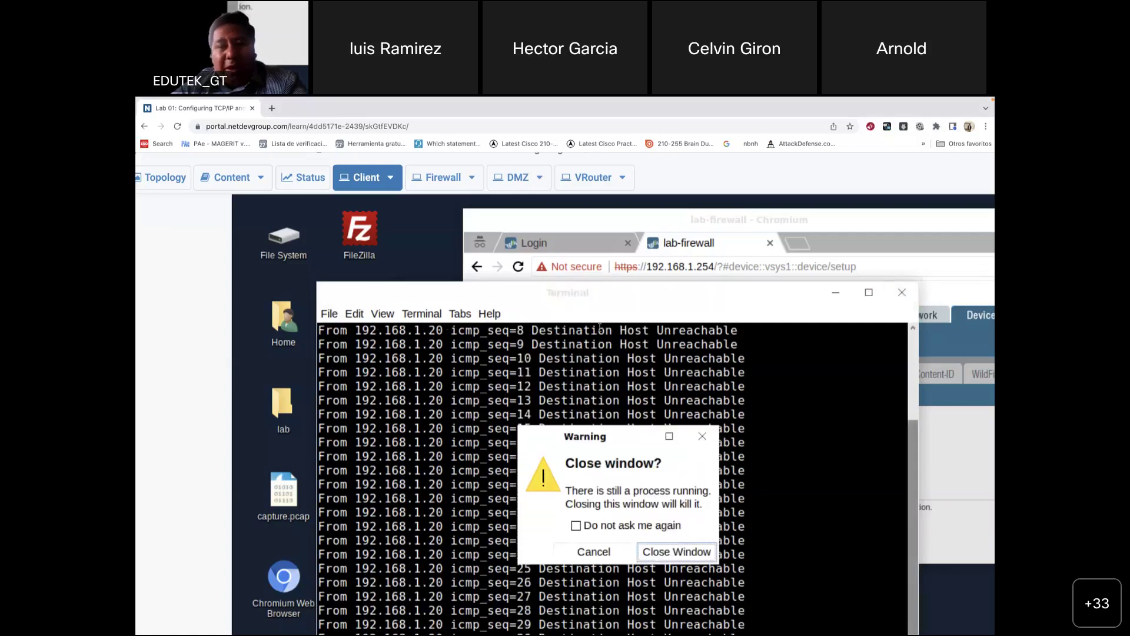
pyautogui.click(677, 552)
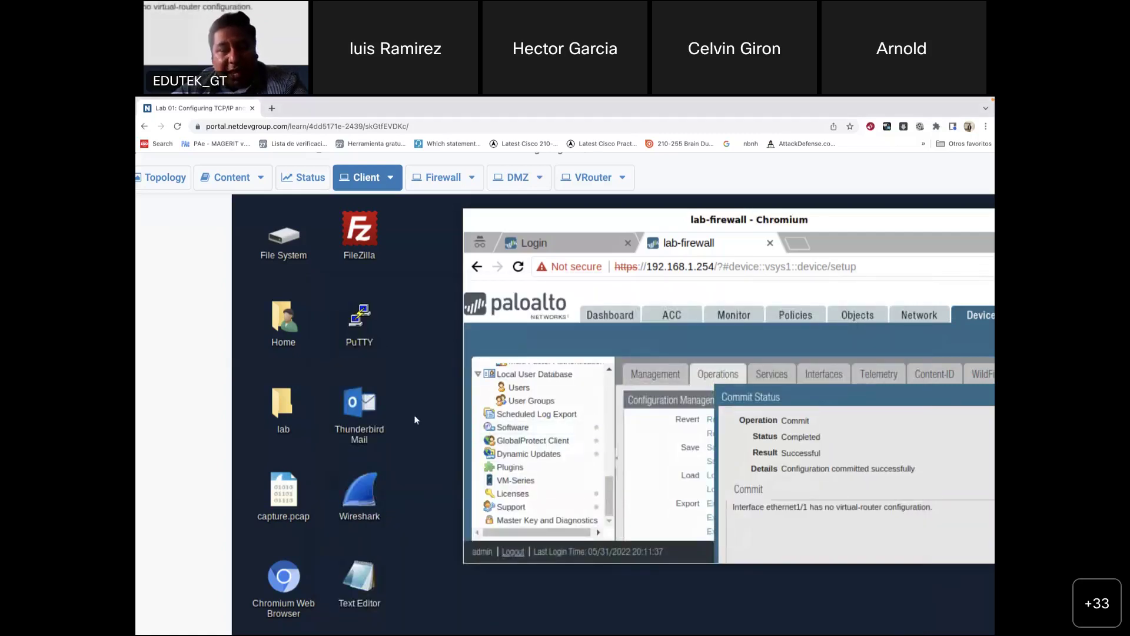
pyautogui.moveTo(777, 629)
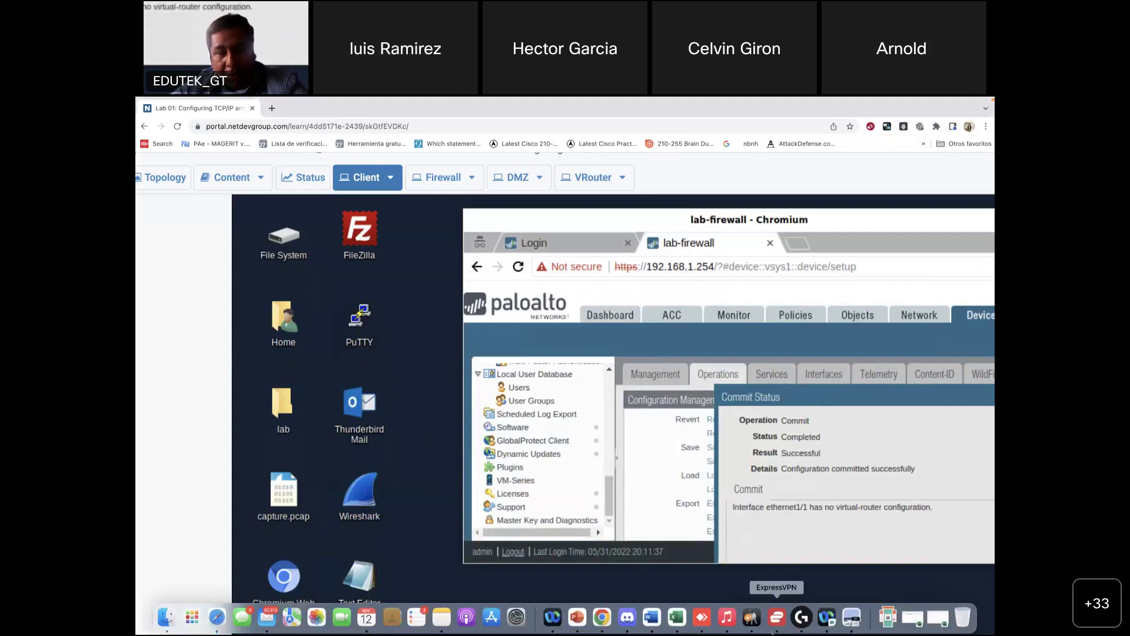
pyautogui.click(852, 628)
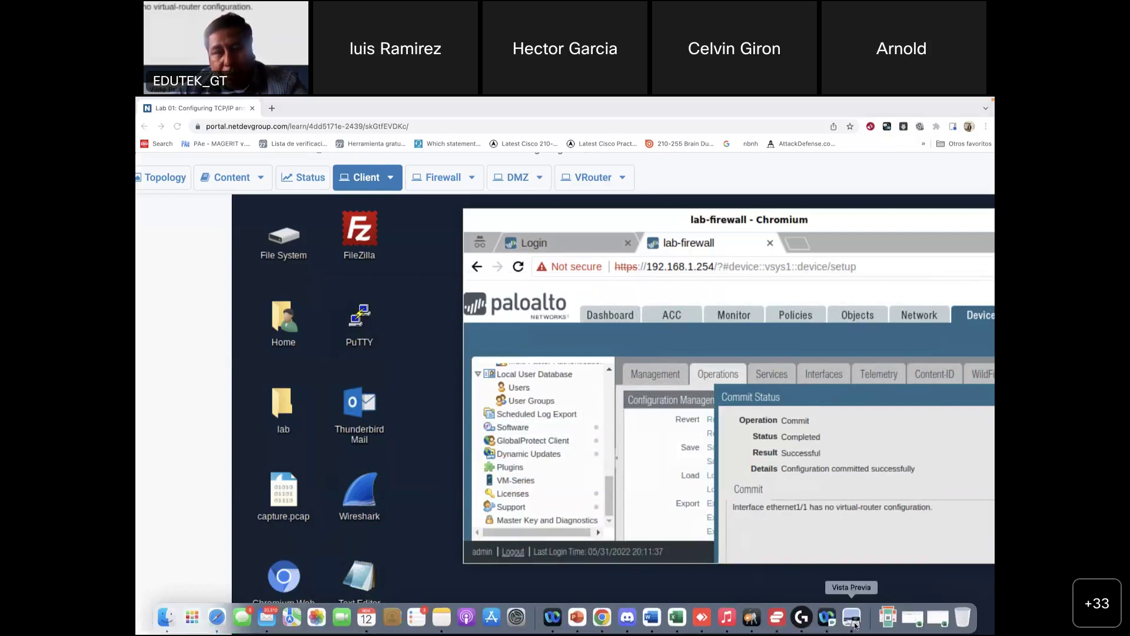
# Step: Scroll the lab guide back up to the topology diagram
pyautogui.scroll(5, 557, 305)
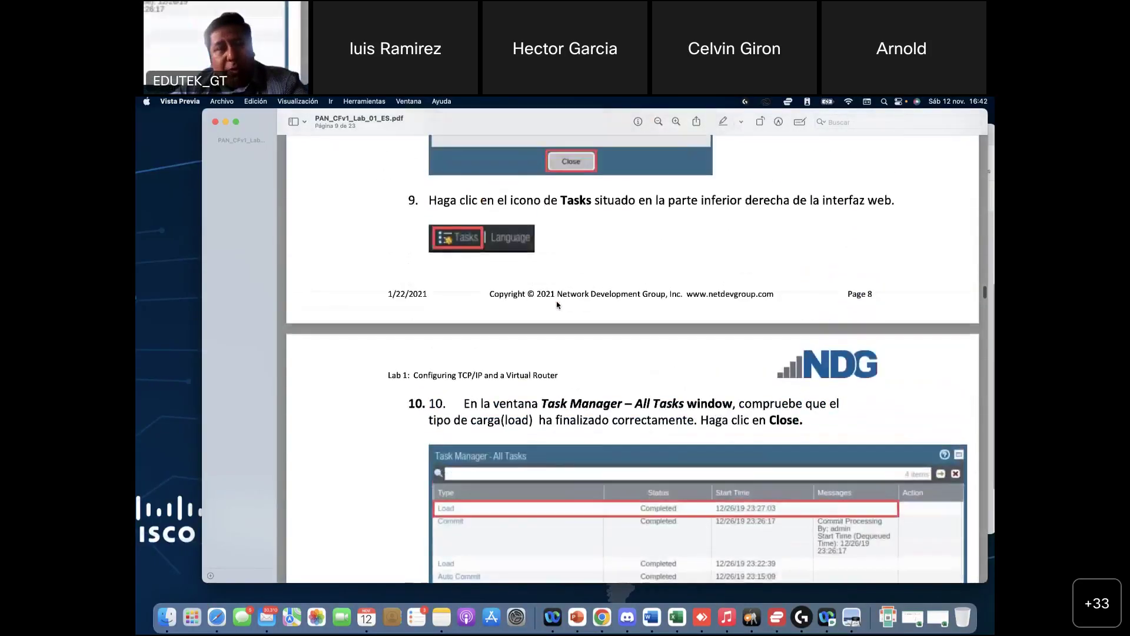
pyautogui.scroll(5, 558, 305)
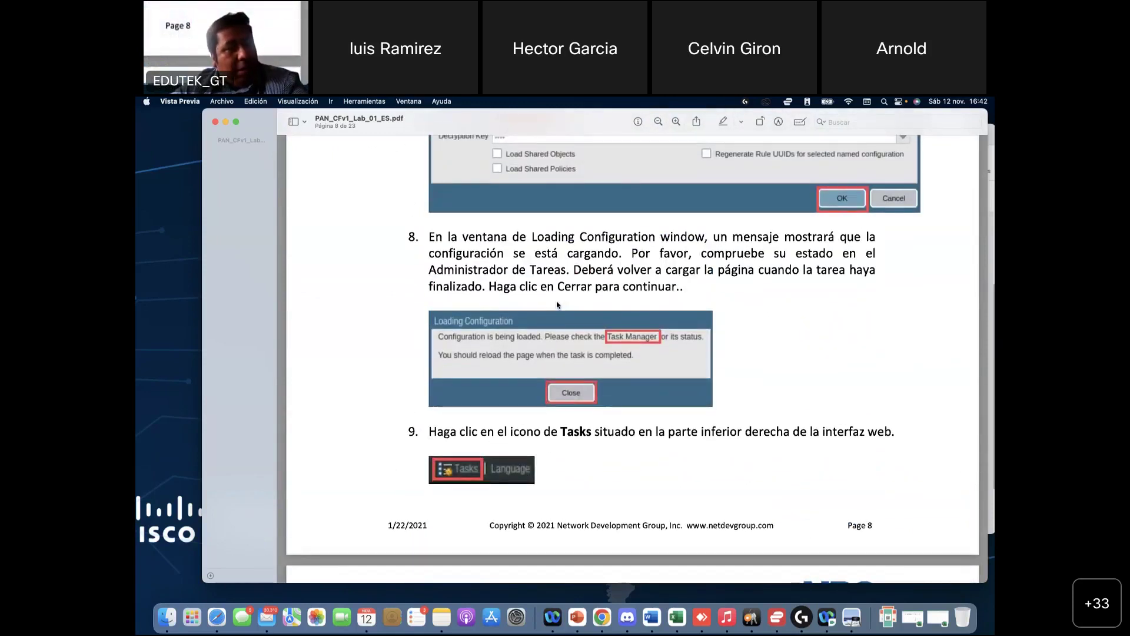
pyautogui.scroll(10, 558, 305)
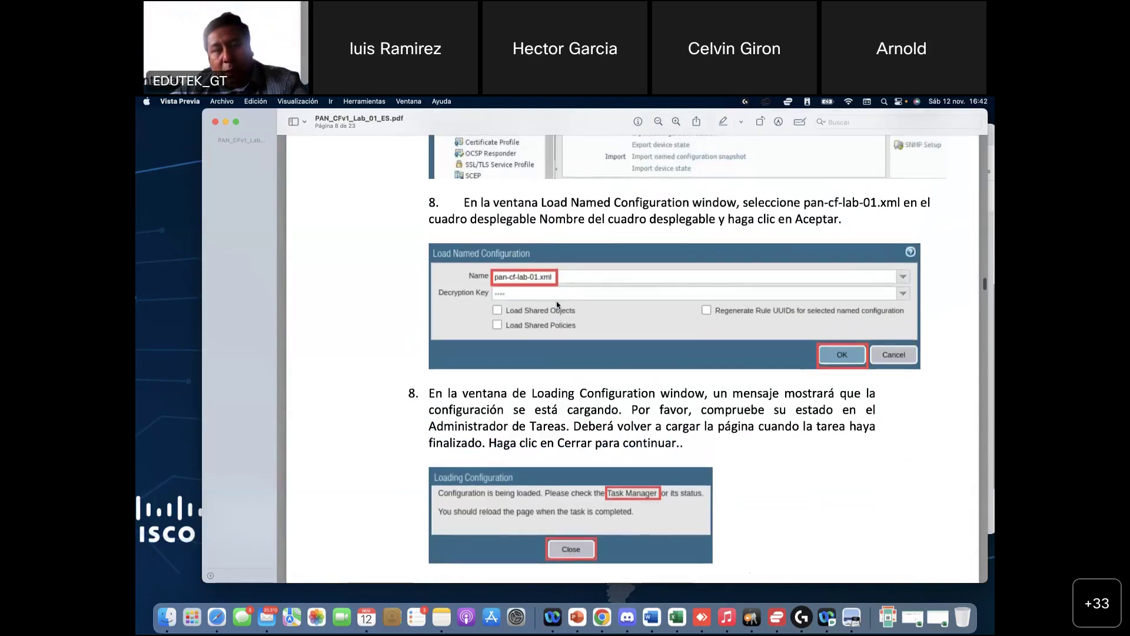
pyautogui.scroll(20, 558, 305)
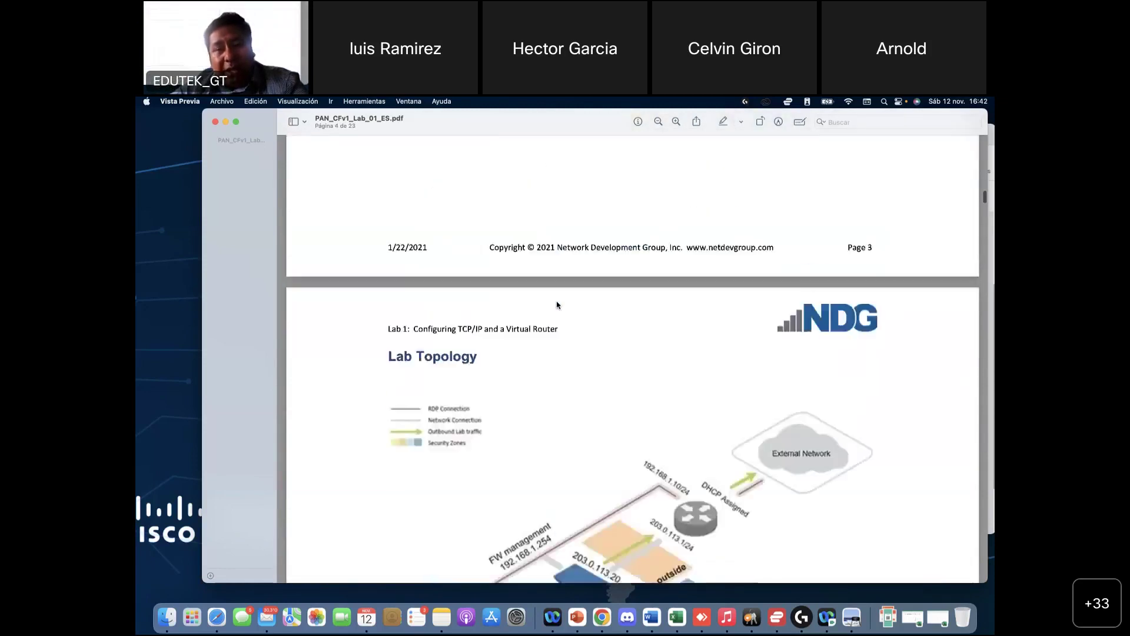
pyautogui.scroll(-3, 557, 305)
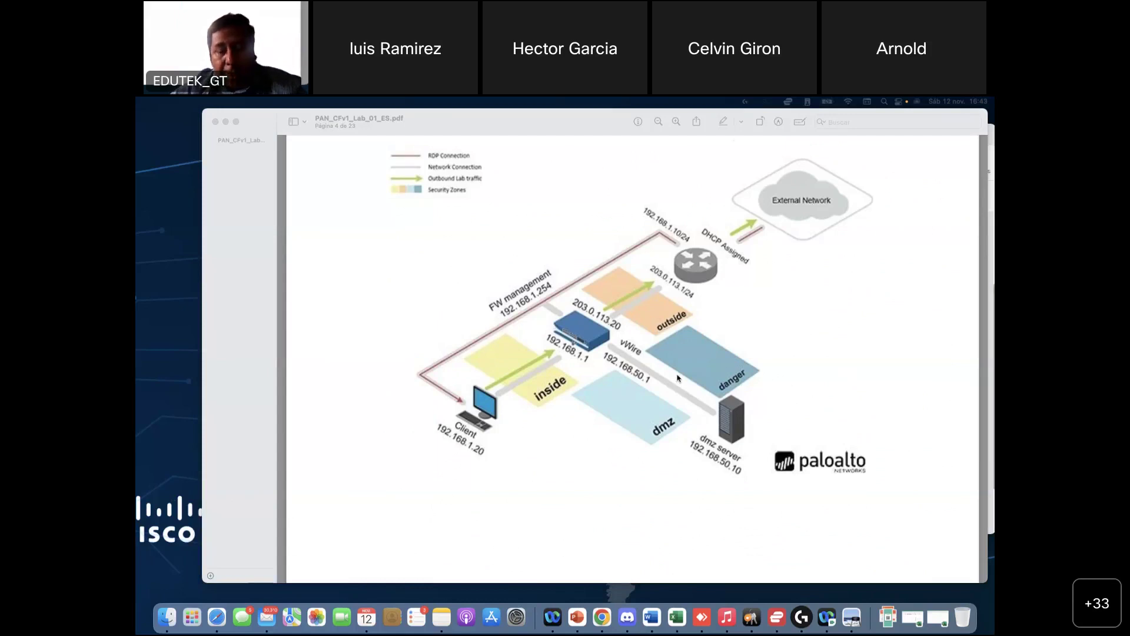
# Step: Scroll down to page 11 step 2 on opening ethernet1/2, then return to the lab portal browser
pyautogui.scroll(-5, 677, 378)
pyautogui.scroll(-10, 677, 378)
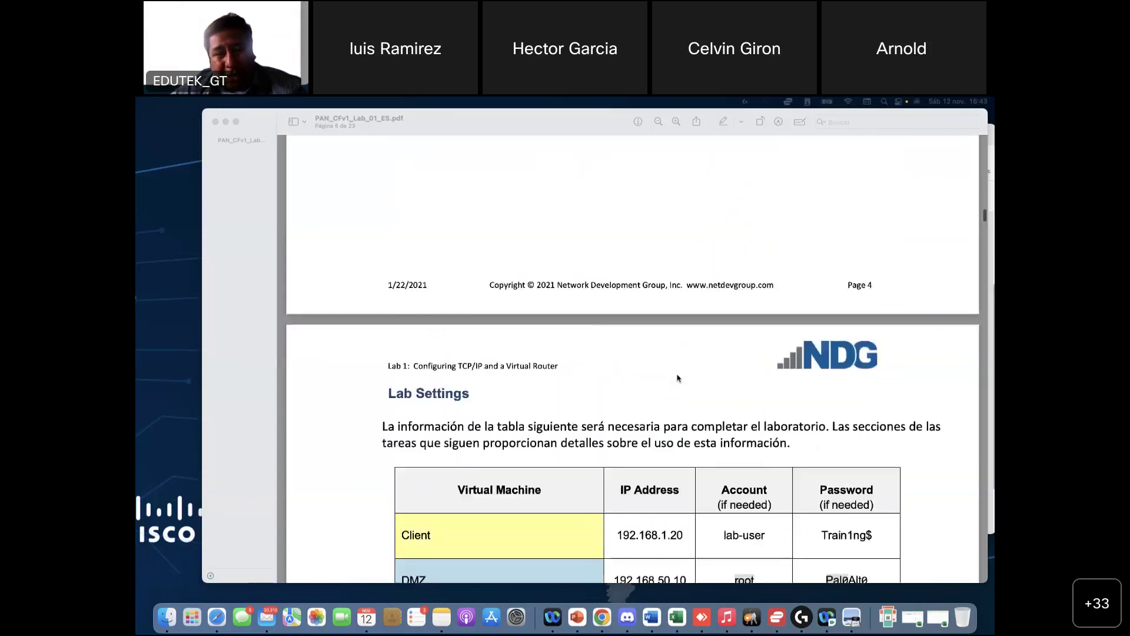
pyautogui.scroll(-20, 673, 342)
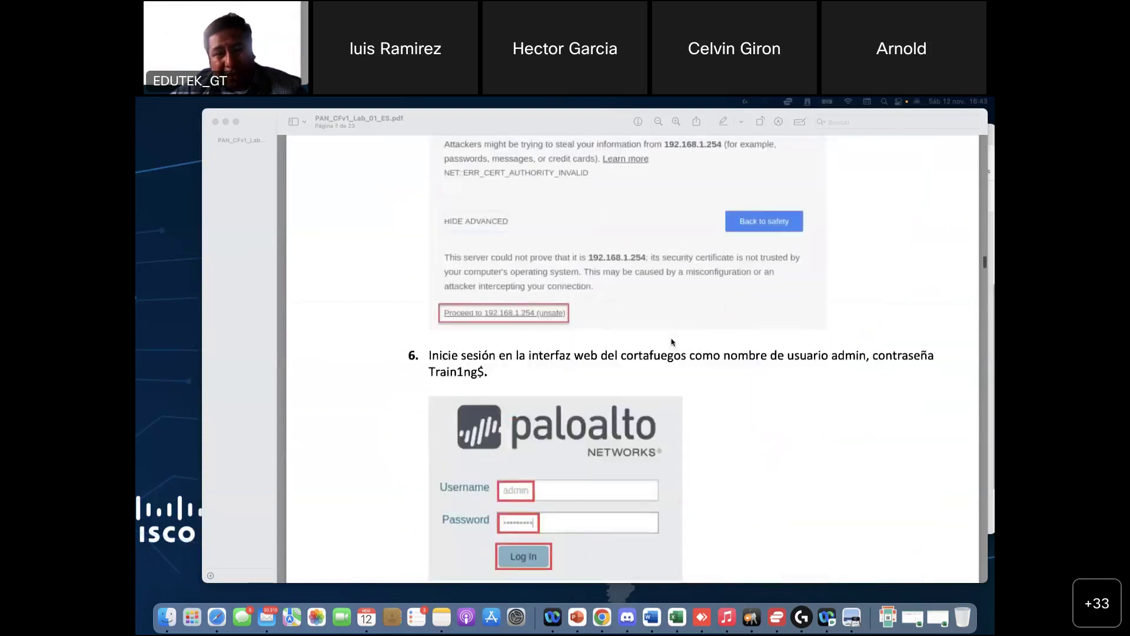
pyautogui.scroll(-20, 672, 342)
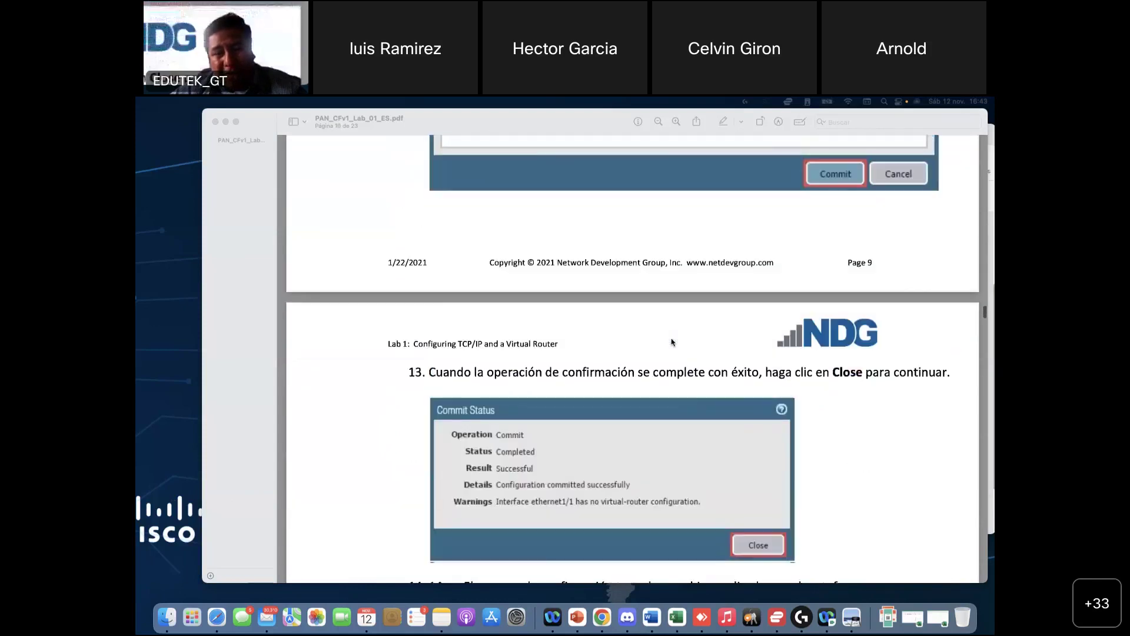
pyautogui.scroll(-10, 672, 342)
pyautogui.scroll(6, 671, 340)
pyautogui.scroll(-3, 666, 338)
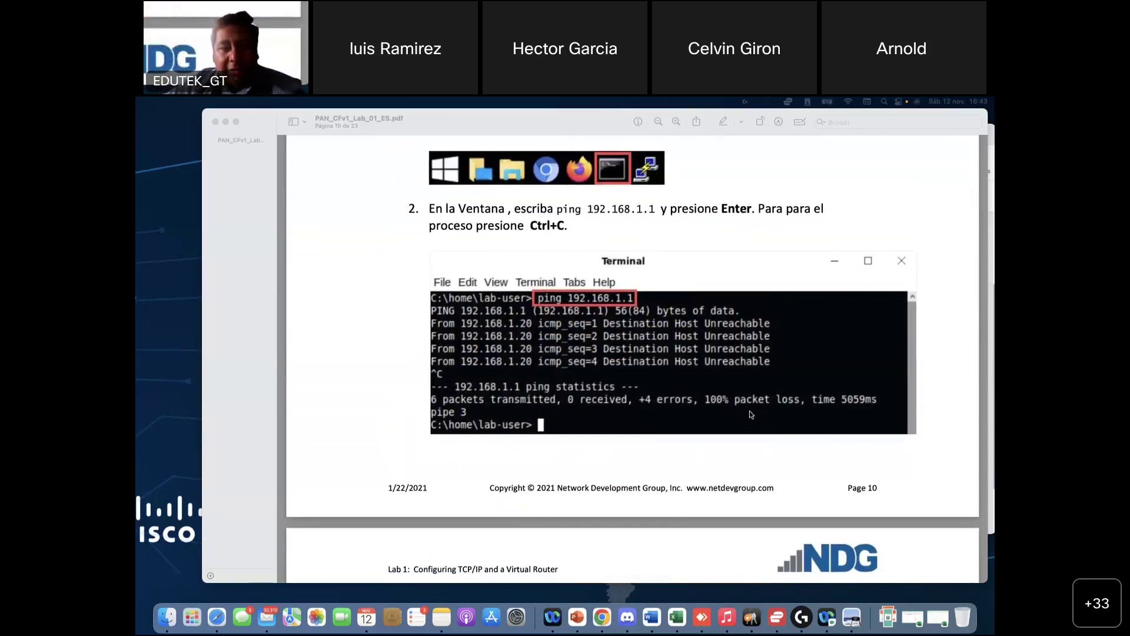
pyautogui.scroll(-5, 750, 412)
pyautogui.scroll(-5, 750, 415)
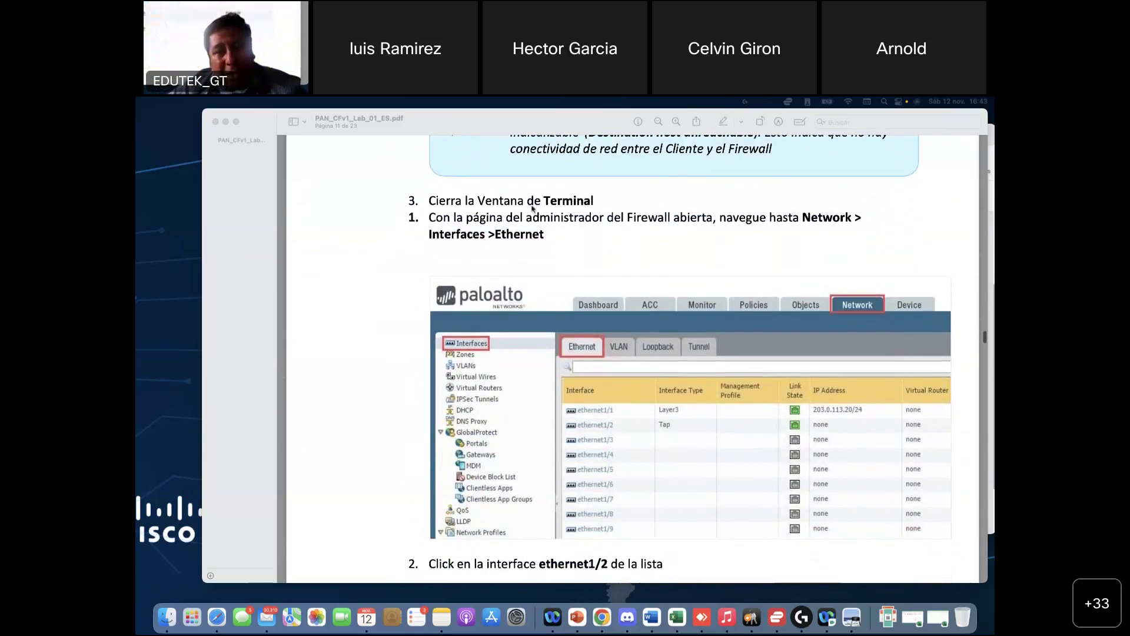
pyautogui.scroll(1, 507, 245)
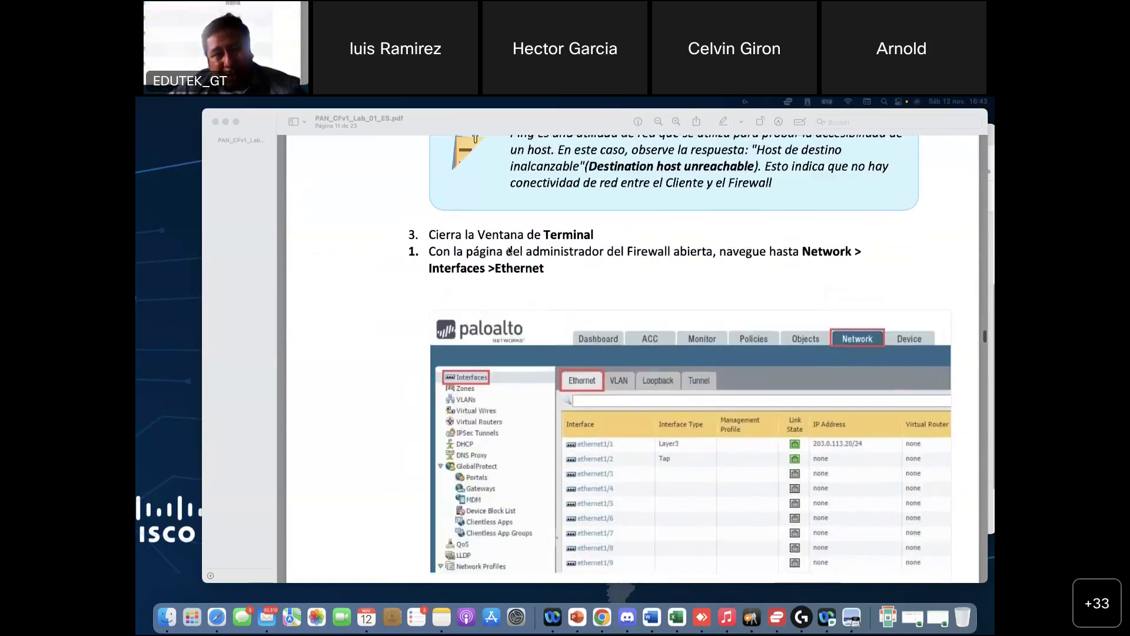
pyautogui.scroll(-3, 509, 250)
pyautogui.scroll(-5, 509, 250)
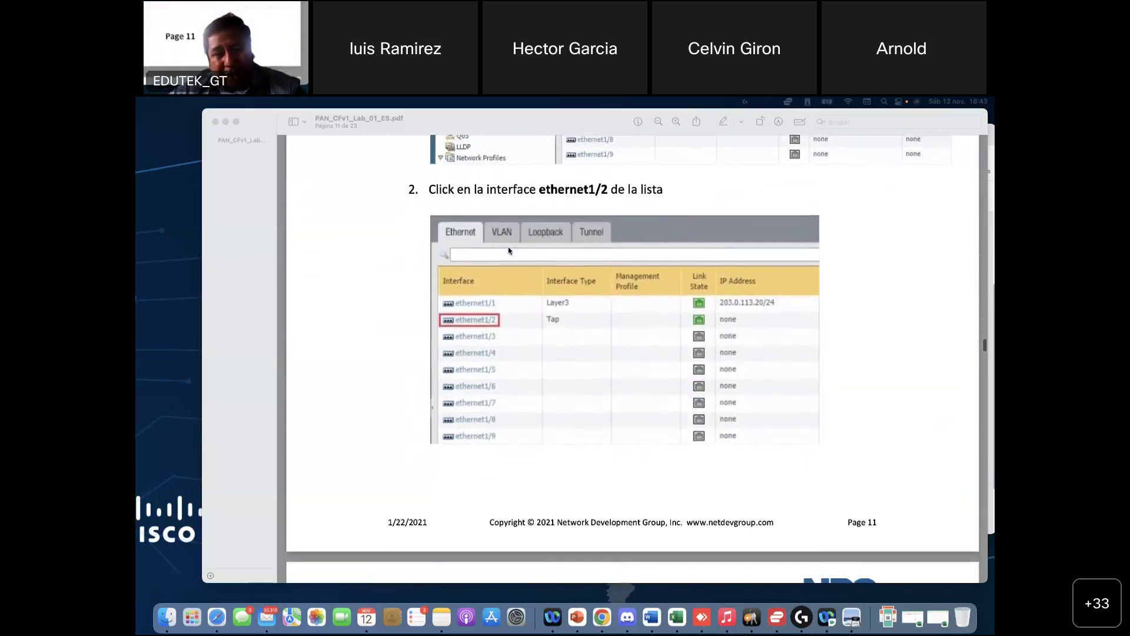
pyautogui.scroll(8, 509, 250)
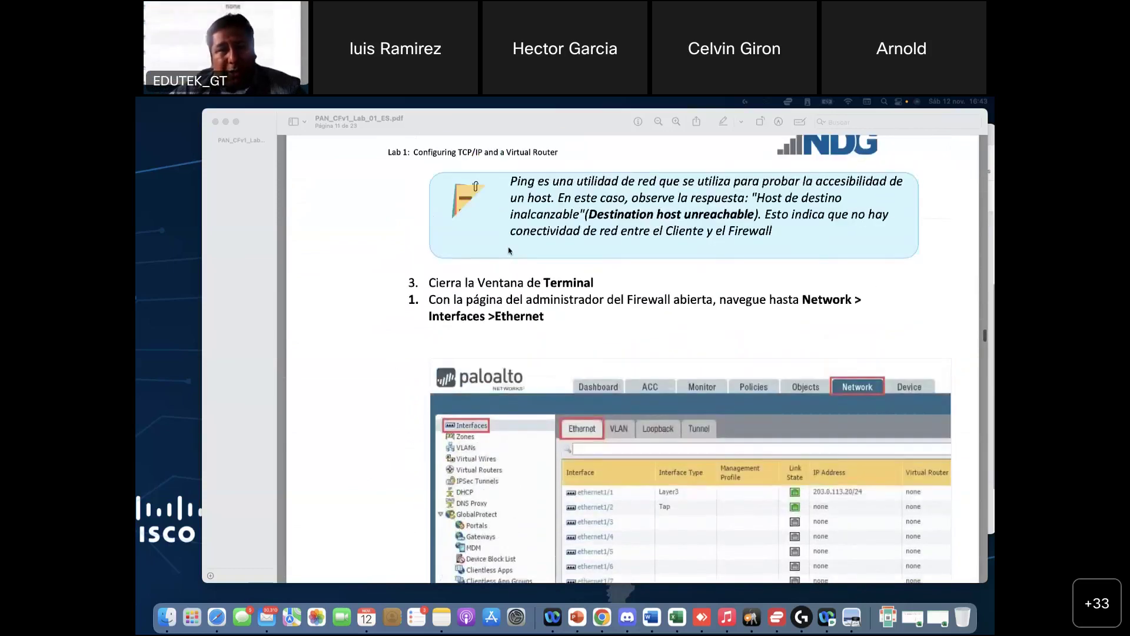
pyautogui.scroll(1, 510, 251)
pyautogui.scroll(-2, 590, 300)
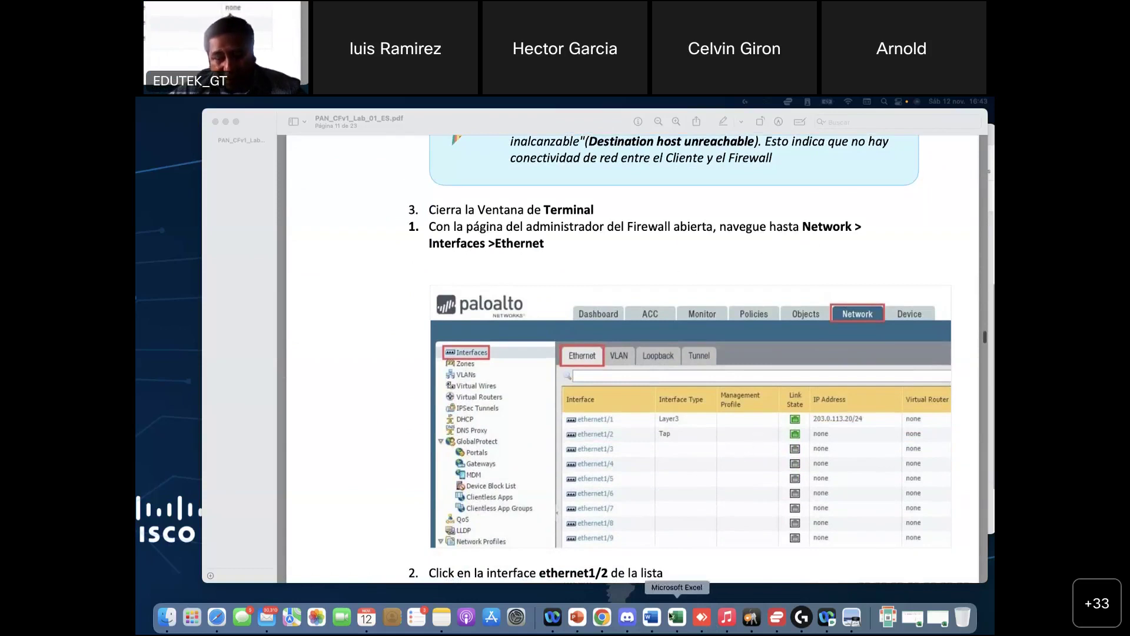
pyautogui.click(602, 617)
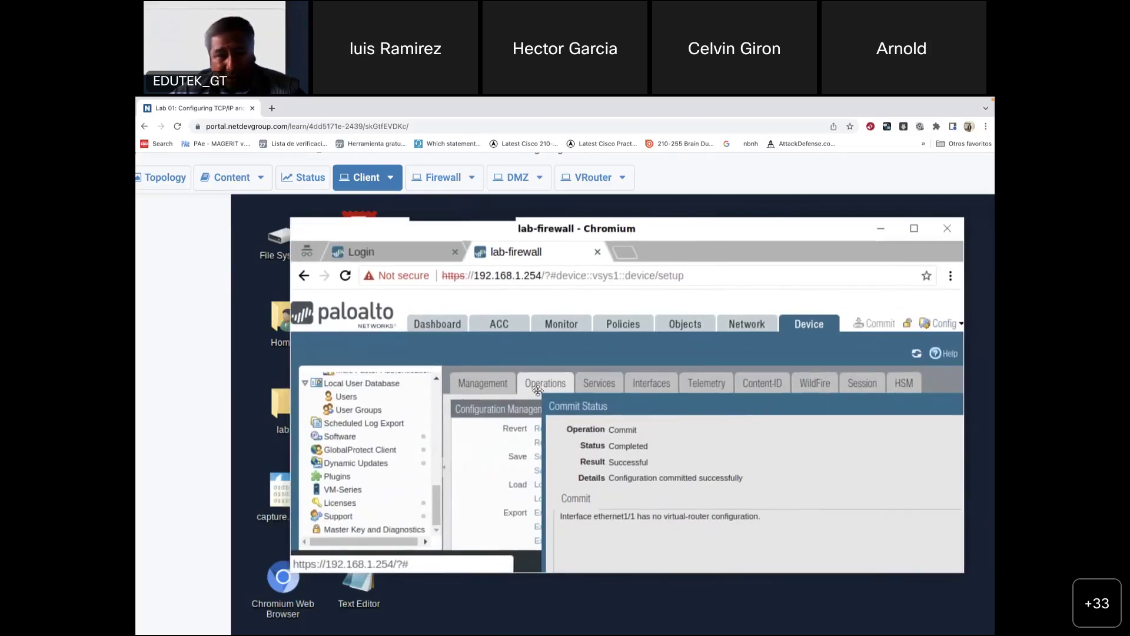
# Step: Move aside and close the Commit Status result window
pyautogui.scroll(10, 375, 462)
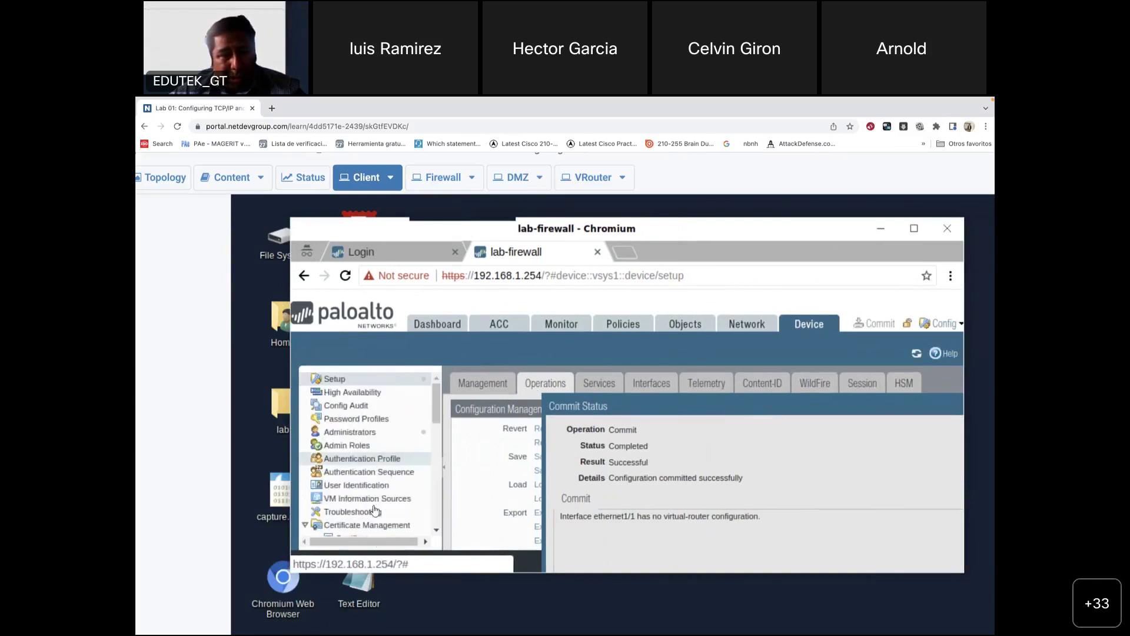
pyautogui.scroll(-10, 401, 465)
pyautogui.scroll(10, 383, 474)
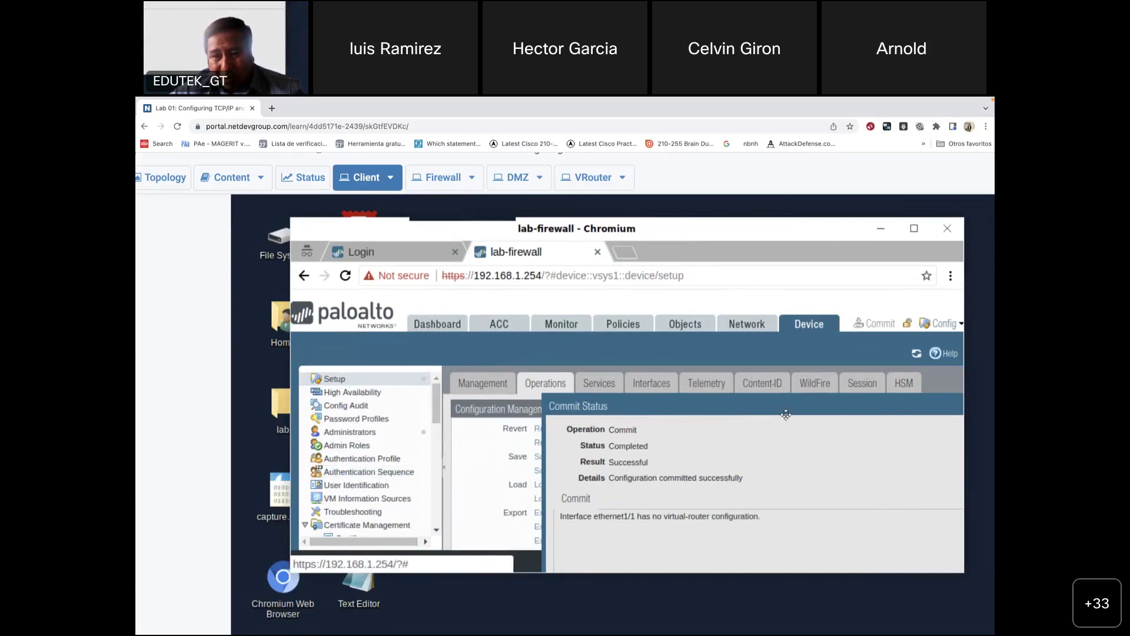
pyautogui.moveTo(621, 404); pyautogui.dragTo(509, 289)
pyautogui.click(818, 528)
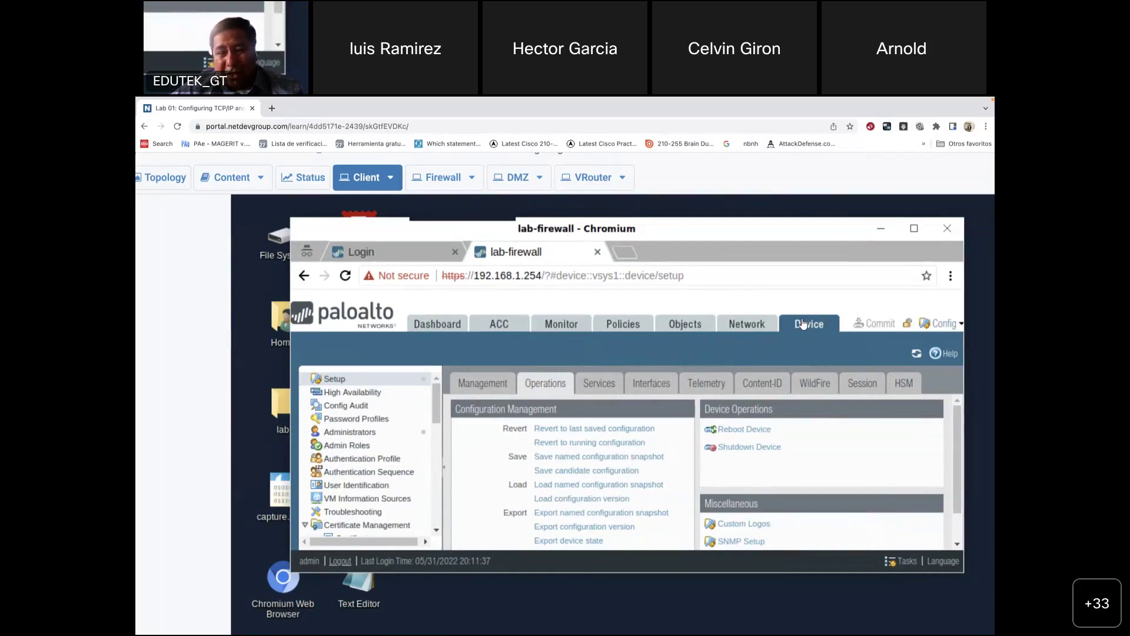
# Step: Open the firewall's Ethernet interfaces list and return to the lab guide at page 11
pyautogui.click(741, 325)
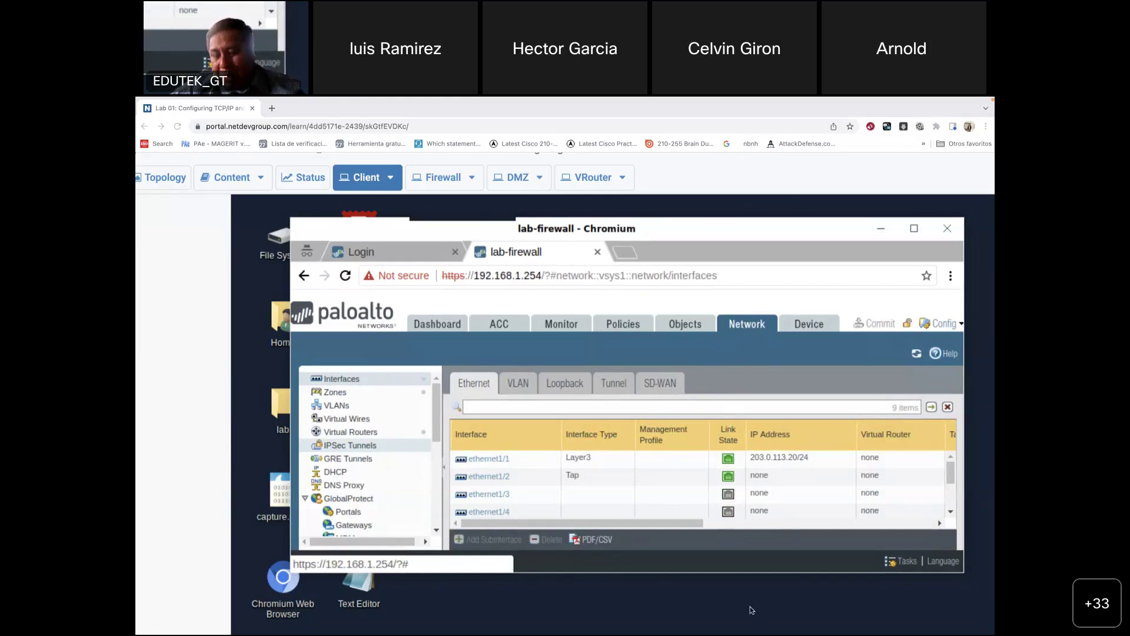
pyautogui.moveTo(701, 624)
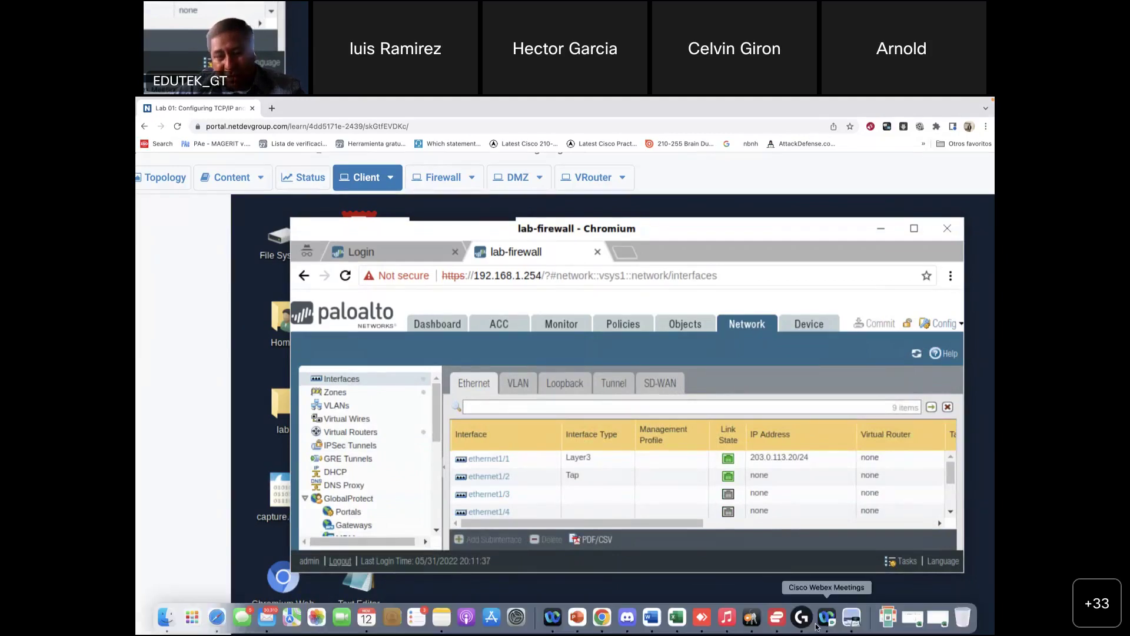
pyautogui.click(858, 620)
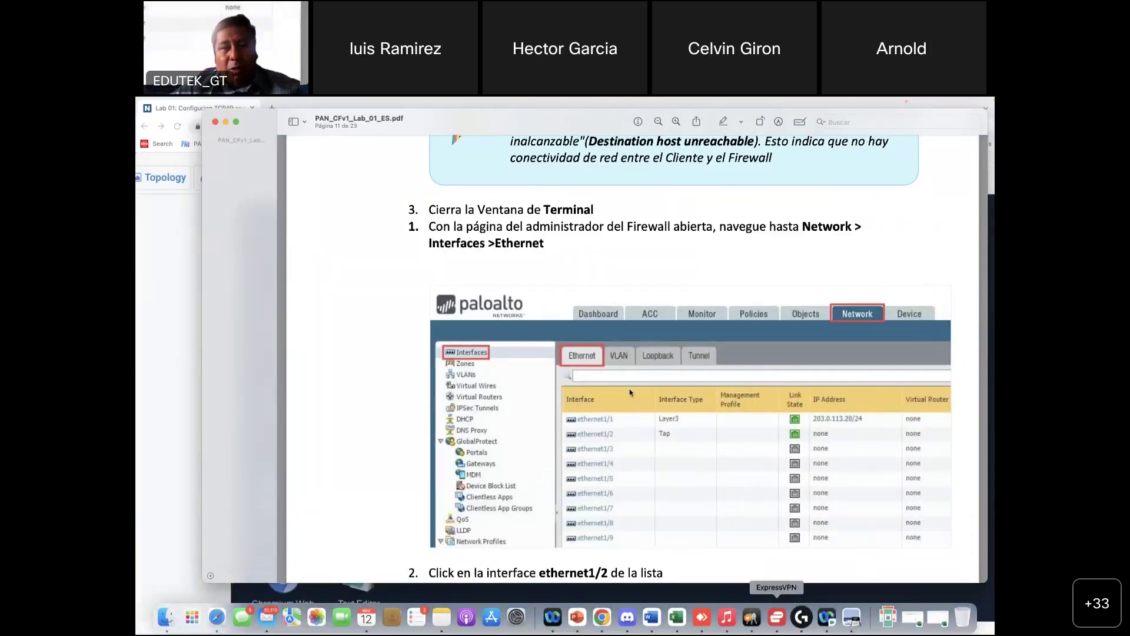
# Step: Mark up the guide's interfaces screenshot with a red circle and lines
pyautogui.scroll(-1, 630, 393)
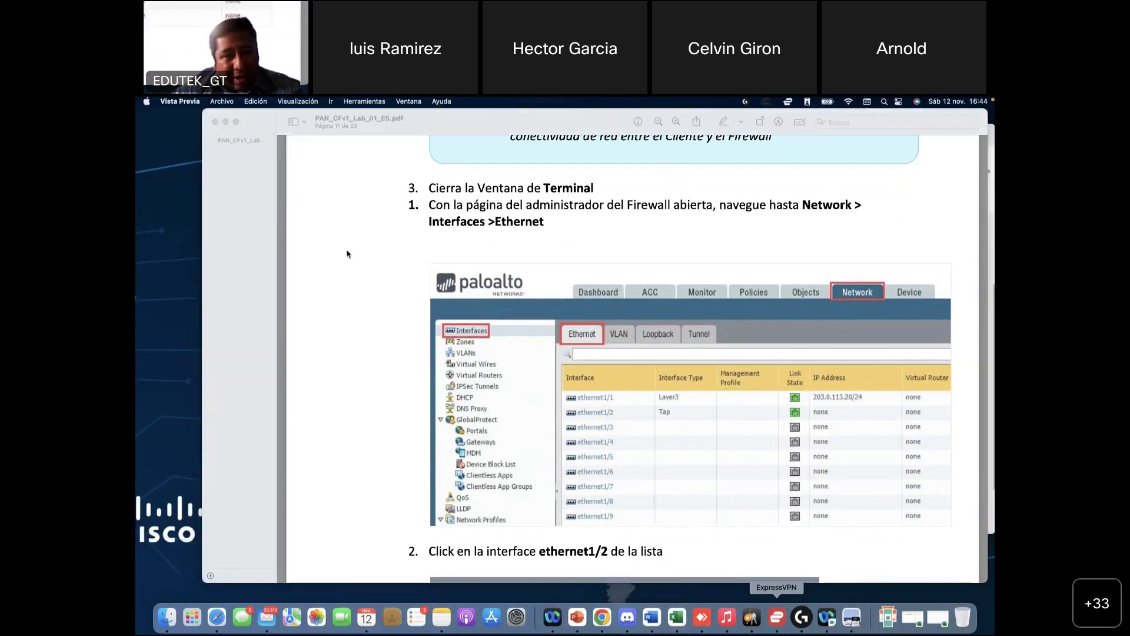
pyautogui.moveTo(351, 236); pyautogui.dragTo(337, 240)
pyautogui.moveTo(343, 447)
pyautogui.mouseDown()
pyautogui.moveTo(345, 288)
pyautogui.moveTo(346, 313)
pyautogui.moveTo(408, 348)
pyautogui.mouseUp()
pyautogui.moveTo(360, 315)
pyautogui.mouseDown()
pyautogui.moveTo(396, 342)
pyautogui.moveTo(412, 320)
pyautogui.mouseUp()
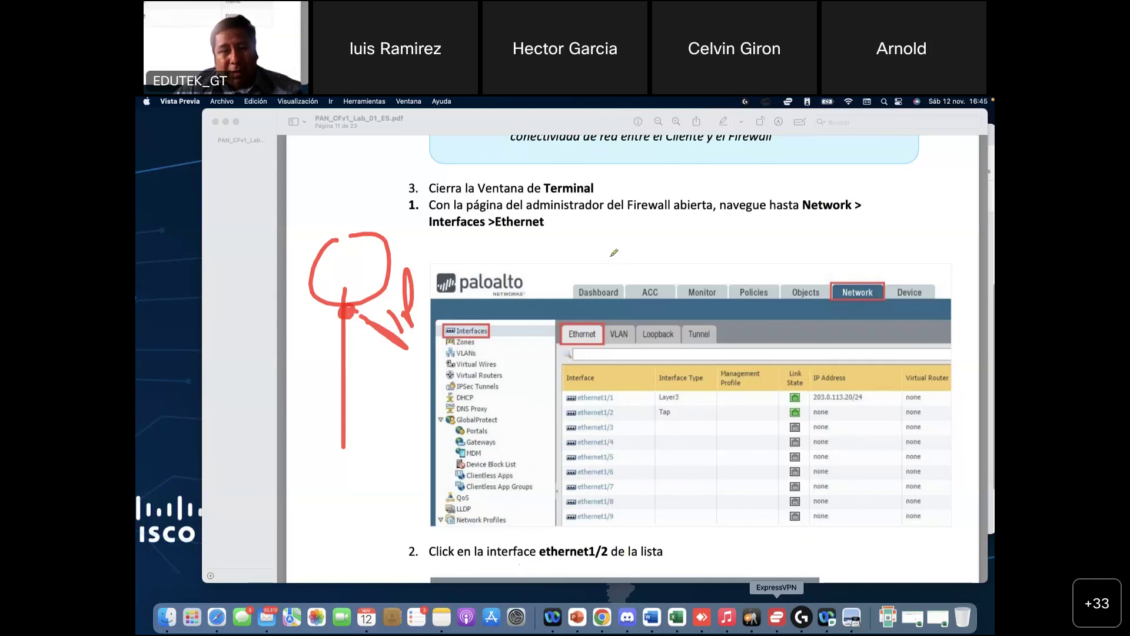
pyautogui.scroll(-5, 614, 253)
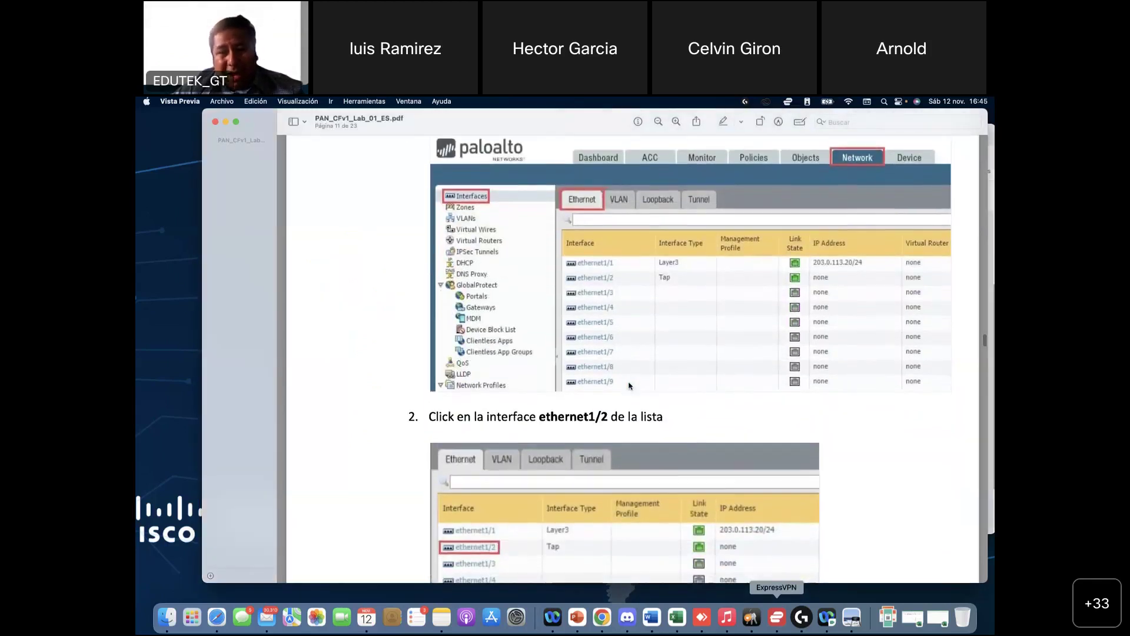
# Step: Switch back to the lab firewall and open ethernet1/2's interface settings
pyautogui.press('super+Tab')
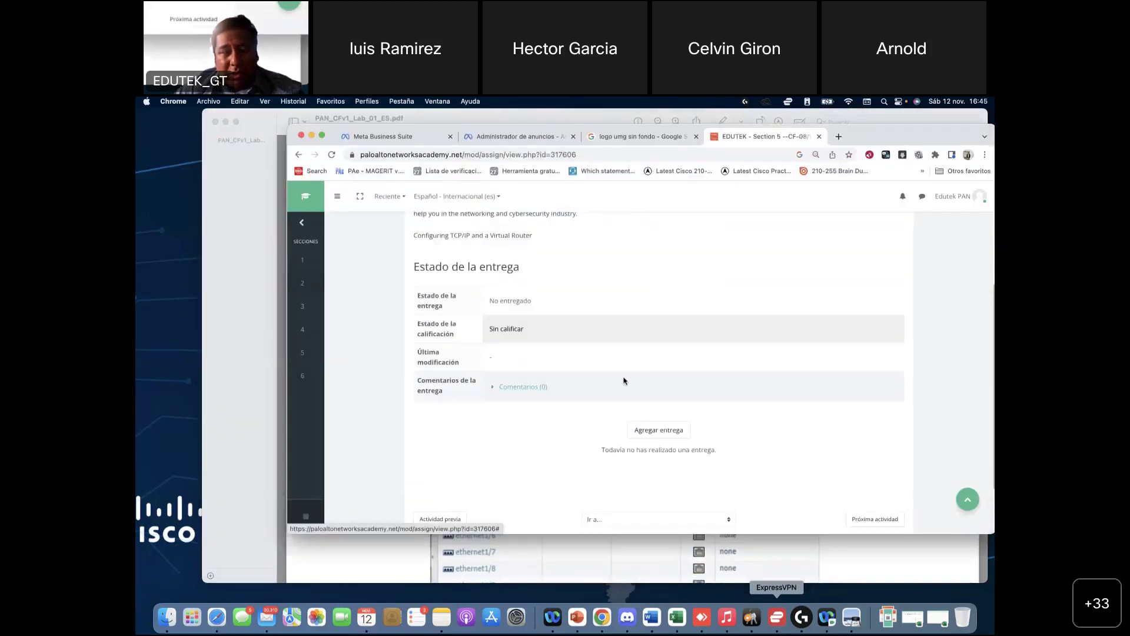
pyautogui.press('super+Tab')
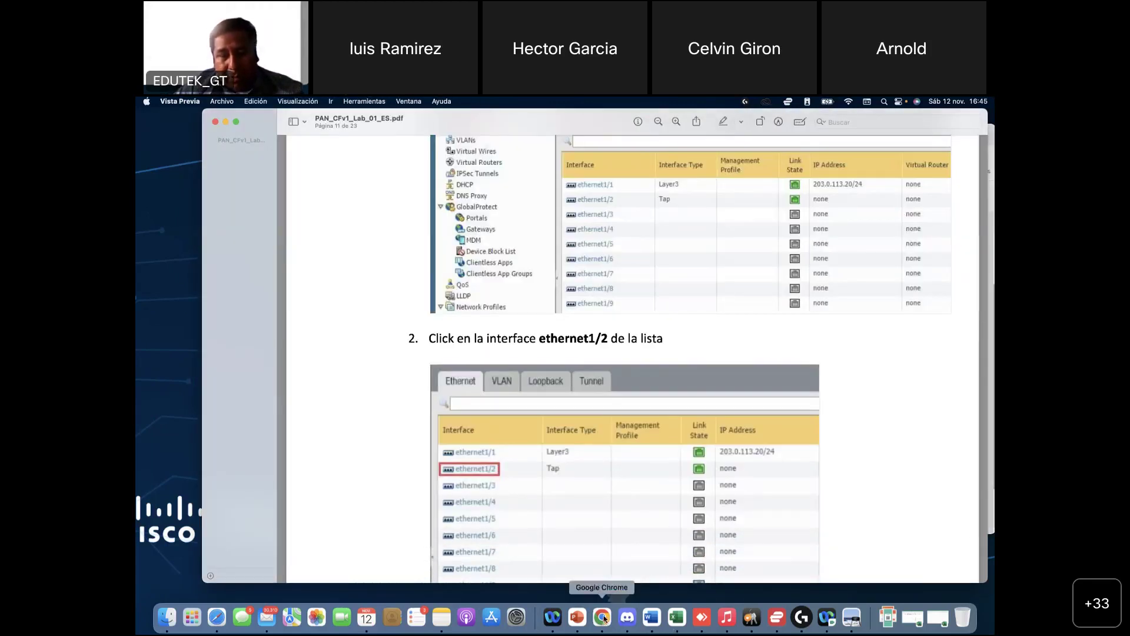
pyautogui.click(603, 617)
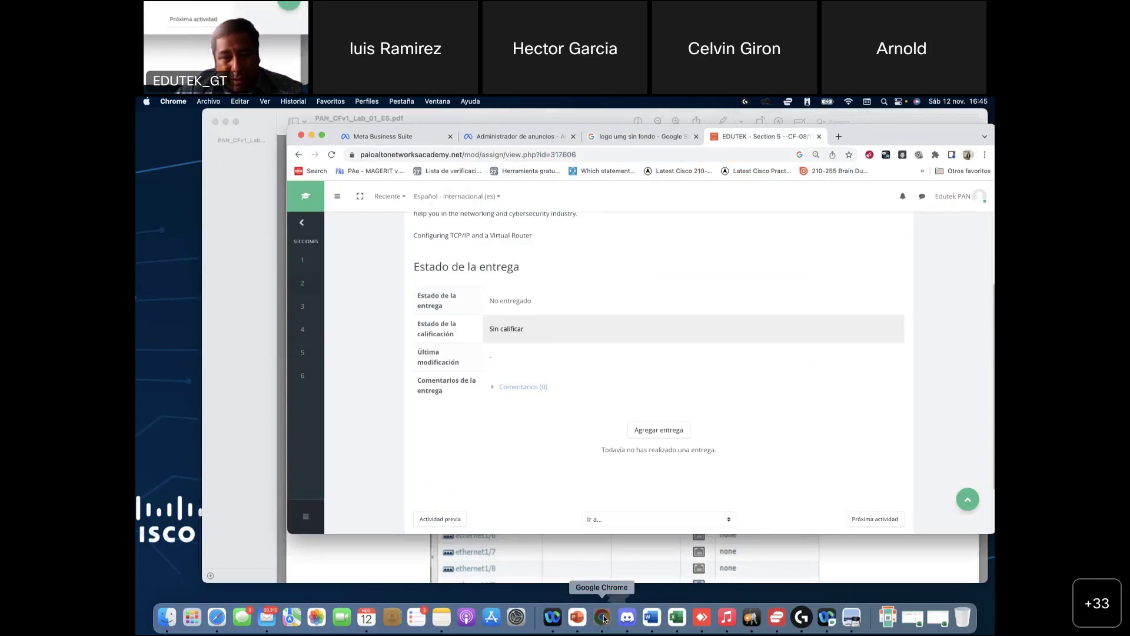
pyautogui.press('super+grave')
pyautogui.click(505, 478)
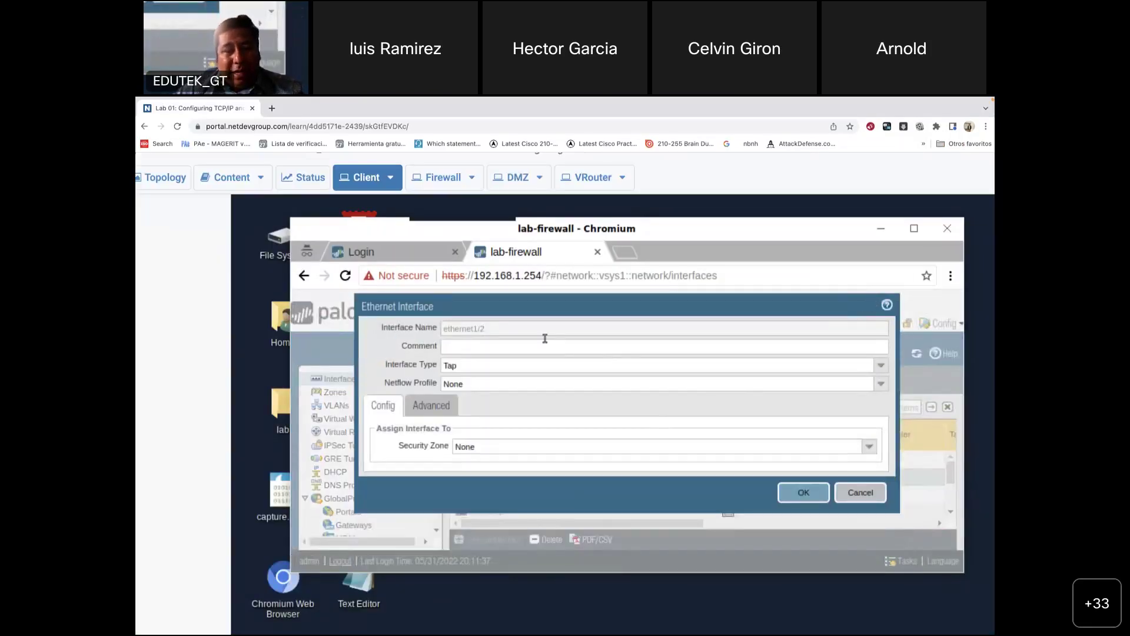
# Step: Set ethernet1/2's interface type to Layer3, briefly trying Layer2 before reverting
pyautogui.click(491, 366)
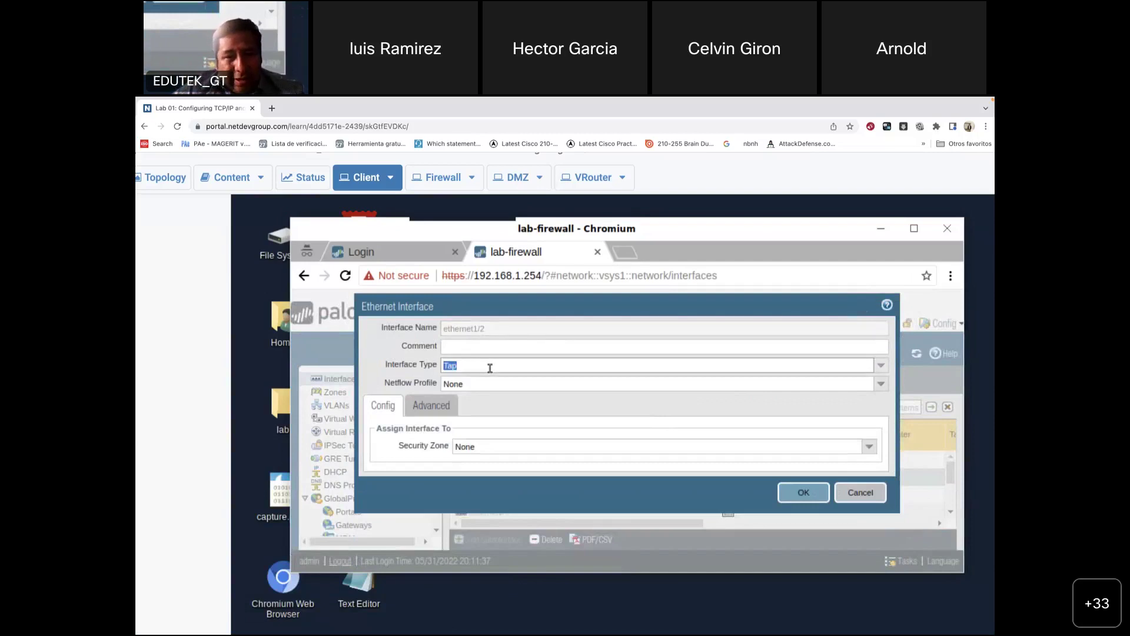
pyautogui.click(881, 366)
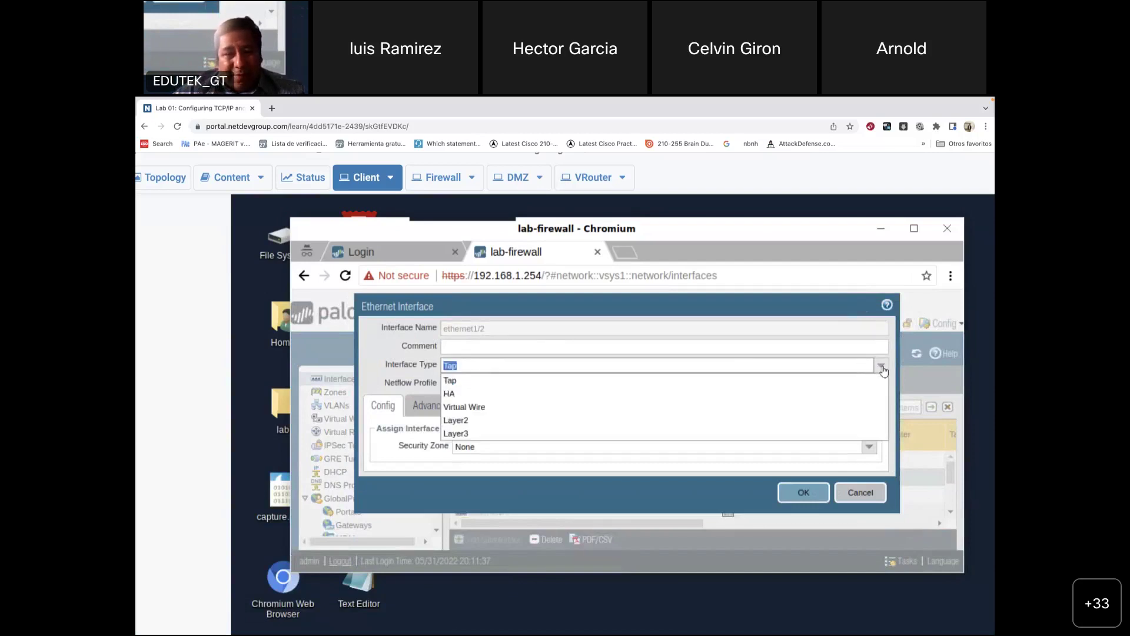
pyautogui.click(504, 436)
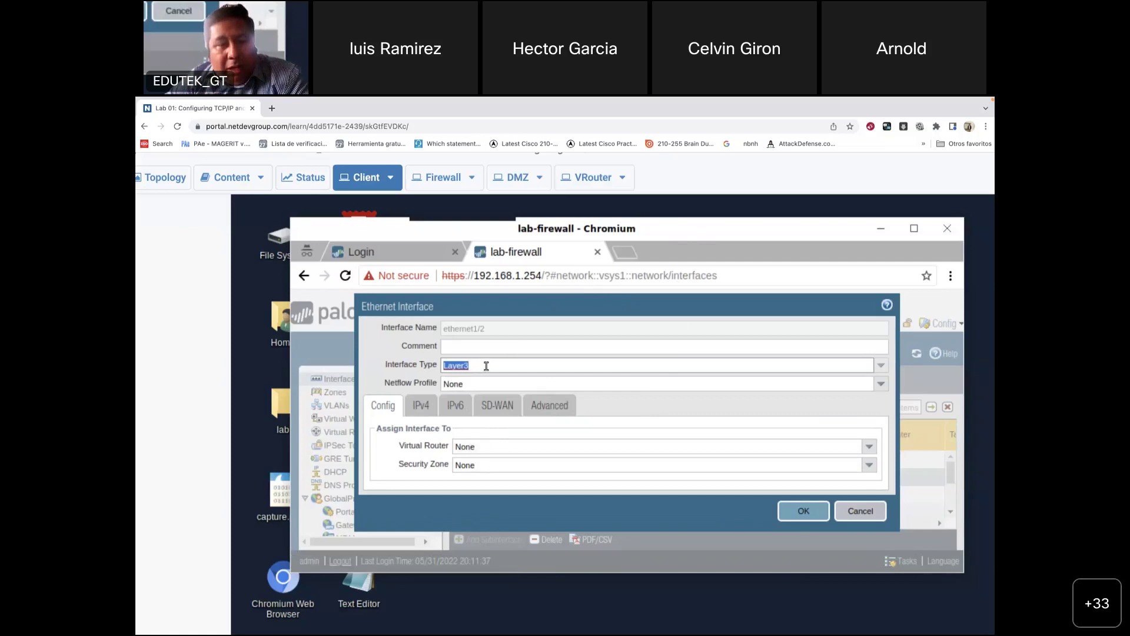
pyautogui.click(883, 366)
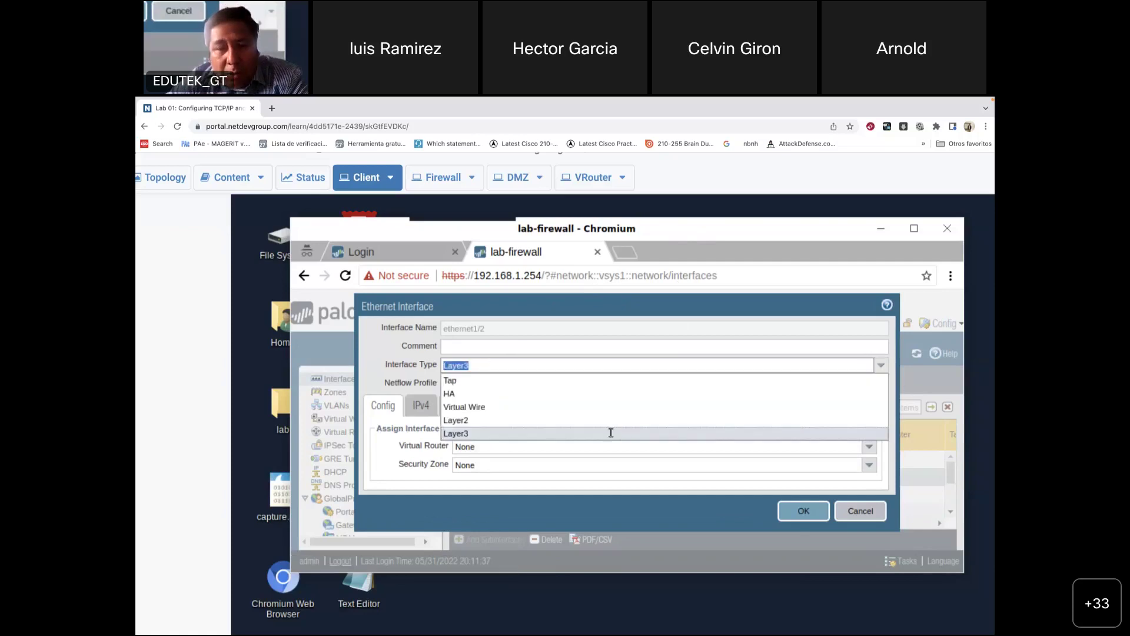
pyautogui.click(490, 422)
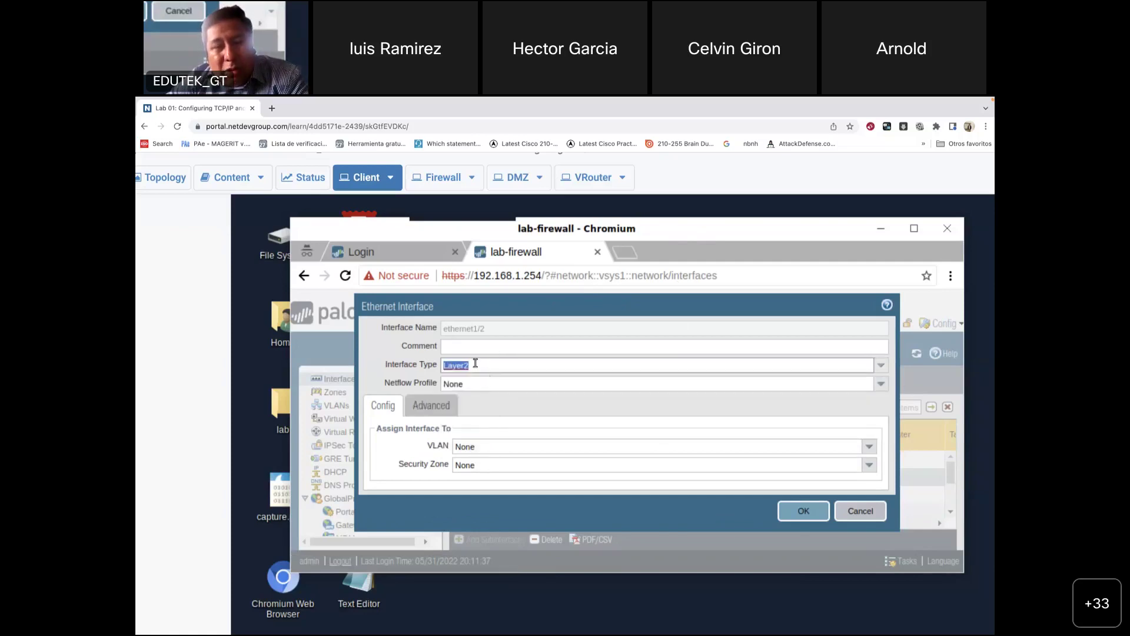
pyautogui.click(882, 366)
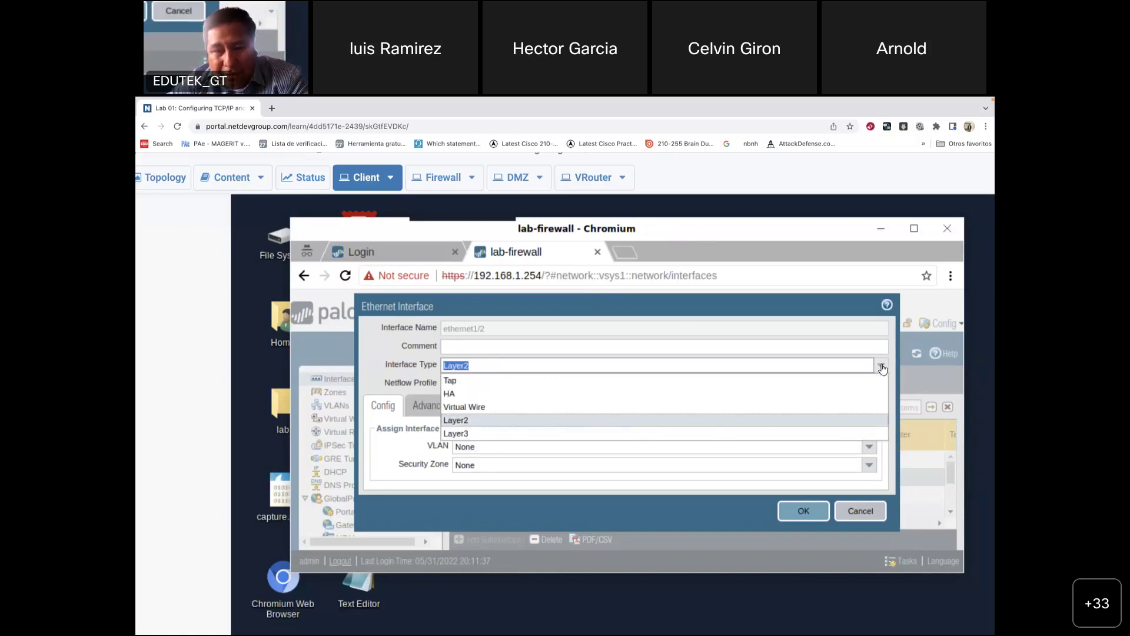
pyautogui.click(472, 439)
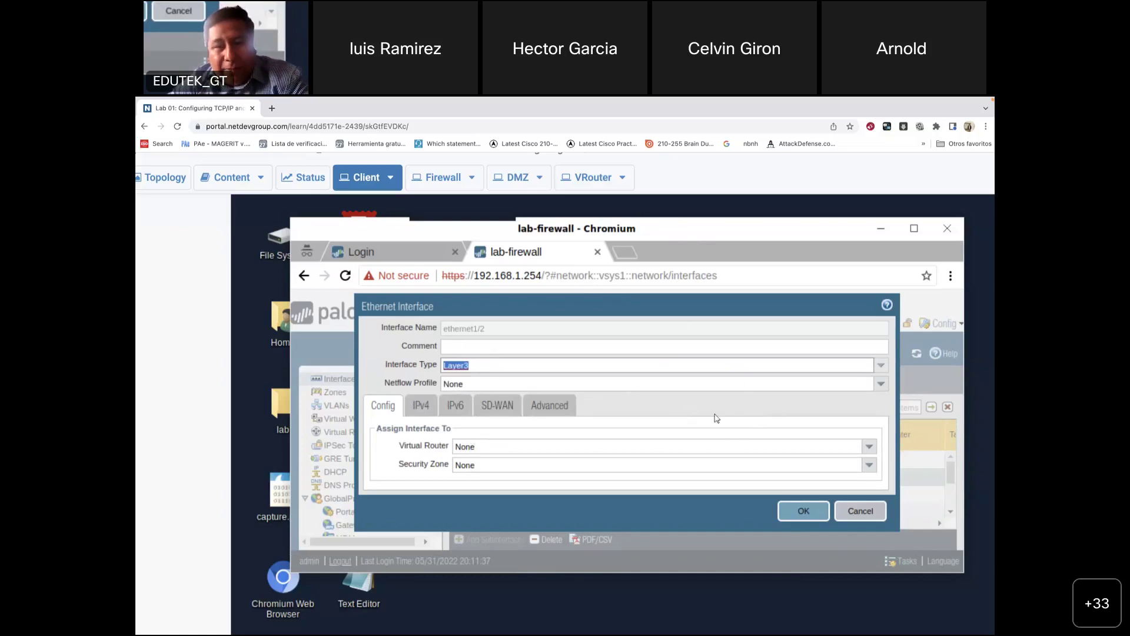
# Step: Bring the lab guide back up at page 11 in Preview
pyautogui.moveTo(727, 617)
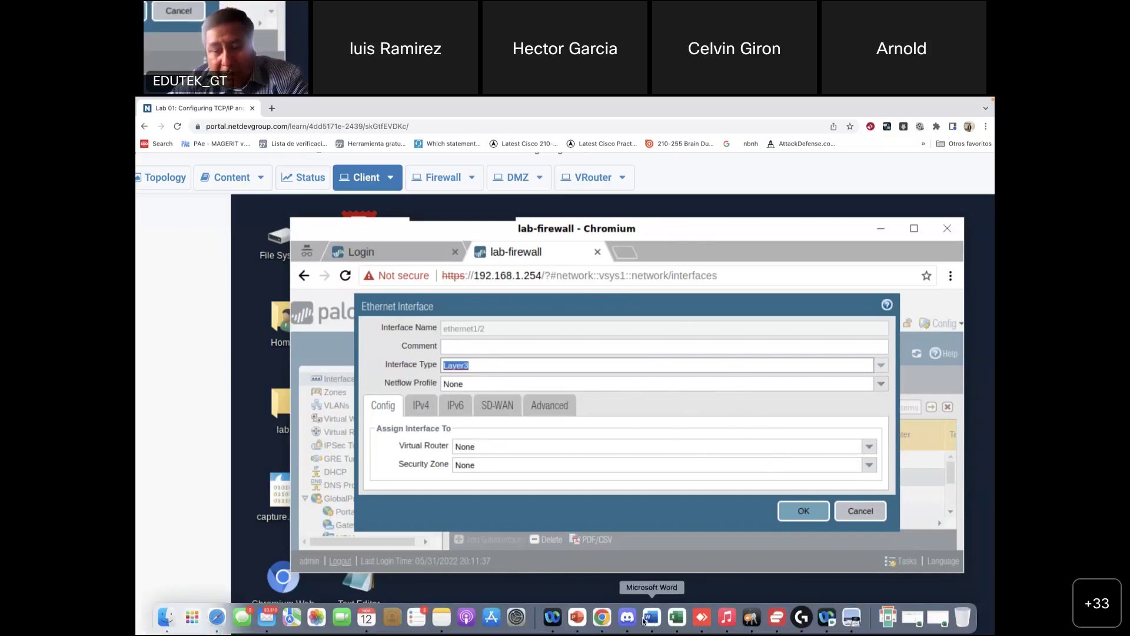
pyautogui.click(853, 625)
pyautogui.scroll(3, 498, 327)
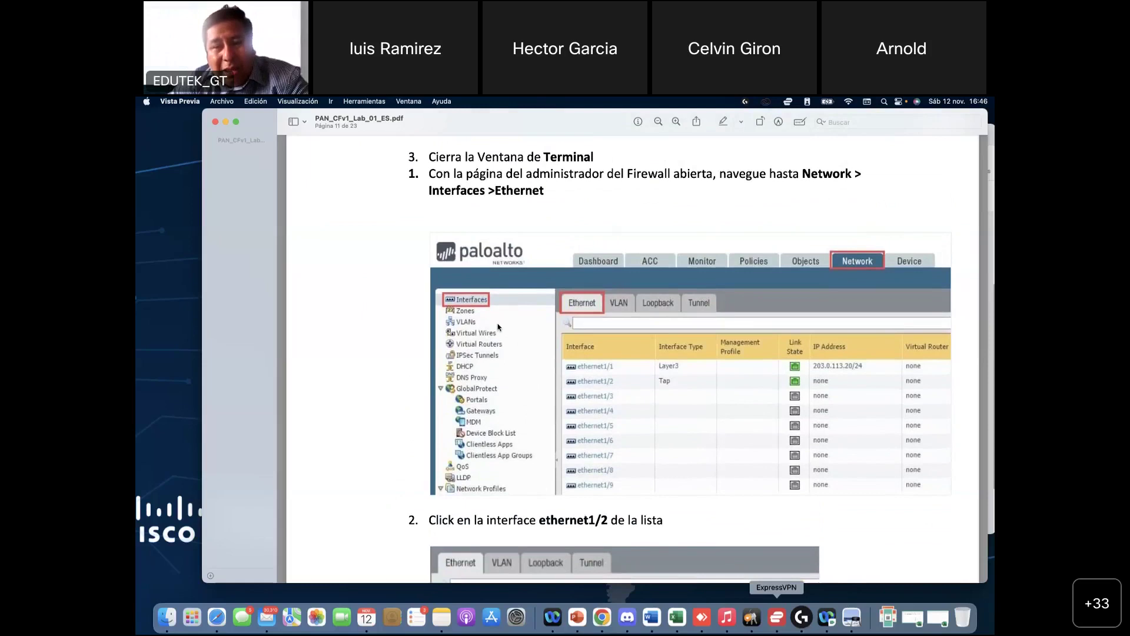
# Step: Scroll to step 3 on page 12 and handwrite 'Inside' in red on the dialog image
pyautogui.scroll(-6, 498, 328)
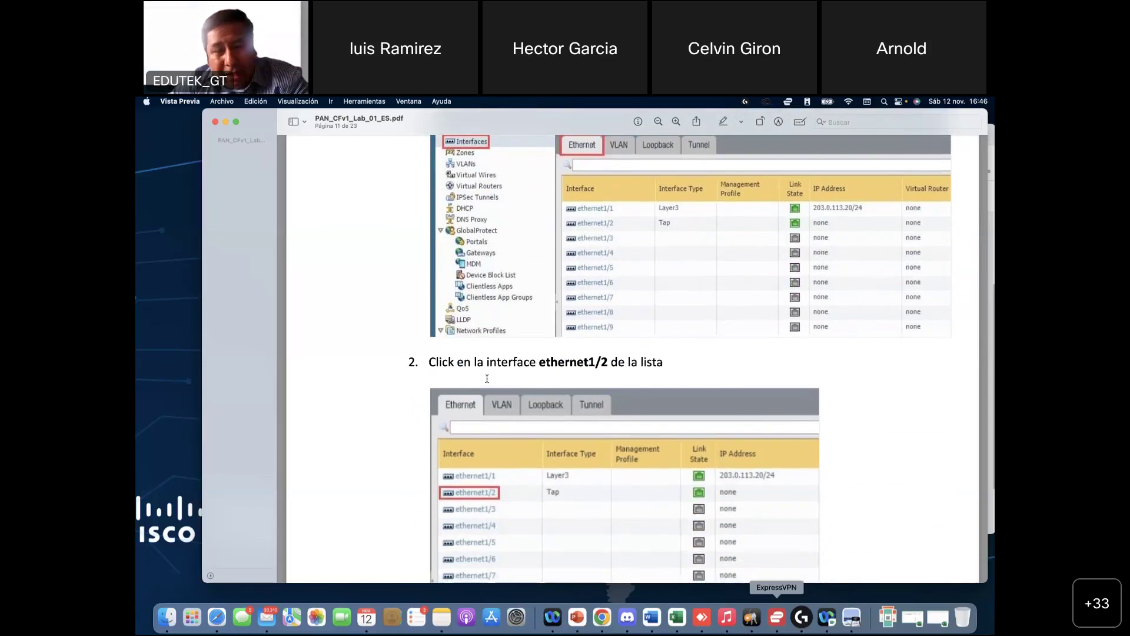
pyautogui.scroll(-5, 611, 382)
pyautogui.scroll(-20, 590, 470)
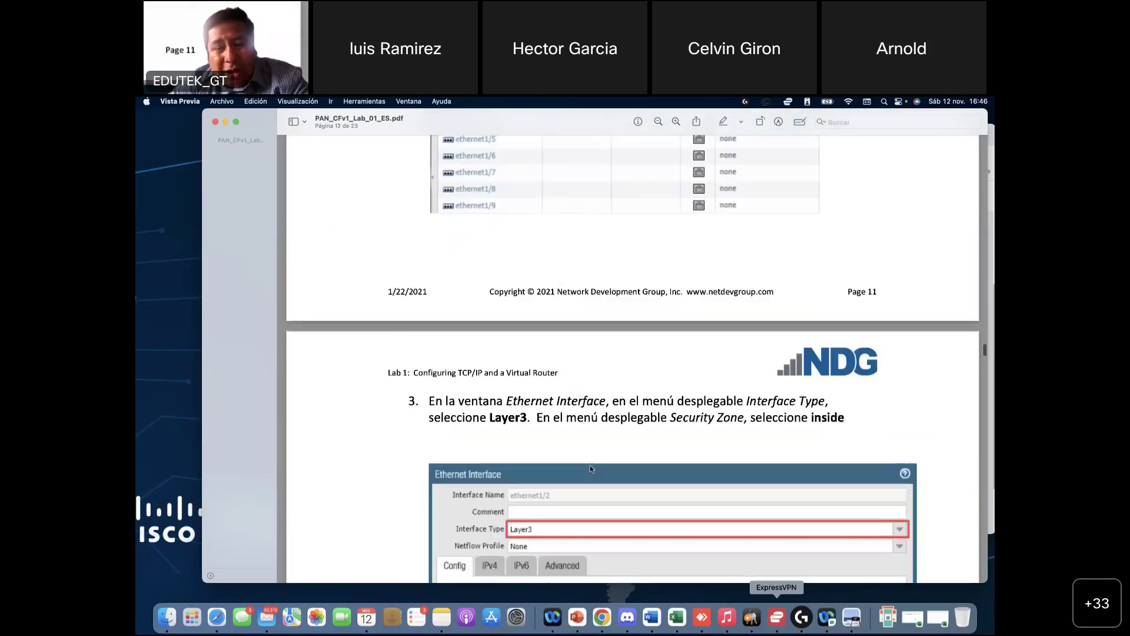
pyautogui.scroll(-1, 592, 469)
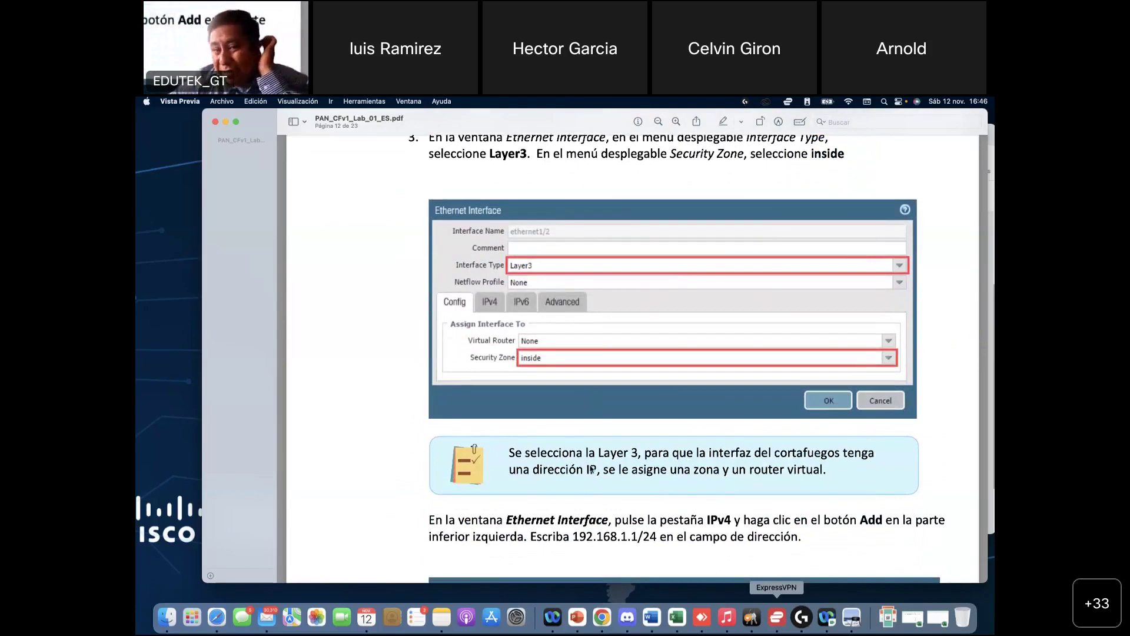
pyautogui.scroll(-2, 592, 469)
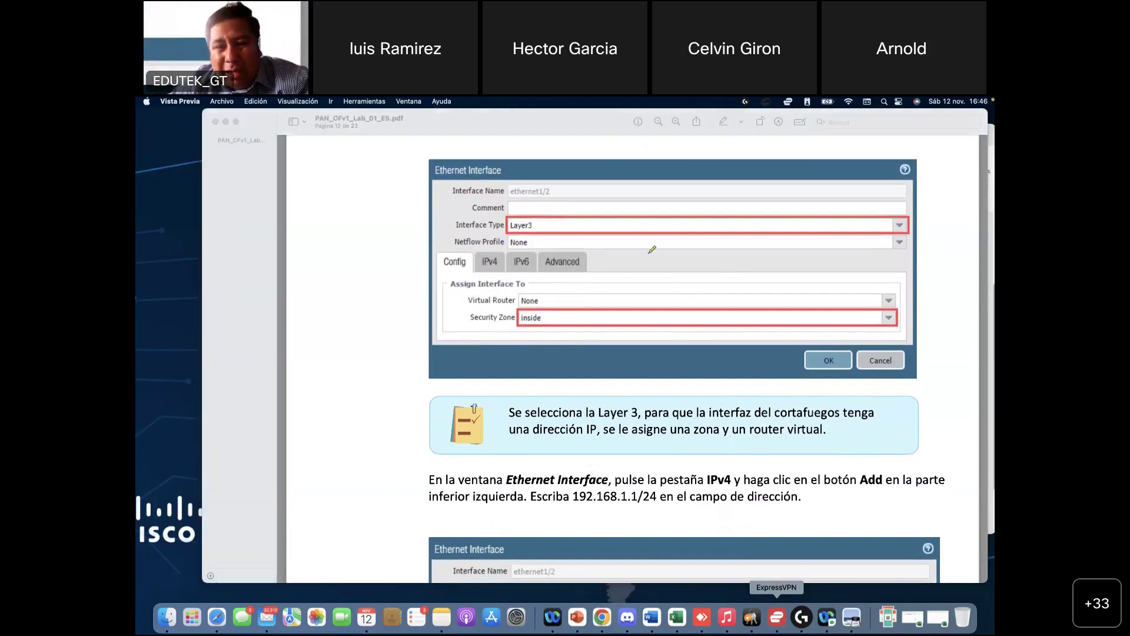
pyautogui.moveTo(649, 253); pyautogui.dragTo(651, 305)
pyautogui.moveTo(685, 300)
pyautogui.mouseDown()
pyautogui.moveTo(698, 256)
pyautogui.moveTo(712, 287)
pyautogui.mouseUp()
pyautogui.moveTo(764, 246)
pyautogui.mouseDown()
pyautogui.moveTo(761, 278)
pyautogui.moveTo(736, 287)
pyautogui.moveTo(777, 282)
pyautogui.mouseUp()
pyautogui.click(778, 235)
pyautogui.moveTo(831, 214); pyautogui.dragTo(820, 284)
pyautogui.moveTo(890, 225)
pyautogui.mouseDown()
pyautogui.moveTo(880, 223)
pyautogui.moveTo(890, 254)
pyautogui.moveTo(853, 286)
pyautogui.mouseUp()
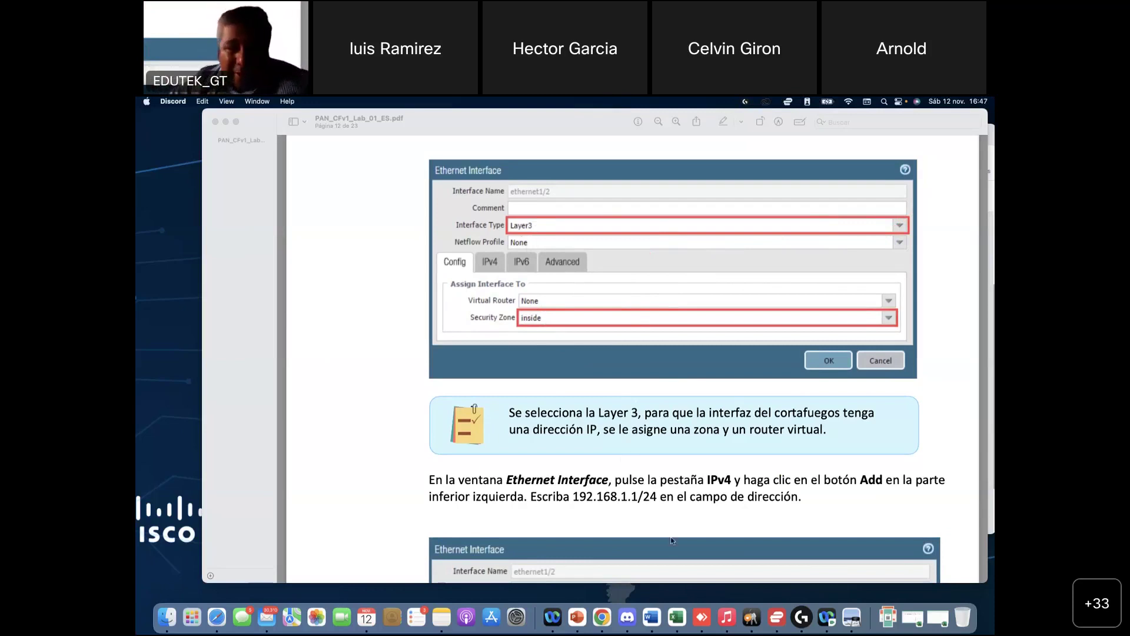
# Step: Scroll on to the IPv4 step for adding 192.168.1.1/24
pyautogui.scroll(-3, 671, 539)
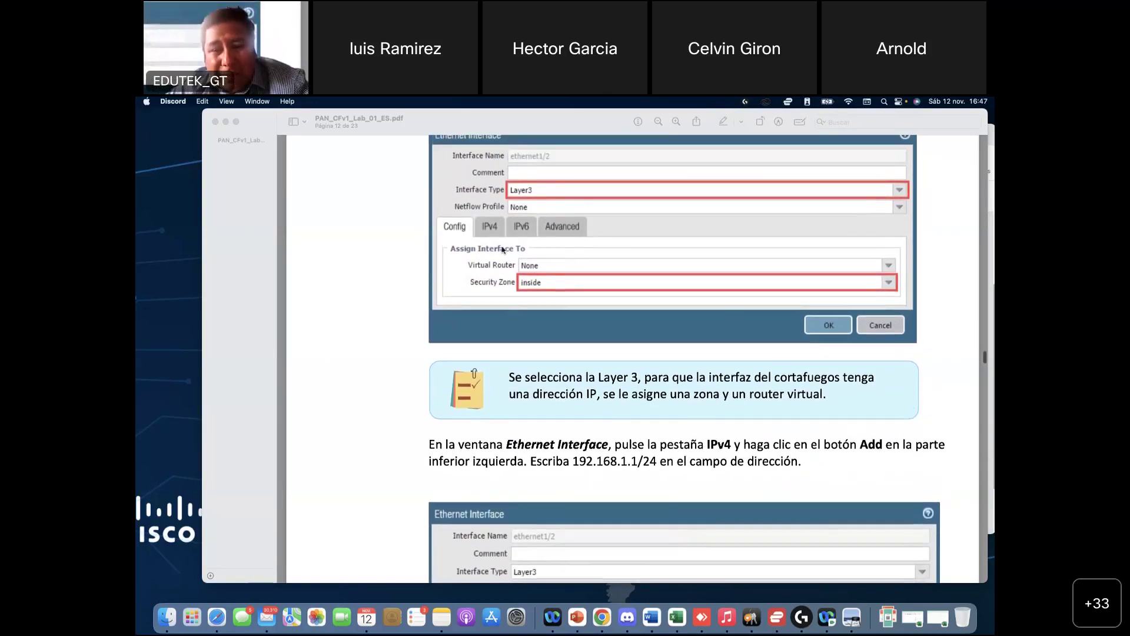
pyautogui.scroll(-5, 574, 415)
pyautogui.scroll(-4, 574, 416)
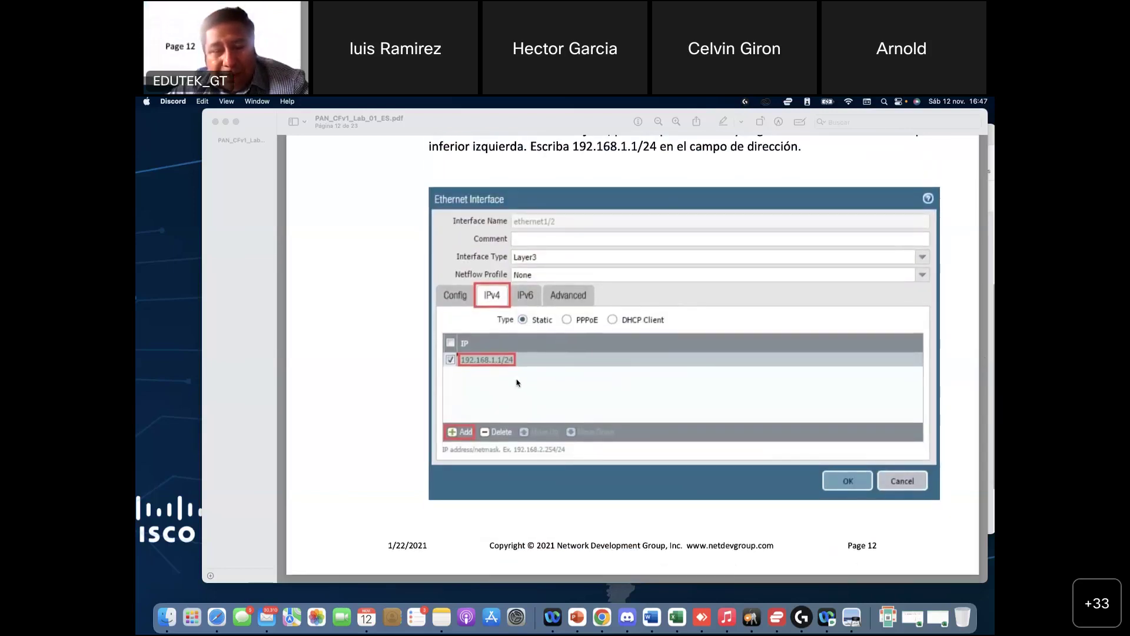
pyautogui.scroll(3, 517, 380)
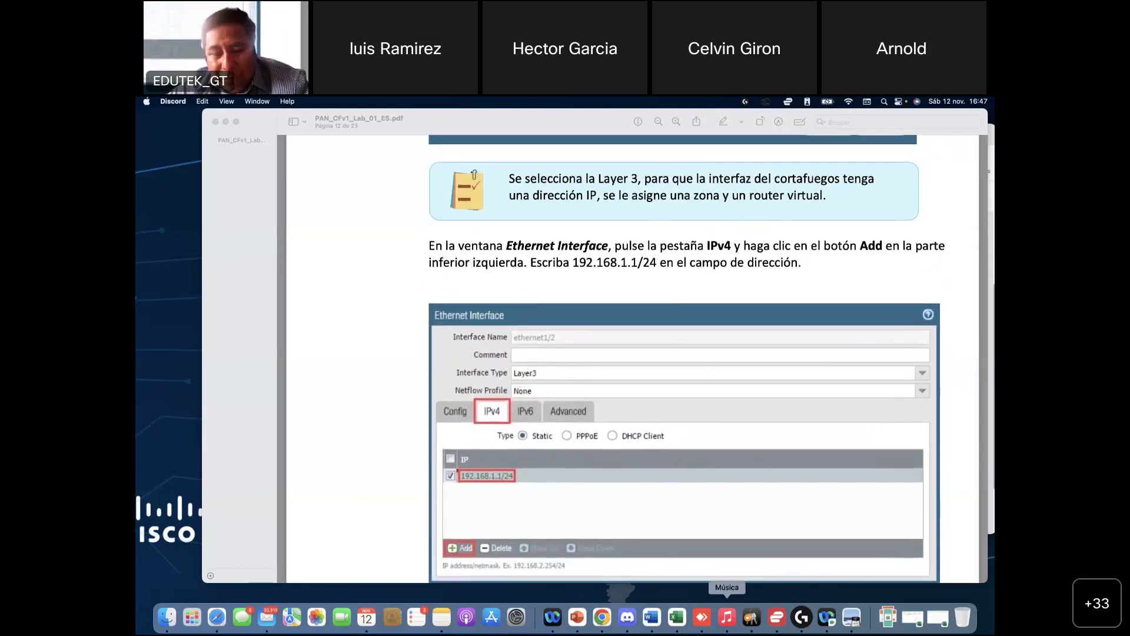
# Step: Back in the firewall, assign ethernet1/2 to the inside zone and show its IPv4 settings
pyautogui.click(601, 617)
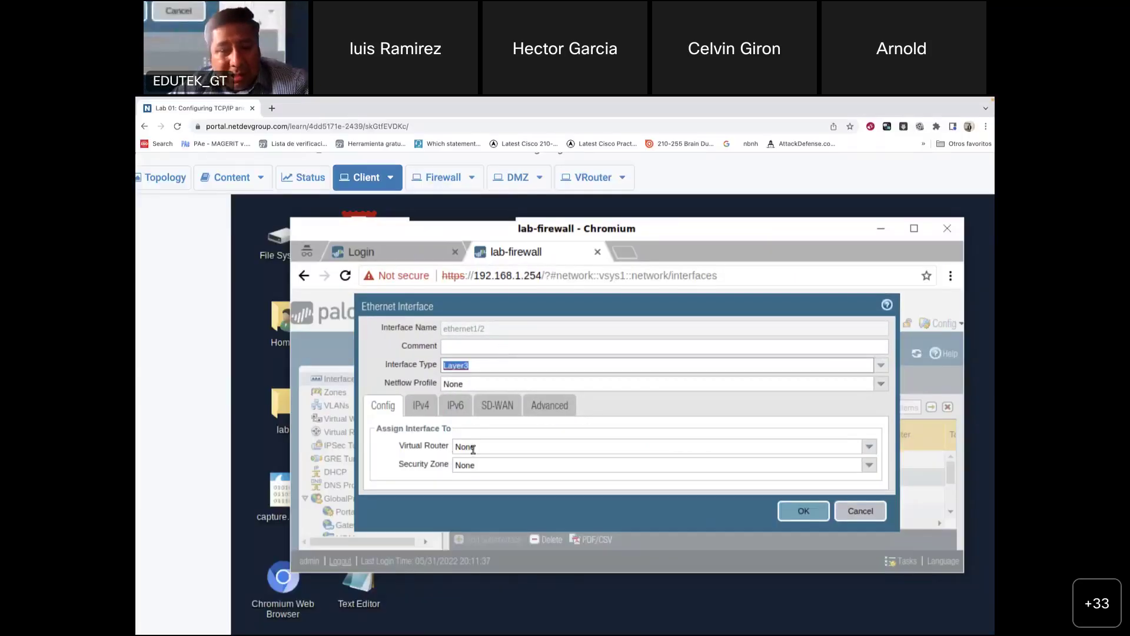
pyautogui.click(870, 471)
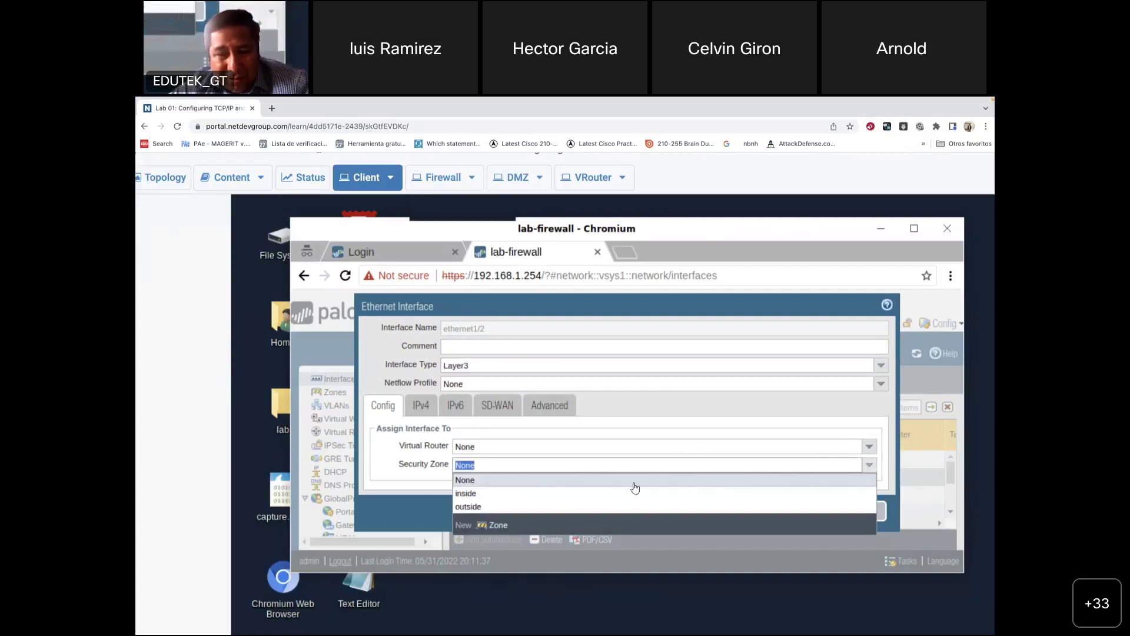
pyautogui.click(509, 498)
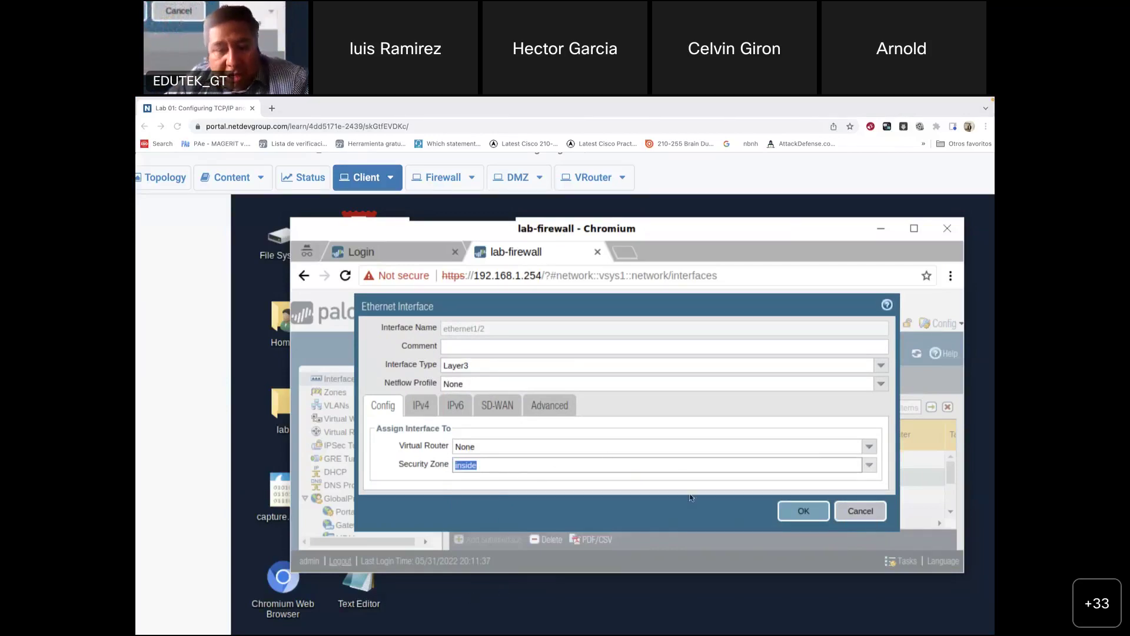
pyautogui.click(422, 408)
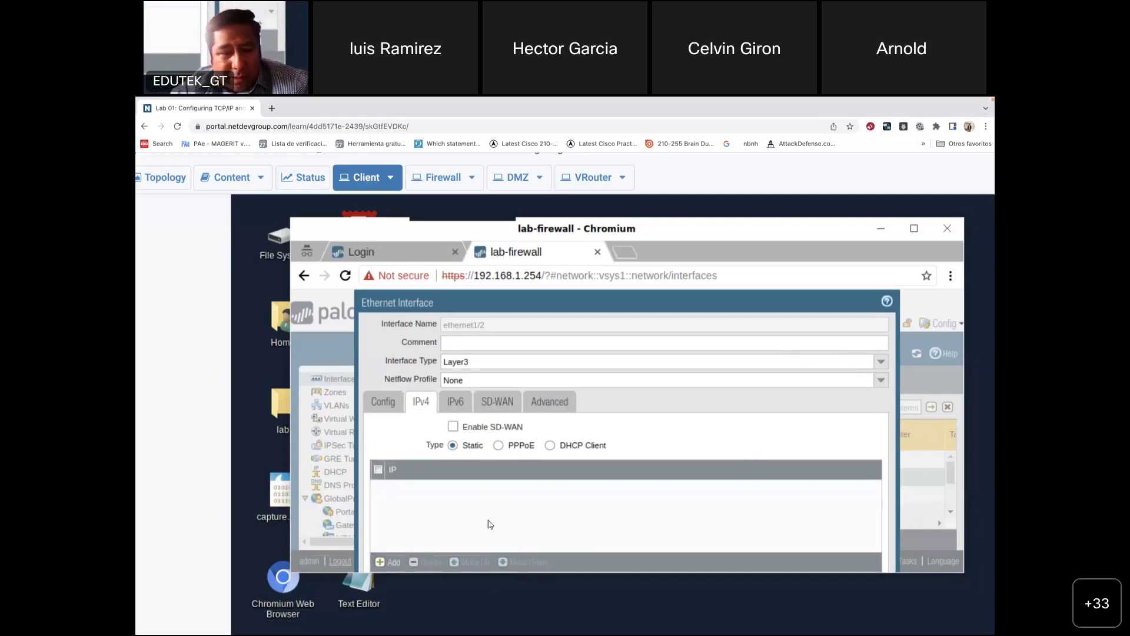
# Step: Add an IP row reading 192.168.1.1, abandoning the New Address object form
pyautogui.click(388, 562)
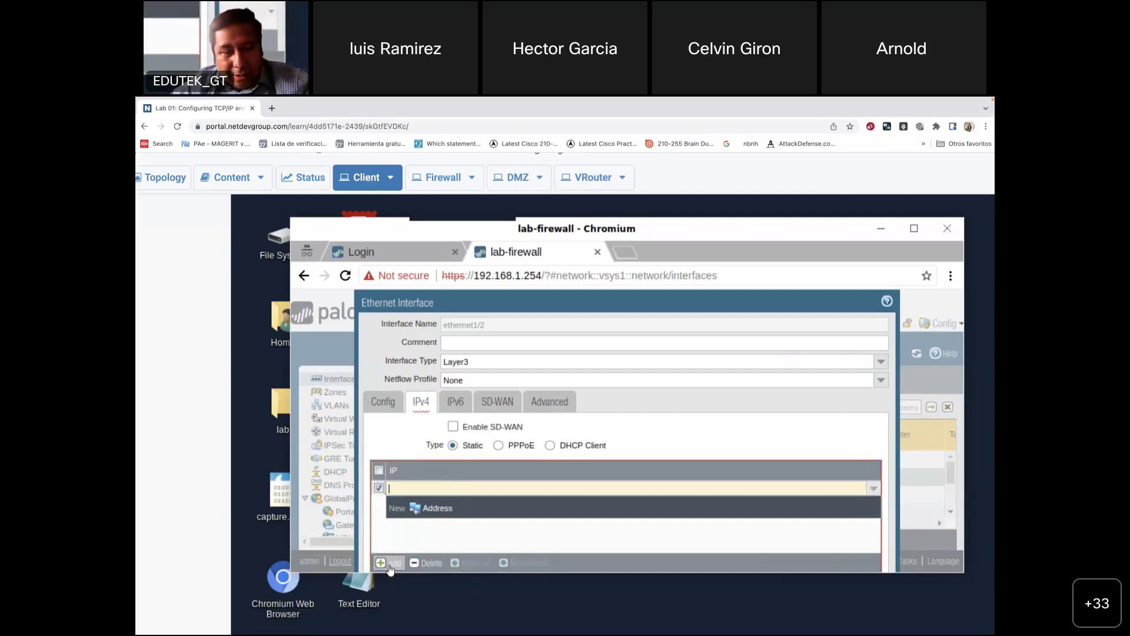
pyautogui.write('192.1')
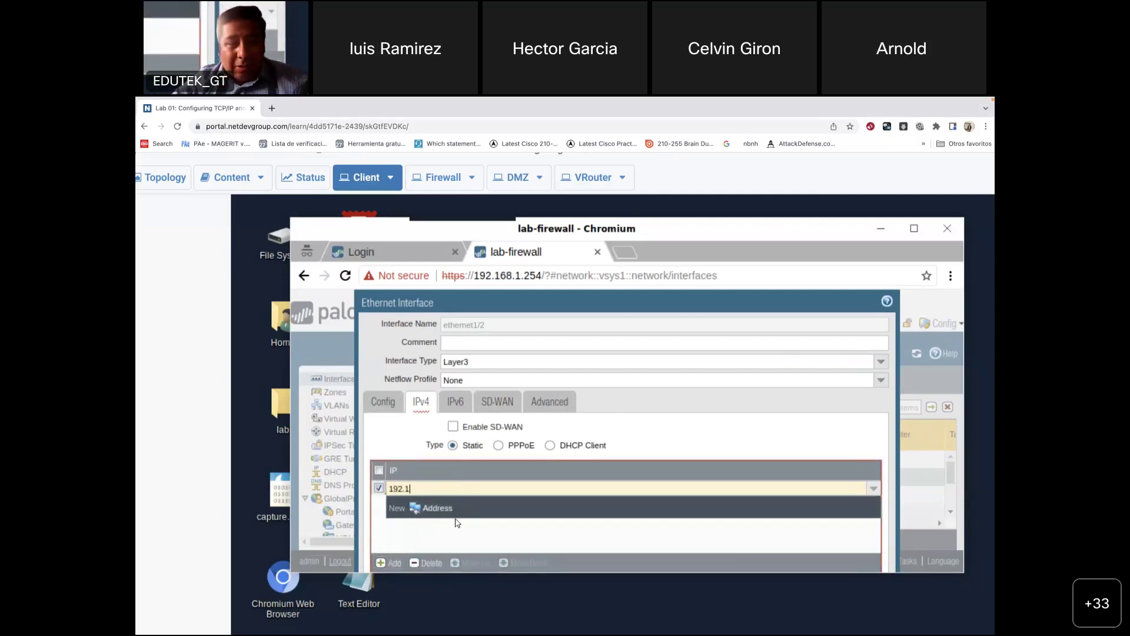
pyautogui.write('68.1')
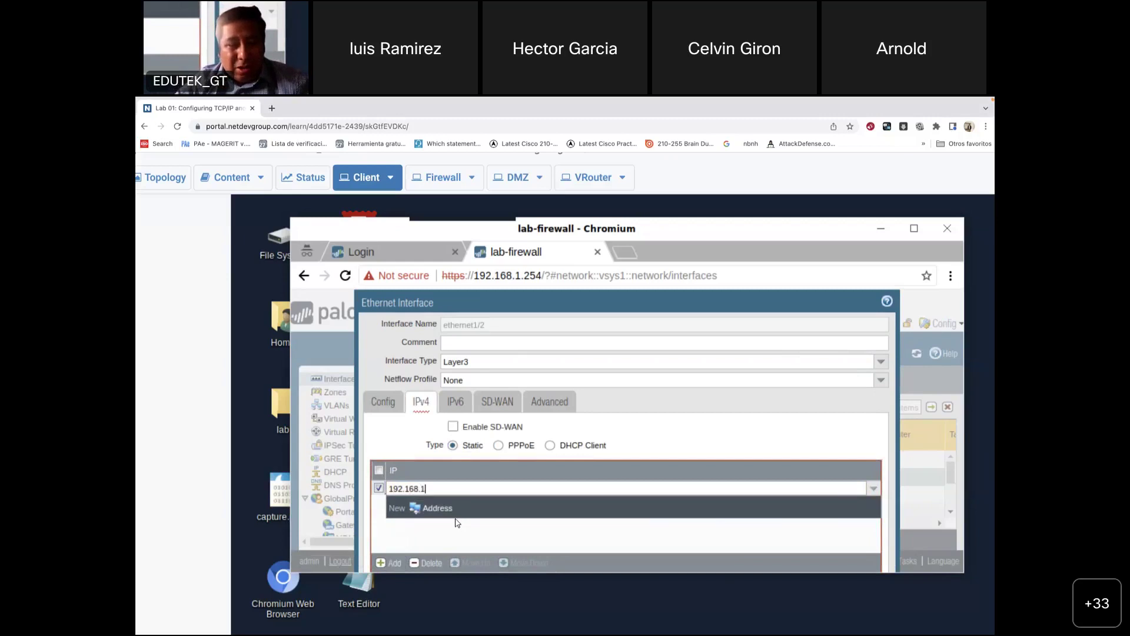
pyautogui.write('.1/')
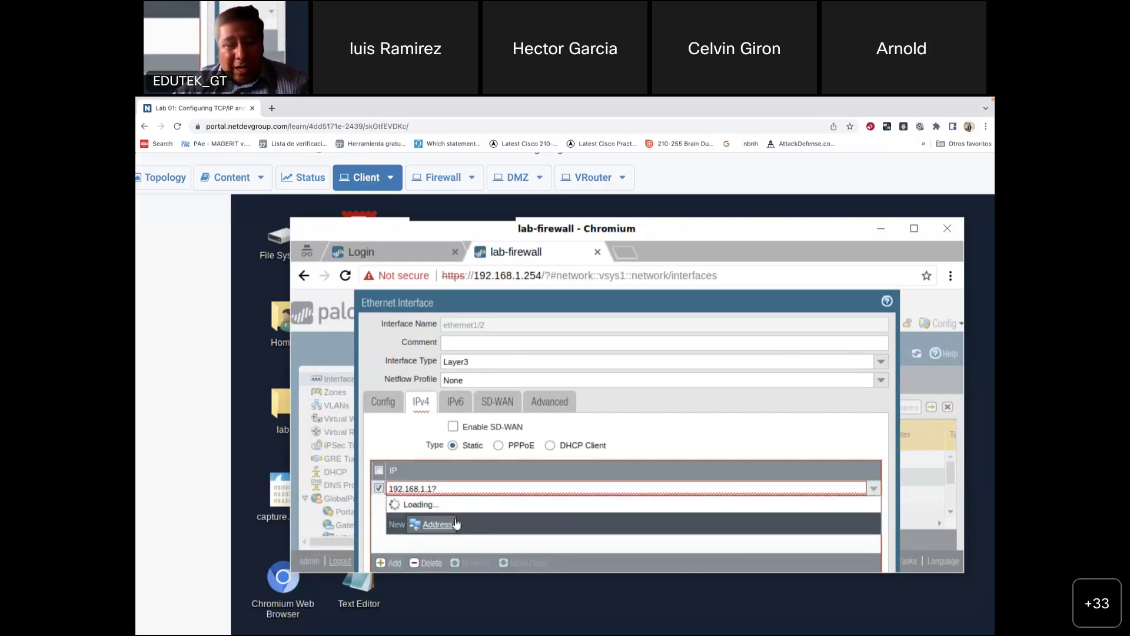
pyautogui.press('BackSpace')
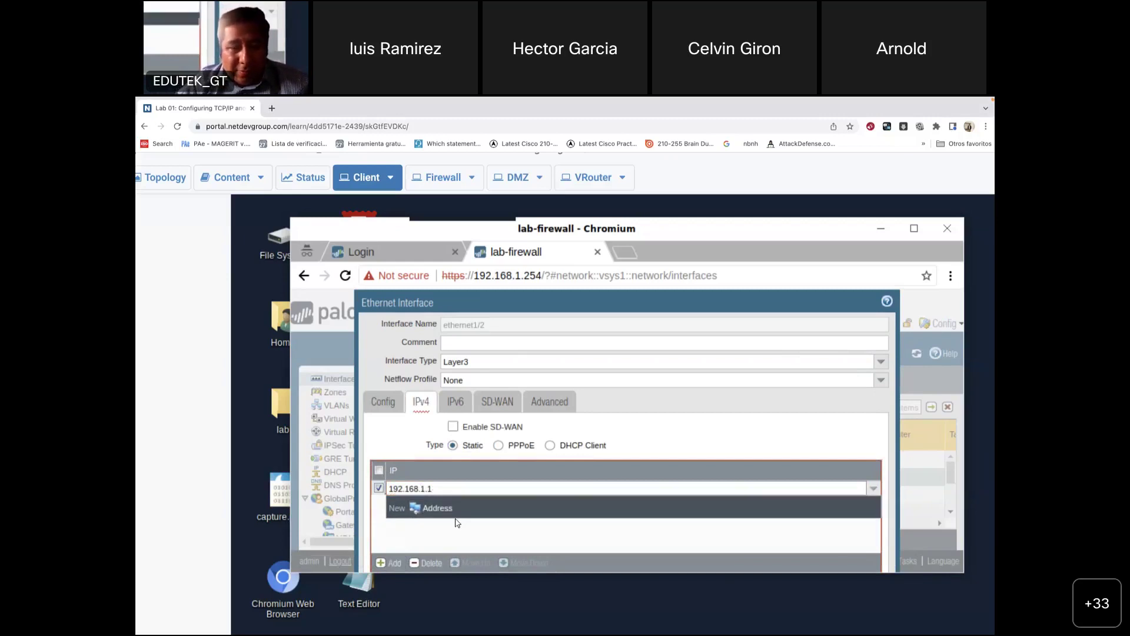
pyautogui.click(445, 510)
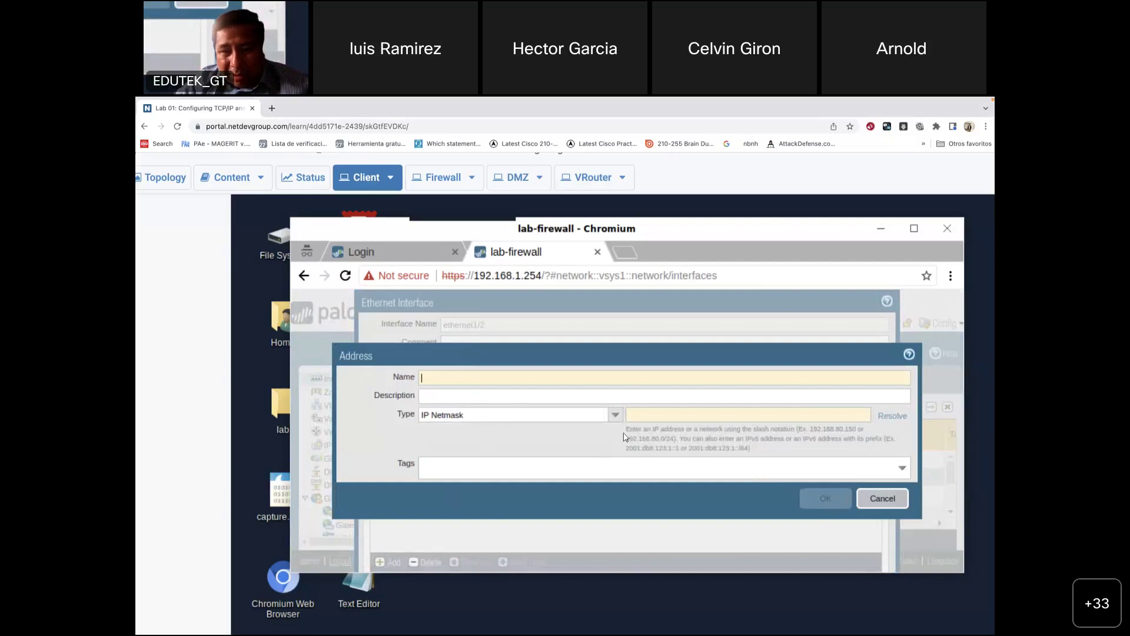
pyautogui.click(616, 417)
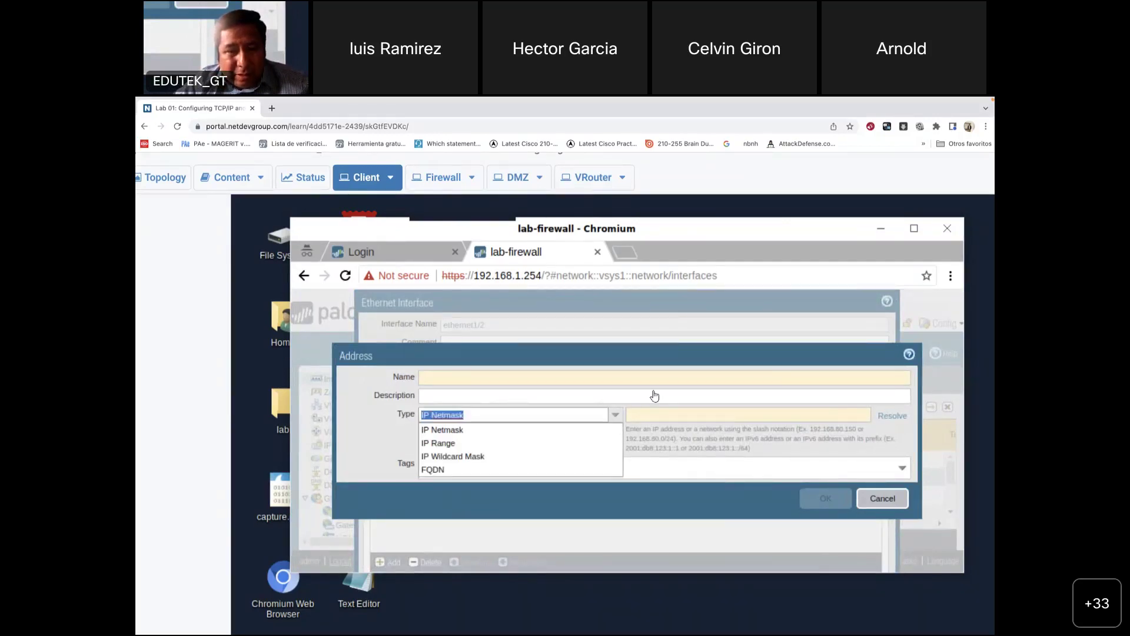
pyautogui.click(880, 500)
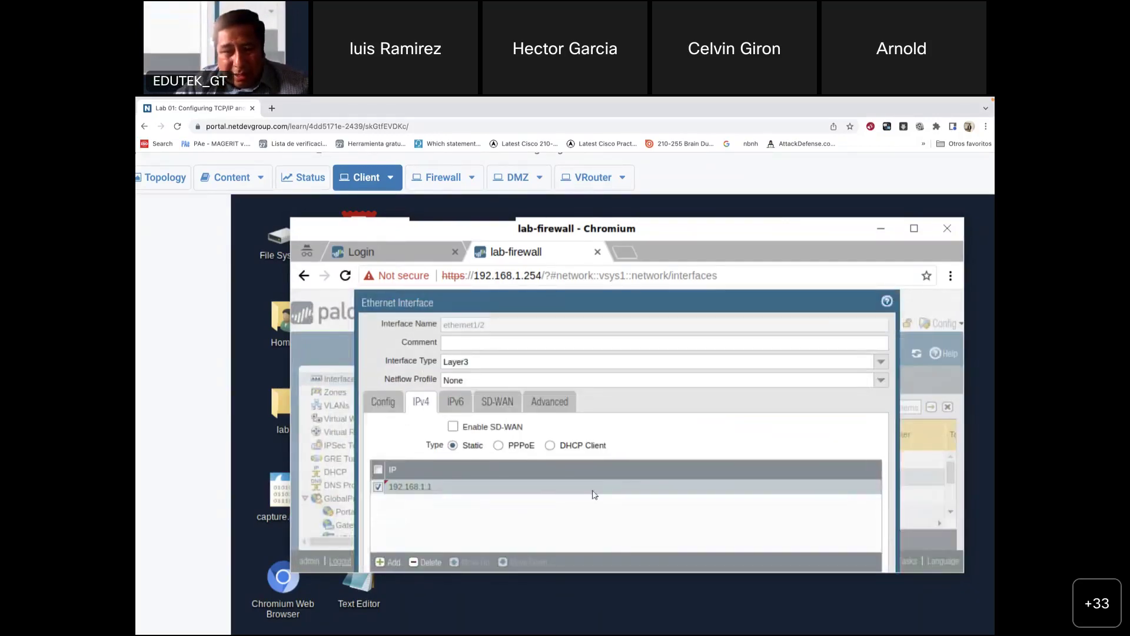
# Step: Re-edit the 192.168.1.1 entry to append a slash for the prefix length
pyautogui.click(411, 488)
pyautogui.click(443, 485)
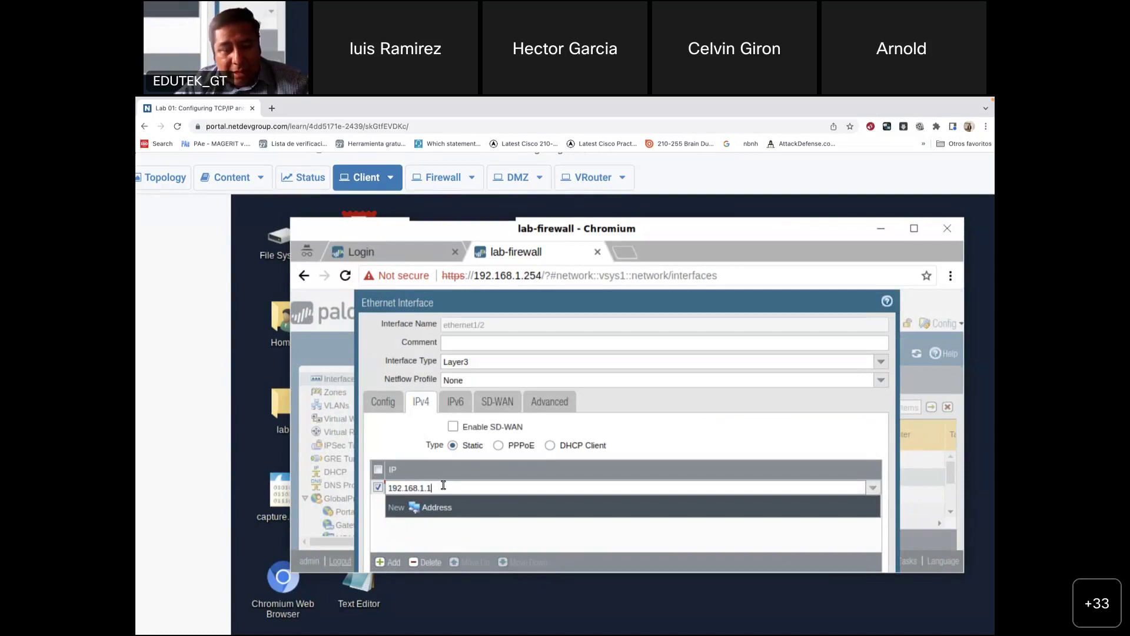
pyautogui.write('/')
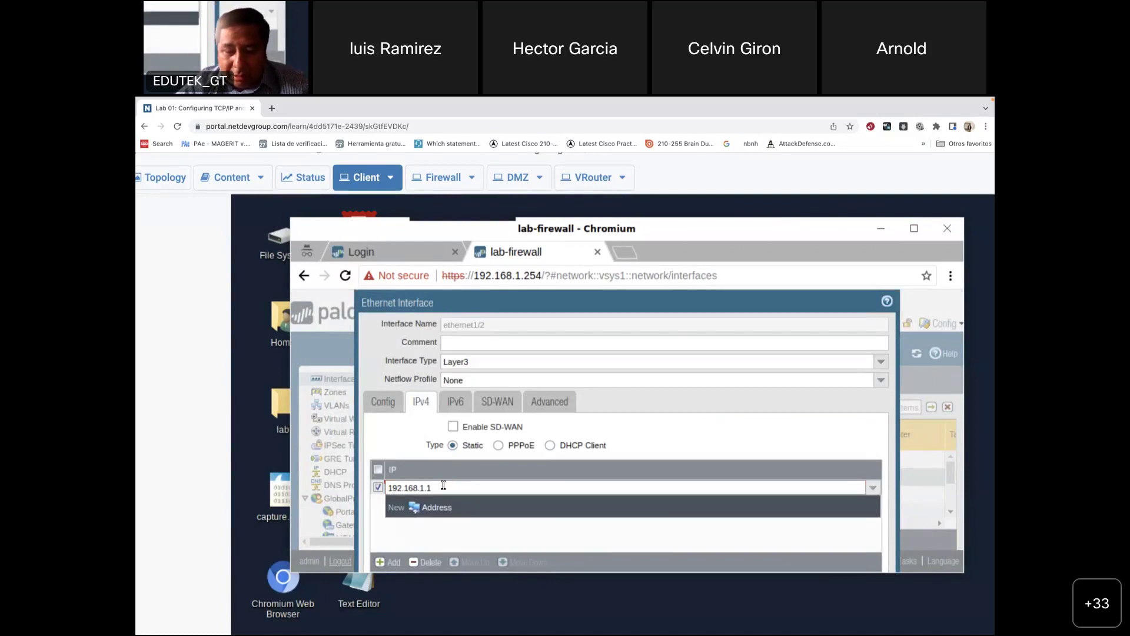
pyautogui.press('Return')
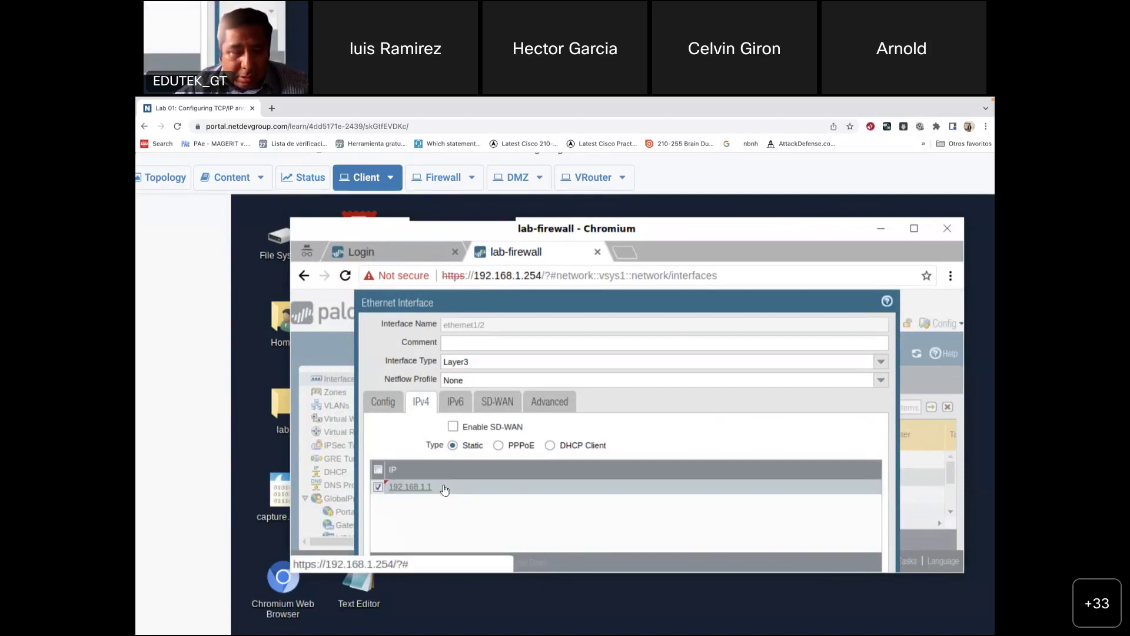
pyautogui.click(444, 489)
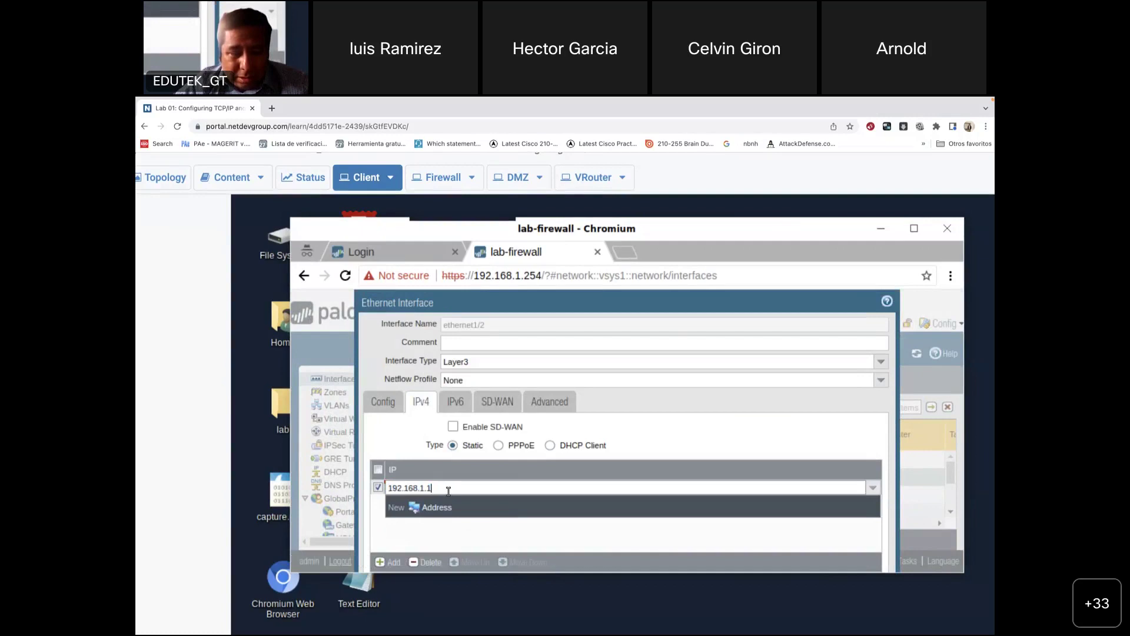
pyautogui.write('/')
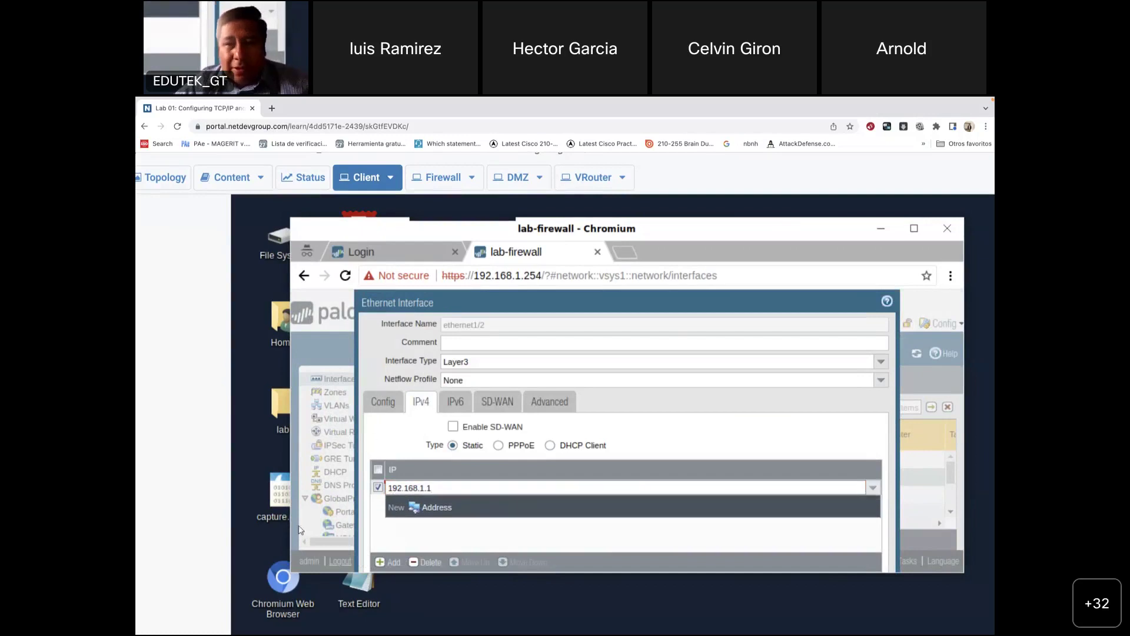
pyautogui.rightClick(259, 387)
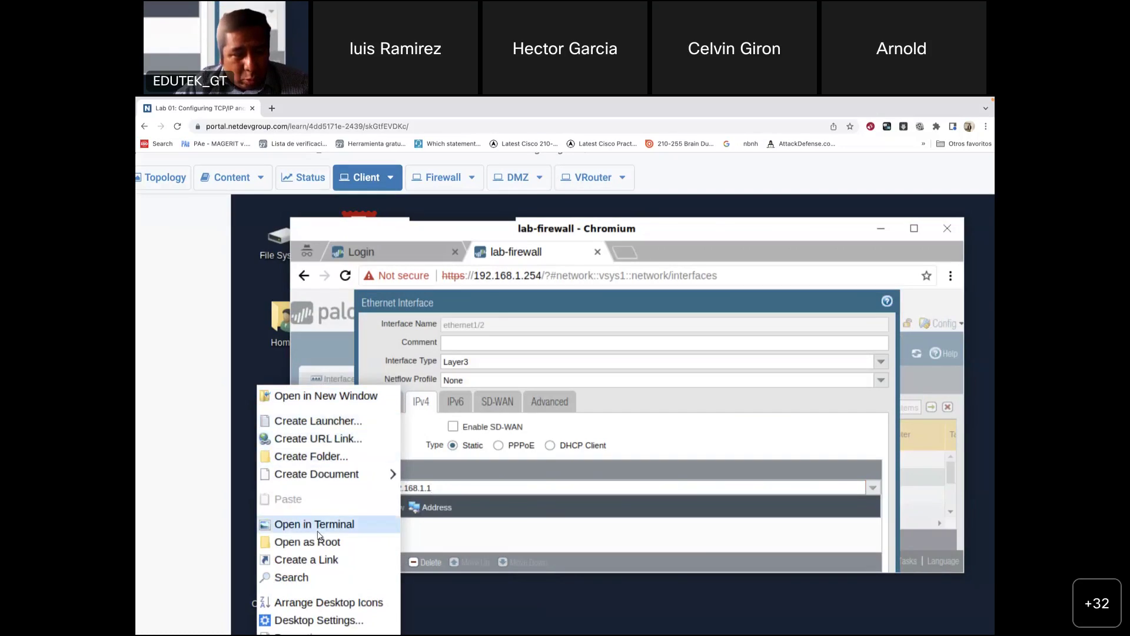
pyautogui.click(337, 621)
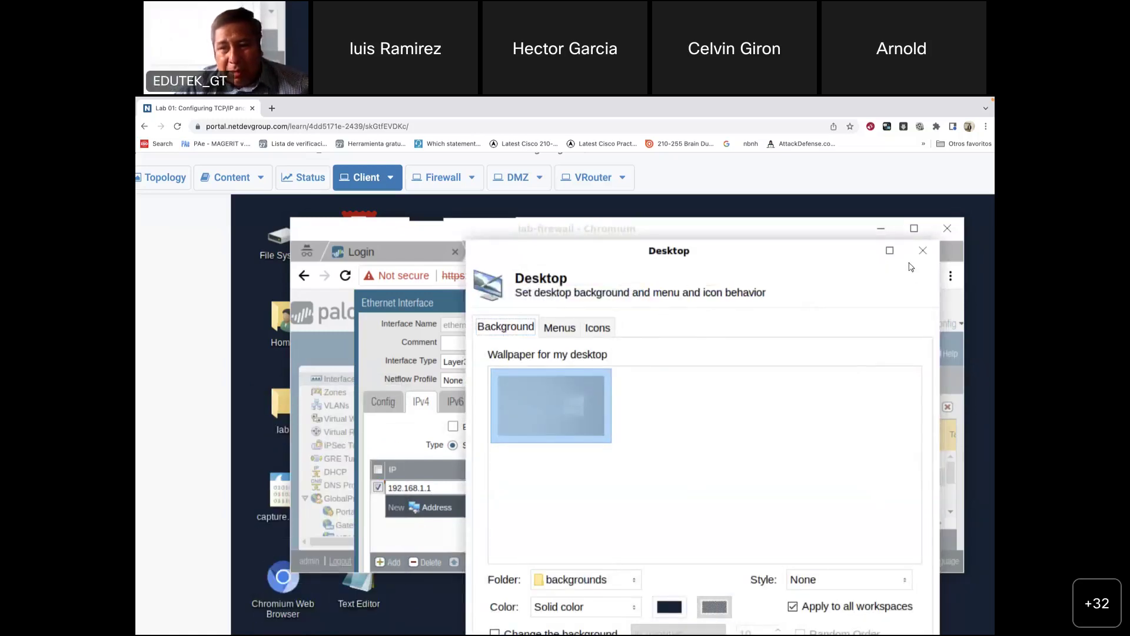
pyautogui.click(923, 250)
pyautogui.rightClick(257, 344)
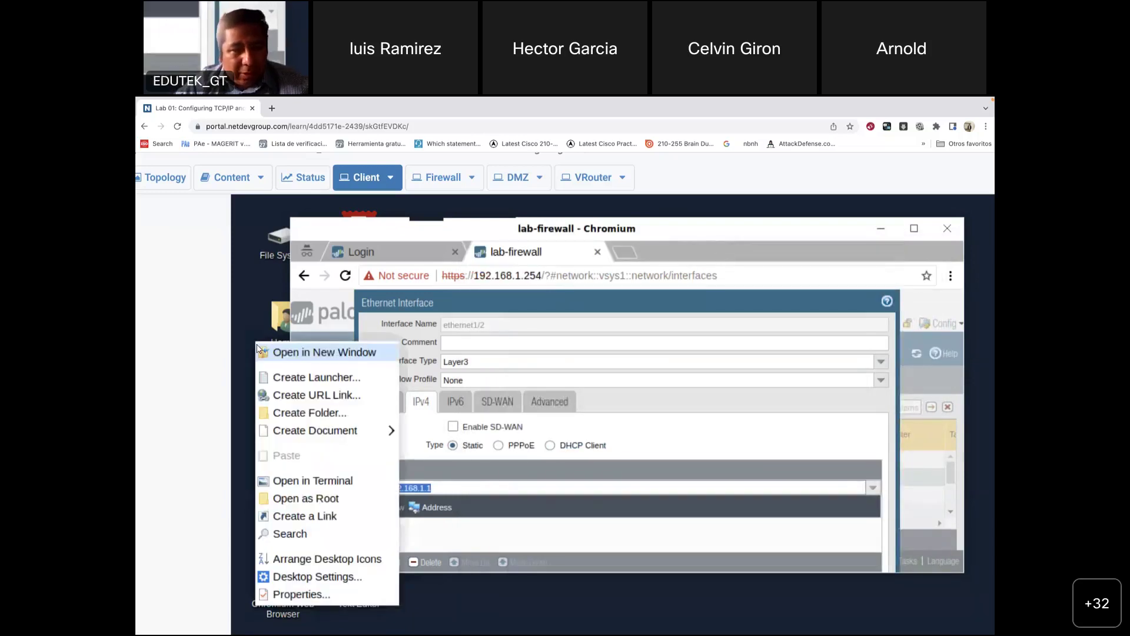
pyautogui.click(315, 595)
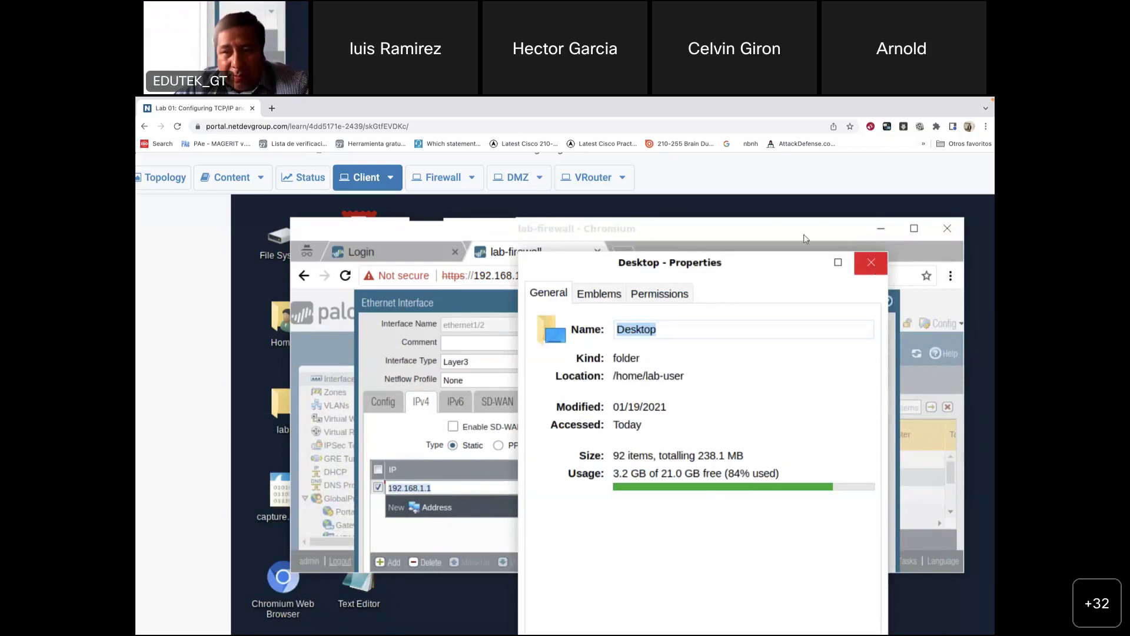
pyautogui.click(871, 262)
pyautogui.rightClick(241, 340)
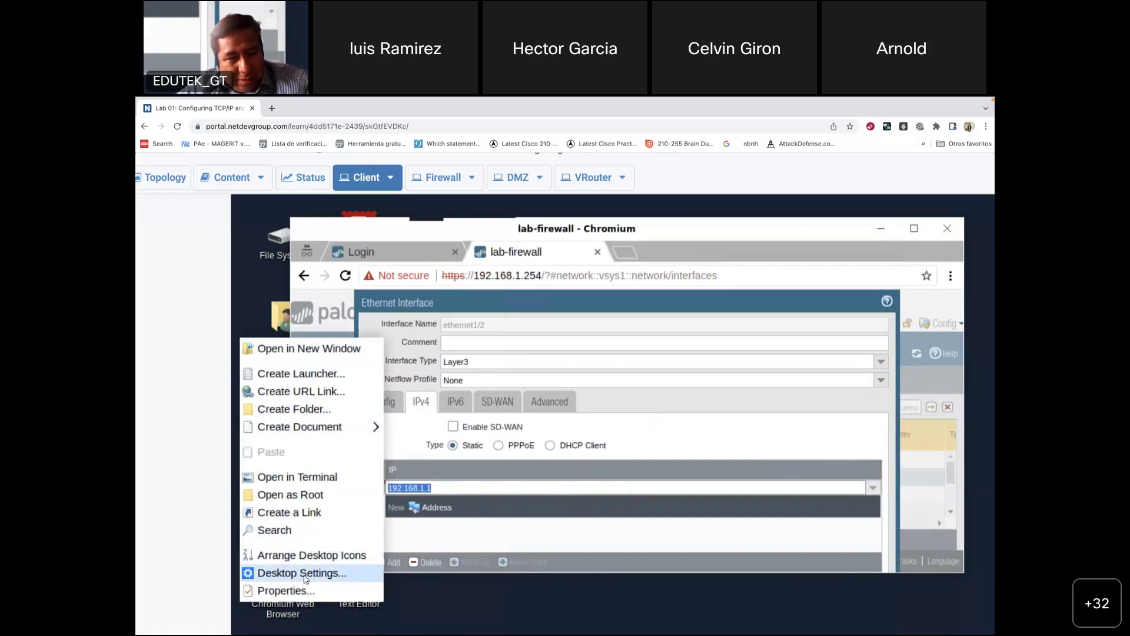
pyautogui.click(304, 579)
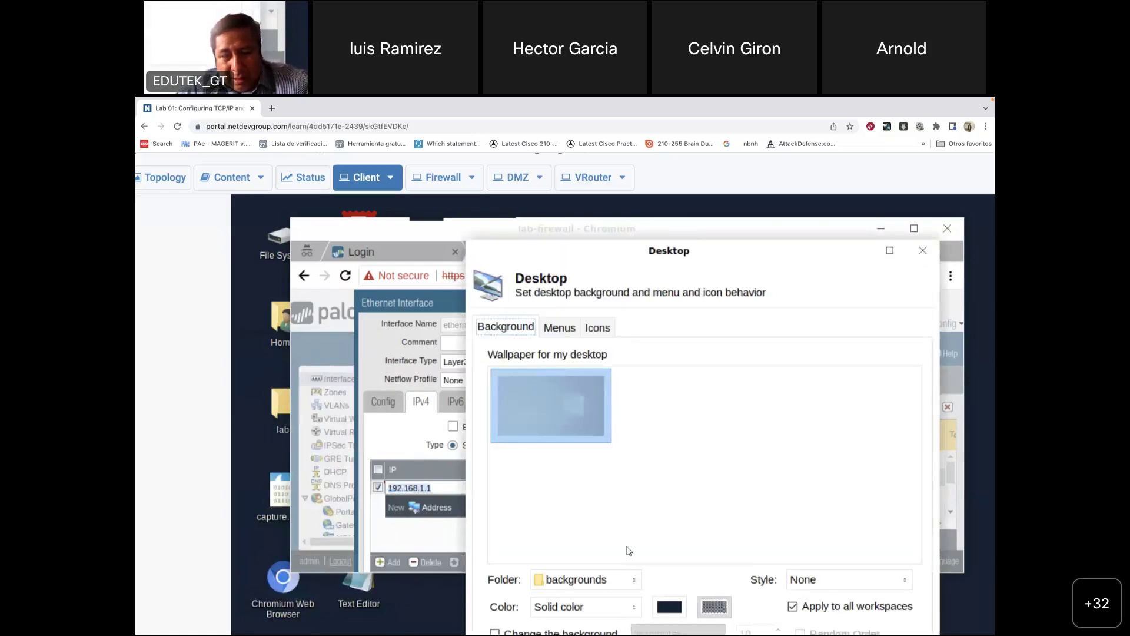
pyautogui.moveTo(743, 249); pyautogui.dragTo(593, 219)
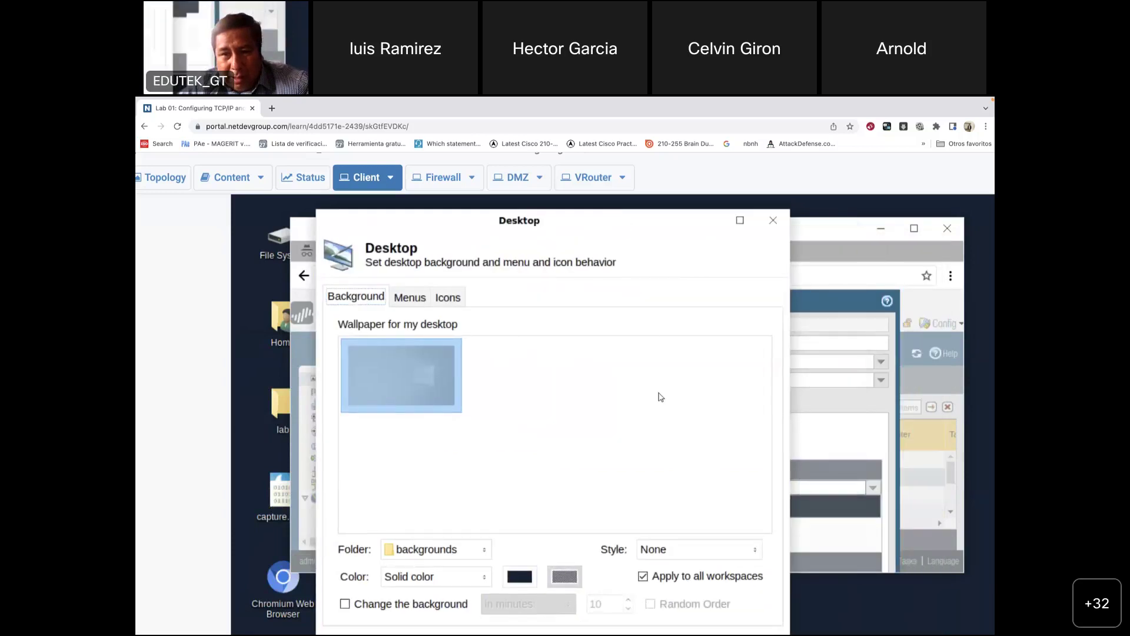
pyautogui.click(698, 556)
pyautogui.click(423, 307)
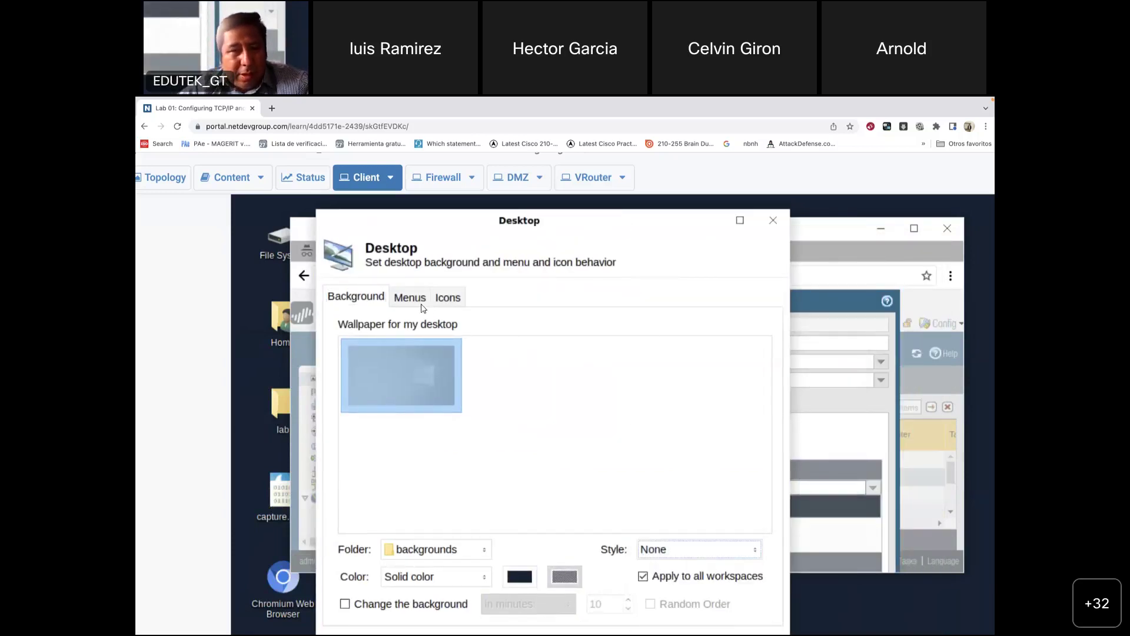
pyautogui.click(417, 302)
pyautogui.click(452, 300)
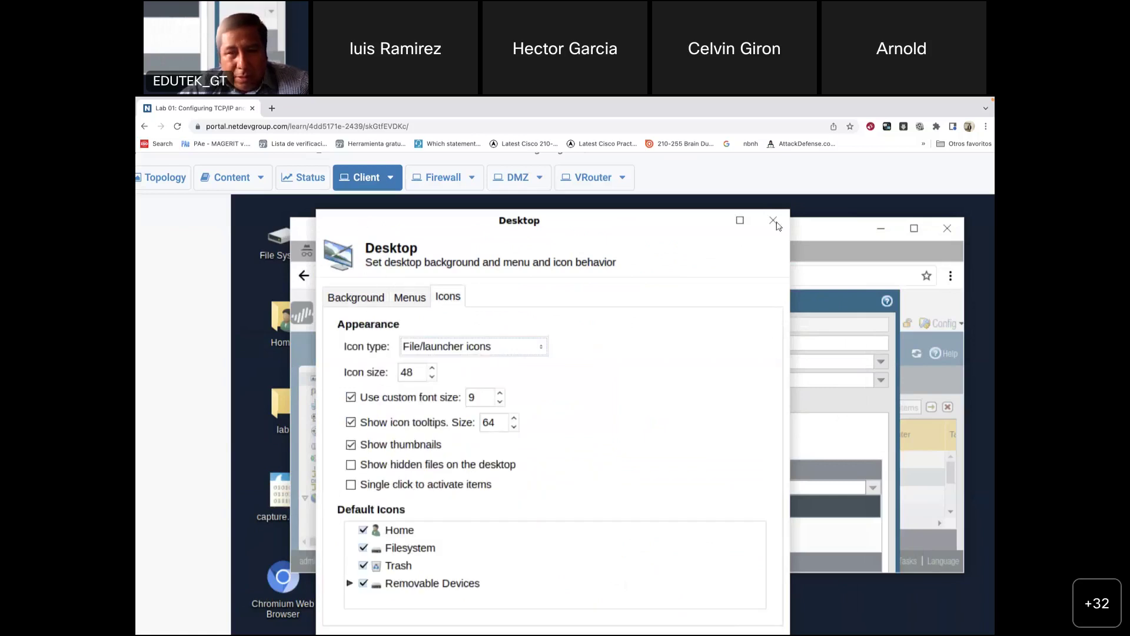
pyautogui.click(775, 224)
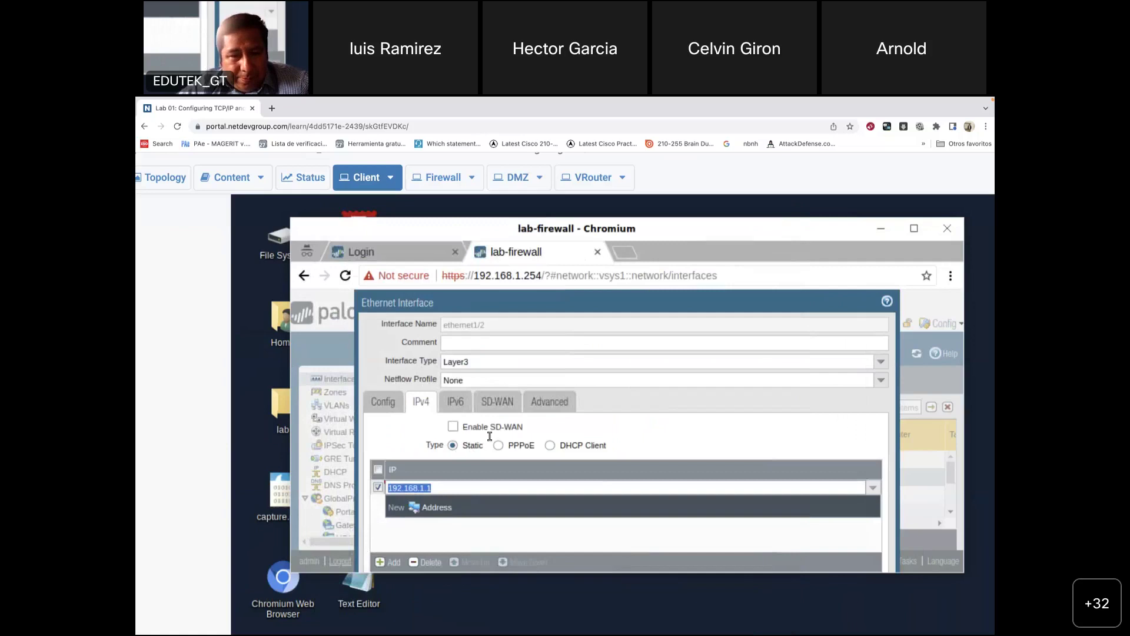
# Step: Confirm the 192.168.1.1 entry, check the zone and IPv6 settings, and launch a blank Mousepad document
pyautogui.click(483, 330)
pyautogui.click(384, 403)
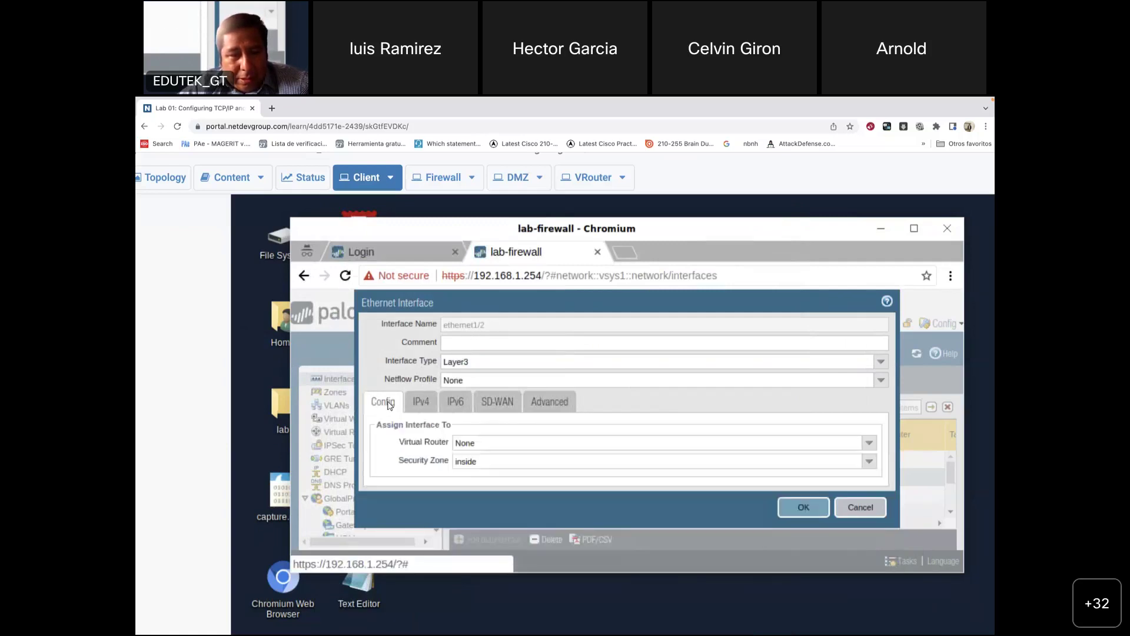
pyautogui.click(420, 405)
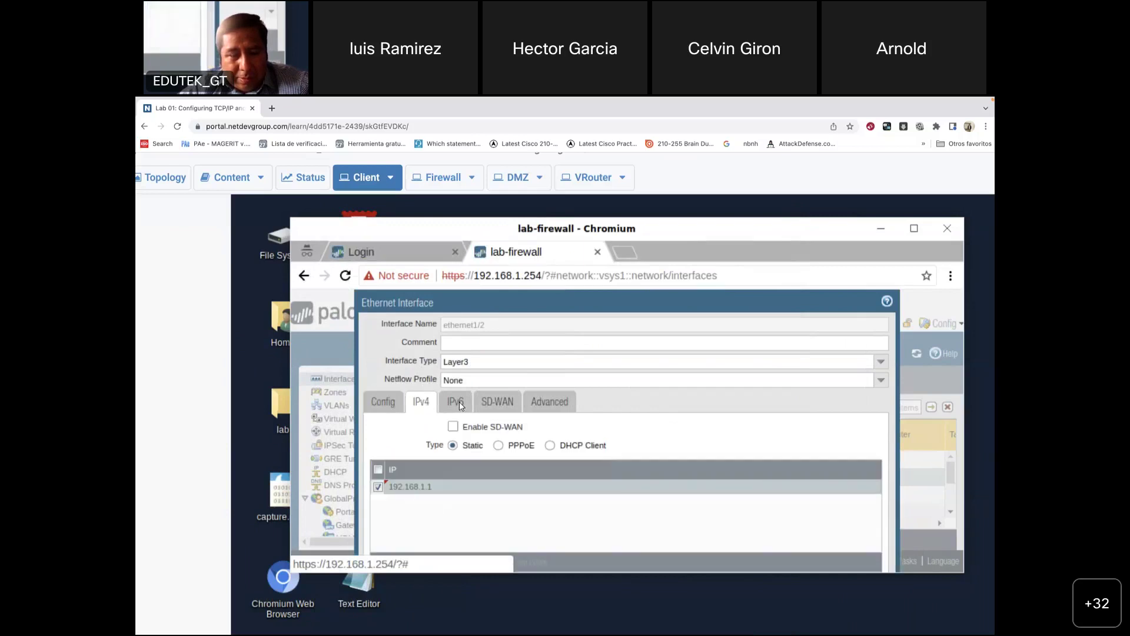
pyautogui.click(443, 405)
pyautogui.click(428, 408)
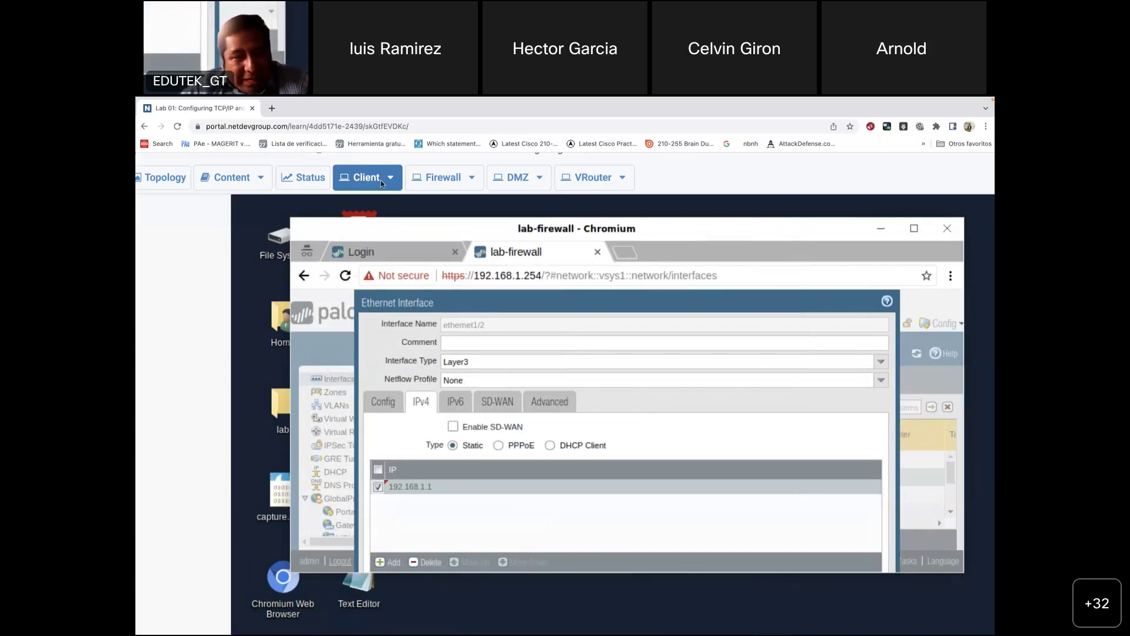
pyautogui.doubleClick(365, 576)
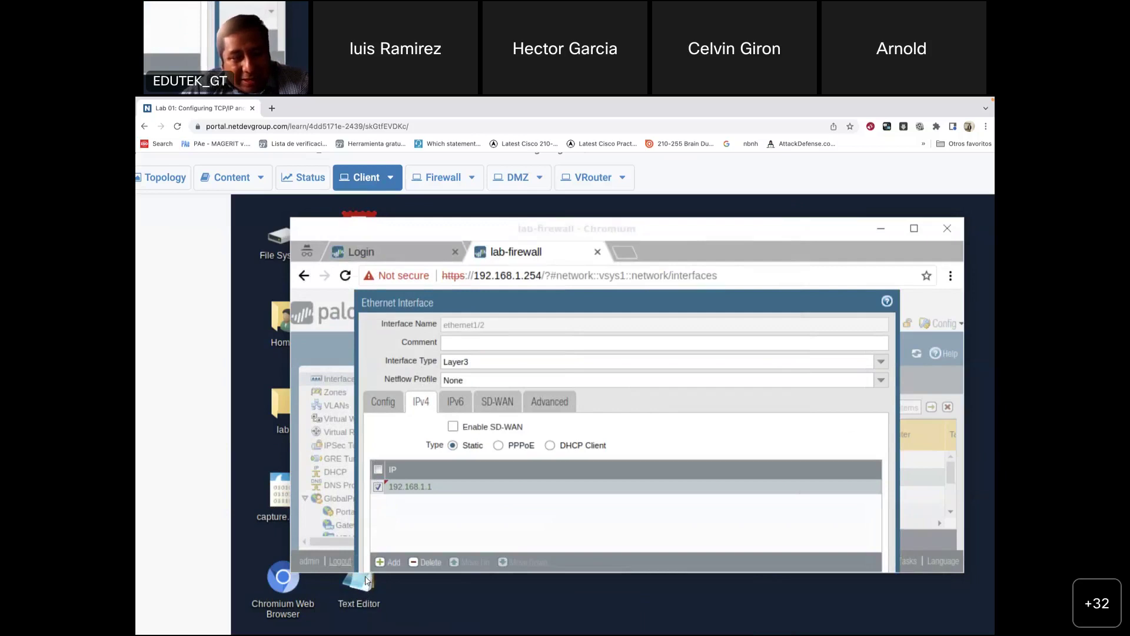
# Step: Centre the Mousepad window and look through its Tools and Edit menus
pyautogui.moveTo(820, 267); pyautogui.dragTo(624, 230)
pyautogui.click(645, 235)
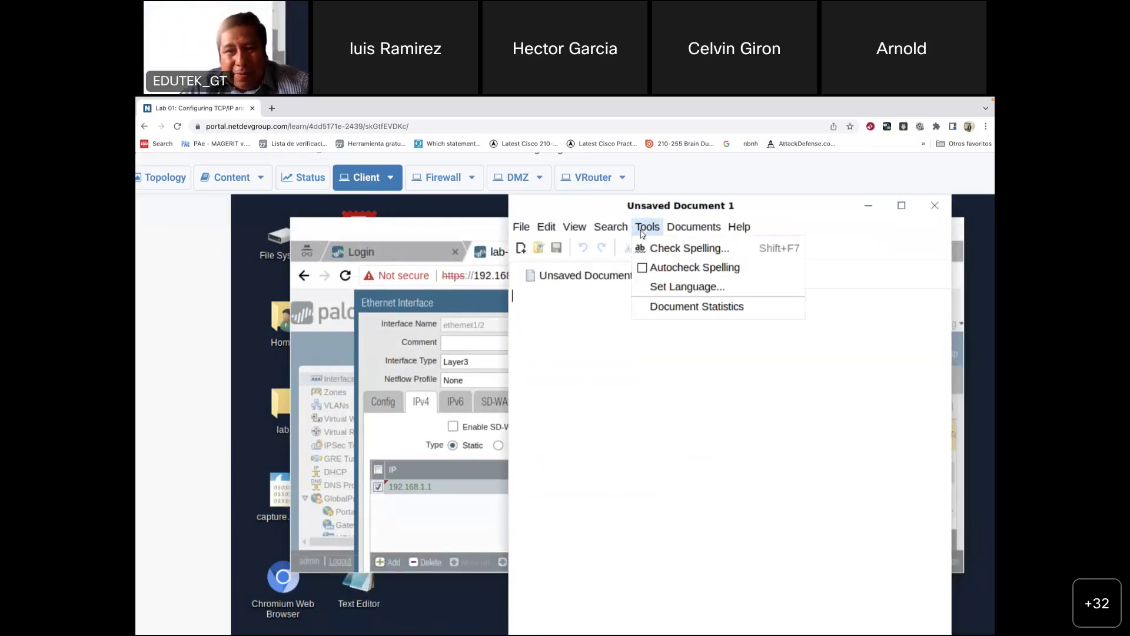
pyautogui.moveTo(617, 232)
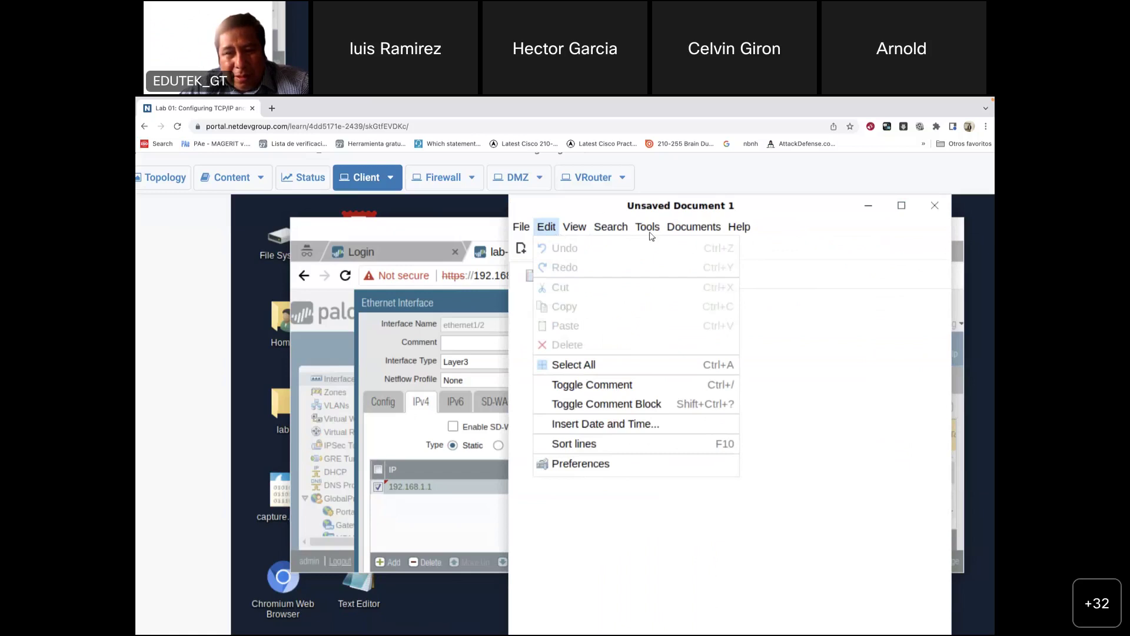
pyautogui.moveTo(668, 232)
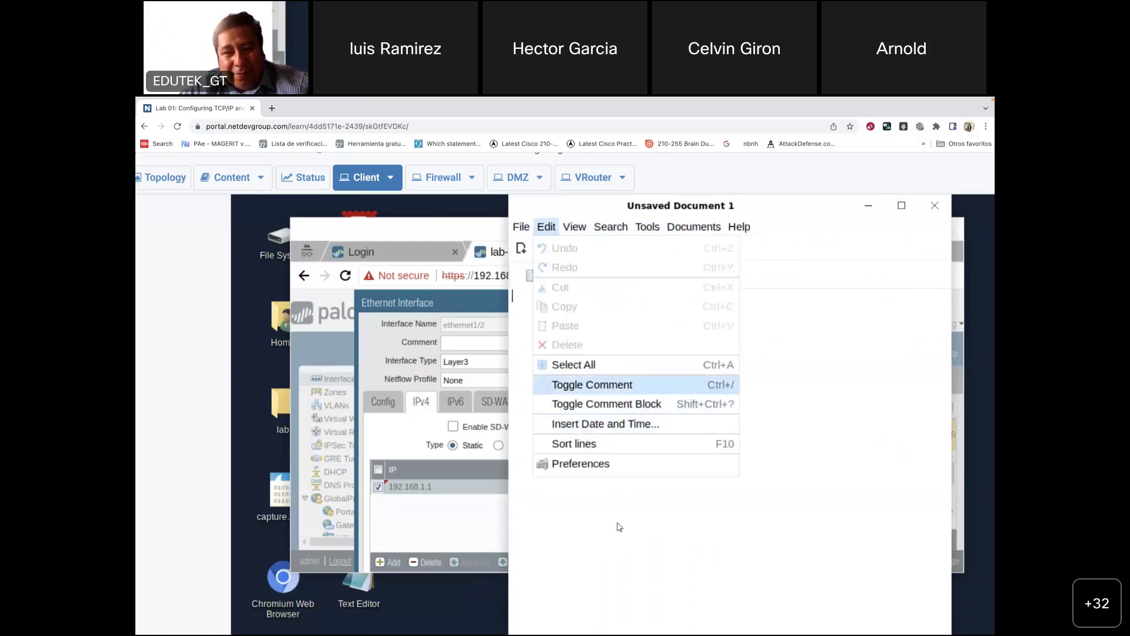
pyautogui.click(582, 532)
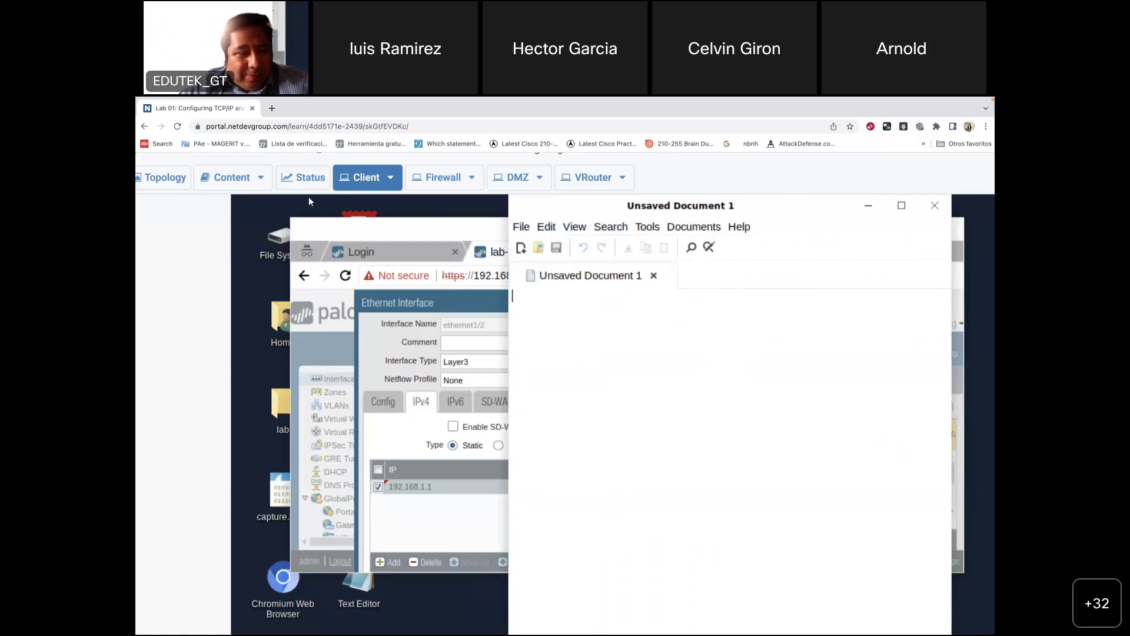
# Step: Bring the lab-firewall browser window back in front of the editor
pyautogui.click(254, 220)
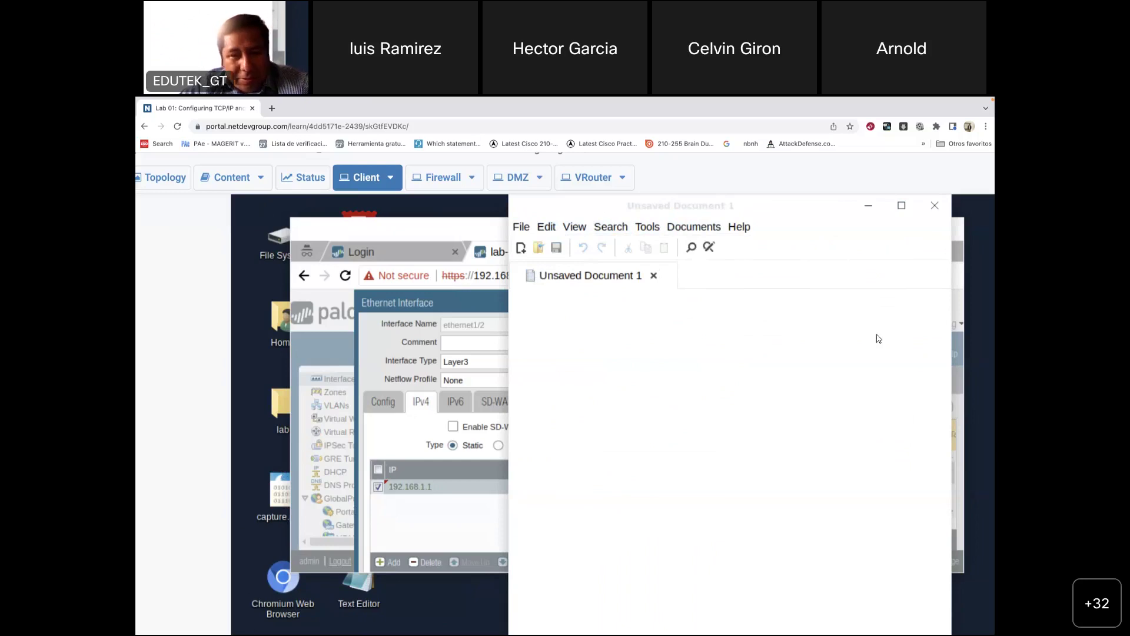
pyautogui.click(961, 281)
pyautogui.click(951, 276)
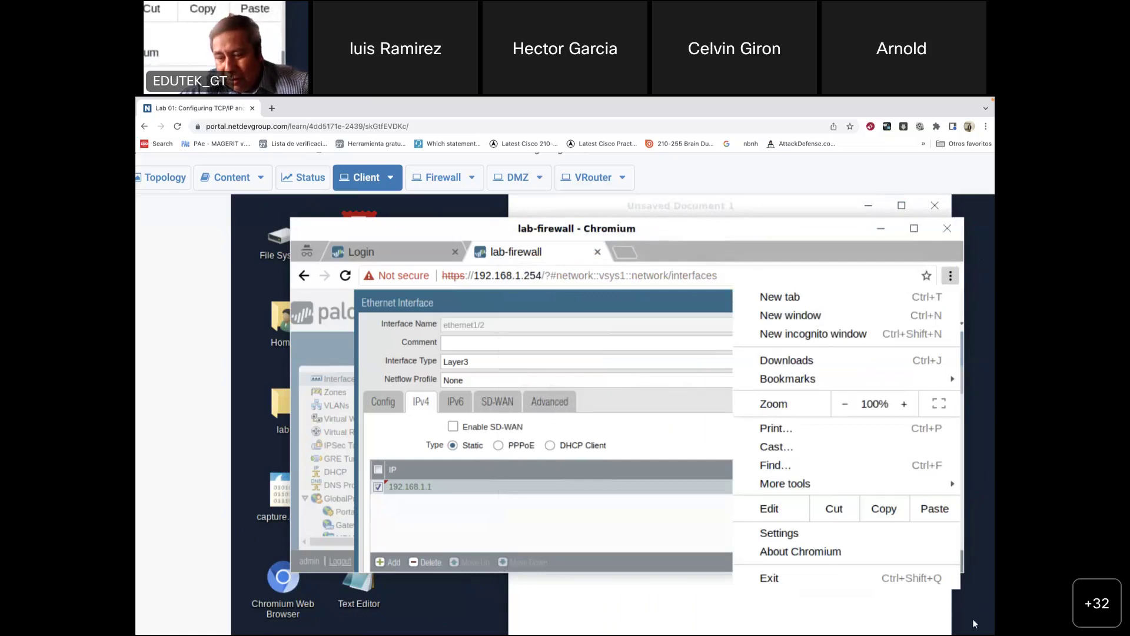
# Step: Reposition the browser and copy the firewall page address, discarding stray typed characters
pyautogui.click(430, 602)
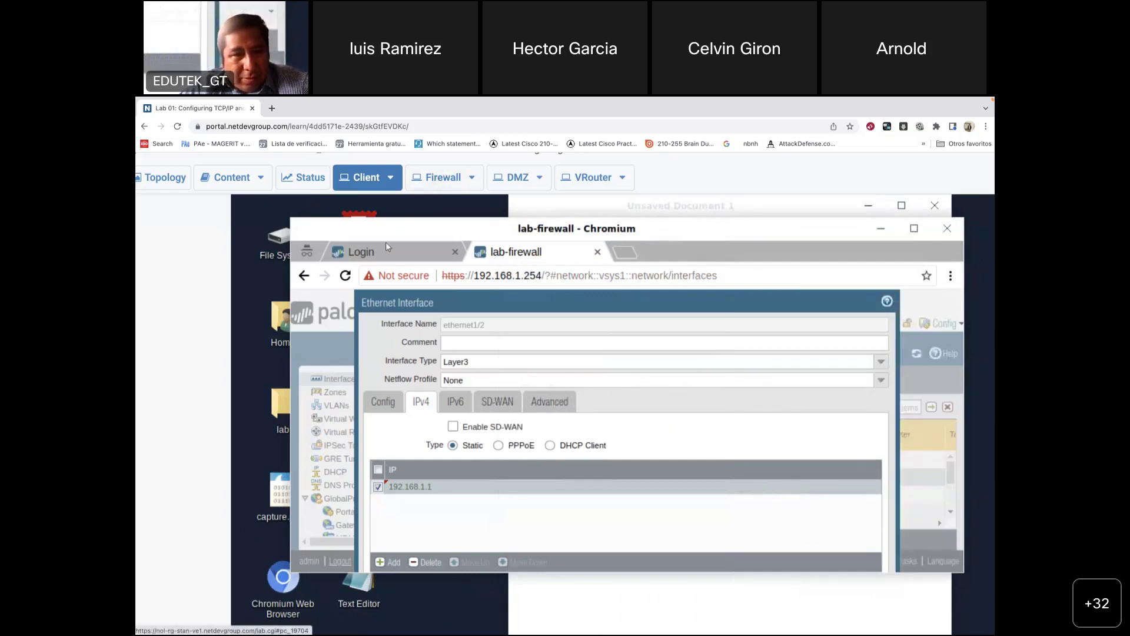
pyautogui.moveTo(387, 235); pyautogui.dragTo(425, 233)
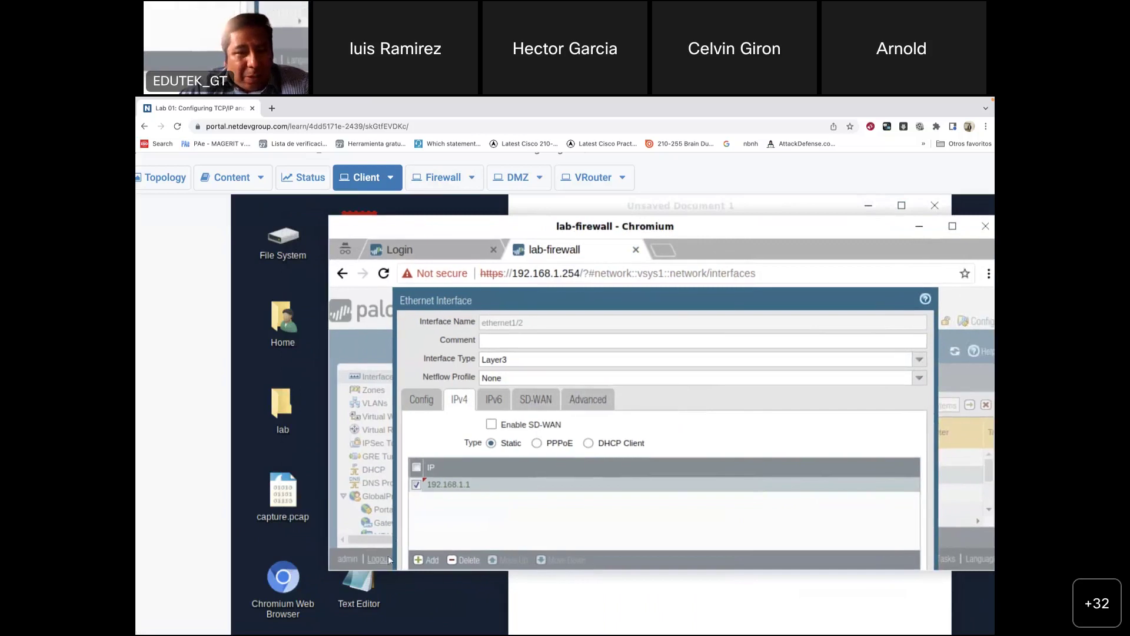
pyautogui.click(507, 275)
pyautogui.click(513, 275)
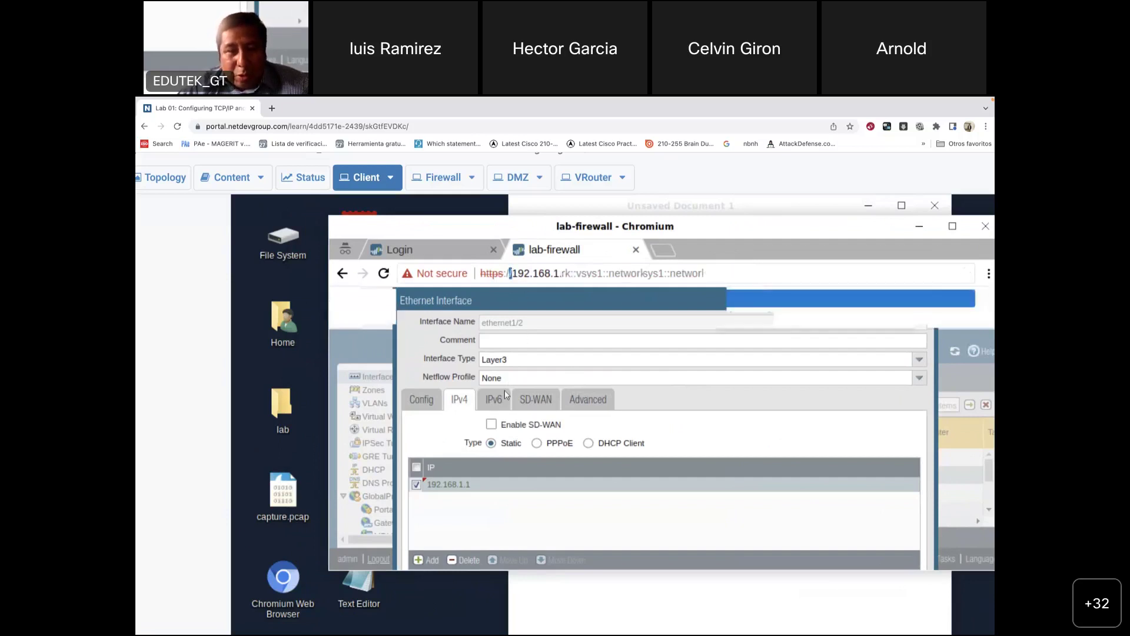
pyautogui.write('ccccccccccccccccccccccccccccccccccc')
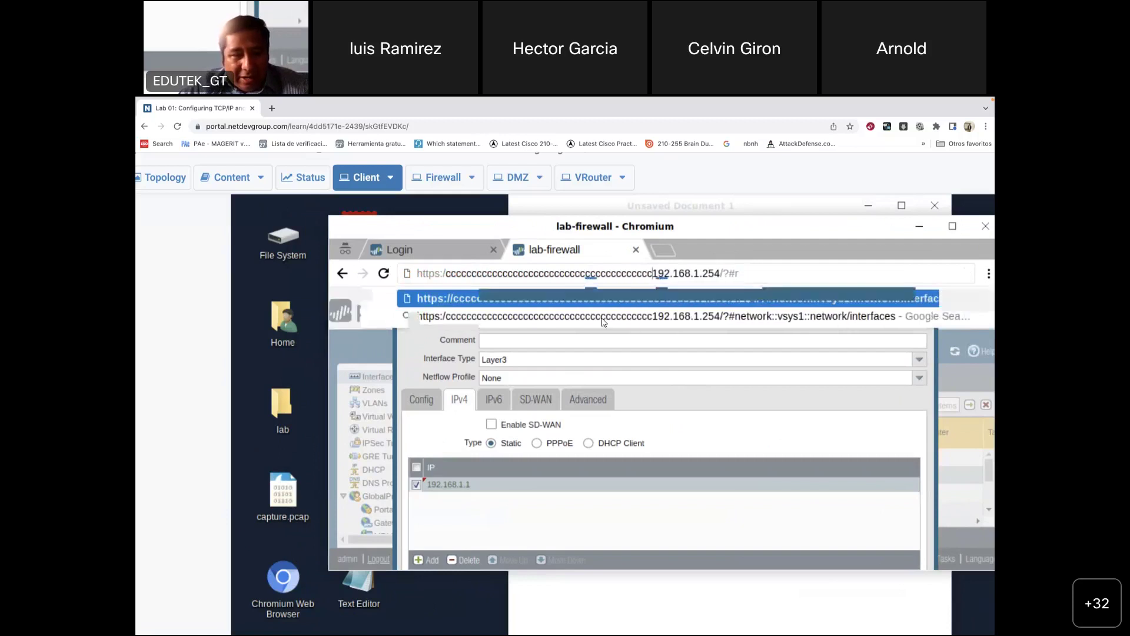
pyautogui.press('Escape')
pyautogui.press('Escape')
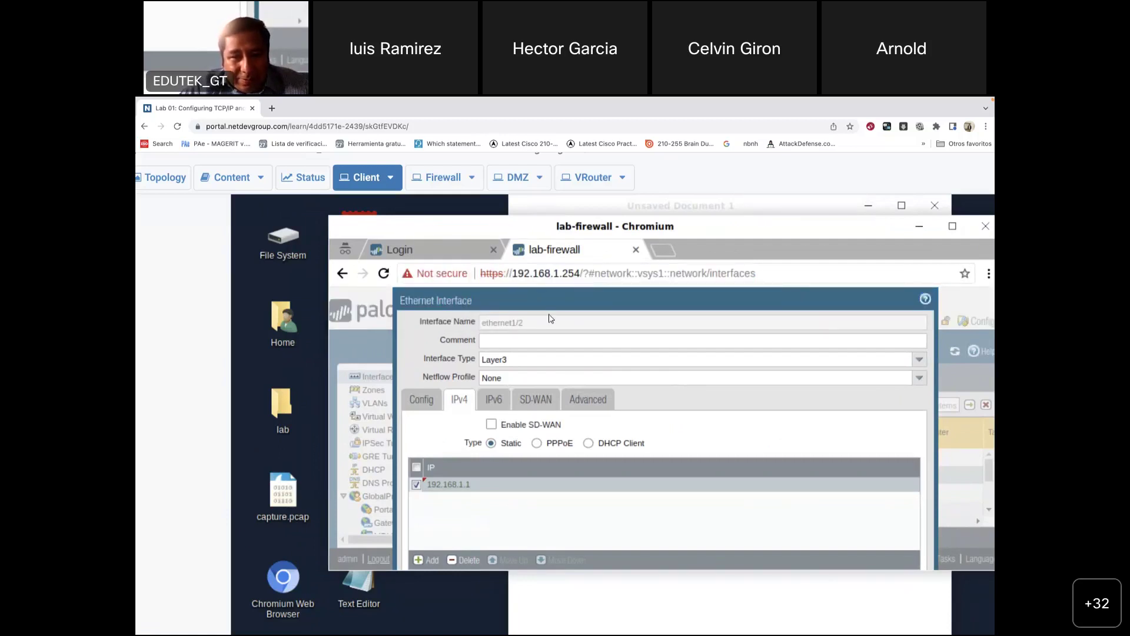
pyautogui.rightClick(513, 276)
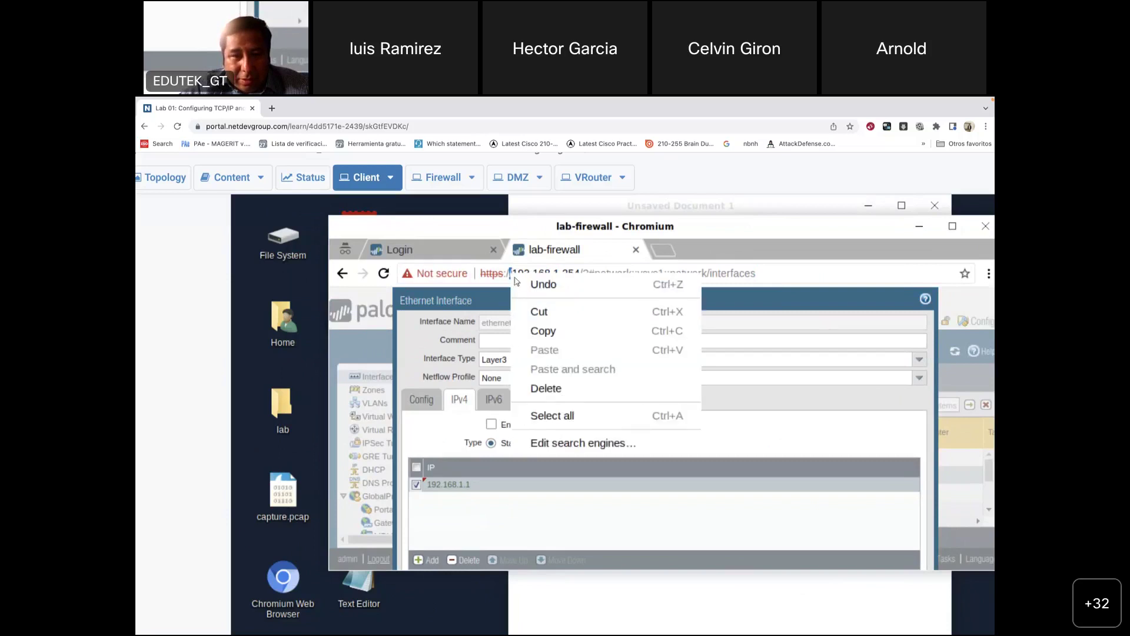
pyautogui.click(541, 329)
# Step: Edit the IP cell to read 192.168.1.1/24, removing stray characters, and commit it
pyautogui.click(462, 484)
pyautogui.click(465, 485)
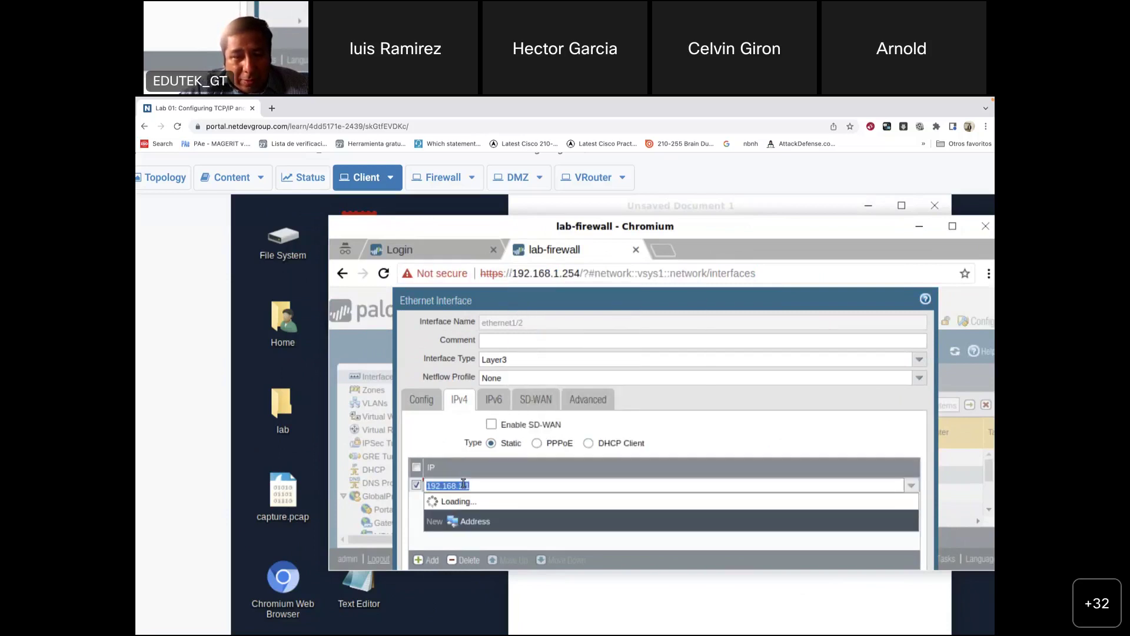
pyautogui.click(482, 489)
pyautogui.write('vvvvvvvvvvvvvvvvvvvvvvvv')
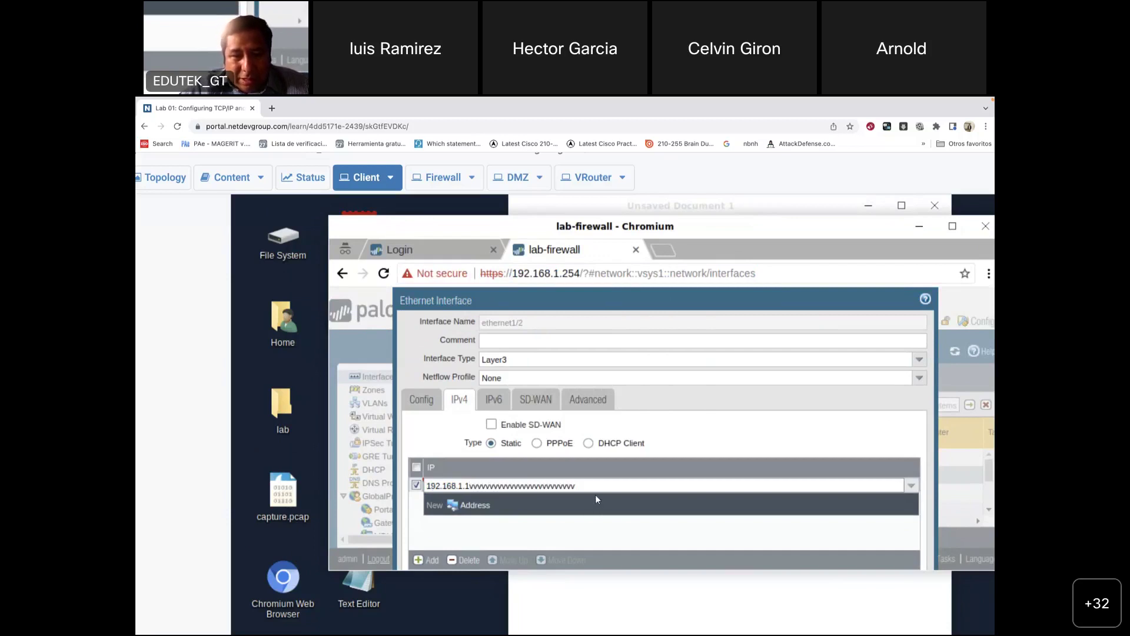
pyautogui.tripleClick(582, 485)
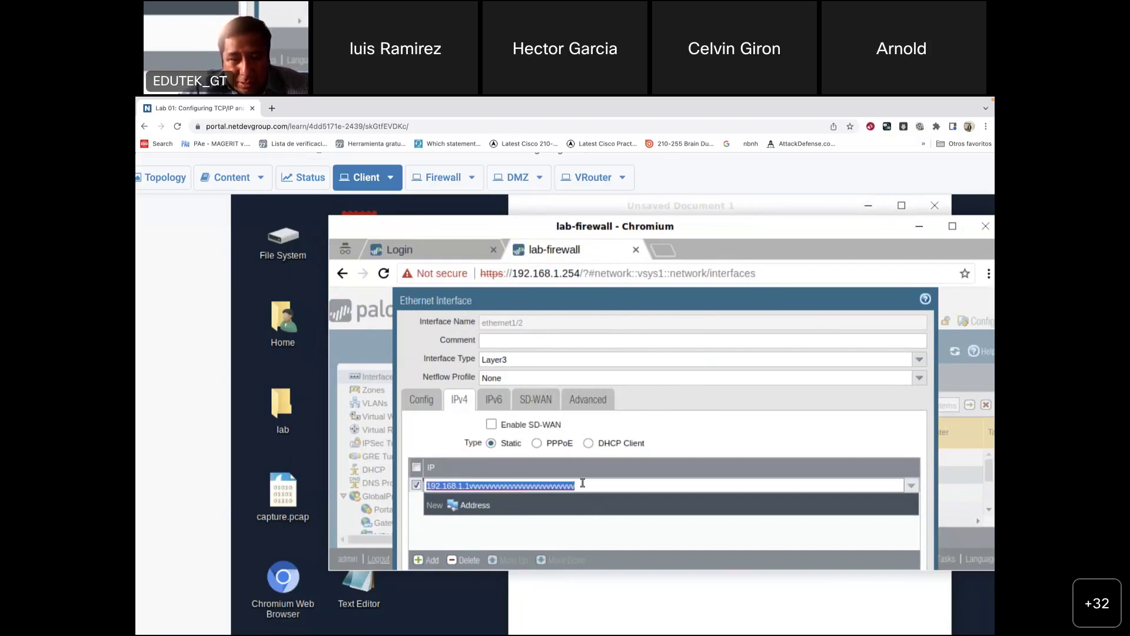
pyautogui.click(495, 485)
pyautogui.moveTo(473, 485); pyautogui.dragTo(592, 488)
pyautogui.press('BackSpace')
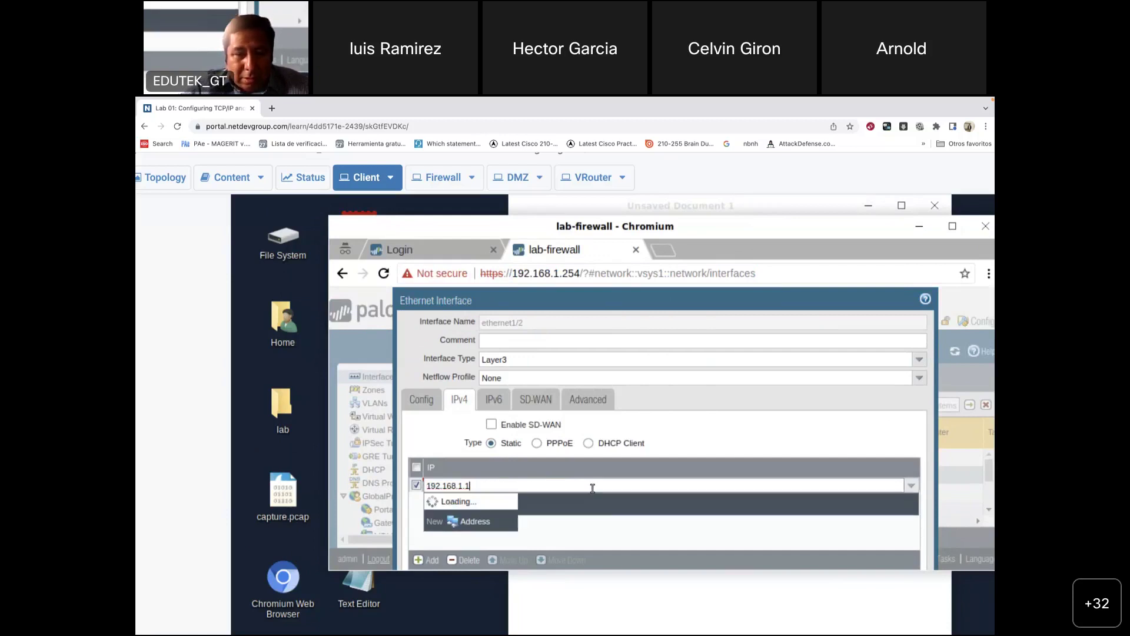
pyautogui.rightClick(592, 488)
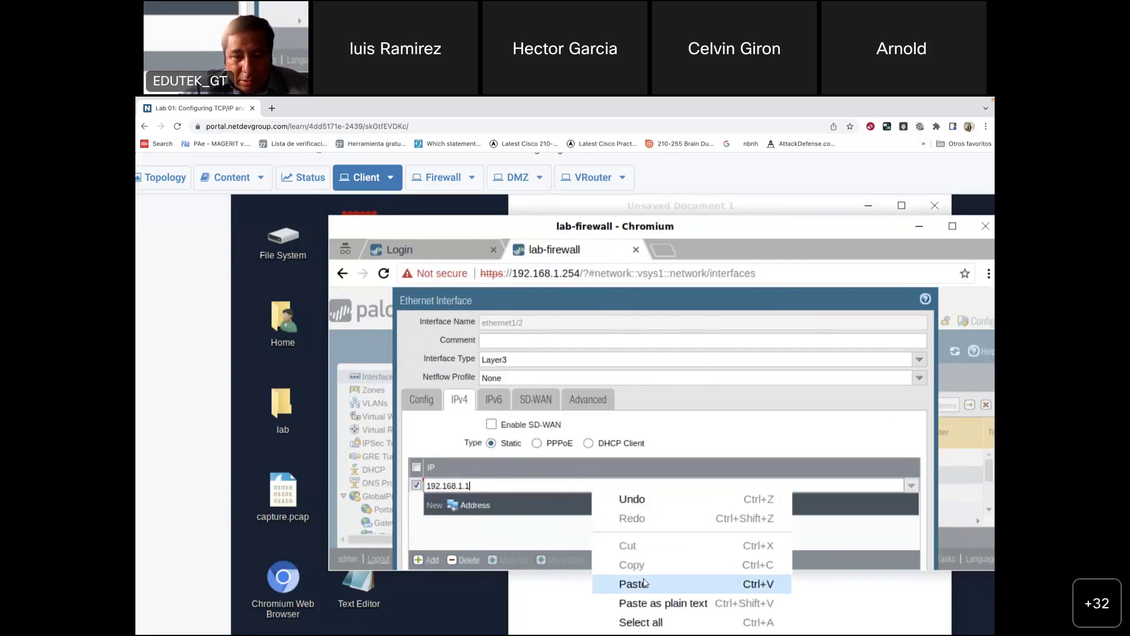
pyautogui.click(644, 583)
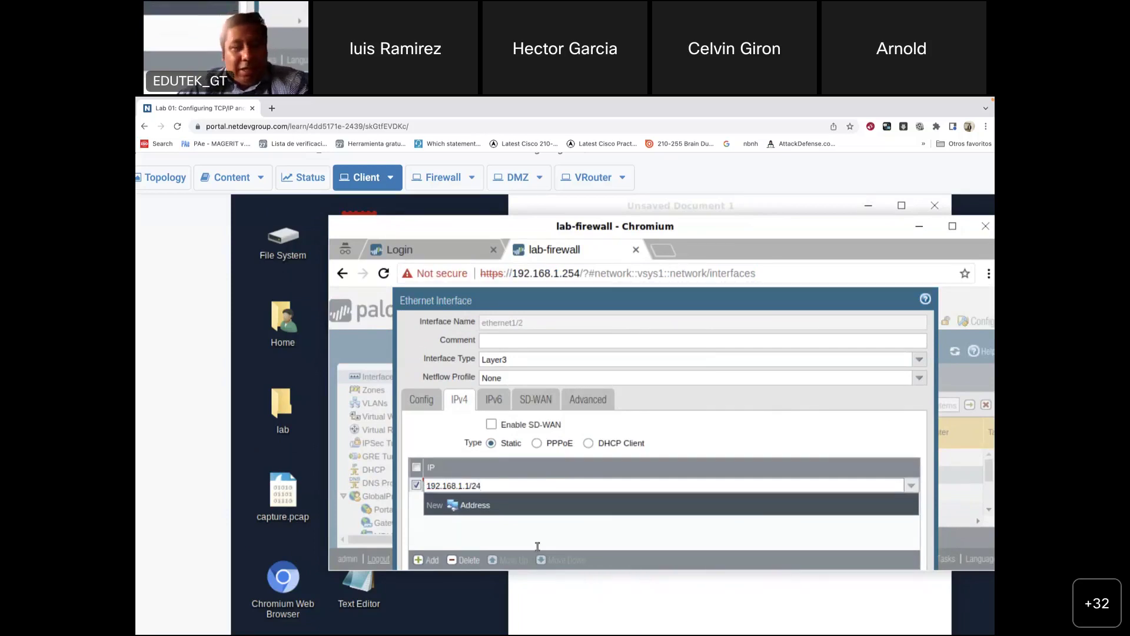
pyautogui.press('Return')
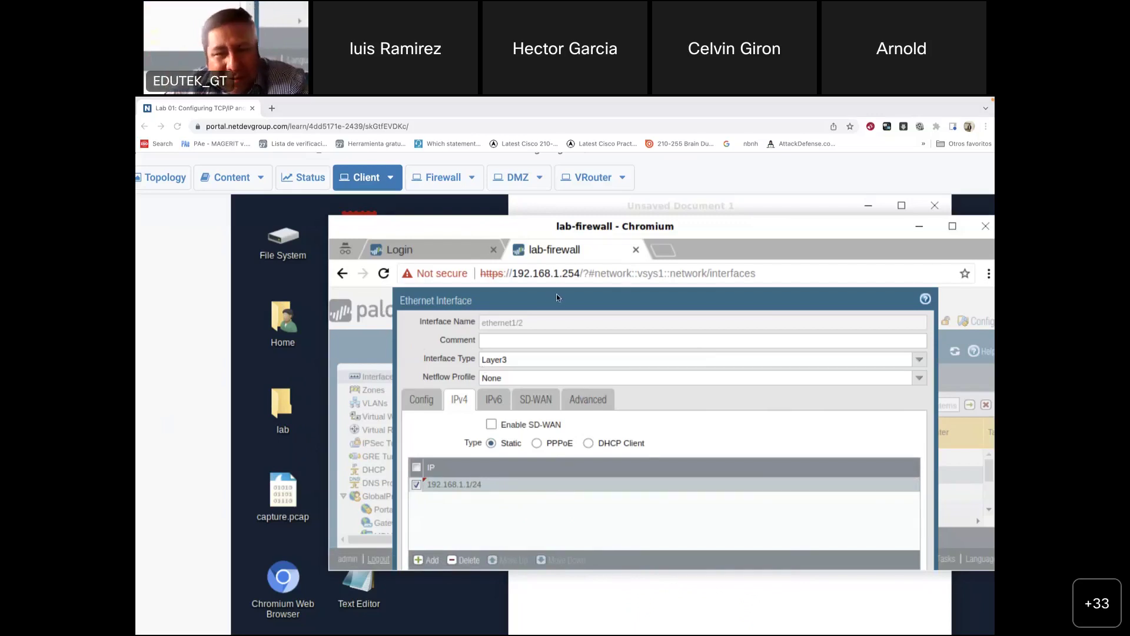
# Step: Move the firewall browser window and dismiss the desktop menu
pyautogui.moveTo(470, 233); pyautogui.dragTo(448, 225)
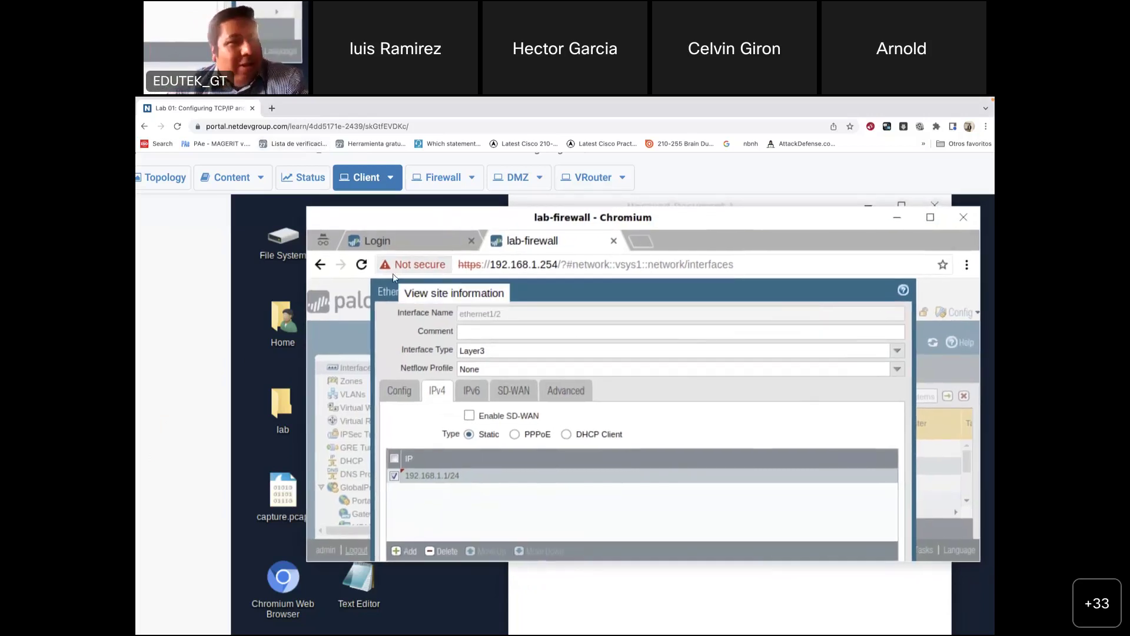
pyautogui.rightClick(245, 261)
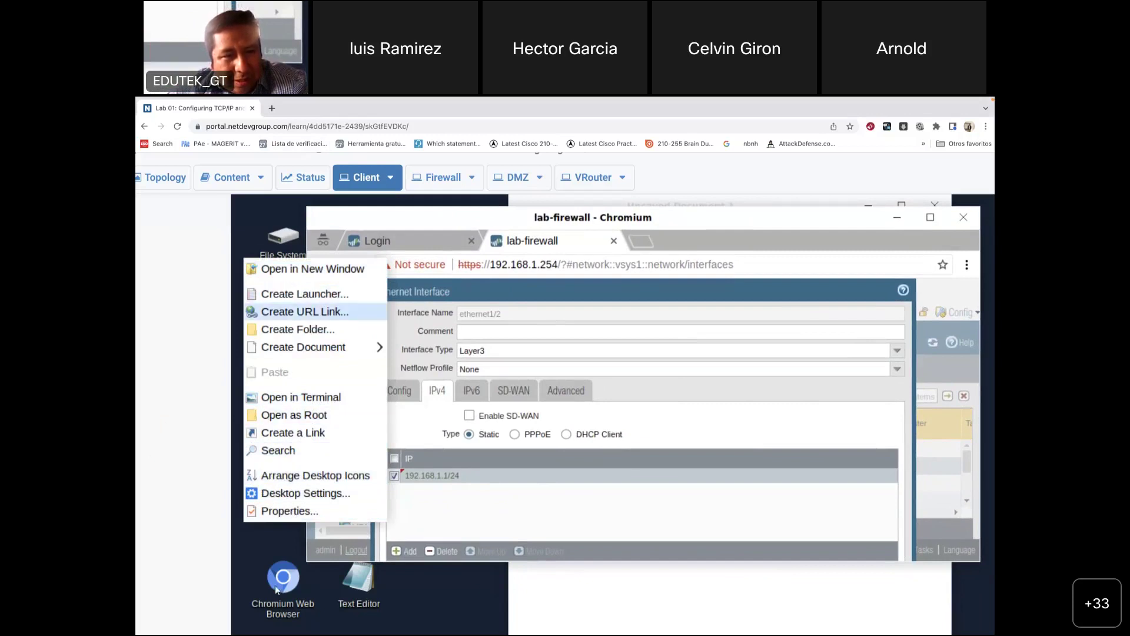
pyautogui.click(406, 602)
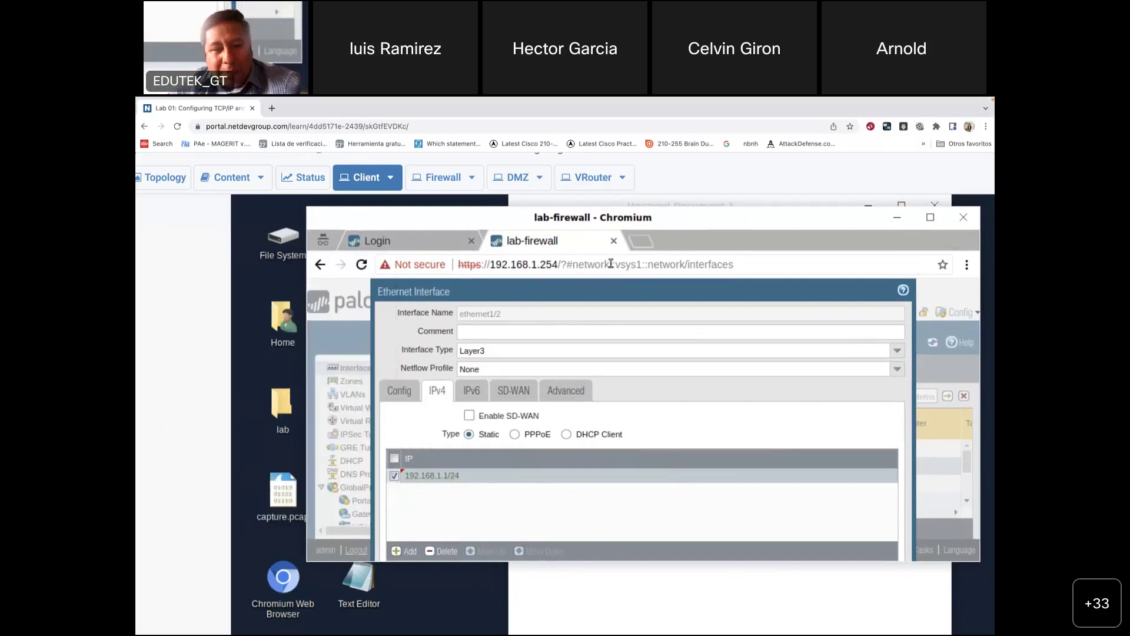
# Step: Re-set ethernet1/2 to Layer3 in the inside zone and view its IPv4 settings
pyautogui.click(406, 394)
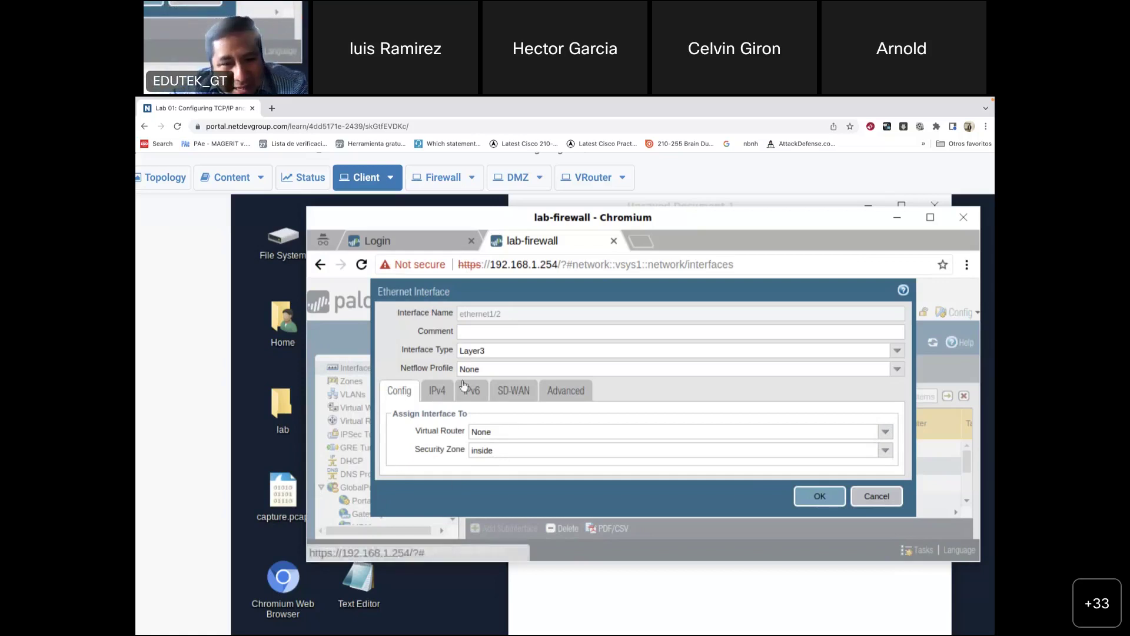
pyautogui.click(898, 352)
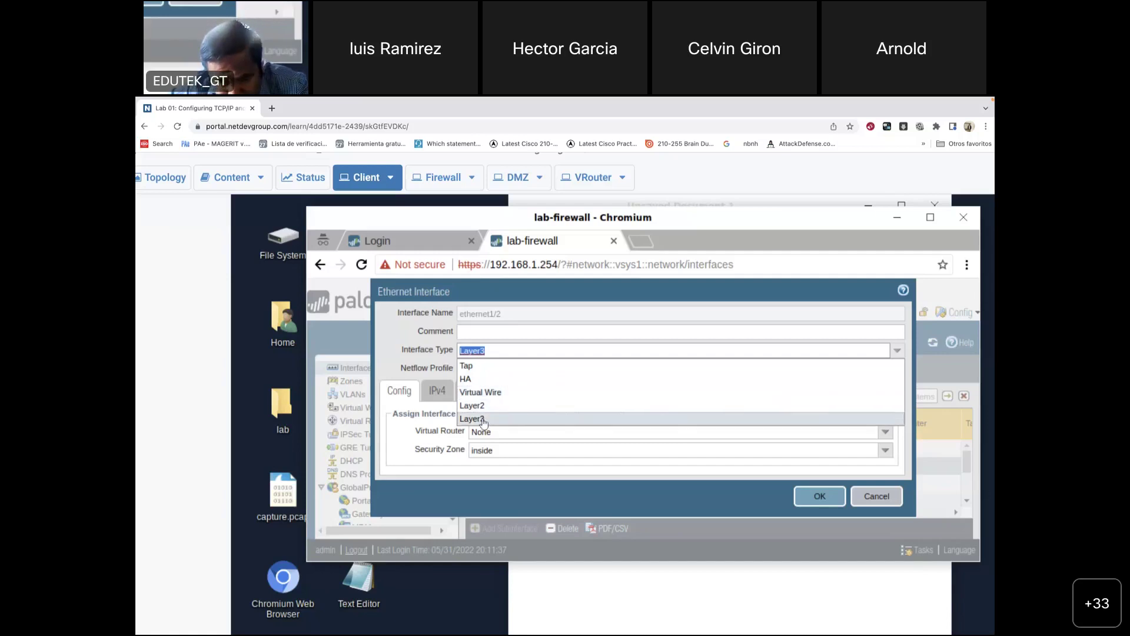
pyautogui.click(483, 419)
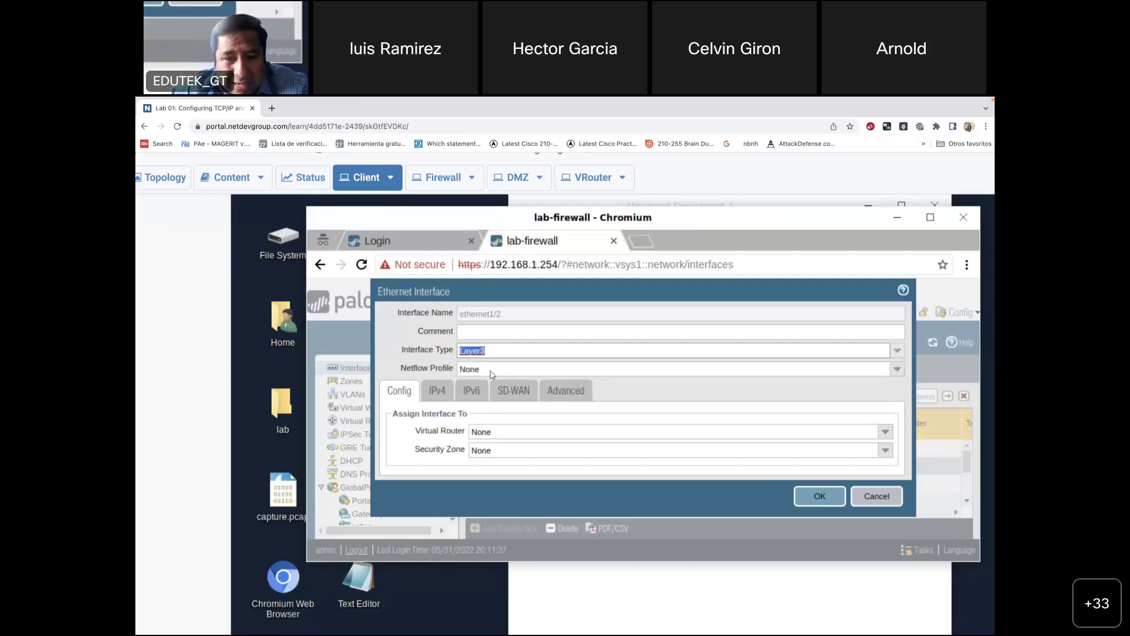
pyautogui.click(437, 391)
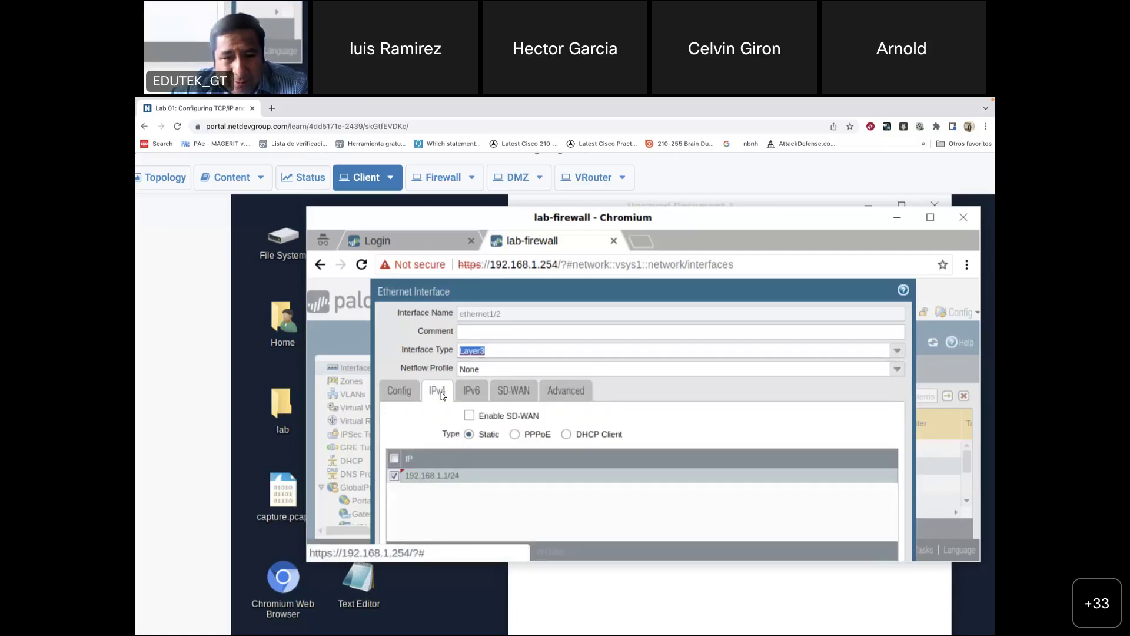
pyautogui.click(400, 390)
pyautogui.click(494, 450)
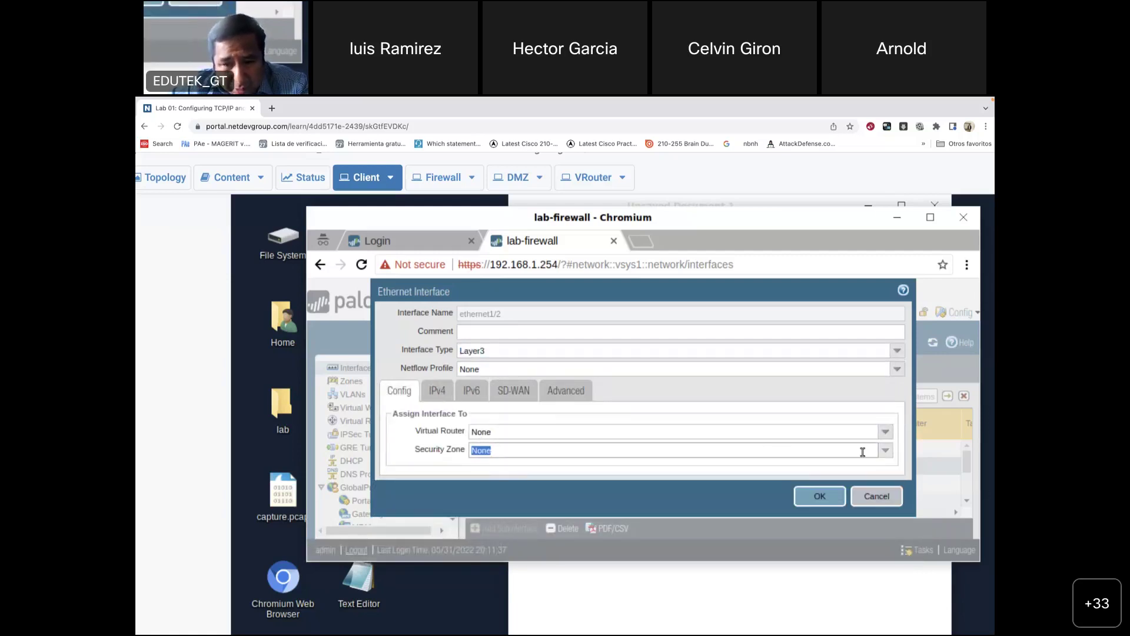
pyautogui.click(885, 449)
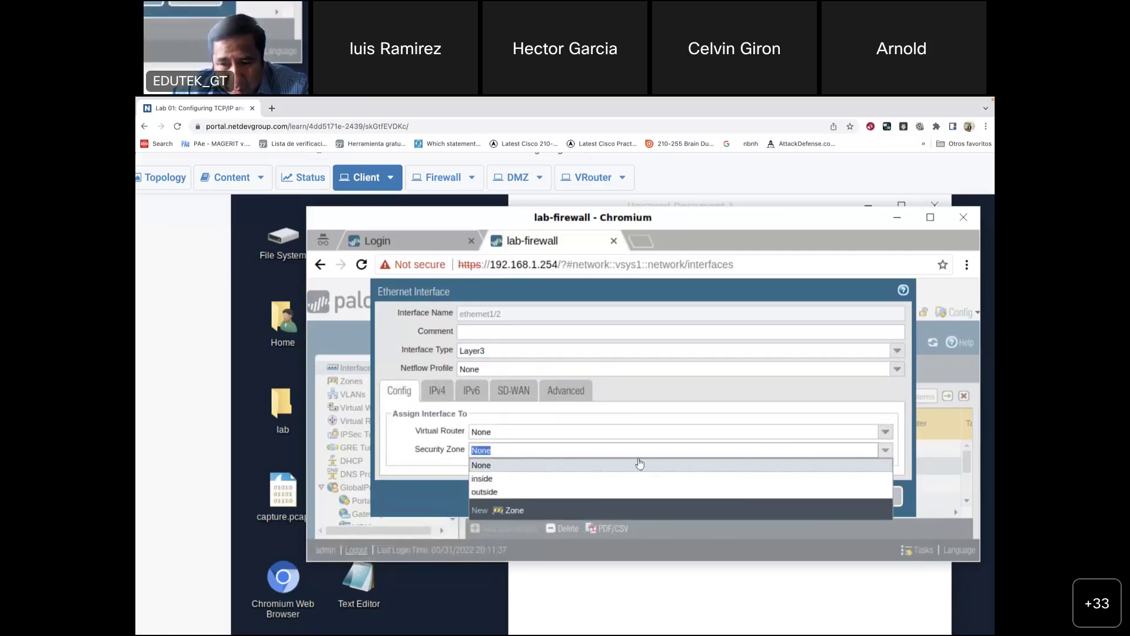
pyautogui.click(492, 479)
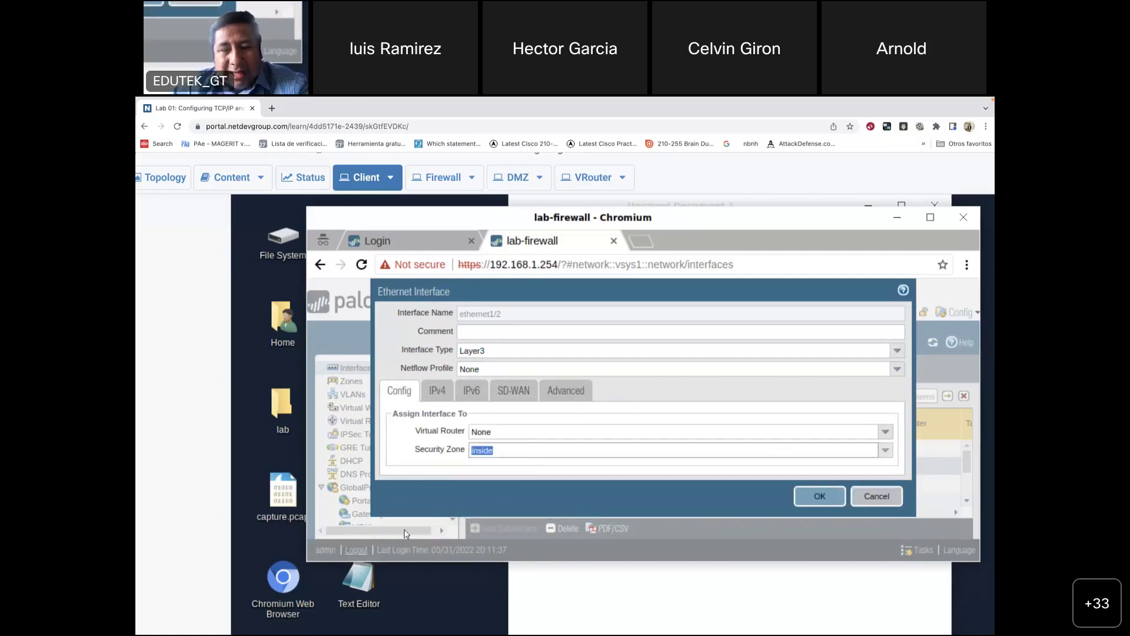
pyautogui.click(439, 390)
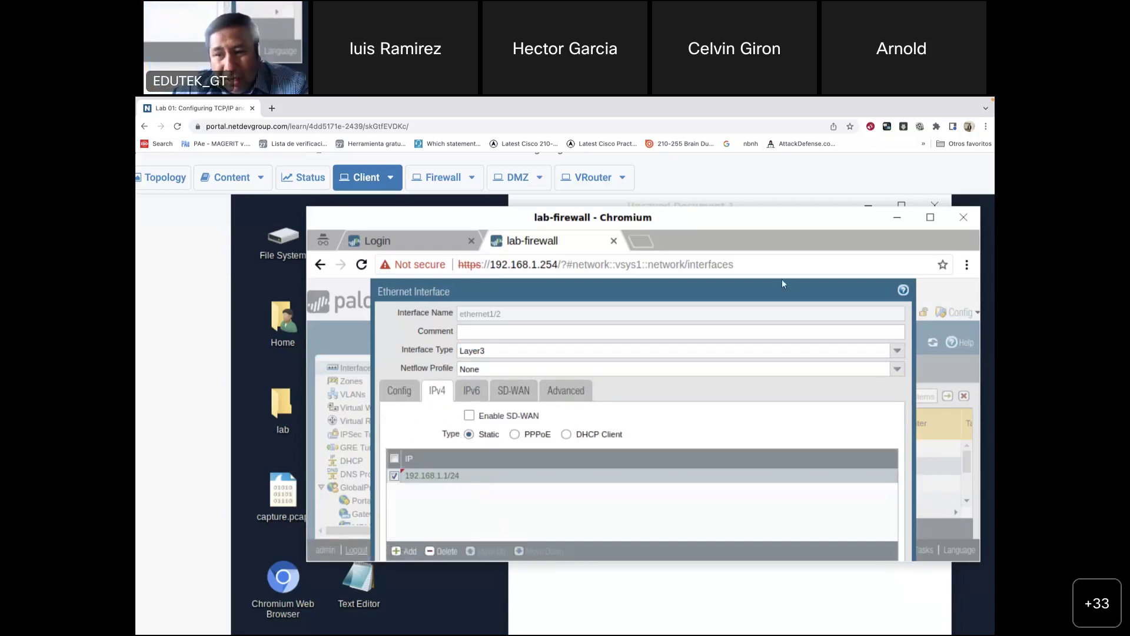
# Step: Maximize the firewall browser and save ethernet1/2 as Layer3 with 192.168.1.1/24
pyautogui.moveTo(772, 284); pyautogui.dragTo(727, 247)
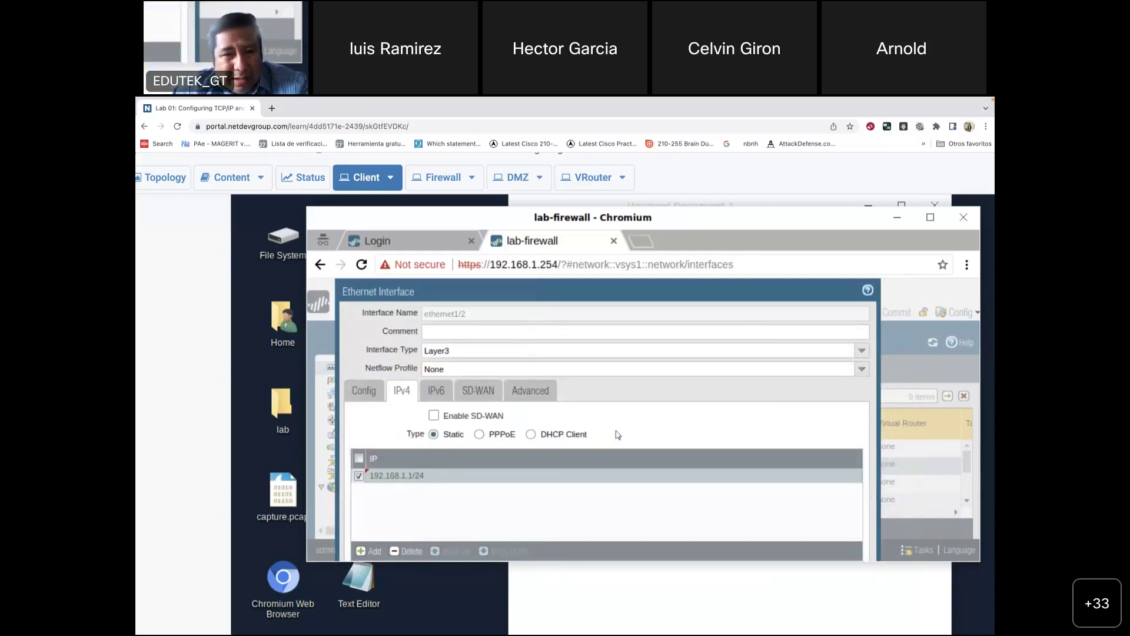
pyautogui.doubleClick(712, 219)
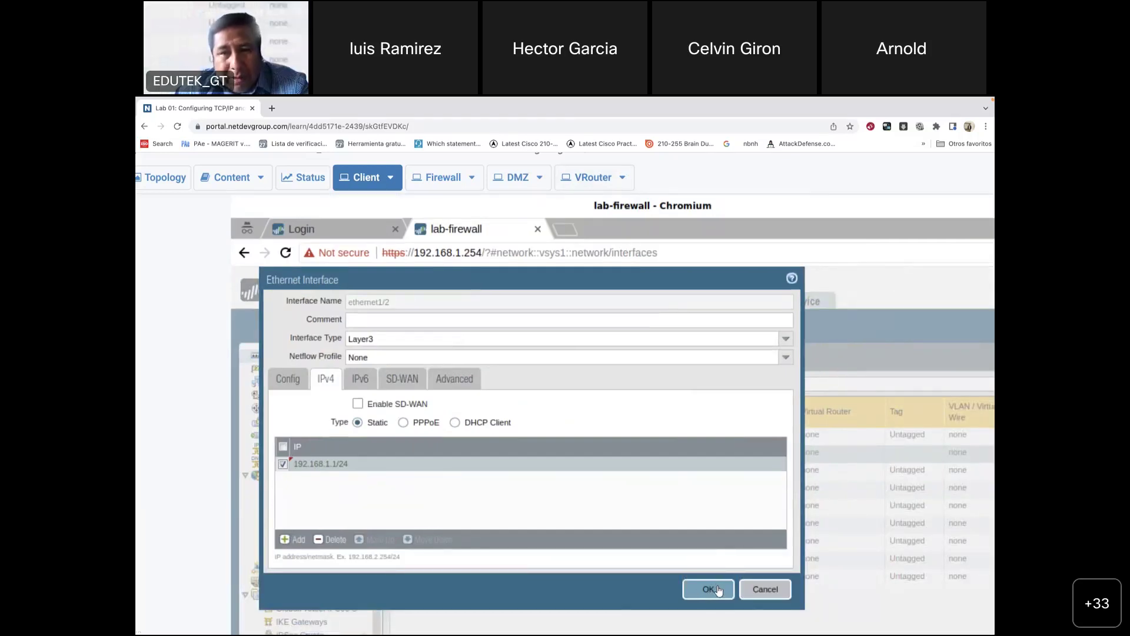
pyautogui.click(718, 589)
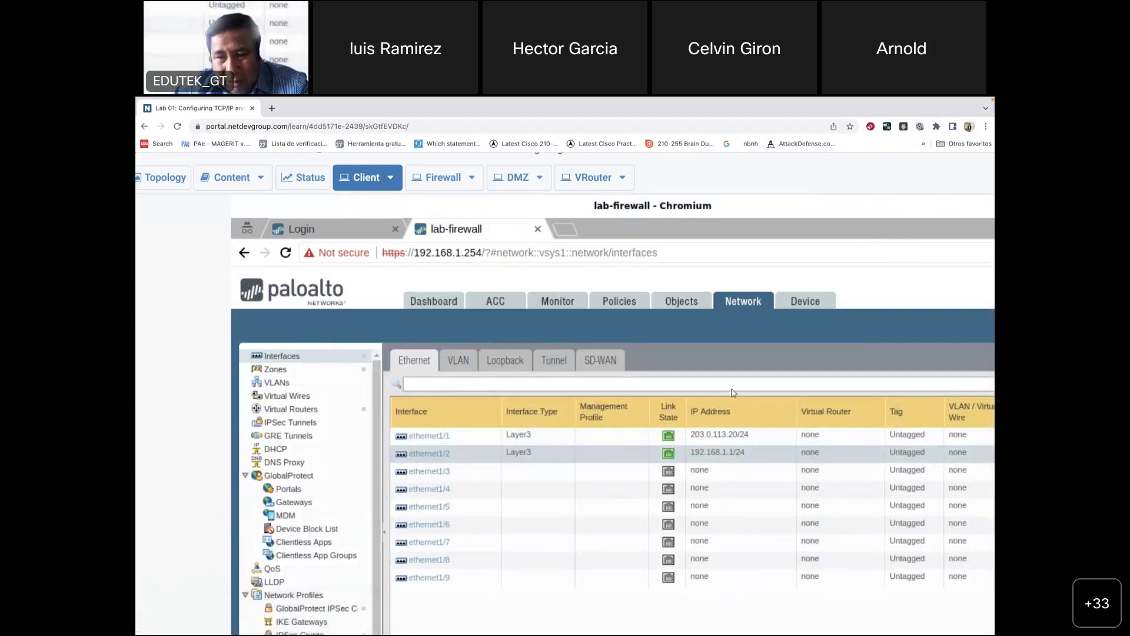
# Step: Switch to the lab guide PDF in Vista Previa and scroll to page 13
pyautogui.moveTo(727, 625)
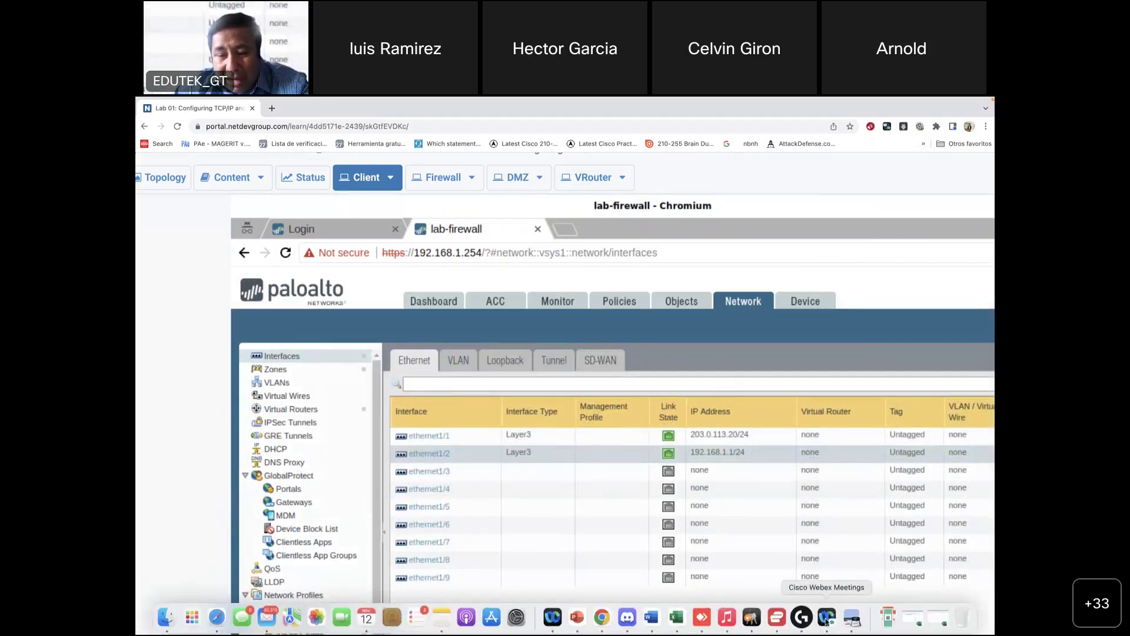
pyautogui.click(862, 621)
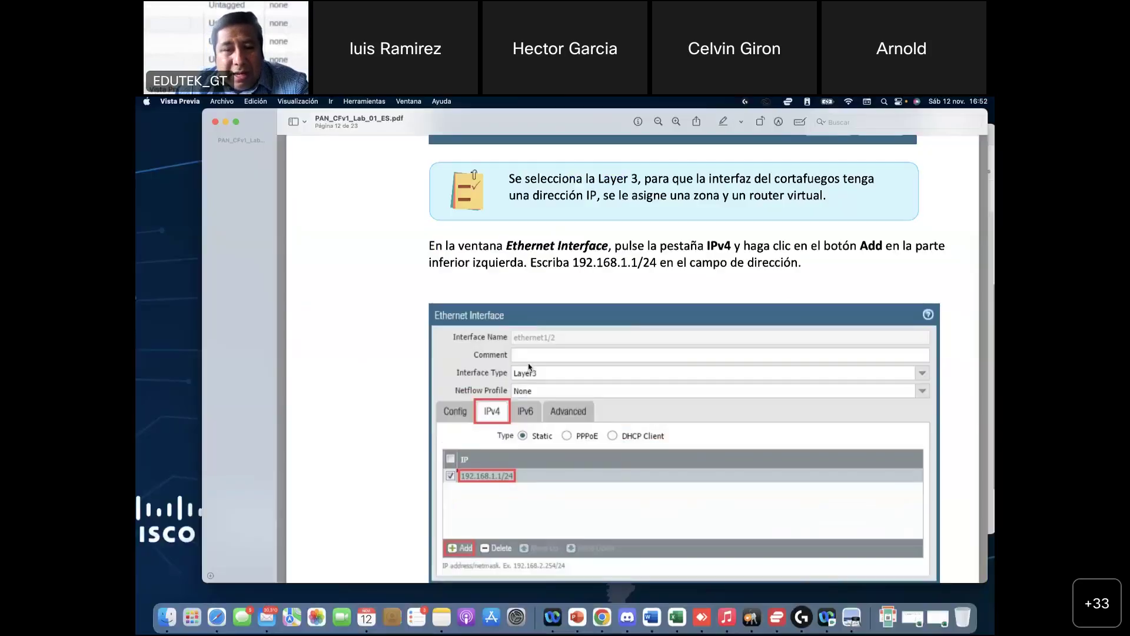
pyautogui.scroll(-5, 509, 474)
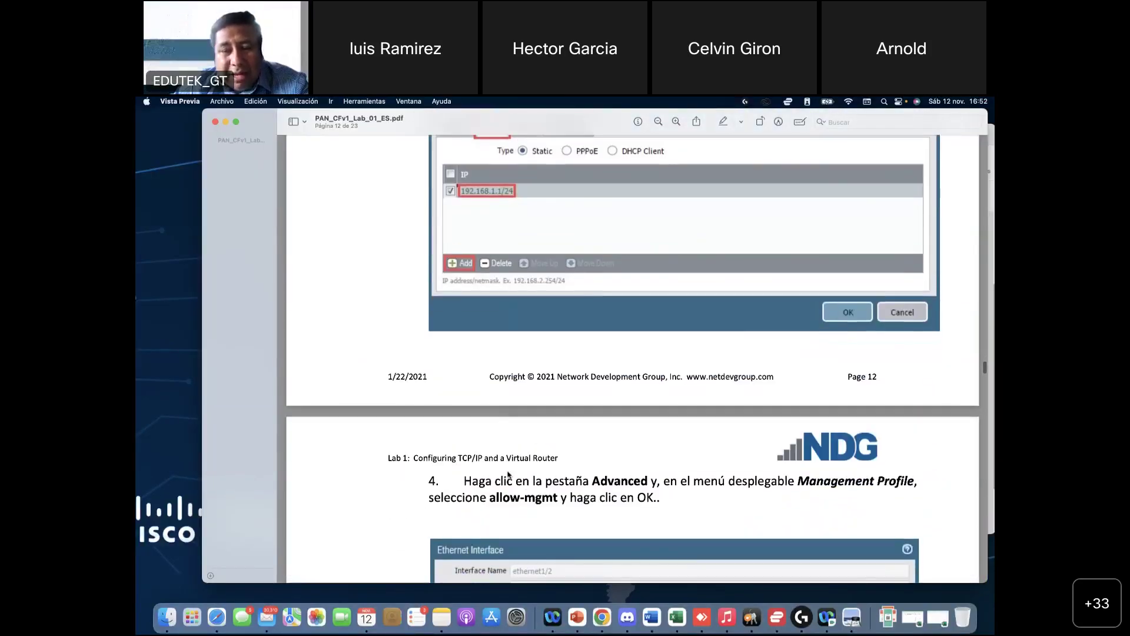
pyautogui.scroll(-5, 508, 474)
pyautogui.scroll(-1, 509, 475)
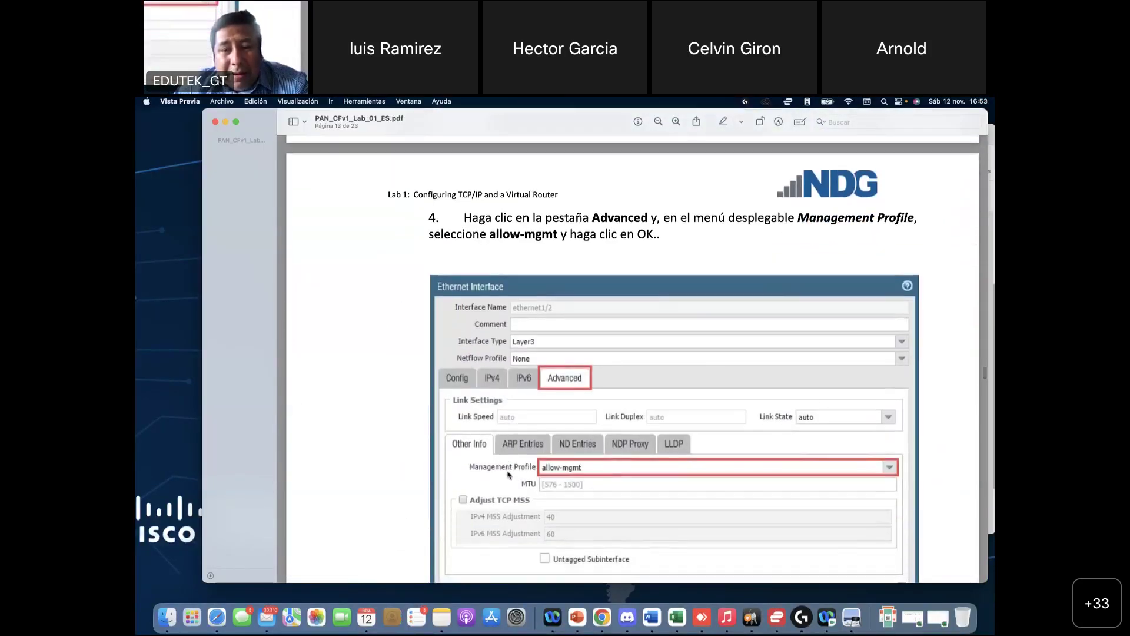
pyautogui.scroll(2, 509, 475)
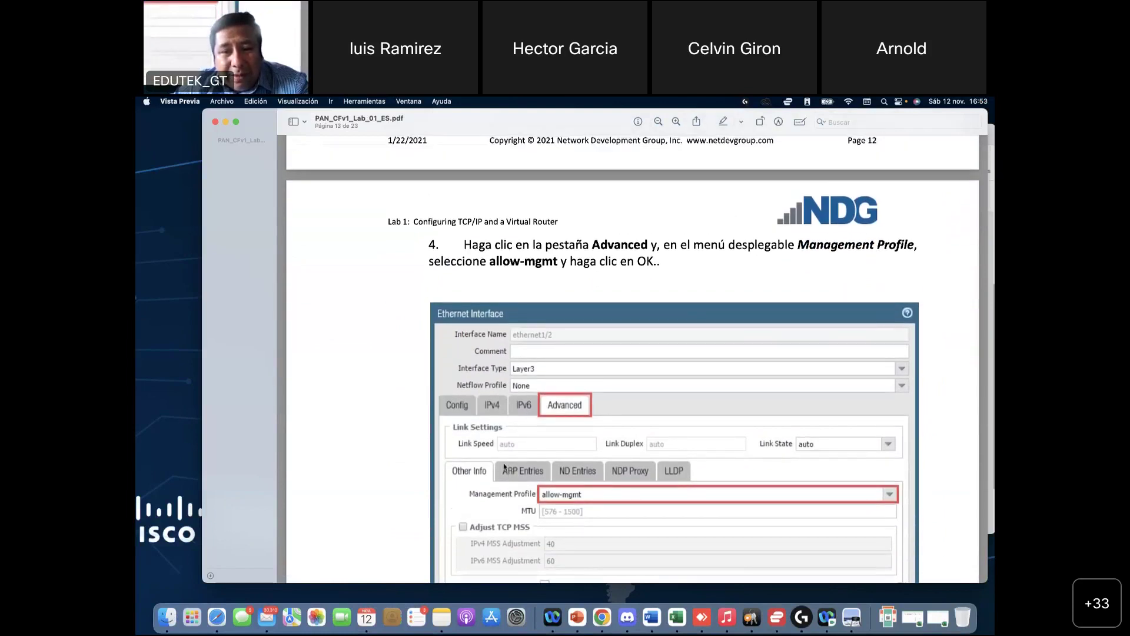
pyautogui.scroll(1, 501, 461)
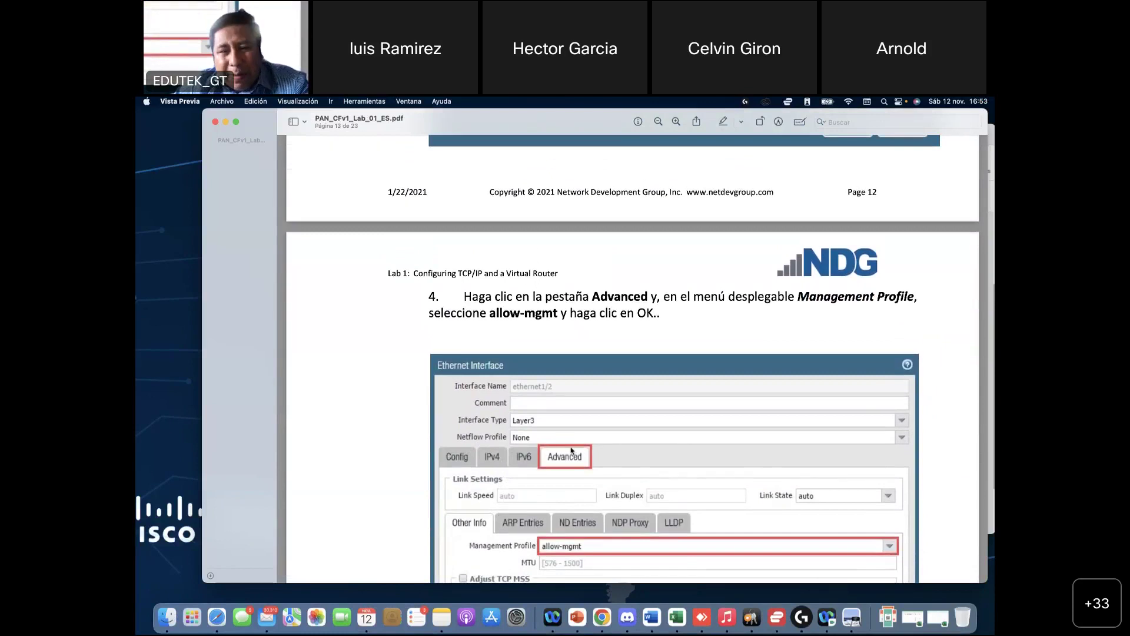
pyautogui.scroll(2, 502, 464)
pyautogui.scroll(-4, 776, 553)
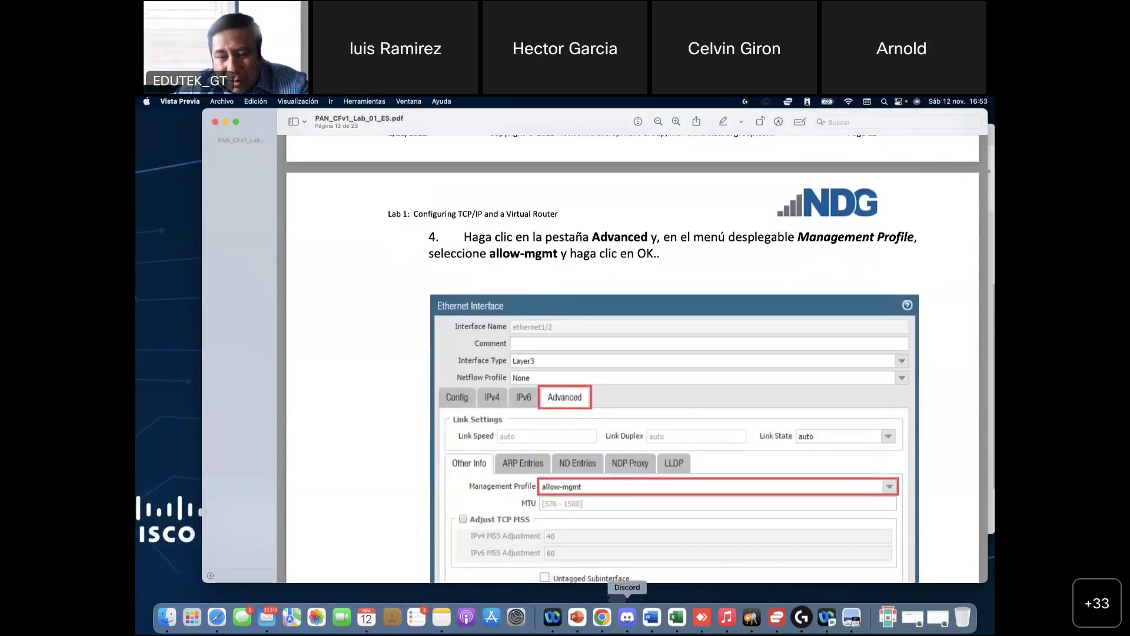
pyautogui.scroll(10, 583, 409)
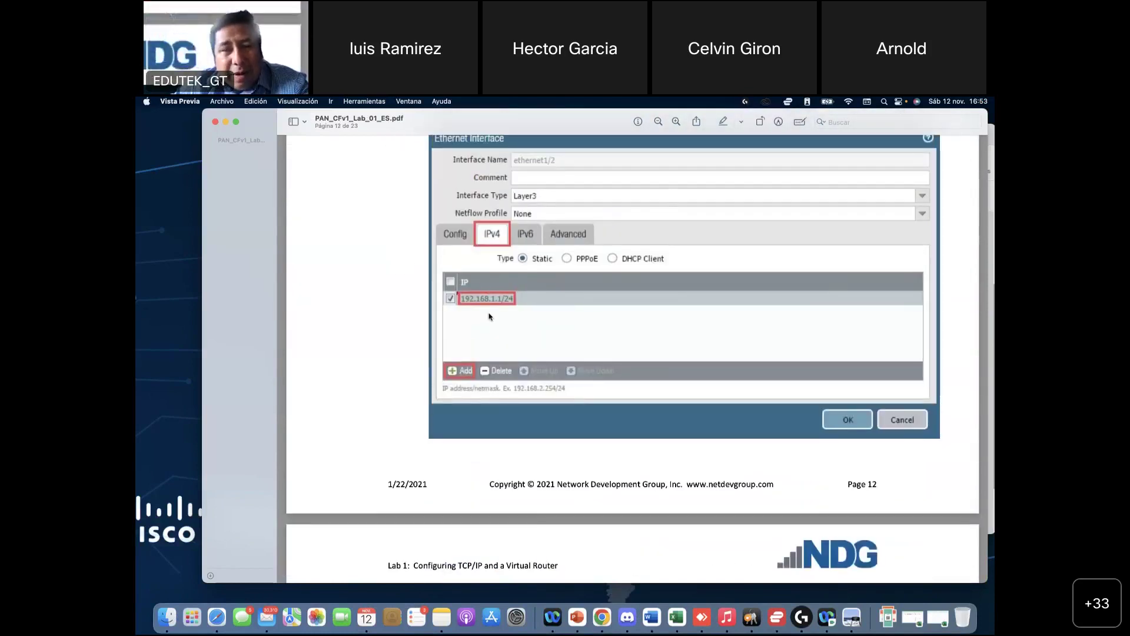
pyautogui.scroll(2, 491, 318)
pyautogui.scroll(-5, 580, 311)
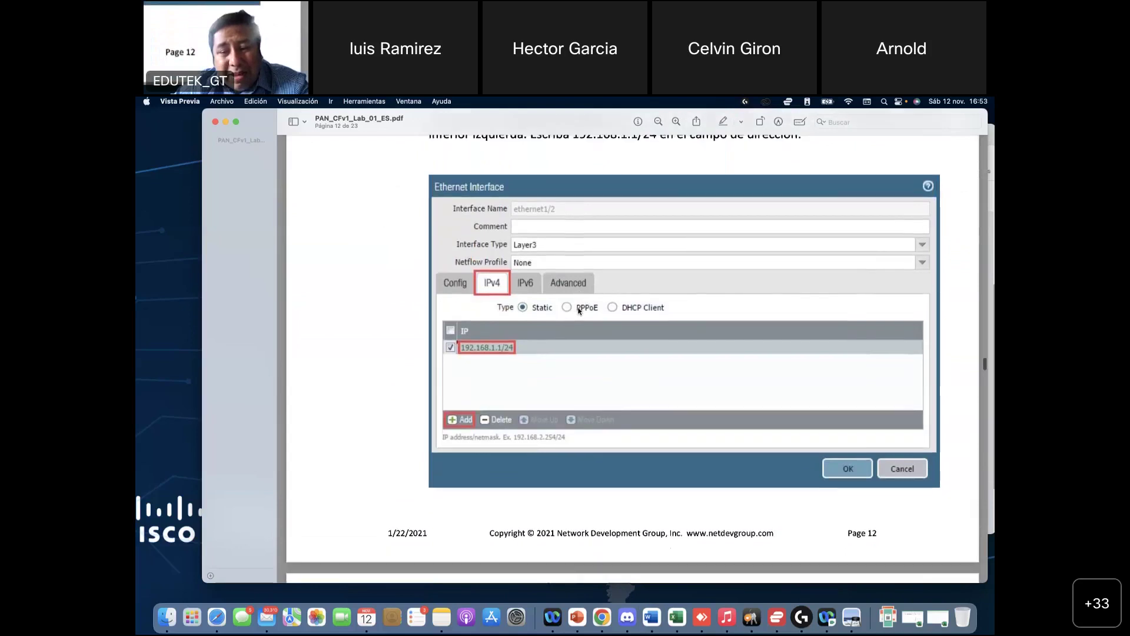
pyautogui.scroll(-5, 552, 468)
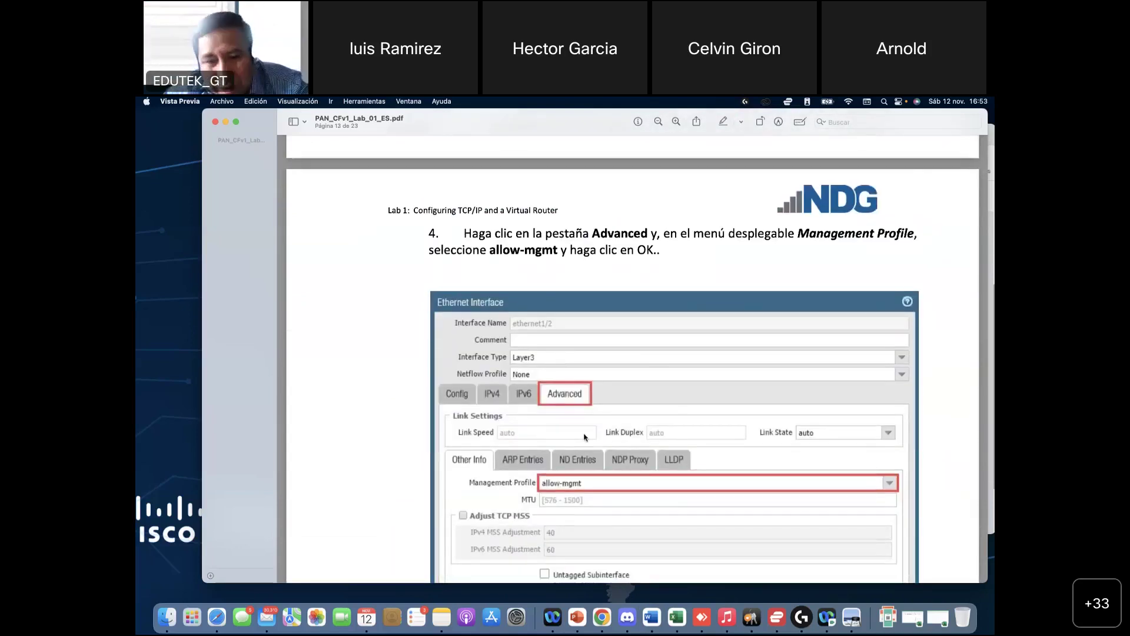
pyautogui.scroll(4, 578, 366)
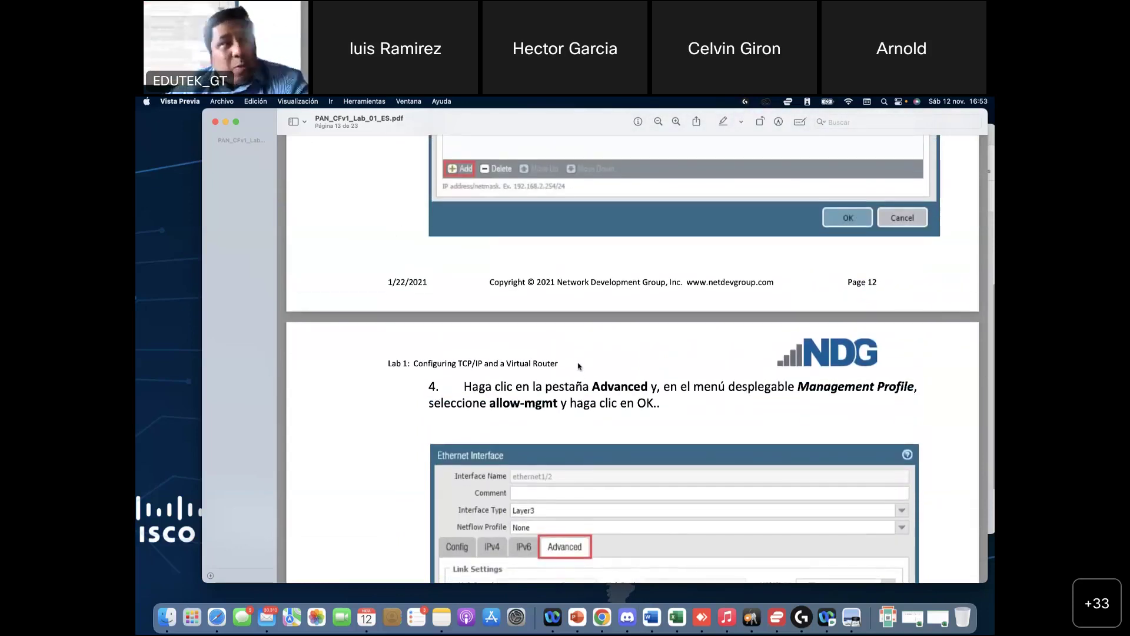
pyautogui.scroll(5, 578, 366)
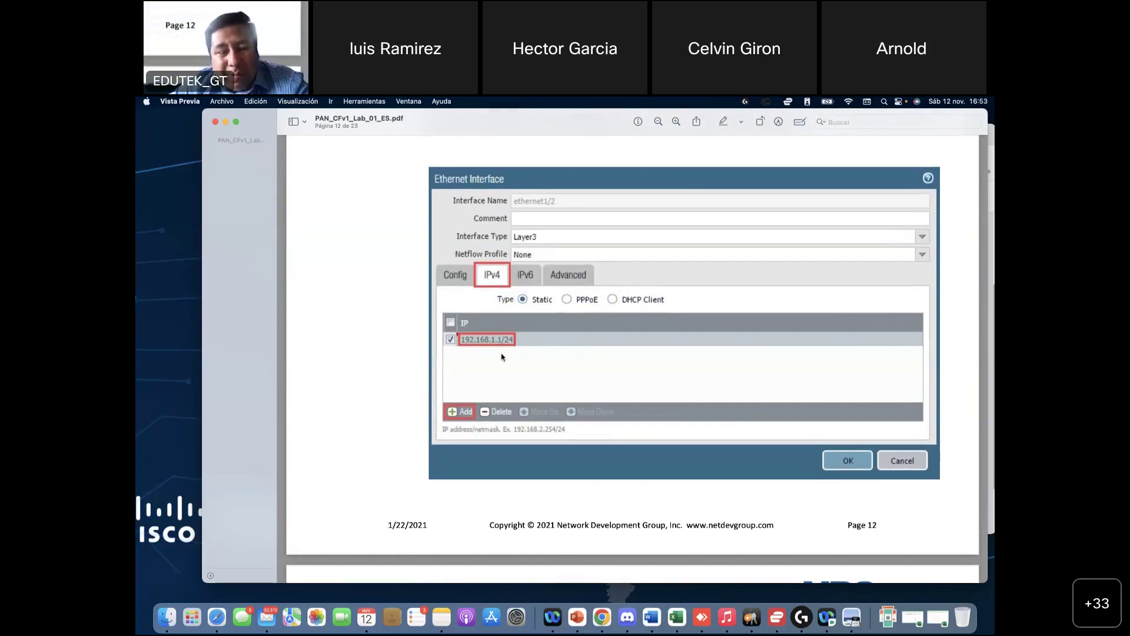
pyautogui.scroll(5, 558, 275)
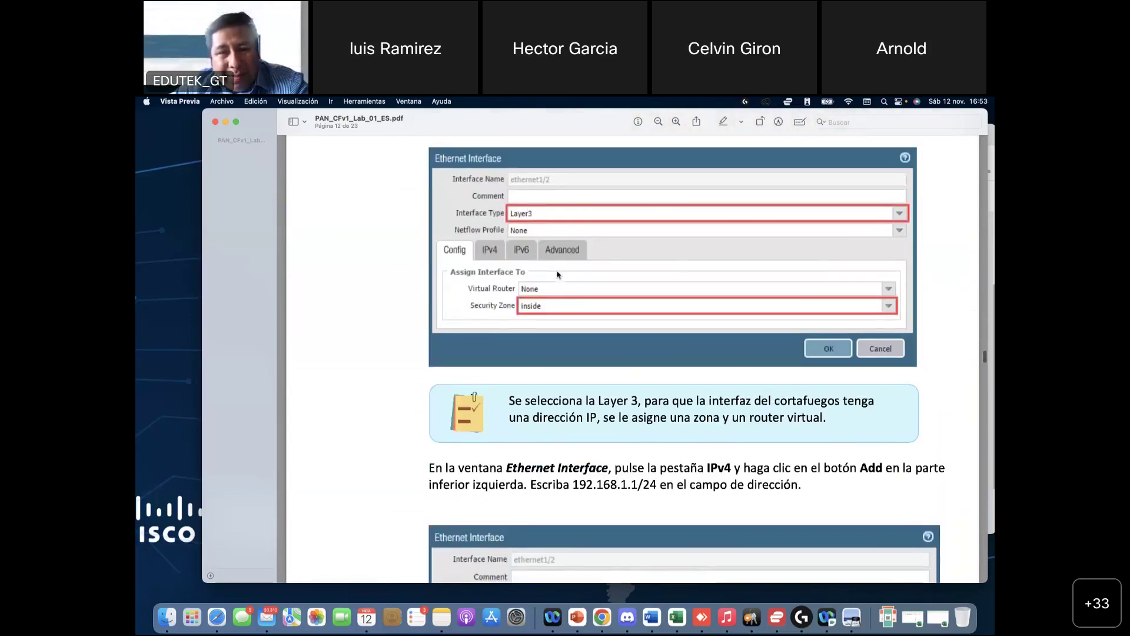
pyautogui.scroll(-6, 558, 274)
pyautogui.scroll(-5, 558, 274)
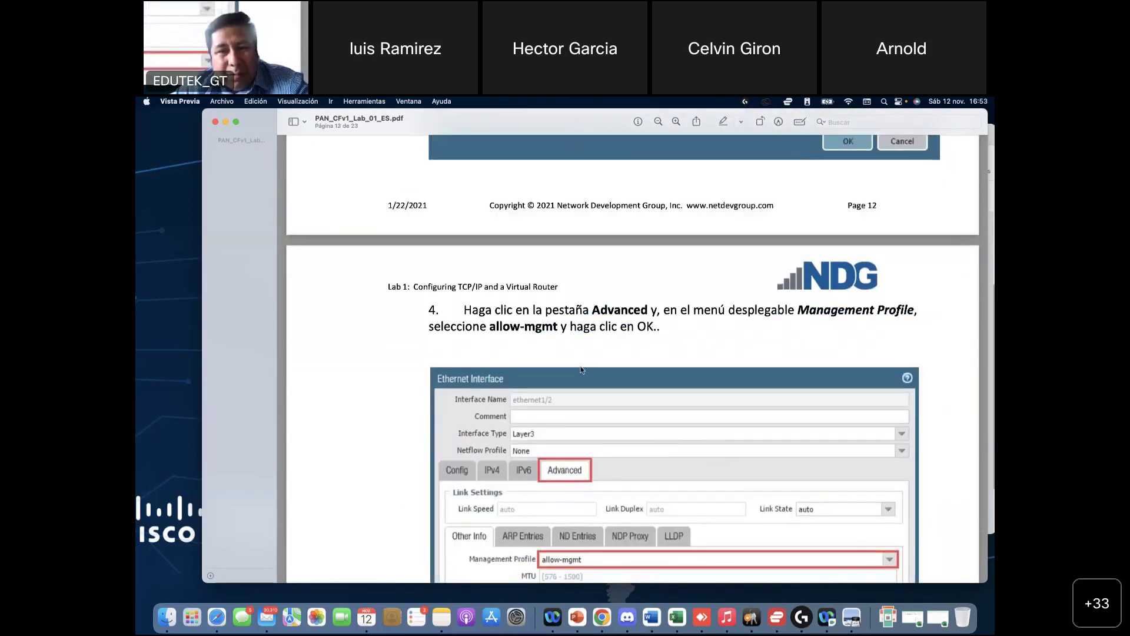
# Step: Highlight step 4's Management Profile allow-mgmt instruction, then clear the highlight
pyautogui.moveTo(796, 309); pyautogui.dragTo(634, 330)
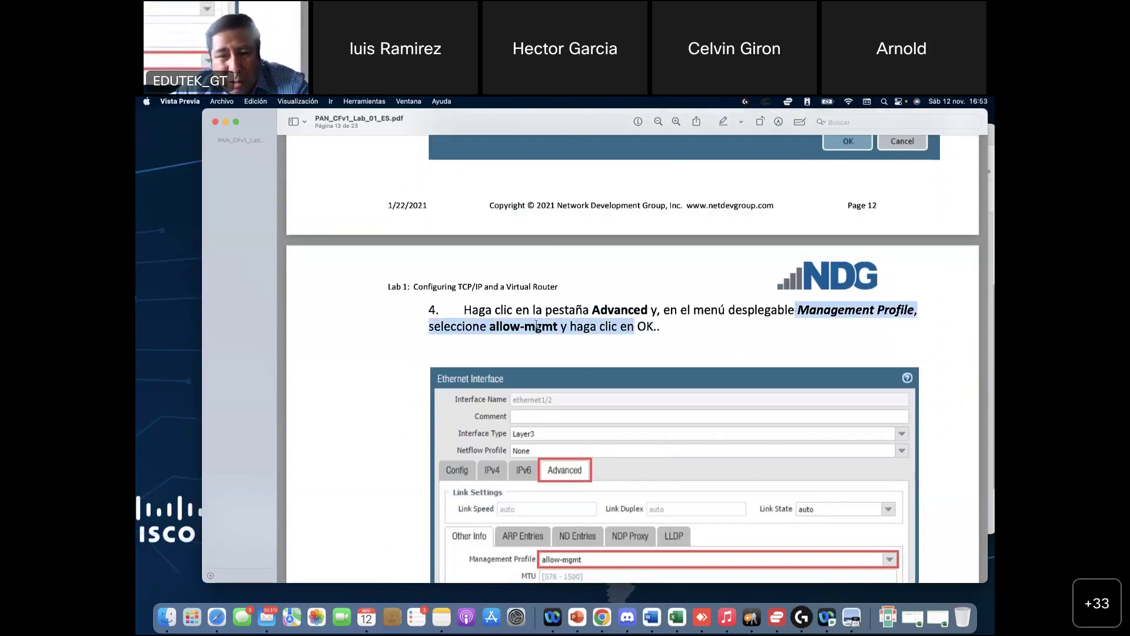
pyautogui.click(499, 335)
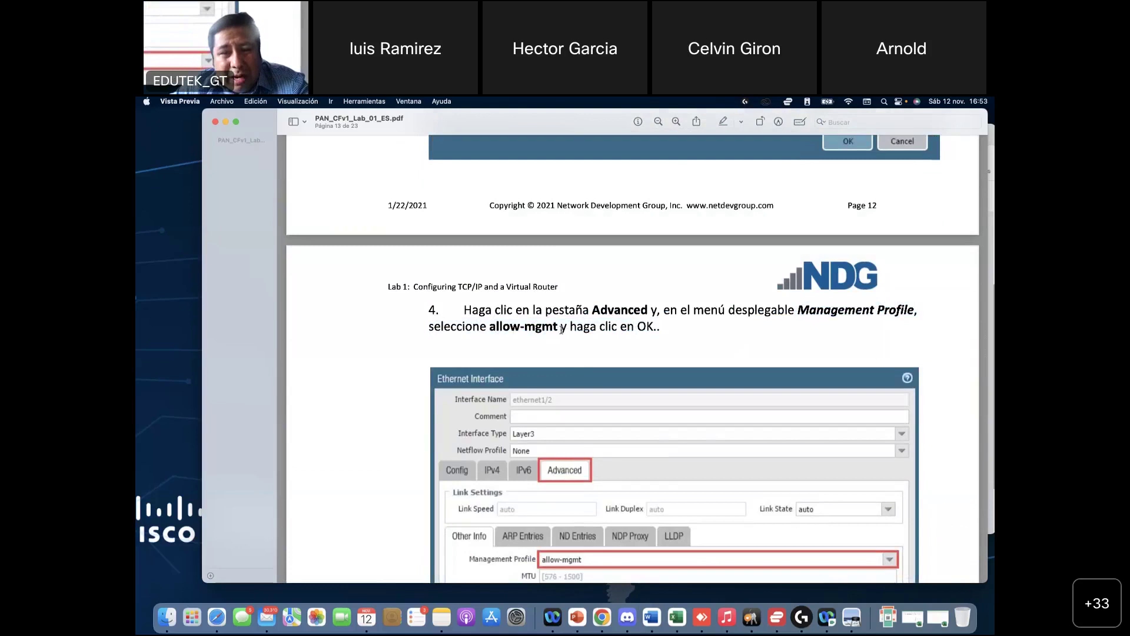
pyautogui.scroll(-5, 582, 496)
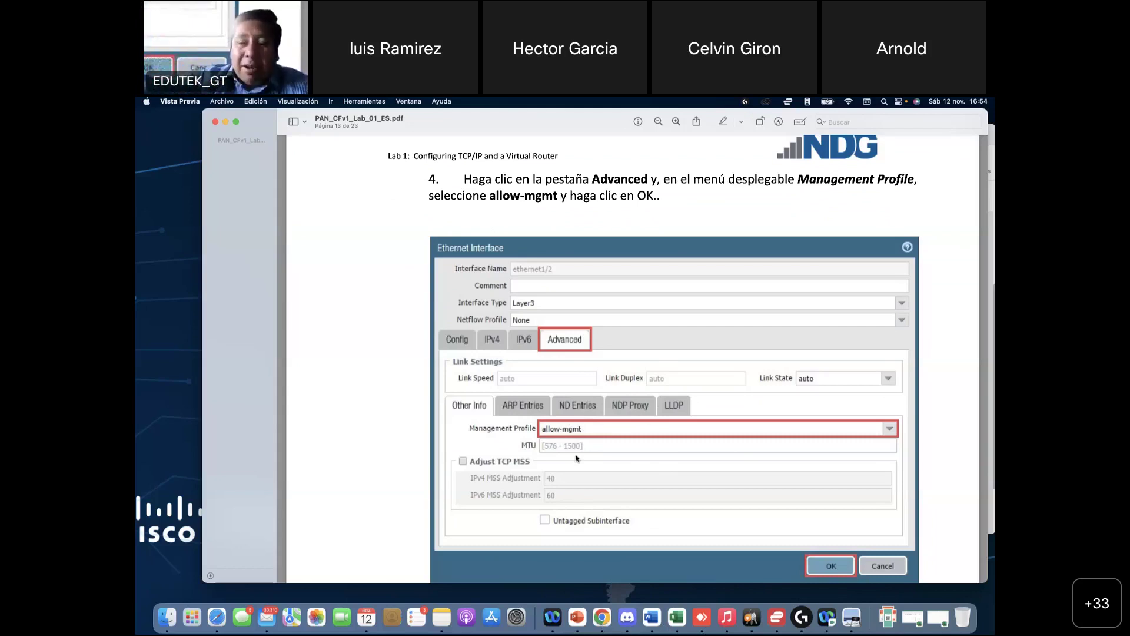
# Step: Reopen ethernet1/2 in PAN-OS and set its Advanced-tab Management Profile to allow-mgmt
pyautogui.click(608, 621)
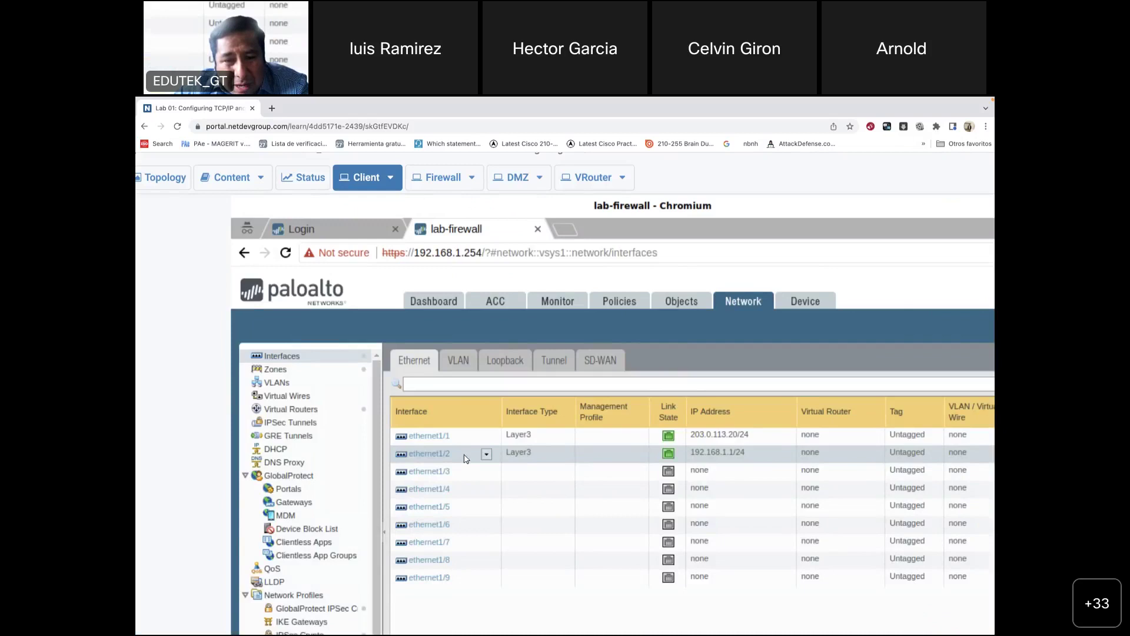
pyautogui.click(438, 456)
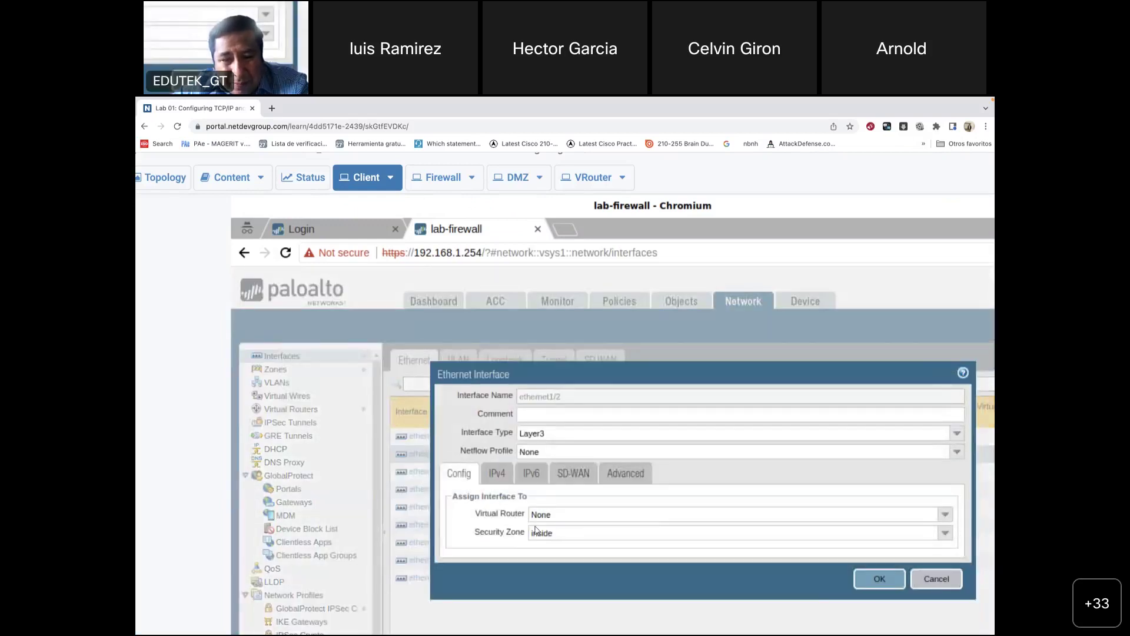
pyautogui.click(502, 477)
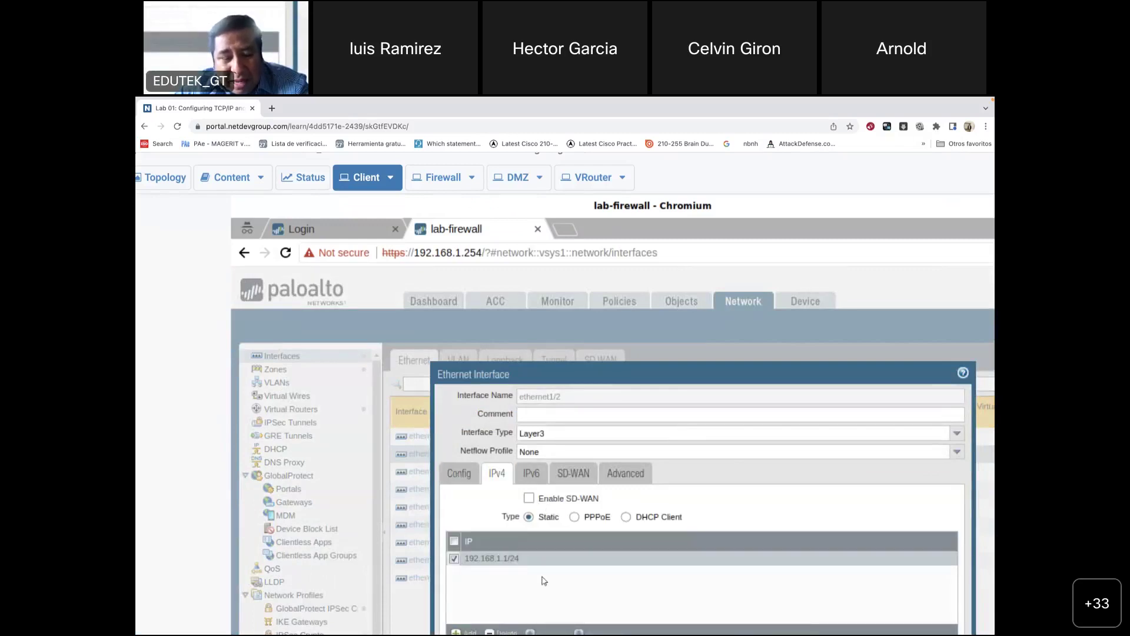
pyautogui.click(627, 476)
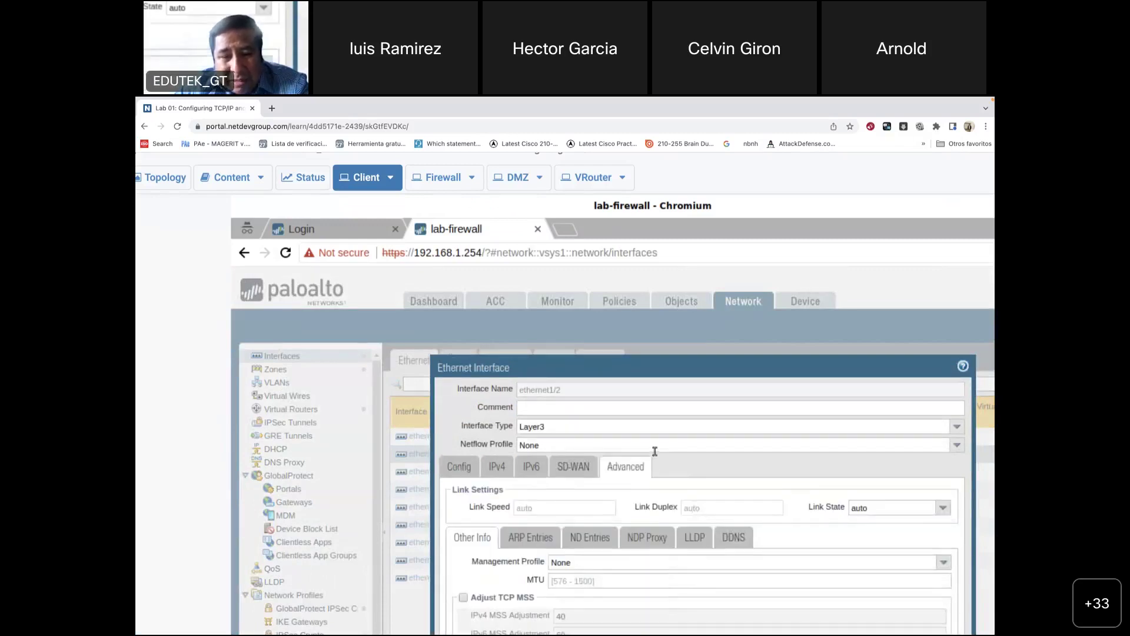
pyautogui.moveTo(778, 360); pyautogui.dragTo(674, 259)
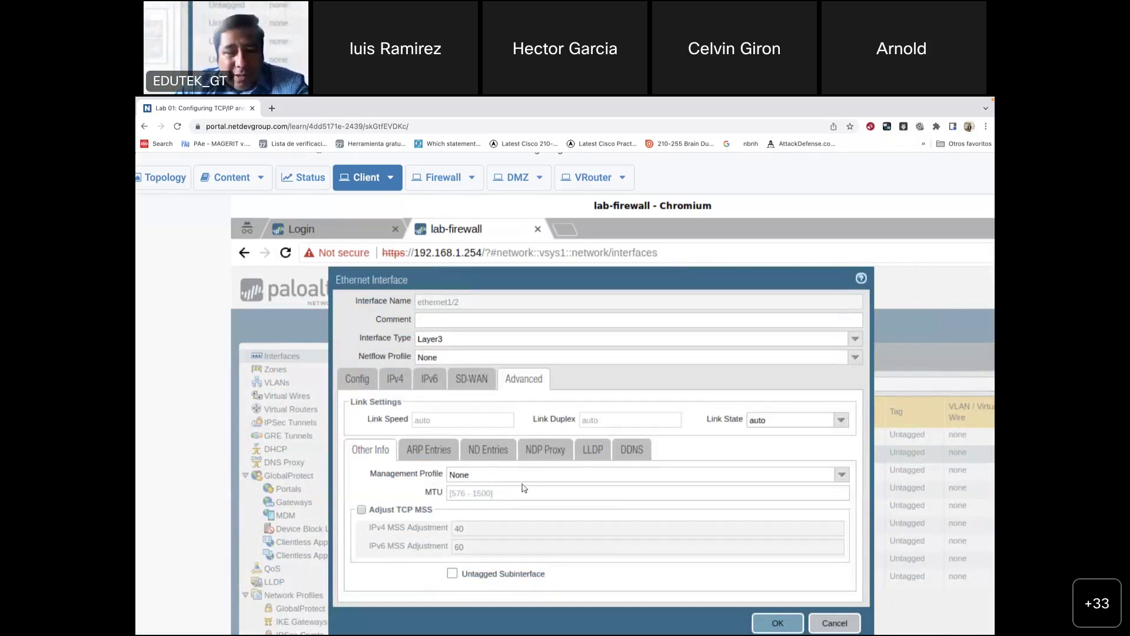
pyautogui.click(843, 475)
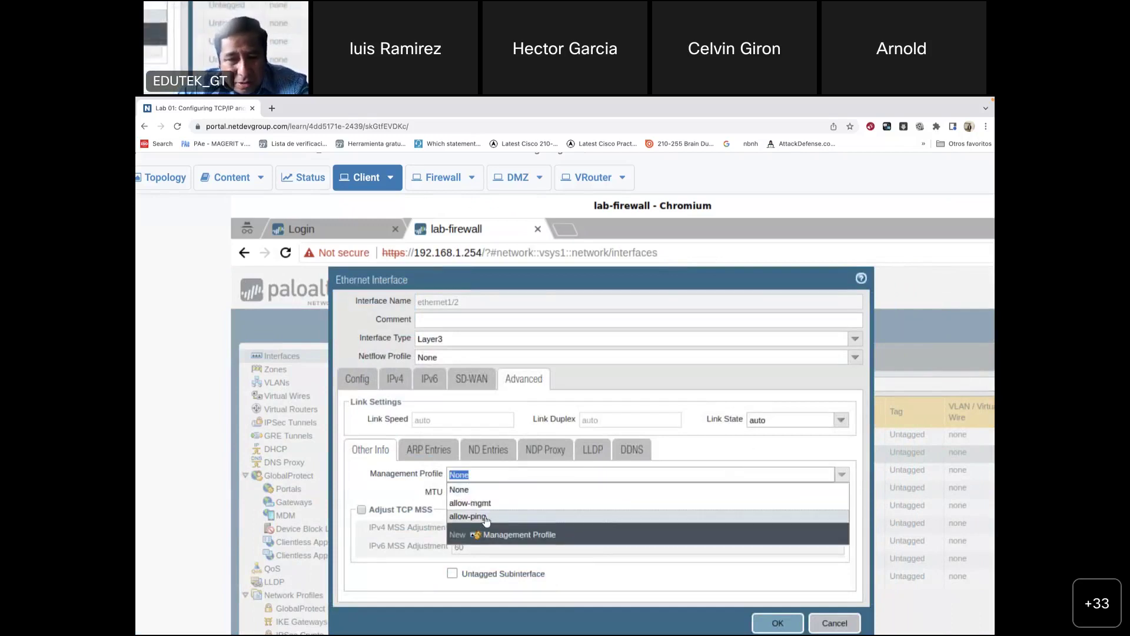
pyautogui.click(470, 502)
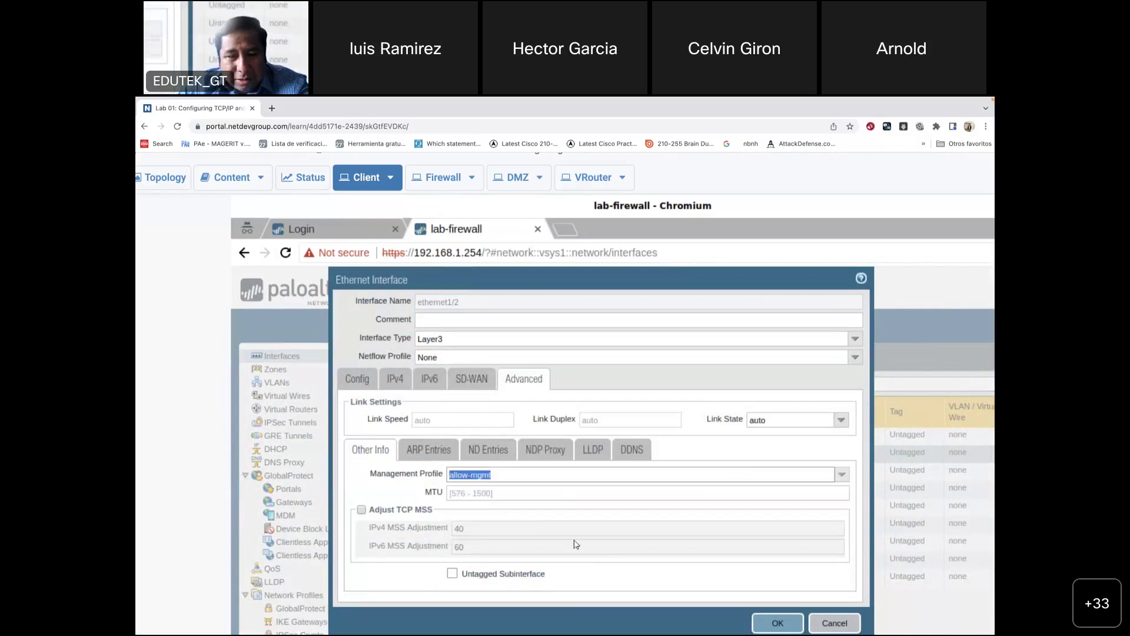
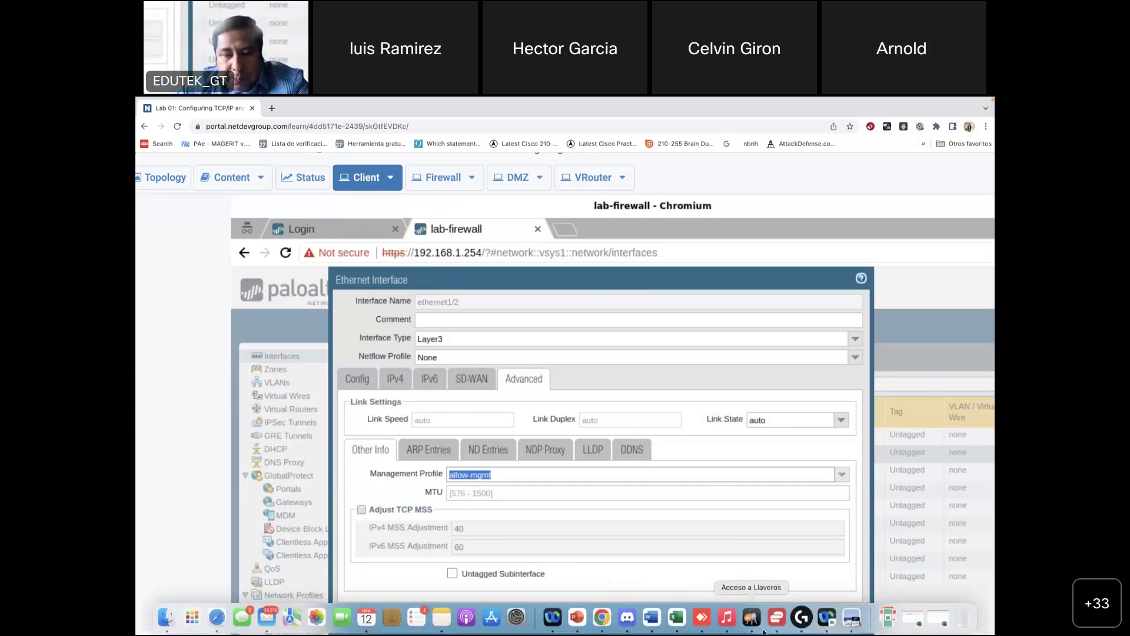
# Step: Check the lab guide PDF for the ethernet1/2 management profile instructions
pyautogui.click(850, 624)
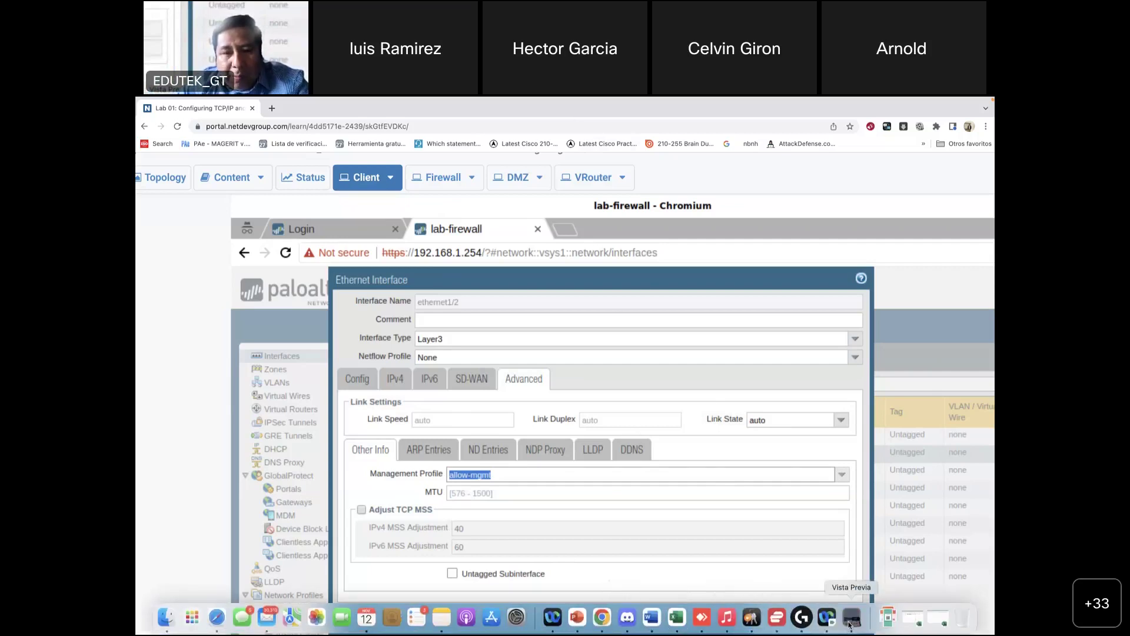
pyautogui.scroll(-5, 605, 442)
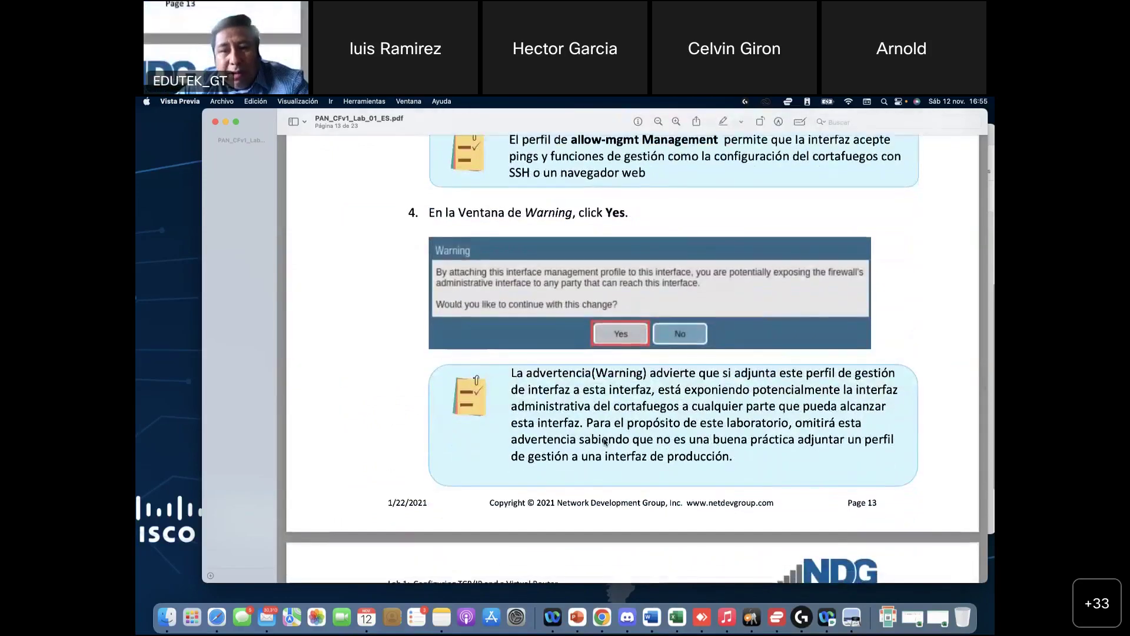
pyautogui.scroll(-10, 605, 442)
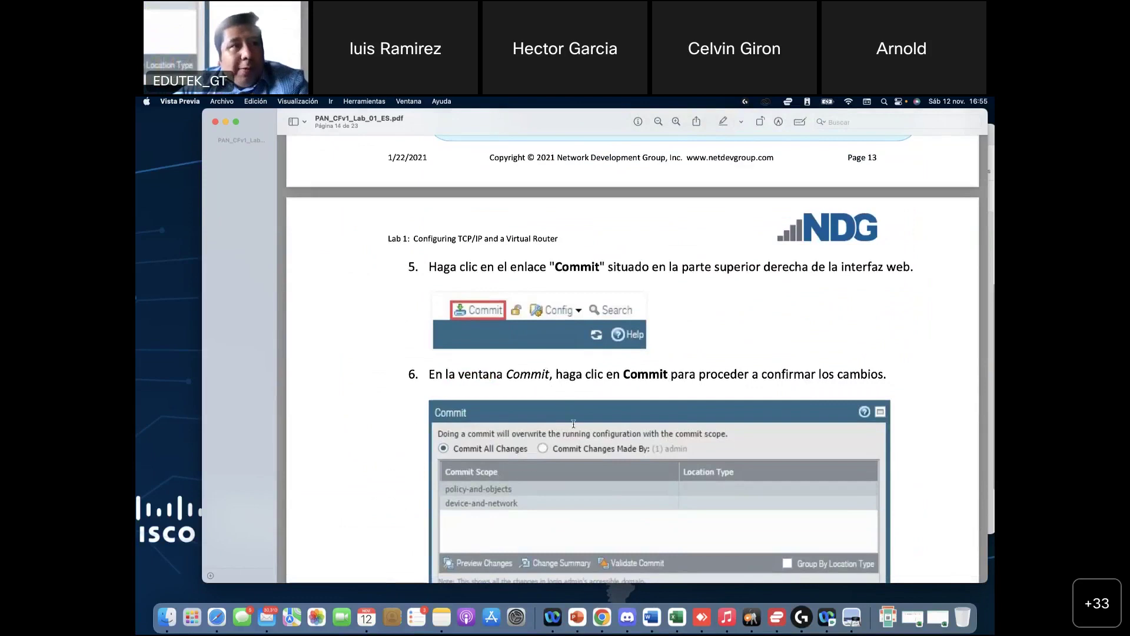
pyautogui.scroll(-2, 573, 423)
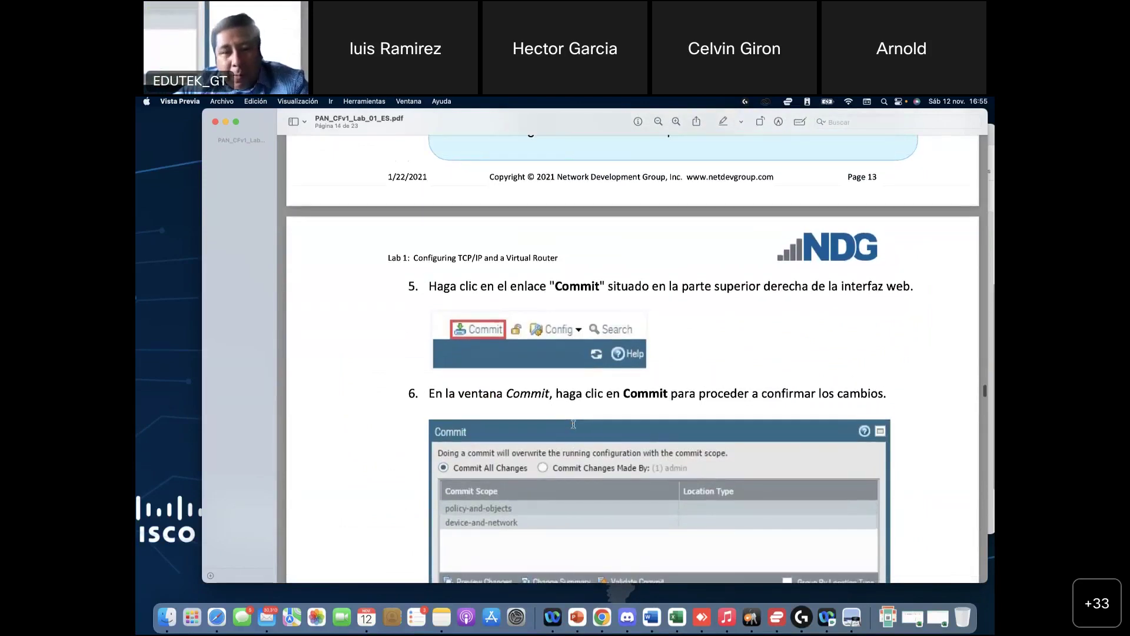
pyautogui.scroll(8, 574, 424)
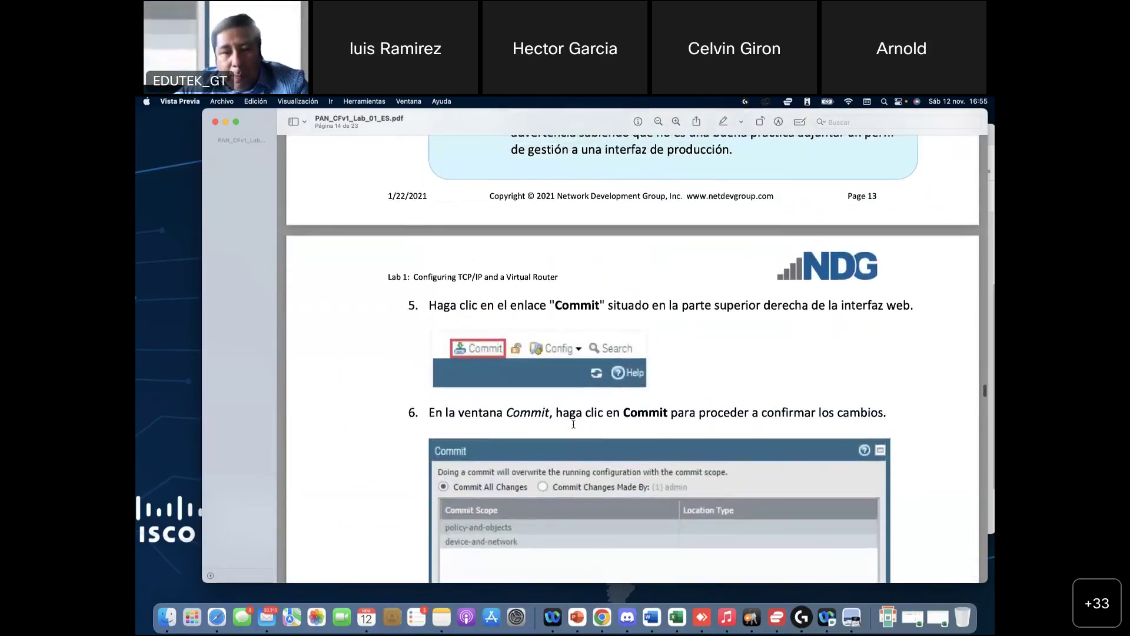
pyautogui.scroll(8, 574, 424)
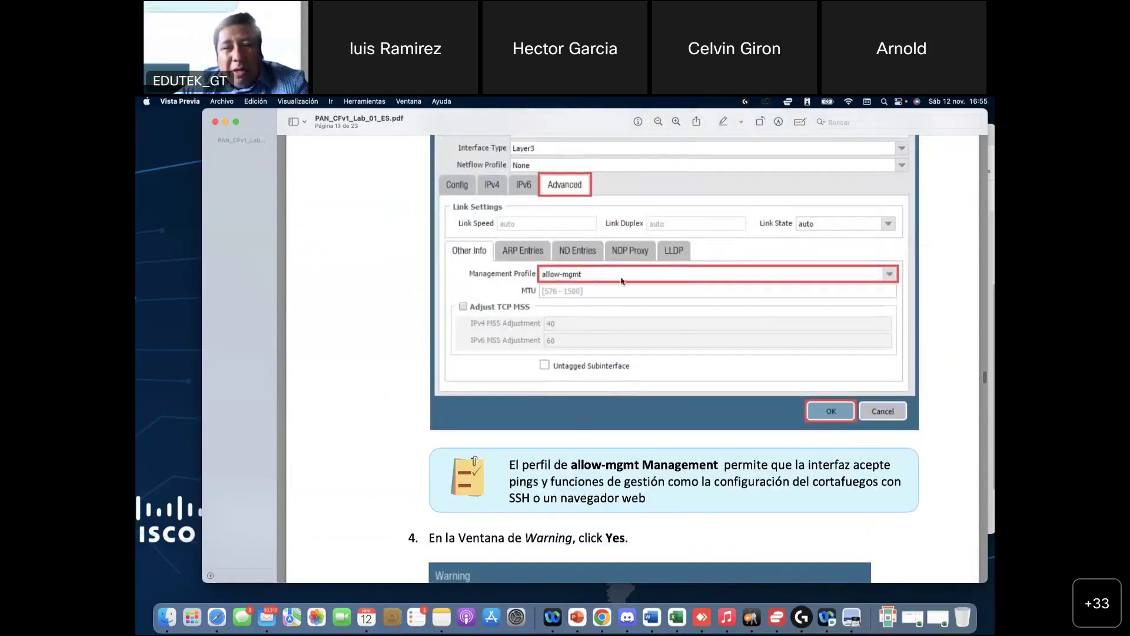
pyautogui.scroll(-10, 821, 434)
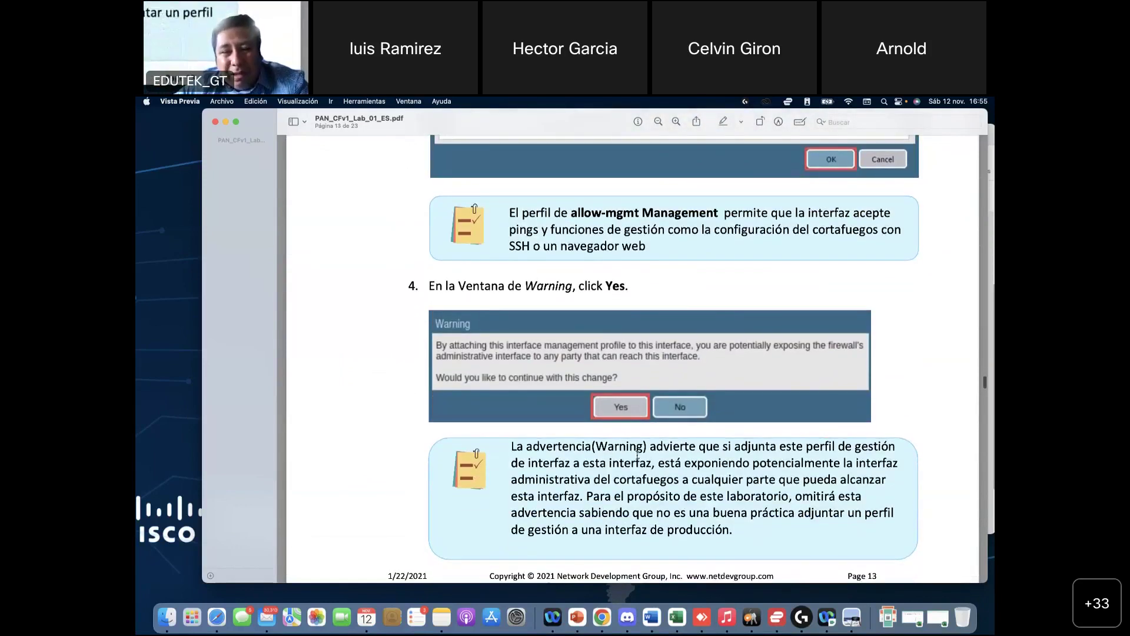
pyautogui.scroll(-3, 453, 398)
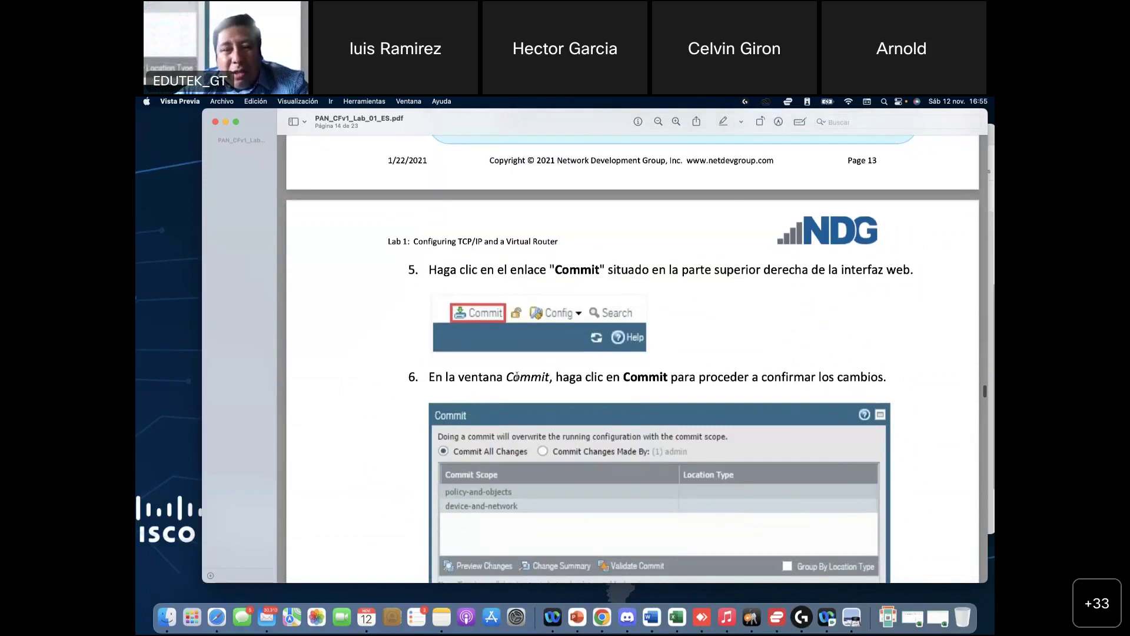
pyautogui.scroll(-9, 517, 377)
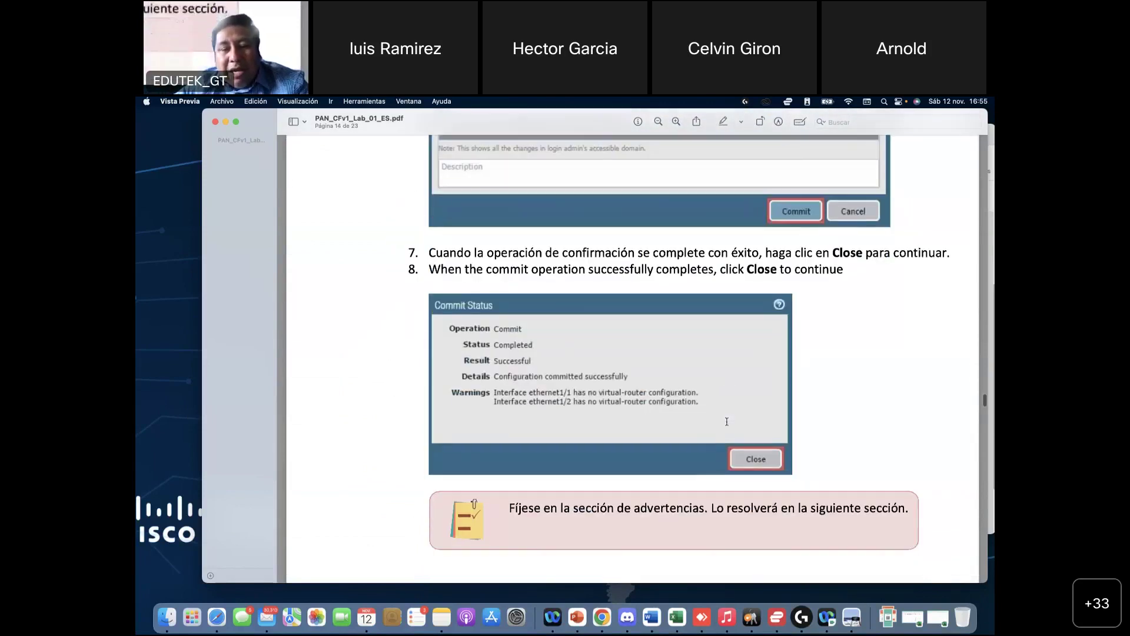
# Step: Save ethernet1/2 with the allow-mgmt profile and accept the exposure warning
pyautogui.click(601, 621)
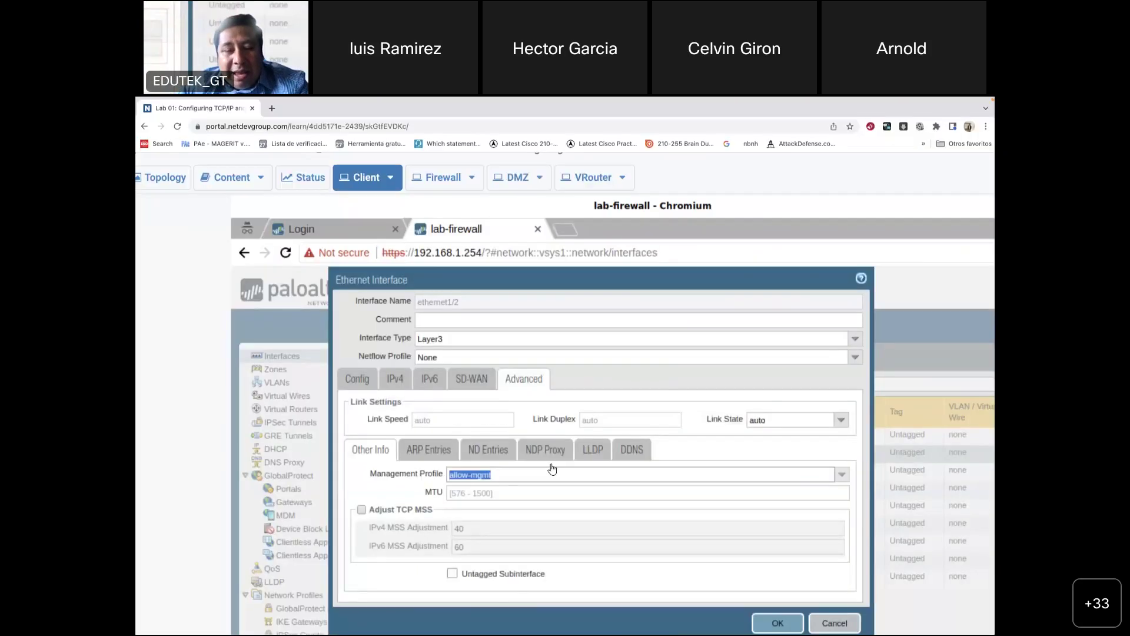
pyautogui.click(779, 624)
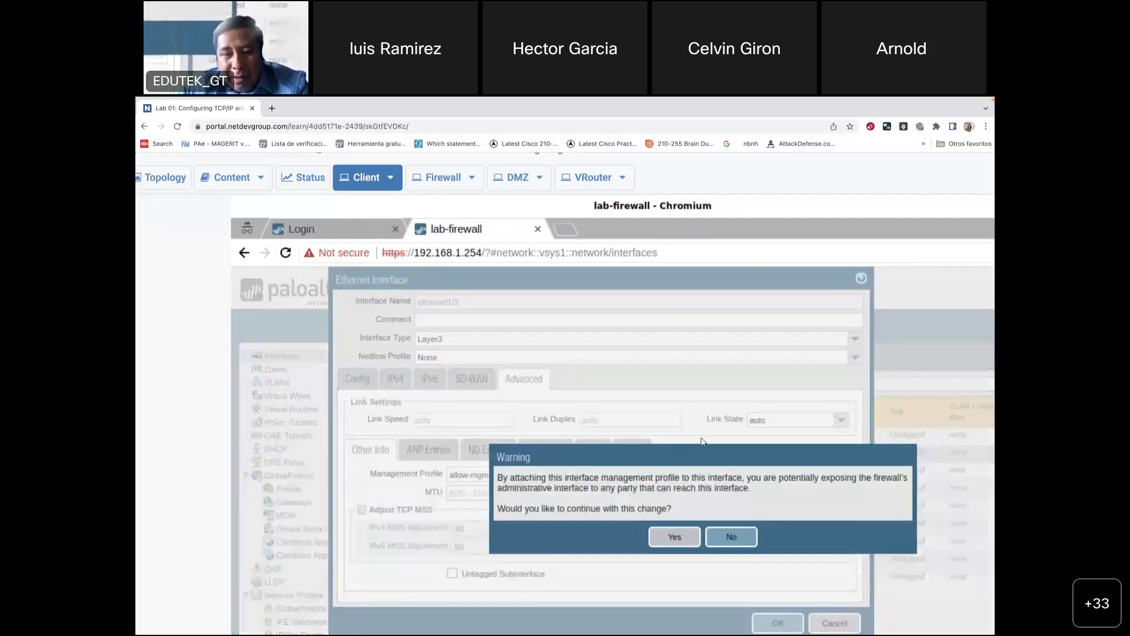
pyautogui.click(680, 534)
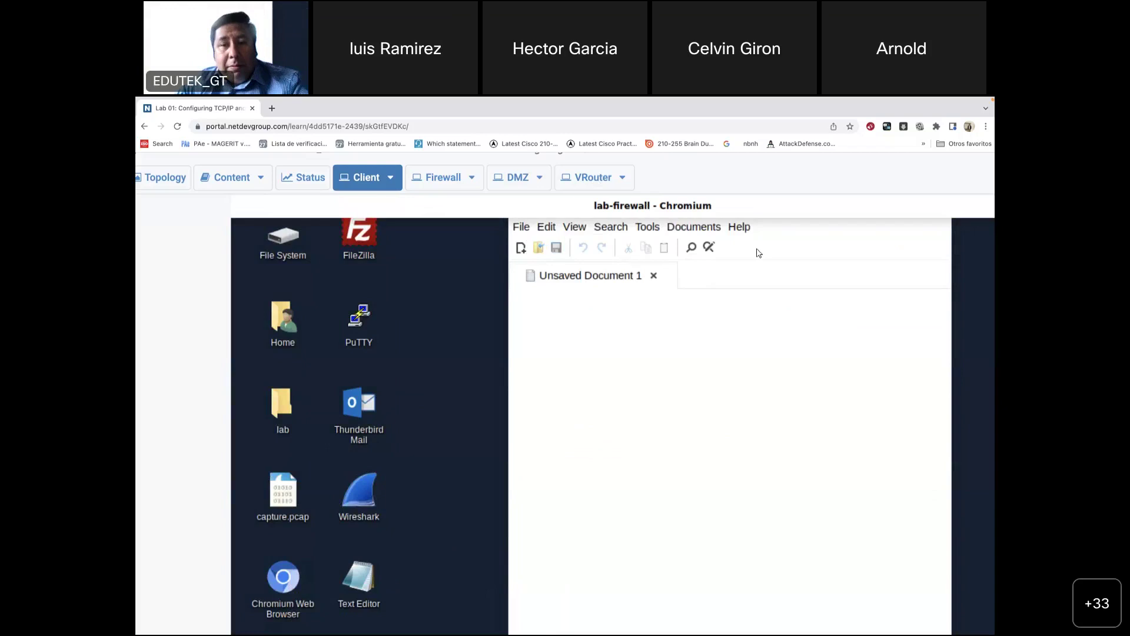
# Step: Show the remote lab client desktop at actual size
pyautogui.click(390, 177)
pyautogui.click(333, 252)
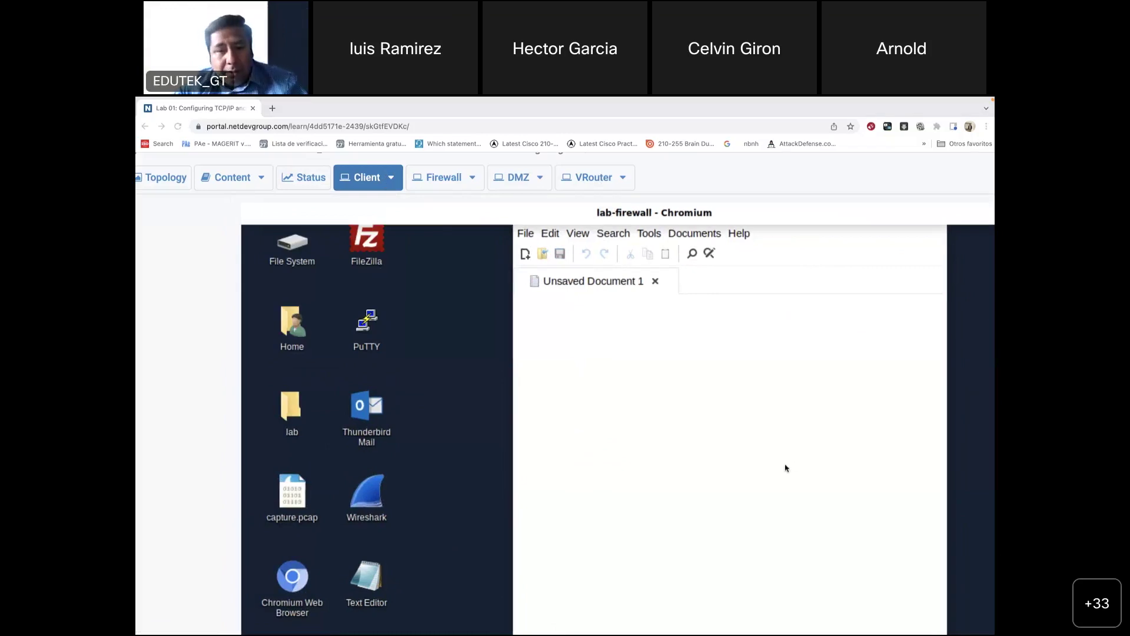
pyautogui.hotkey('ctrl', 'Left')
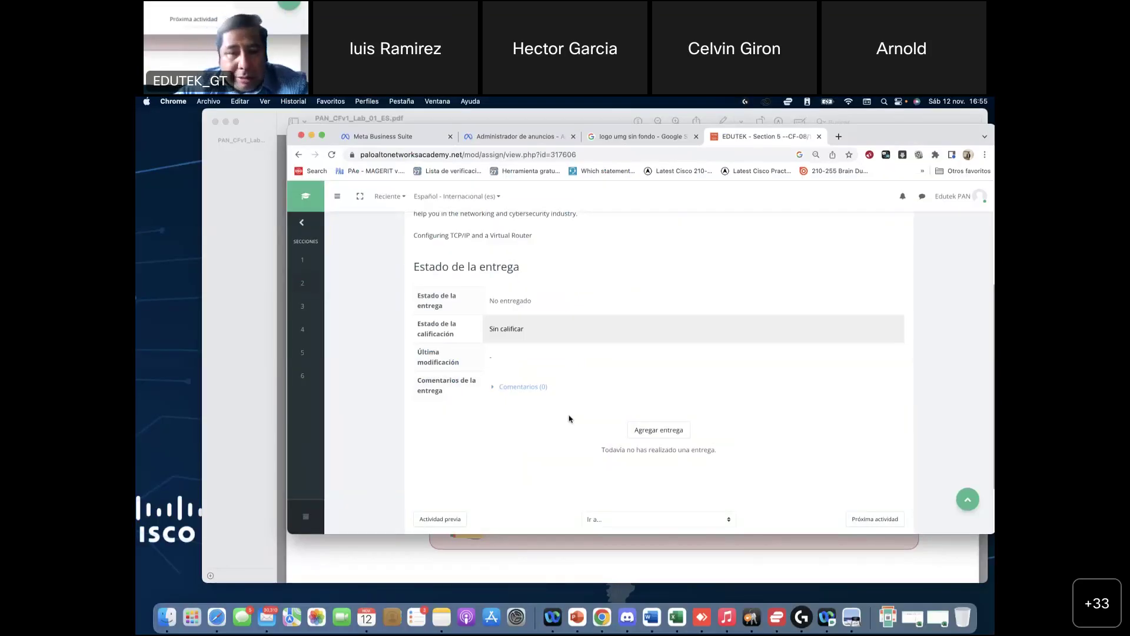
pyautogui.hotkey('ctrl', 'Right')
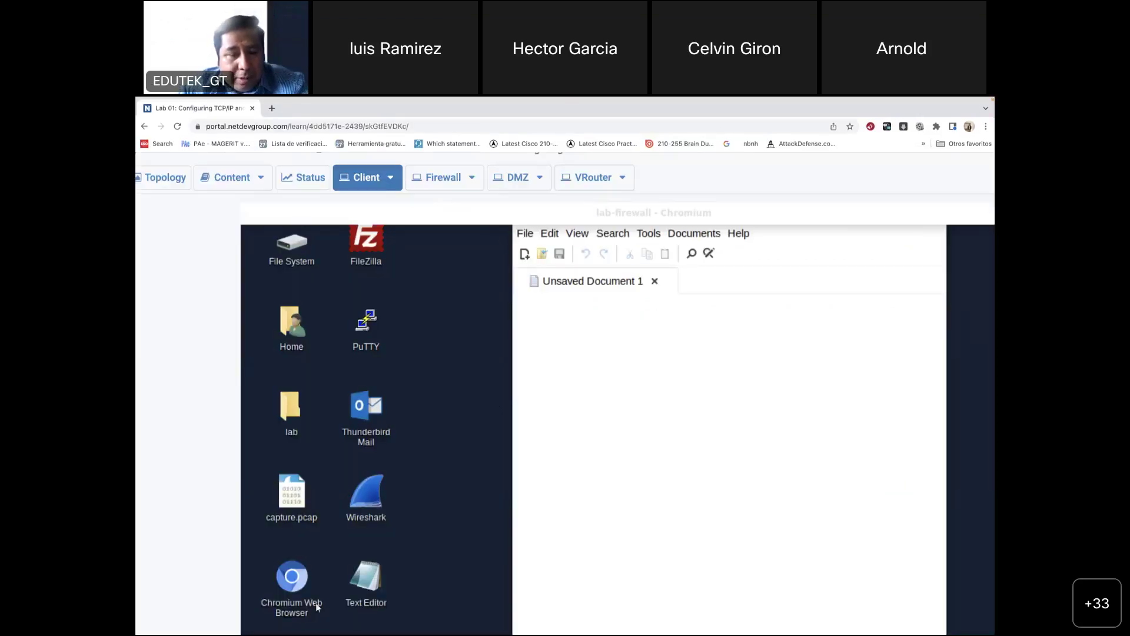
pyautogui.click(304, 575)
pyautogui.rightClick(304, 575)
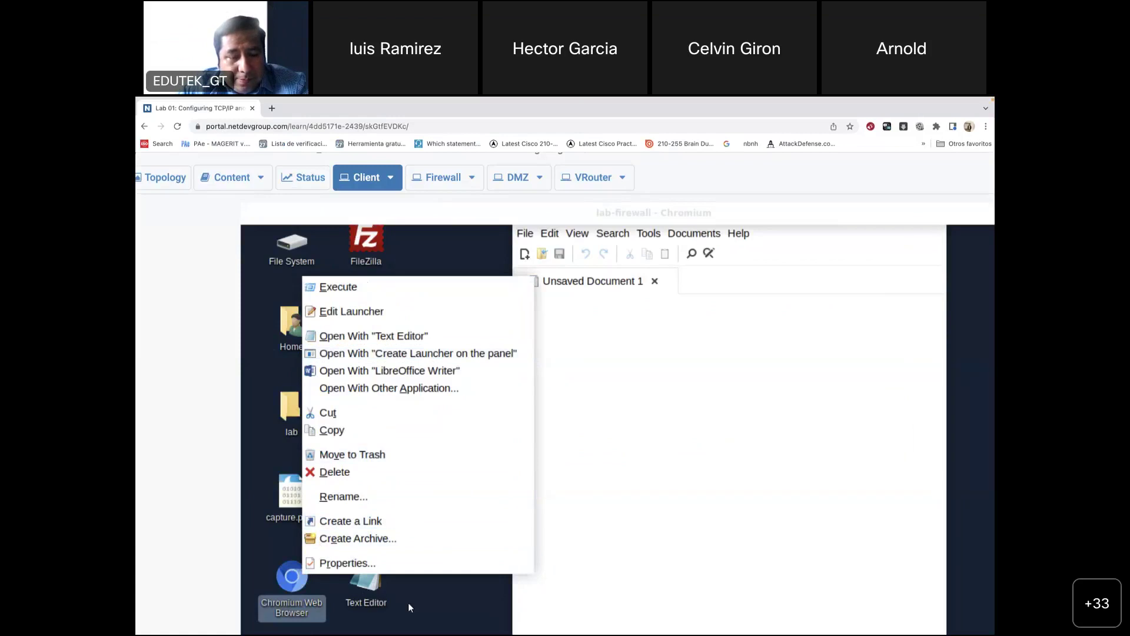
pyautogui.press('Escape')
pyautogui.doubleClick(303, 577)
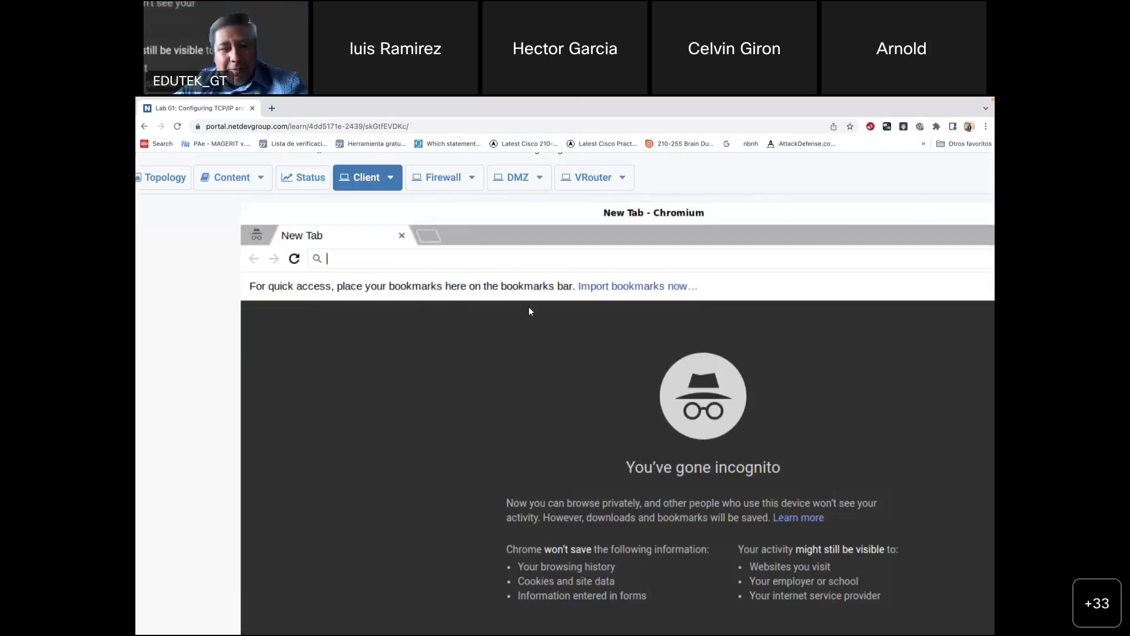
pyautogui.write('h')
pyautogui.press('Return')
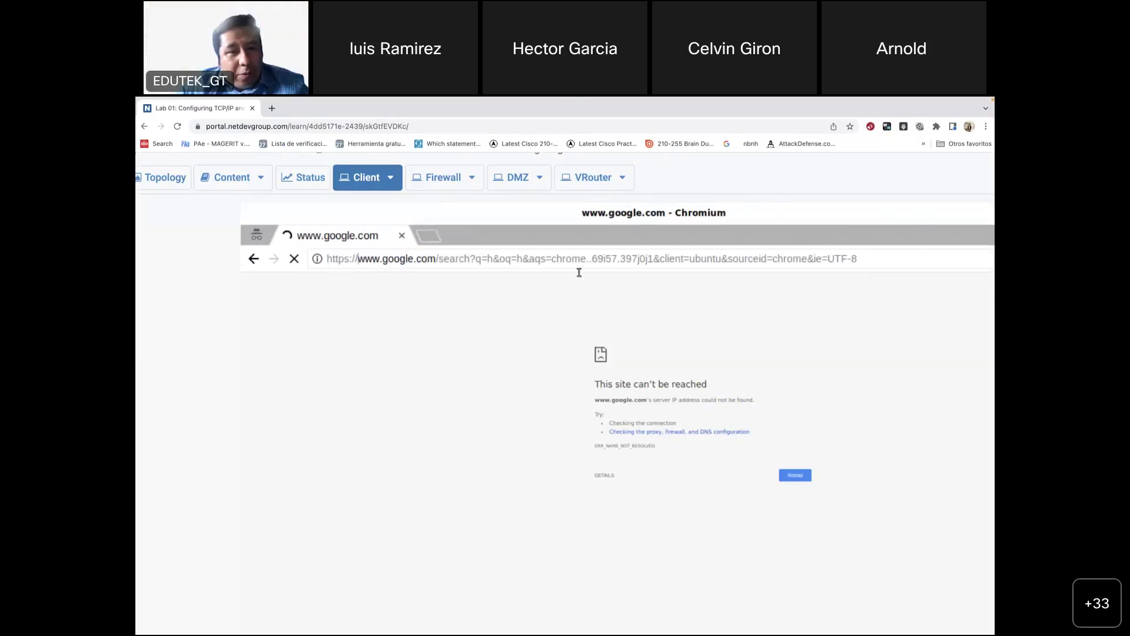
pyautogui.moveTo(579, 271); pyautogui.dragTo(924, 277)
pyautogui.write('1')
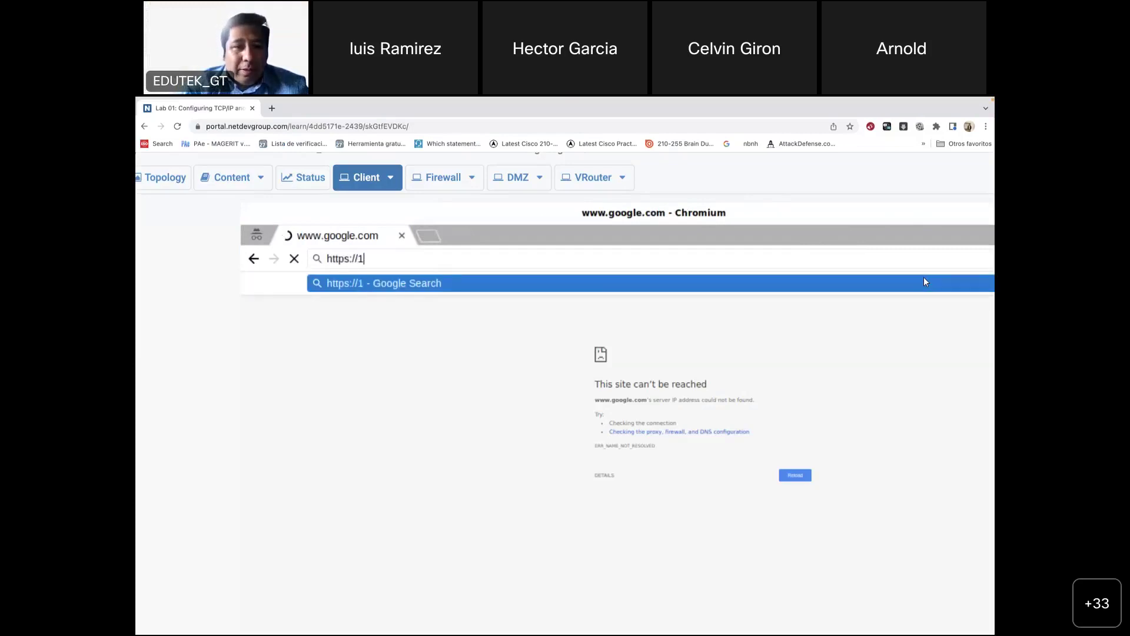
pyautogui.write('92.168.1.')
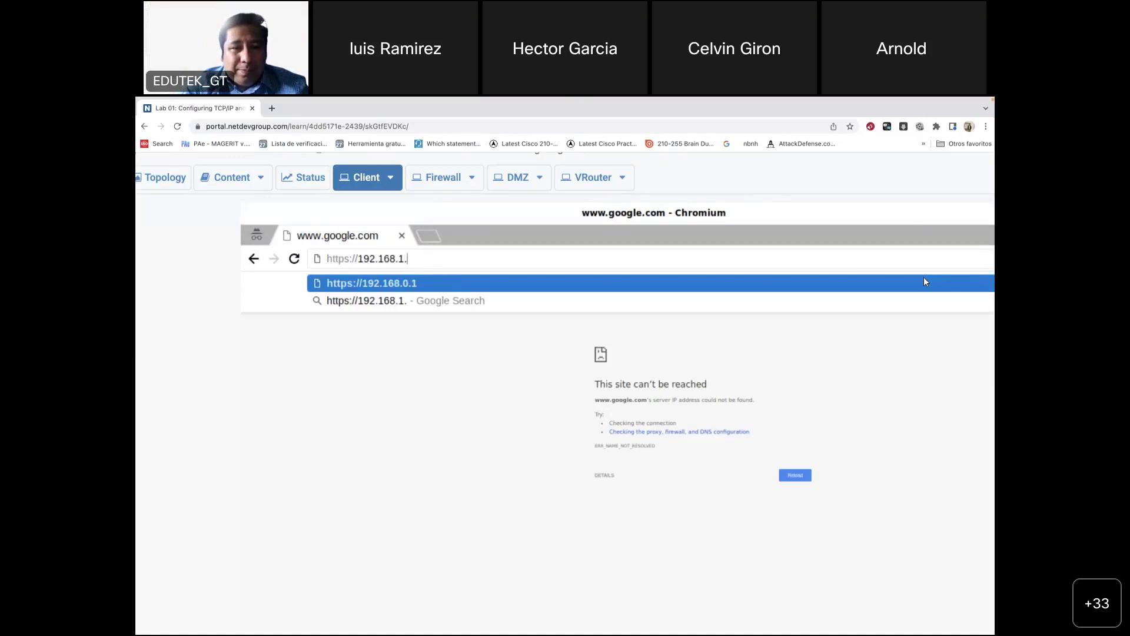
pyautogui.write('2')
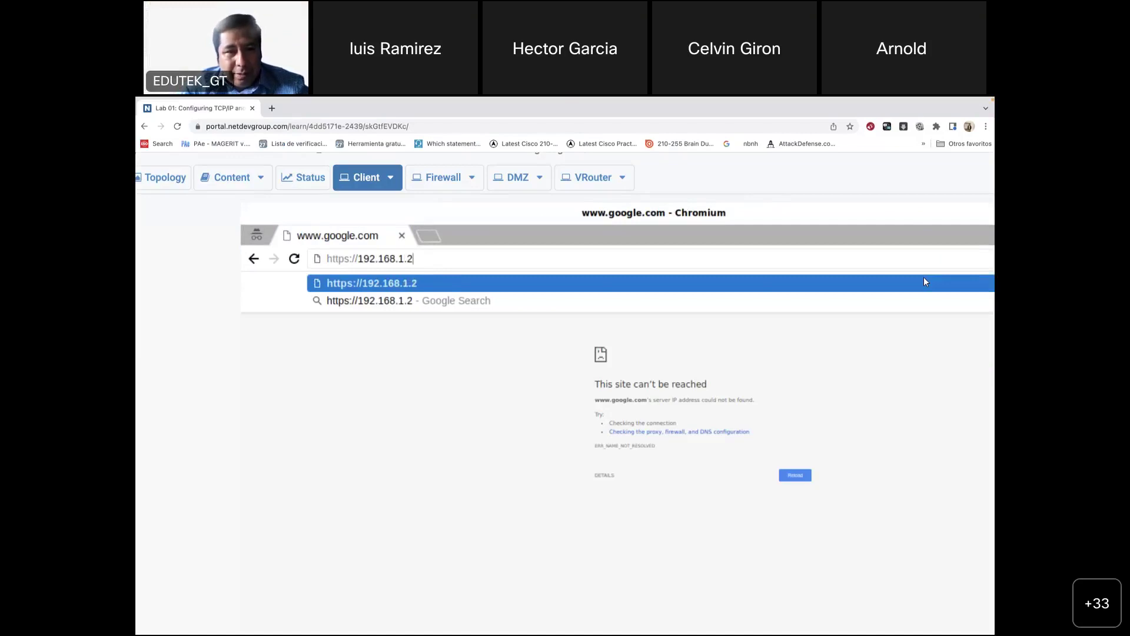
pyautogui.write('54')
pyautogui.press('Return')
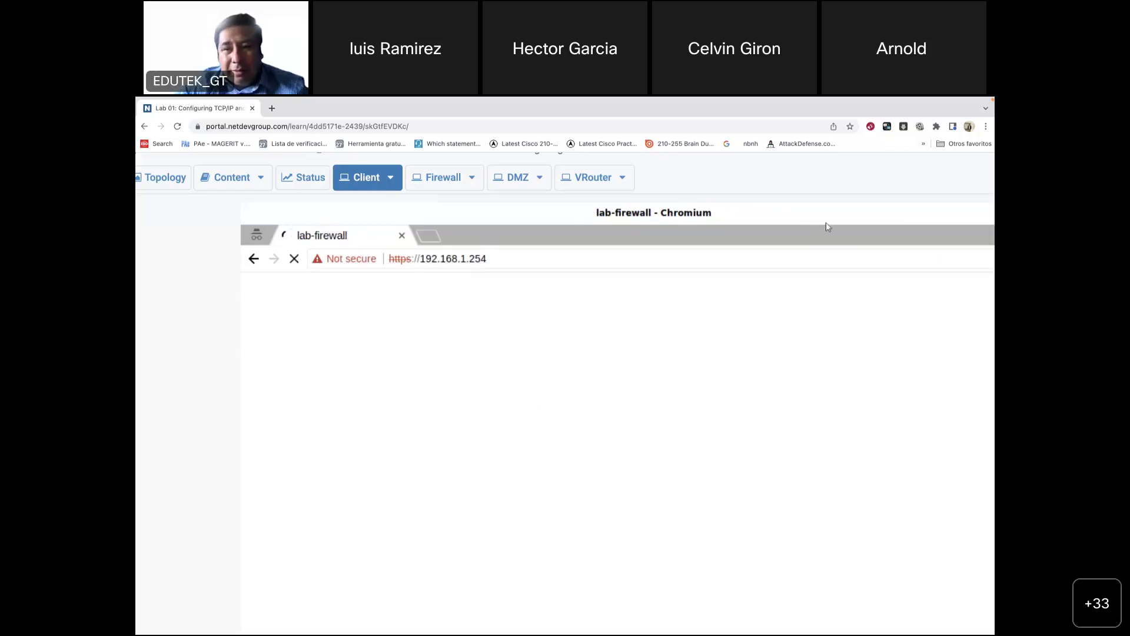
# Step: Reposition and widen the lab-firewall window until the Commit link and Virtual Router column appear
pyautogui.moveTo(664, 332); pyautogui.dragTo(589, 327)
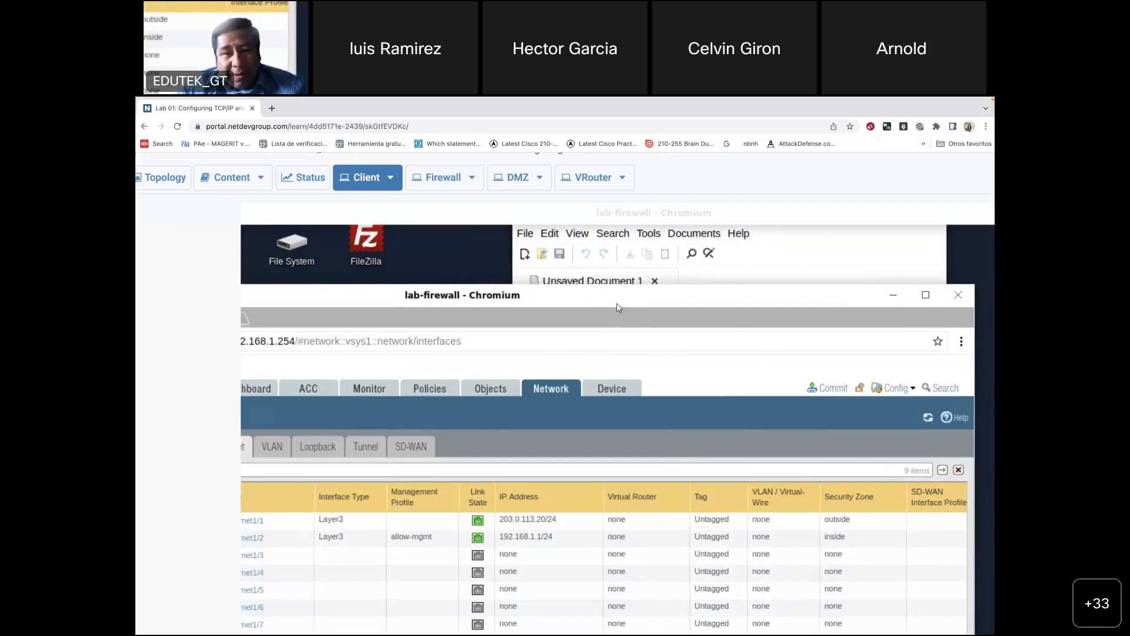
pyautogui.moveTo(610, 306); pyautogui.dragTo(677, 263)
pyautogui.moveTo(599, 286); pyautogui.dragTo(478, 305)
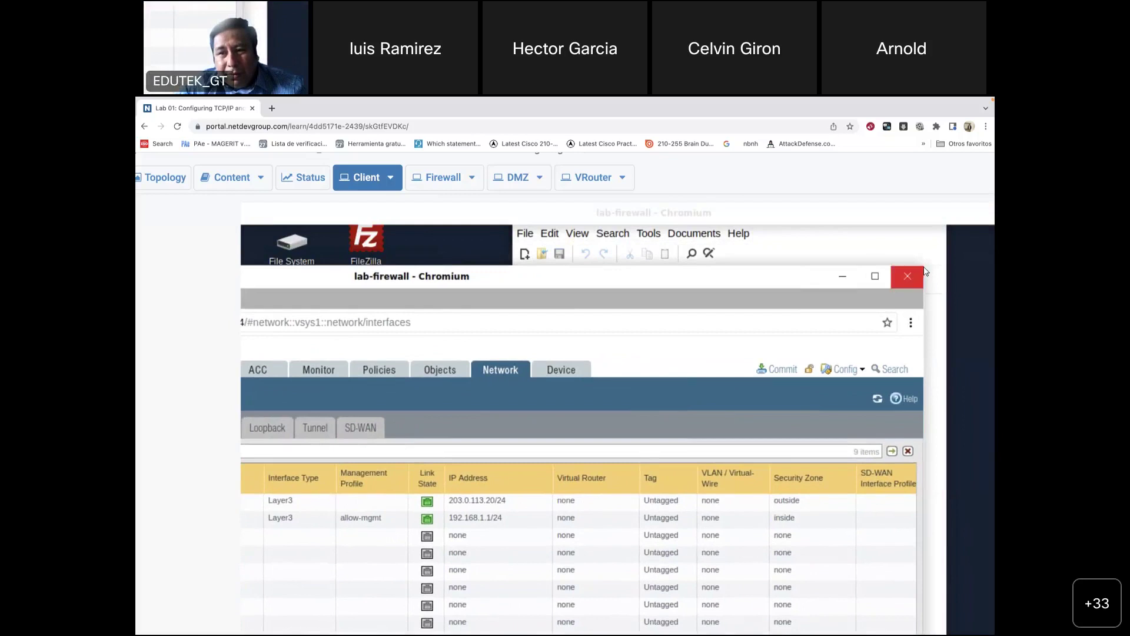
pyautogui.moveTo(487, 280); pyautogui.dragTo(869, 327)
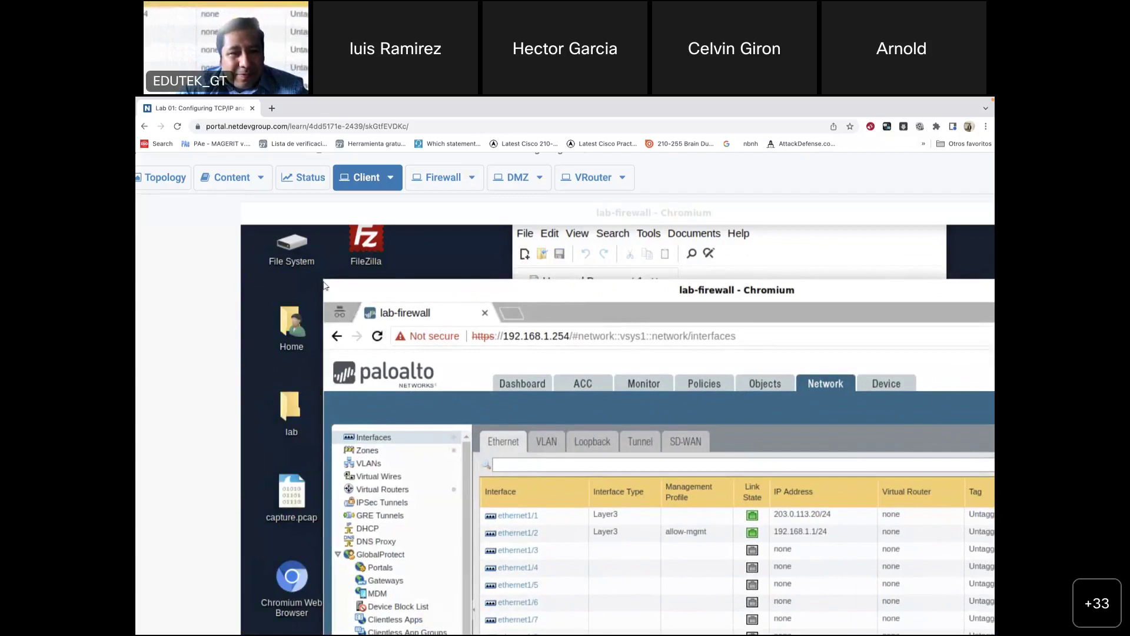
pyautogui.moveTo(324, 282); pyautogui.dragTo(416, 269)
pyautogui.scroll(-1, 628, 524)
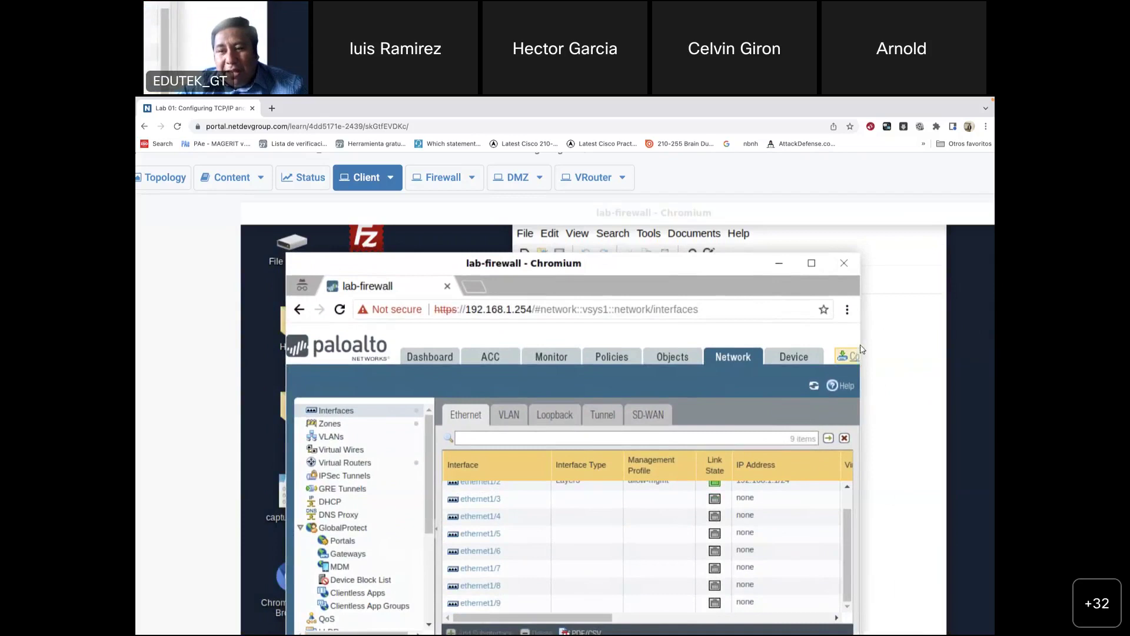
pyautogui.moveTo(860, 338); pyautogui.dragTo(953, 337)
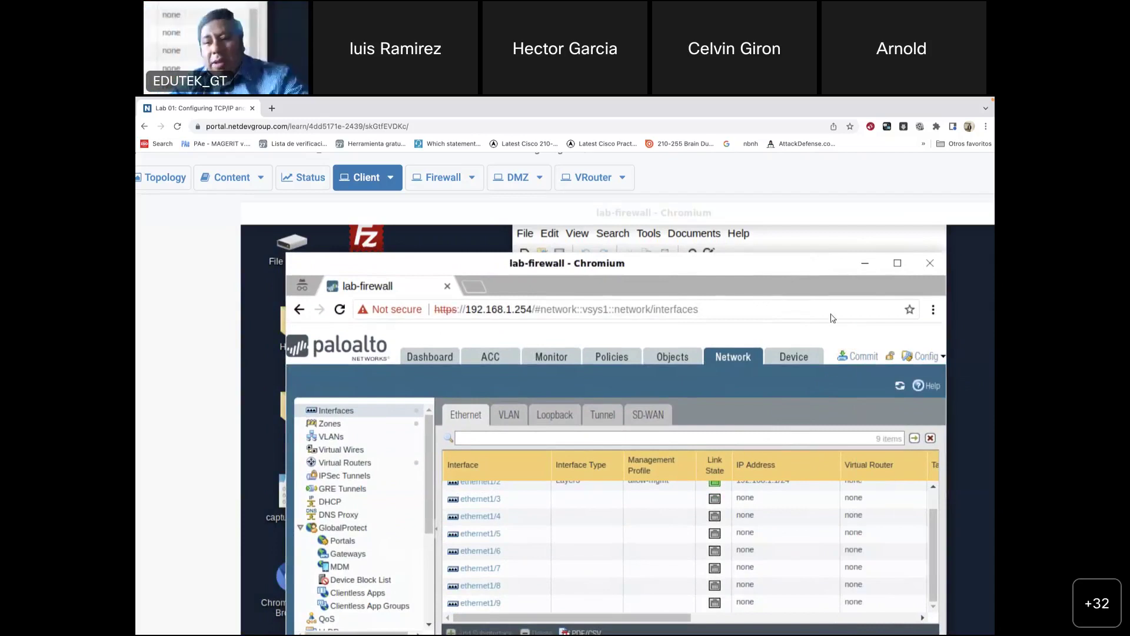
# Step: Commit all pending configuration changes to the firewall with Commit All Changes
pyautogui.click(861, 357)
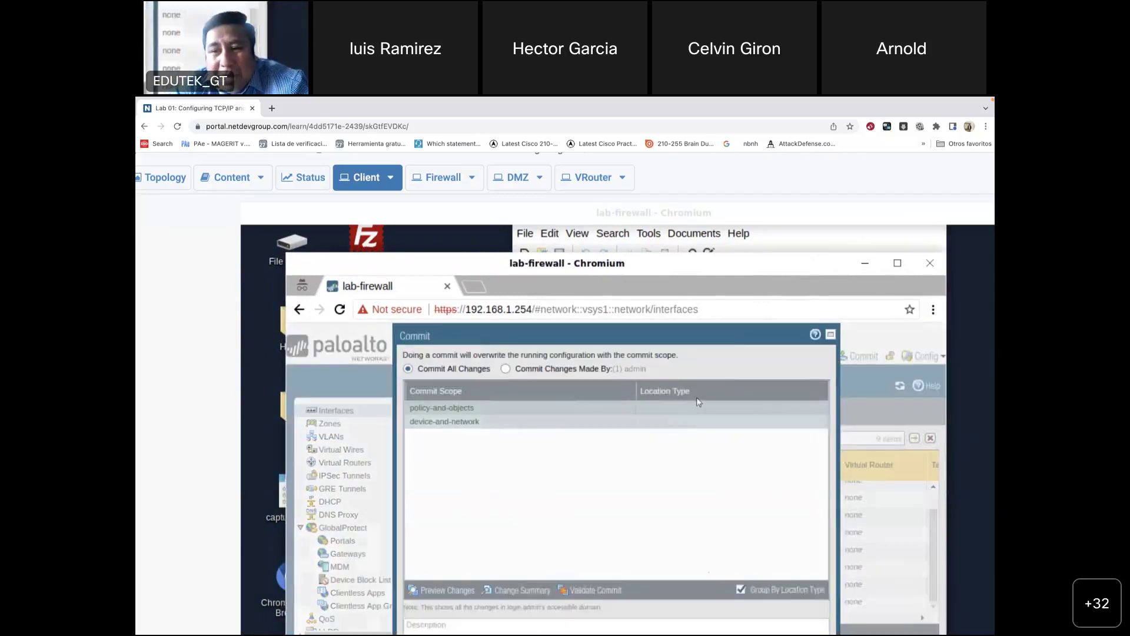
pyautogui.moveTo(694, 330); pyautogui.dragTo(694, 275)
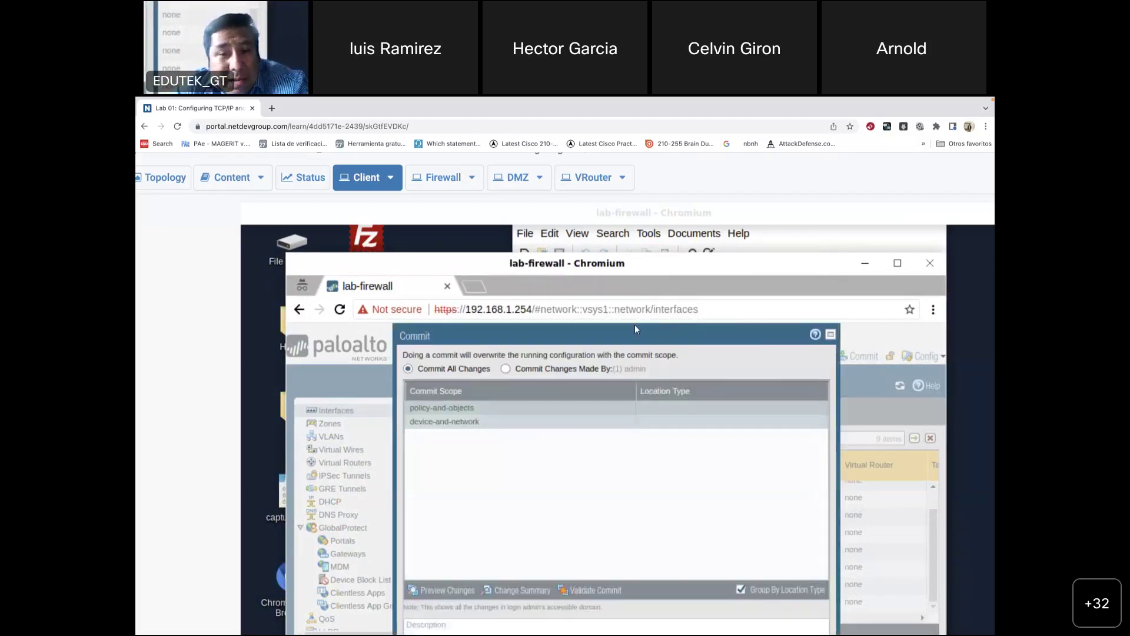
pyautogui.moveTo(602, 331); pyautogui.dragTo(589, 300)
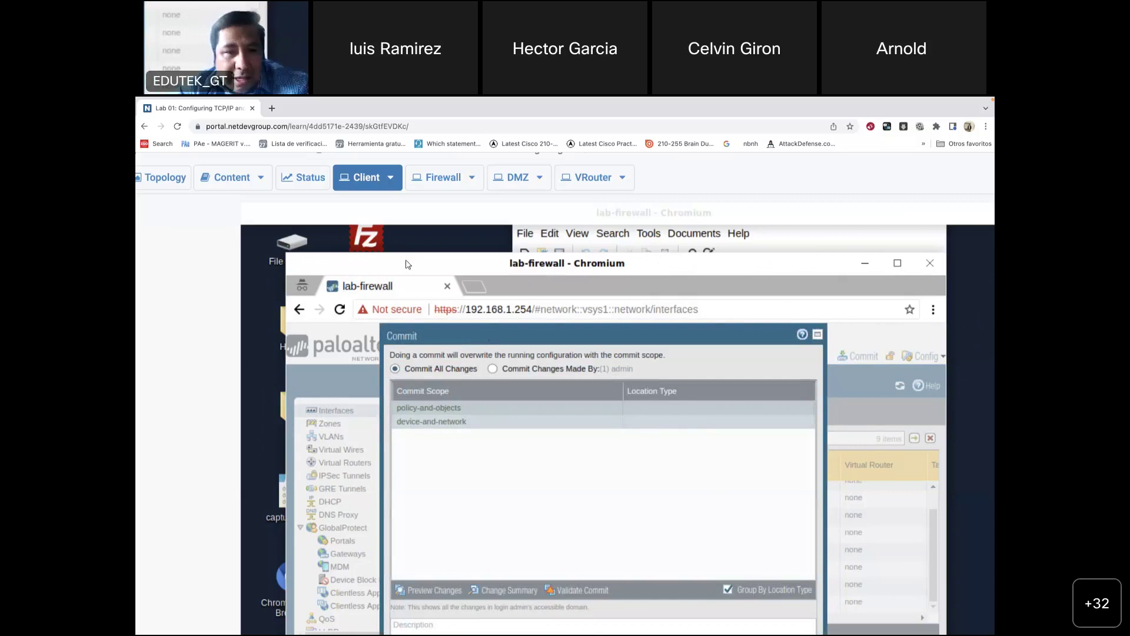
pyautogui.moveTo(410, 267); pyautogui.dragTo(388, 248)
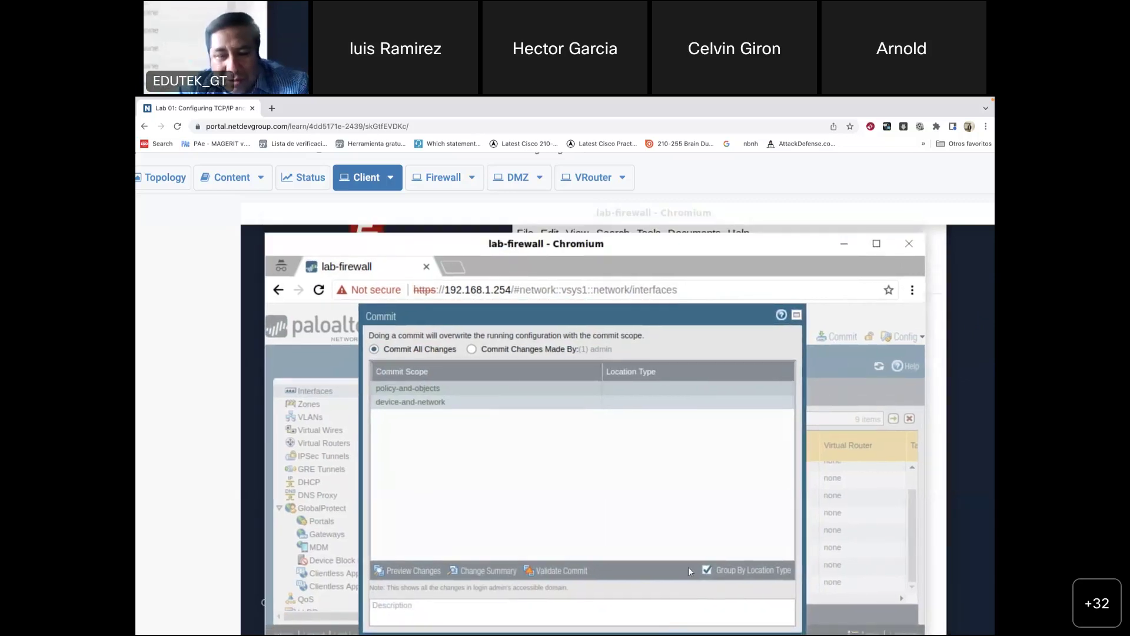
pyautogui.moveTo(459, 315); pyautogui.dragTo(447, 315)
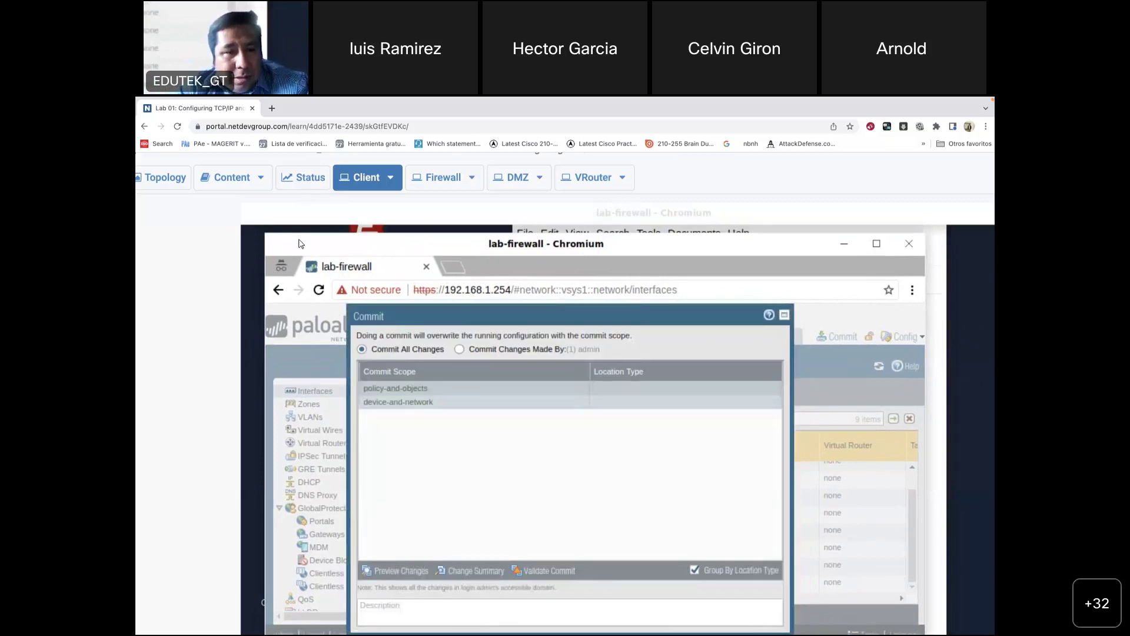
pyautogui.moveTo(298, 243); pyautogui.dragTo(286, 236)
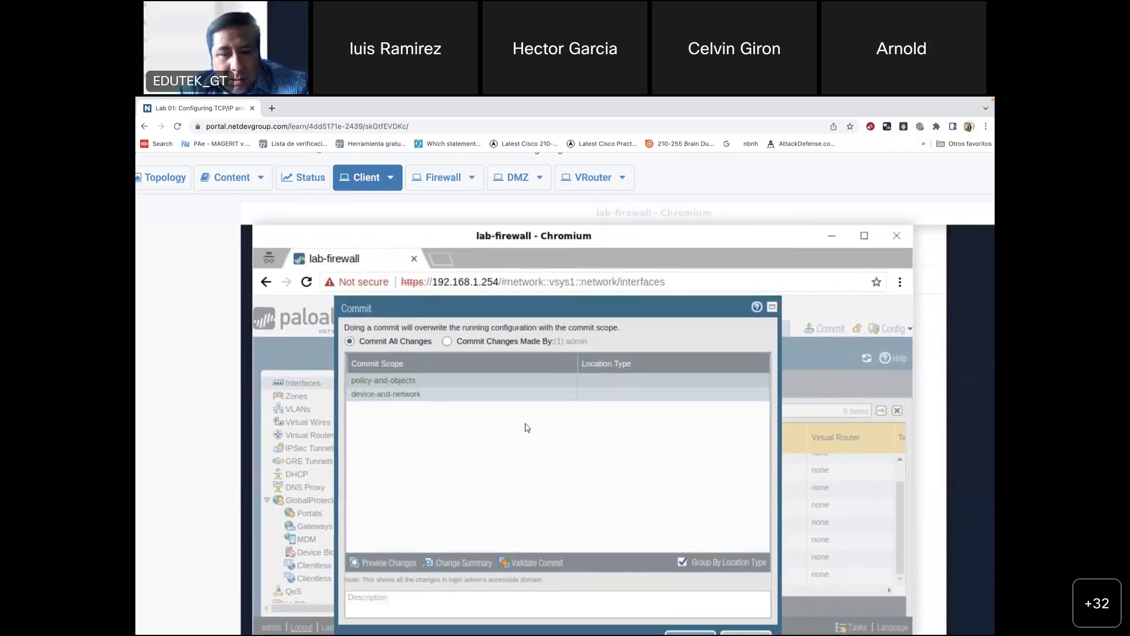
pyautogui.click(685, 633)
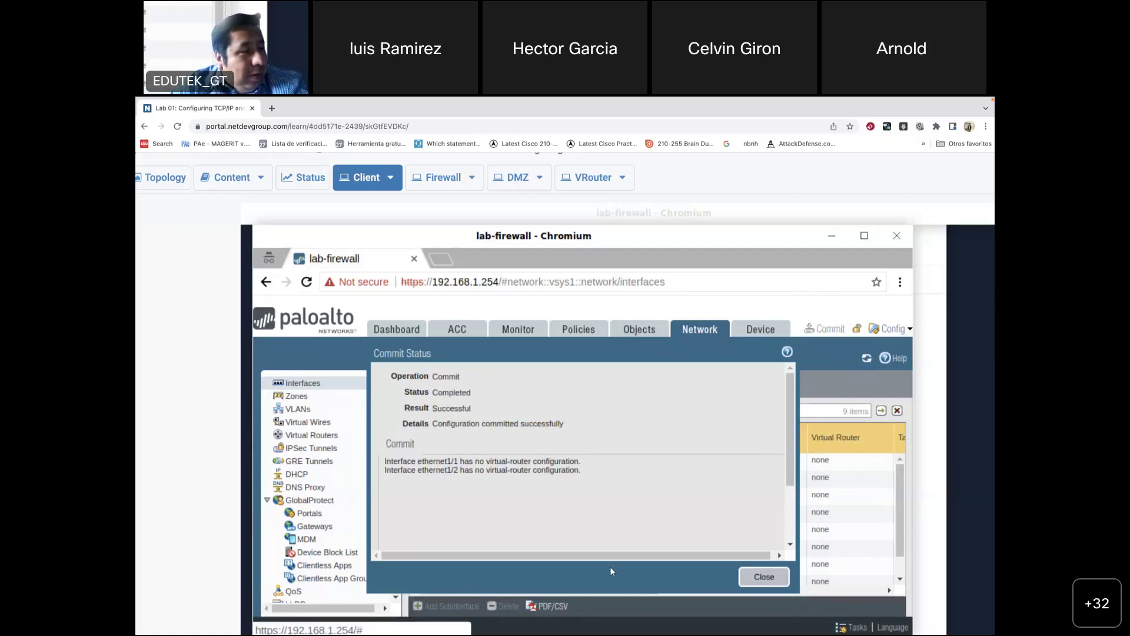
# Step: Close the Commit Status dialog to view ethernet1/1 and ethernet1/2 in the Ethernet list
pyautogui.click(765, 577)
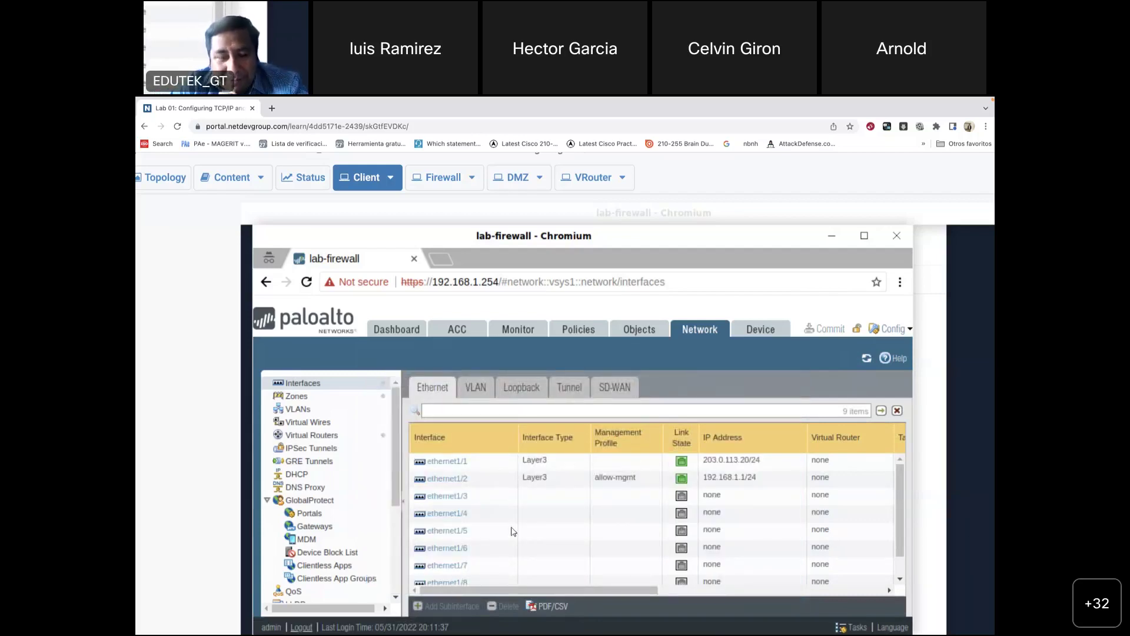
pyautogui.moveTo(749, 631)
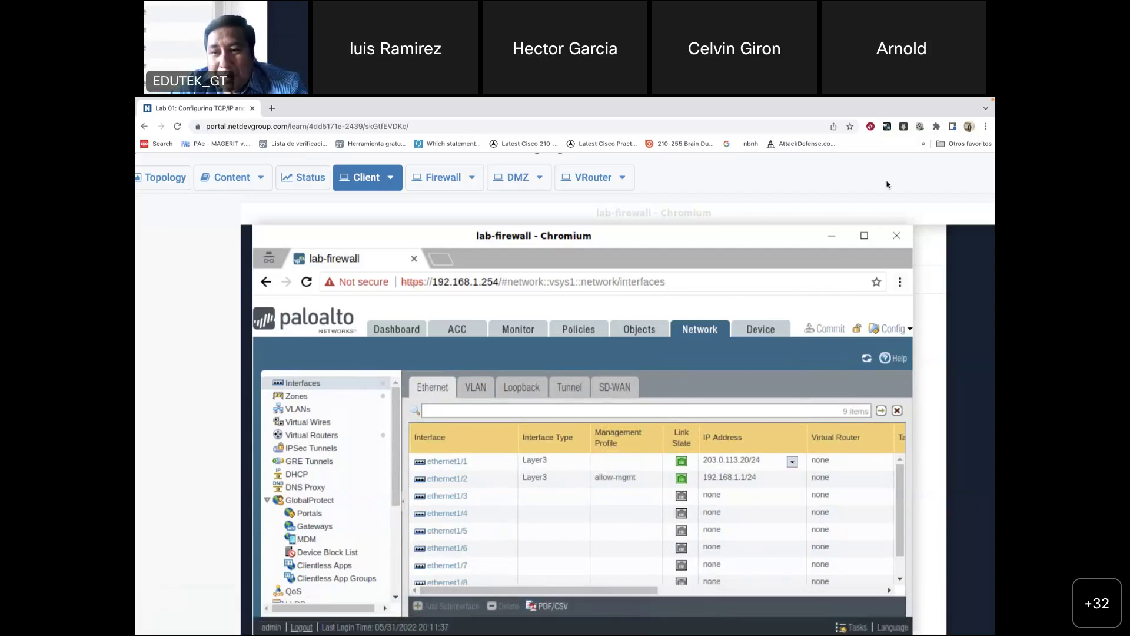
pyautogui.hscroll(5, 837, 196)
pyautogui.scroll(1, 837, 196)
pyautogui.scroll(2, 837, 196)
pyautogui.hscroll(3, 837, 196)
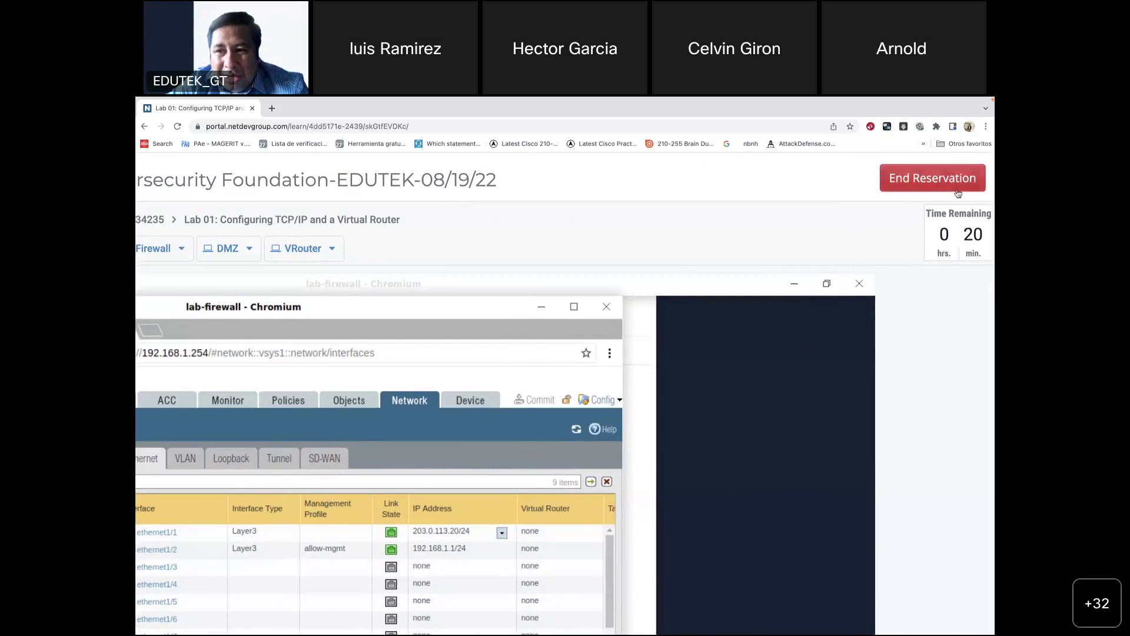
# Step: Zoom the lab portal page out two levels in Chrome
pyautogui.scroll(-3, 636, 259)
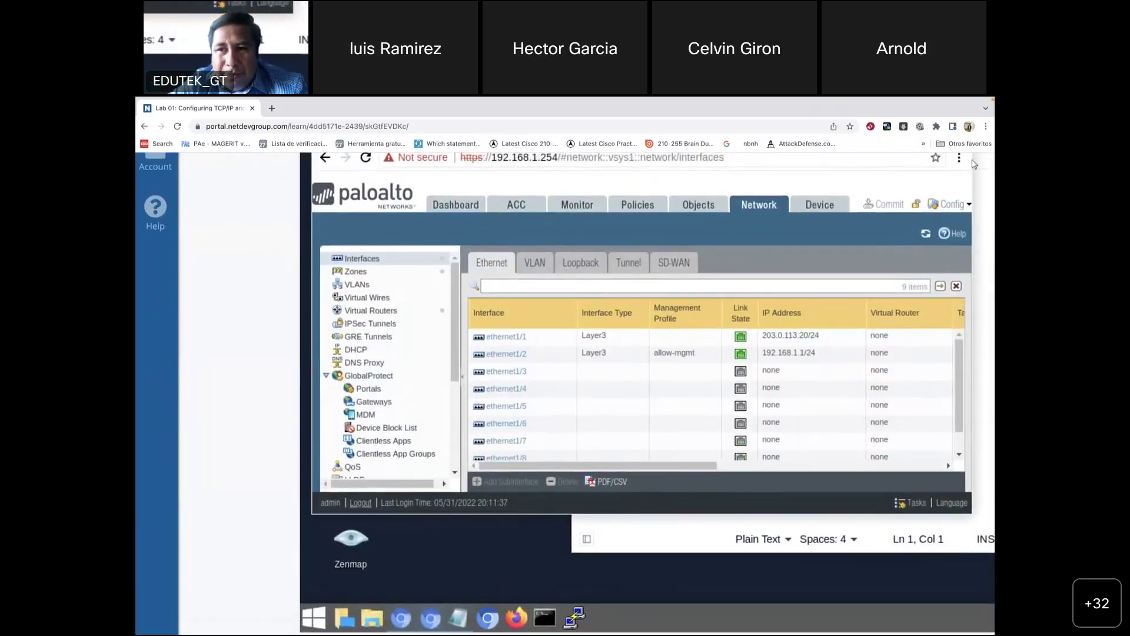
pyautogui.click(985, 126)
pyautogui.click(912, 237)
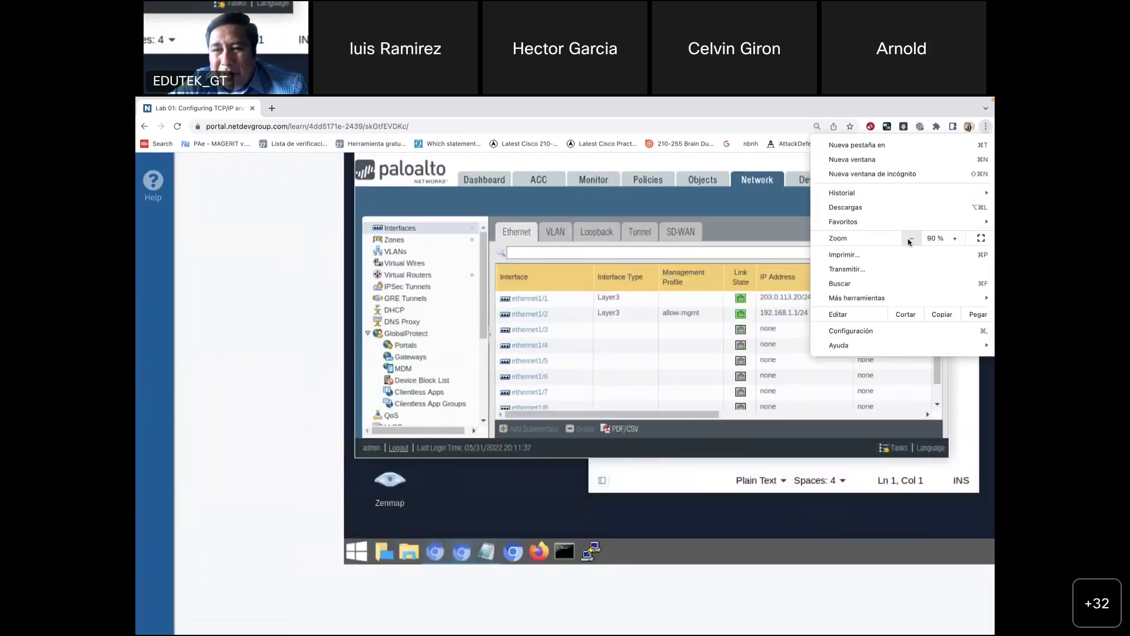
pyautogui.click(911, 238)
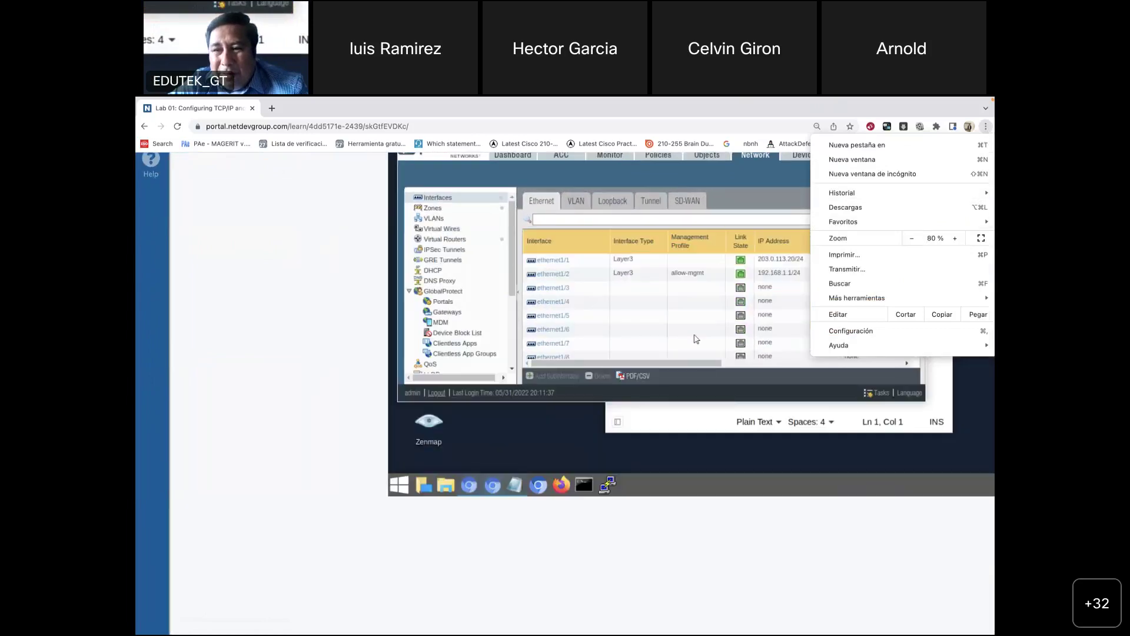
pyautogui.click(344, 292)
# Step: Bring the lab-firewall window in front of the text editor
pyautogui.click(940, 246)
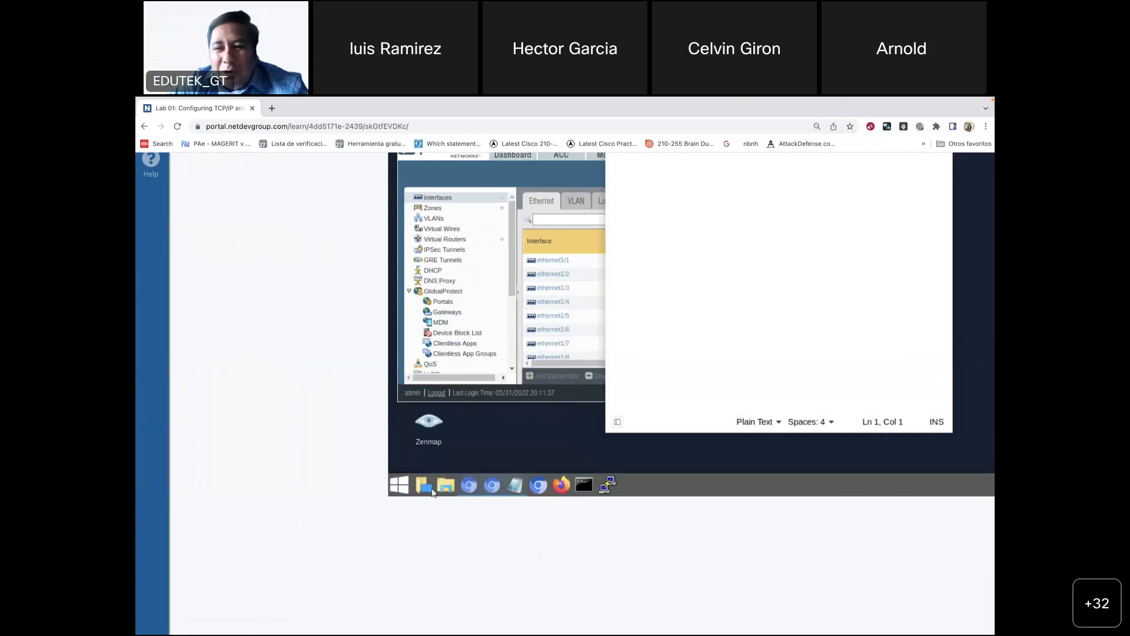
pyautogui.scroll(3, 353, 359)
pyautogui.hotkey('ctrl', '+')
pyautogui.hotkey('ctrl', '+')
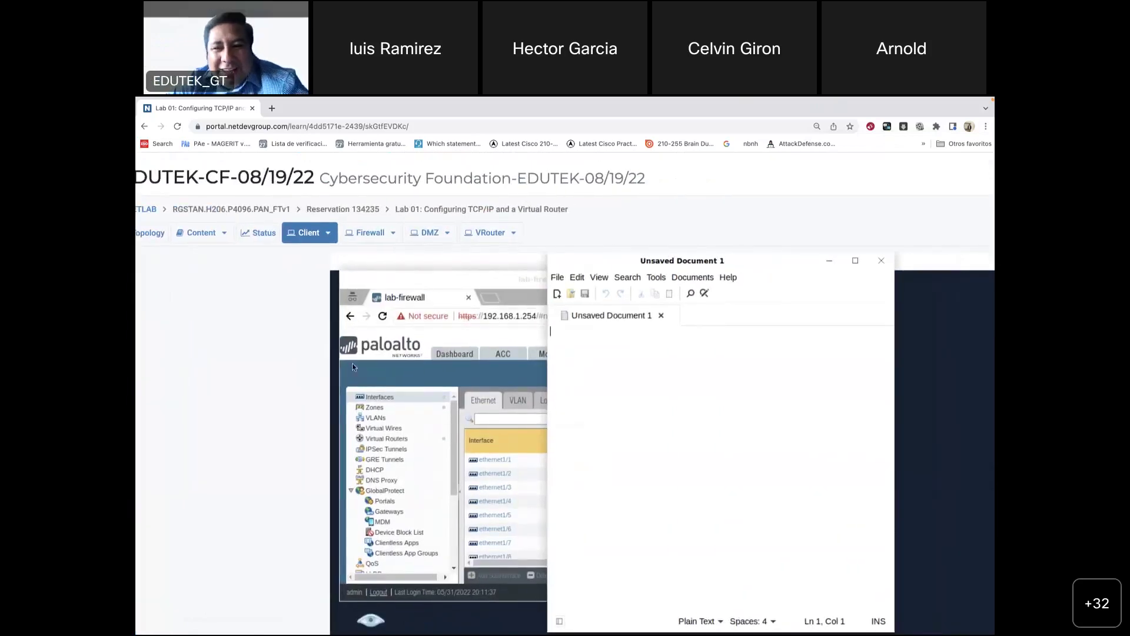
pyautogui.click(352, 364)
pyautogui.scroll(-2, 163, 378)
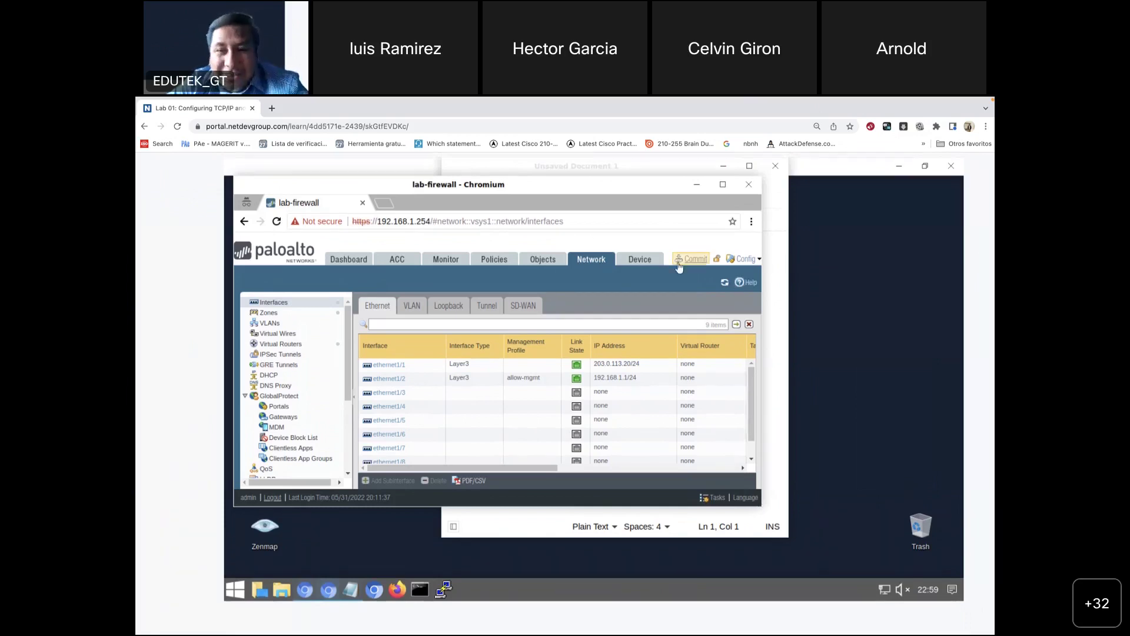
pyautogui.moveTo(627, 615)
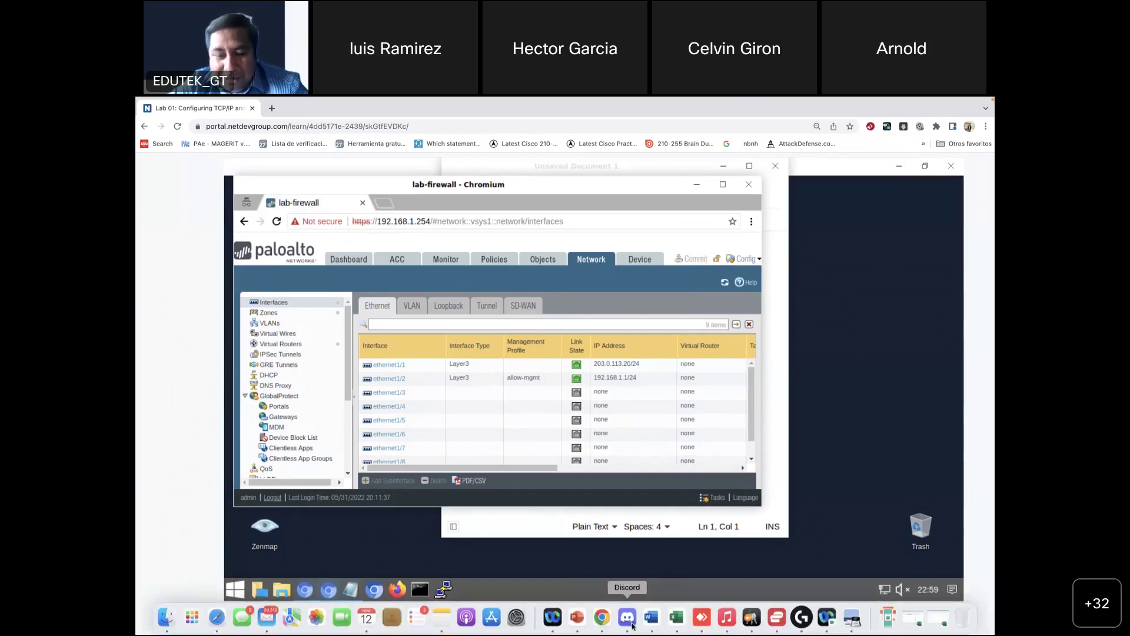
# Step: Scroll the lab guide PDF from the interface steps down to step 6 on static routes
pyautogui.click(850, 618)
pyautogui.scroll(-10, 671, 454)
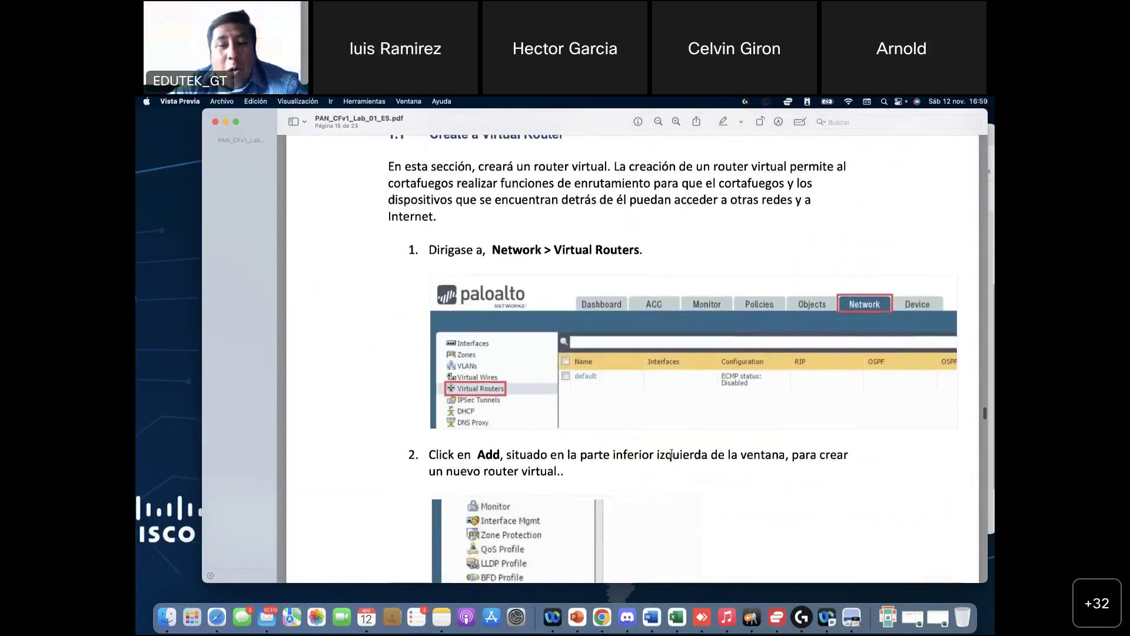
pyautogui.scroll(3, 671, 454)
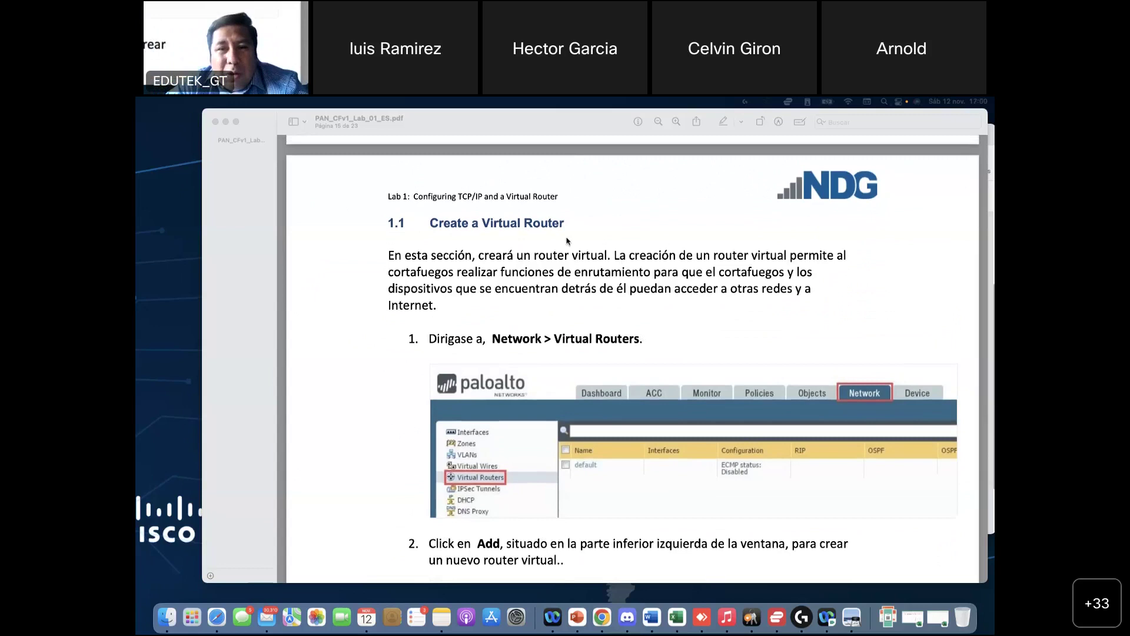
pyautogui.scroll(-1, 560, 314)
pyautogui.scroll(-1, 559, 314)
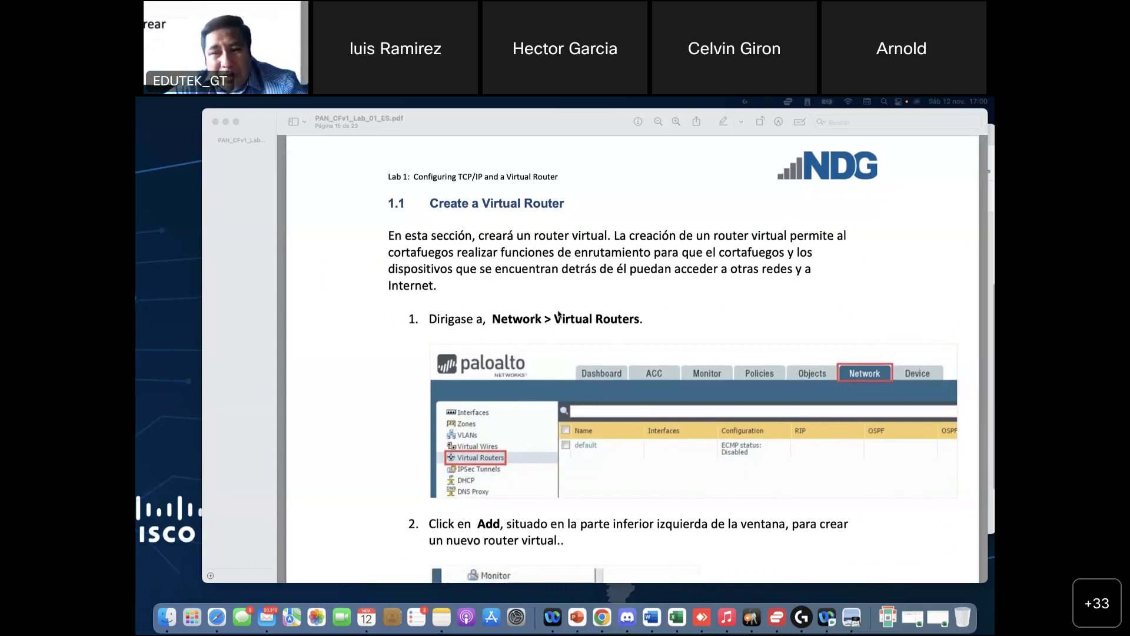
pyautogui.scroll(-3, 619, 284)
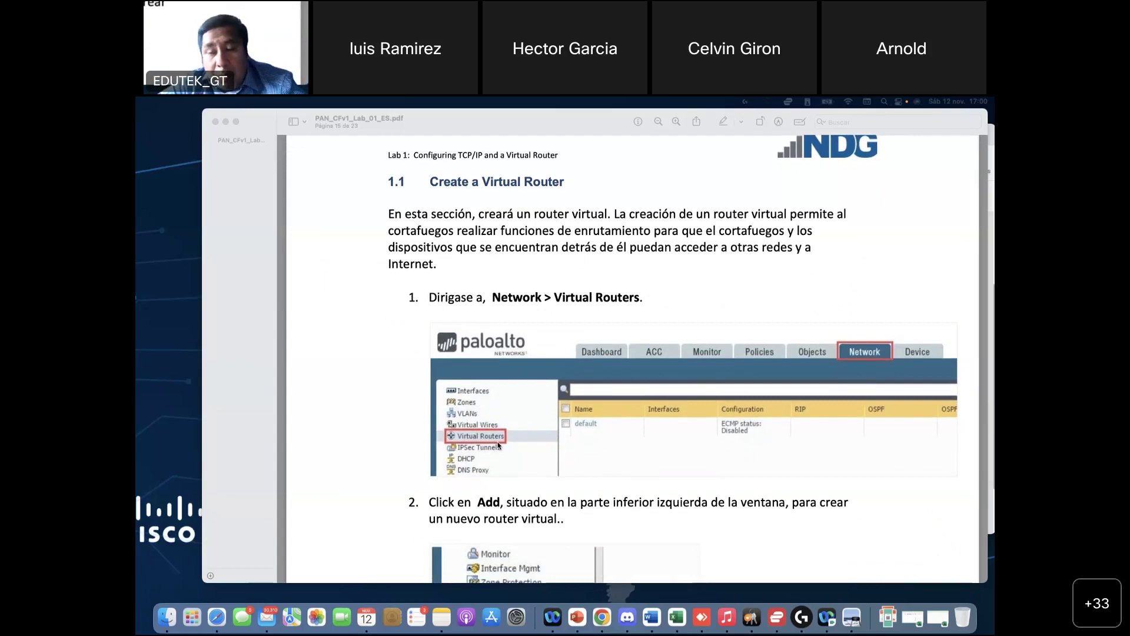
pyautogui.scroll(-3, 498, 445)
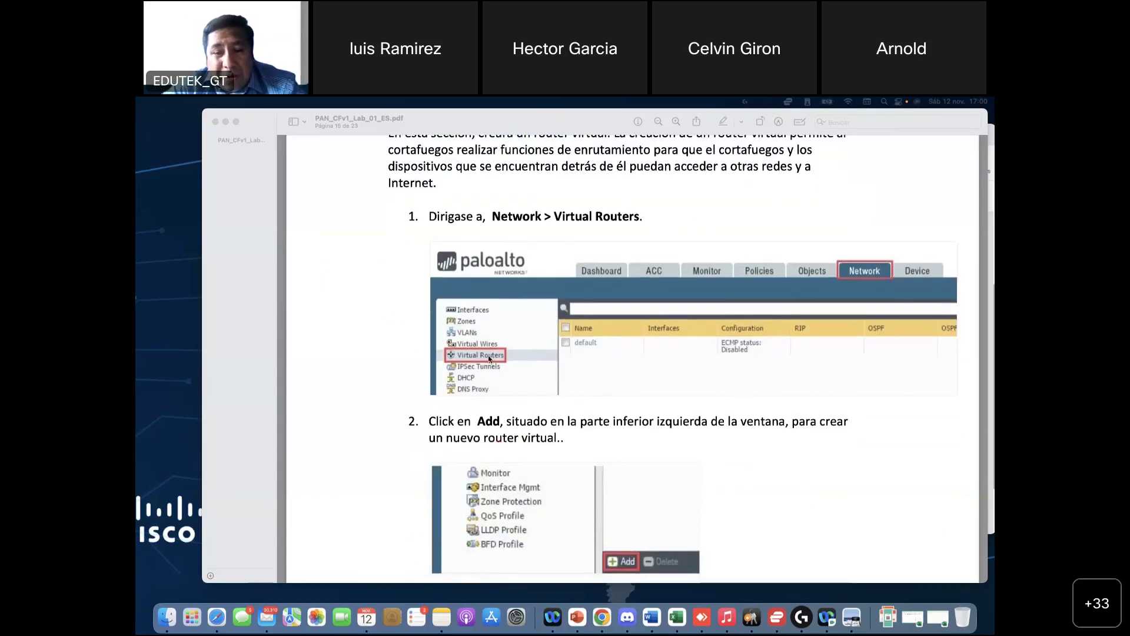
pyautogui.scroll(-4, 489, 358)
pyautogui.scroll(-10, 624, 430)
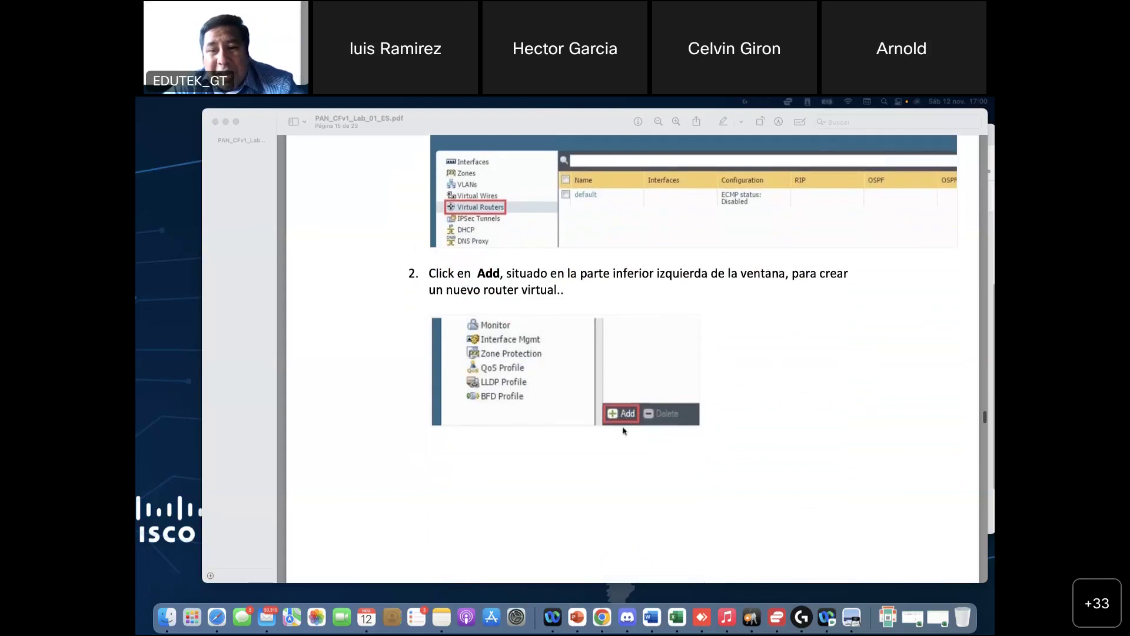
pyautogui.scroll(-11, 624, 431)
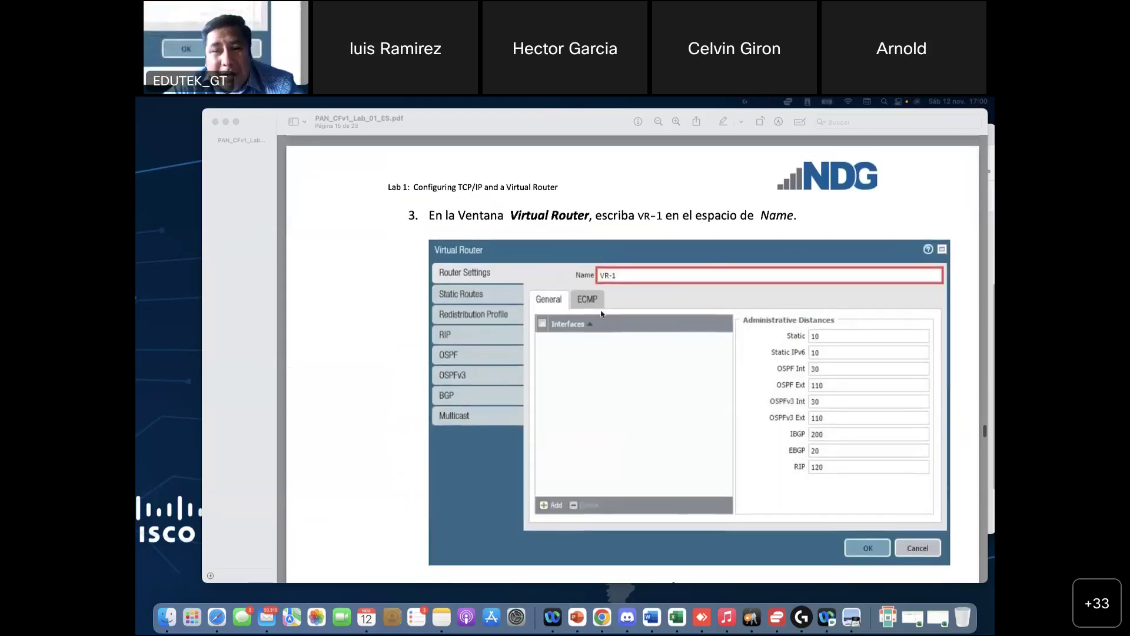
pyautogui.scroll(-9, 589, 333)
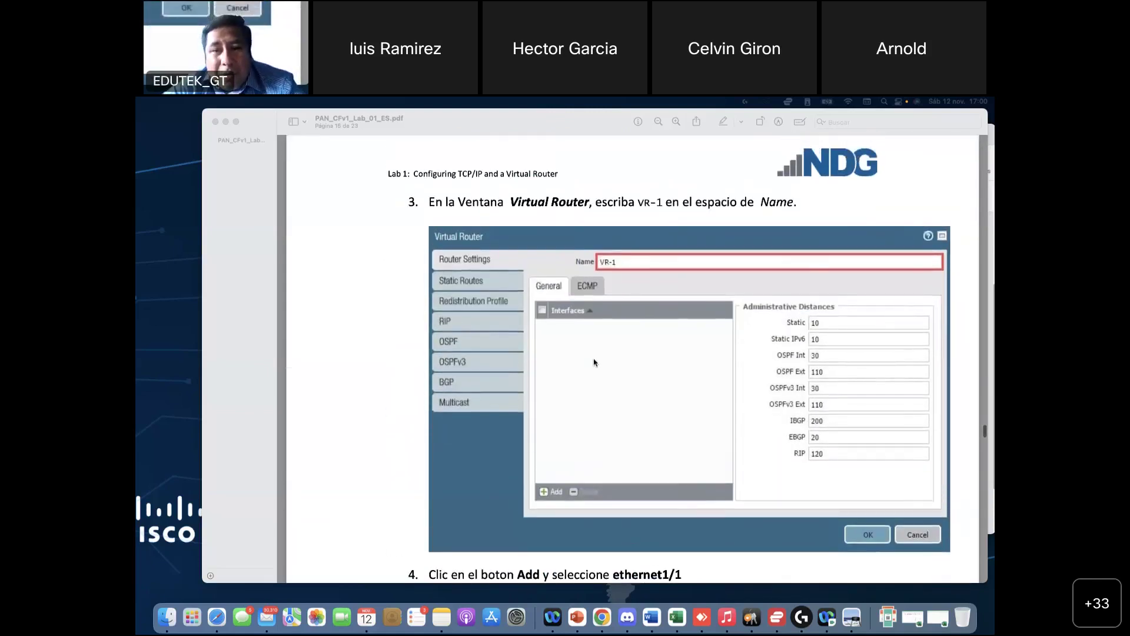
pyautogui.scroll(-1, 589, 383)
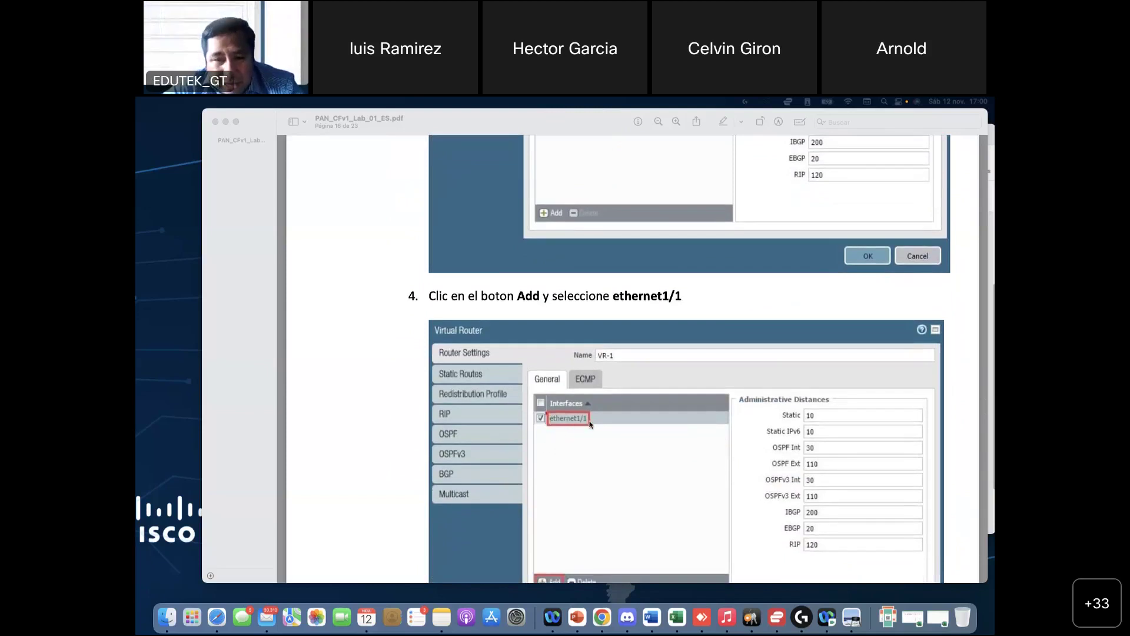
pyautogui.scroll(-16, 588, 423)
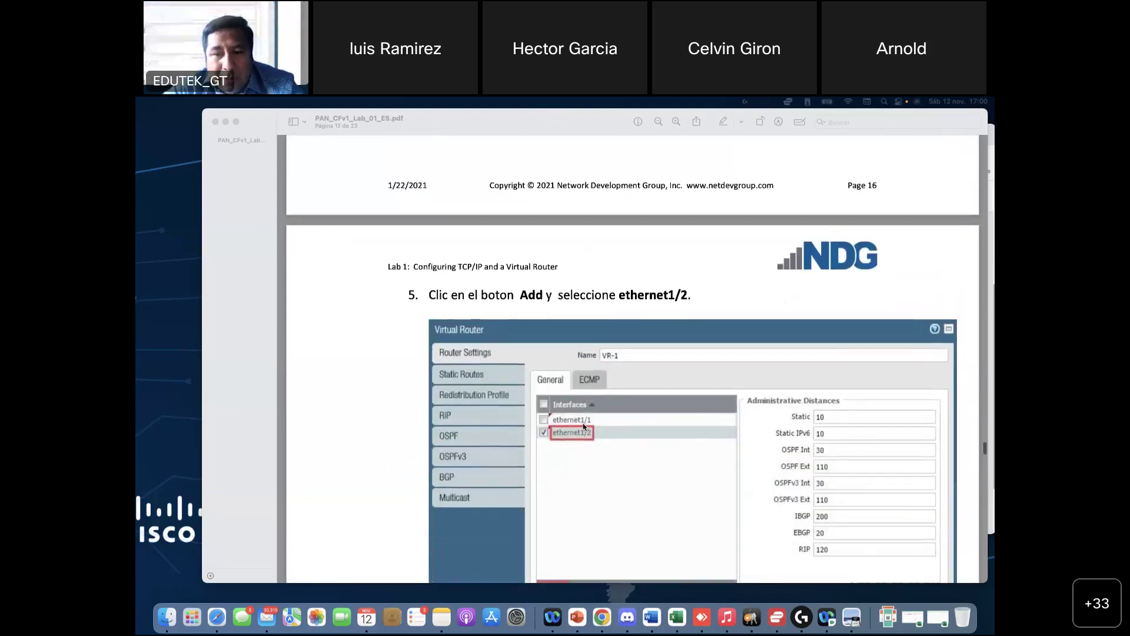
pyautogui.scroll(1, 588, 449)
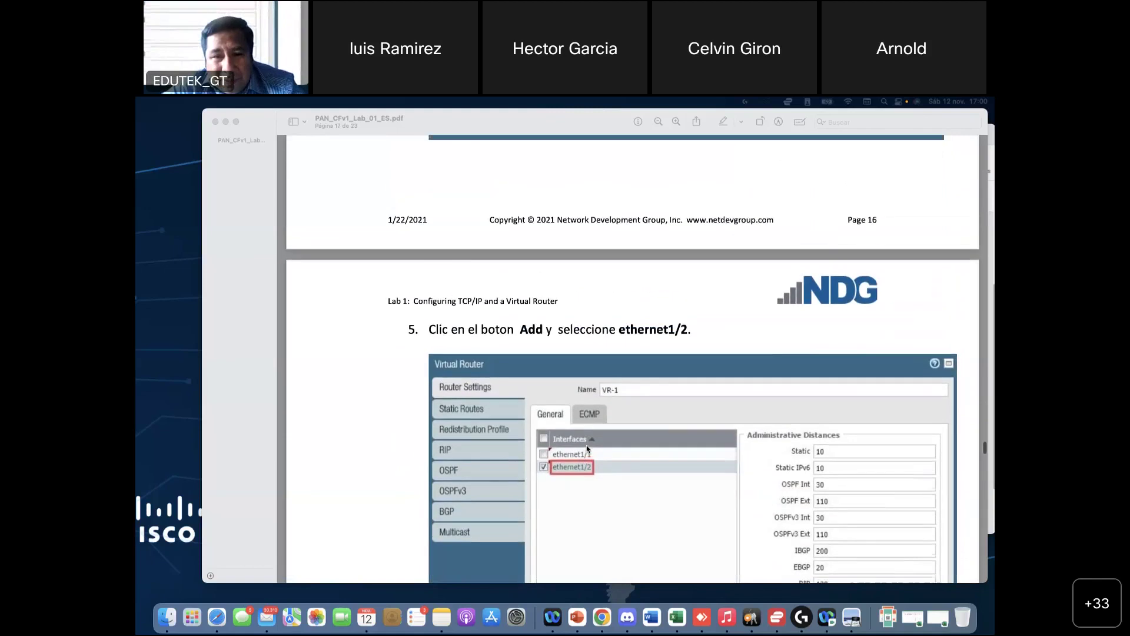
pyautogui.scroll(14, 587, 449)
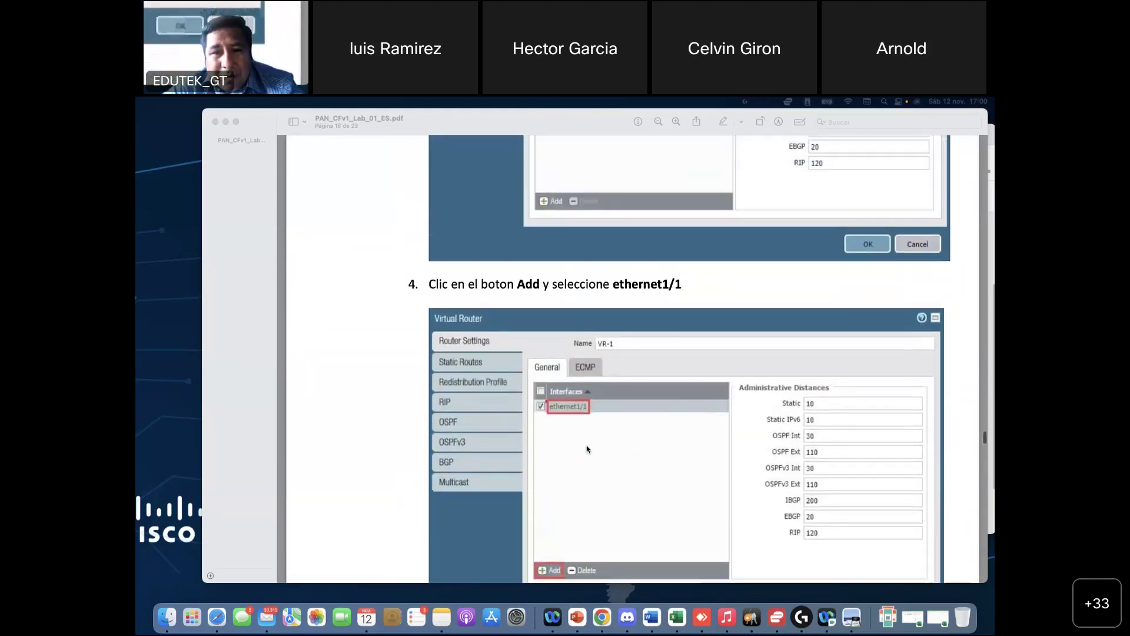
pyautogui.scroll(1, 683, 304)
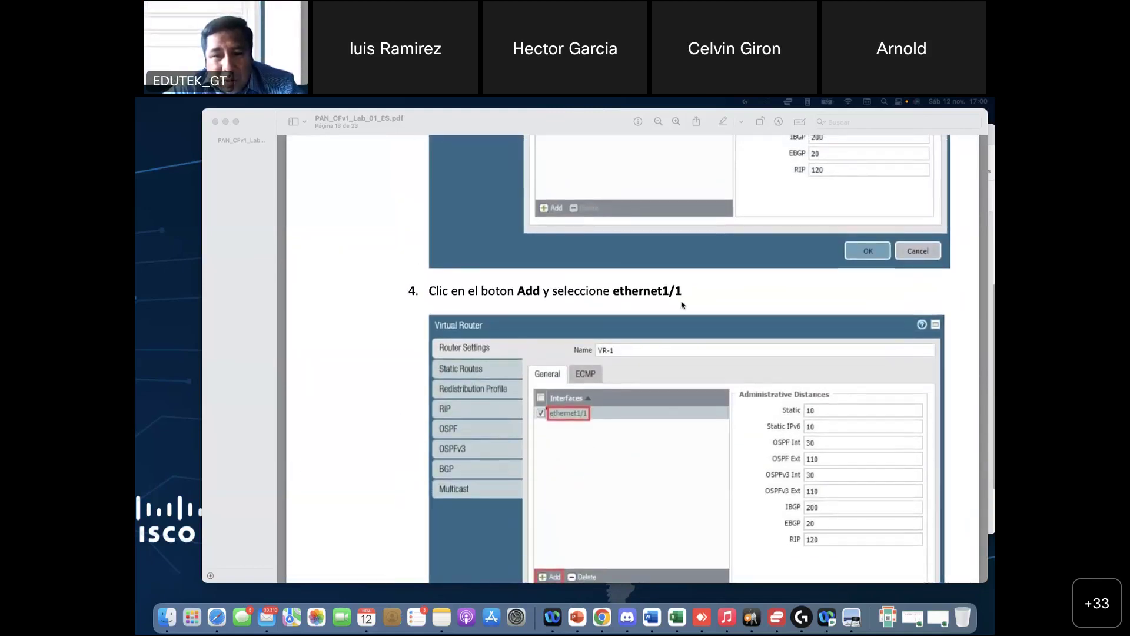
pyautogui.scroll(-15, 682, 304)
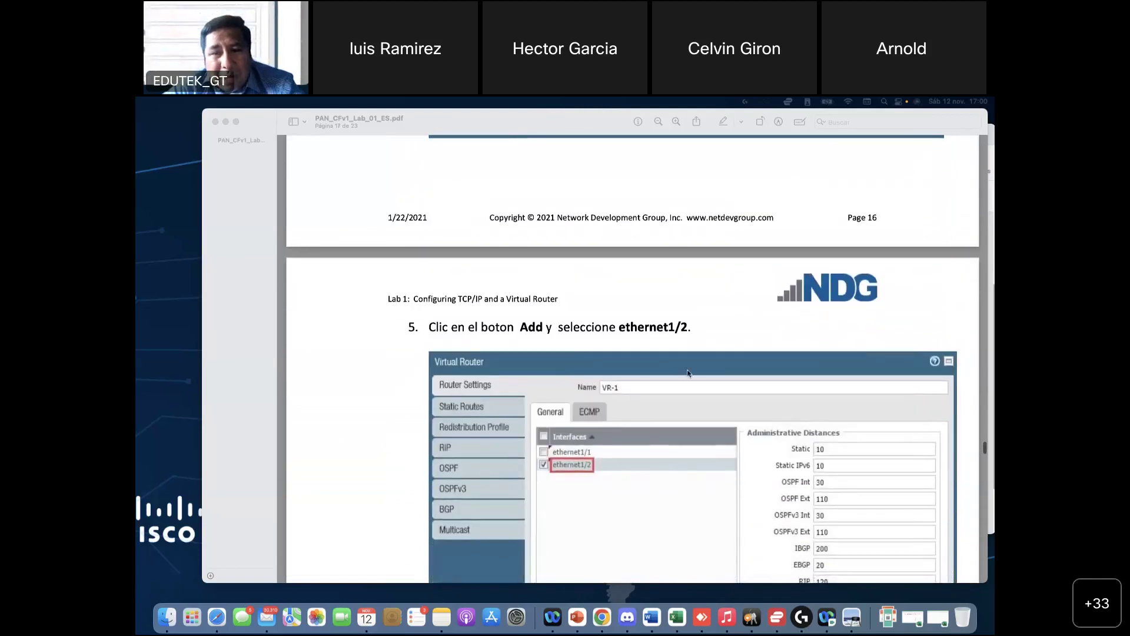
pyautogui.scroll(-10, 696, 362)
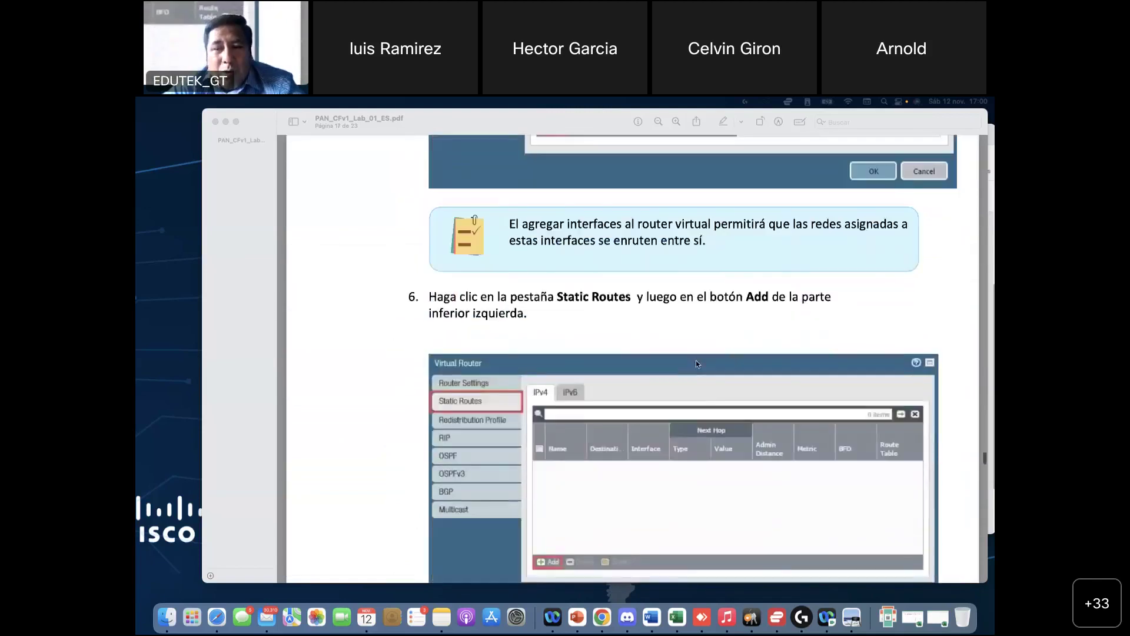
pyautogui.scroll(-5, 696, 361)
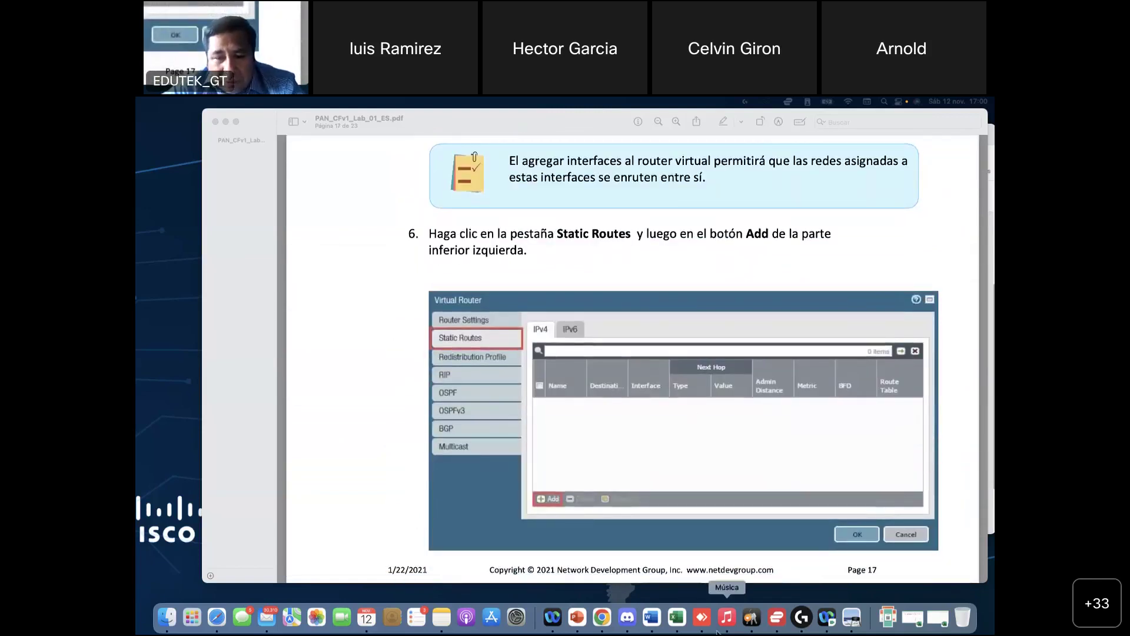
# Step: Open Network > Virtual Routers and start adding a new virtual router
pyautogui.click(603, 628)
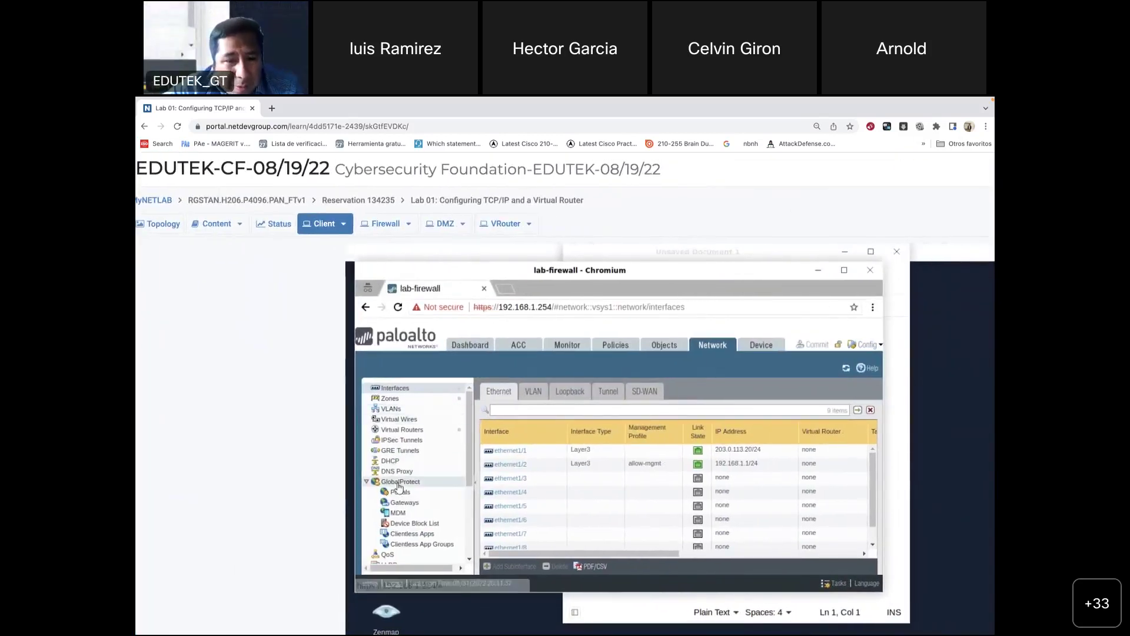
pyautogui.scroll(-4, 397, 483)
pyautogui.scroll(5, 399, 486)
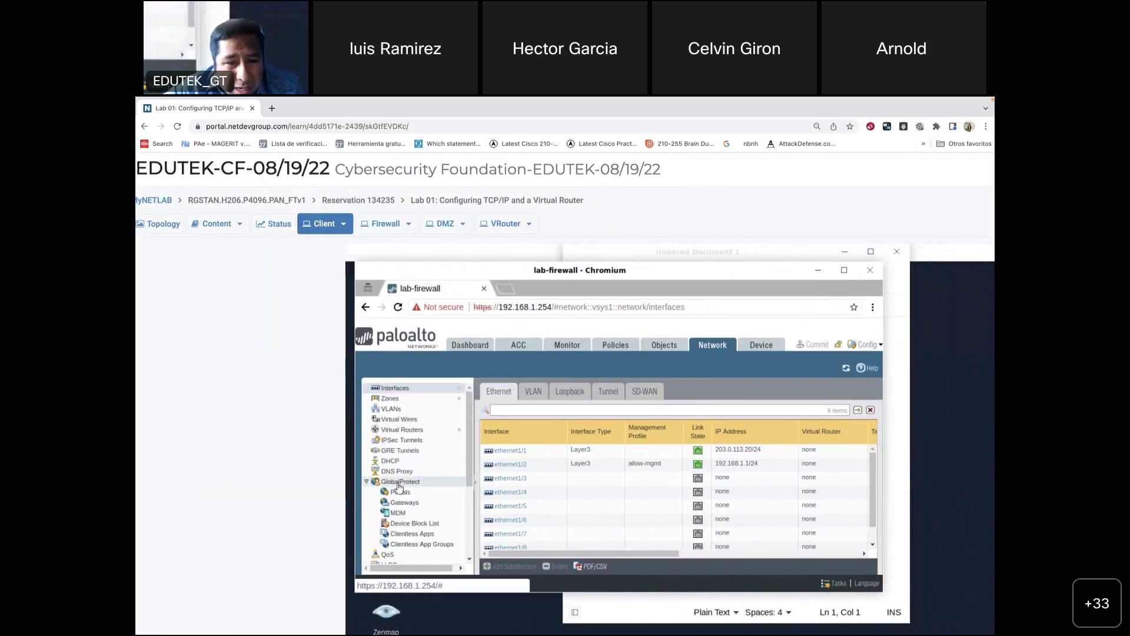
pyautogui.click(411, 431)
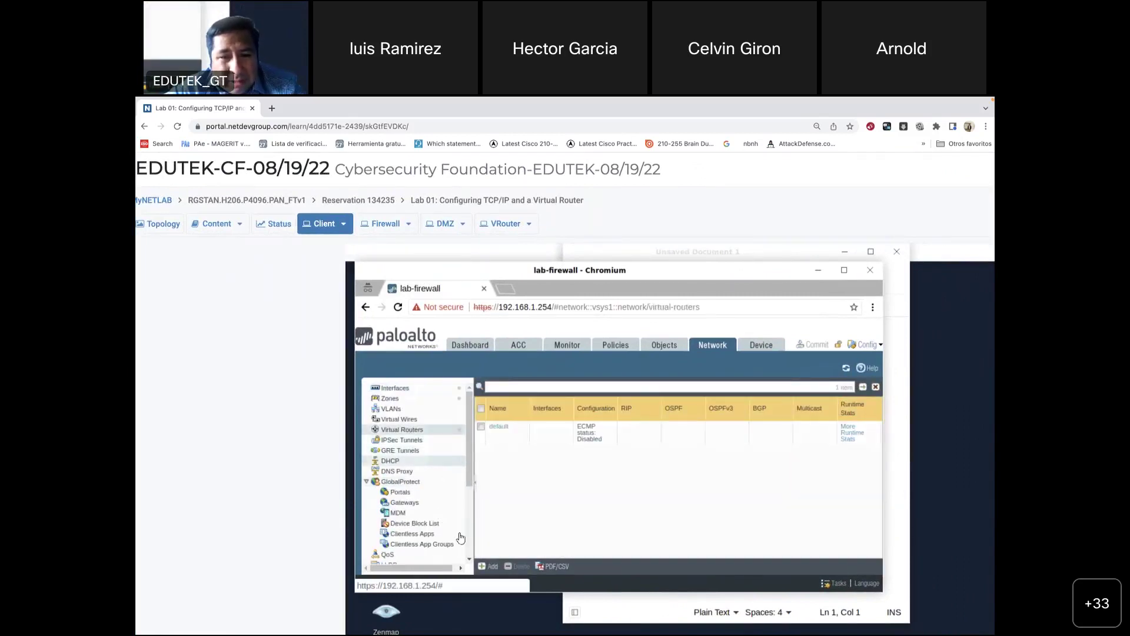
pyautogui.click(490, 567)
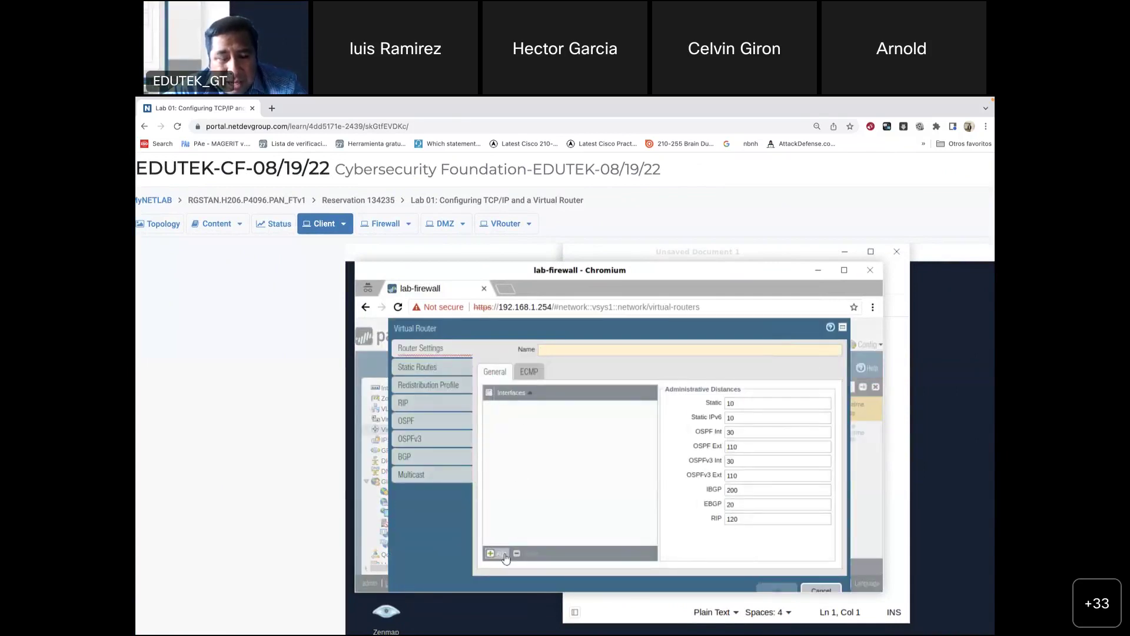
pyautogui.click(839, 352)
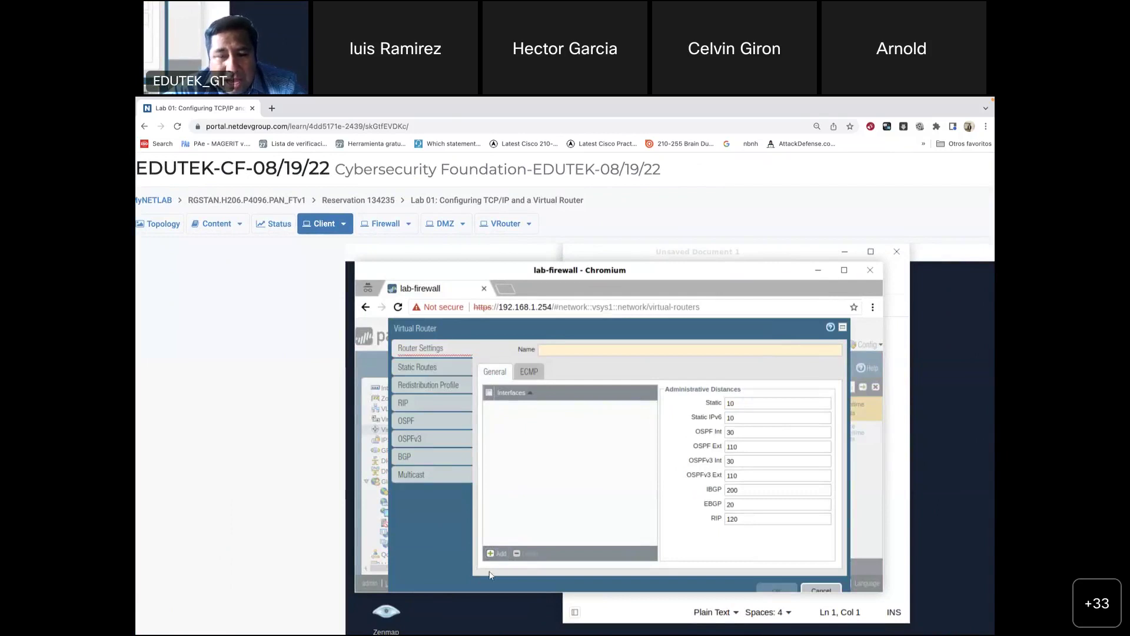
# Step: Add ethernet1/1 and ethernet1/2 to the new router's interface list
pyautogui.click(497, 553)
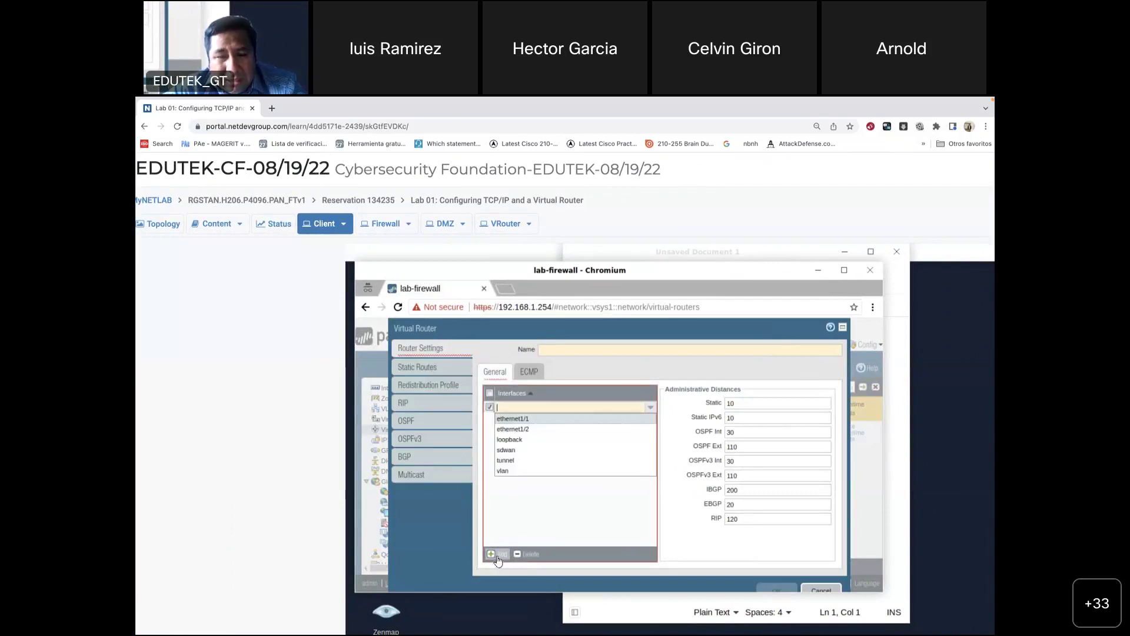
pyautogui.click(526, 420)
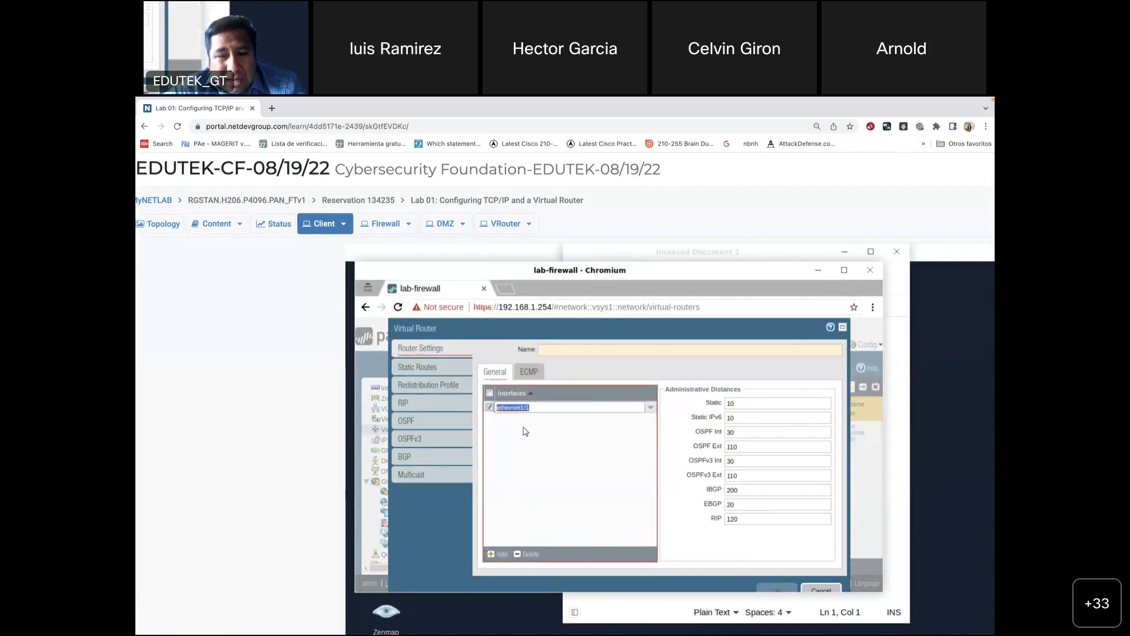
pyautogui.click(505, 556)
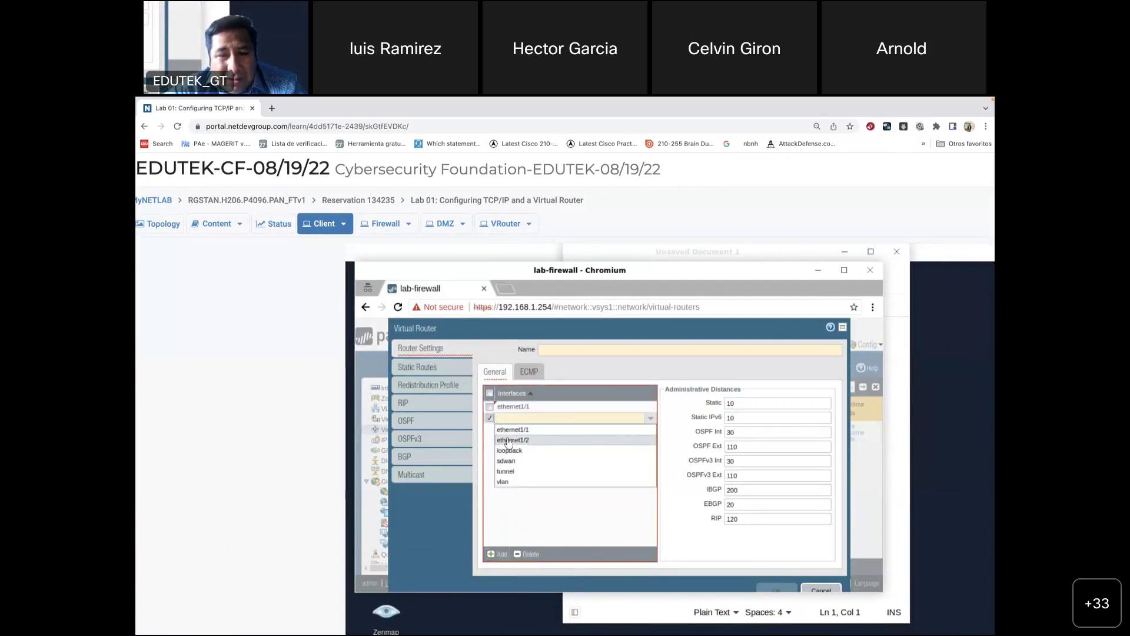
pyautogui.click(508, 440)
pyautogui.click(489, 555)
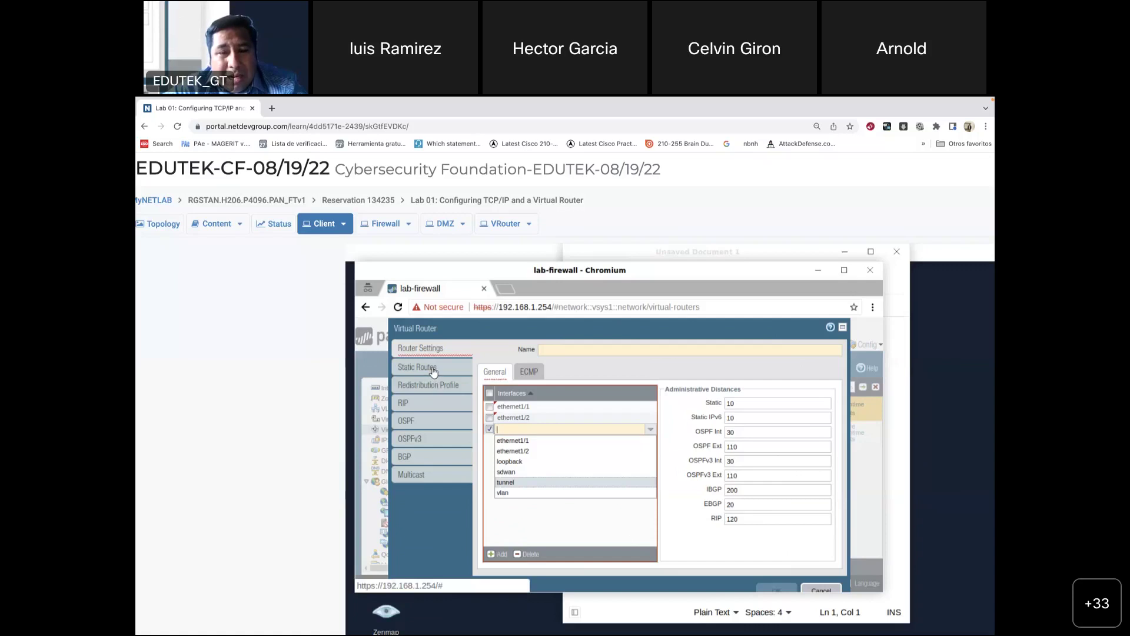
# Step: Review the guide's steps 3–4 on naming VR-1 and adding ethernet1/1, then return to Chrome
pyautogui.moveTo(657, 633)
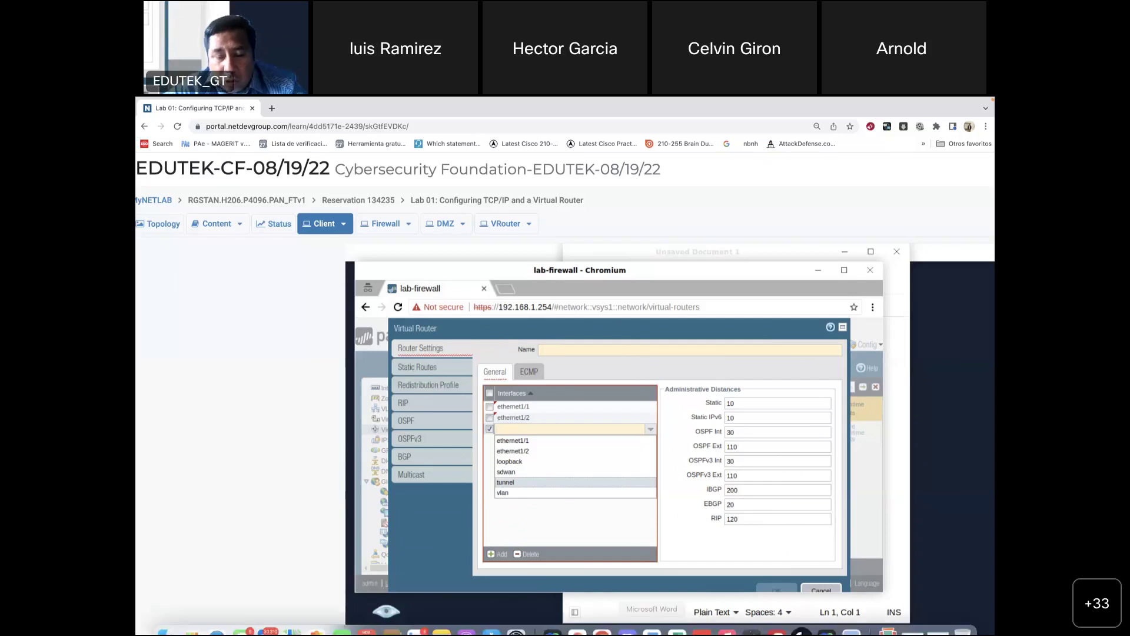
pyautogui.click(852, 618)
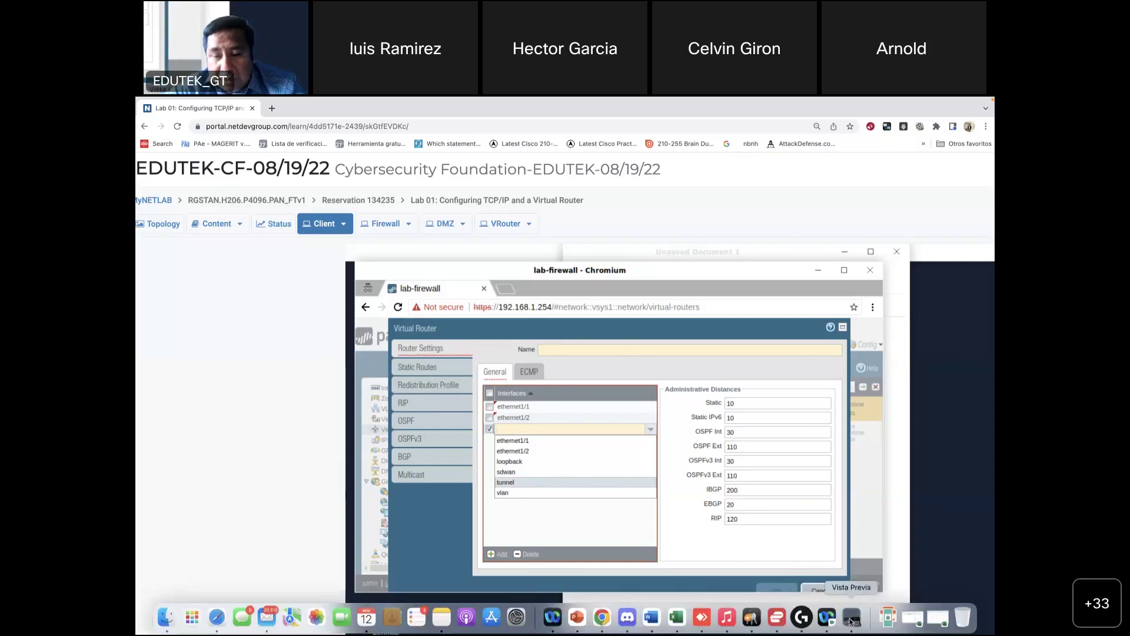
pyautogui.scroll(15, 588, 335)
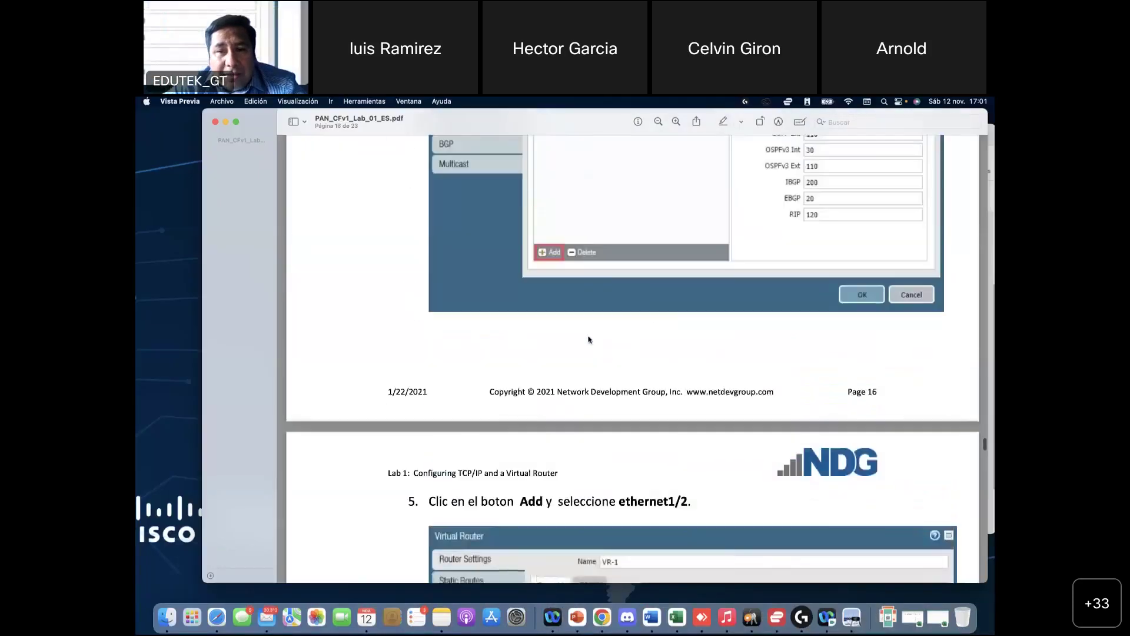
pyautogui.scroll(5, 588, 340)
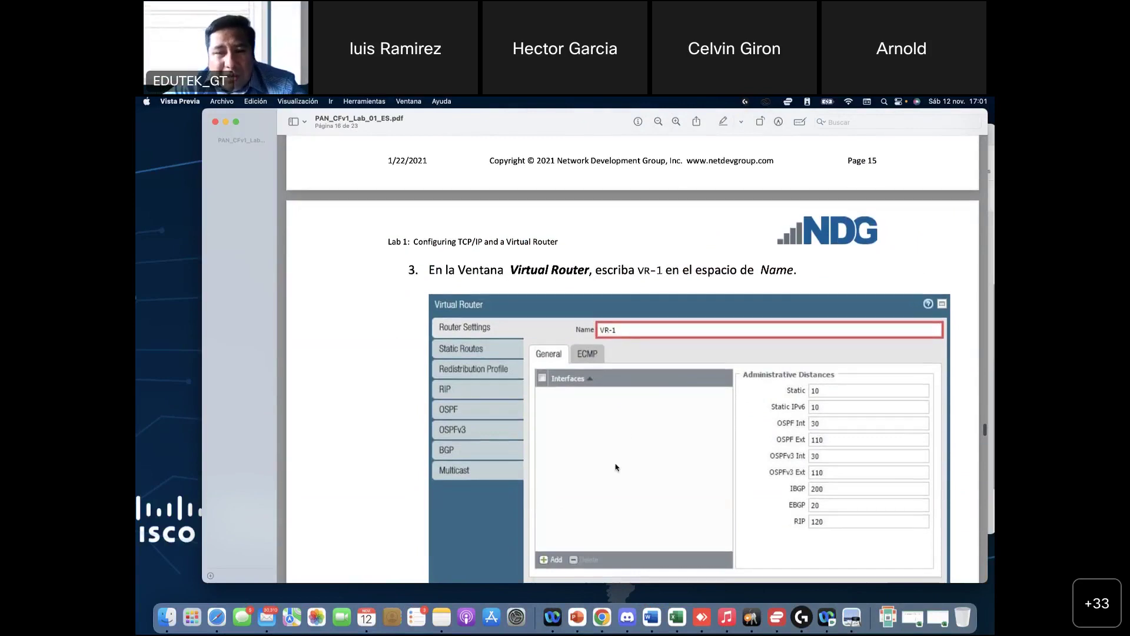
pyautogui.scroll(-3, 624, 371)
pyautogui.scroll(-10, 616, 301)
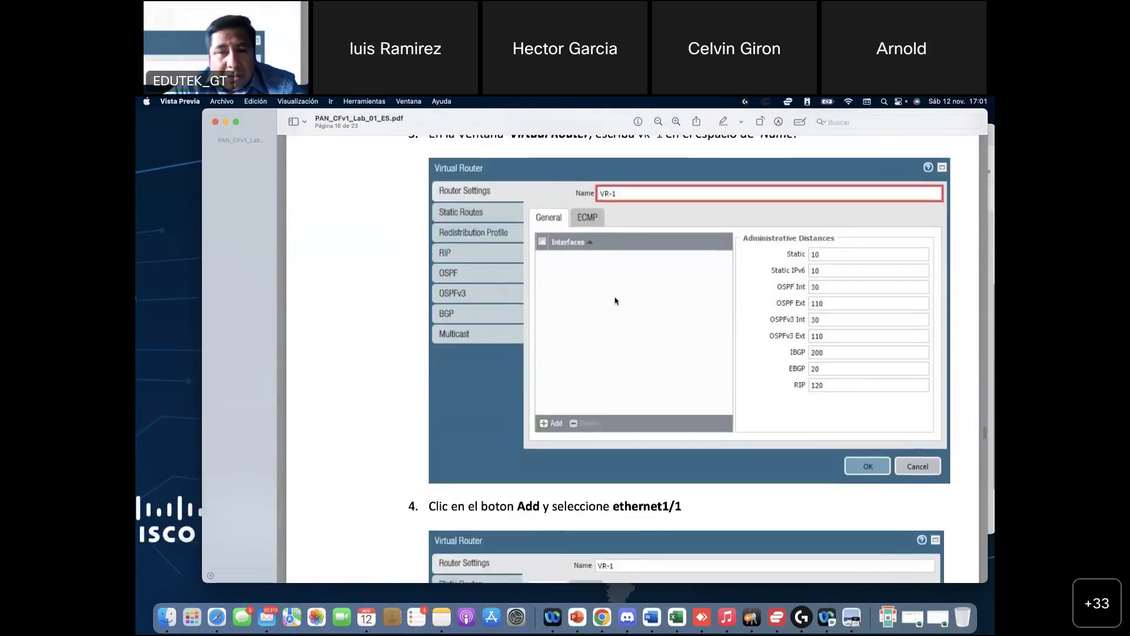
pyautogui.scroll(-4, 612, 480)
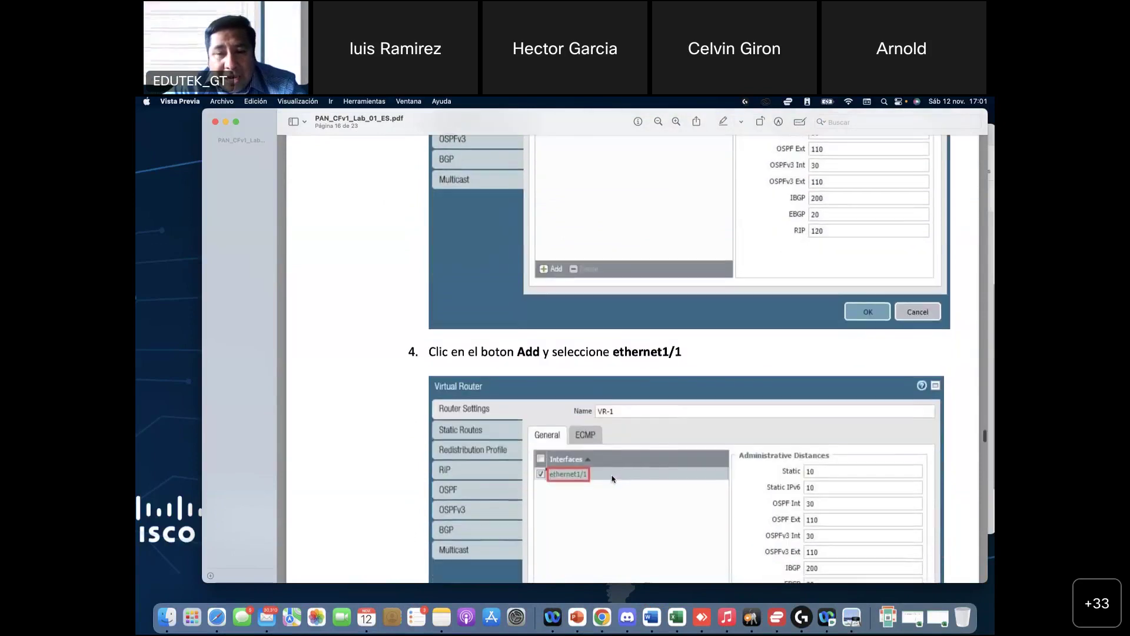
pyautogui.scroll(-8, 677, 366)
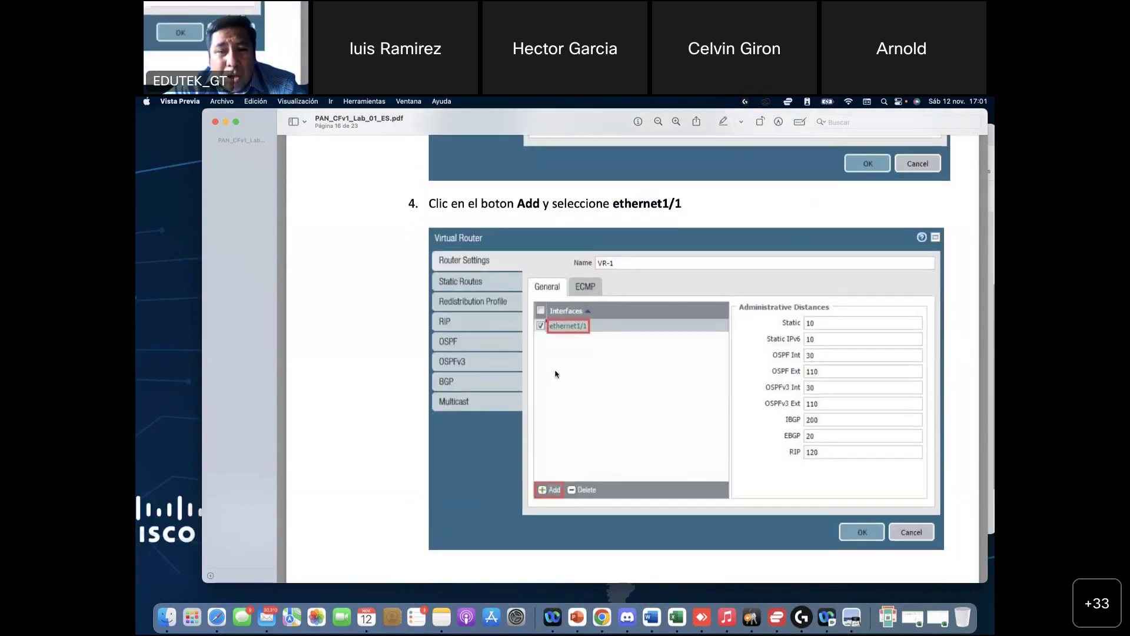
pyautogui.scroll(-20, 575, 392)
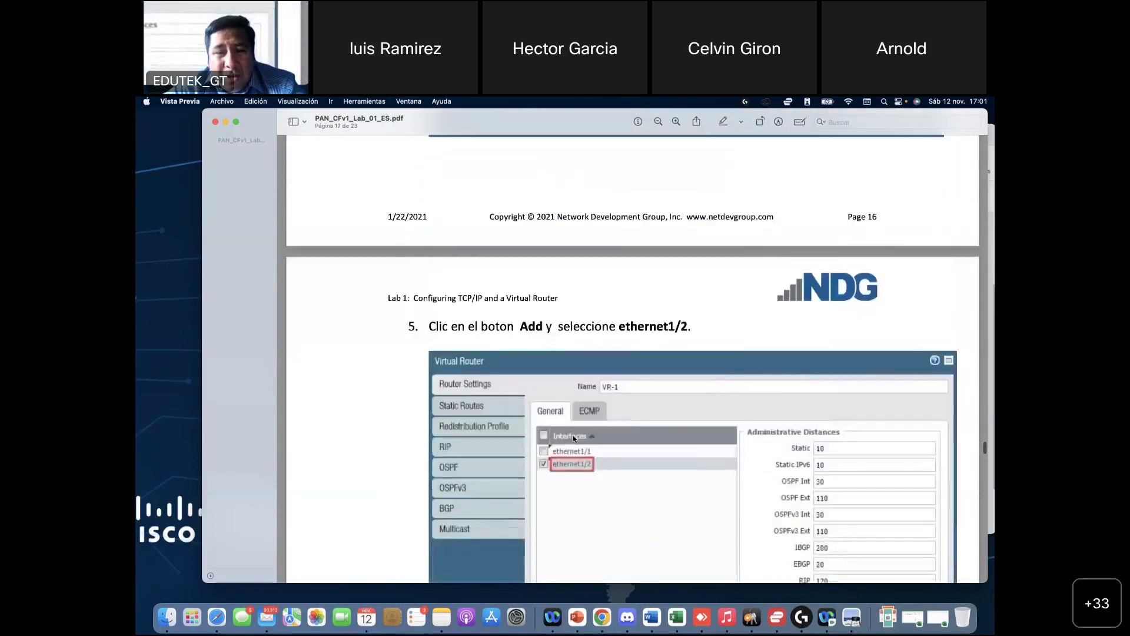
pyautogui.scroll(20, 574, 438)
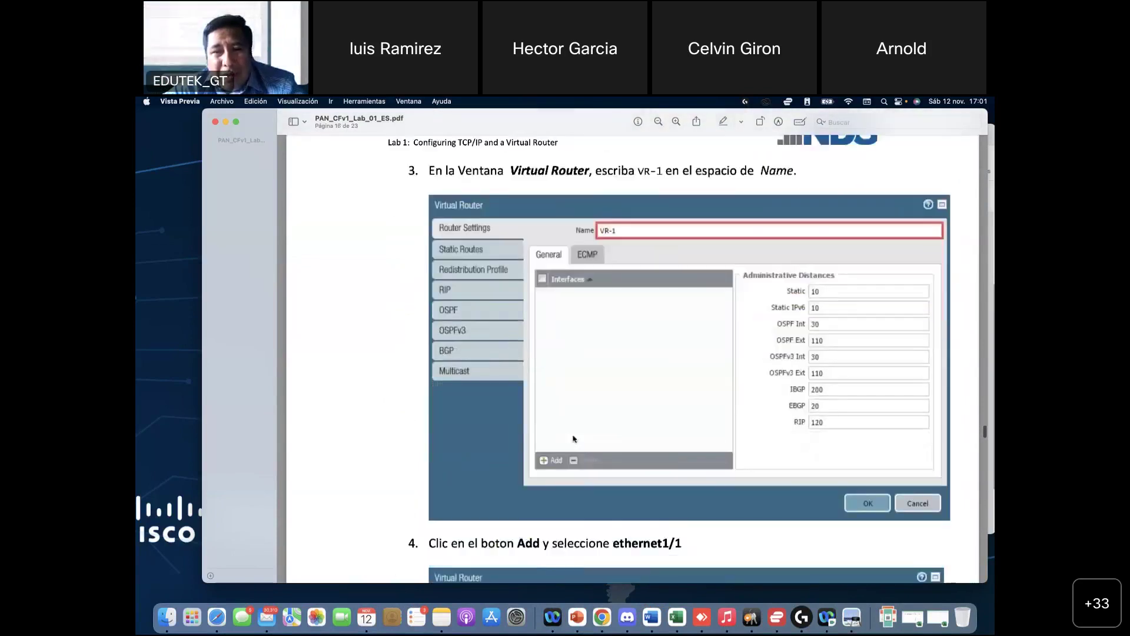
pyautogui.scroll(-8, 574, 439)
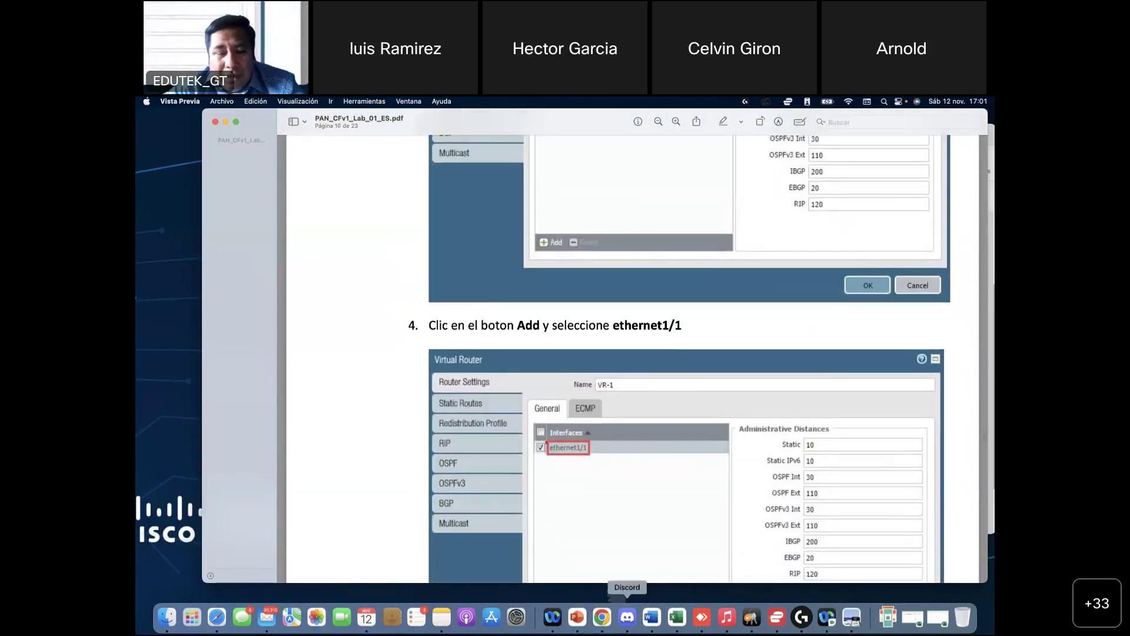
pyautogui.click(601, 618)
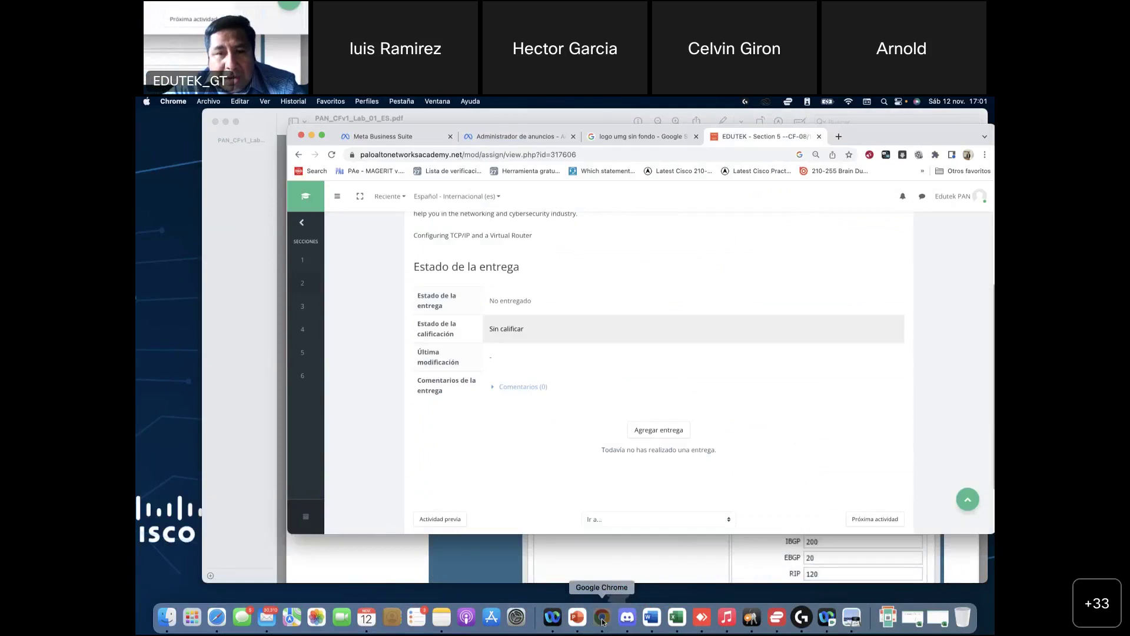
# Step: Name the router VR-1, keep ethernet1/1 and ethernet1/2, and delete the empty interface row
pyautogui.hotkey('ctrl', 'Right')
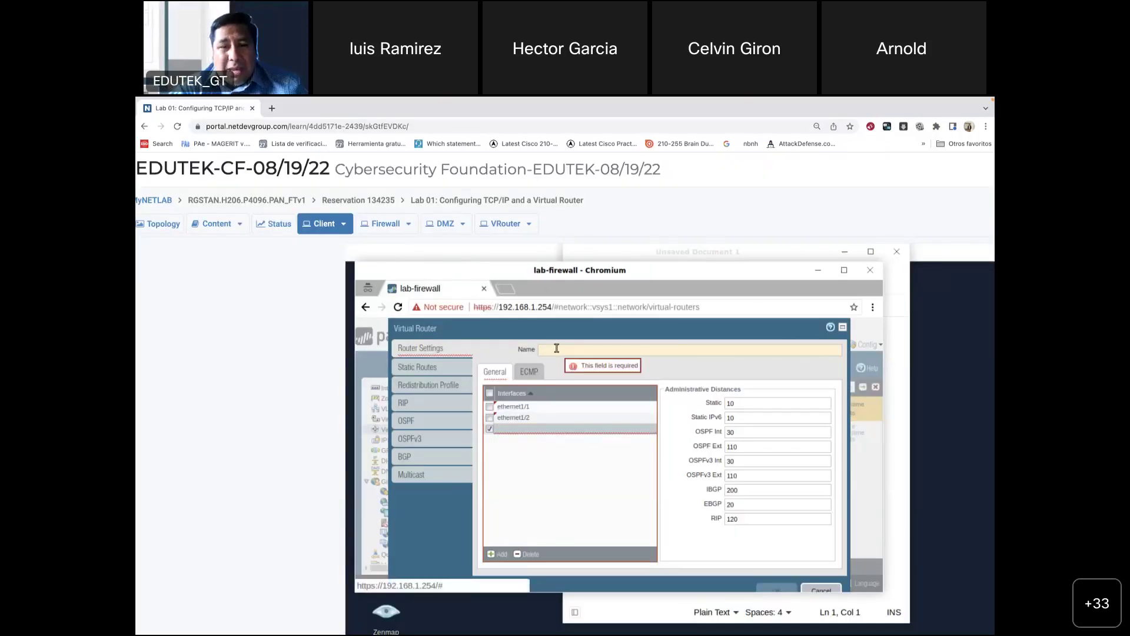
pyautogui.click(556, 348)
pyautogui.write('R')
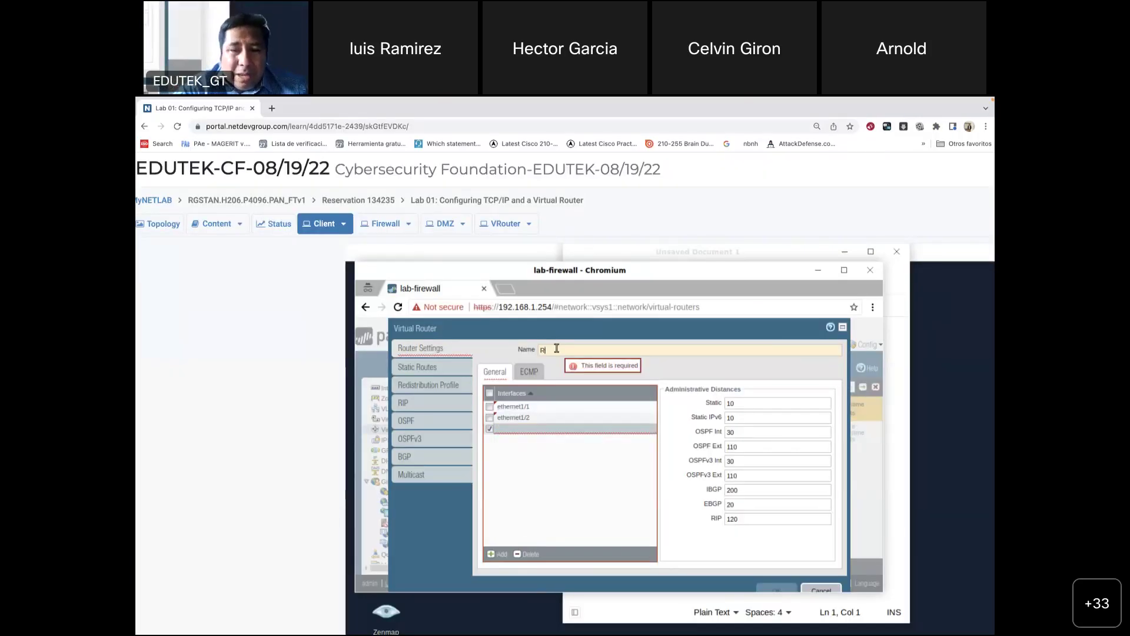
pyautogui.write('-1')
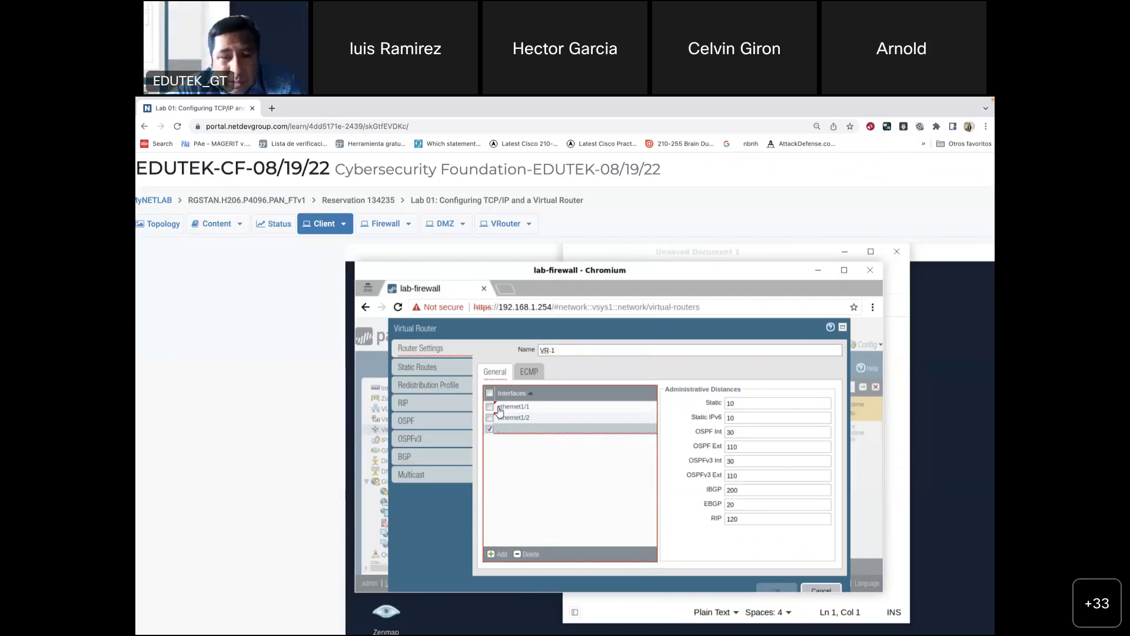
pyautogui.click(491, 407)
pyautogui.click(491, 418)
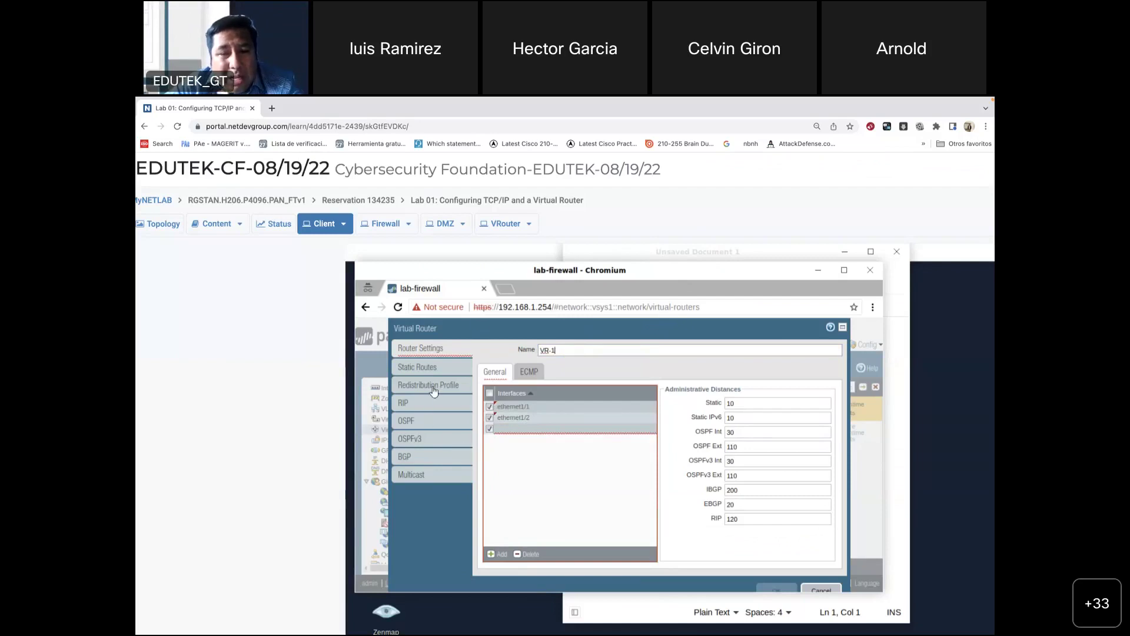
pyautogui.click(514, 429)
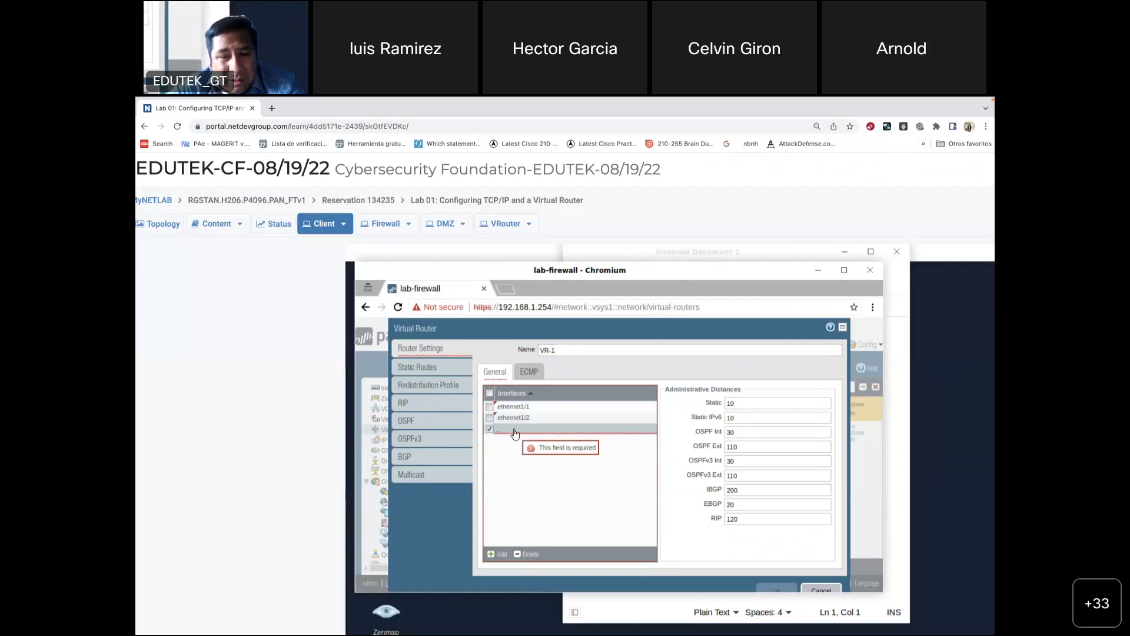
pyautogui.click(526, 554)
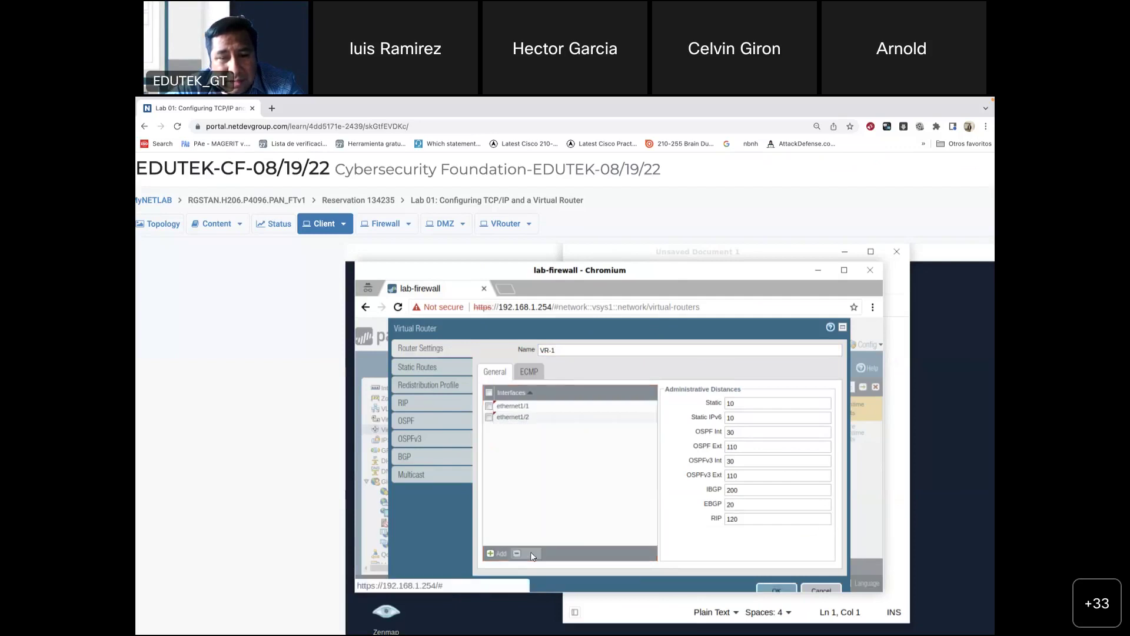
# Step: Open VR-1's empty Static Routes tab and check the guide's step 7 default-route
pyautogui.click(430, 367)
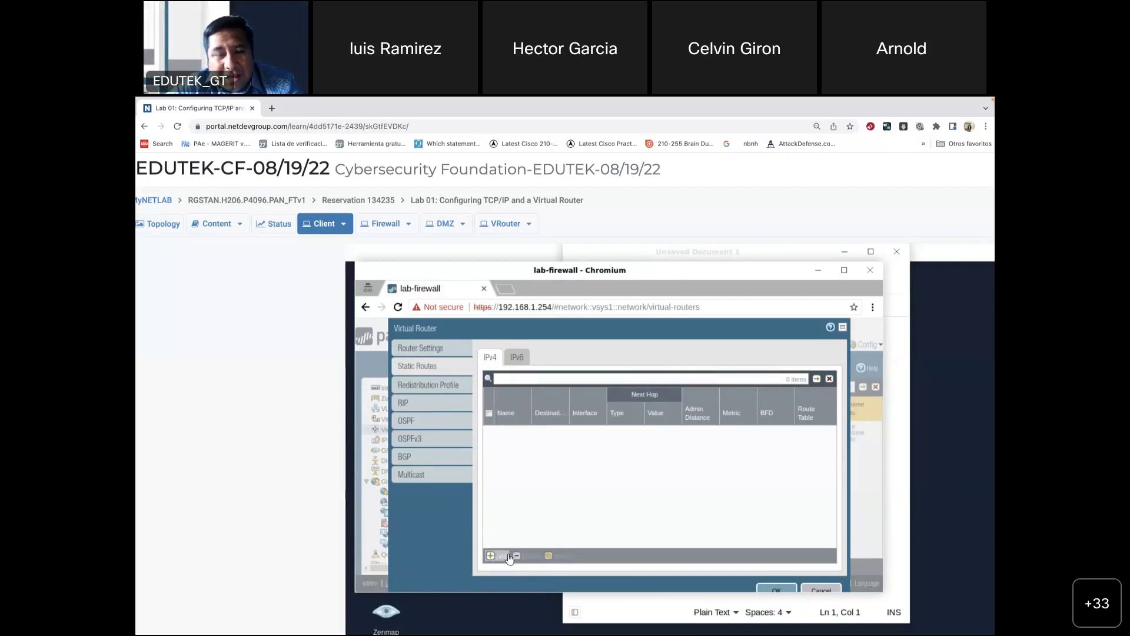
pyautogui.moveTo(701, 633)
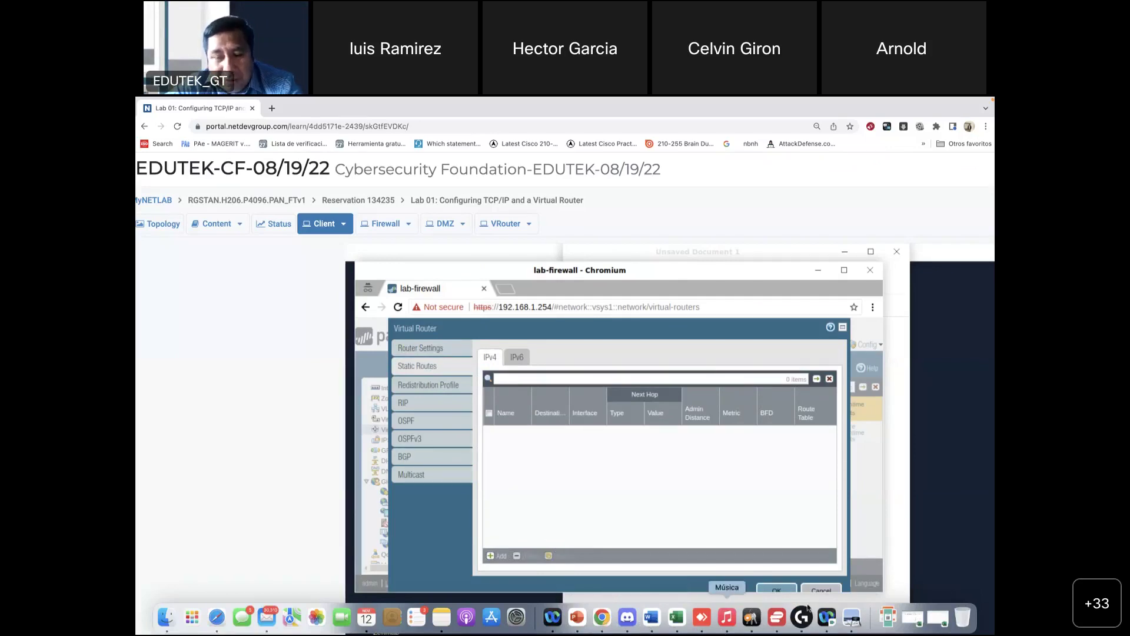
pyautogui.click(850, 619)
pyautogui.scroll(-10, 650, 454)
pyautogui.scroll(2, 650, 456)
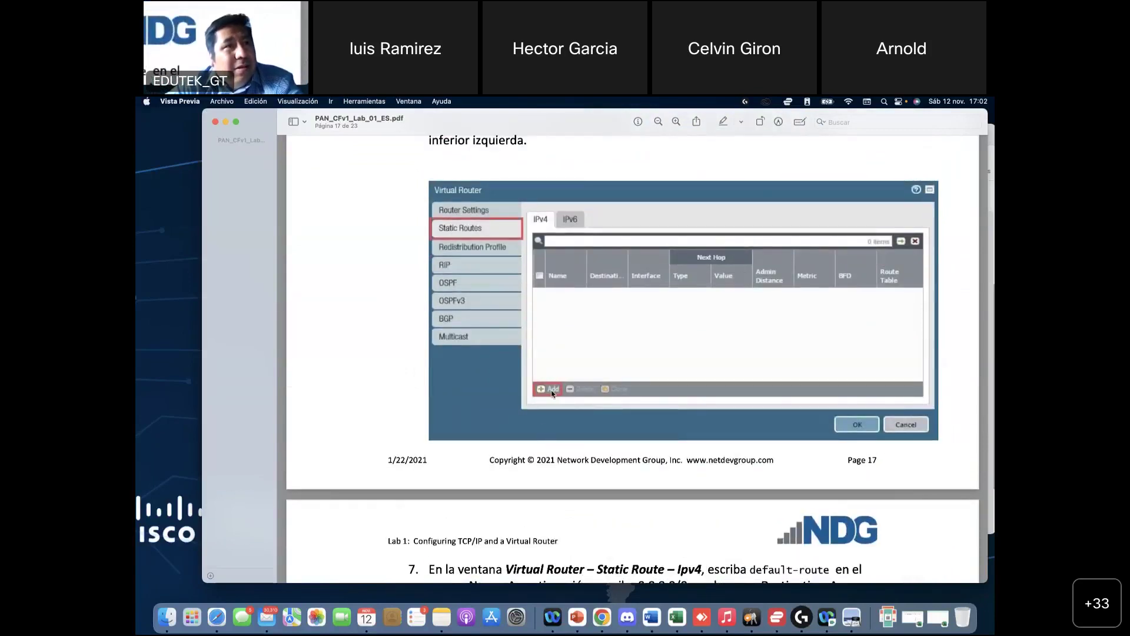
# Step: Scroll the lab guide back from page 17 to the page 4 Lab Topology diagram
pyautogui.scroll(2, 552, 393)
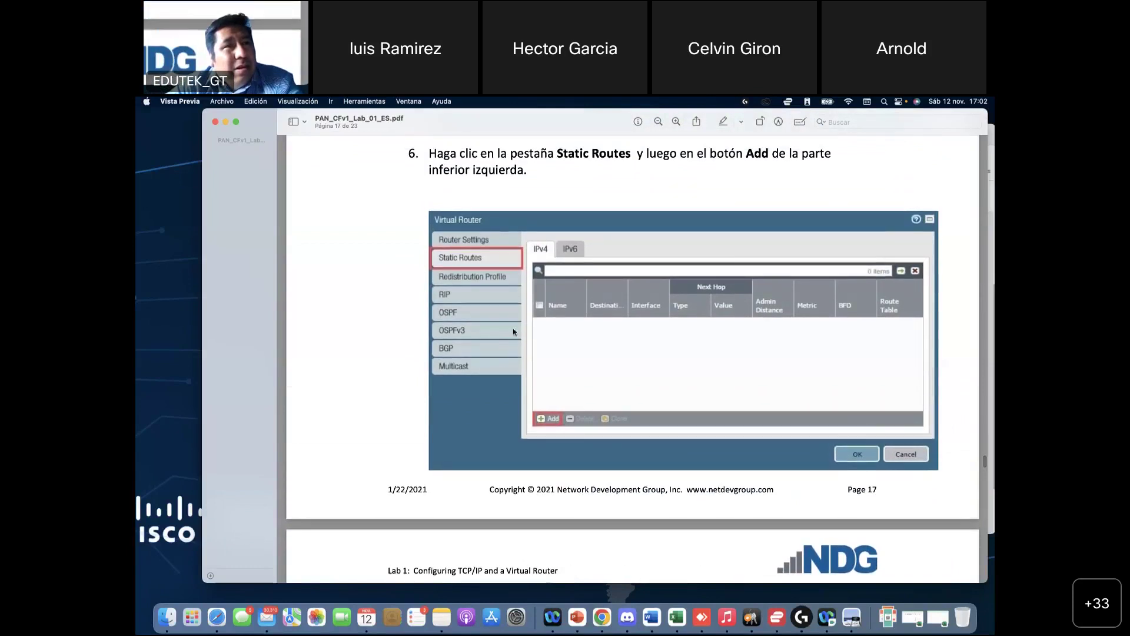
pyautogui.scroll(10, 393, 378)
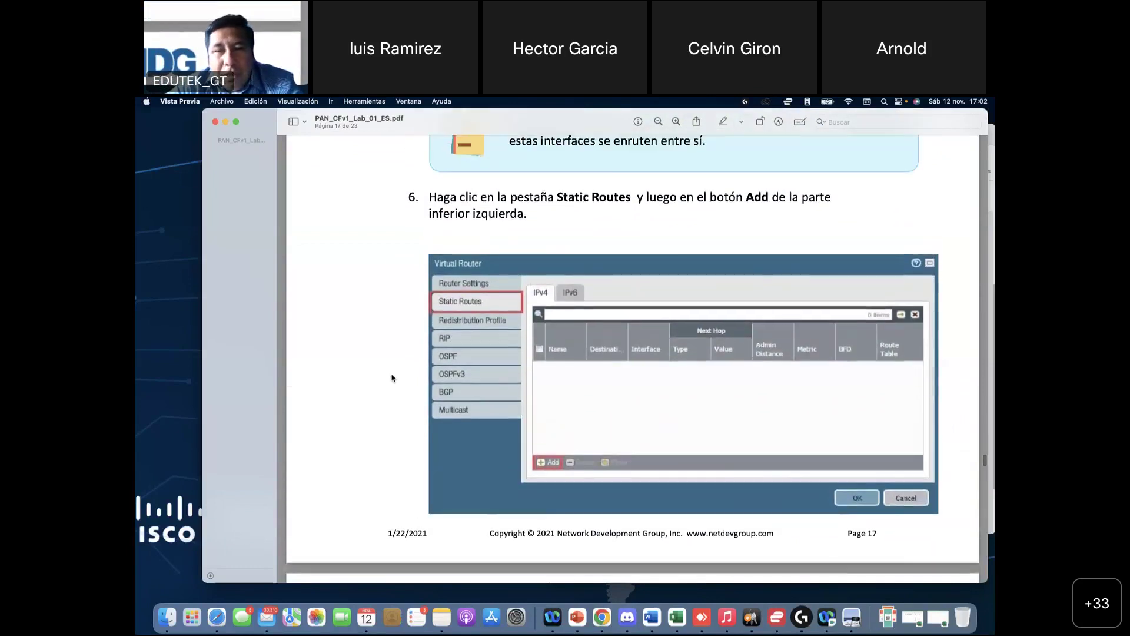
pyautogui.scroll(8, 393, 378)
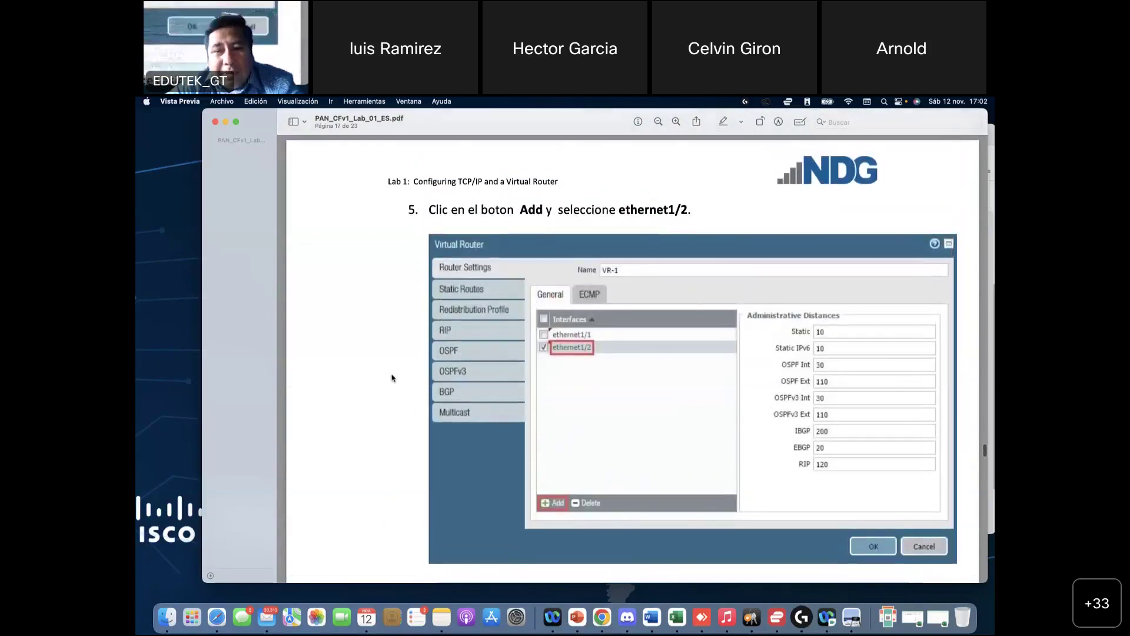
pyautogui.scroll(10, 400, 330)
pyautogui.scroll(-6, 411, 272)
pyautogui.scroll(20, 411, 271)
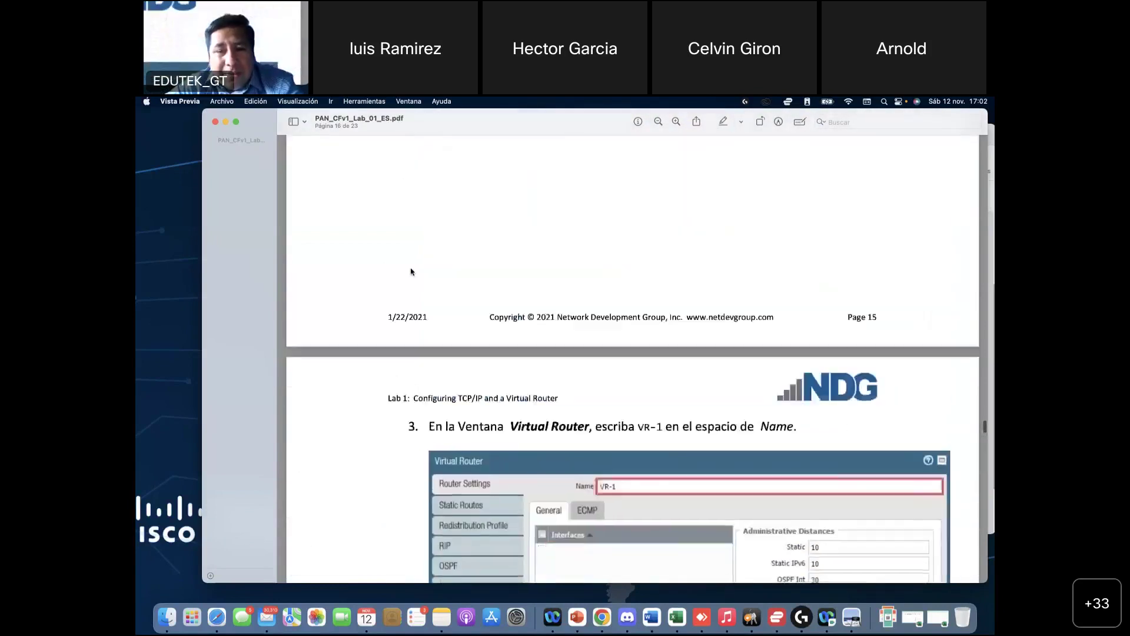
pyautogui.scroll(20, 411, 272)
pyautogui.scroll(-12, 411, 274)
pyautogui.scroll(3, 601, 406)
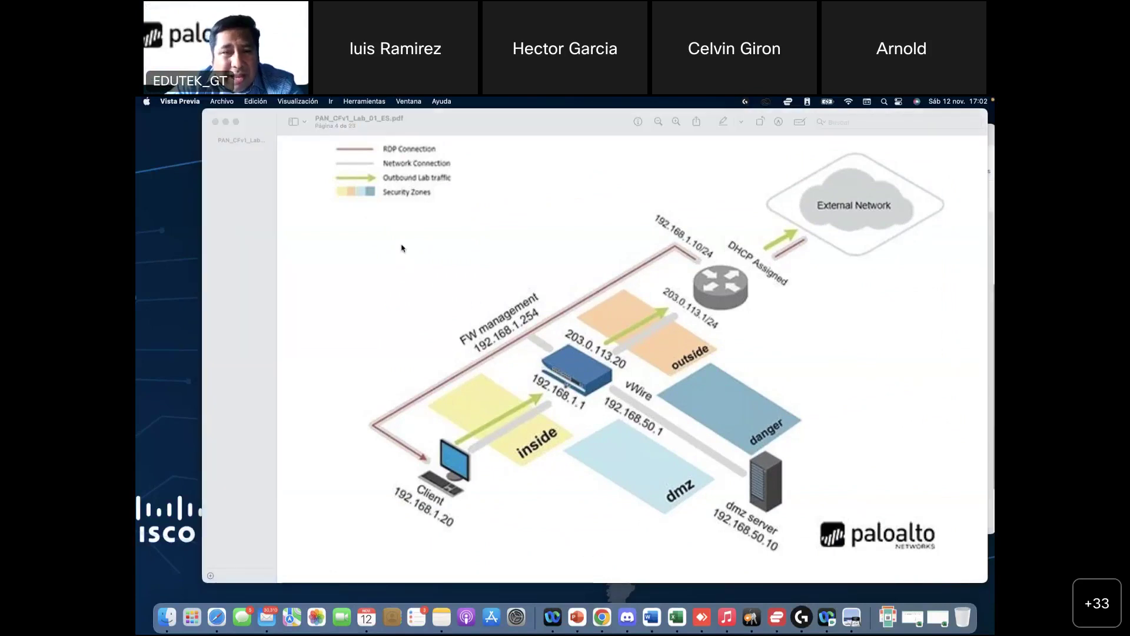
# Step: Handwrite red labels 1/1 and 1/2 above the firewall, separated by a dividing line
pyautogui.moveTo(407, 241); pyautogui.dragTo(406, 302)
pyautogui.moveTo(433, 208)
pyautogui.mouseDown()
pyautogui.moveTo(430, 325)
pyautogui.moveTo(451, 255)
pyautogui.moveTo(462, 288)
pyautogui.mouseUp()
pyautogui.moveTo(378, 271)
pyautogui.mouseDown()
pyautogui.moveTo(412, 235)
pyautogui.moveTo(411, 253)
pyautogui.mouseUp()
pyautogui.moveTo(579, 164); pyautogui.dragTo(581, 217)
pyautogui.moveTo(608, 153); pyautogui.dragTo(607, 261)
pyautogui.moveTo(629, 206)
pyautogui.mouseDown()
pyautogui.moveTo(634, 199)
pyautogui.moveTo(653, 228)
pyautogui.mouseUp()
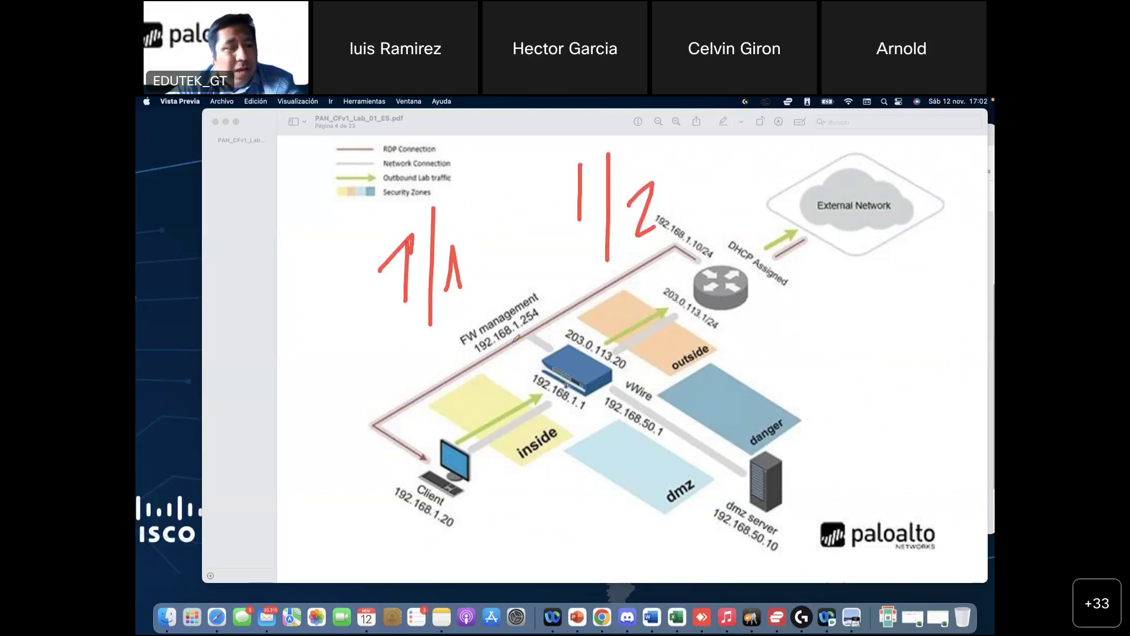
pyautogui.moveTo(502, 173); pyautogui.dragTo(535, 339)
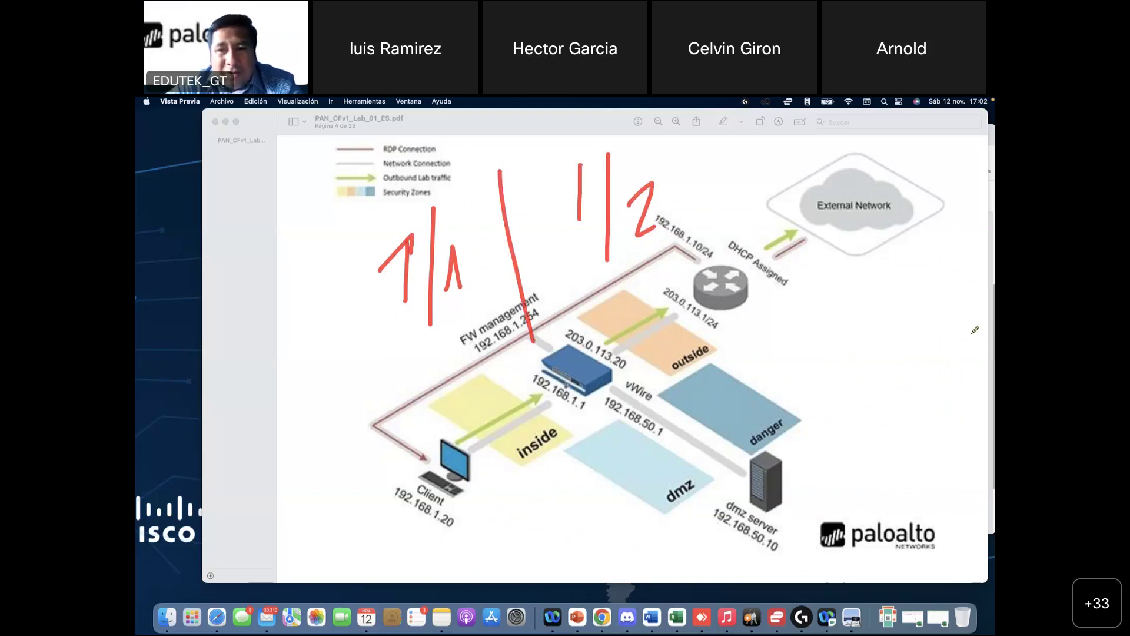
# Step: Handwrite red labels 0/1 and 0/2 beside the router and add a small mark
pyautogui.moveTo(820, 304); pyautogui.dragTo(830, 300)
pyautogui.moveTo(874, 262); pyautogui.dragTo(875, 371)
pyautogui.moveTo(898, 324)
pyautogui.mouseDown()
pyautogui.moveTo(904, 314)
pyautogui.moveTo(922, 332)
pyautogui.mouseUp()
pyautogui.moveTo(858, 393); pyautogui.dragTo(884, 455)
pyautogui.moveTo(908, 407)
pyautogui.mouseDown()
pyautogui.moveTo(911, 395)
pyautogui.moveTo(944, 427)
pyautogui.mouseUp()
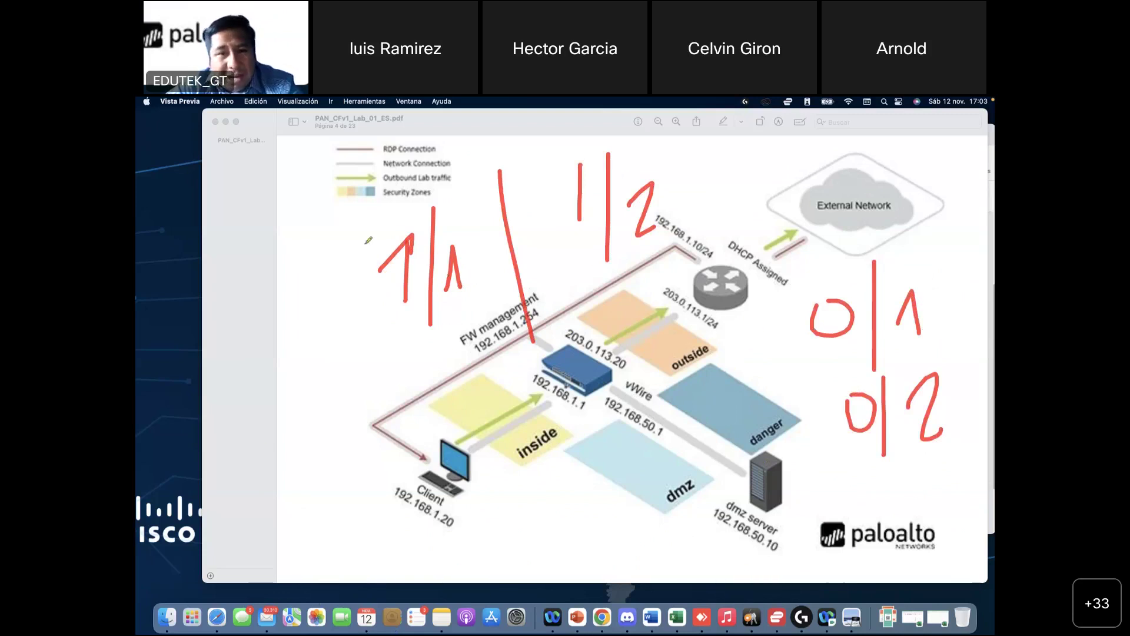
pyautogui.moveTo(356, 225); pyautogui.dragTo(355, 233)
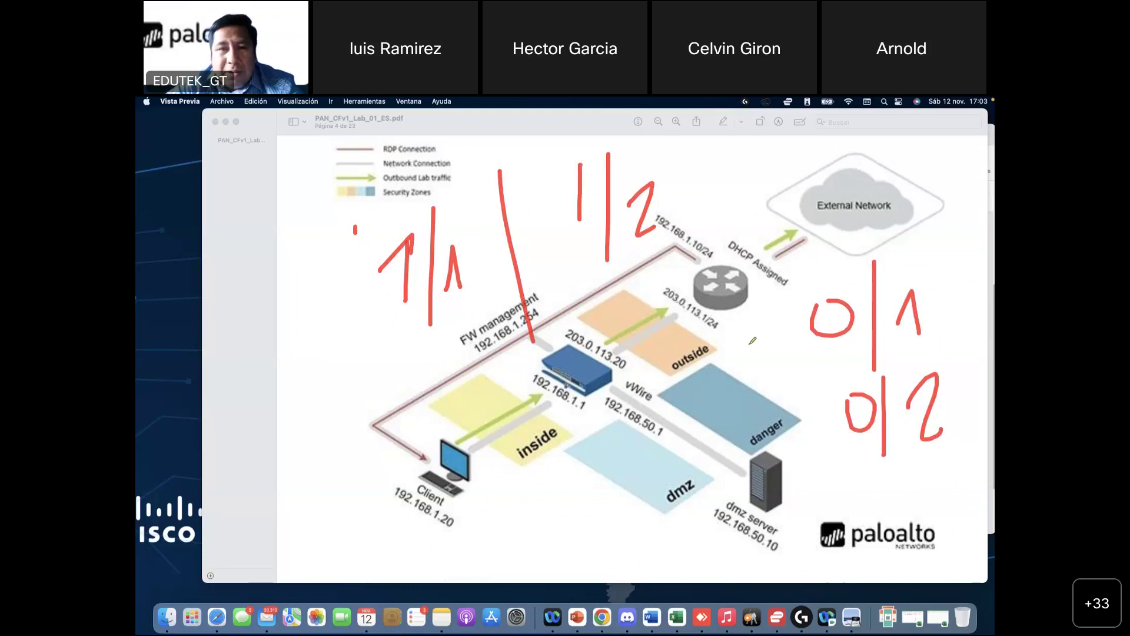
# Step: Scroll the guide from page 14 past the Virtual Router steps to page 18, step 7
pyautogui.scroll(-15, 751, 344)
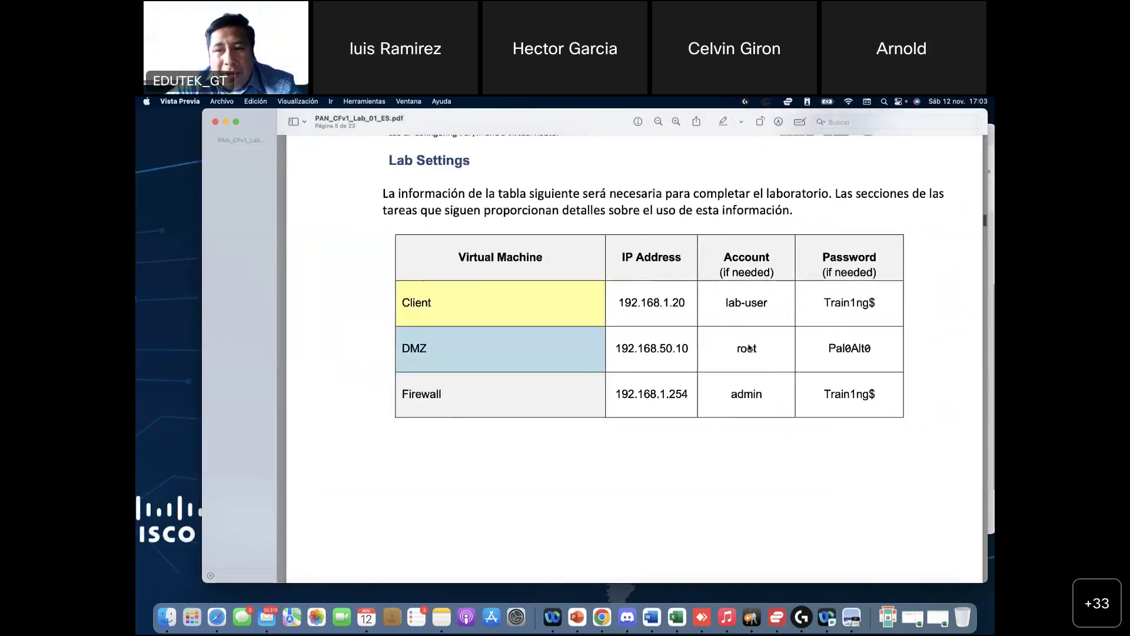
pyautogui.scroll(-20, 749, 348)
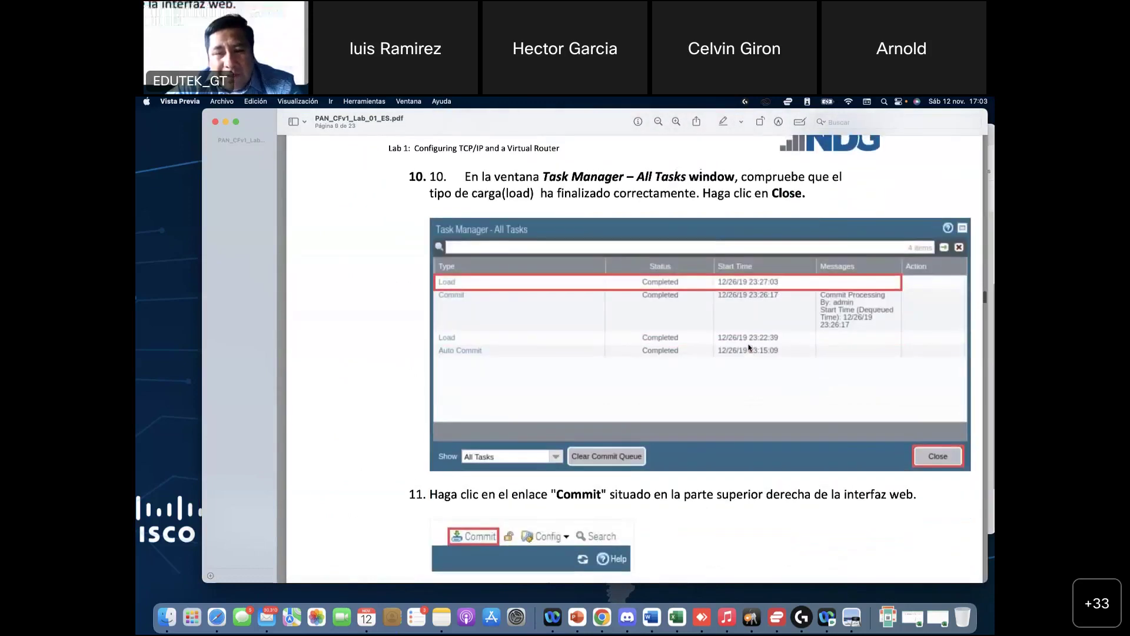
pyautogui.scroll(-20, 749, 348)
pyautogui.scroll(-20, 749, 348)
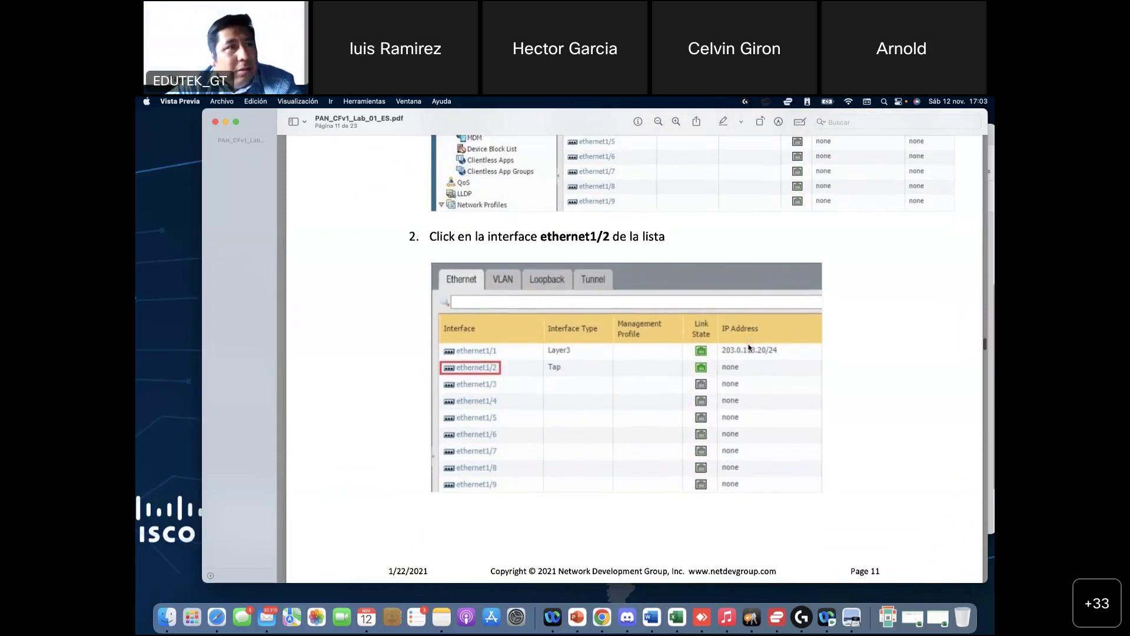
pyautogui.scroll(-20, 749, 348)
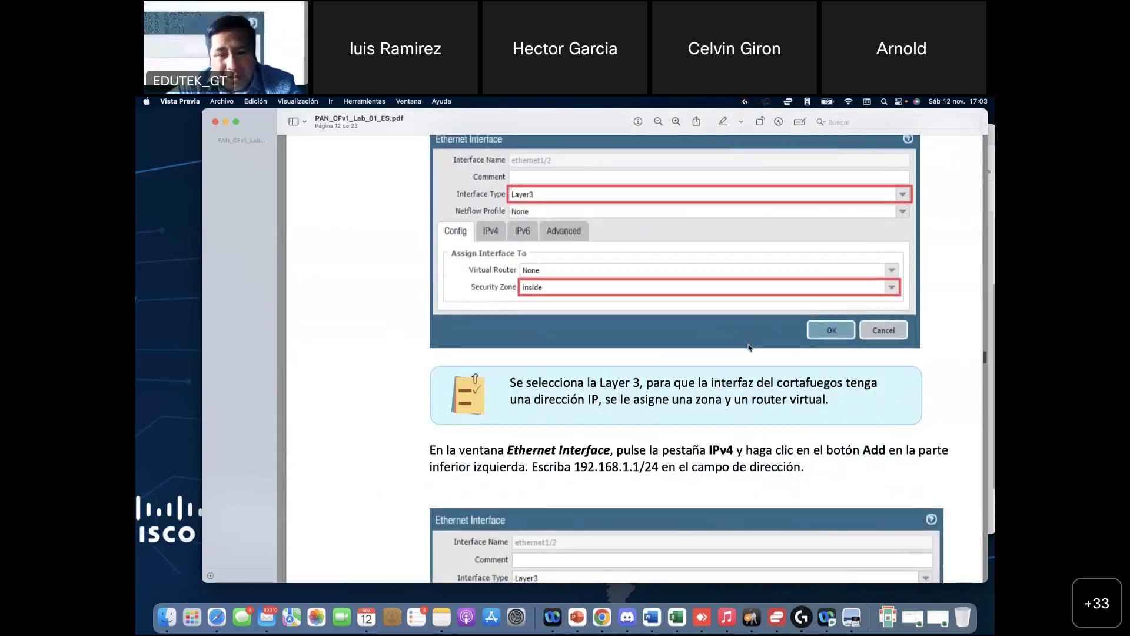
pyautogui.scroll(-10, 749, 348)
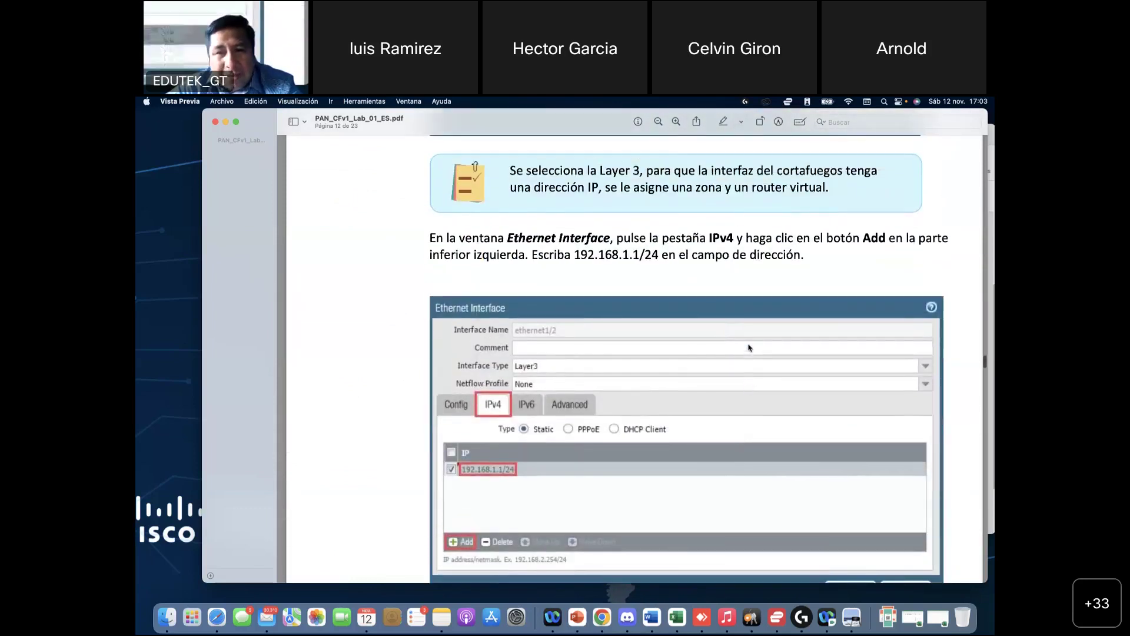
pyautogui.scroll(-20, 749, 348)
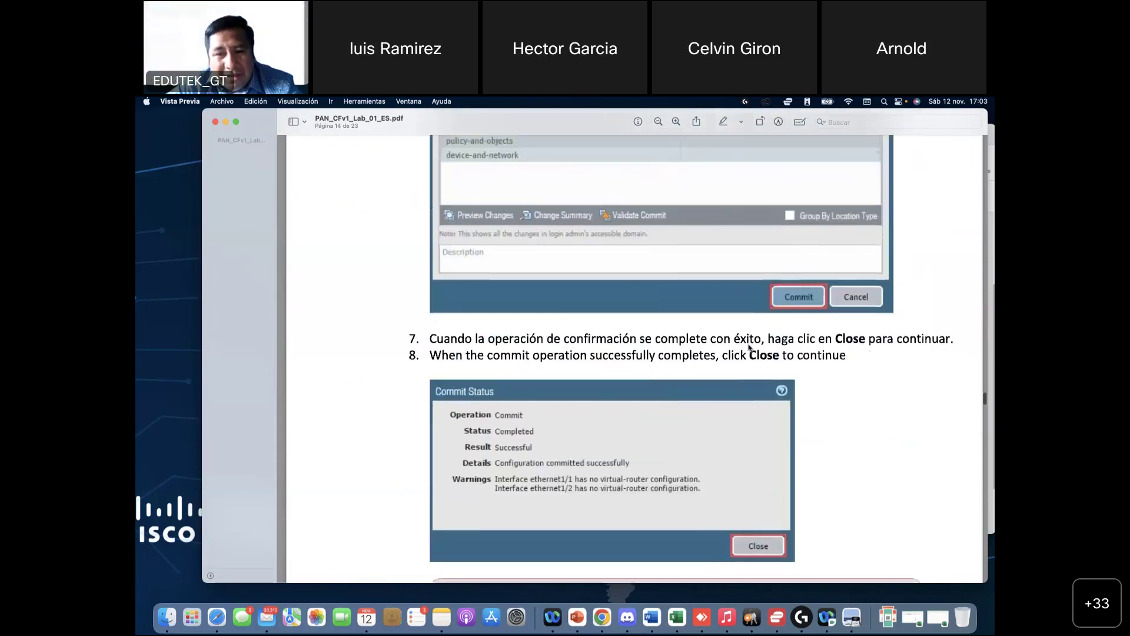
pyautogui.scroll(-20, 748, 348)
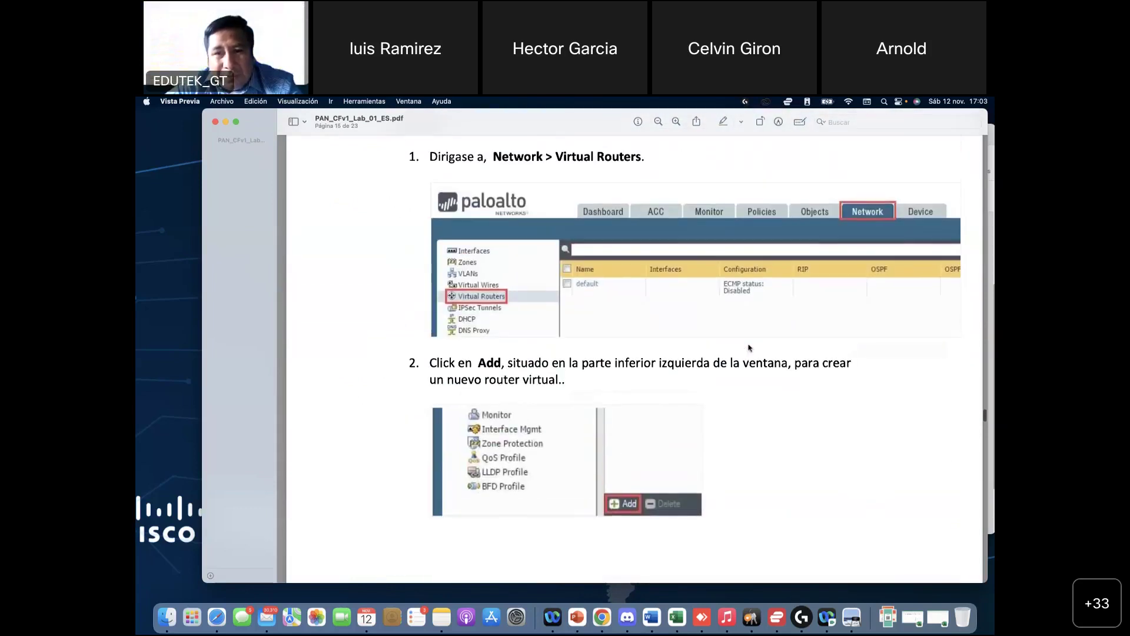
pyautogui.scroll(-20, 749, 348)
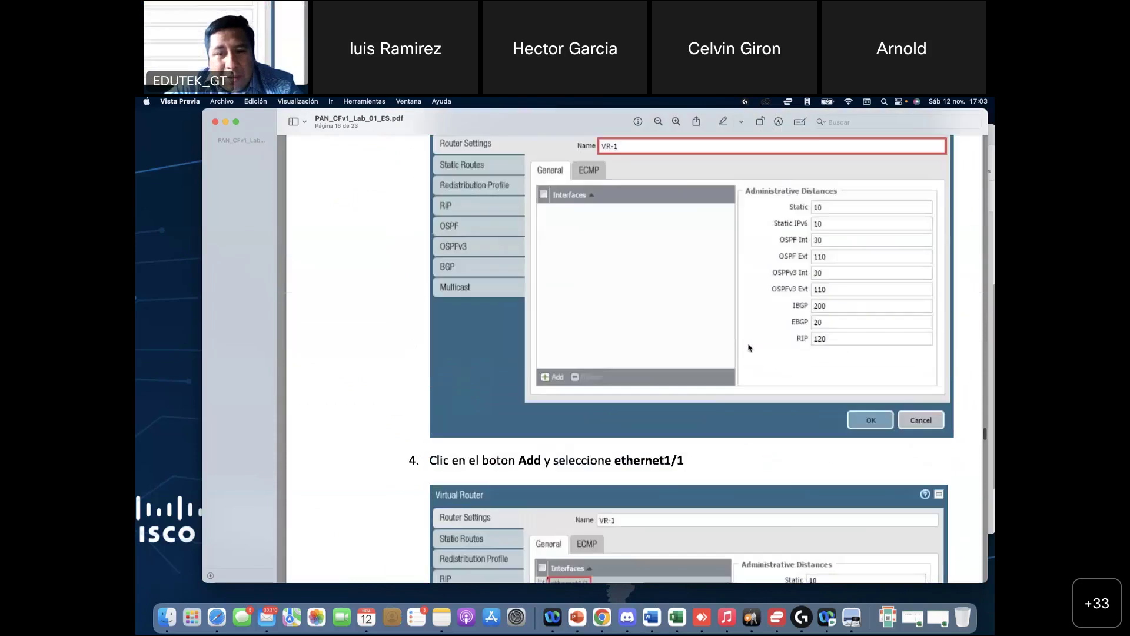
pyautogui.scroll(-20, 642, 416)
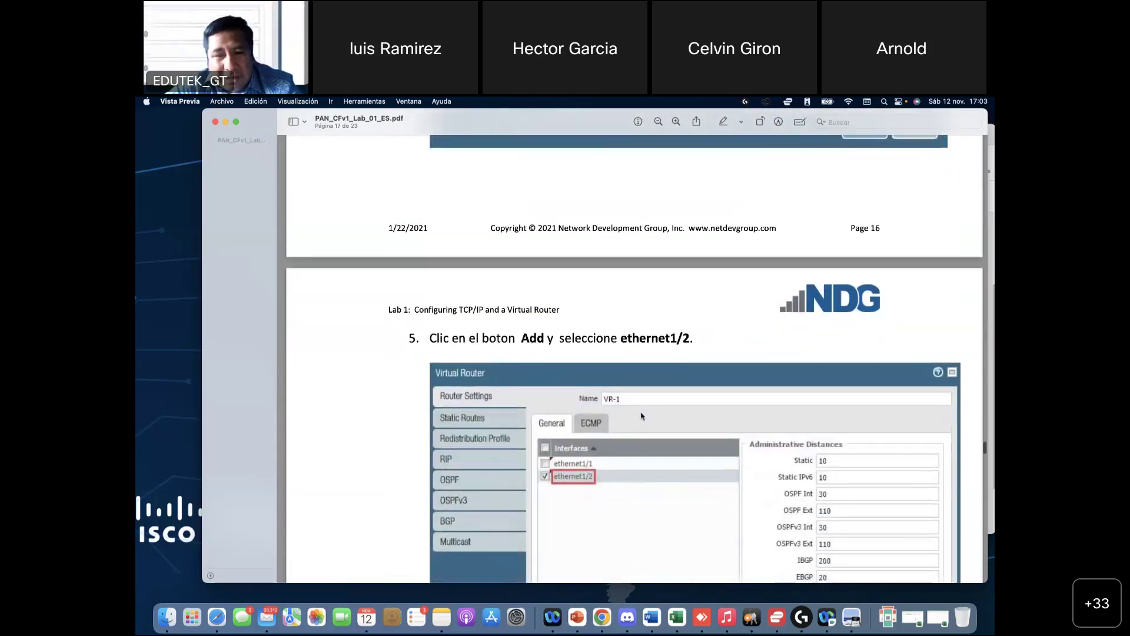
pyautogui.scroll(3, 642, 416)
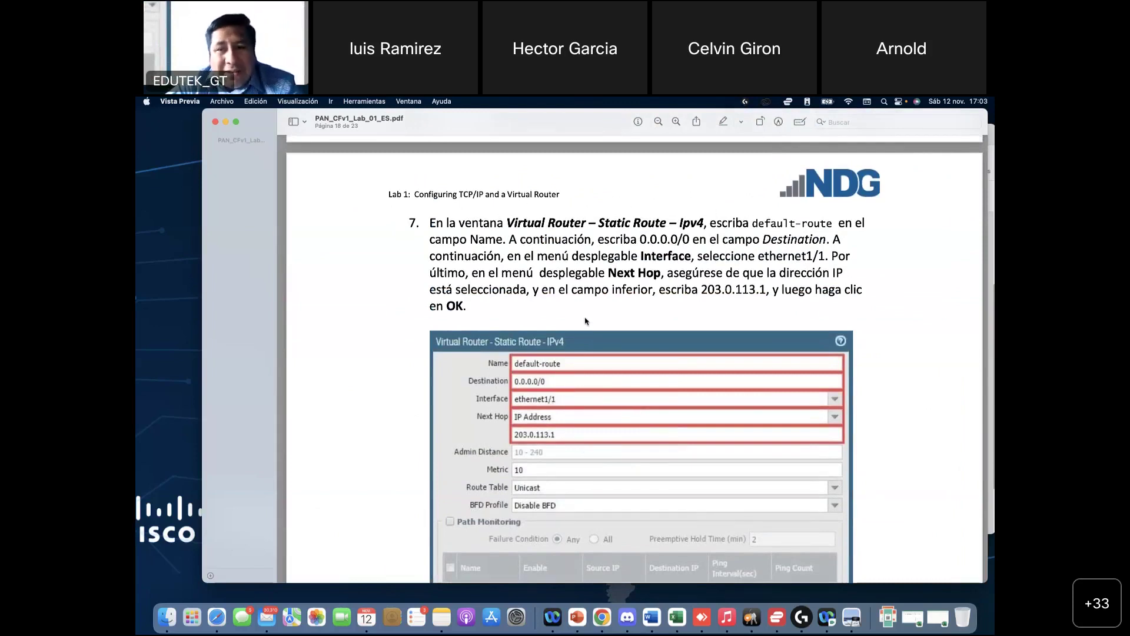
# Step: Zoom into page 18's route screenshot: 0.0.0.0/0 via ethernet1/1, next hop 203.0.113.1
pyautogui.scroll(5, 584, 321)
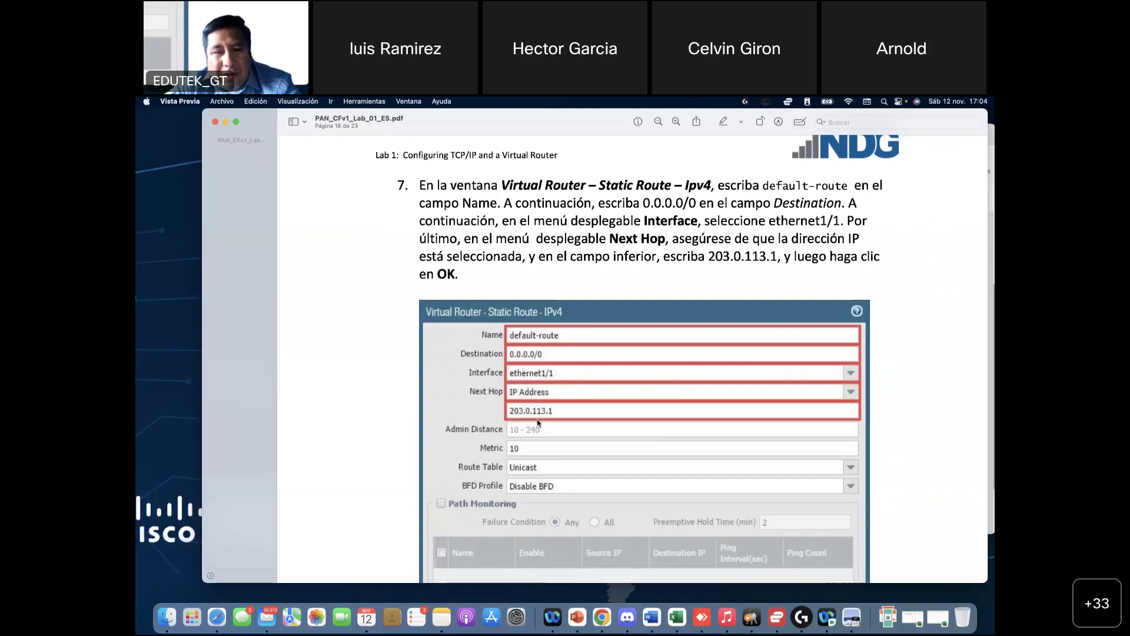
pyautogui.scroll(5, 548, 421)
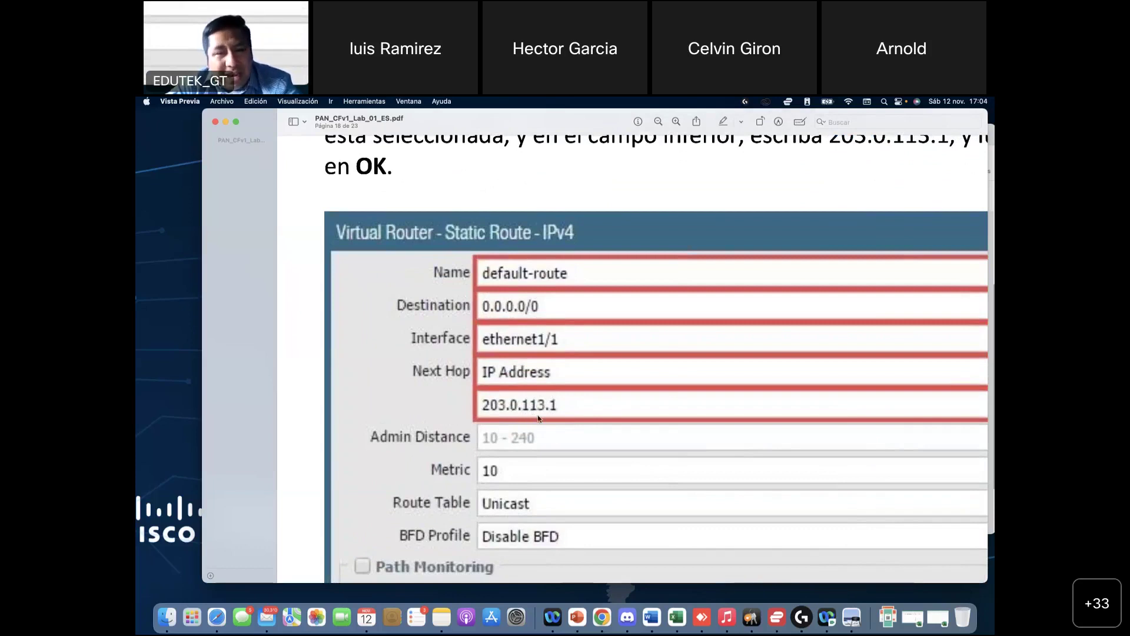
pyautogui.scroll(-5, 538, 386)
pyautogui.scroll(20, 538, 386)
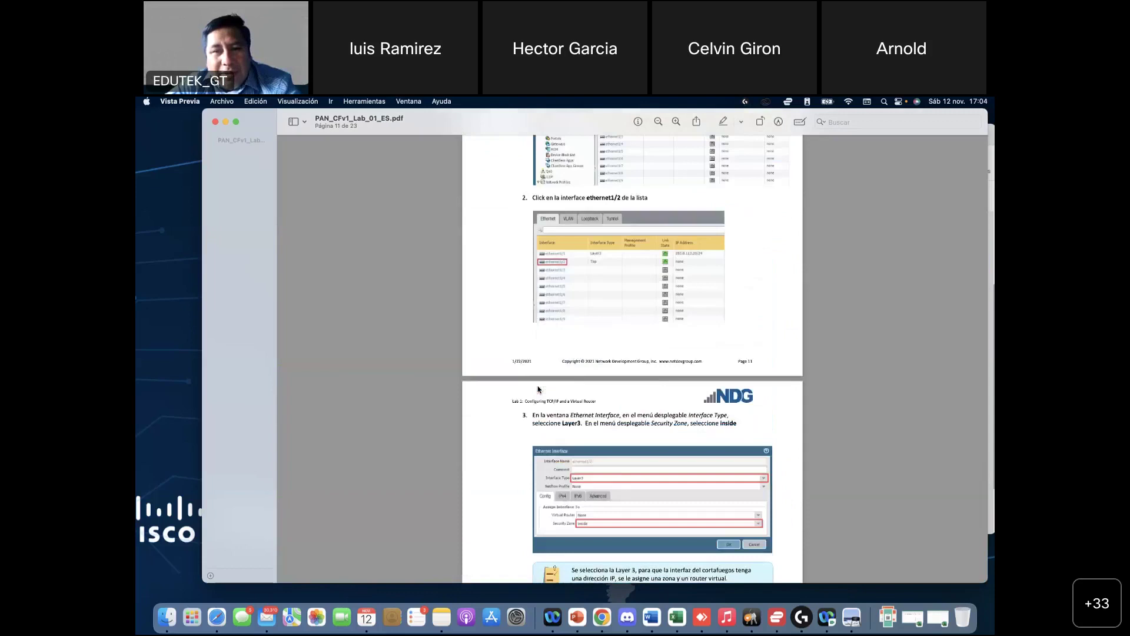
pyautogui.scroll(20, 538, 389)
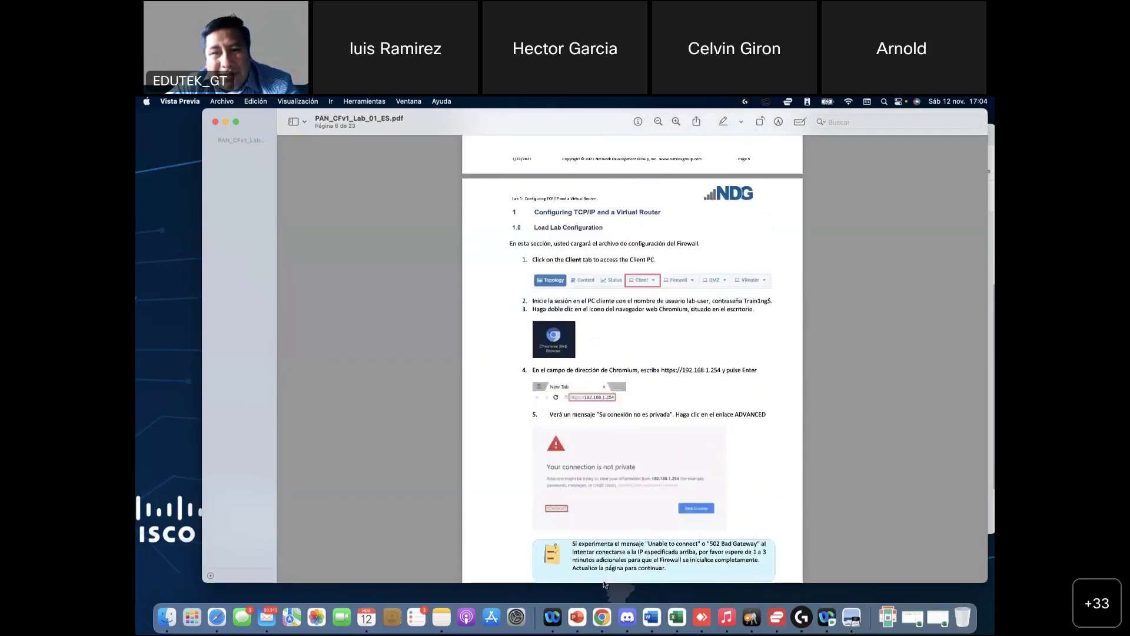
pyautogui.scroll(5, 641, 370)
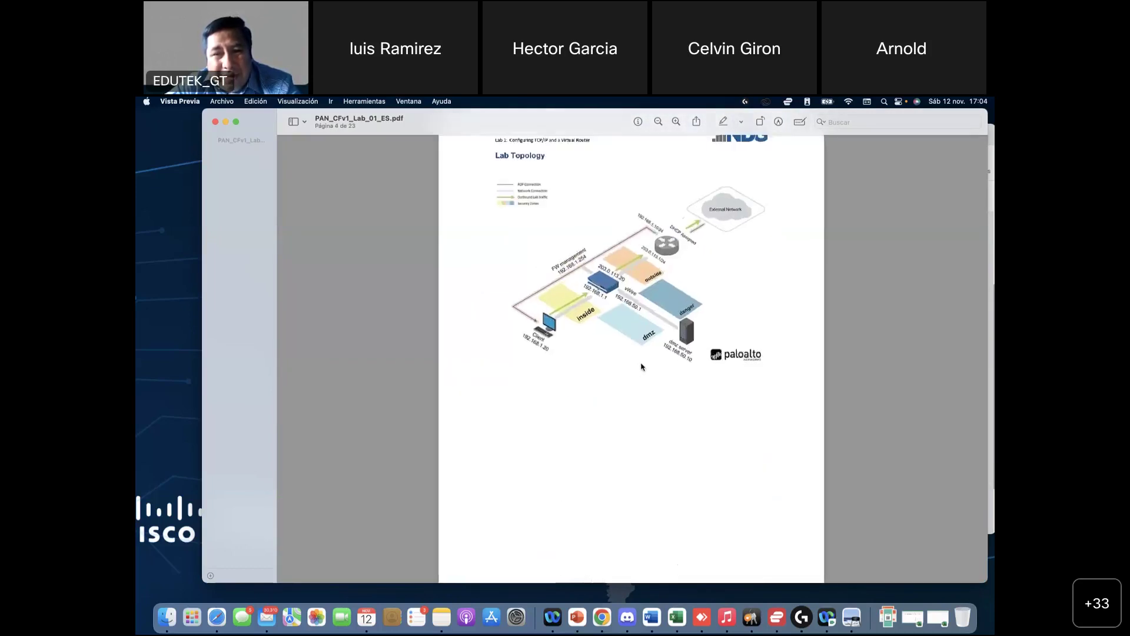
pyautogui.scroll(2, 641, 366)
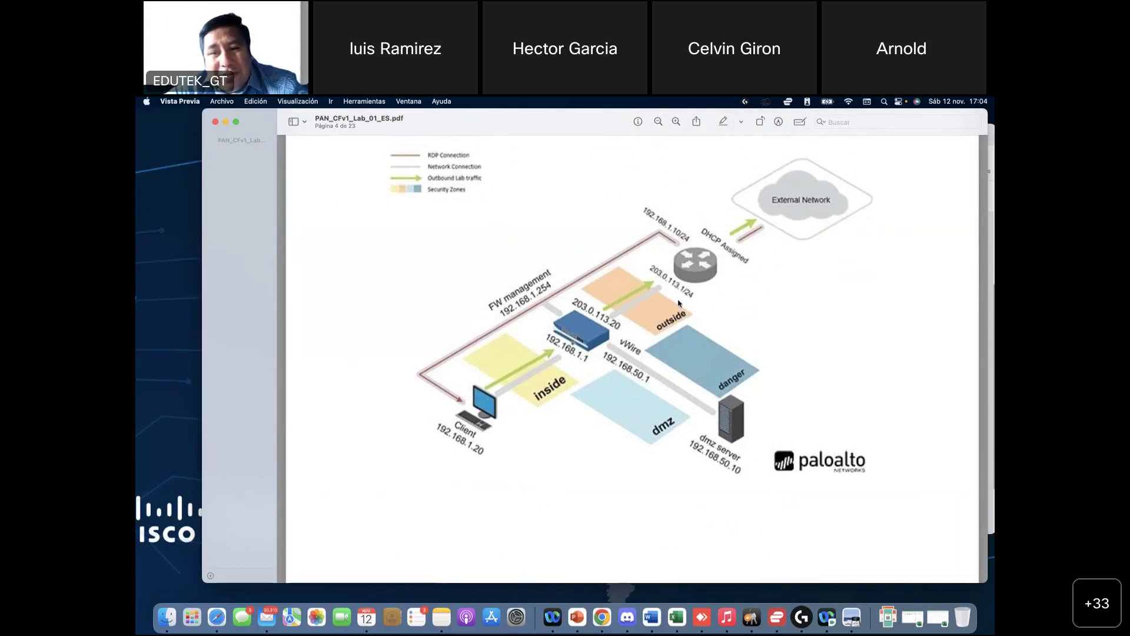
pyautogui.scroll(-20, 682, 295)
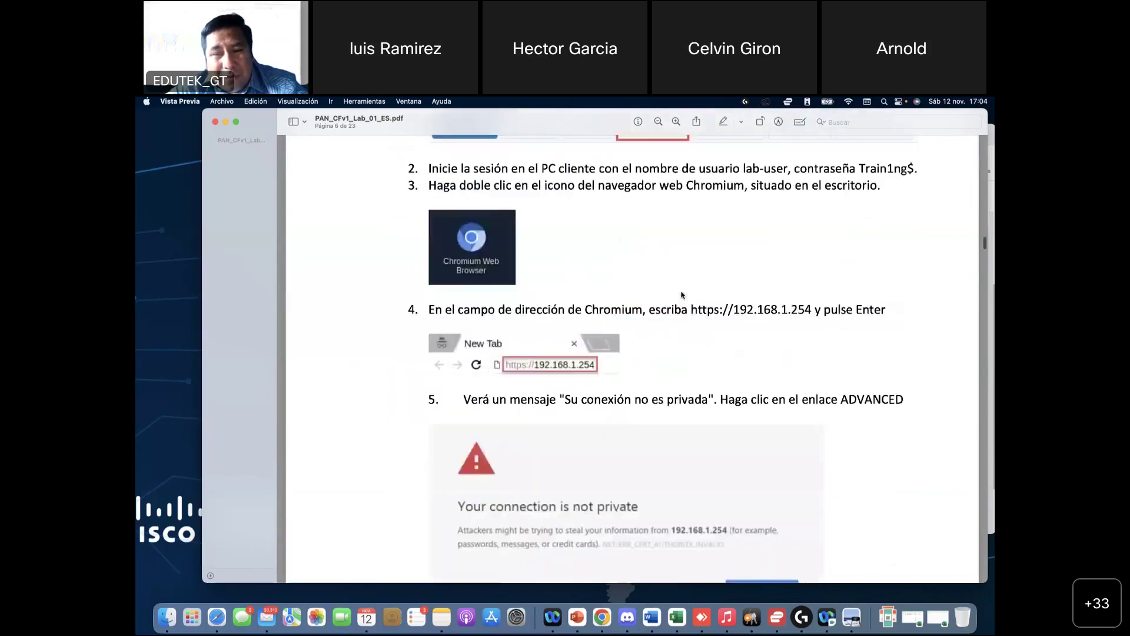
pyautogui.scroll(-10, 681, 295)
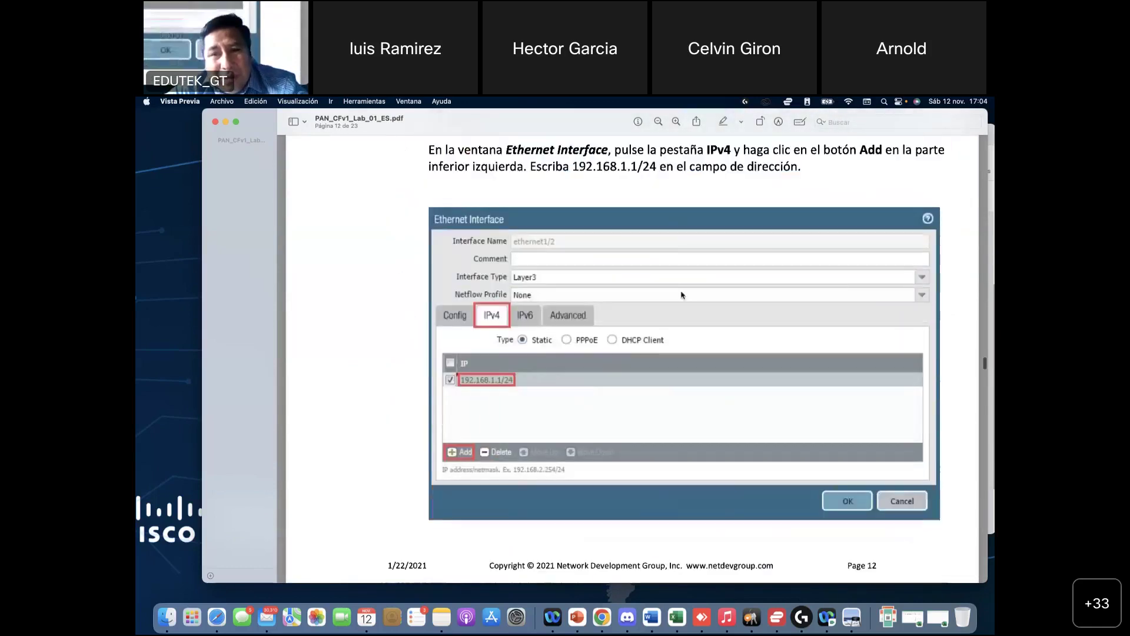
pyautogui.scroll(-10, 681, 294)
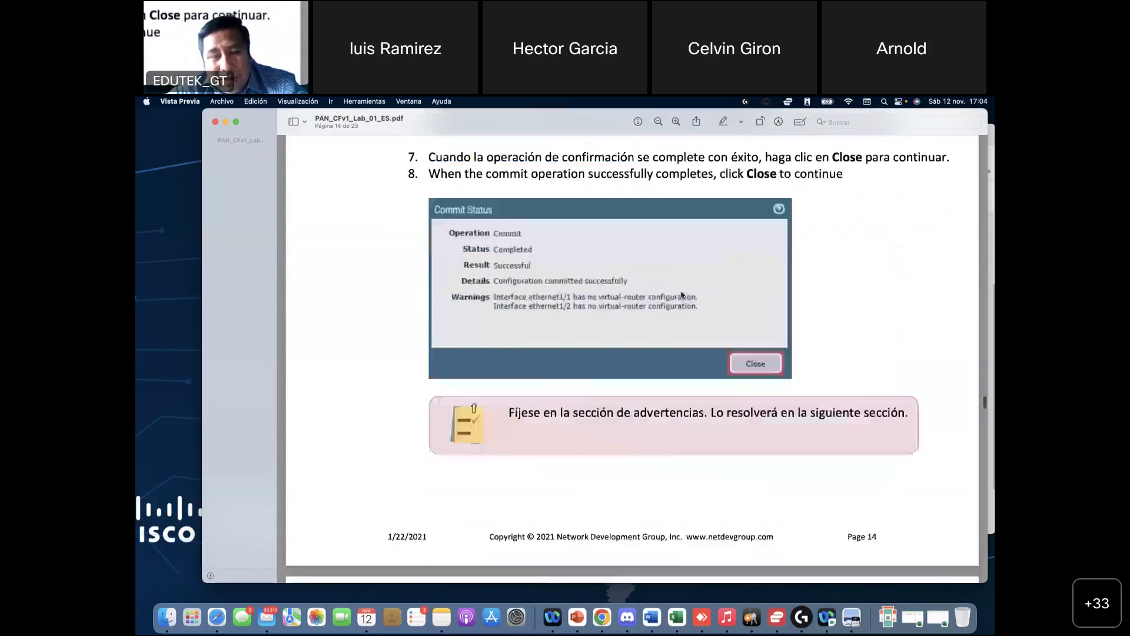
pyautogui.scroll(-10, 681, 295)
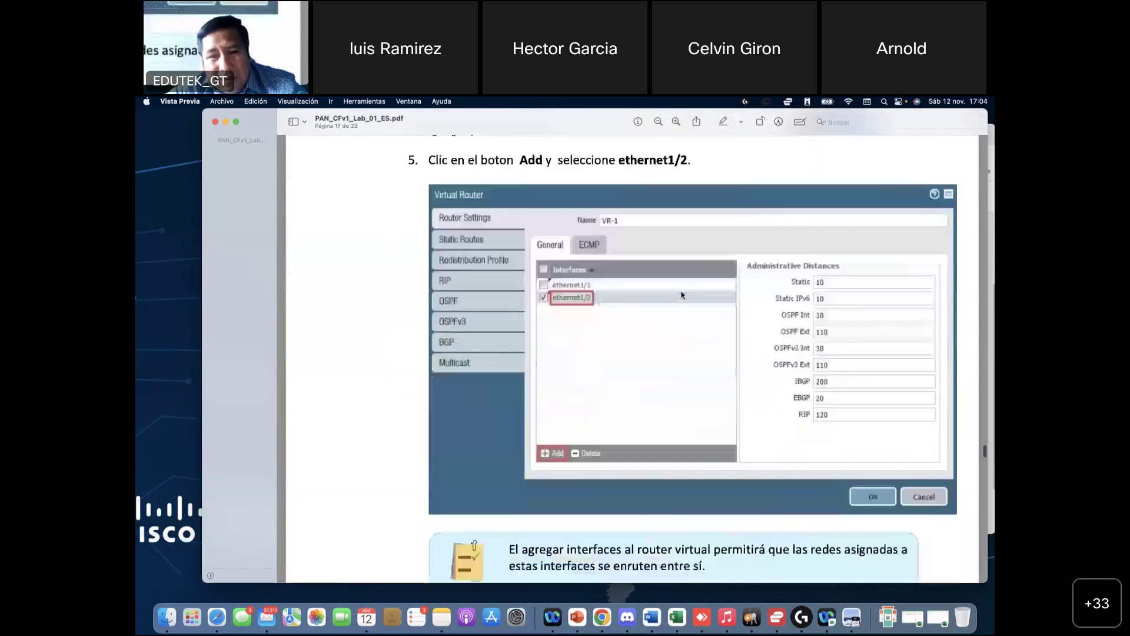
pyautogui.scroll(-10, 682, 295)
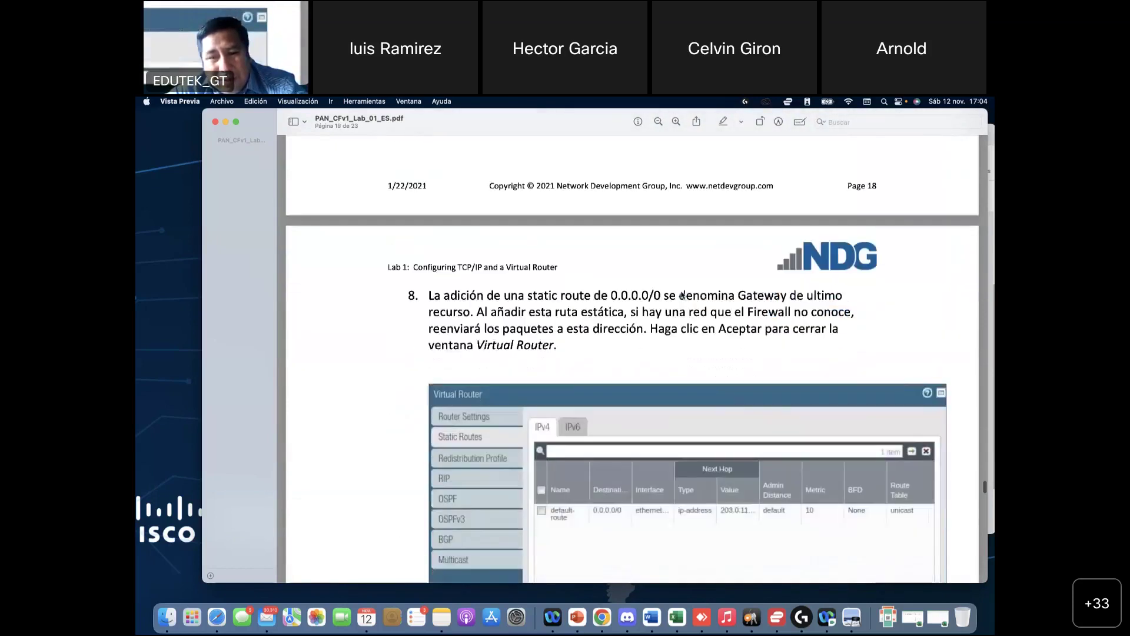
pyautogui.scroll(-10, 681, 295)
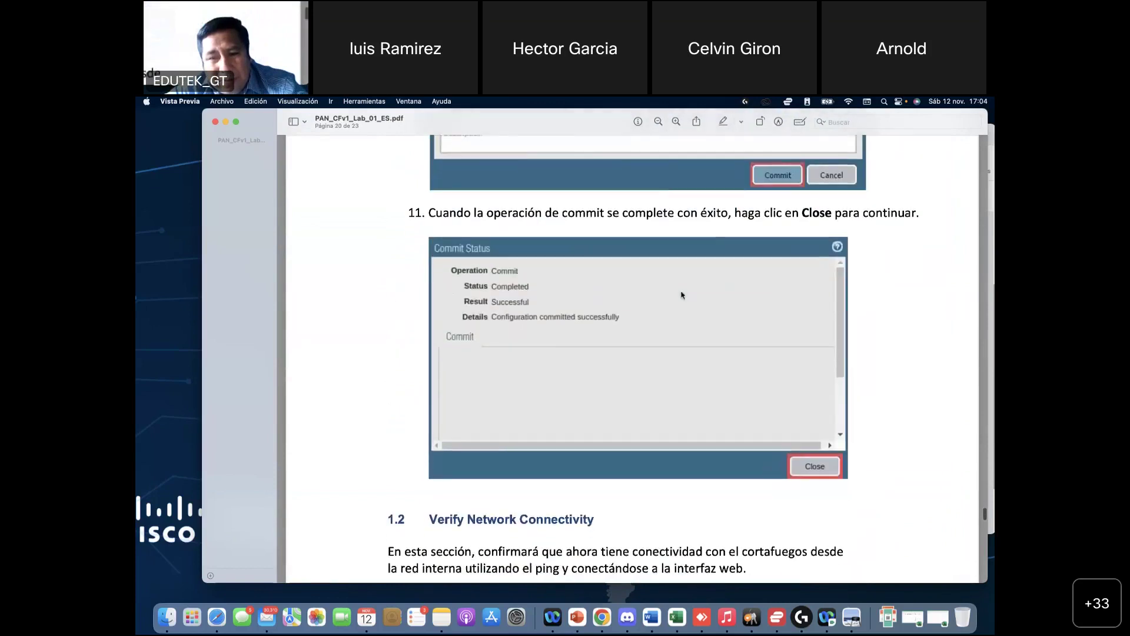
pyautogui.scroll(15, 681, 295)
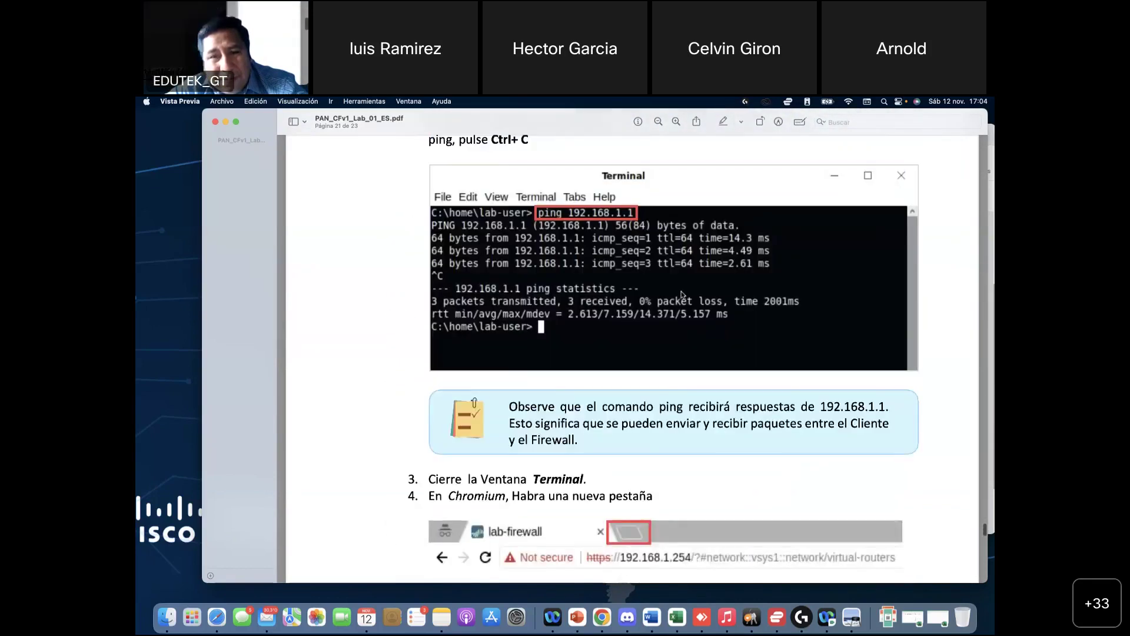
pyautogui.scroll(8, 681, 295)
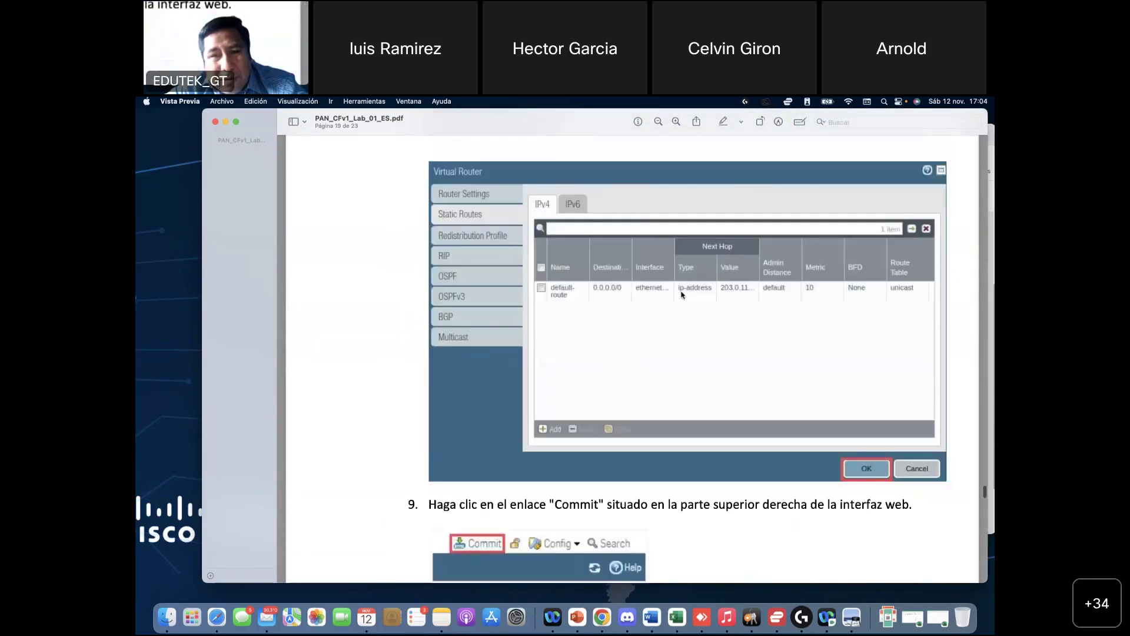
# Step: Scroll back to page 4 and zoom into the Lab Topology diagram's firewall and router addresses
pyautogui.scroll(5, 682, 295)
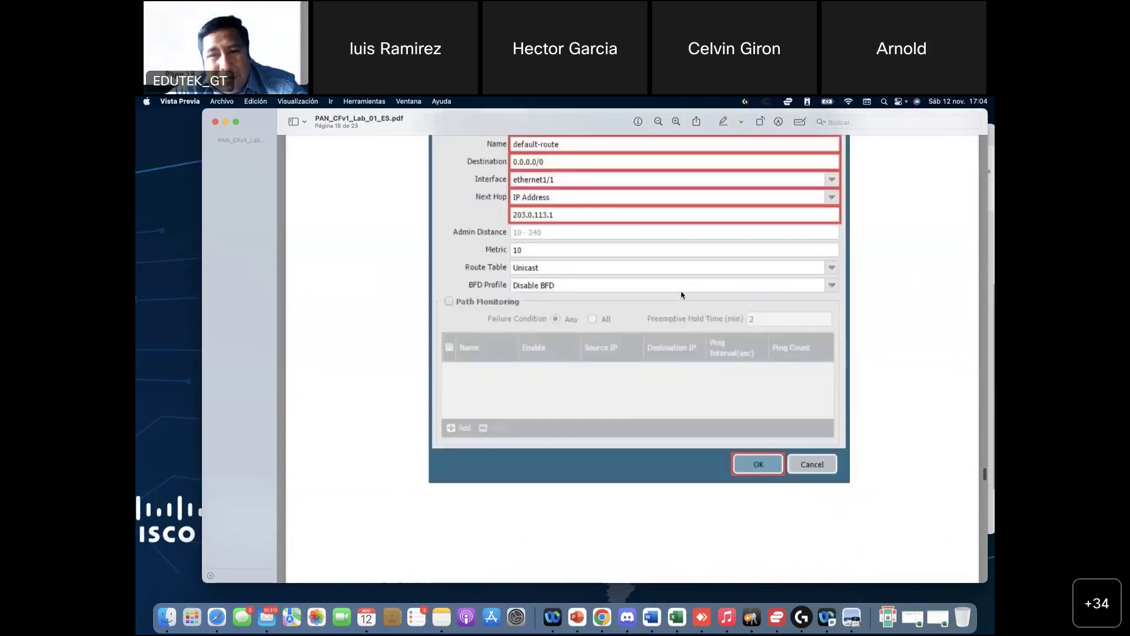
pyautogui.scroll(3, 587, 297)
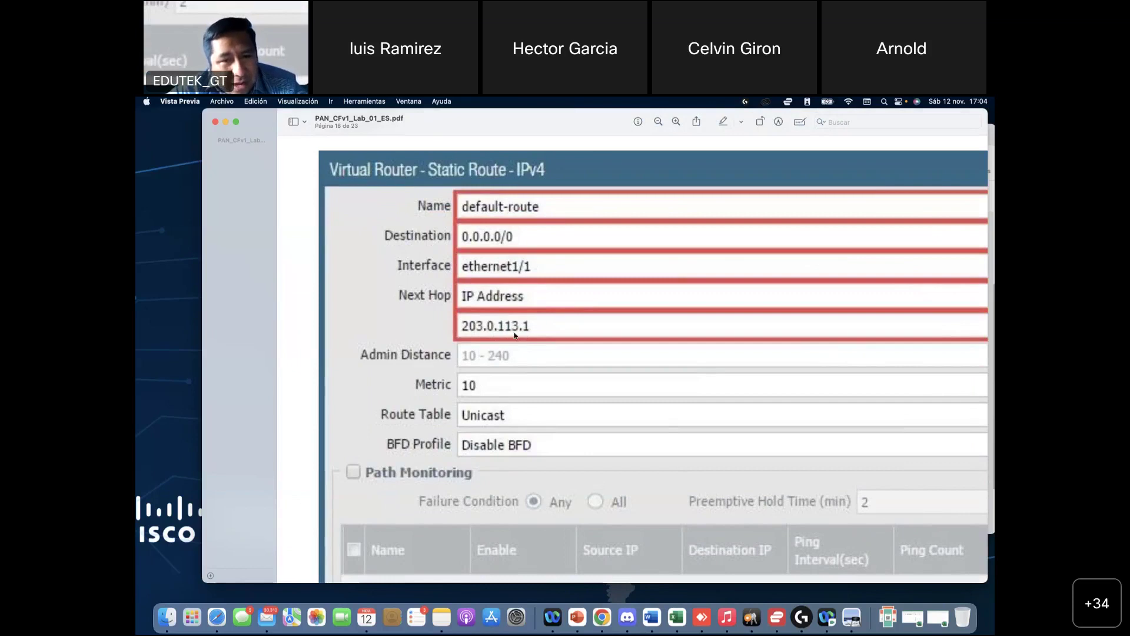
pyautogui.scroll(-10, 519, 336)
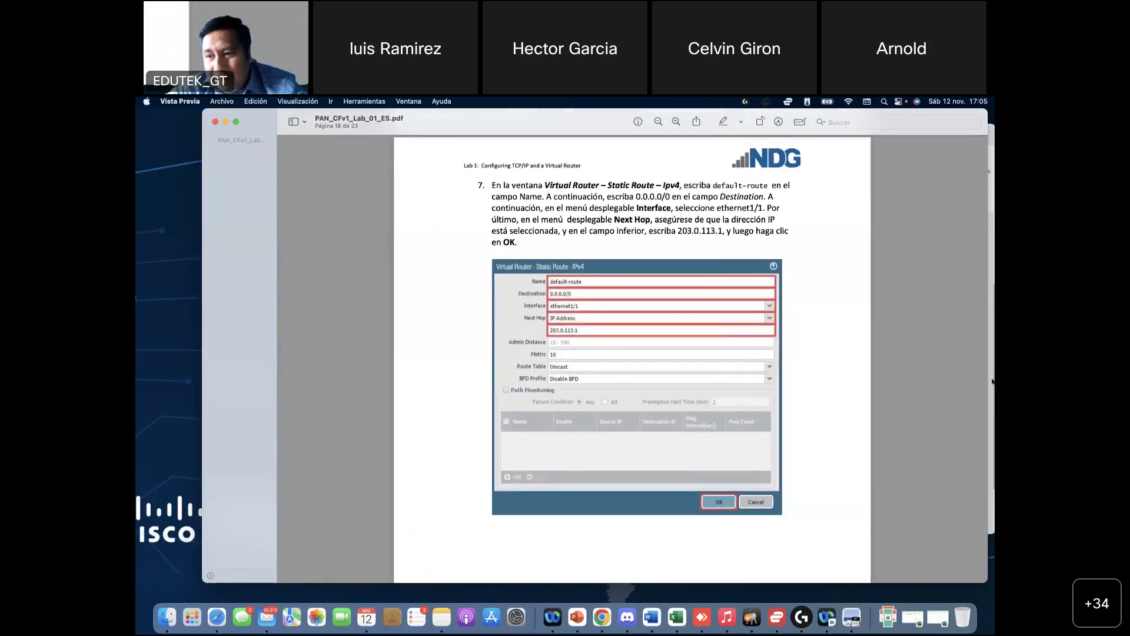
pyautogui.scroll(20, 844, 316)
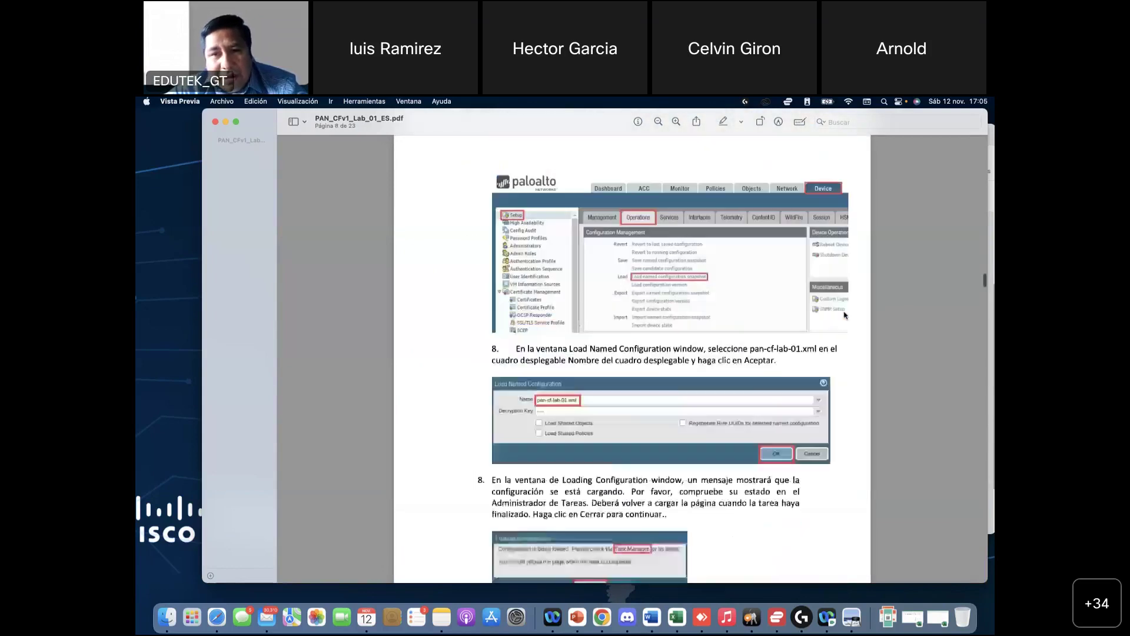
pyautogui.scroll(-10, 836, 324)
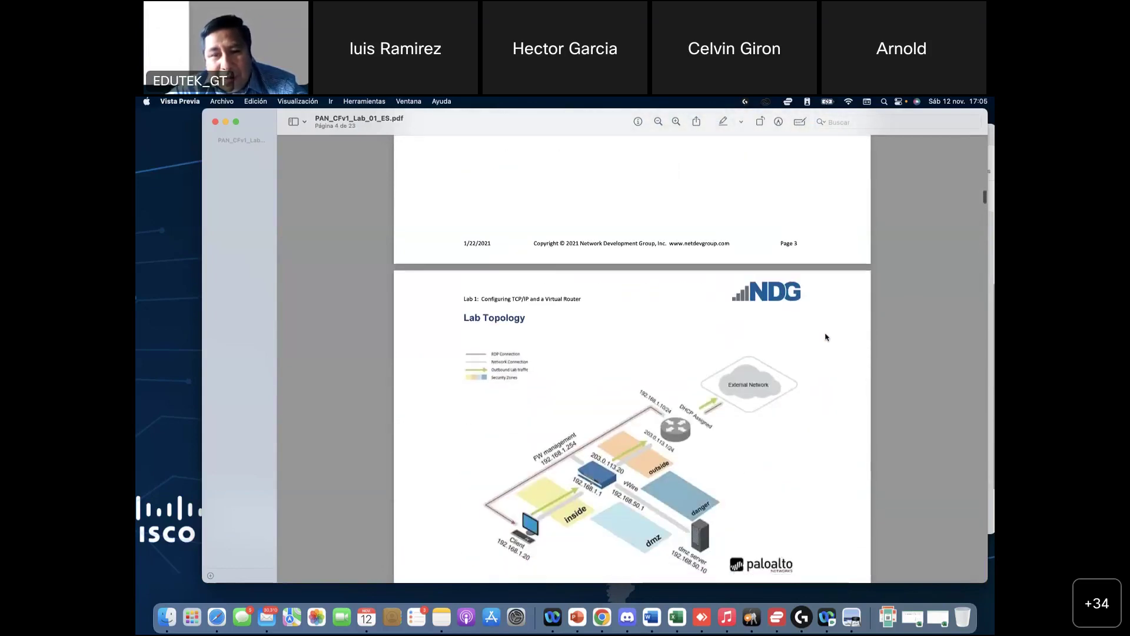
pyautogui.scroll(5, 634, 426)
pyautogui.scroll(2, 636, 421)
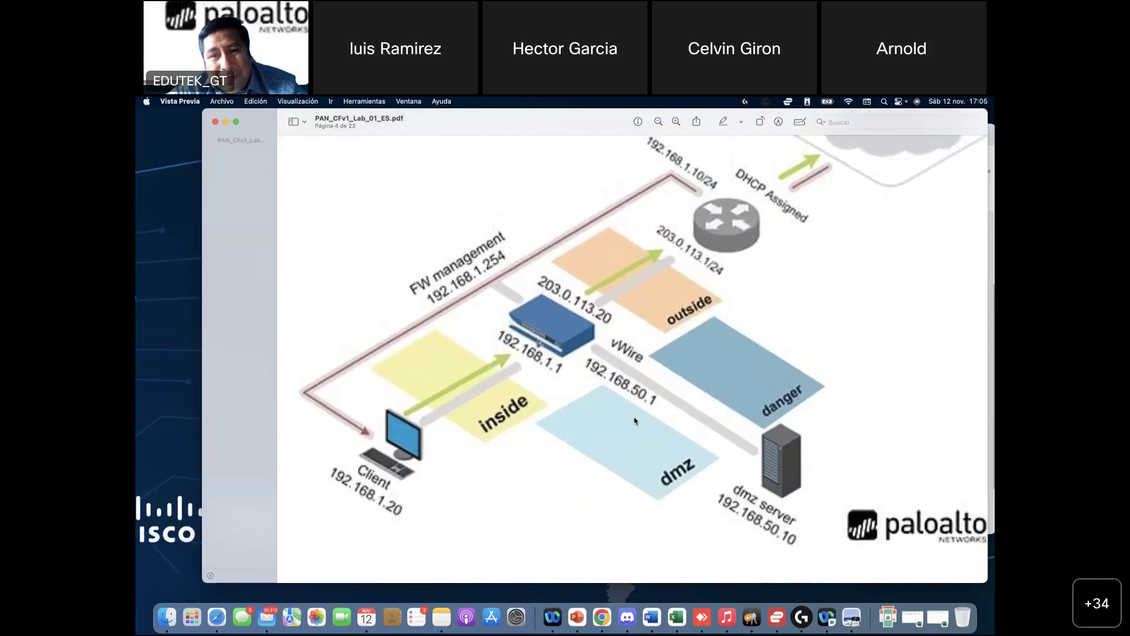
pyautogui.scroll(1, 635, 420)
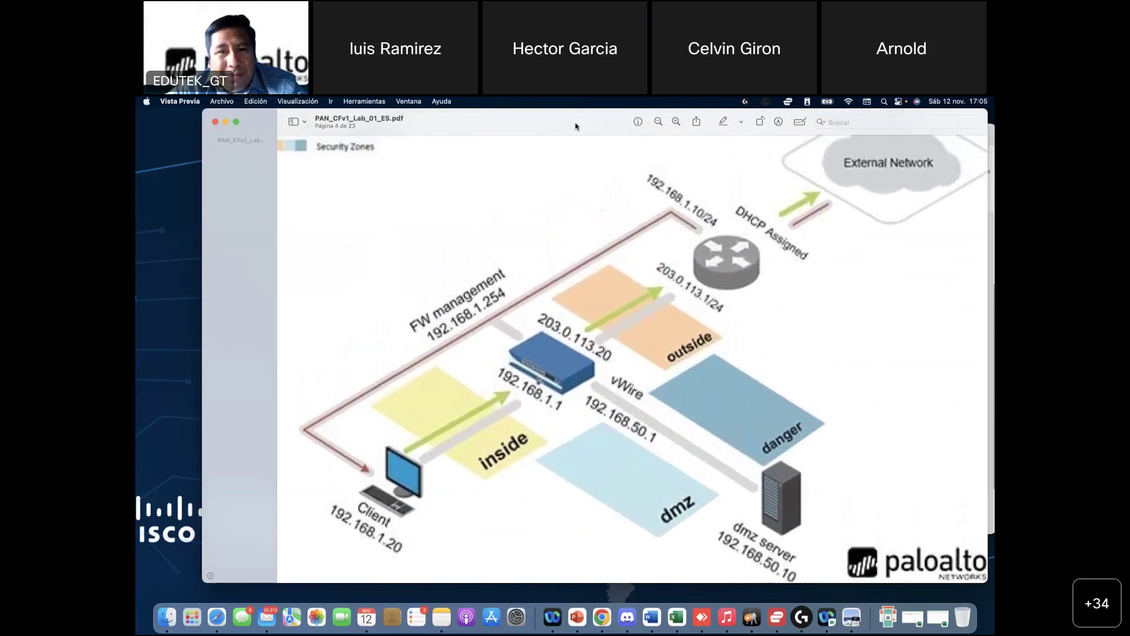